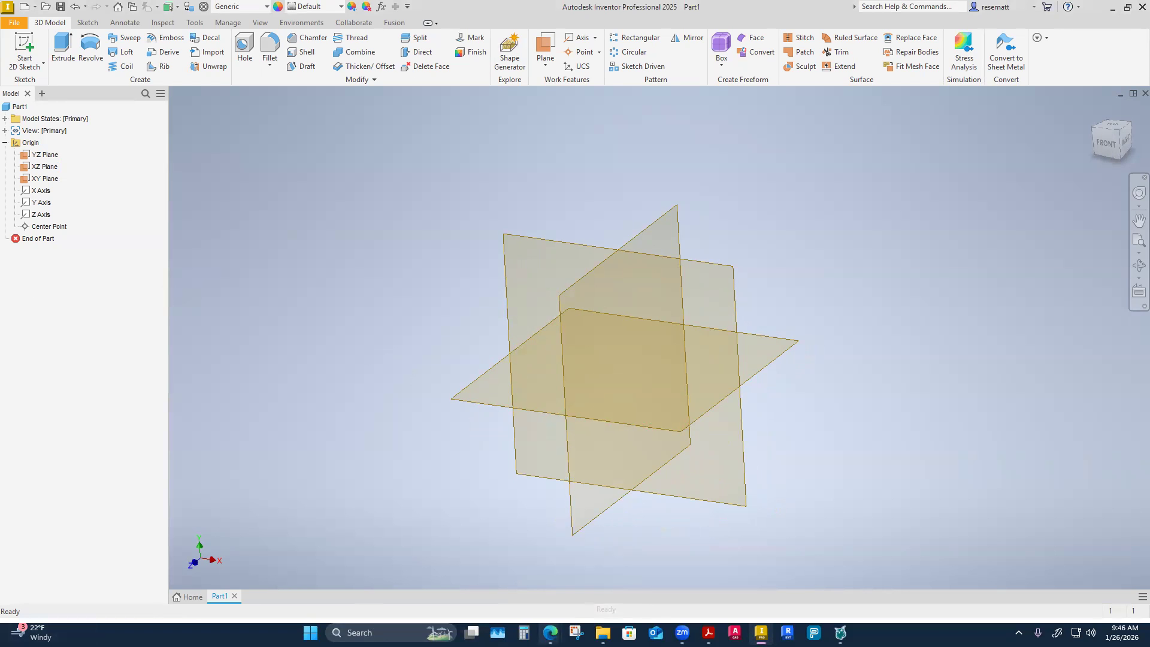
# Switch to the Edge browser and examine the CADD 1122 Ch 6 Exercise assignment's instructions, videos and reference images for all five parts.
pyautogui.click(550, 632)
pyautogui.click(590, 589)
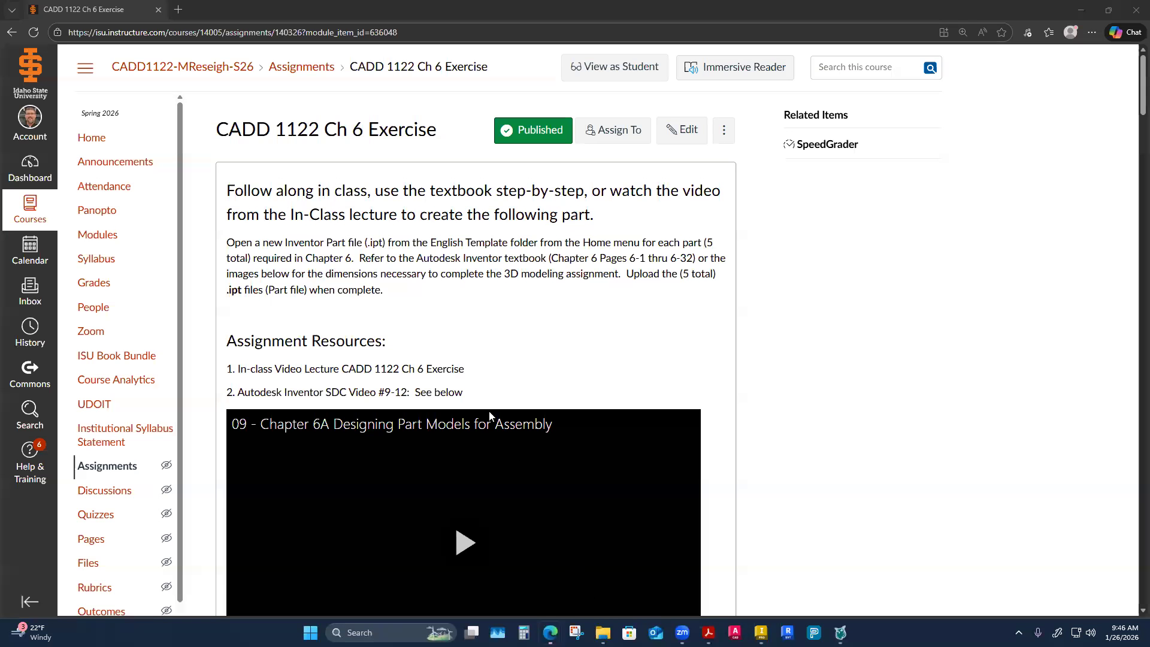
pyautogui.scroll(-10, 508, 428)
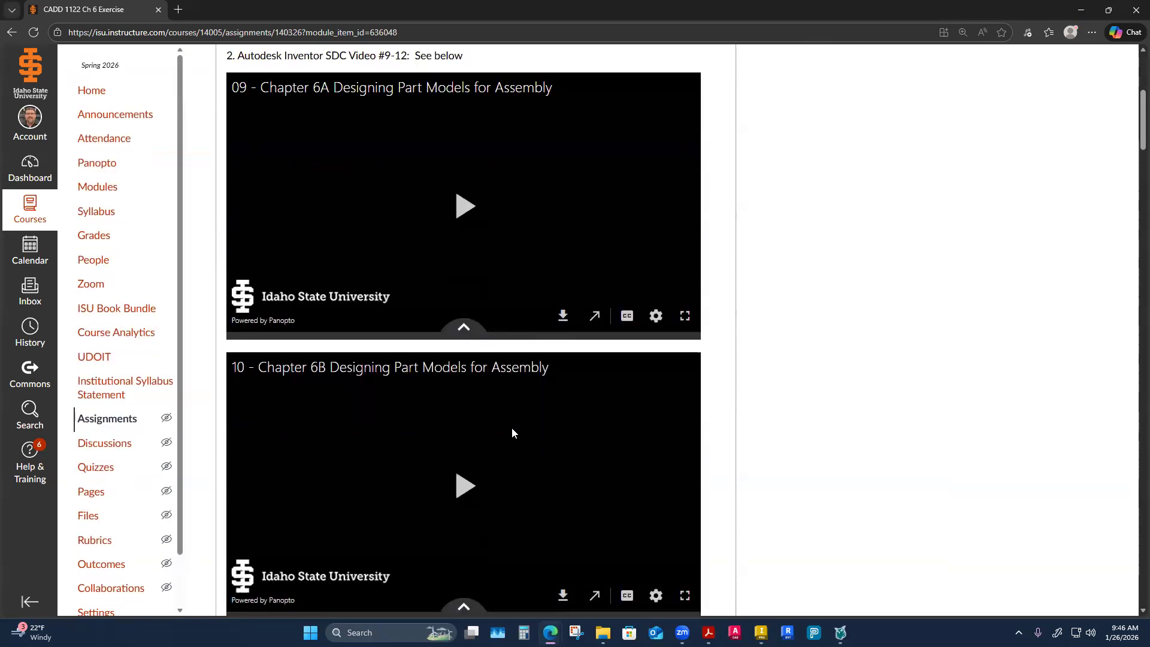
pyautogui.scroll(-7, 517, 429)
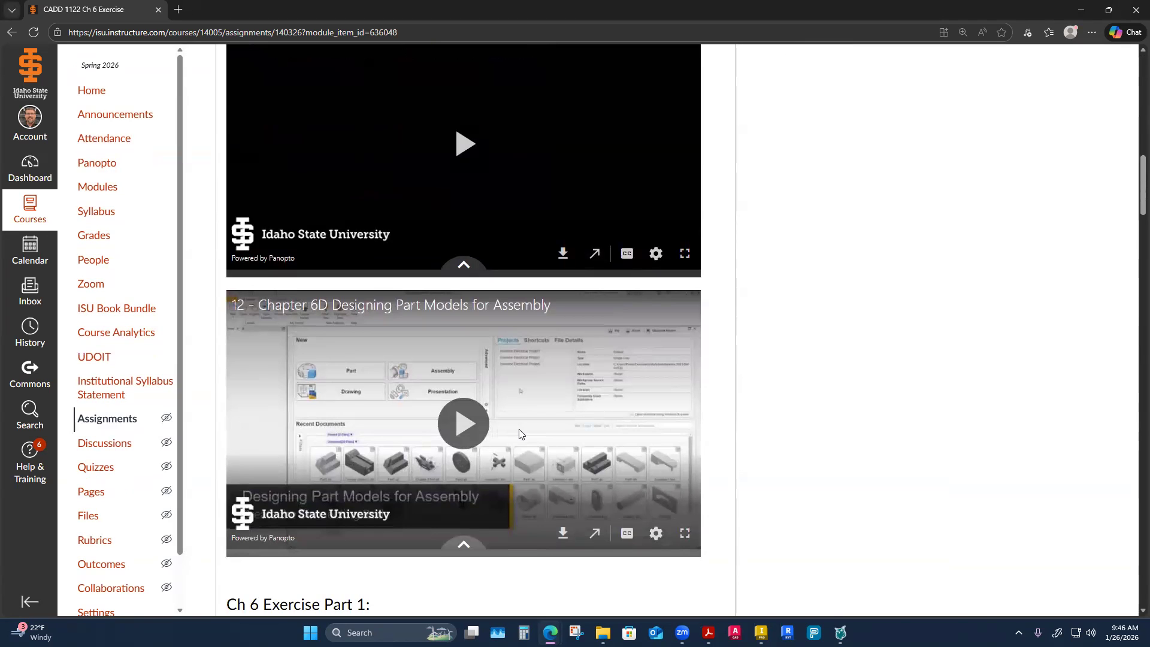
pyautogui.scroll(16, 520, 433)
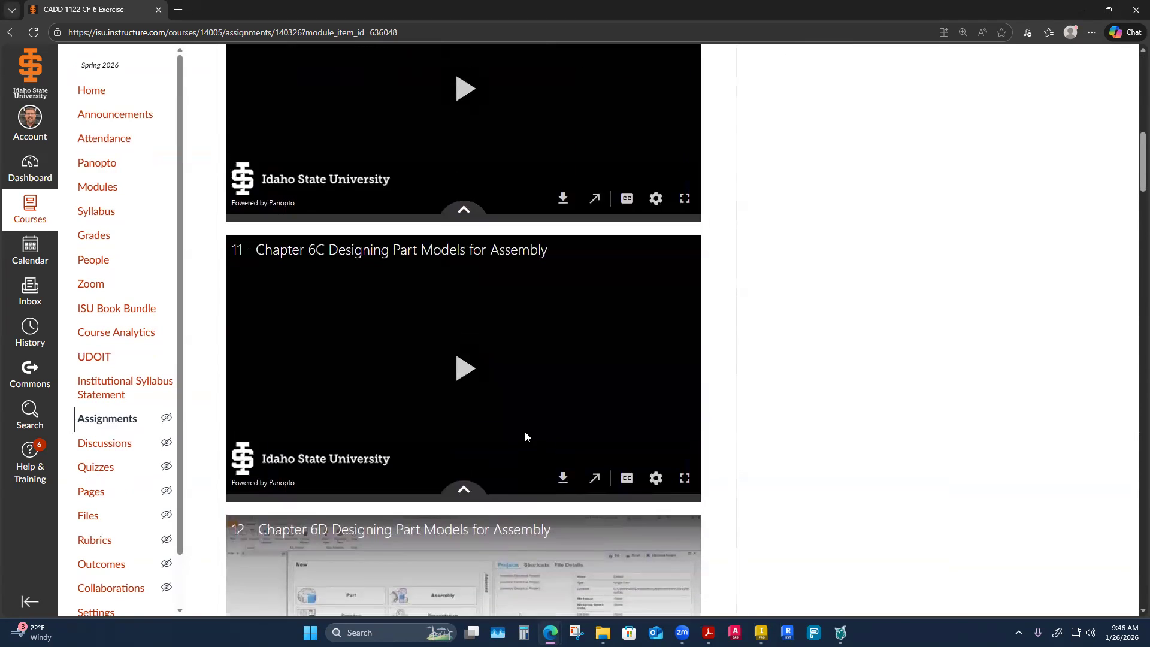
pyautogui.scroll(2, 521, 432)
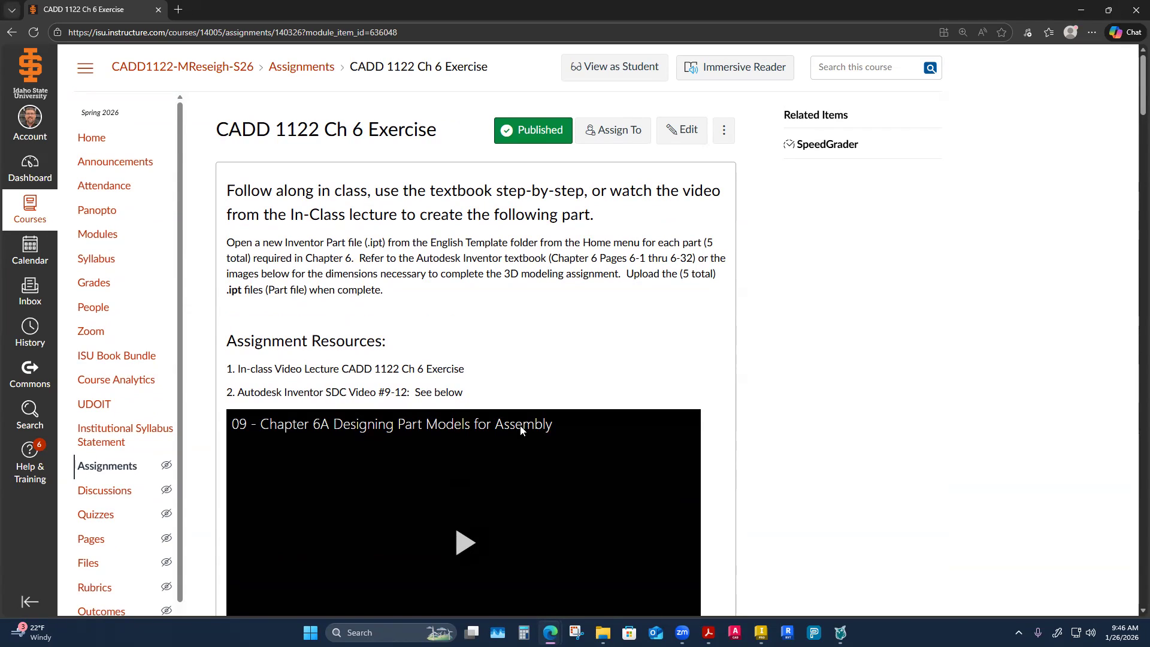
pyautogui.scroll(-15, 539, 389)
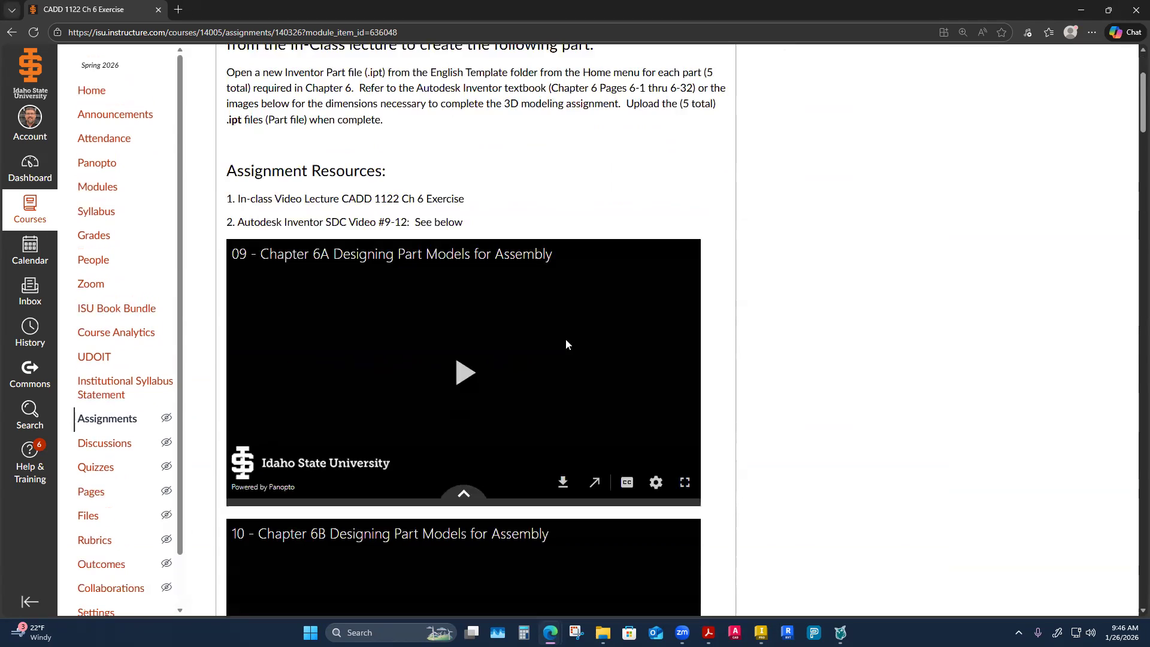
pyautogui.scroll(-20, 565, 359)
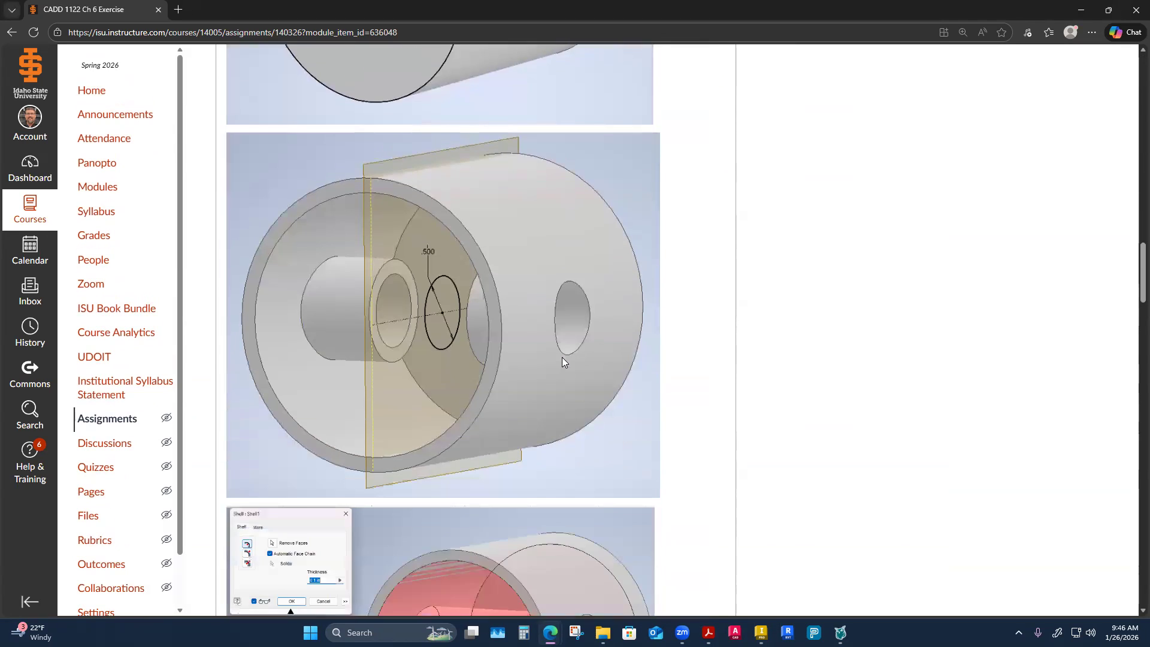
pyautogui.scroll(-4, 560, 364)
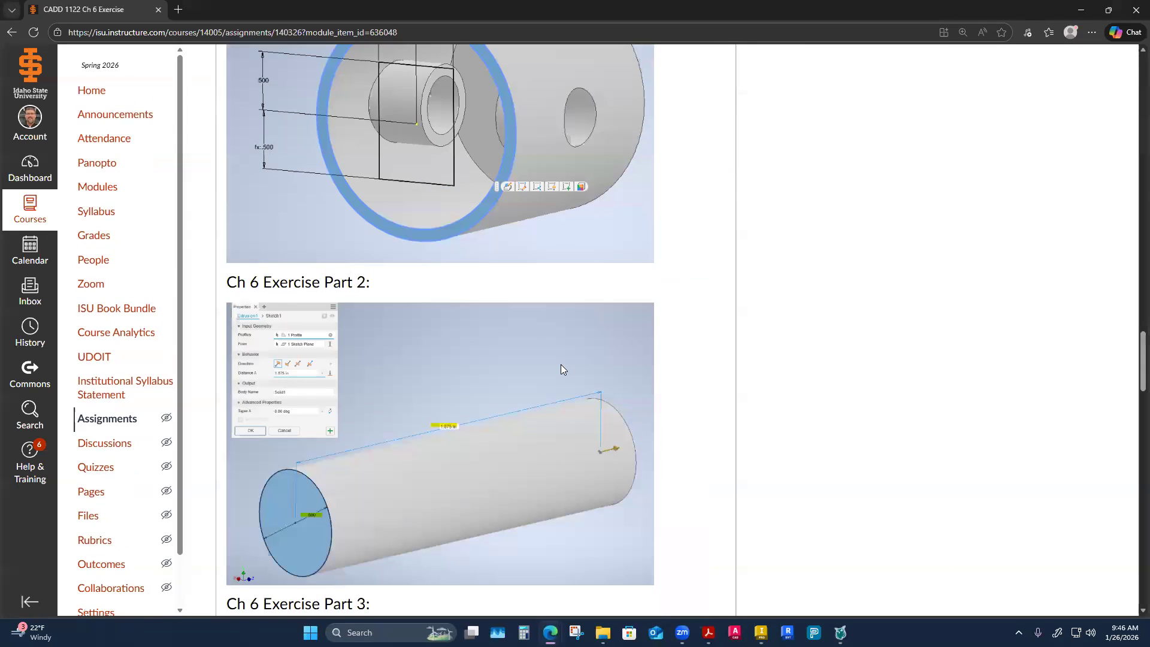
pyautogui.scroll(-10, 561, 364)
pyautogui.scroll(-15, 559, 372)
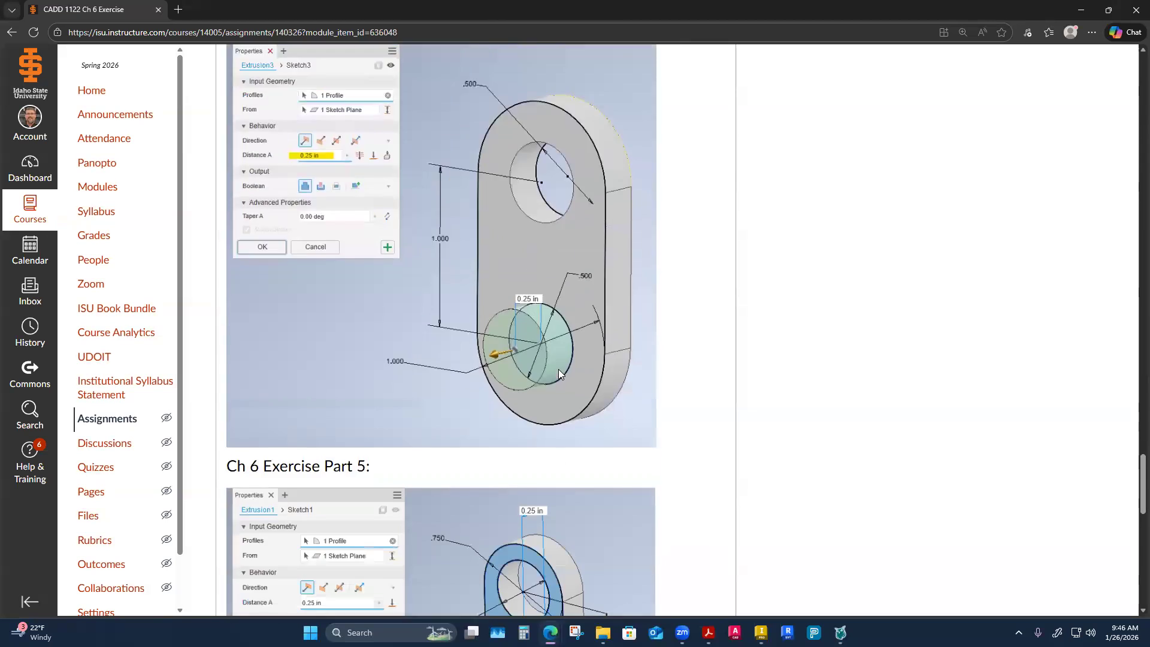
pyautogui.scroll(-4, 560, 378)
pyautogui.scroll(18, 556, 377)
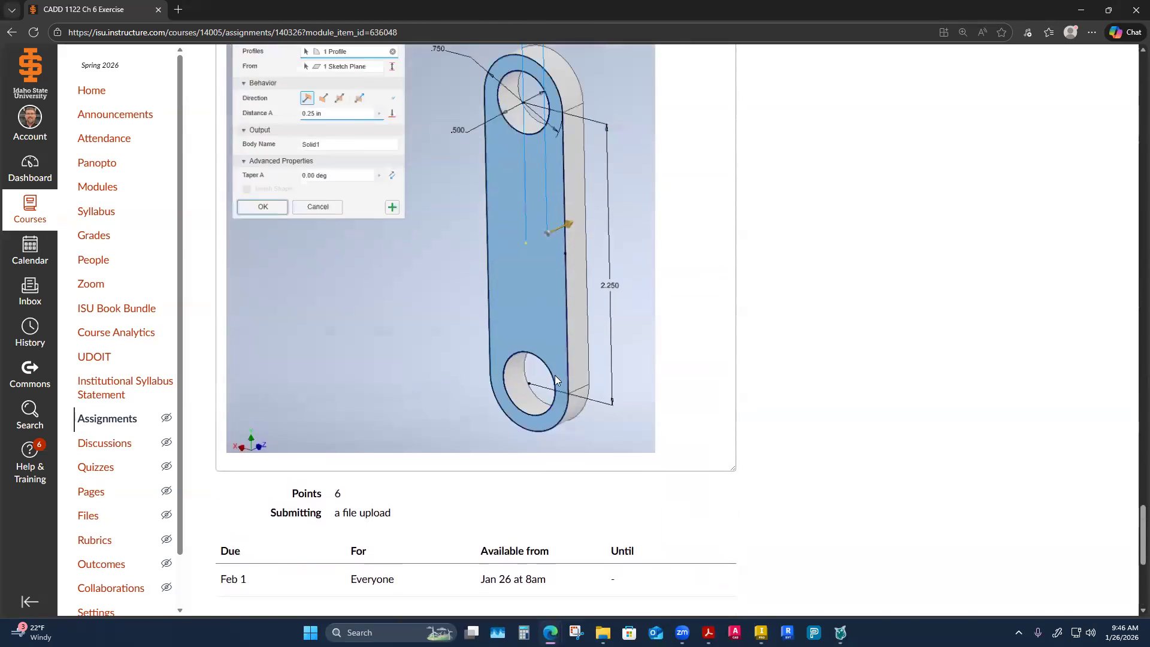
# Examine the reference images for Ch 6 Exercise Part 1, including the cylinder diameter, shell and hole details.
pyautogui.scroll(20, 557, 385)
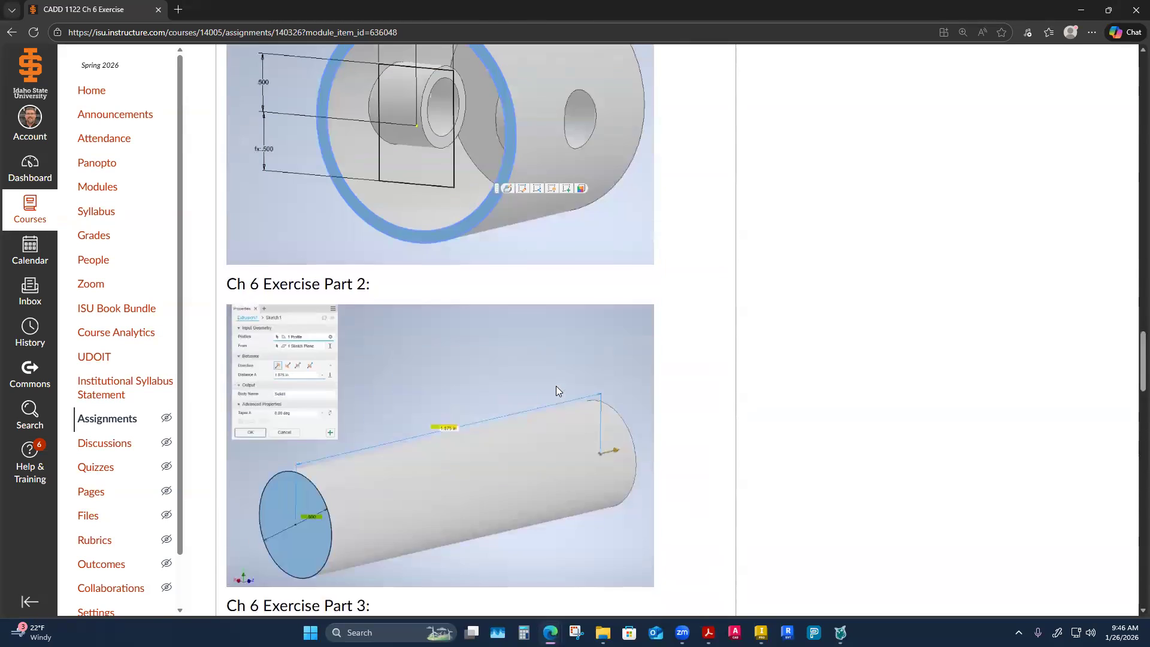
pyautogui.scroll(10, 556, 390)
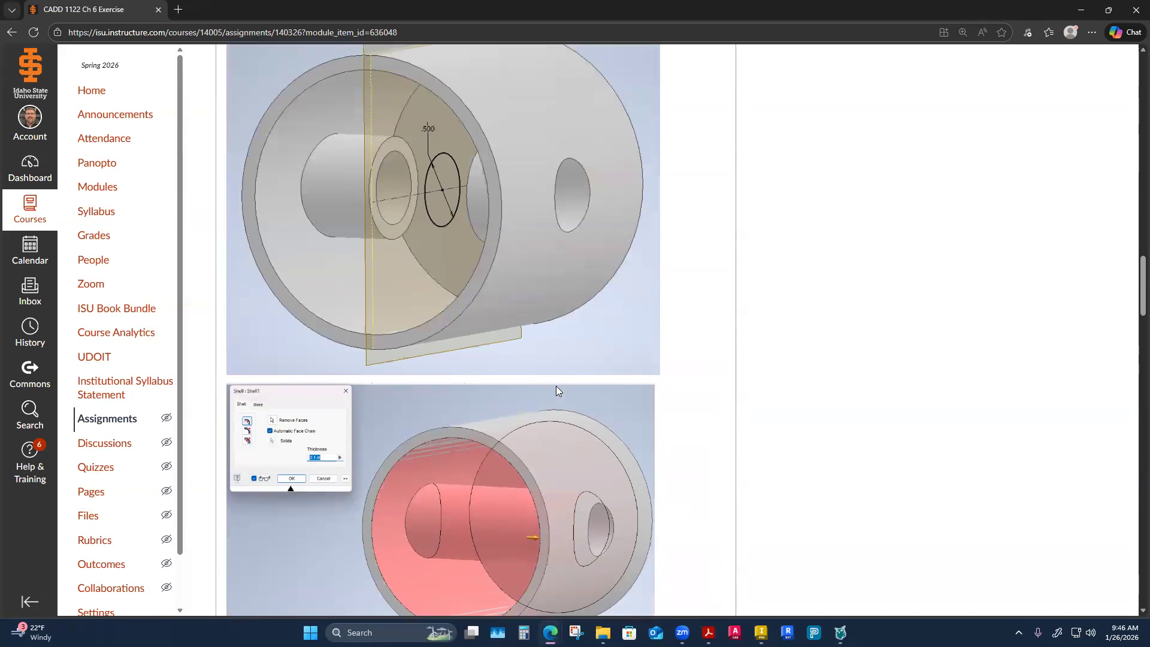
pyautogui.scroll(5, 556, 390)
pyautogui.scroll(-5, 556, 387)
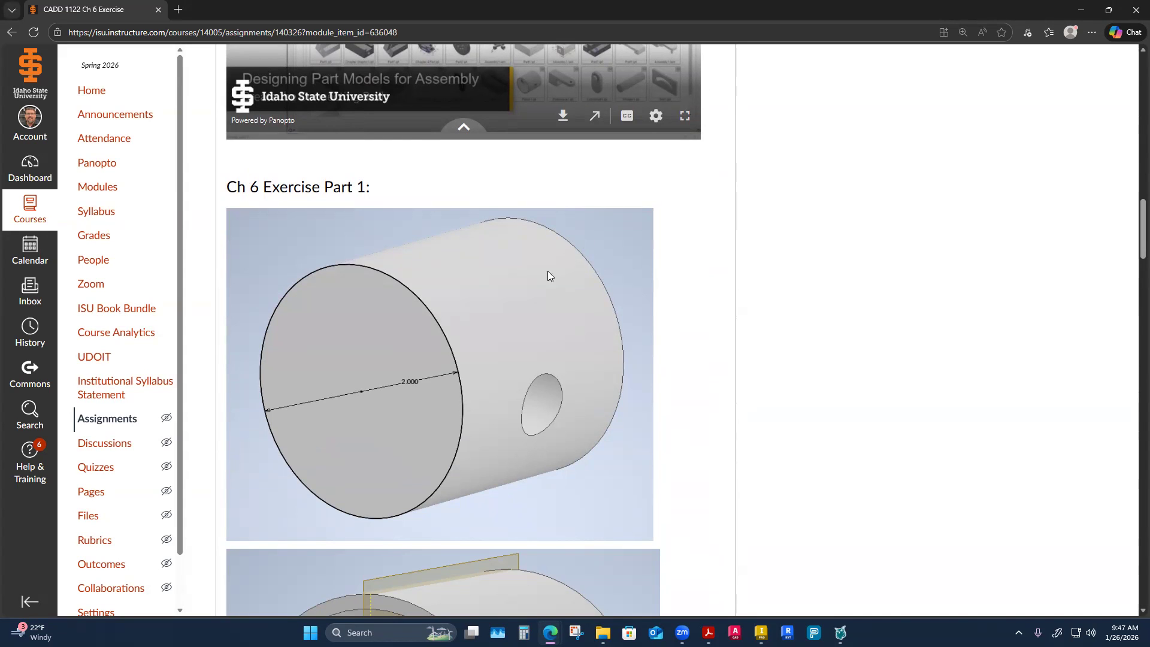
pyautogui.scroll(10, 540, 301)
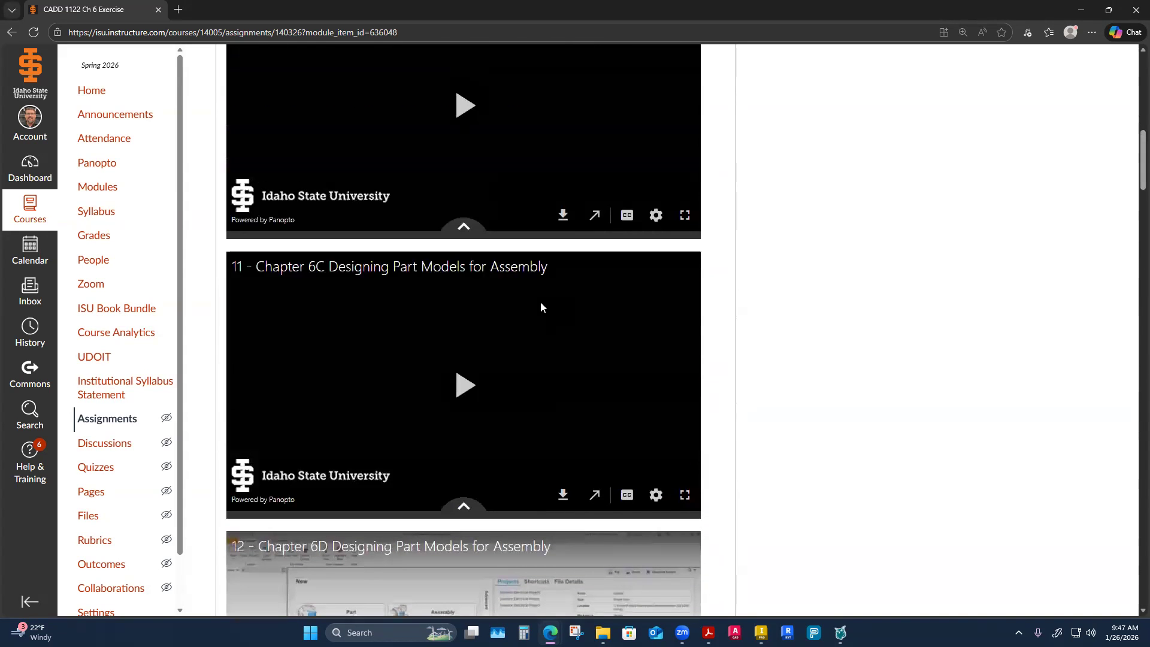
pyautogui.scroll(-10, 488, 324)
pyautogui.scroll(-4, 488, 323)
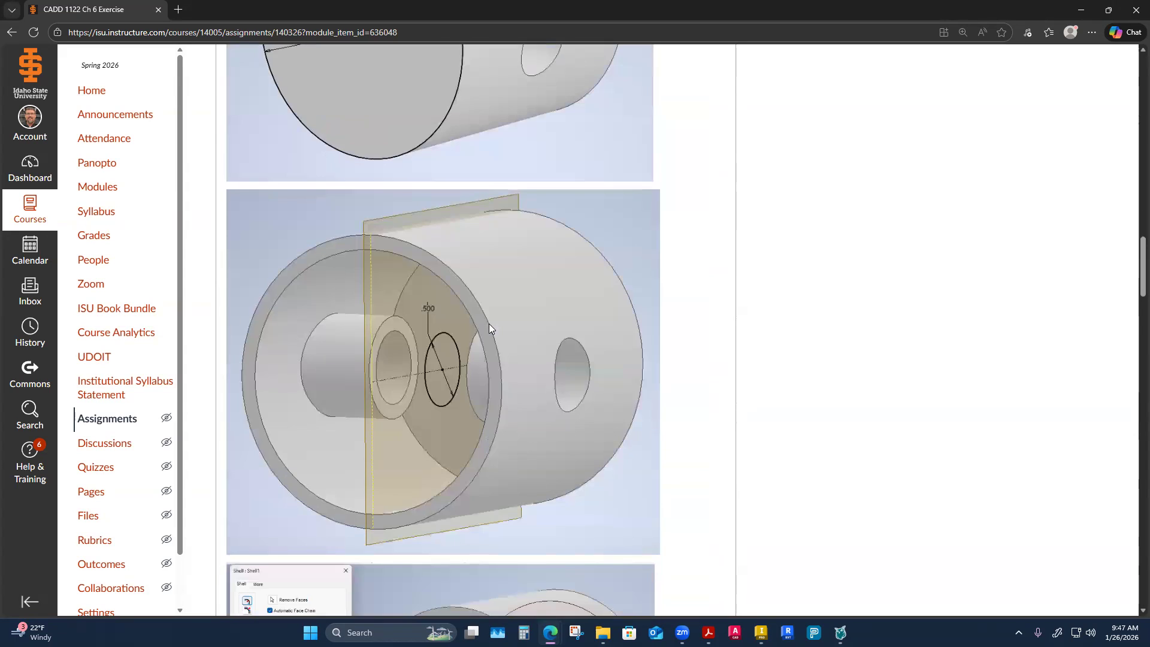
pyautogui.scroll(6, 490, 325)
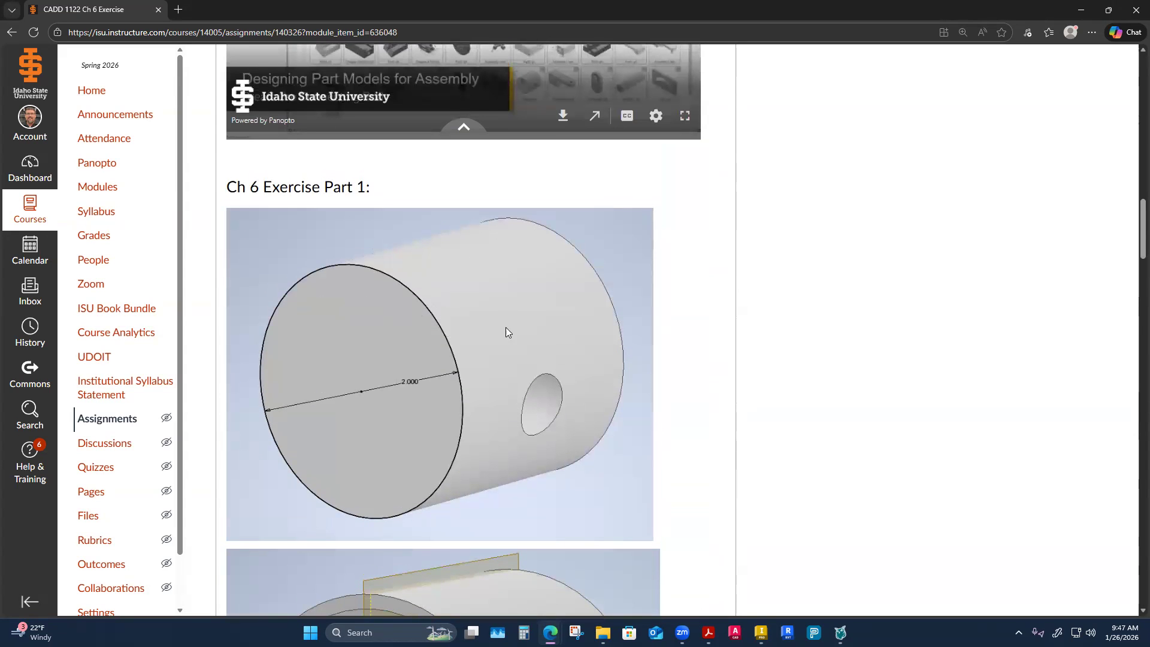
pyautogui.scroll(-7, 431, 390)
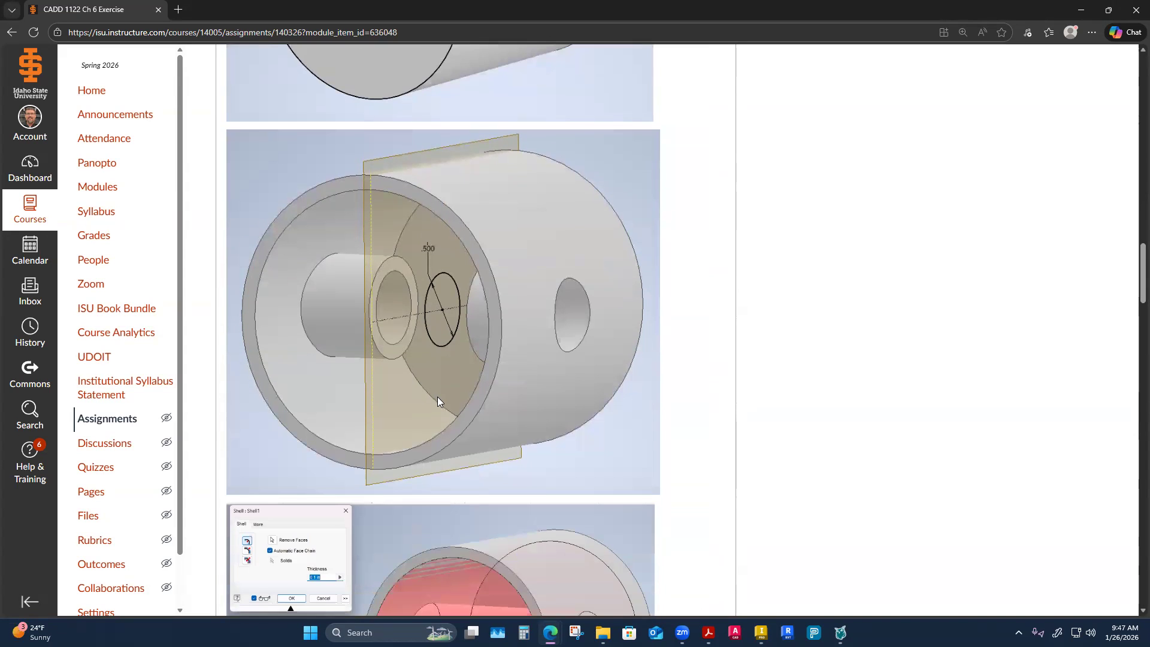
pyautogui.scroll(-4, 437, 396)
pyautogui.scroll(18, 443, 402)
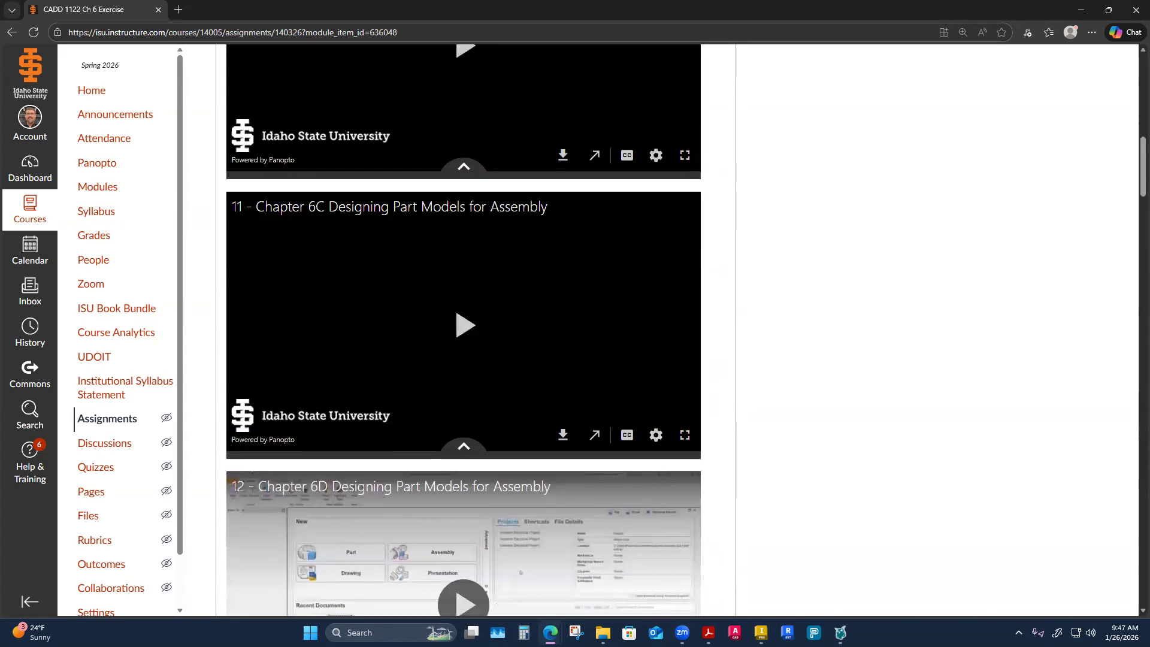
# Switch back to Inventor and start a new 2D sketch on the XY origin plane.
pyautogui.hotkey('alt', 'Tab')
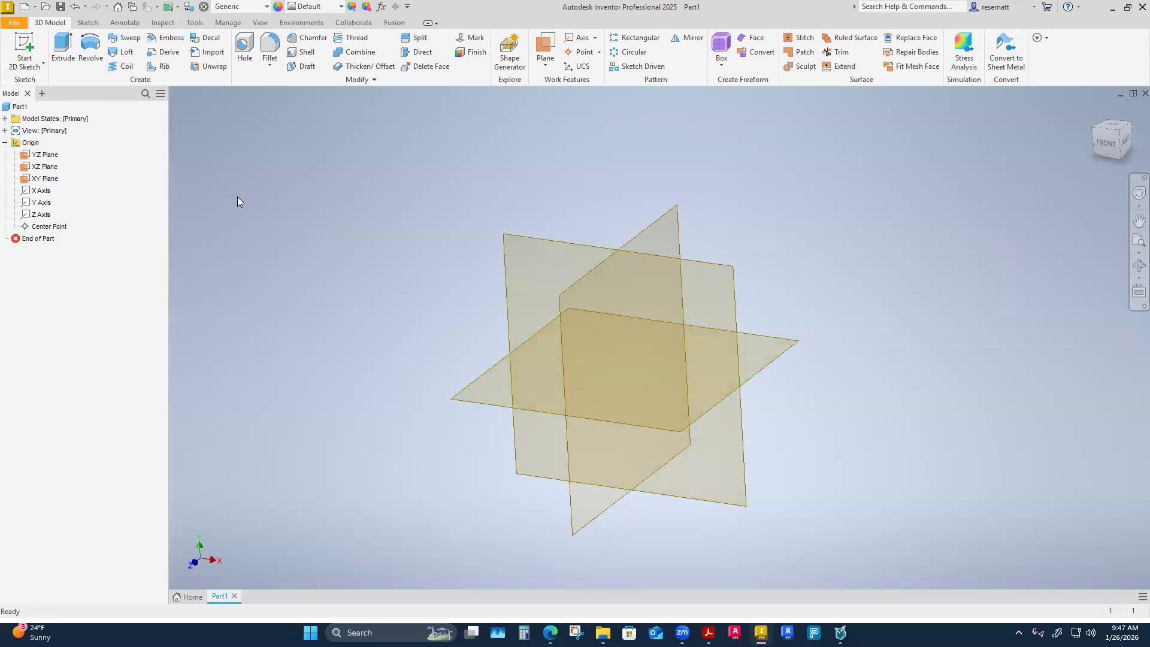
pyautogui.rightClick(37, 181)
pyautogui.click(83, 214)
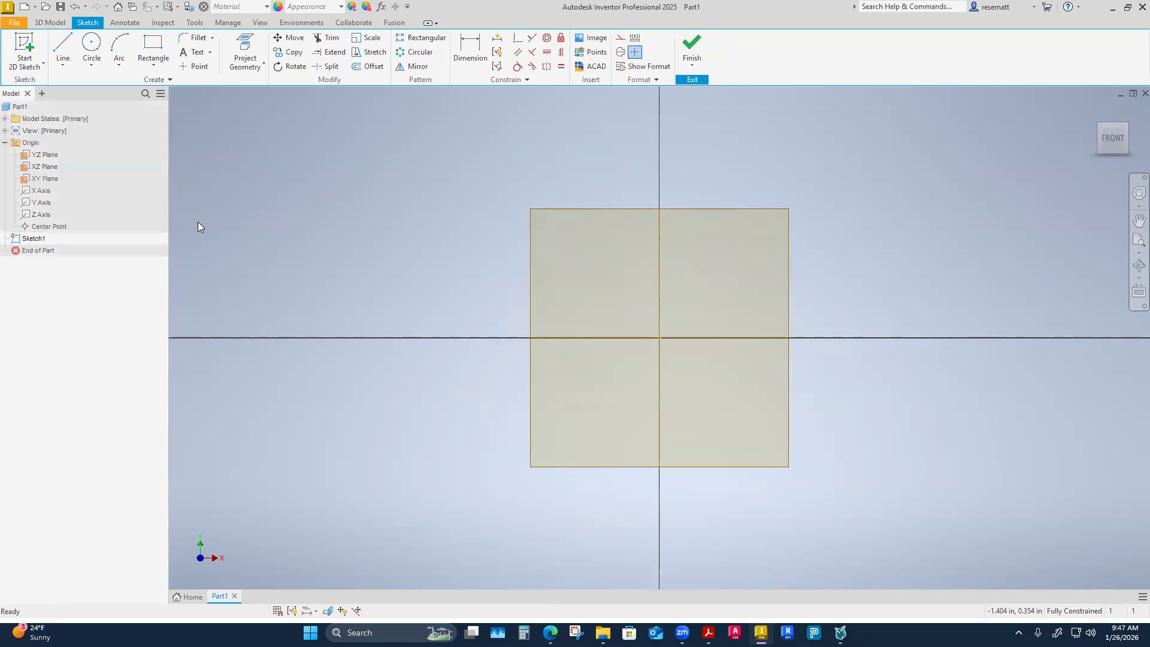
pyautogui.click(91, 48)
pyautogui.click(659, 338)
pyautogui.press('Escape')
pyautogui.click(88, 45)
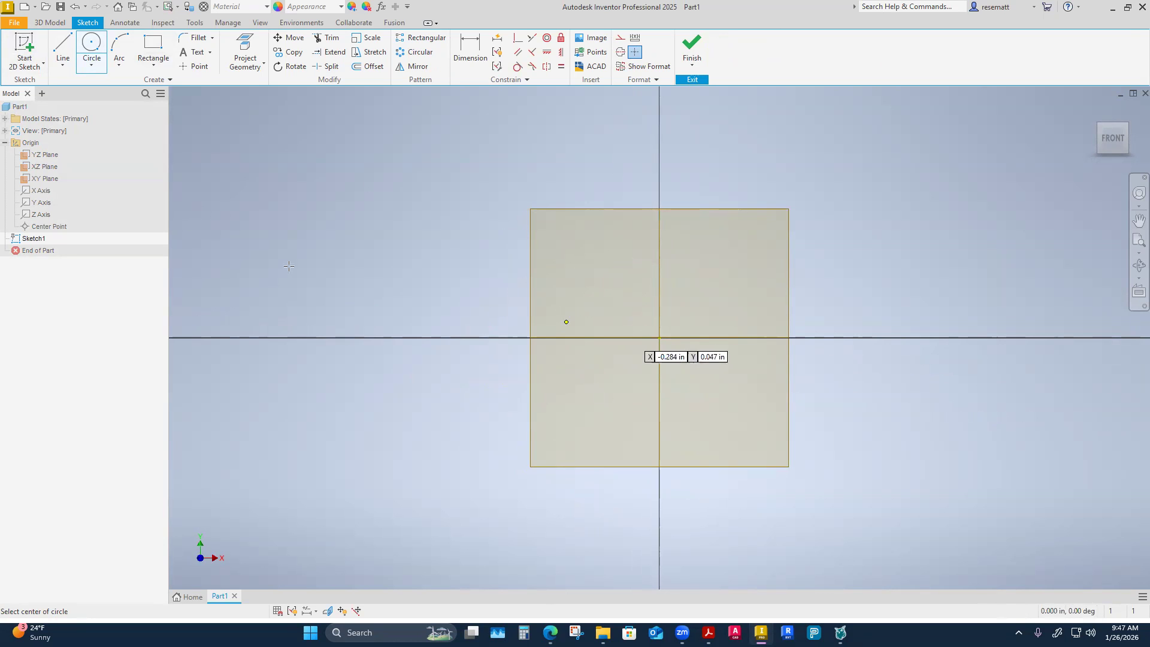
pyautogui.press('Escape')
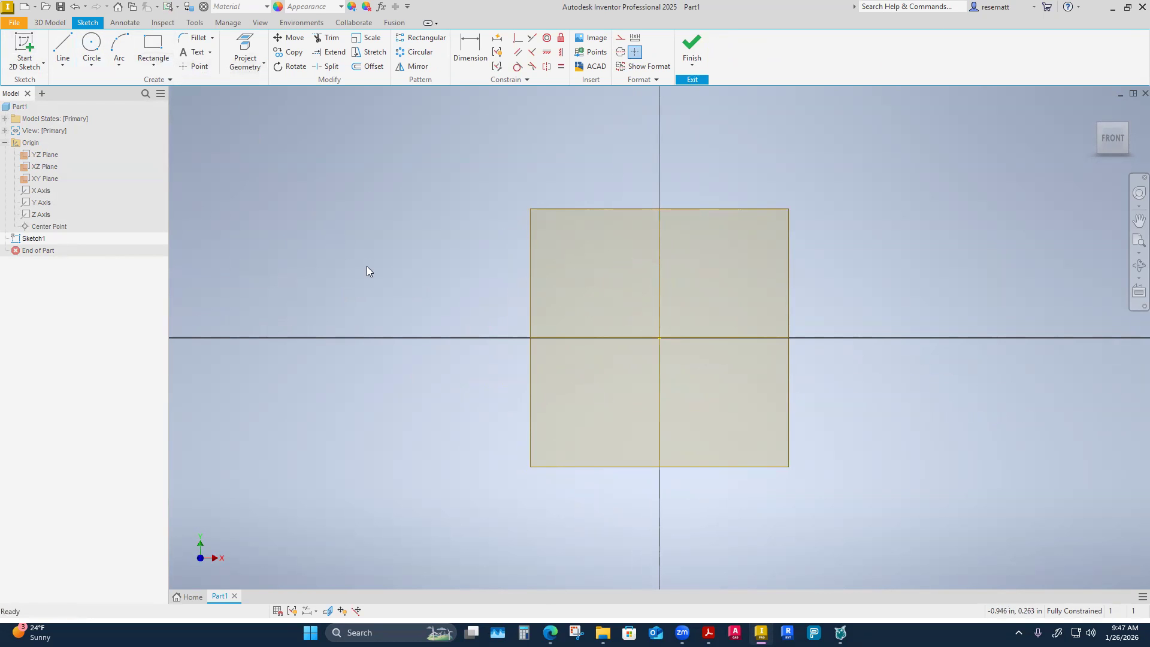
# Sketch a circle with a 2 in diameter centred on the origin and finish the sketch.
pyautogui.click(91, 45)
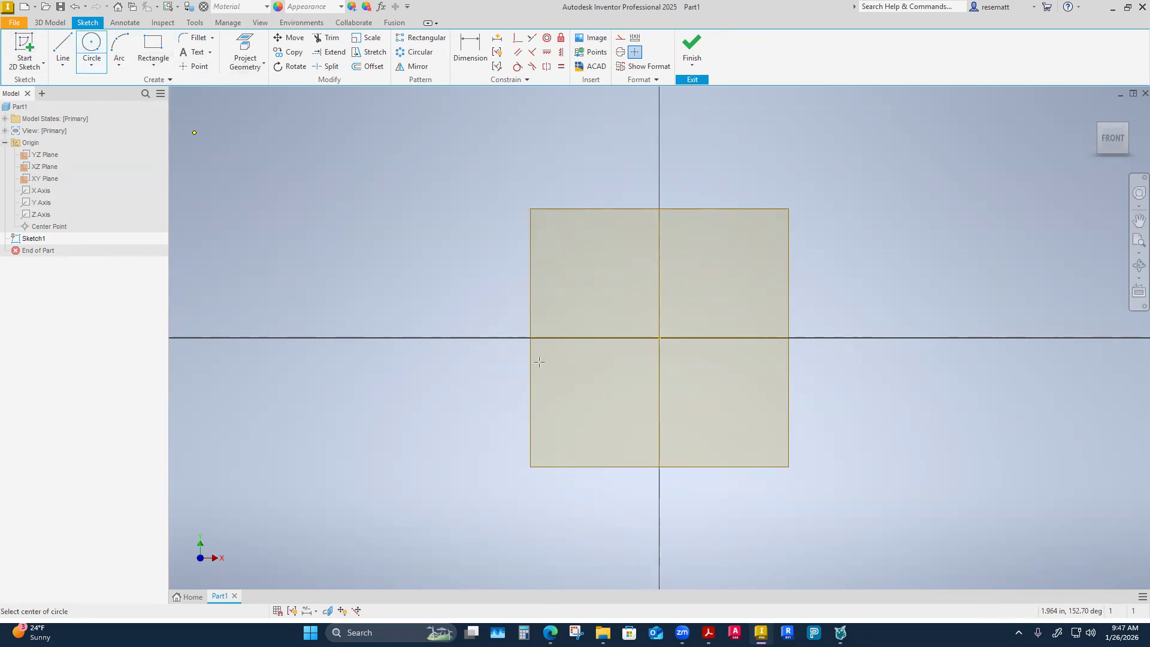
pyautogui.click(659, 338)
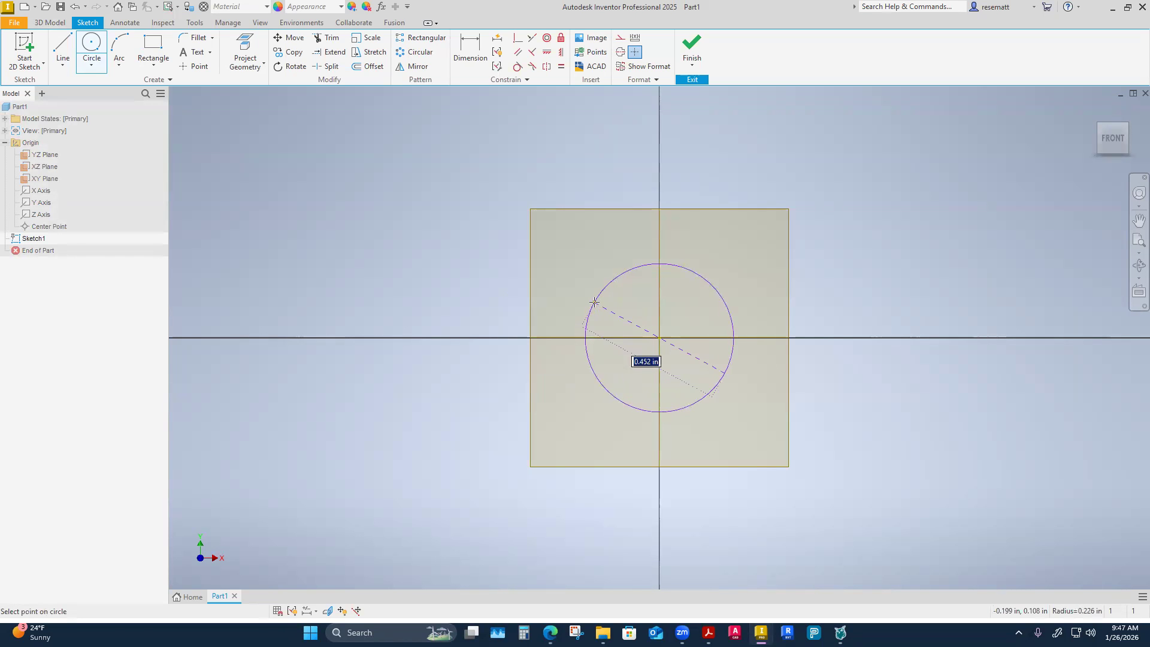
pyautogui.write('2')
pyautogui.press('Return')
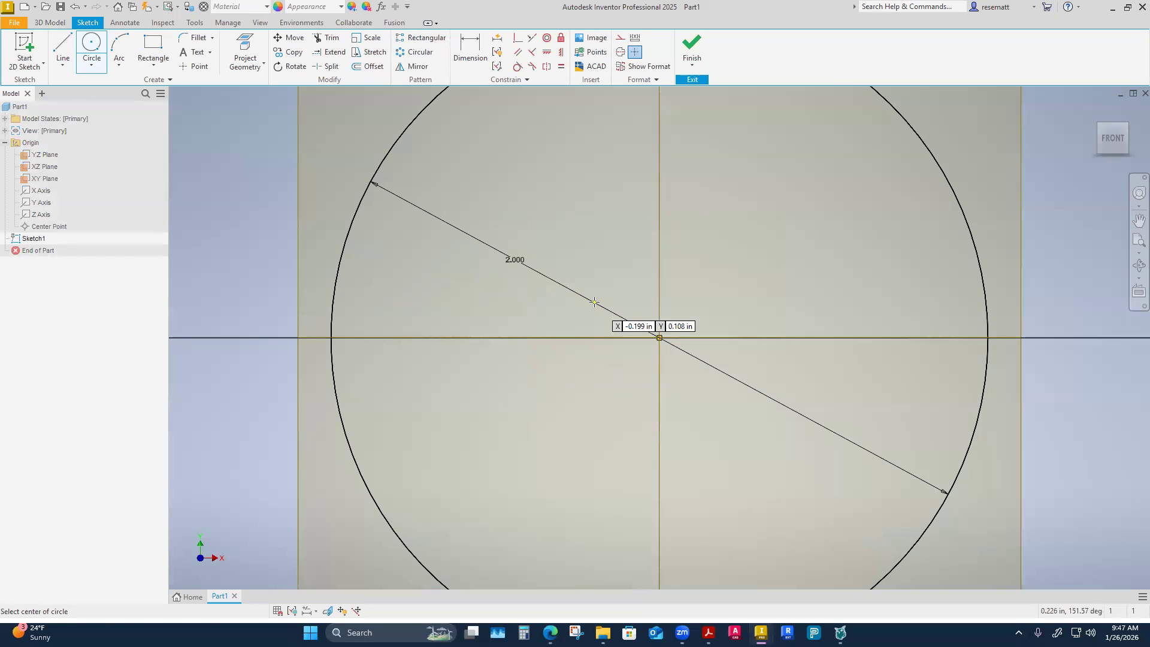
pyautogui.scroll(5, 632, 239)
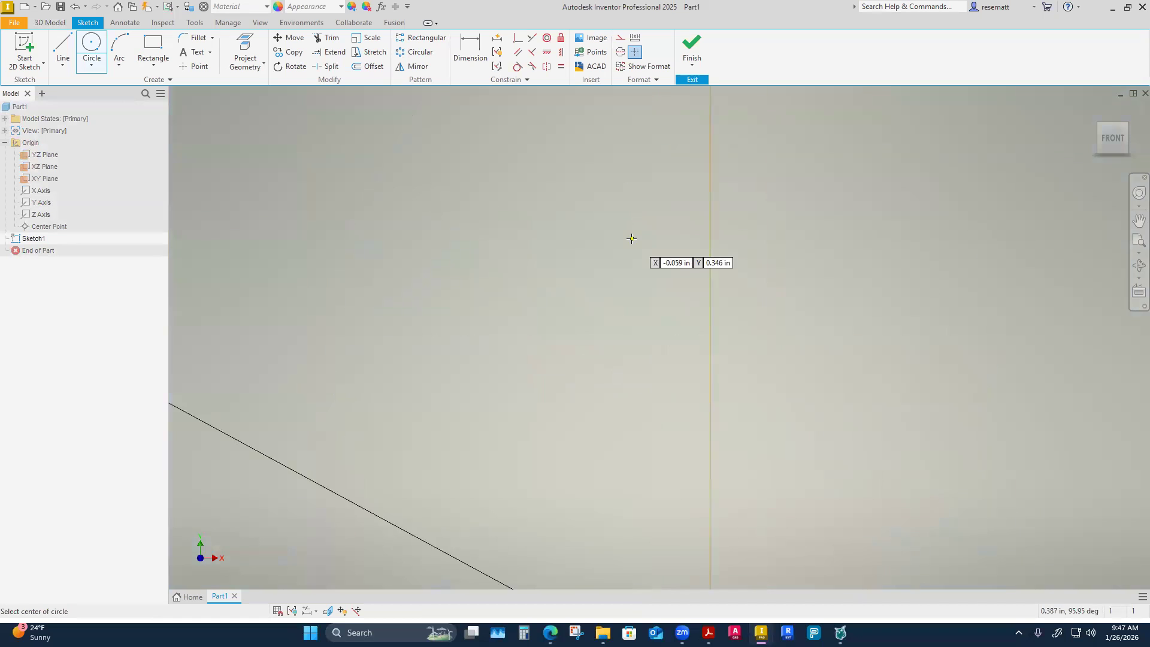
pyautogui.scroll(-5, 631, 238)
pyautogui.rightClick(743, 217)
pyautogui.click(792, 219)
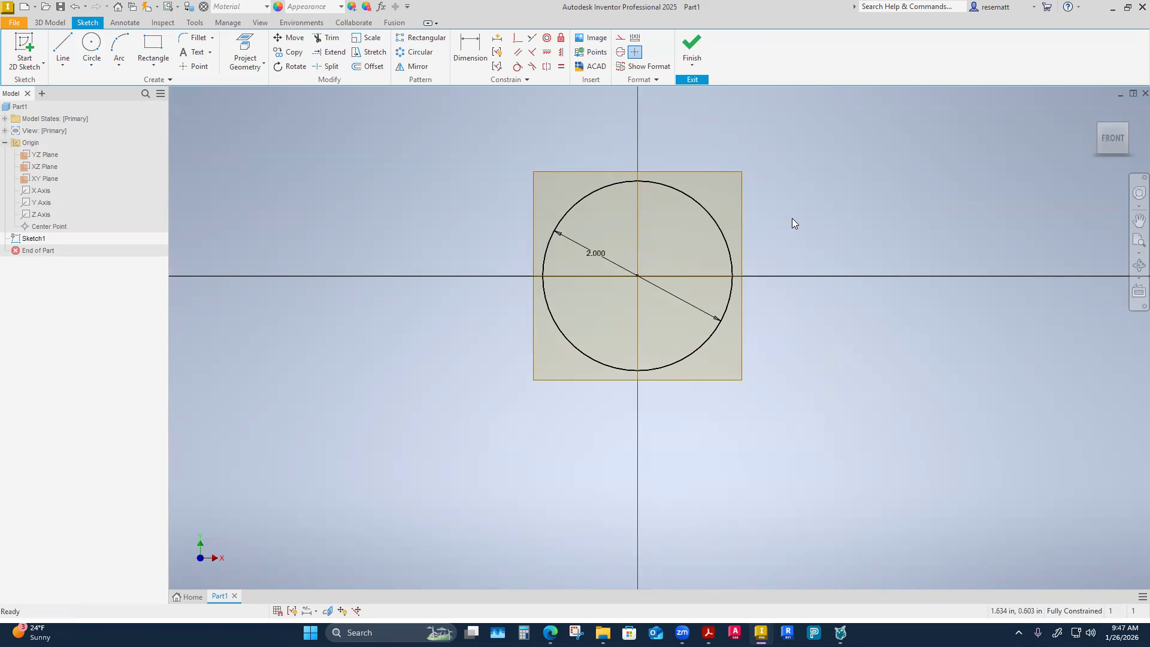
pyautogui.click(692, 48)
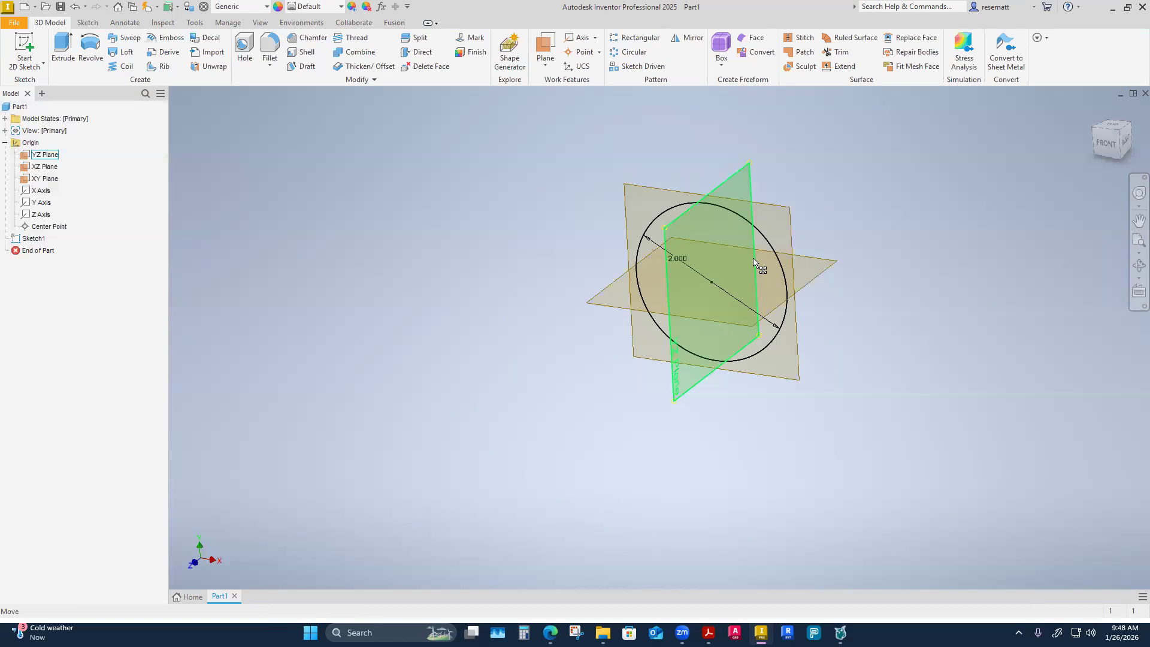
# Extrude the circle 2 in in the flipped direction, backward from the XY plane, as a solid cylinder.
pyautogui.click(63, 50)
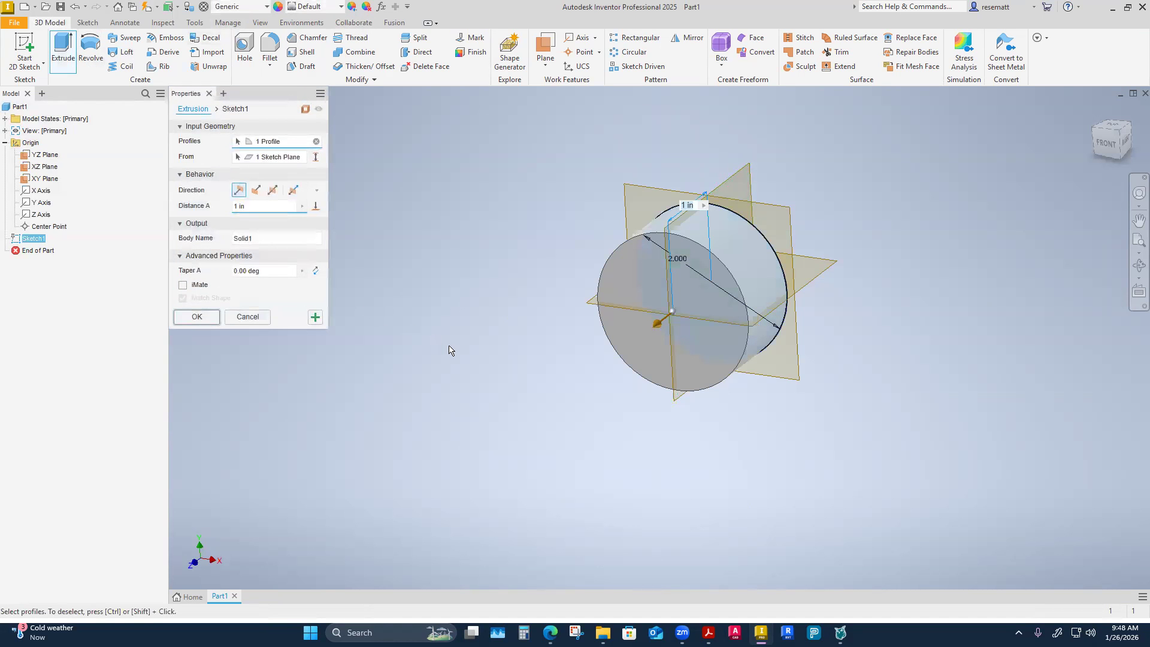
pyautogui.click(256, 190)
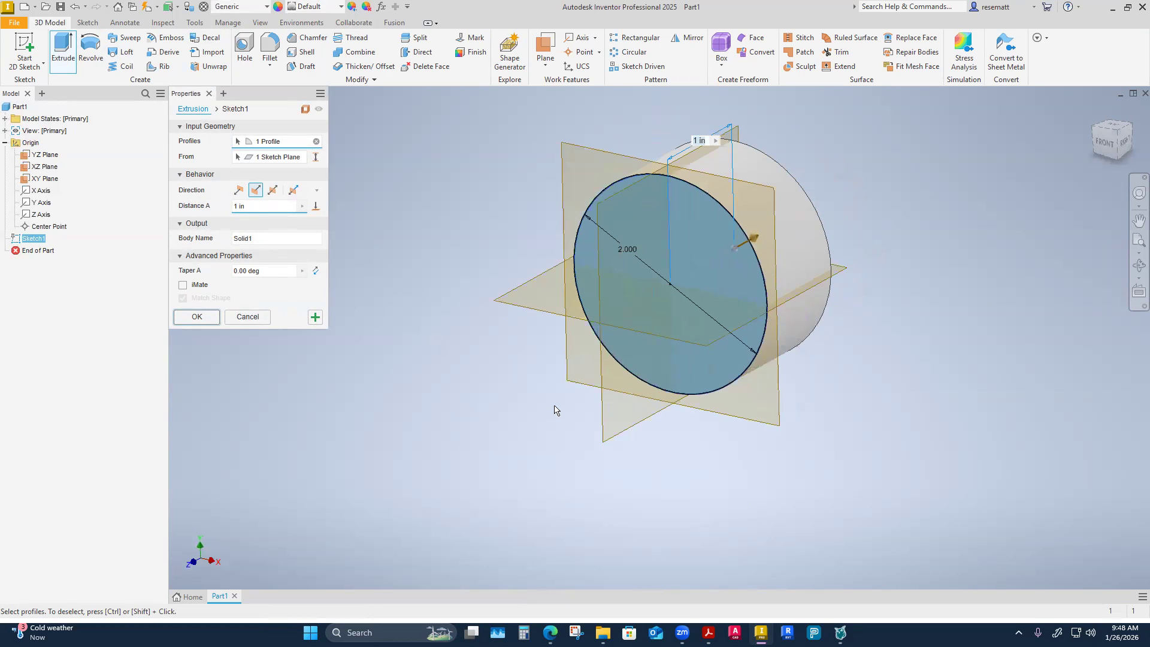
pyautogui.write('2')
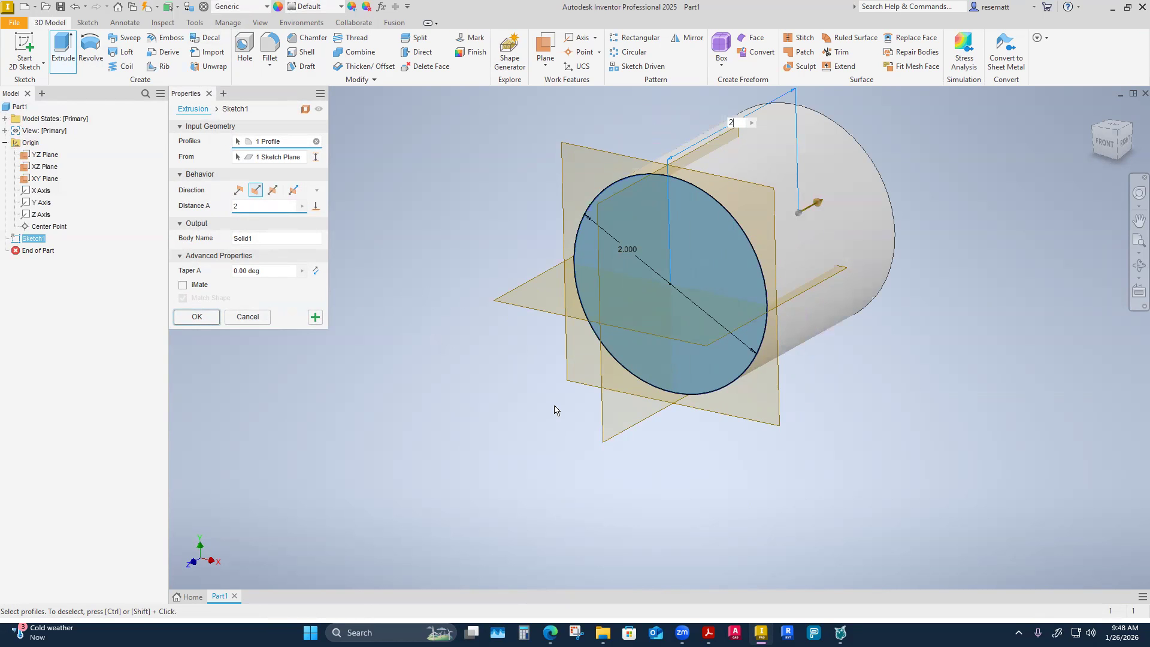
pyautogui.press('Return')
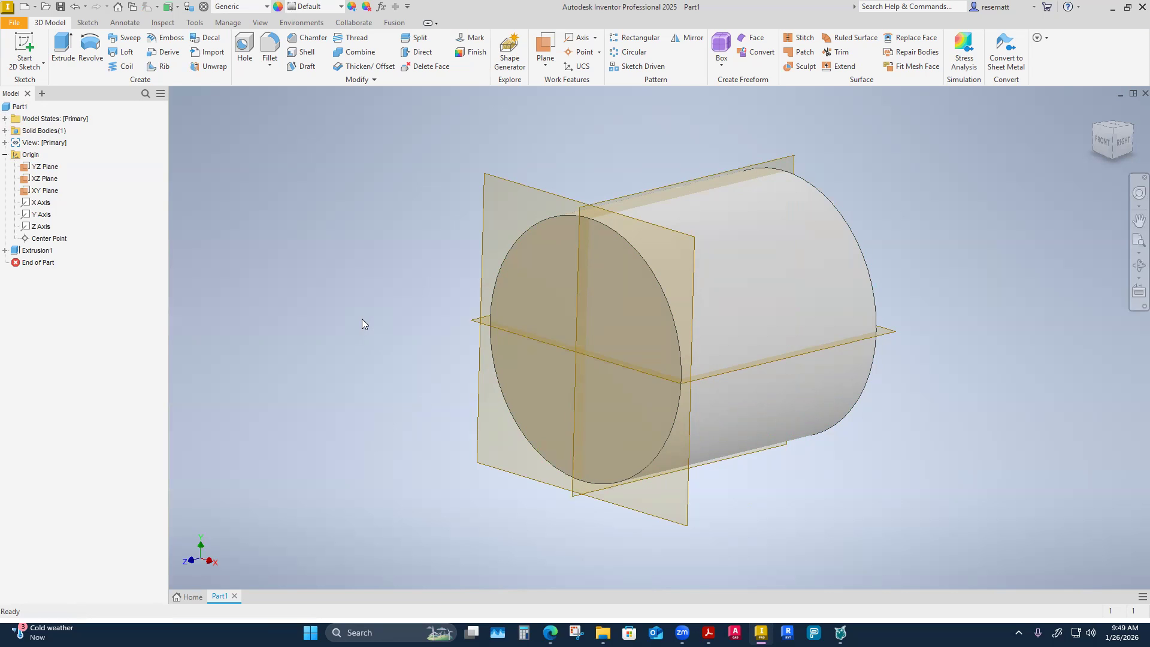
pyautogui.click(48, 167)
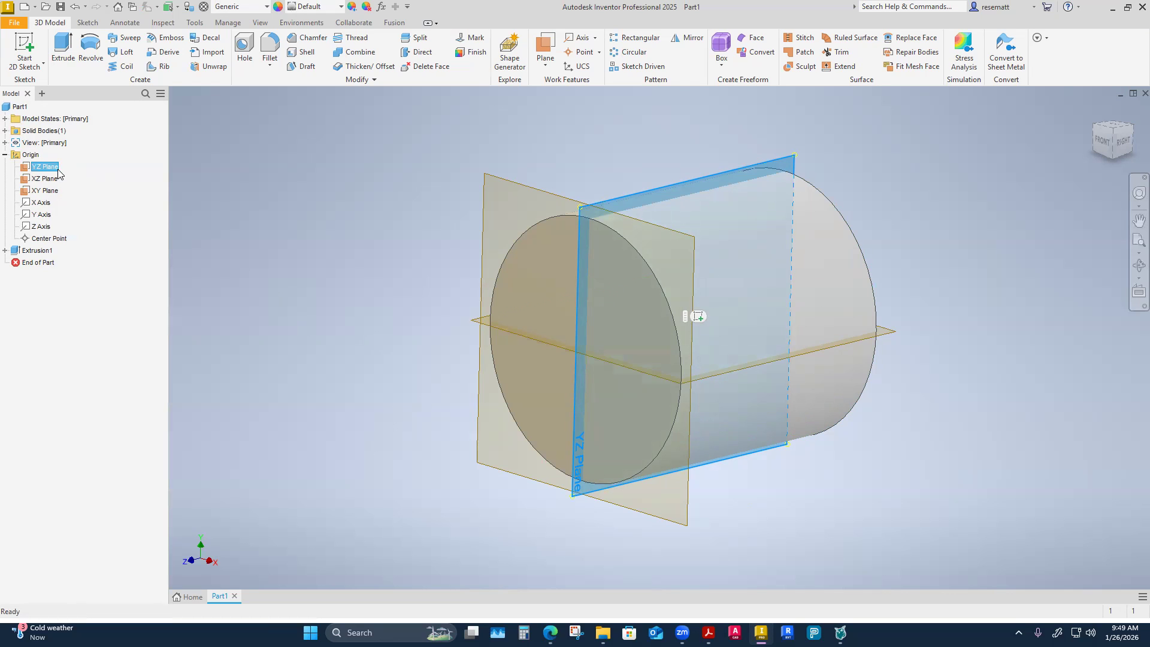
pyautogui.click(41, 180)
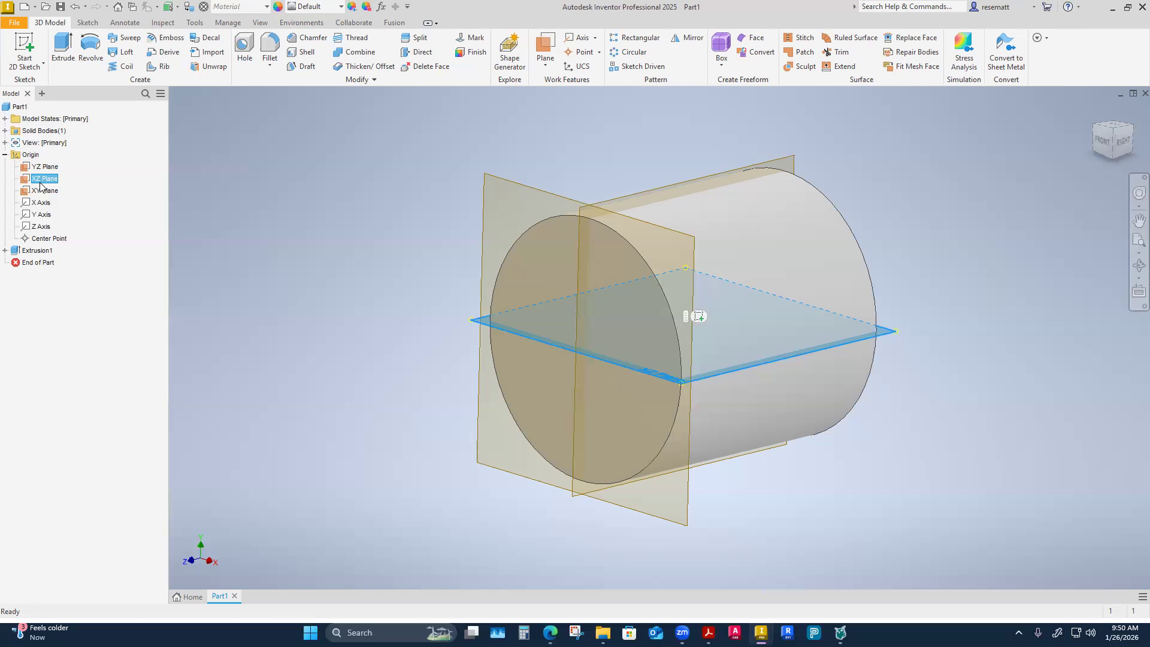
pyautogui.press('Escape')
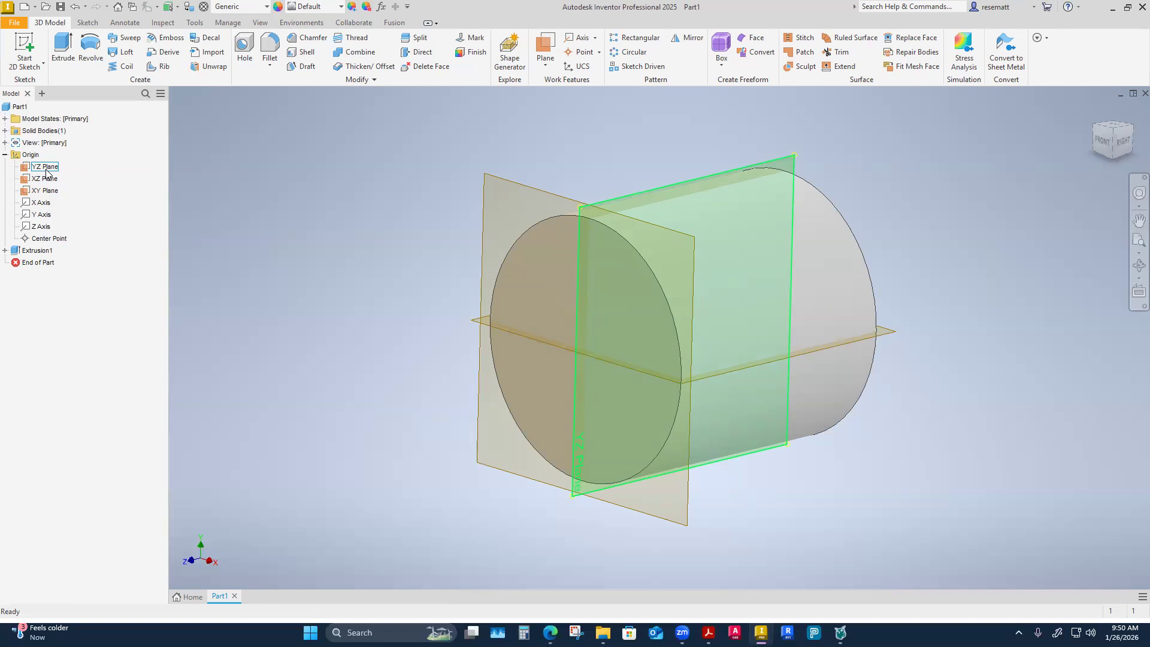
# Start a 2D sketch on the YZ origin plane and slice the graphics so the cylinder is cut away at that plane.
pyautogui.click(46, 171)
pyautogui.rightClick(46, 170)
pyautogui.click(71, 209)
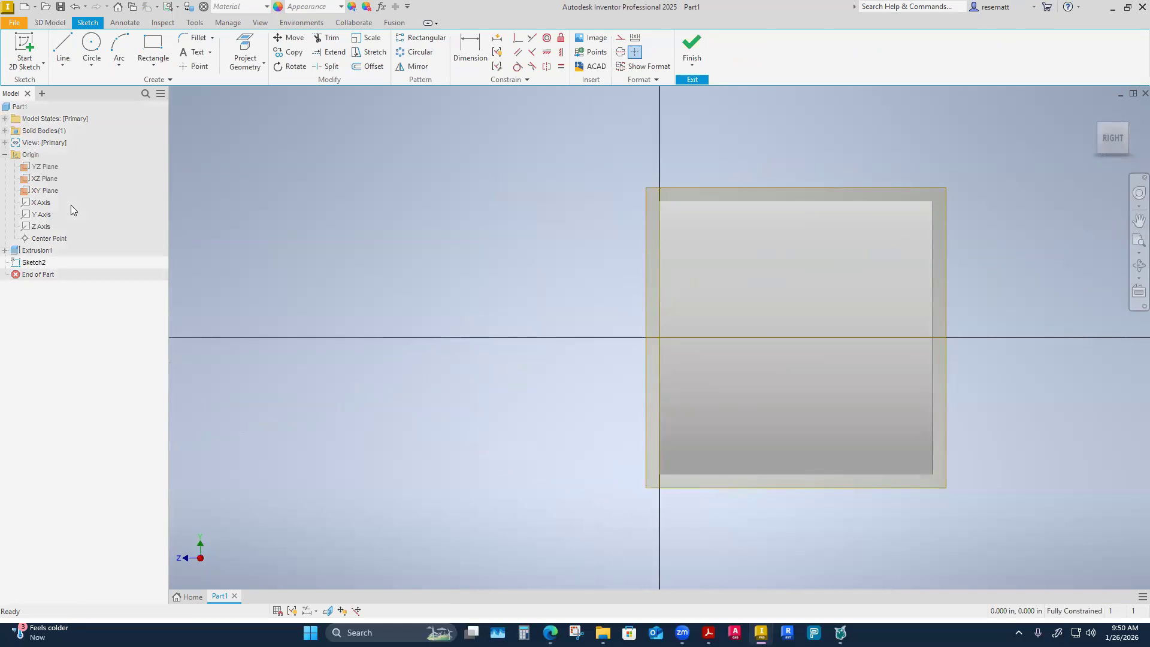
pyautogui.moveTo(415, 267)
pyautogui.keyDown('shift'); pyautogui.mouseDown(button='middle')
pyautogui.moveTo(578, 248)
pyautogui.moveTo(405, 290)
pyautogui.moveTo(334, 291)
pyautogui.mouseUp(button='middle'); pyautogui.keyUp('shift')
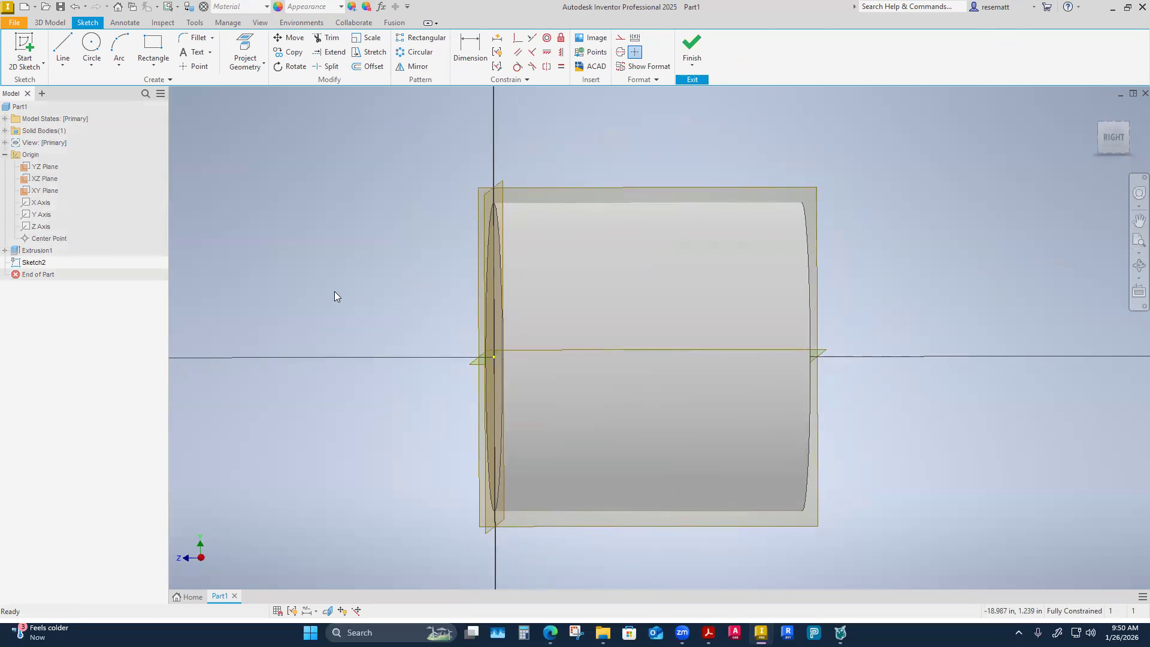
pyautogui.press('F7')
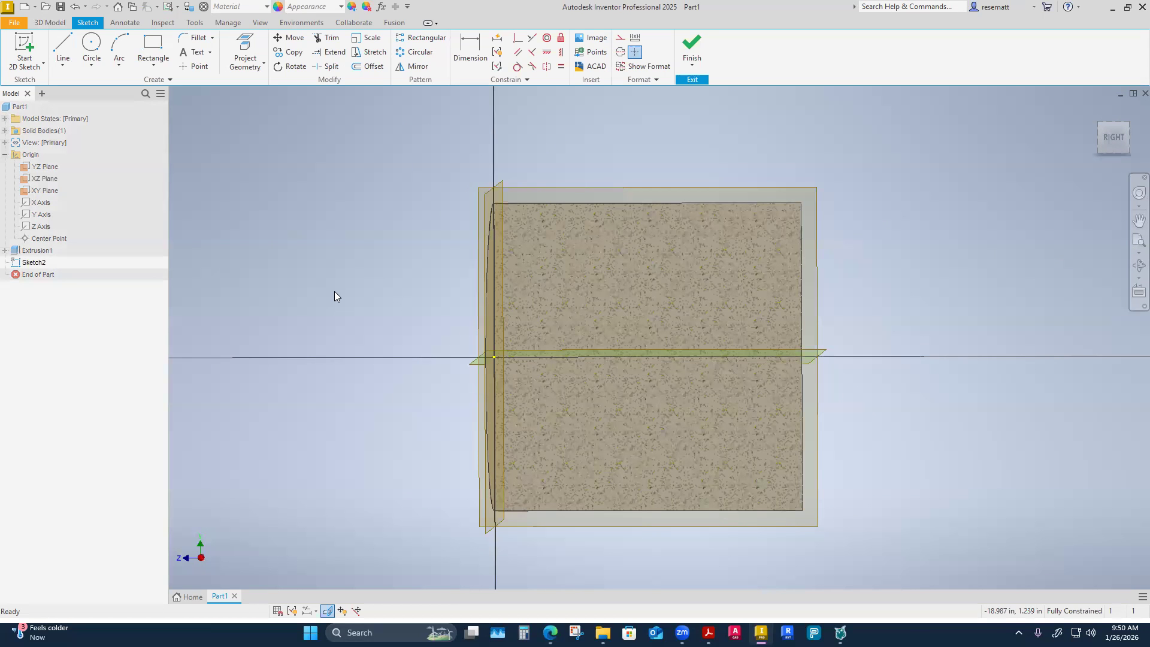
pyautogui.press('F6')
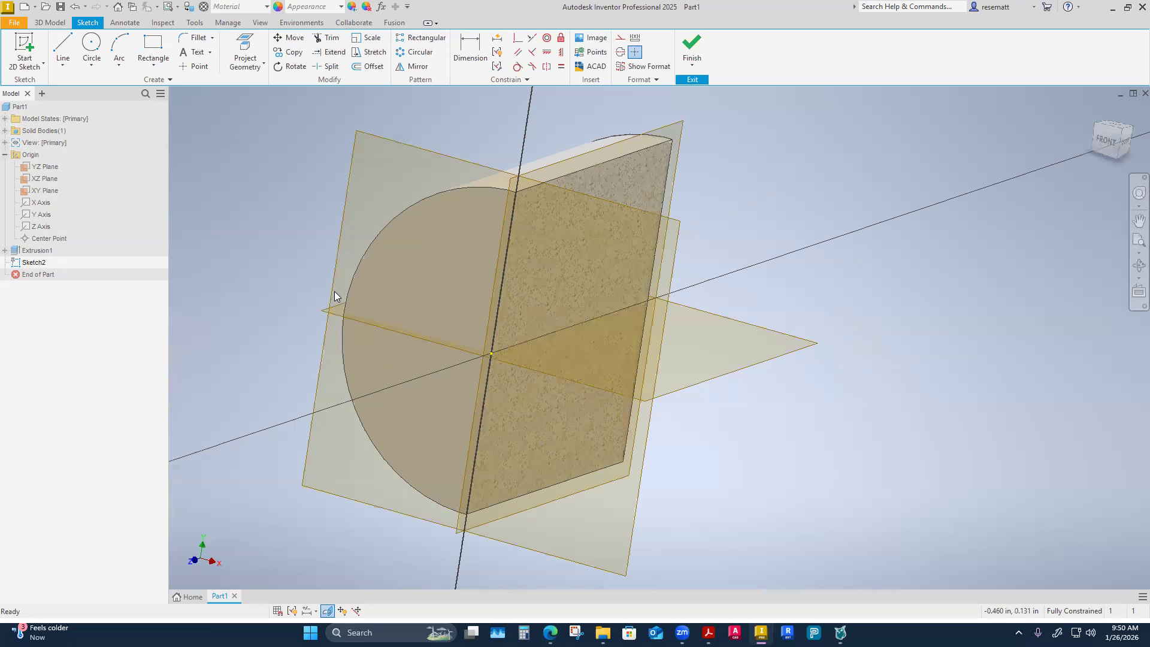
pyautogui.press('F7')
pyautogui.press('F7')
pyautogui.press('F7')
pyautogui.press('F7')
pyautogui.keyDown('shift'); pyautogui.moveTo(336, 296); pyautogui.dragTo(334, 296, button='middle'); pyautogui.keyUp('shift')
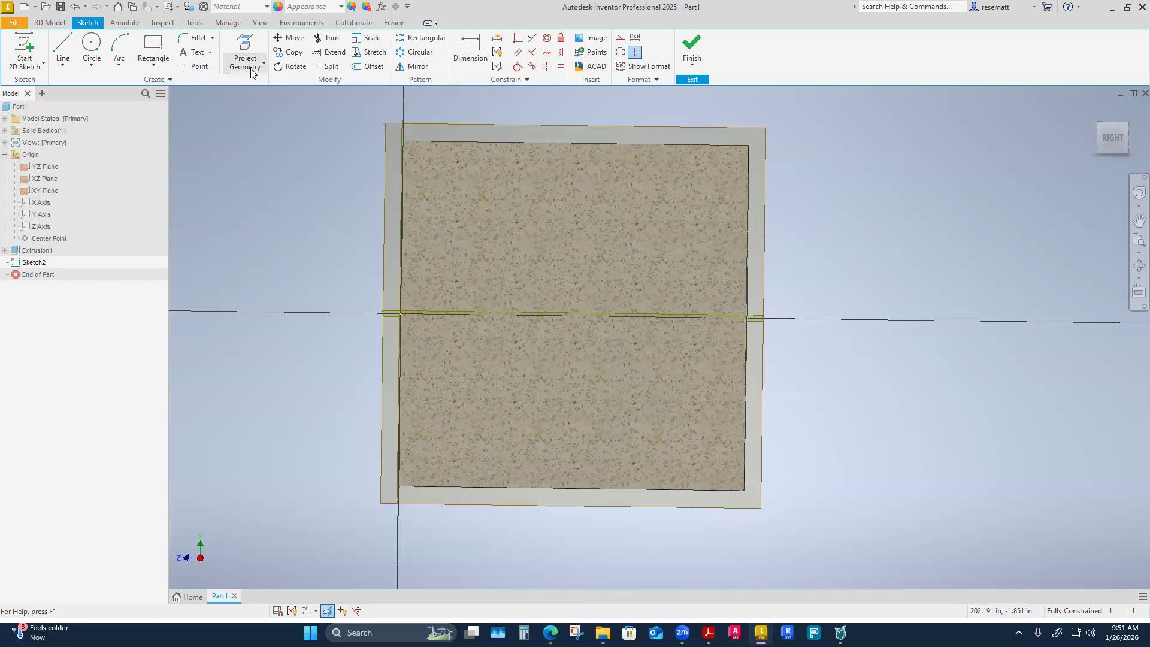
# Sketch a circle with a 0.5 in diameter on the sliced section, above the cylinder's horizontal axis.
pyautogui.press('c')
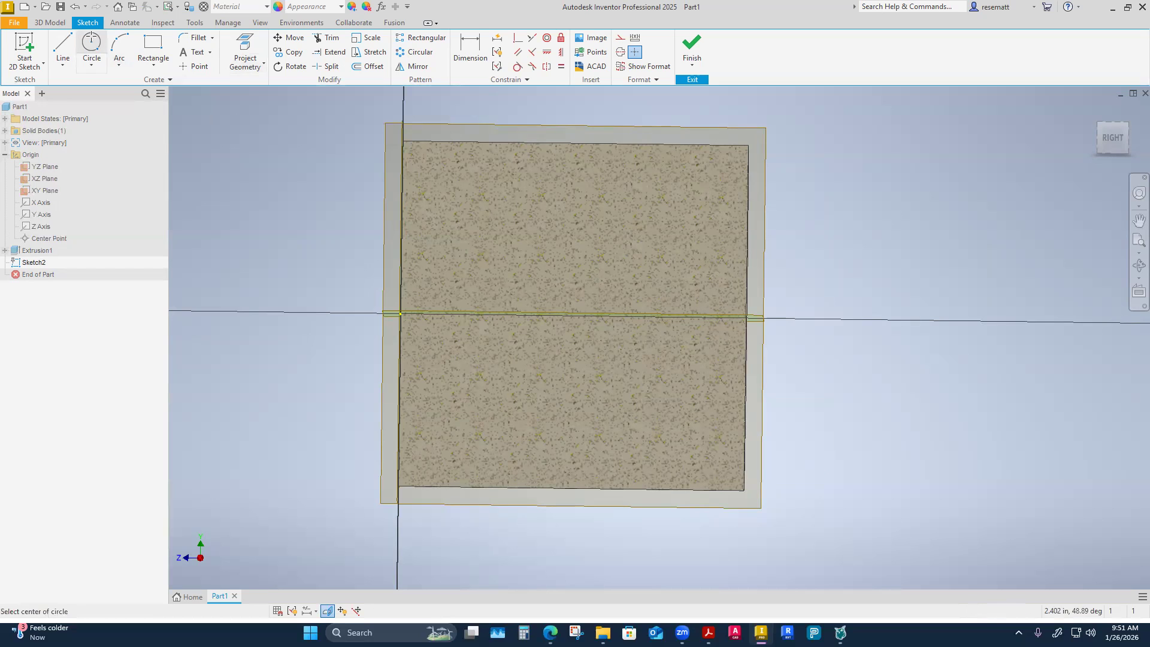
pyautogui.click(567, 257)
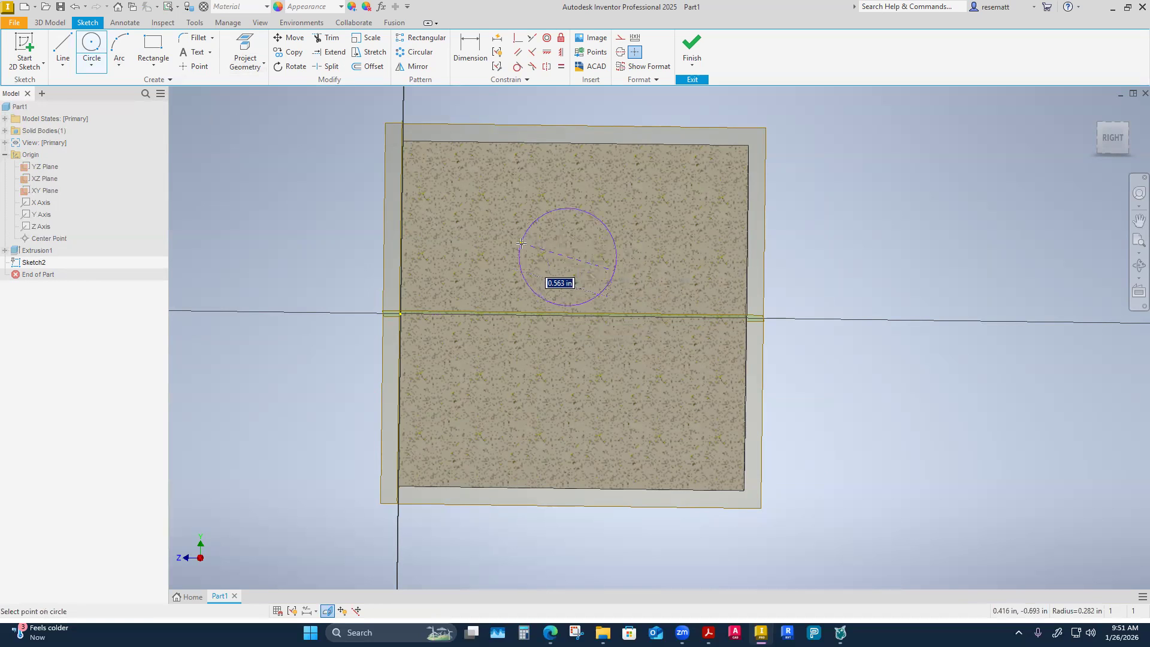
pyautogui.write('.5')
pyautogui.press('Return')
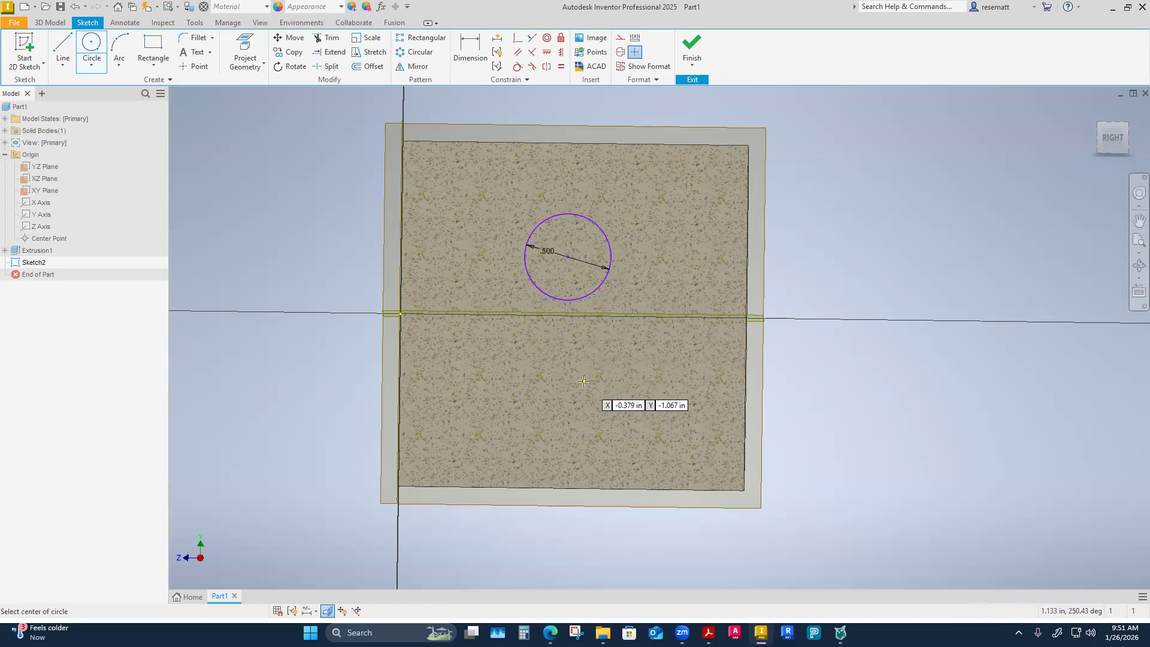
pyautogui.press('Escape')
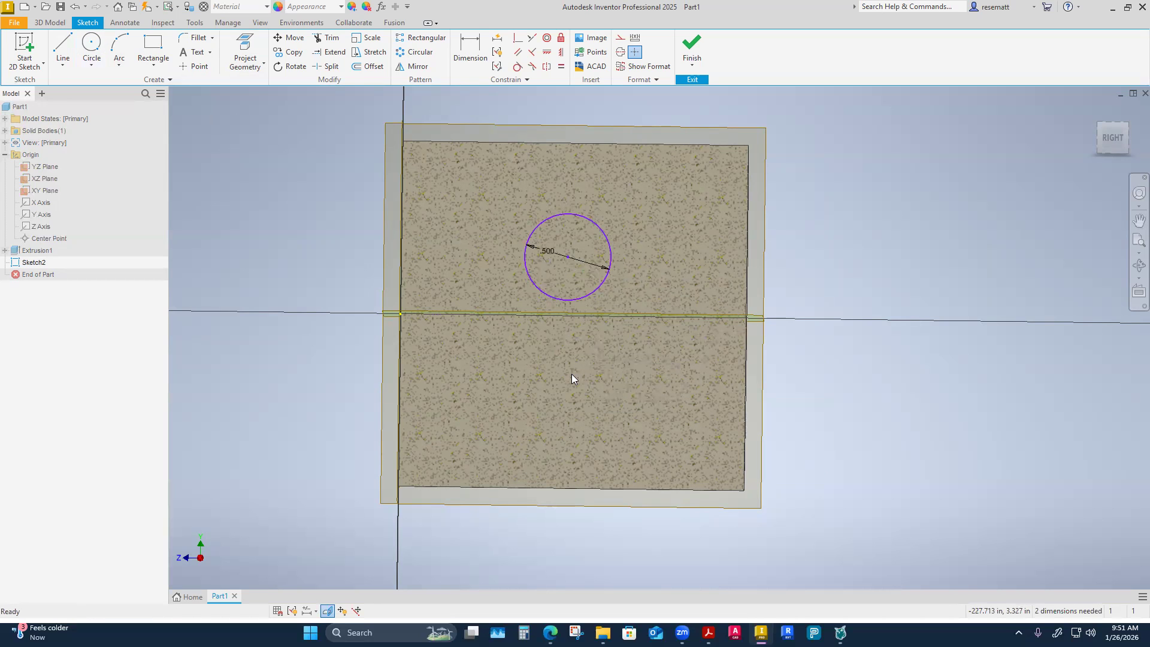
# Project the XZ origin plane into the sketch as a horizontal reference line.
pyautogui.keyDown('shift'); pyautogui.moveTo(599, 352); pyautogui.dragTo(655, 369, button='middle'); pyautogui.keyUp('shift')
pyautogui.keyDown('shift'); pyautogui.moveTo(734, 377); pyautogui.dragTo(677, 462, button='middle'); pyautogui.keyUp('shift')
pyautogui.scroll(-1, 677, 461)
pyautogui.click(249, 67)
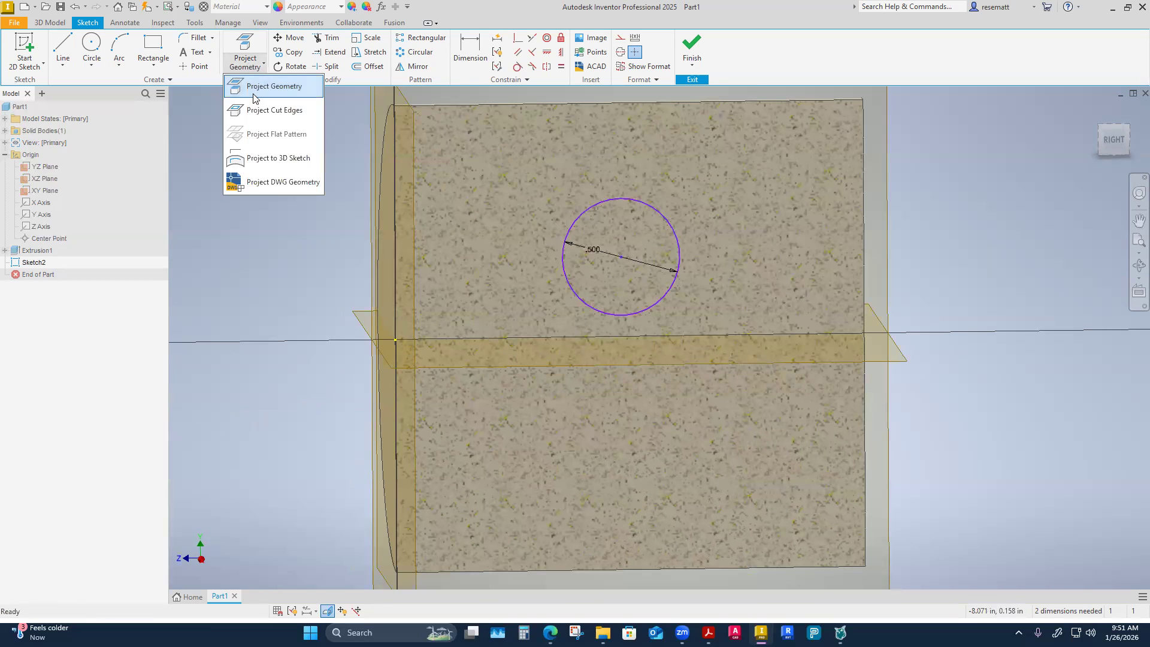
pyautogui.click(264, 85)
pyautogui.keyDown('shift'); pyautogui.moveTo(240, 132); pyautogui.dragTo(250, 333, button='middle'); pyautogui.keyUp('shift')
pyautogui.keyDown('shift'); pyautogui.moveTo(299, 393); pyautogui.dragTo(339, 385, button='middle'); pyautogui.keyUp('shift')
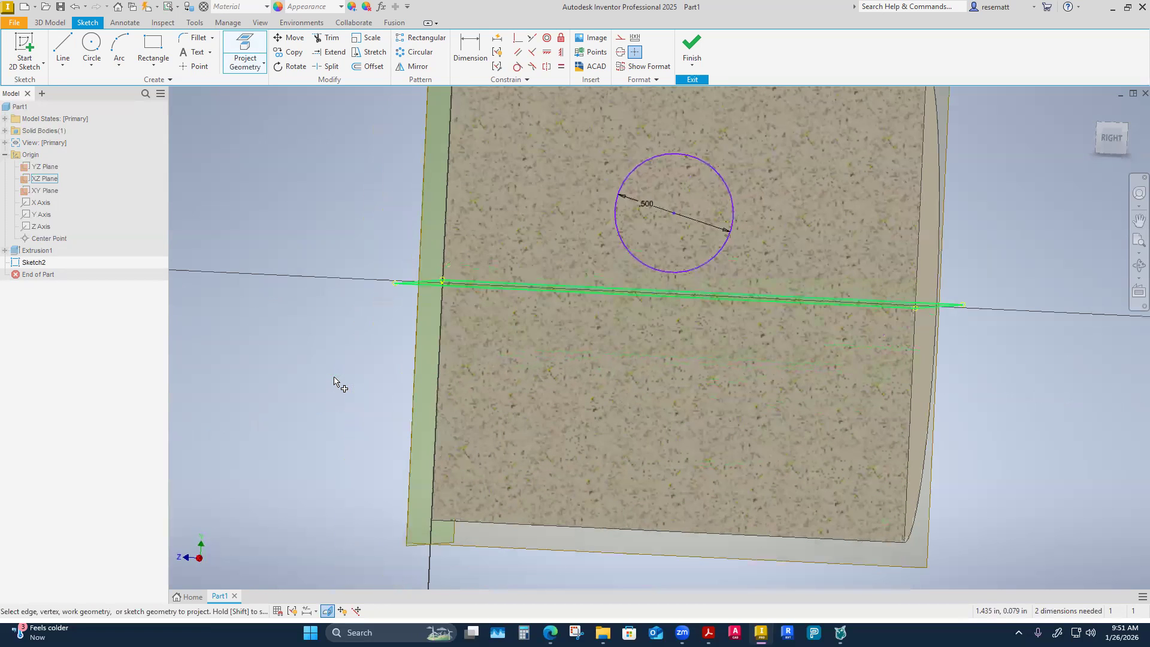
pyautogui.click(45, 179)
pyautogui.rightClick(330, 269)
pyautogui.click(329, 270)
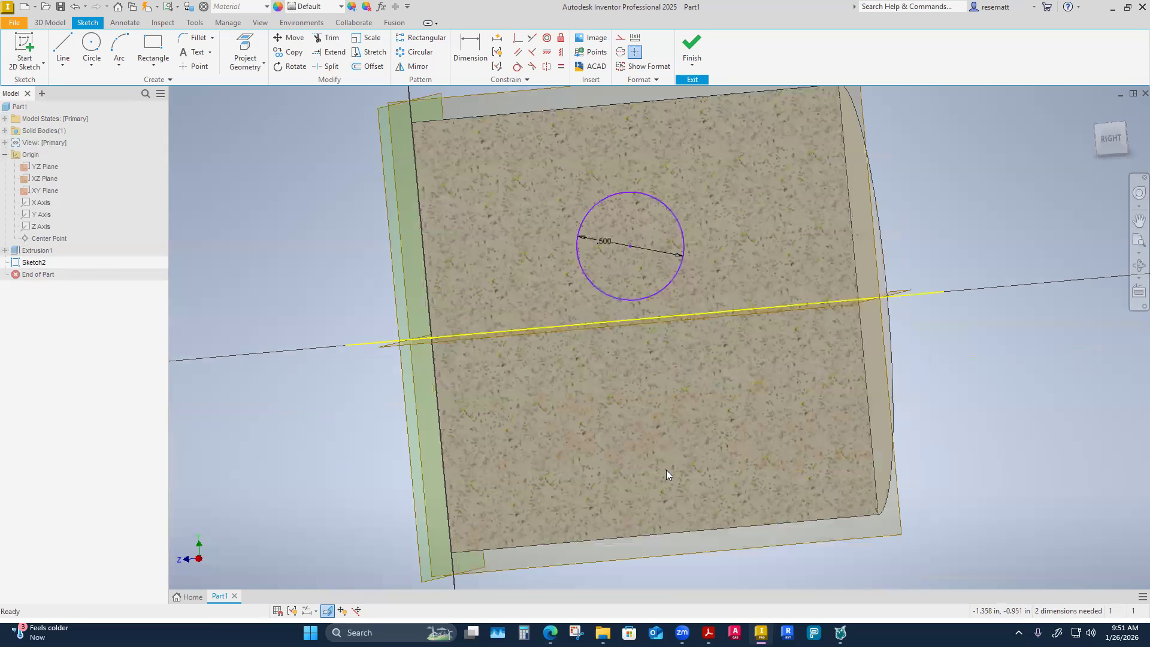
# Apply a Coincident constraint placing the circle's centre on the projected XZ plane line.
pyautogui.click(516, 40)
pyautogui.click(657, 262)
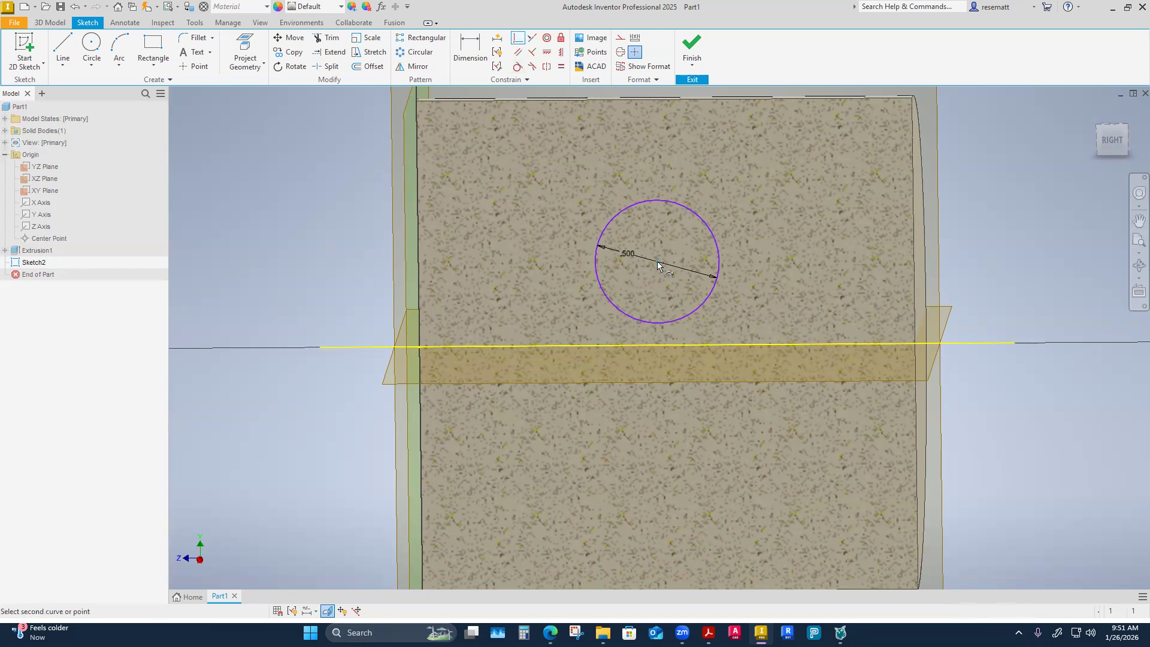
pyautogui.click(666, 346)
pyautogui.rightClick(273, 432)
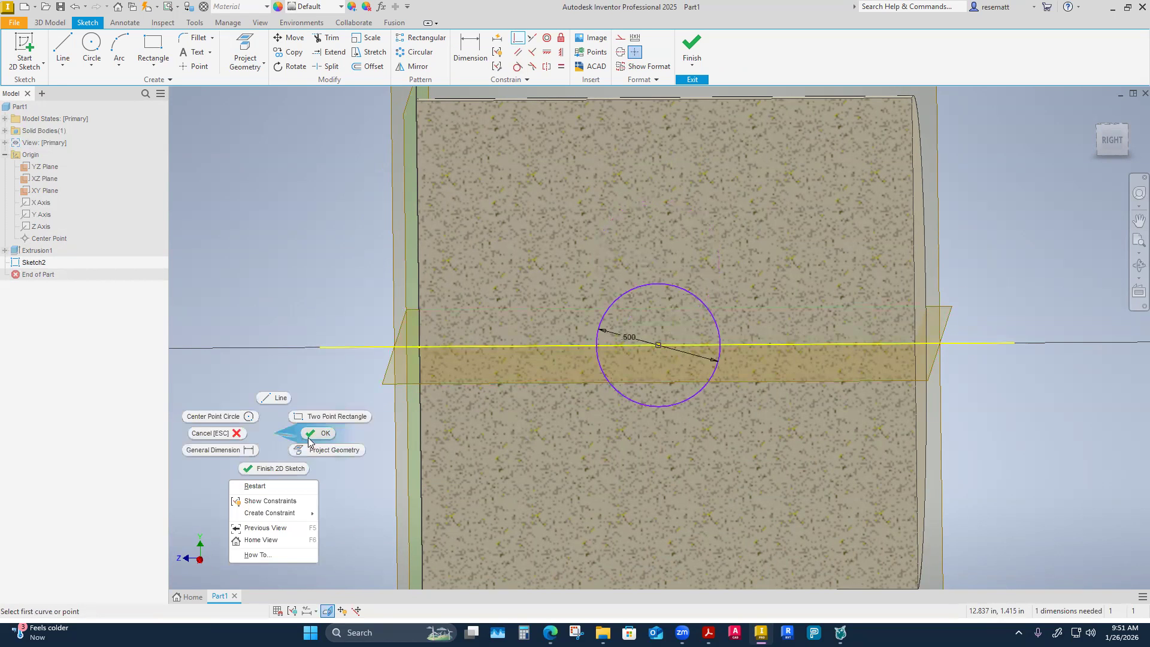
pyautogui.click(310, 436)
# Change the projected horizontal centre line to construction geometry.
pyautogui.scroll(-2, 377, 440)
pyautogui.keyDown('shift'); pyautogui.moveTo(641, 326); pyautogui.dragTo(684, 296, button='middle'); pyautogui.keyUp('shift')
pyautogui.moveTo(629, 294); pyautogui.dragTo(653, 336)
pyautogui.moveTo(617, 412)
pyautogui.keyDown('shift'); pyautogui.mouseDown(button='middle')
pyautogui.moveTo(596, 414)
pyautogui.moveTo(698, 412)
pyautogui.moveTo(725, 398)
pyautogui.mouseUp(button='middle'); pyautogui.keyUp('shift')
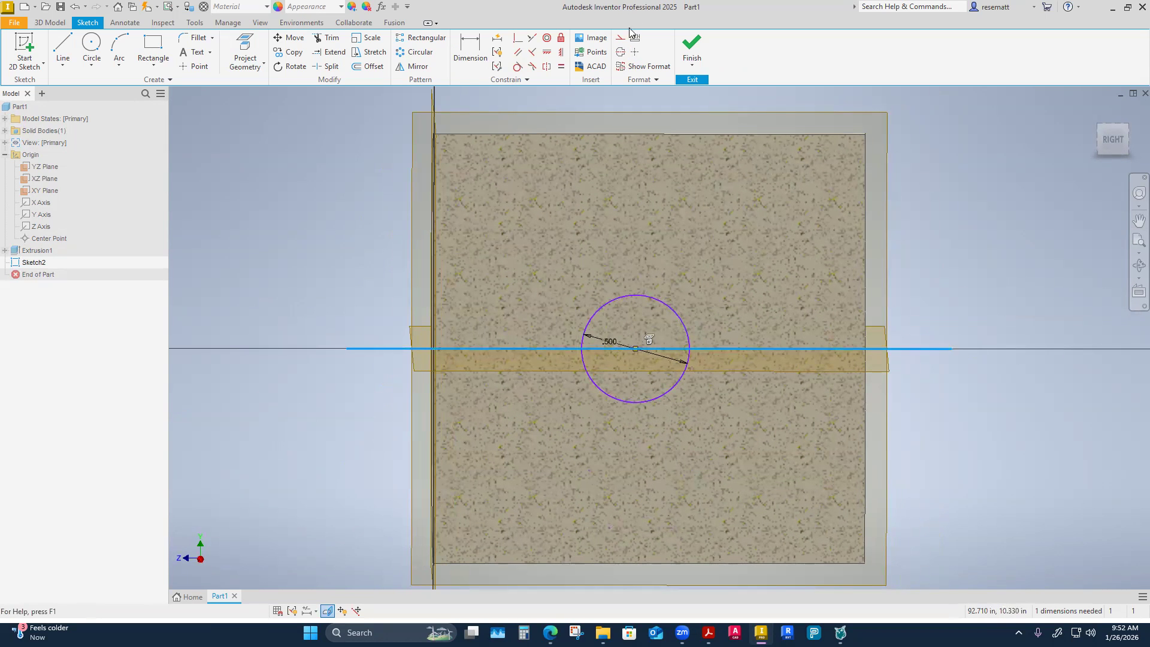
pyautogui.keyDown('shift'); pyautogui.moveTo(921, 256); pyautogui.dragTo(1027, 457, button='middle'); pyautogui.keyUp('shift')
pyautogui.keyDown('shift'); pyautogui.moveTo(625, 568); pyautogui.dragTo(577, 485, button='middle'); pyautogui.keyUp('shift')
pyautogui.keyDown('shift'); pyautogui.moveTo(626, 452); pyautogui.dragTo(693, 285, button='middle'); pyautogui.keyUp('shift')
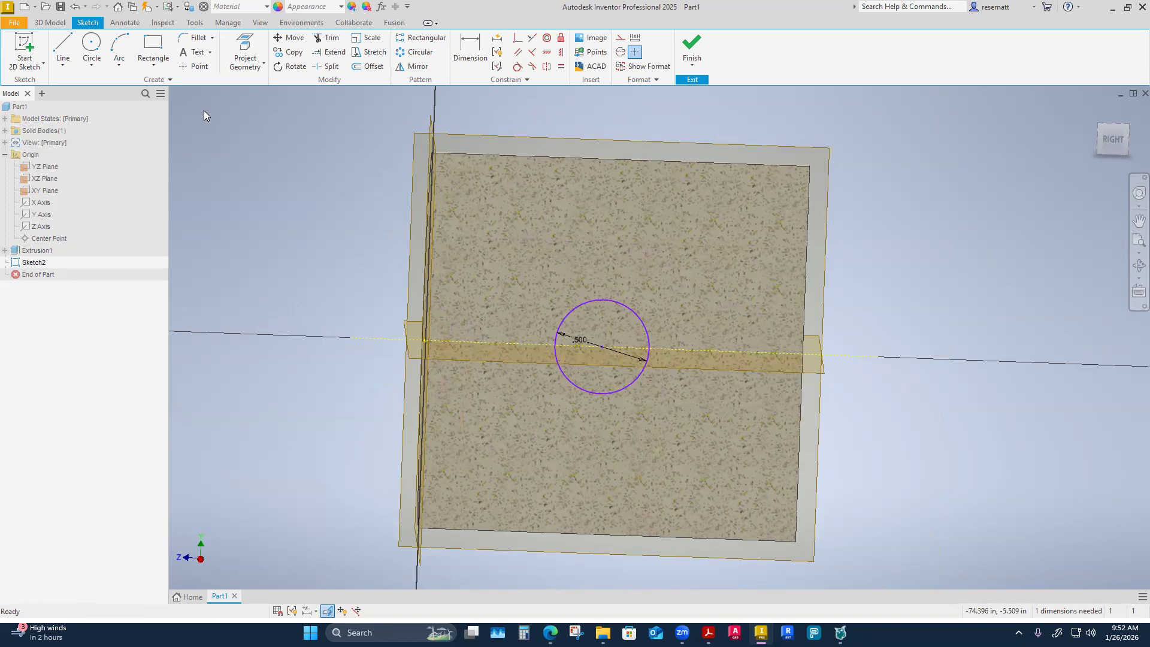
# Project the top edge of the sliced cylinder into the sketch.
pyautogui.click(262, 63)
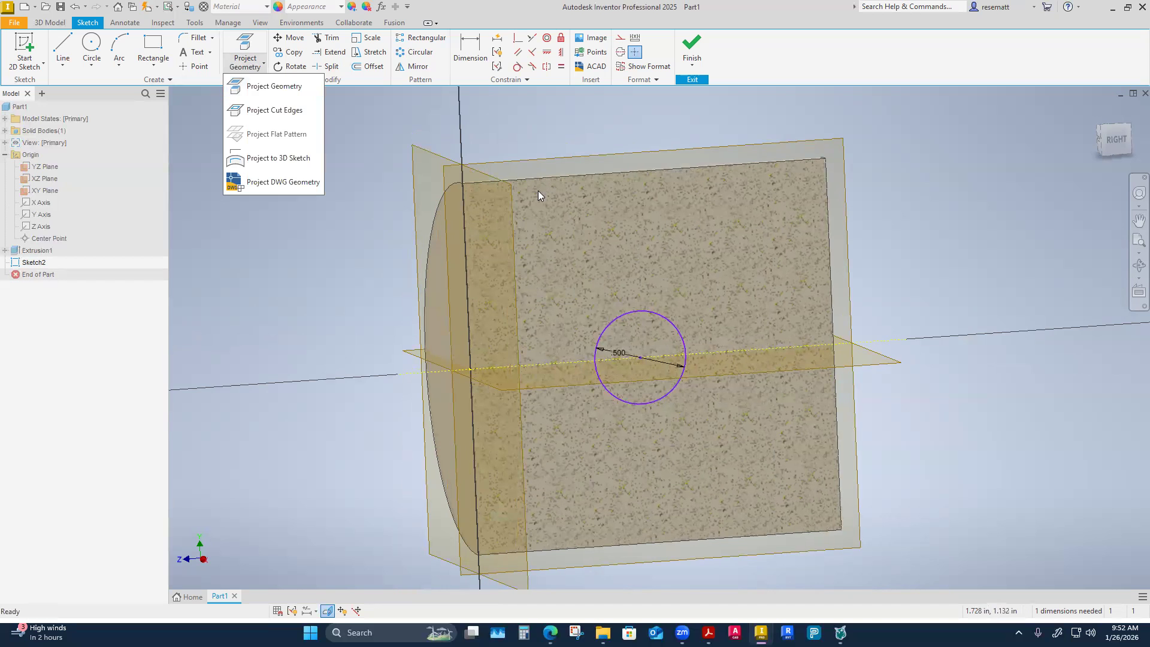
pyautogui.click(274, 85)
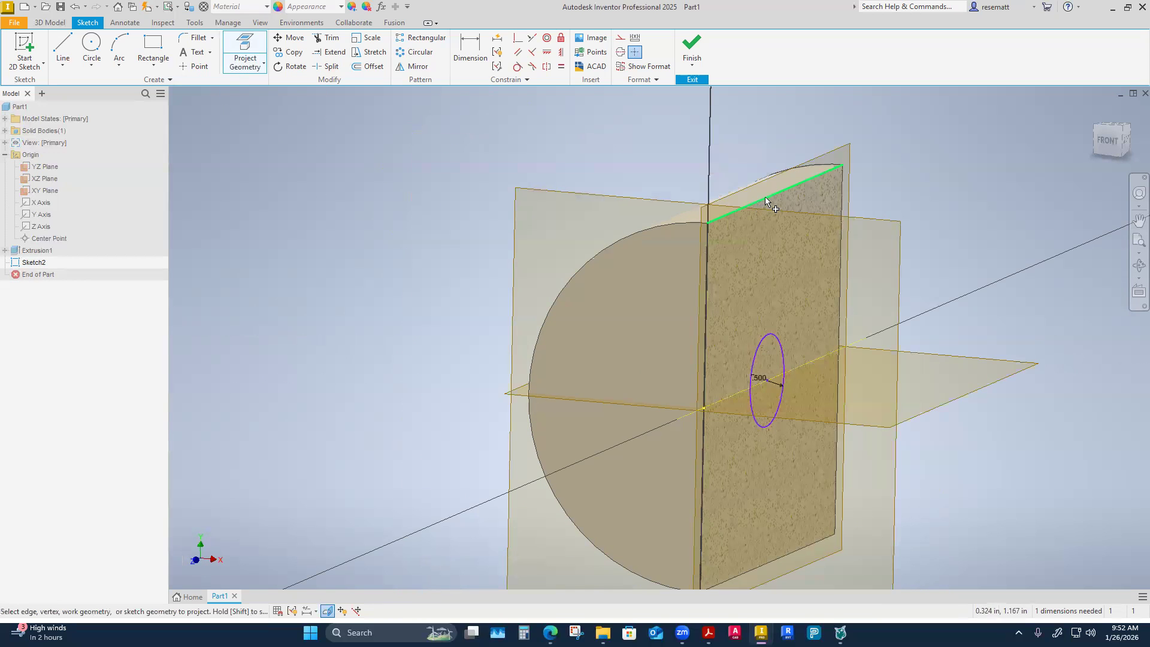
pyautogui.click(752, 204)
pyautogui.rightClick(339, 244)
pyautogui.click(394, 245)
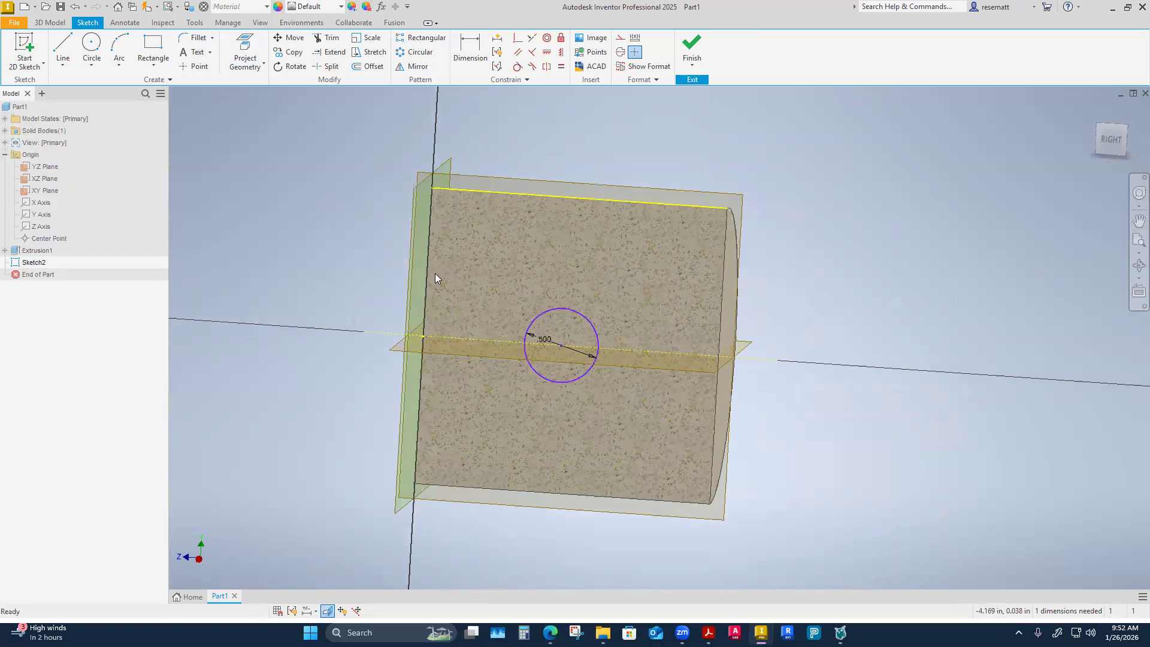
# Examine the projected top edge and its endpoints at both ends of the cylinder.
pyautogui.scroll(5, 427, 297)
pyautogui.scroll(1, 378, 238)
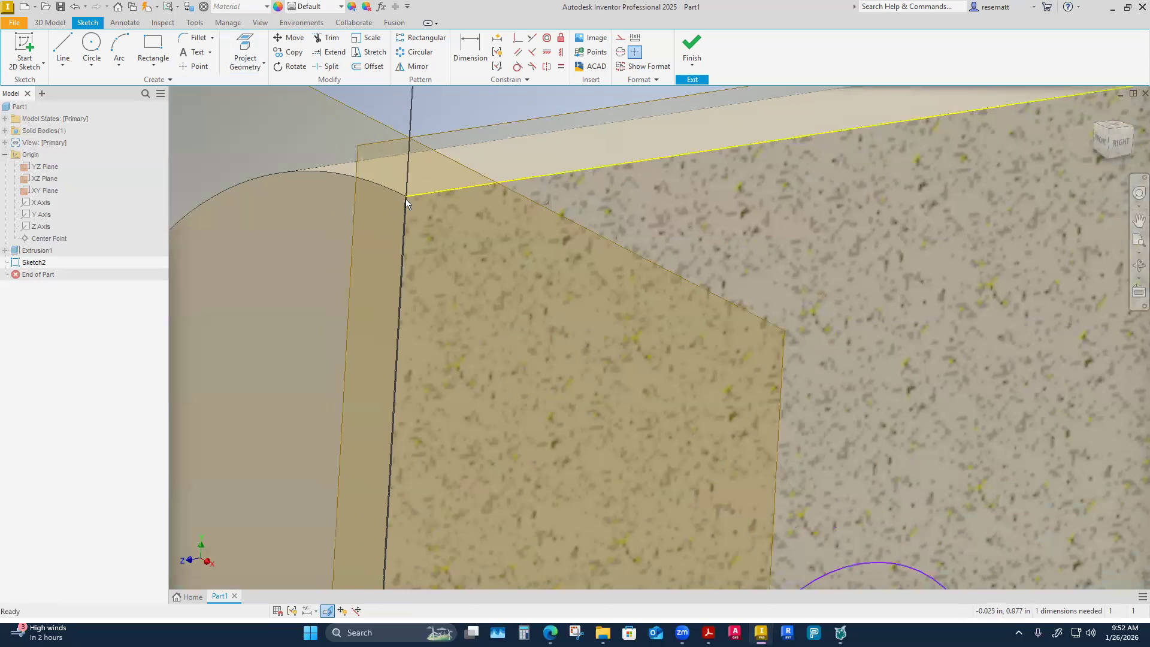
pyautogui.scroll(-2, 504, 243)
pyautogui.keyDown('shift'); pyautogui.moveTo(615, 248); pyautogui.dragTo(577, 209, button='middle'); pyautogui.keyUp('shift')
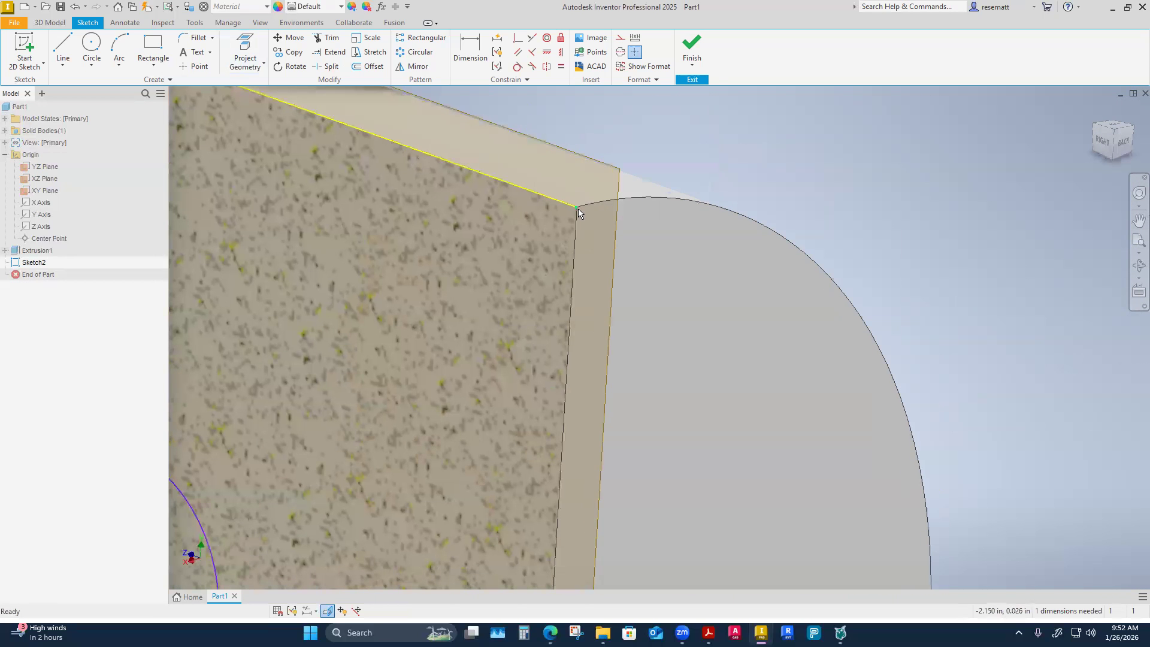
pyautogui.scroll(-5, 709, 345)
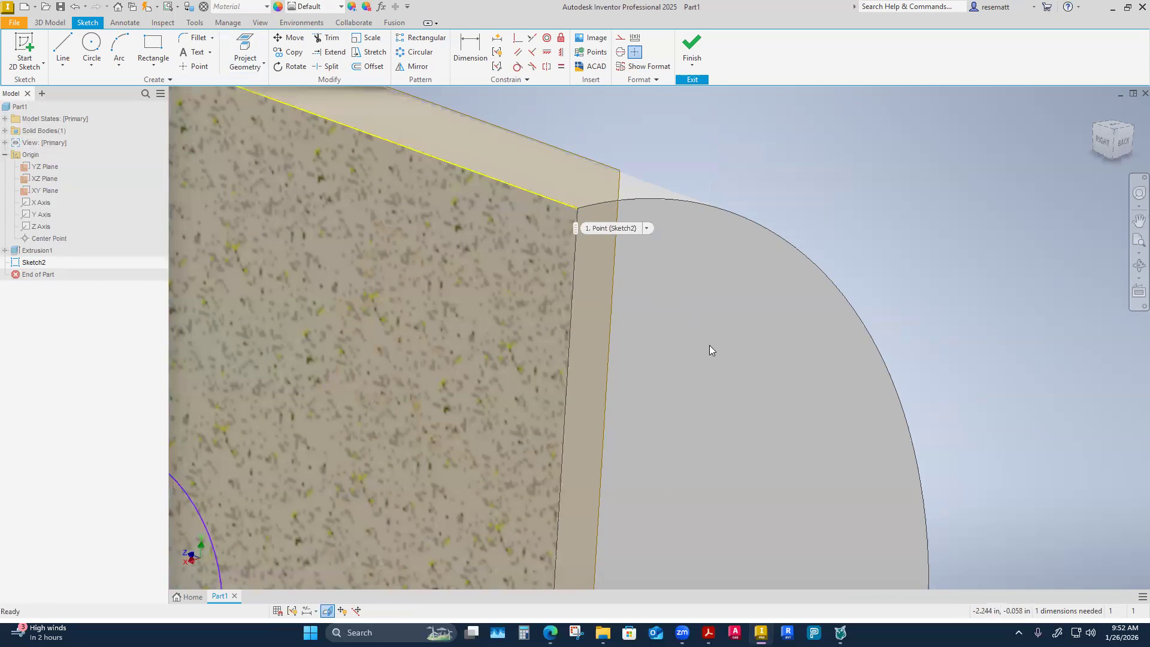
pyautogui.keyDown('shift'); pyautogui.moveTo(715, 377); pyautogui.dragTo(591, 258, button='middle'); pyautogui.keyUp('shift')
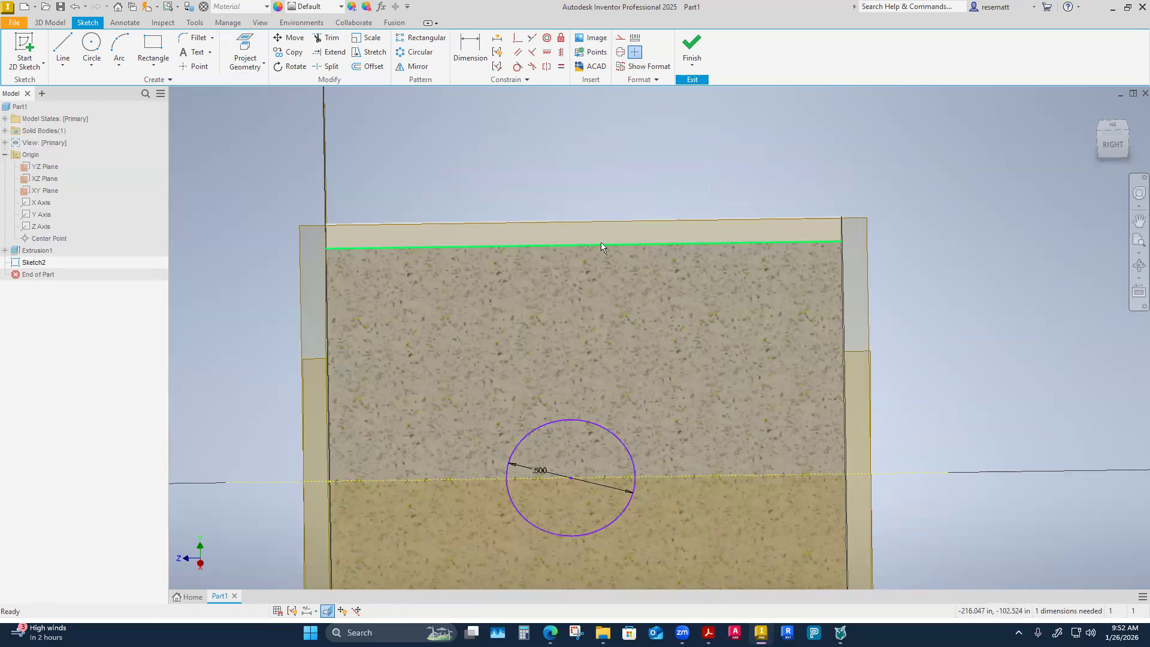
pyautogui.scroll(-2, 592, 244)
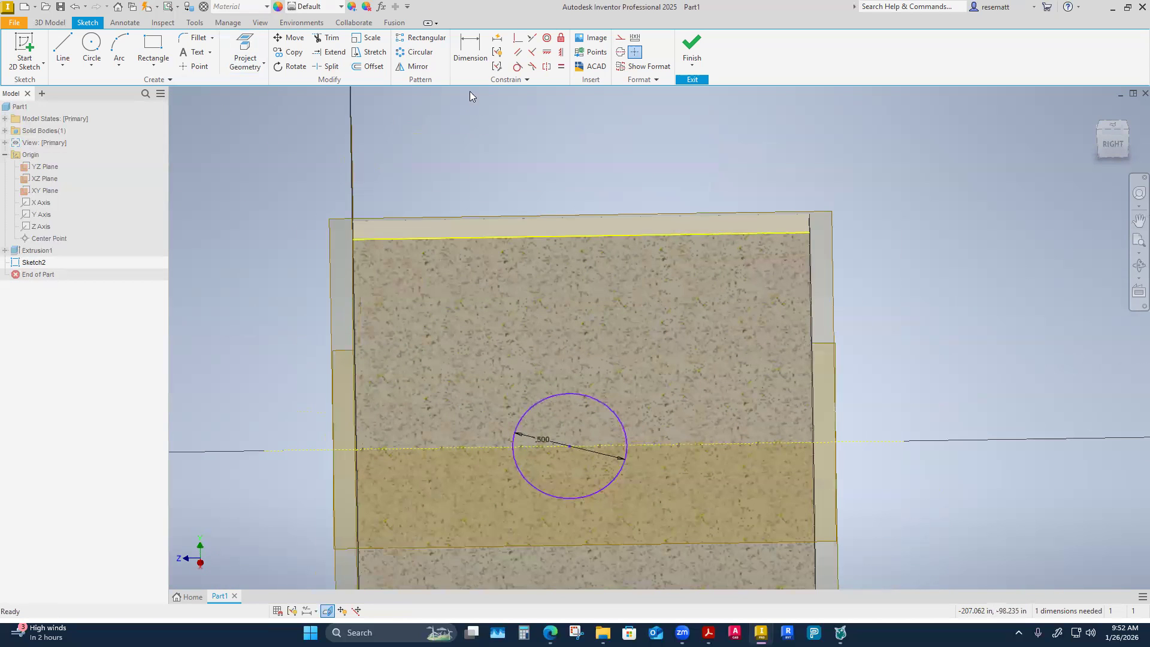
# Align the circle's centre with the projected top edge's midpoint using a Horizontal constraint, and make that edge construction geometry.
pyautogui.click(563, 54)
pyautogui.keyDown('shift'); pyautogui.moveTo(565, 124); pyautogui.dragTo(573, 117, button='middle'); pyautogui.keyUp('shift')
pyautogui.click(544, 57)
pyautogui.click(546, 57)
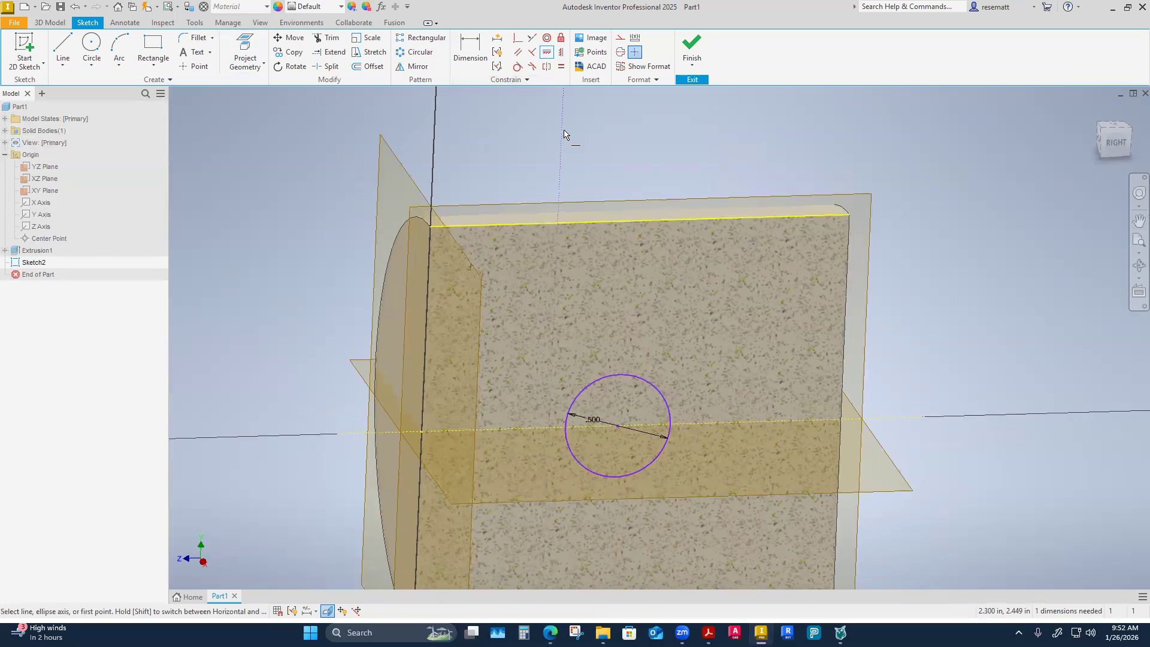
pyautogui.click(628, 223)
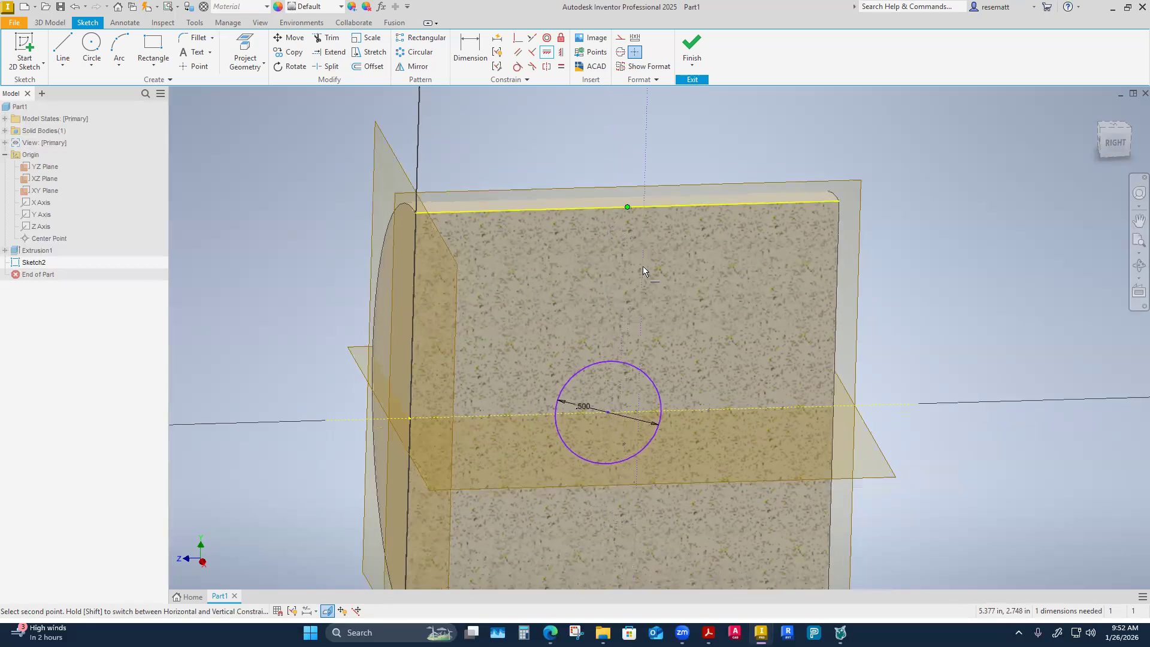
pyautogui.click(610, 395)
pyautogui.rightClick(297, 270)
pyautogui.click(338, 273)
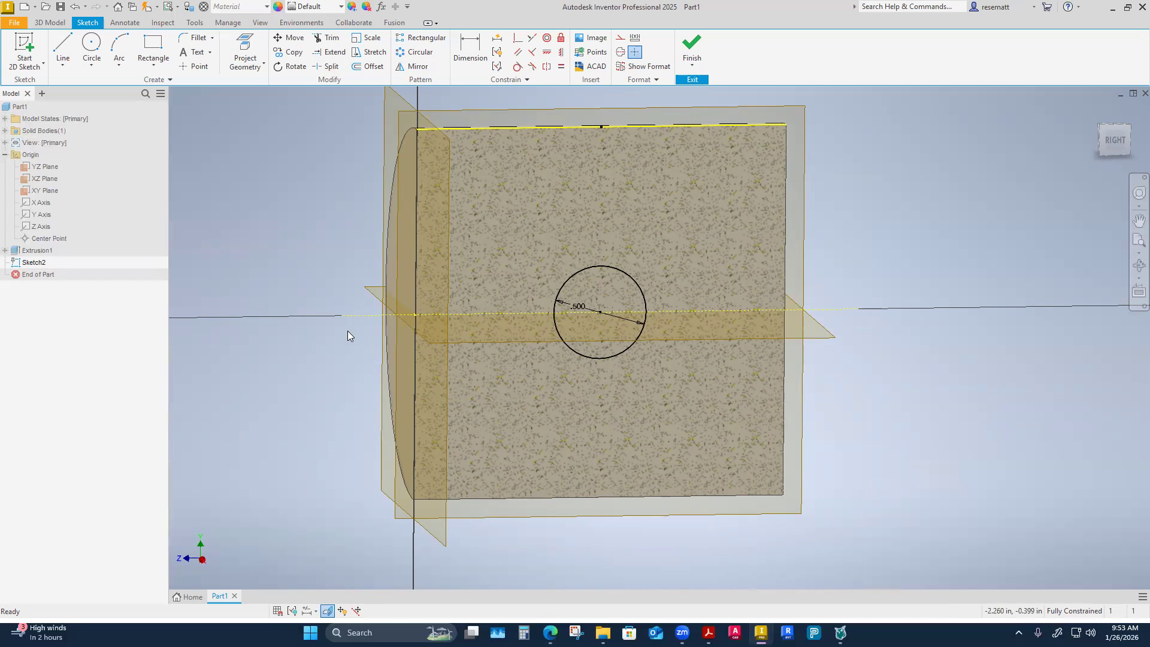
pyautogui.moveTo(526, 174); pyautogui.dragTo(487, 120)
pyautogui.click(318, 233)
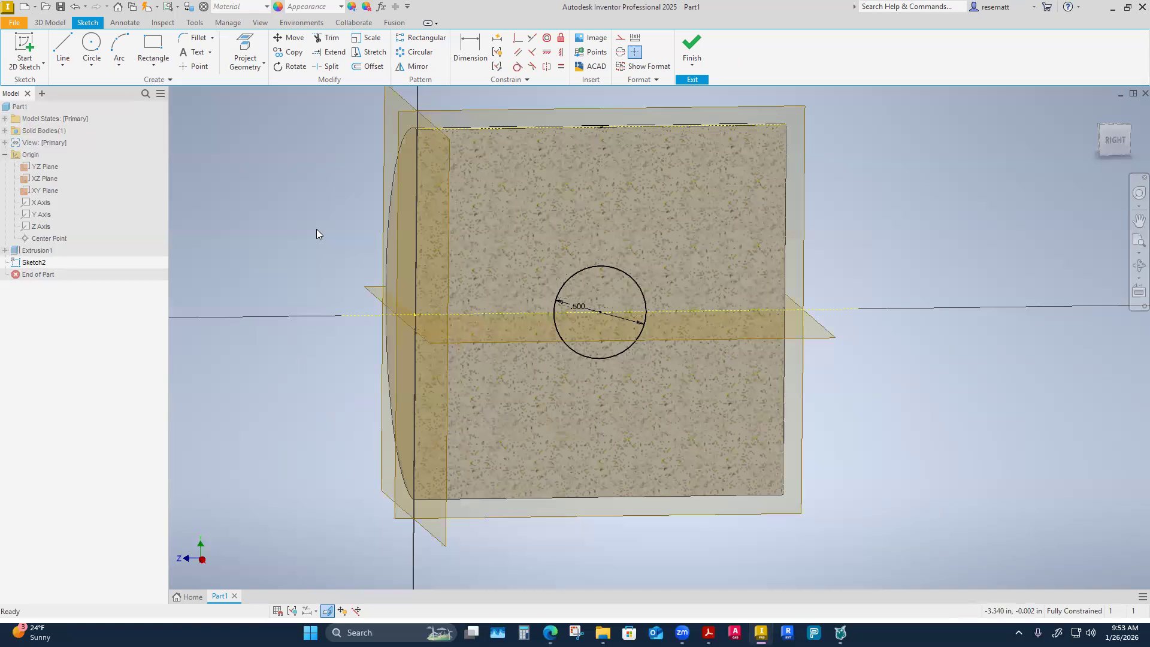
pyautogui.click(263, 62)
pyautogui.click(258, 102)
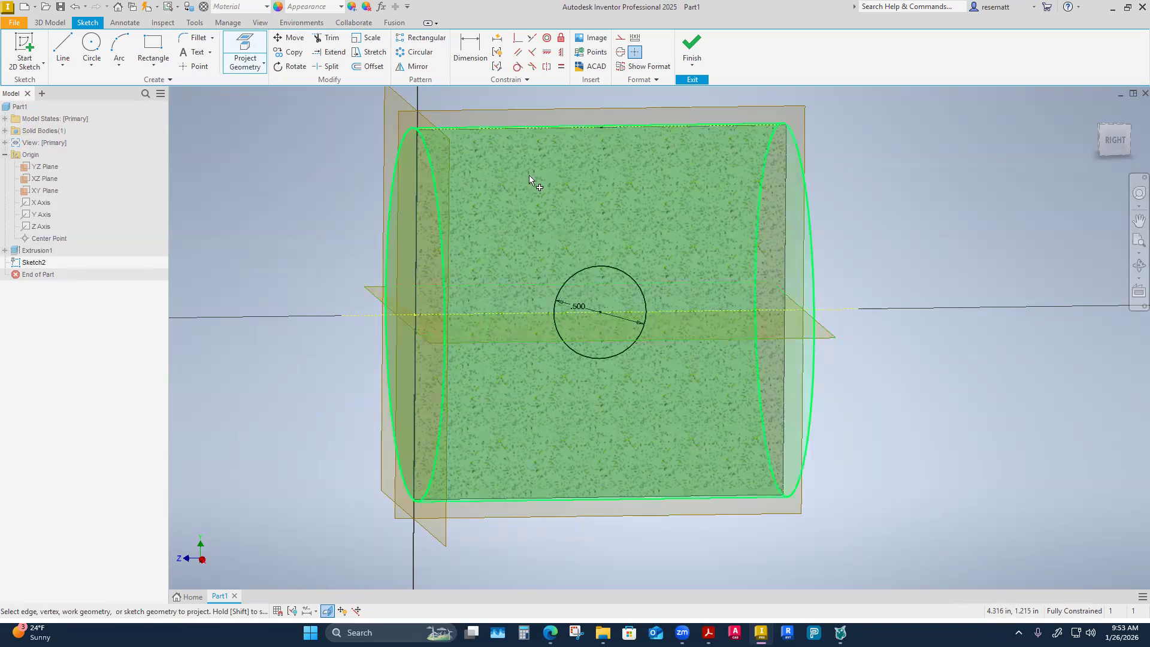
pyautogui.rightClick(254, 257)
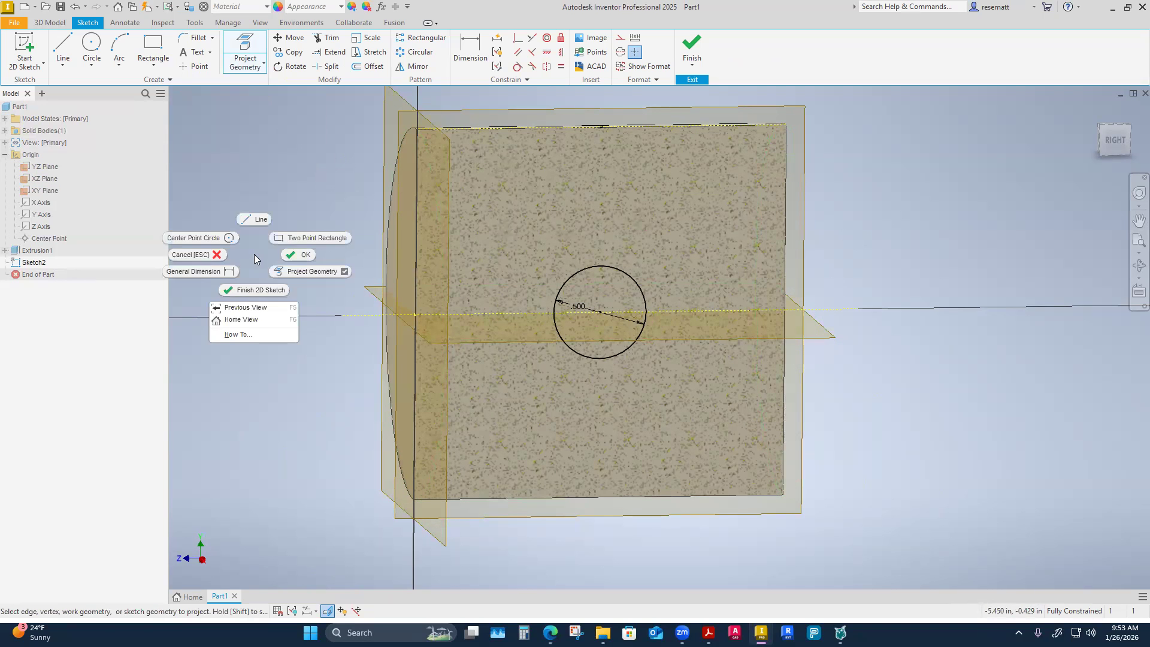
pyautogui.click(294, 254)
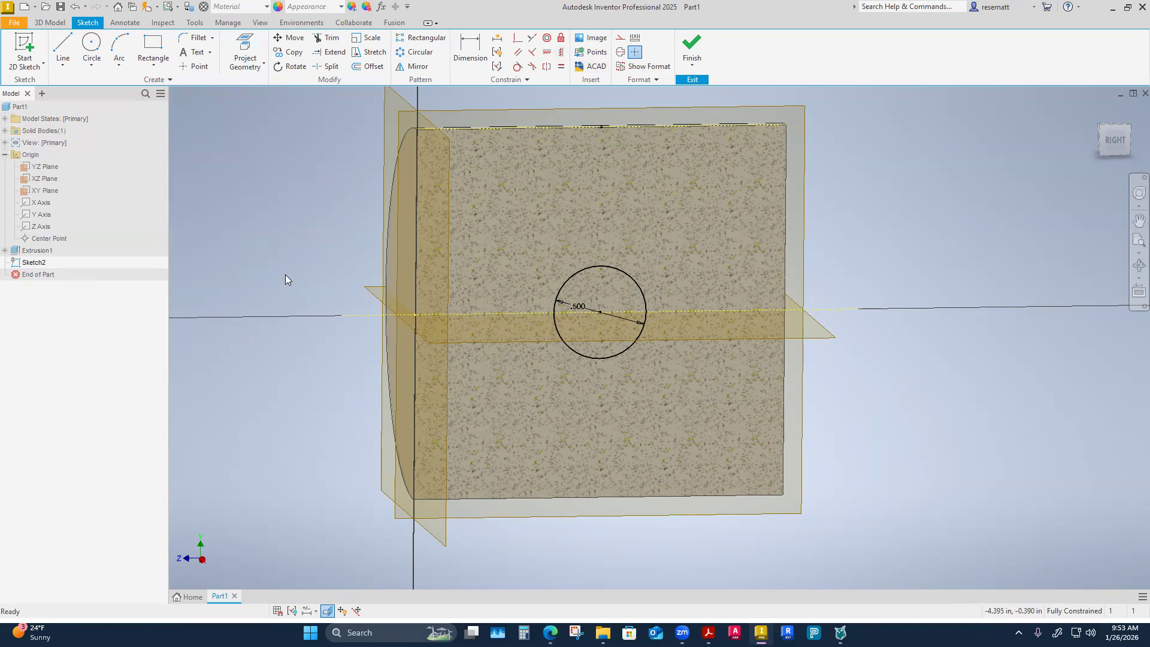
# Finish the side-hole sketch on the YZ plane and return to the solid model.
pyautogui.keyDown('shift'); pyautogui.moveTo(266, 236); pyautogui.dragTo(250, 228, button='middle'); pyautogui.keyUp('shift')
pyautogui.click(692, 48)
pyautogui.keyDown('shift'); pyautogui.moveTo(588, 255); pyautogui.dragTo(393, 404, button='middle'); pyautogui.keyUp('shift')
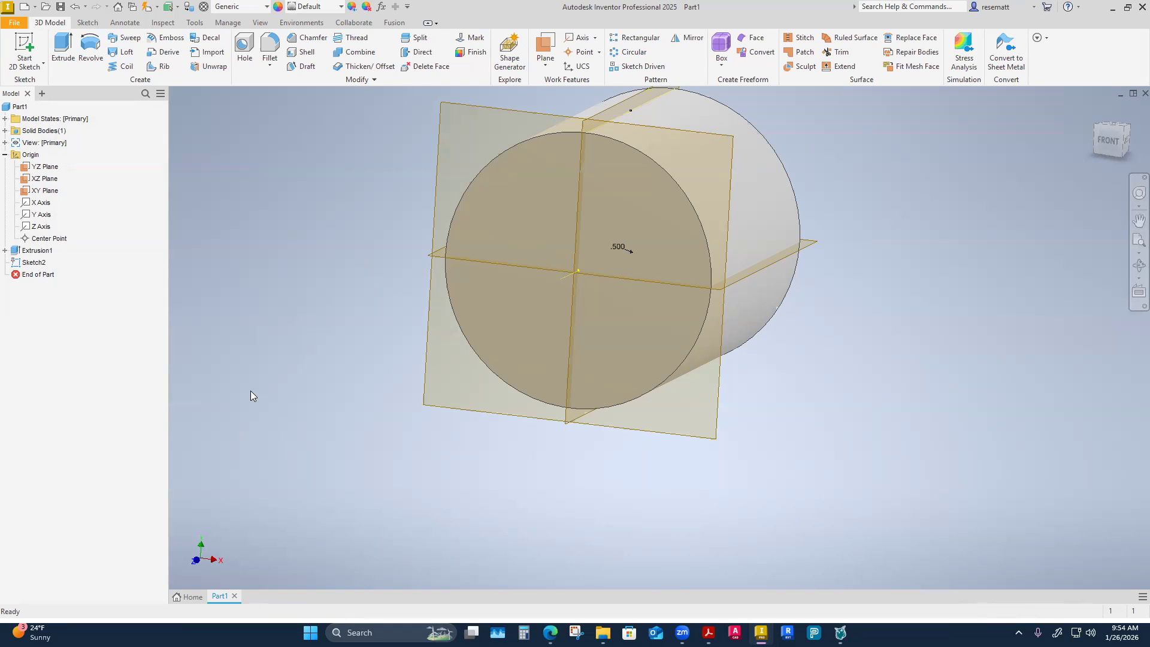
pyautogui.keyDown('shift'); pyautogui.moveTo(251, 391); pyautogui.dragTo(645, 384, button='middle'); pyautogui.keyUp('shift')
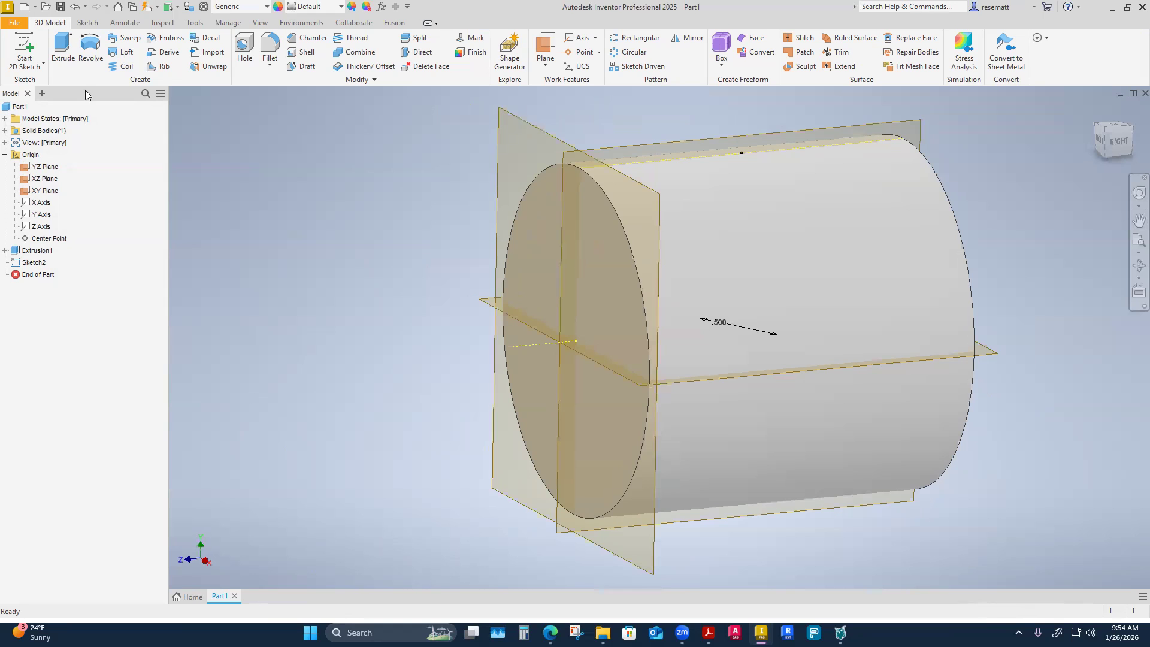
# Extrude the 0.5 in circle as a symmetric Through All cut, making a hole across the whole cylinder.
pyautogui.click(67, 54)
pyautogui.keyDown('shift'); pyautogui.moveTo(360, 384); pyautogui.dragTo(464, 455, button='middle'); pyautogui.keyUp('shift')
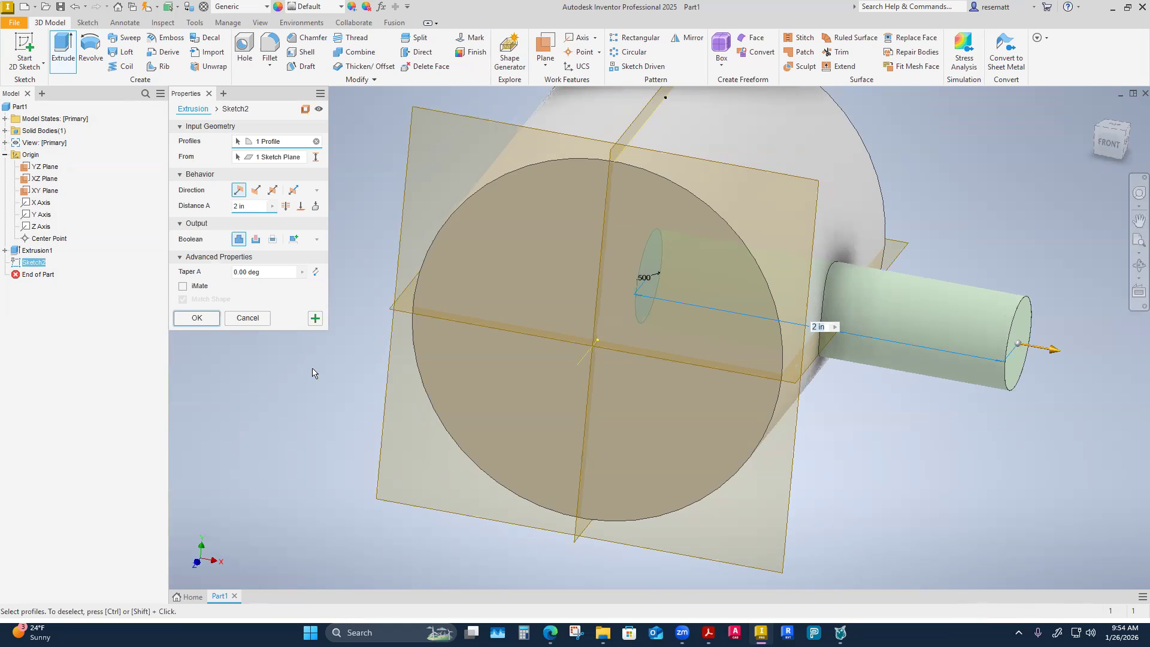
pyautogui.keyDown('shift'); pyautogui.moveTo(312, 369); pyautogui.dragTo(303, 235, button='middle'); pyautogui.keyUp('shift')
pyautogui.click(255, 239)
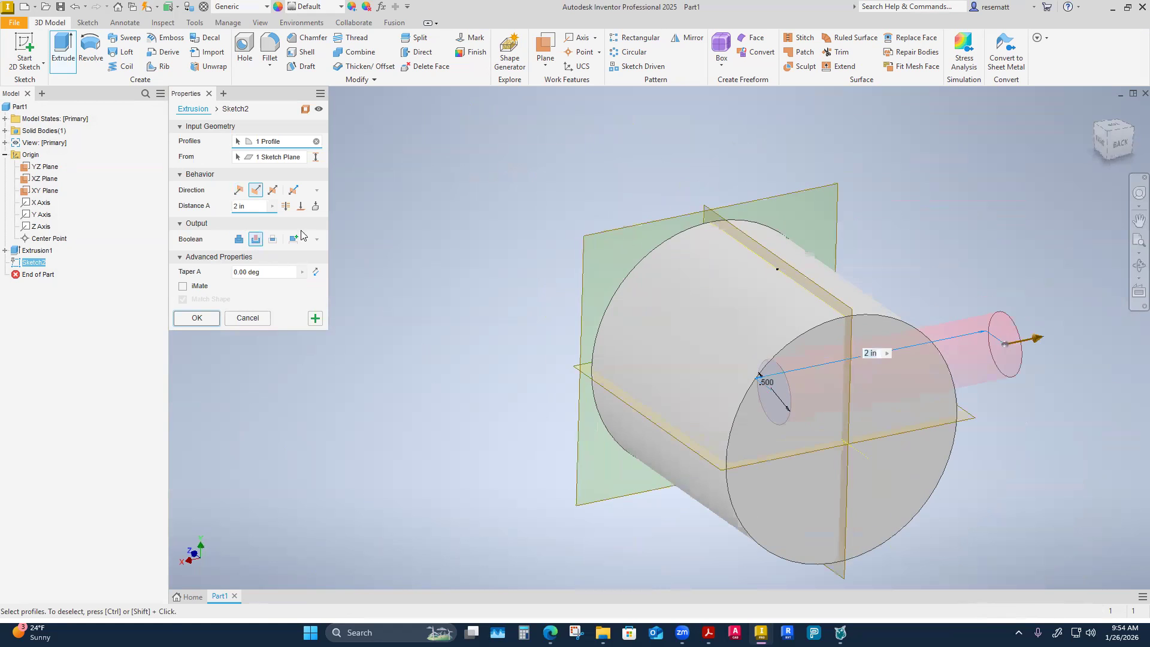
pyautogui.click(285, 207)
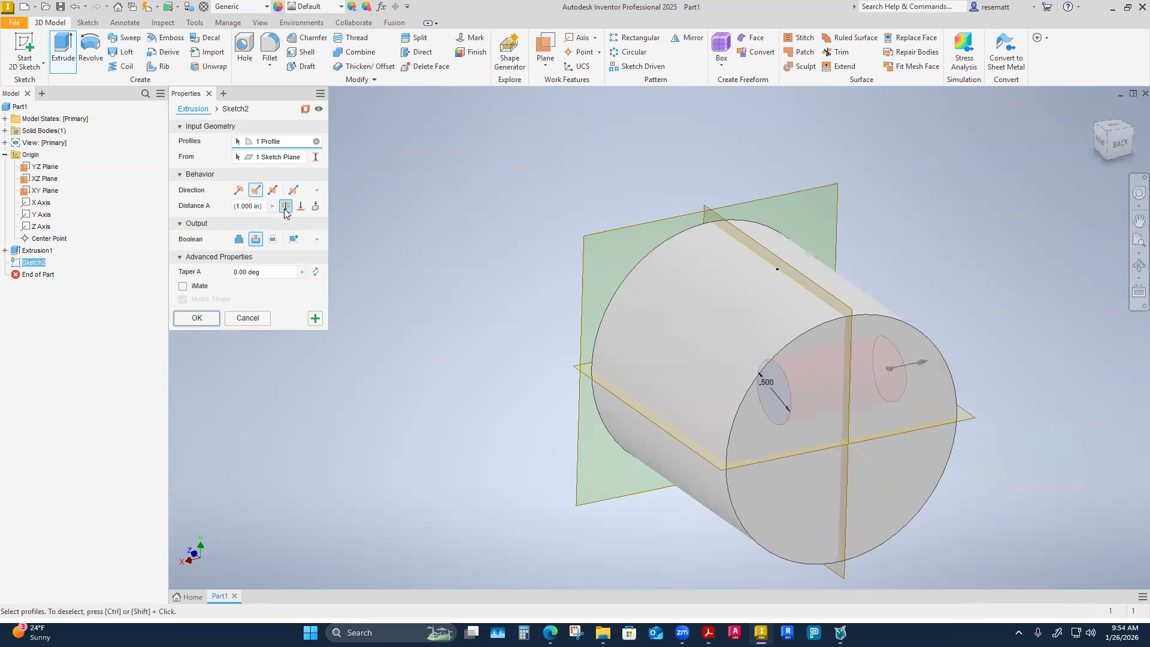
pyautogui.click(272, 190)
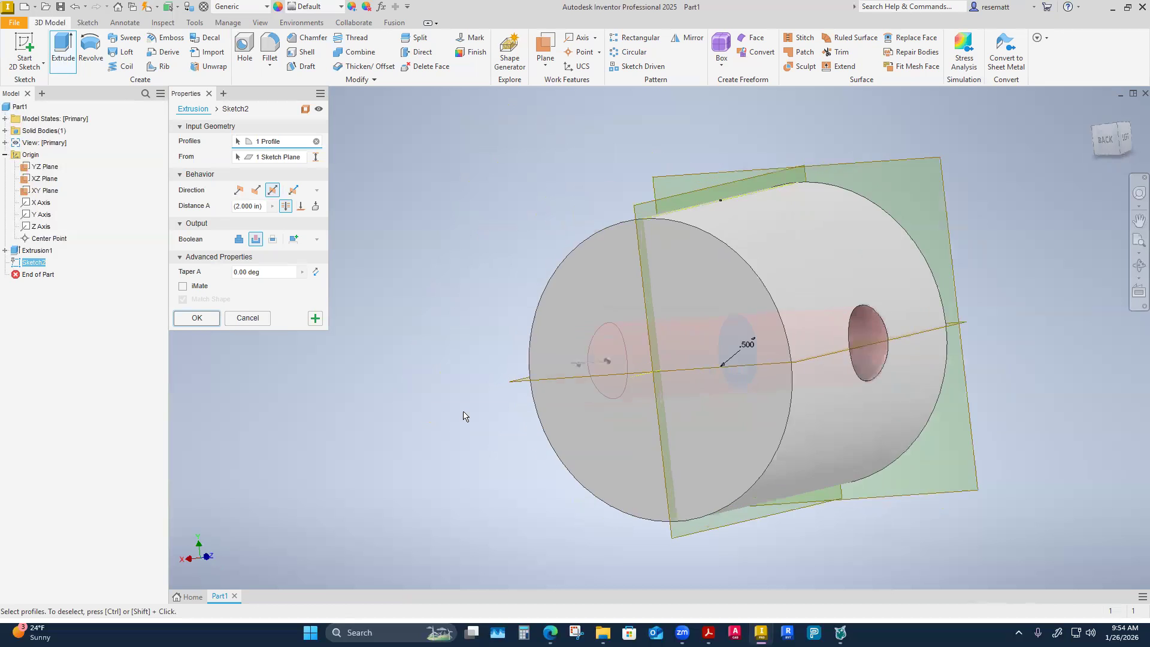
pyautogui.click(197, 318)
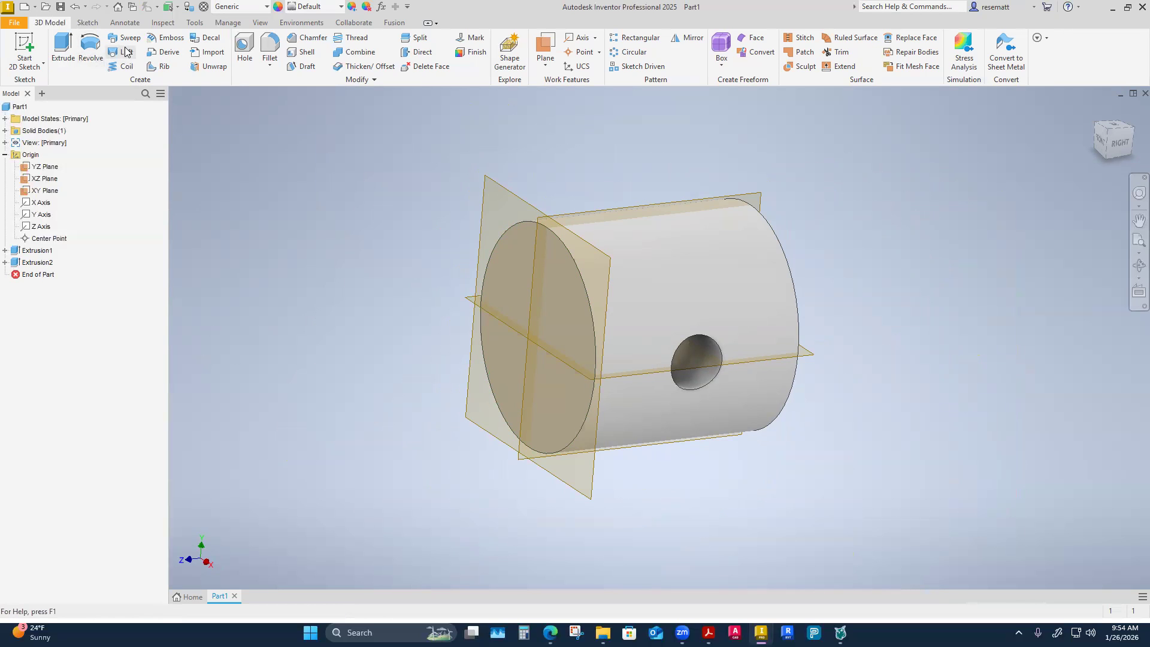
# Shell the cylinder with a 0.1 in wall thickness, removing the flat circular face at its back end.
pyautogui.click(305, 53)
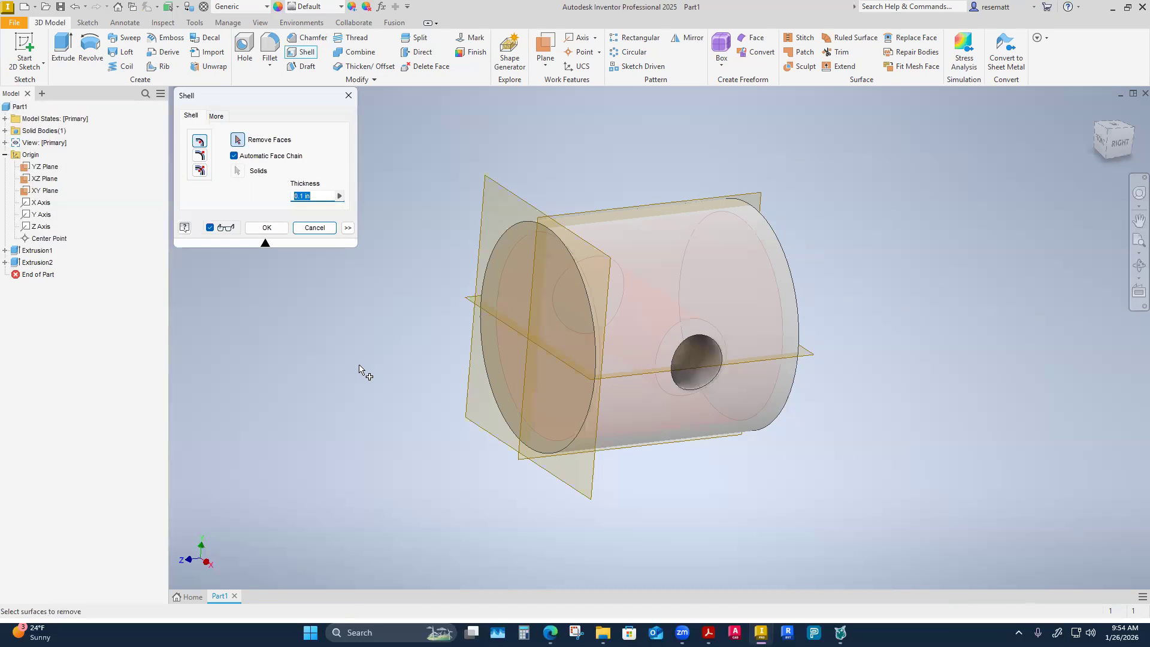
pyautogui.keyDown('shift'); pyautogui.moveTo(362, 395); pyautogui.dragTo(373, 371, button='middle'); pyautogui.keyUp('shift')
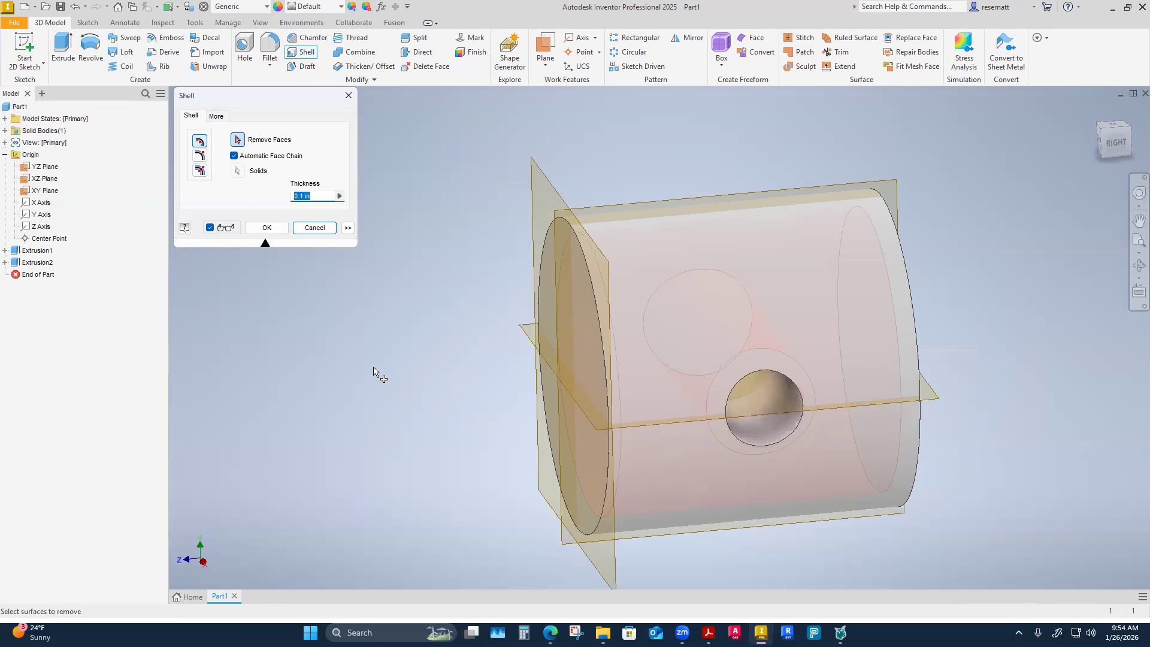
pyautogui.keyDown('shift'); pyautogui.moveTo(400, 324); pyautogui.dragTo(419, 336, button='middle'); pyautogui.keyUp('shift')
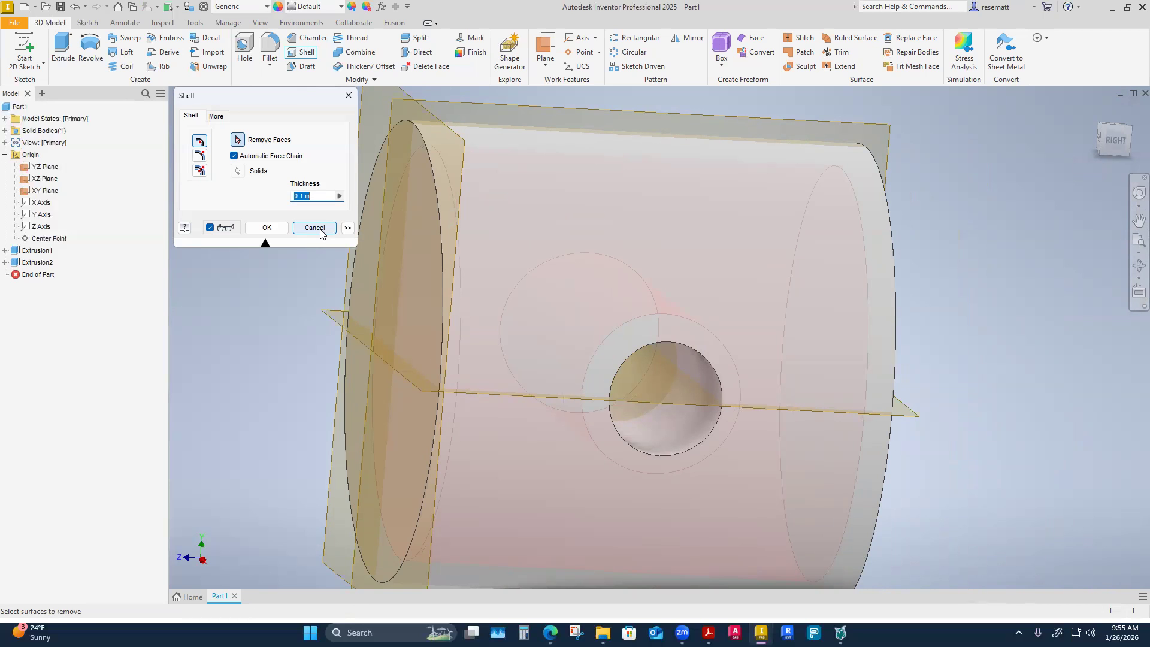
pyautogui.click(238, 140)
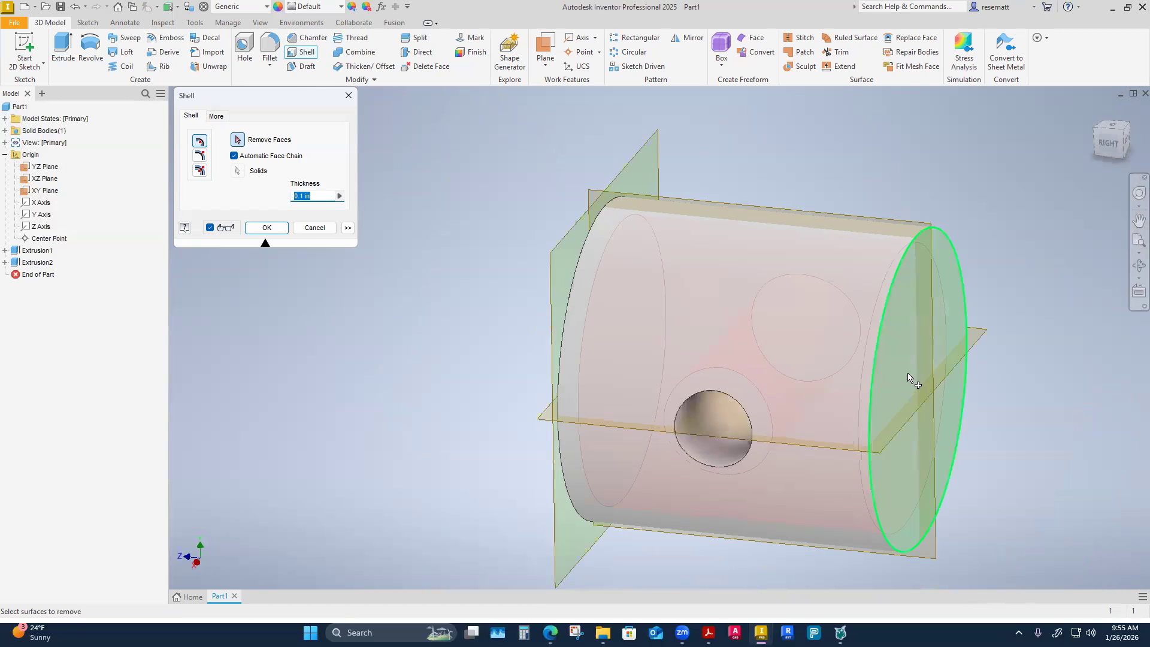
pyautogui.click(913, 403)
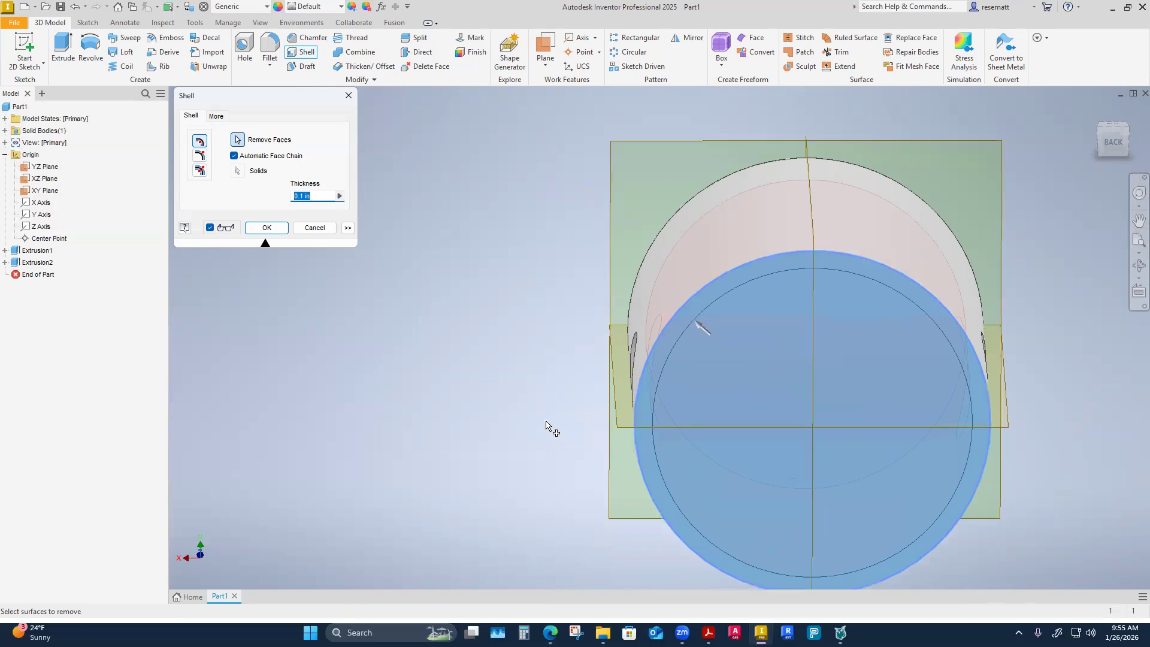
pyautogui.click(261, 228)
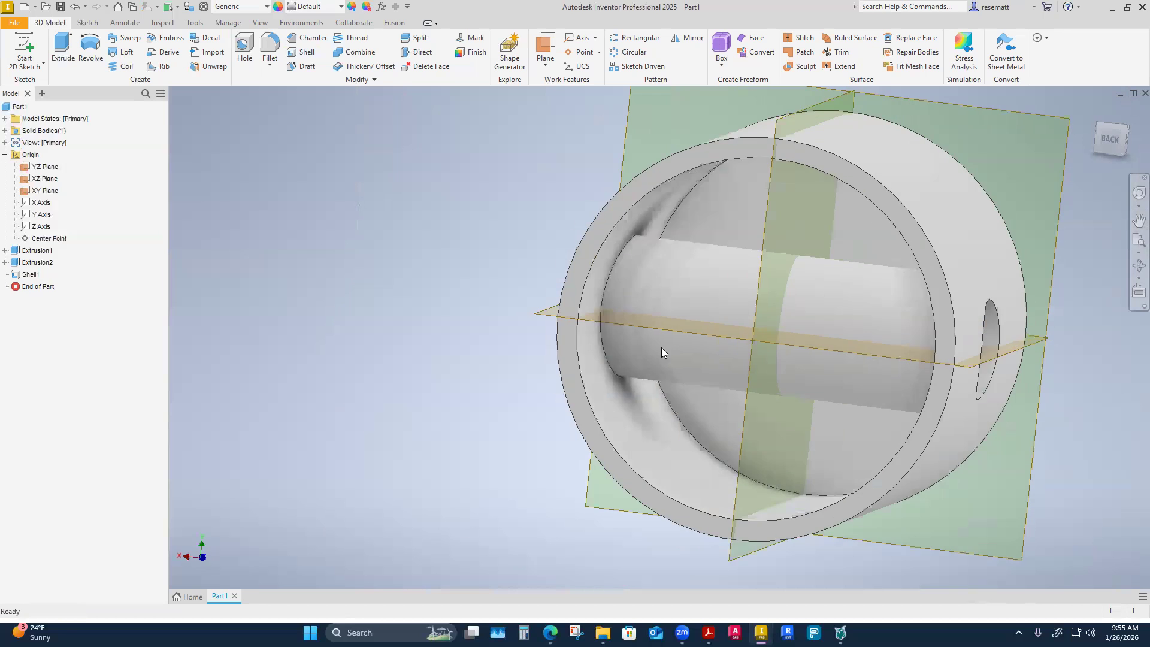
# Examine the shelled interior from several angles, focusing on the tube wall left around the cross hole.
pyautogui.click(622, 217)
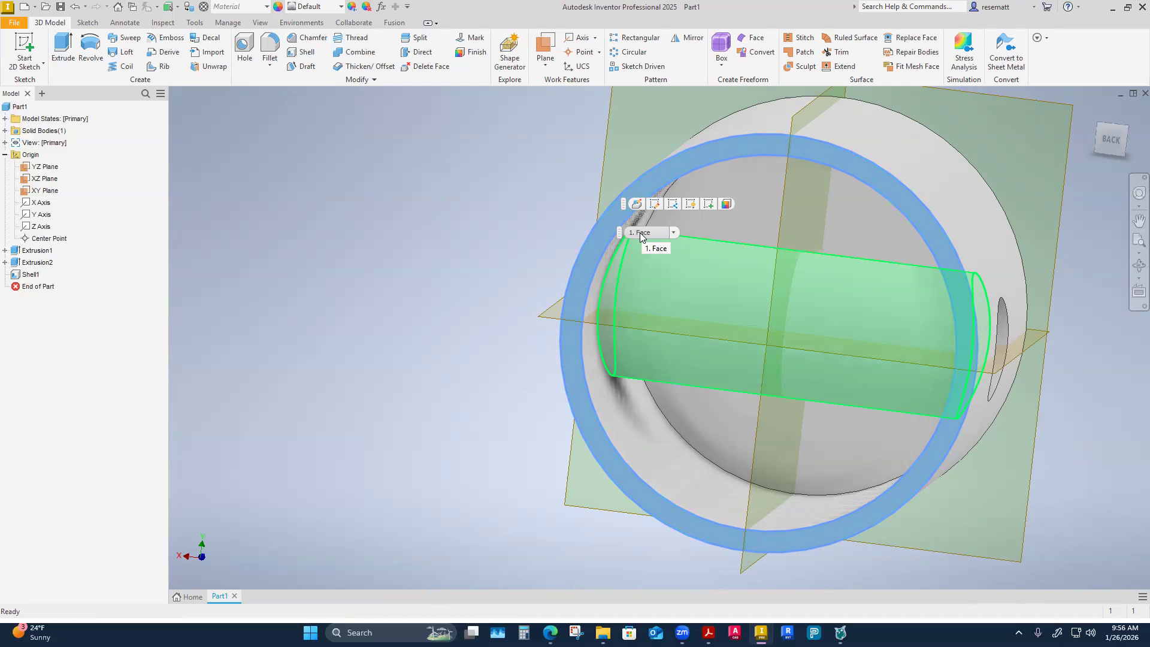
pyautogui.click(408, 231)
pyautogui.moveTo(413, 396)
pyautogui.keyDown('shift'); pyautogui.mouseDown(button='middle')
pyautogui.moveTo(442, 405)
pyautogui.moveTo(437, 417)
pyautogui.moveTo(457, 385)
pyautogui.moveTo(398, 394)
pyautogui.mouseUp(button='middle'); pyautogui.keyUp('shift')
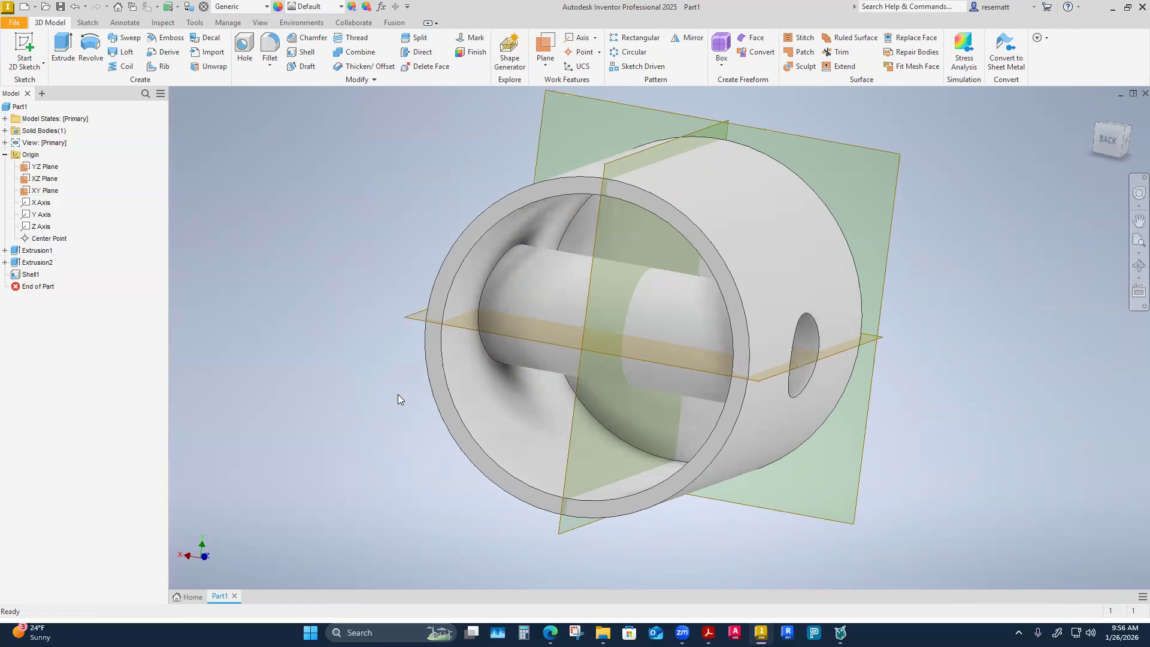
pyautogui.keyDown('shift'); pyautogui.moveTo(397, 394); pyautogui.dragTo(538, 252, button='middle'); pyautogui.keyUp('shift')
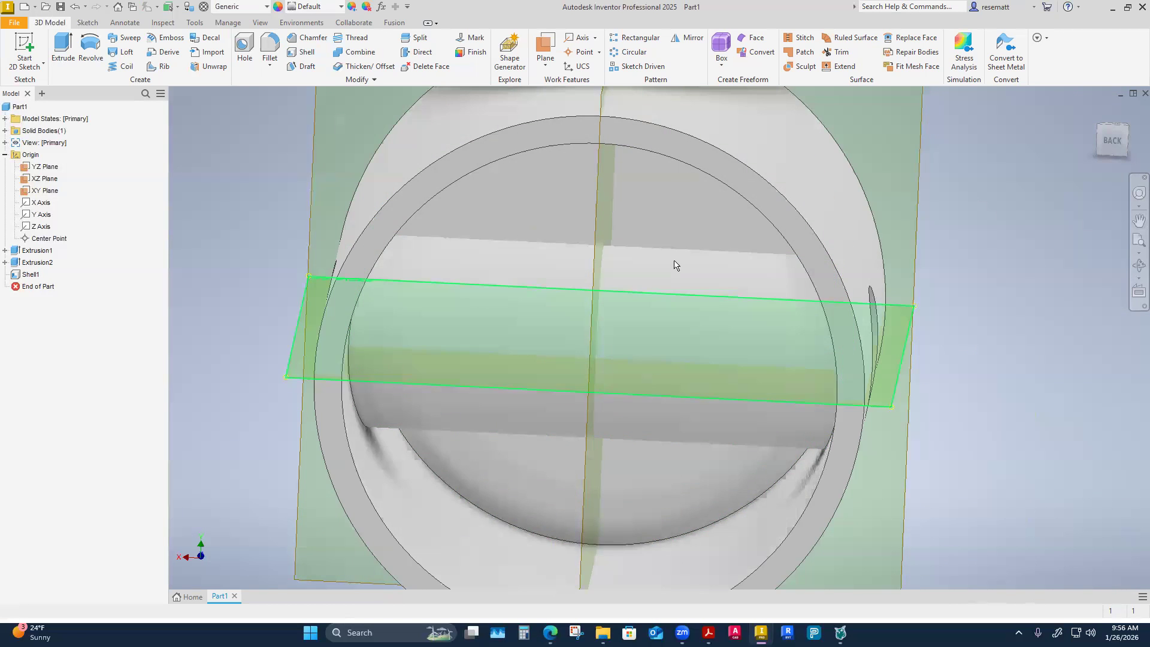
pyautogui.keyDown('shift'); pyautogui.moveTo(713, 335); pyautogui.dragTo(656, 421, button='middle'); pyautogui.keyUp('shift')
pyautogui.keyDown('shift'); pyautogui.moveTo(800, 473); pyautogui.dragTo(591, 346, button='middle'); pyautogui.keyUp('shift')
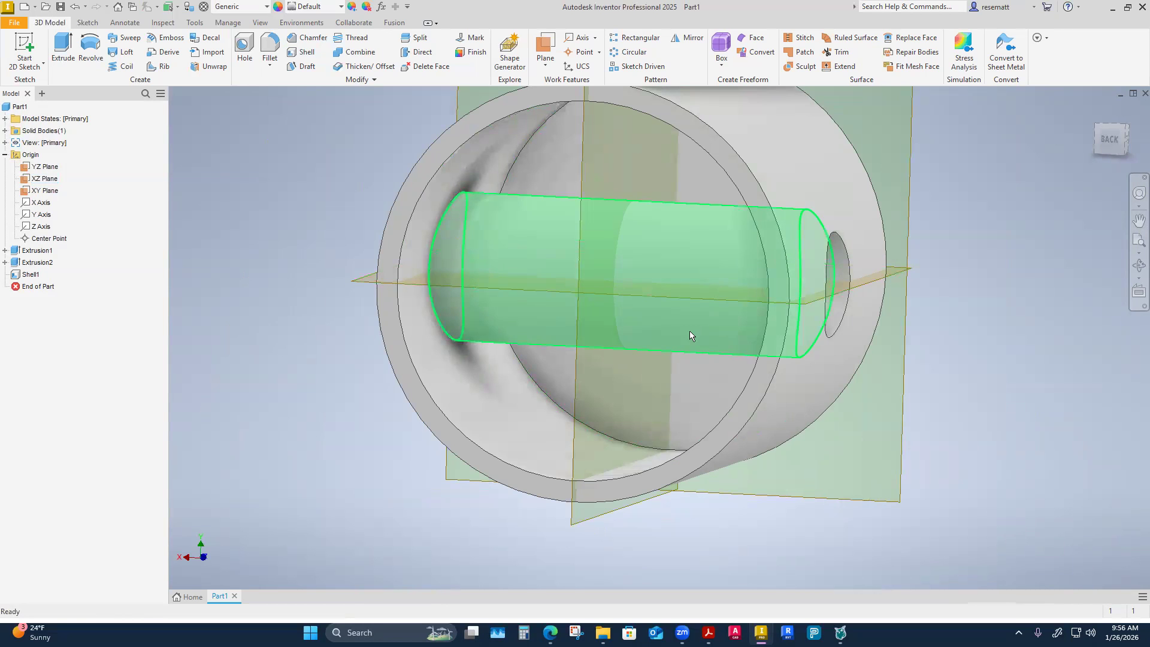
pyautogui.scroll(-1, 365, 438)
pyautogui.keyDown('shift'); pyautogui.moveTo(321, 429); pyautogui.dragTo(293, 430, button='middle'); pyautogui.keyUp('shift')
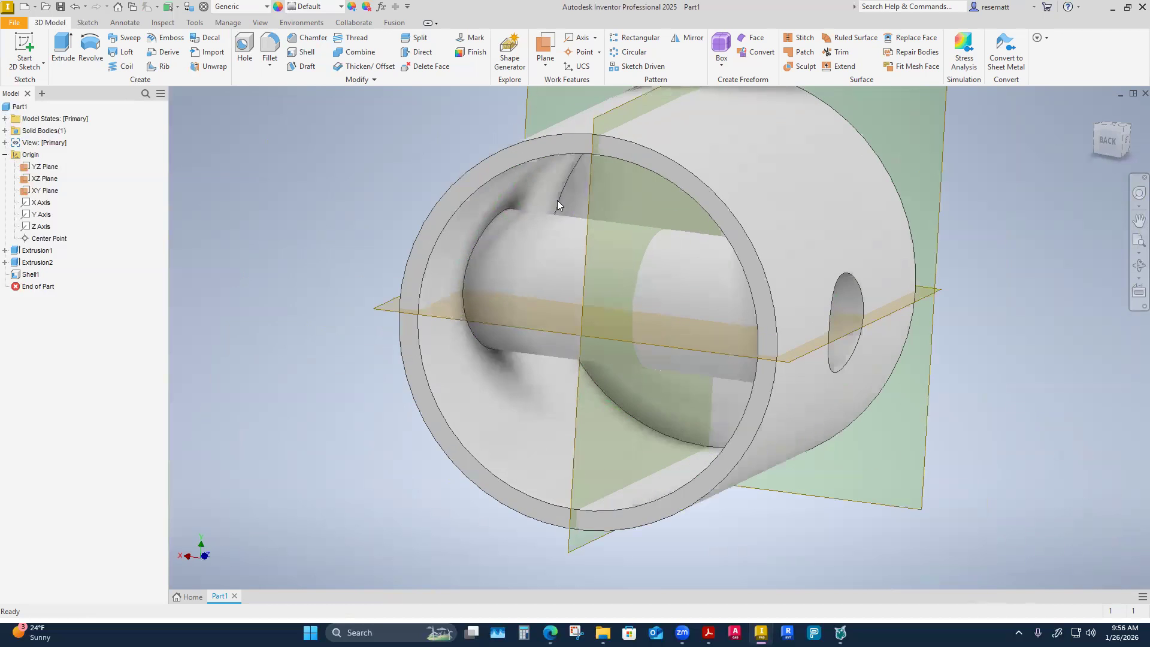
pyautogui.scroll(4, 539, 269)
pyautogui.keyDown('shift'); pyautogui.moveTo(546, 375); pyautogui.dragTo(503, 270, button='middle'); pyautogui.keyUp('shift')
pyautogui.scroll(-2, 503, 275)
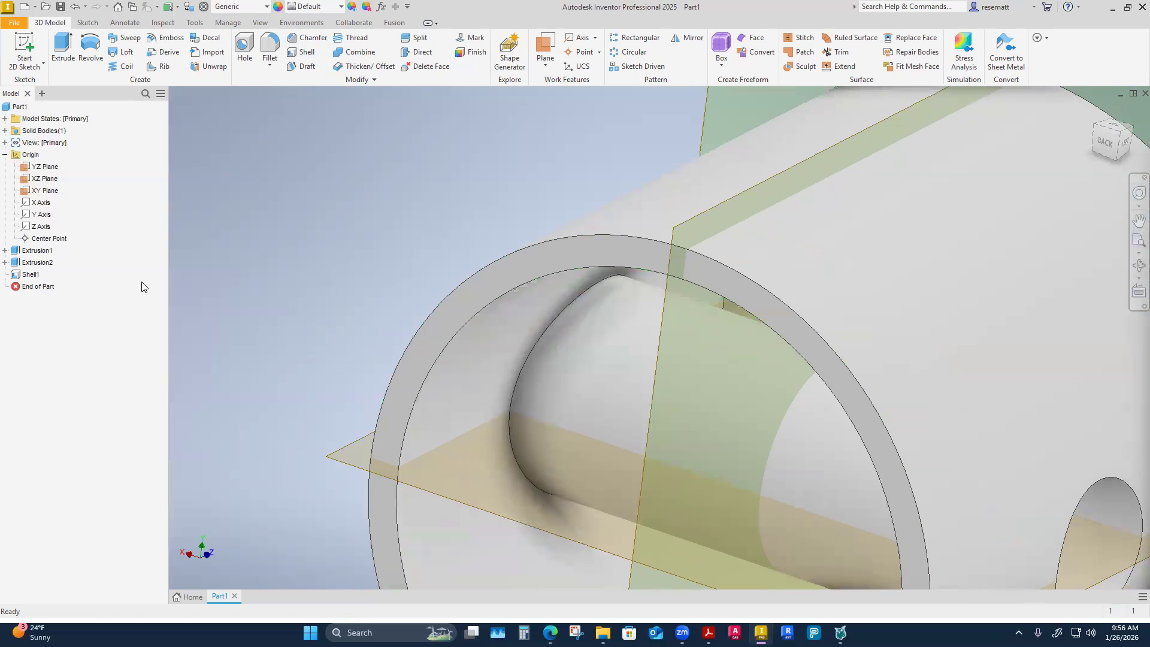
pyautogui.scroll(2, 469, 275)
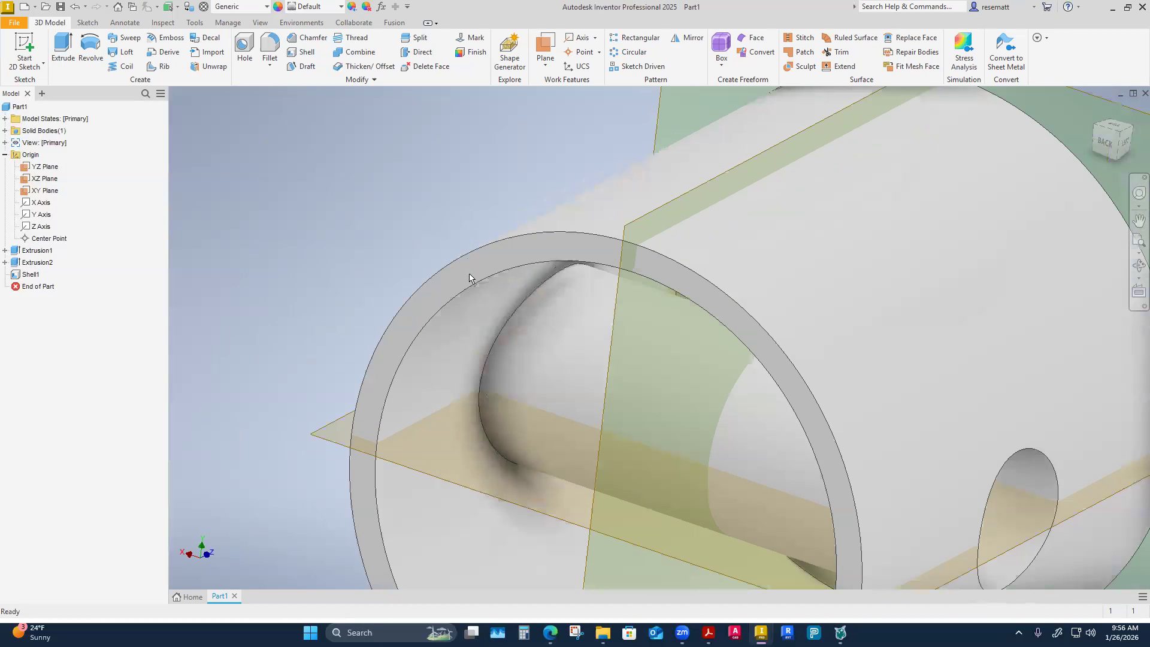
# Start a new sketch on the ring-shaped rim face at the cylinder's open end.
pyautogui.click(469, 276)
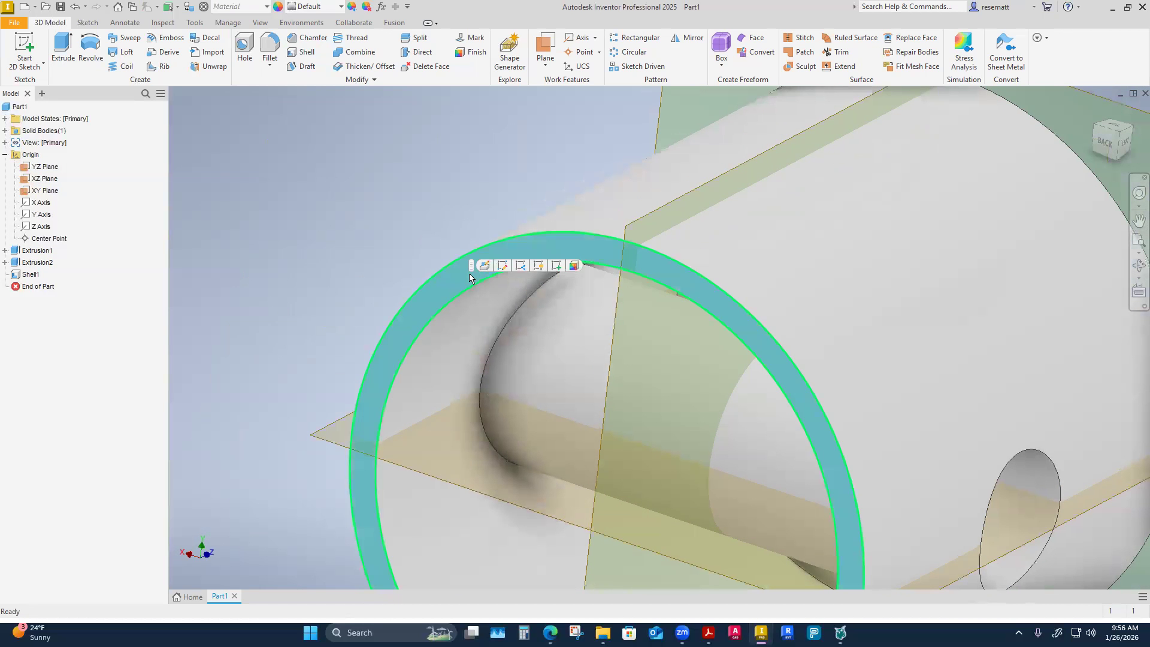
pyautogui.click(554, 268)
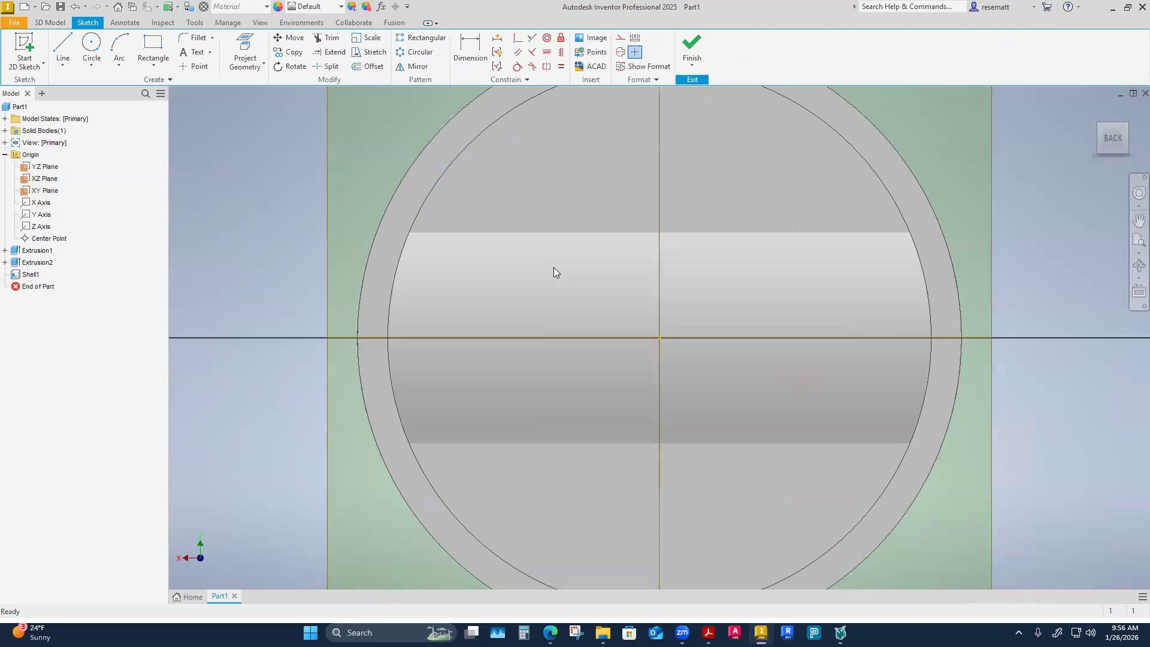
pyautogui.moveTo(554, 267)
pyautogui.keyDown('shift'); pyautogui.mouseDown(button='middle')
pyautogui.moveTo(395, 376)
pyautogui.moveTo(513, 201)
pyautogui.moveTo(289, 361)
pyautogui.moveTo(319, 421)
pyautogui.moveTo(395, 488)
pyautogui.moveTo(398, 526)
pyautogui.moveTo(371, 522)
pyautogui.mouseUp(button='middle'); pyautogui.keyUp('shift')
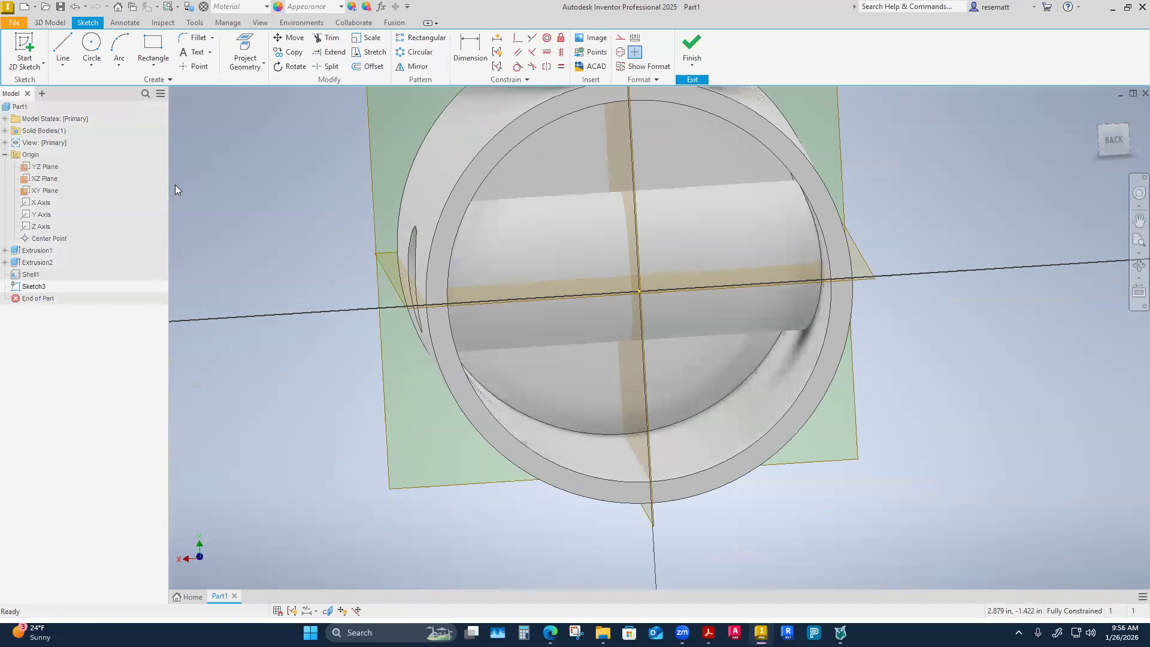
# Sketch a two-point rectangle about 0.8 in wide around the centre of the open end, overlapping the inner tube.
pyautogui.click(154, 53)
pyautogui.keyDown('shift'); pyautogui.moveTo(301, 307); pyautogui.dragTo(489, 235, button='middle'); pyautogui.keyUp('shift')
pyautogui.click(521, 211)
pyautogui.click(693, 405)
pyautogui.rightClick(695, 405)
pyautogui.click(742, 407)
pyautogui.moveTo(605, 333)
pyautogui.keyDown('shift'); pyautogui.mouseDown(button='middle')
pyautogui.moveTo(574, 319)
pyautogui.moveTo(613, 339)
pyautogui.moveTo(570, 249)
pyautogui.moveTo(595, 313)
pyautogui.moveTo(594, 263)
pyautogui.moveTo(631, 424)
pyautogui.moveTo(614, 231)
pyautogui.moveTo(565, 419)
pyautogui.moveTo(418, 406)
pyautogui.moveTo(285, 414)
pyautogui.mouseUp(button='middle'); pyautogui.keyUp('shift')
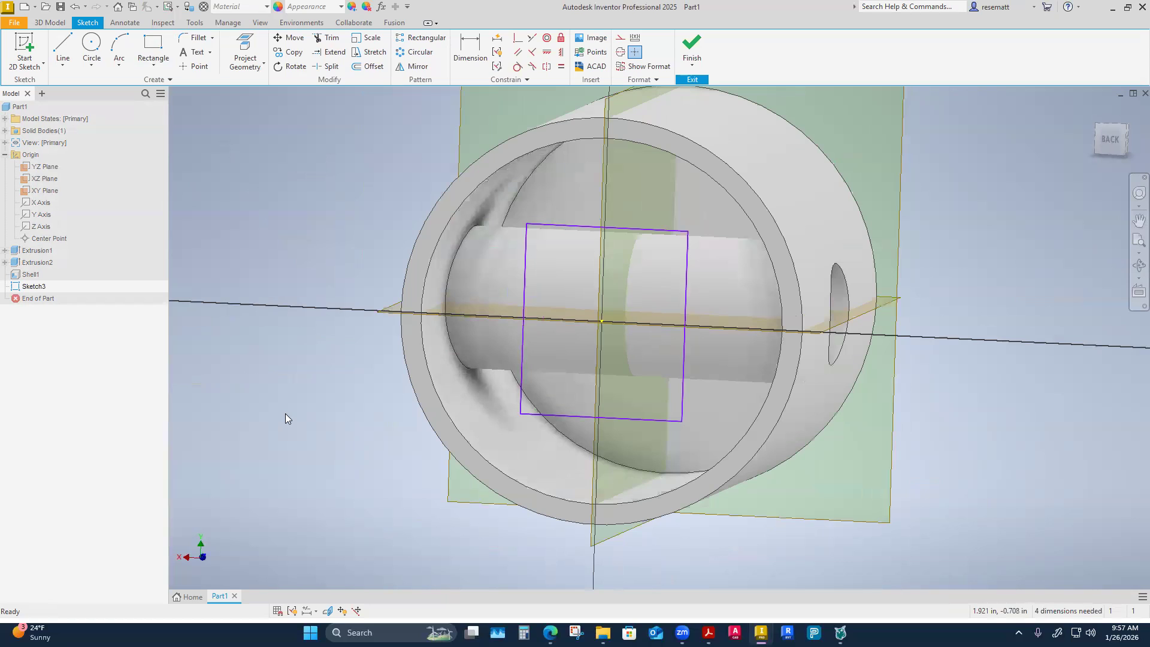
pyautogui.click(152, 69)
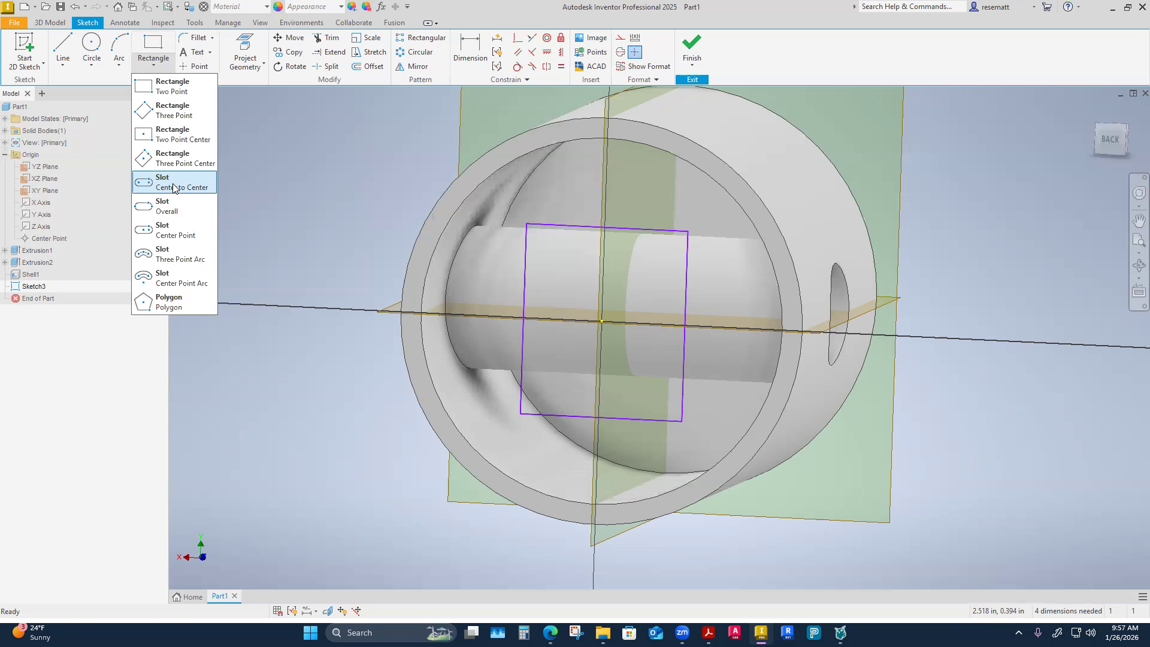
pyautogui.click(359, 215)
pyautogui.moveTo(442, 216)
pyautogui.keyDown('shift'); pyautogui.mouseDown(button='middle')
pyautogui.moveTo(451, 236)
pyautogui.moveTo(359, 171)
pyautogui.moveTo(584, 138)
pyautogui.moveTo(532, 331)
pyautogui.moveTo(507, 330)
pyautogui.moveTo(502, 182)
pyautogui.moveTo(408, 196)
pyautogui.moveTo(375, 443)
pyautogui.moveTo(386, 473)
pyautogui.mouseUp(button='middle'); pyautogui.keyUp('shift')
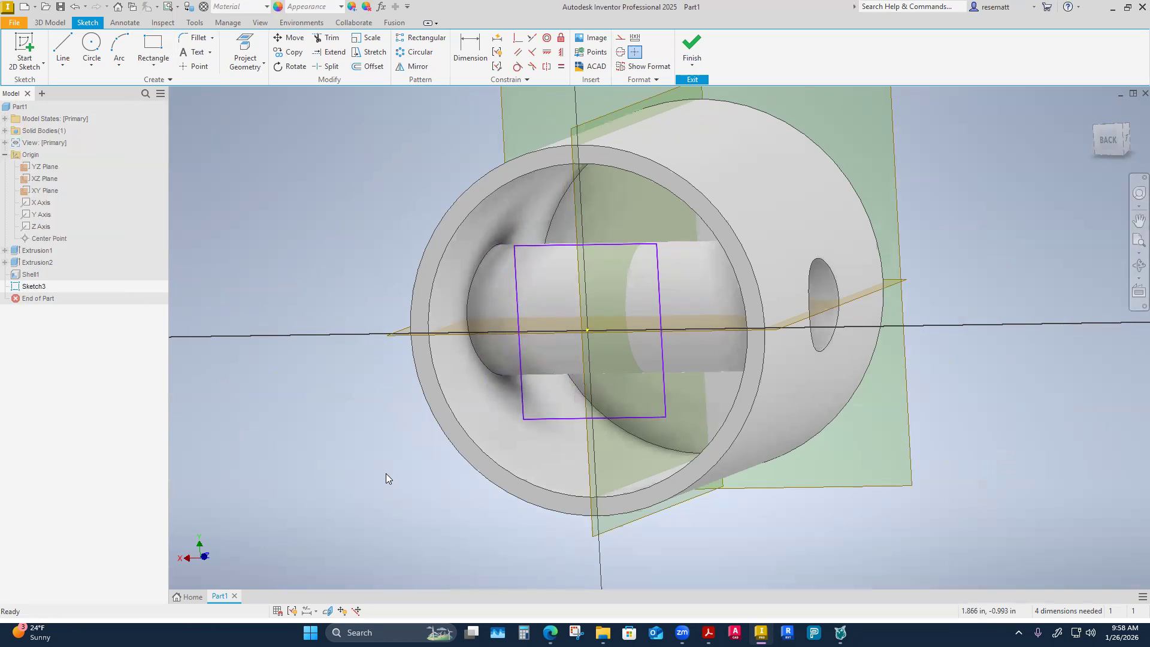
pyautogui.keyDown('shift'); pyautogui.moveTo(444, 430); pyautogui.dragTo(502, 444, button='middle'); pyautogui.keyUp('shift')
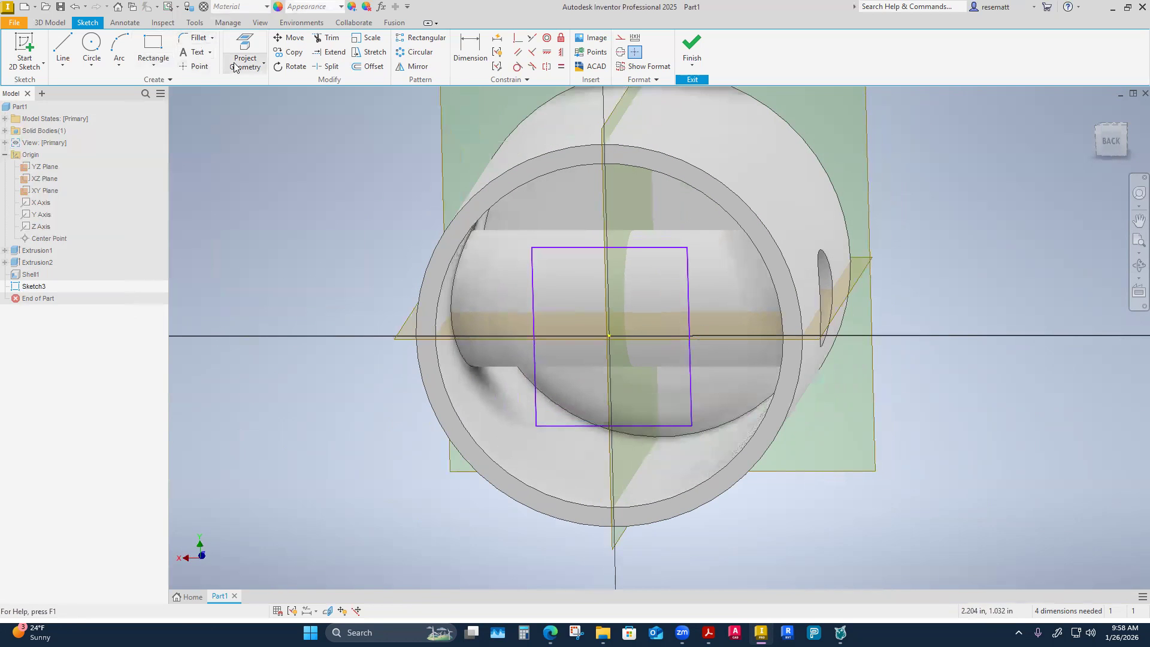
# Project the XZ and YZ origin planes into the sketch as reference lines.
pyautogui.click(252, 68)
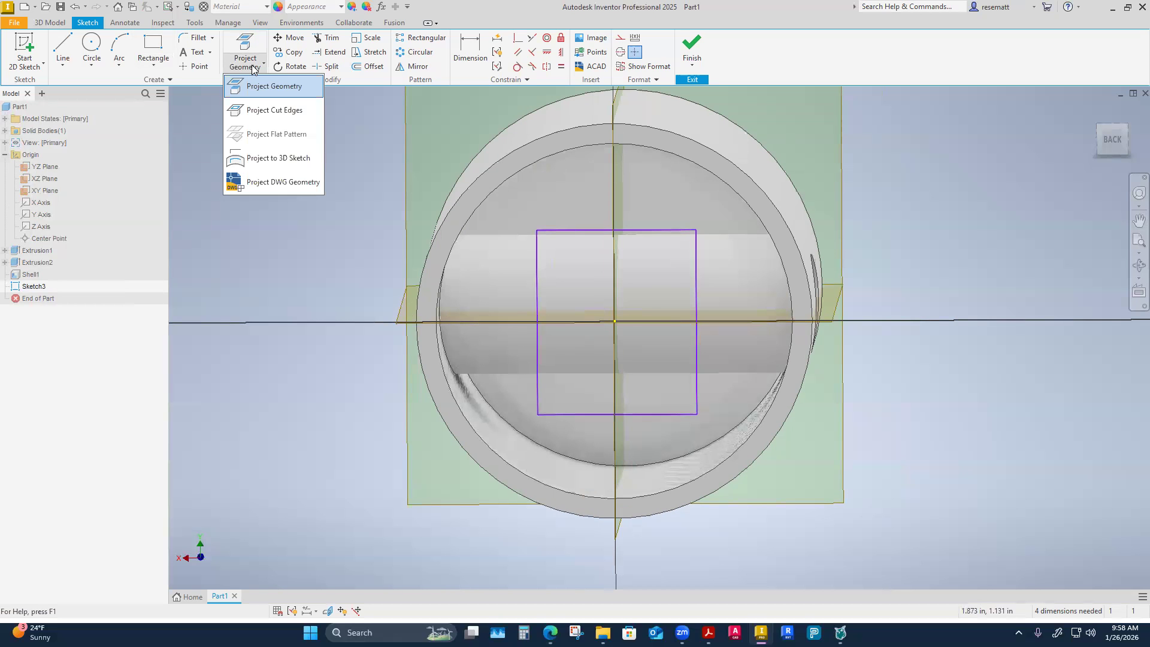
pyautogui.click(257, 87)
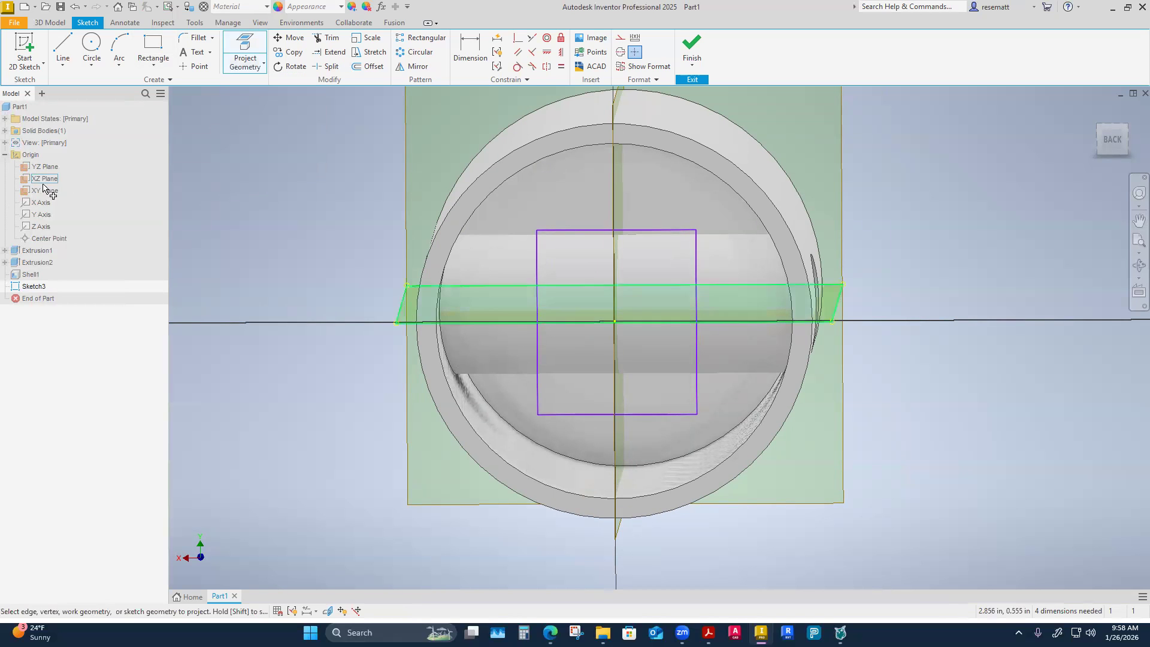
pyautogui.click(51, 180)
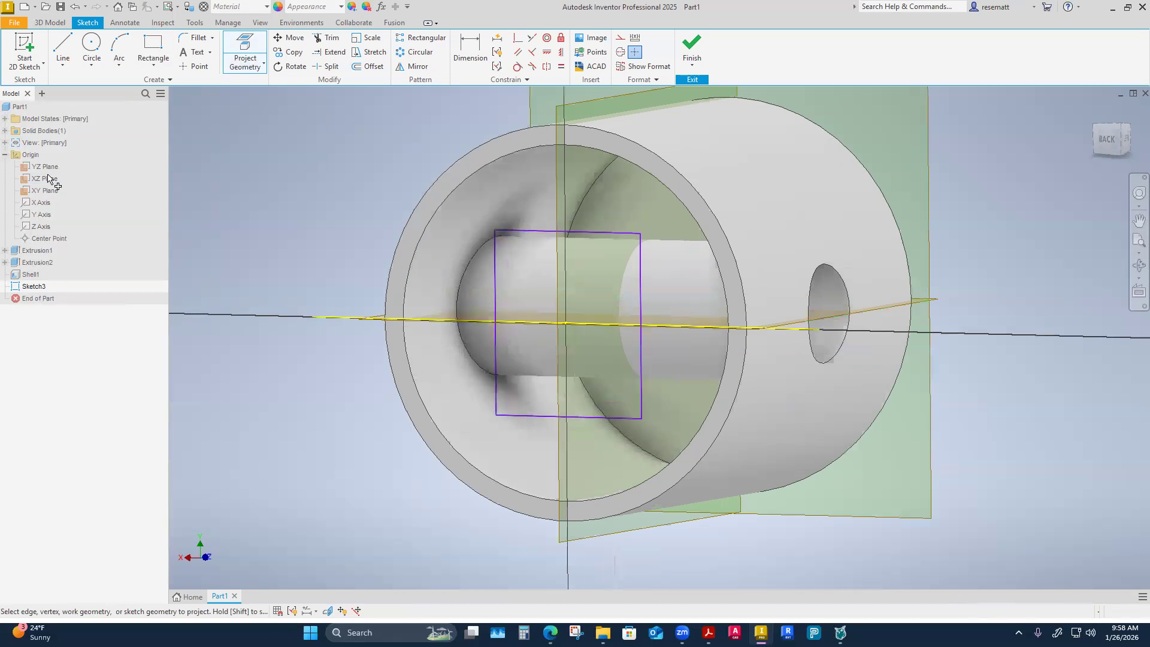
pyautogui.click(51, 166)
pyautogui.rightClick(311, 234)
pyautogui.click(345, 236)
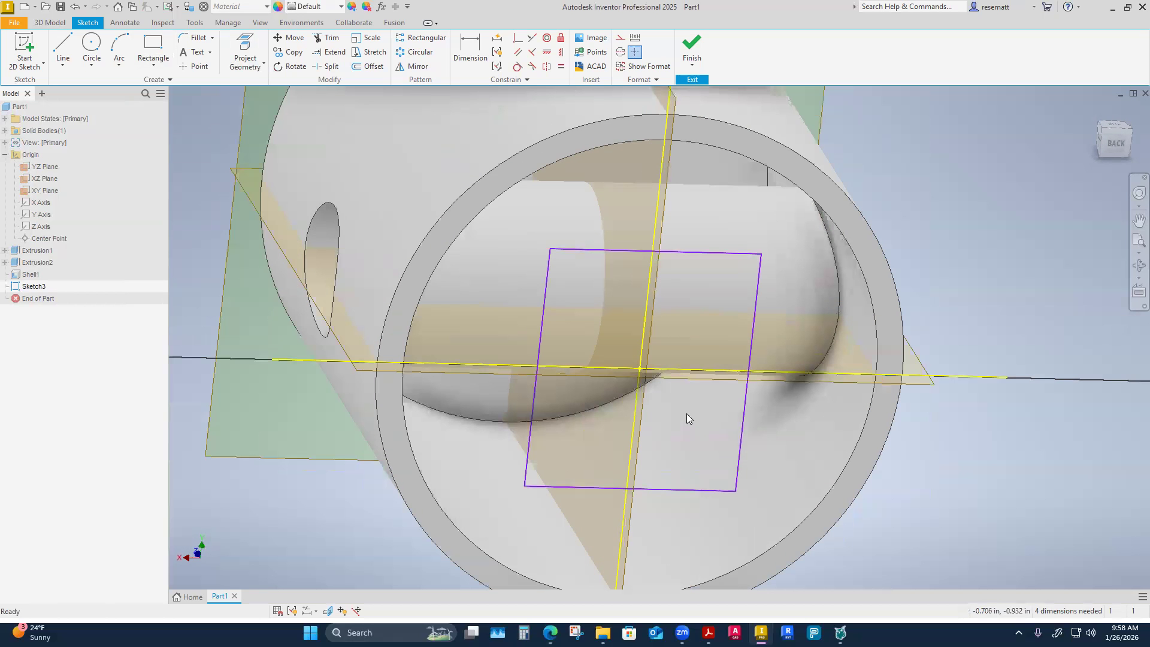
# Dimension the rectangle's left vertical side 0.375 in from the projected YZ plane line.
pyautogui.press('d')
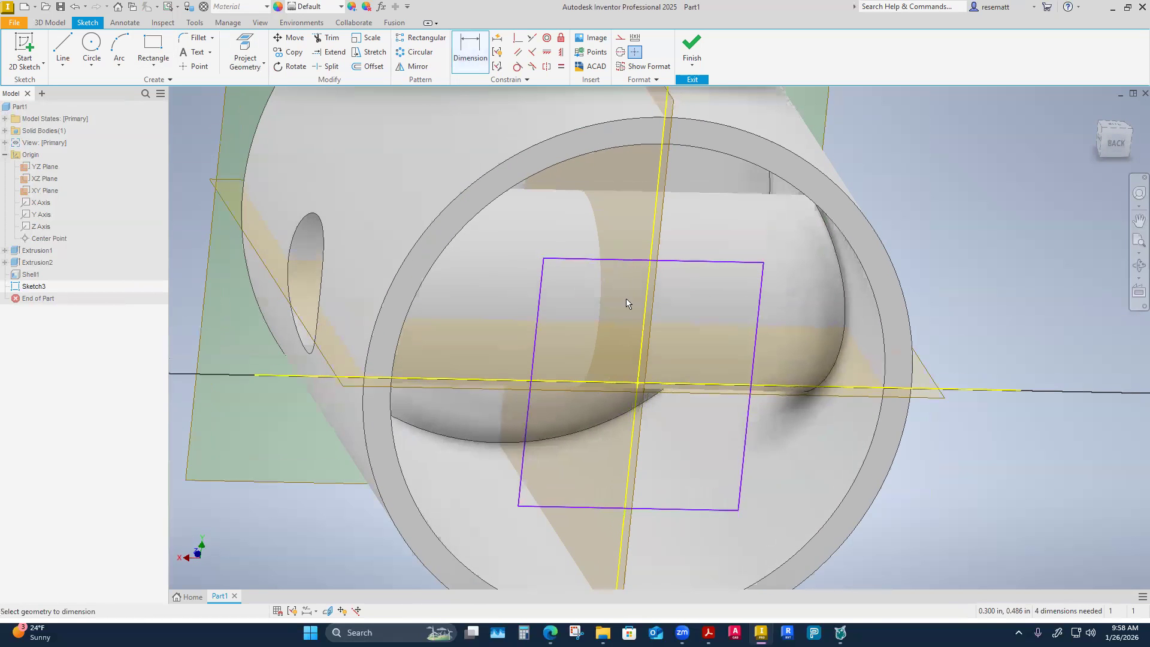
pyautogui.click(645, 313)
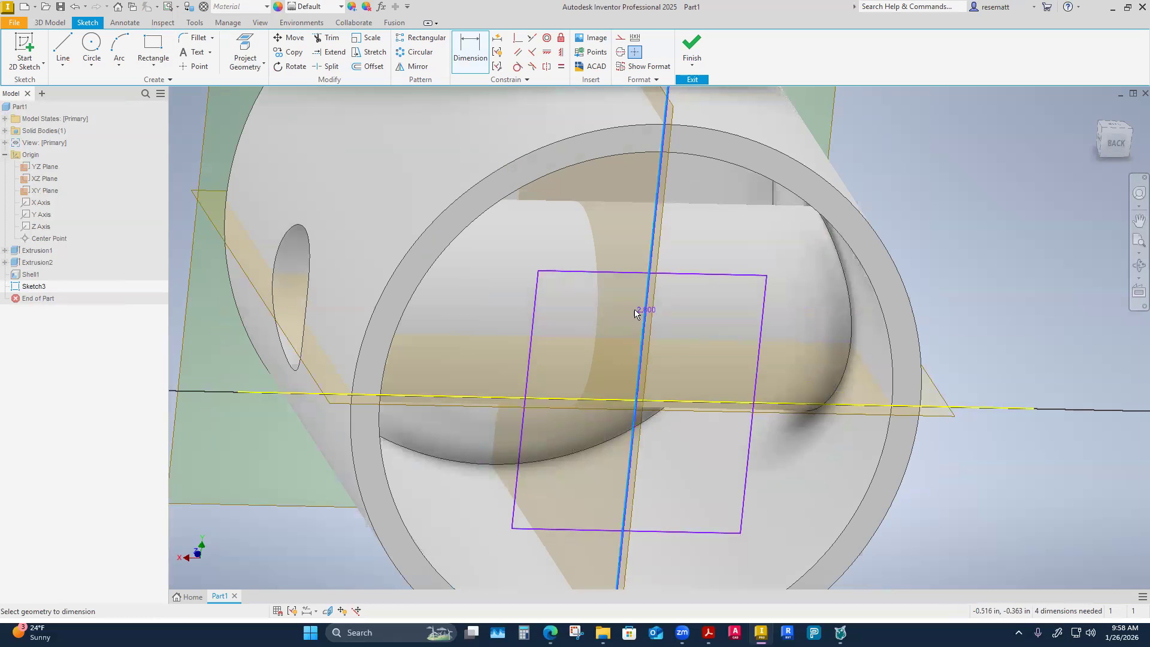
pyautogui.click(533, 321)
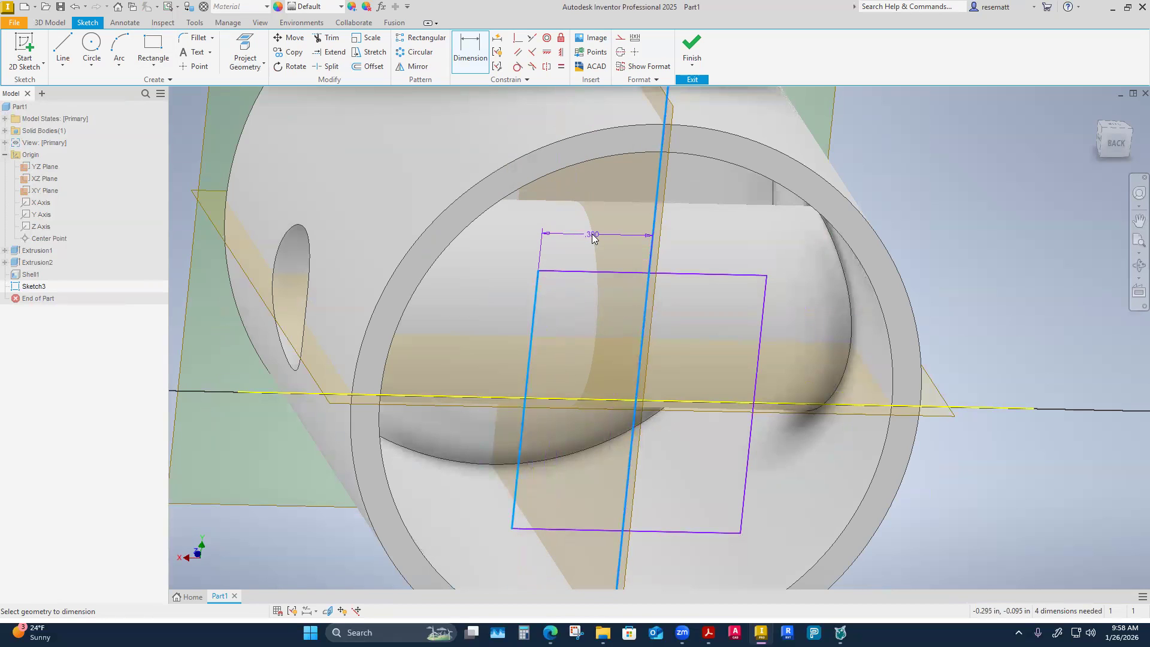
pyautogui.click(592, 237)
pyautogui.write('.3')
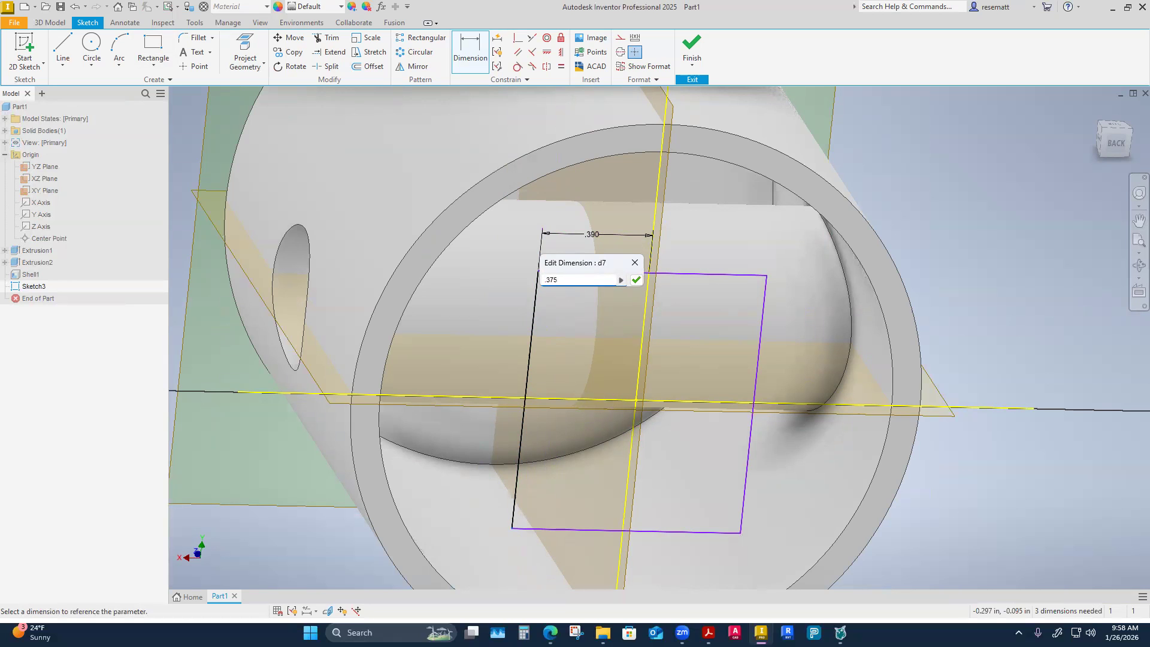
pyautogui.write('75')
pyautogui.press('Return')
pyautogui.press('pageup')
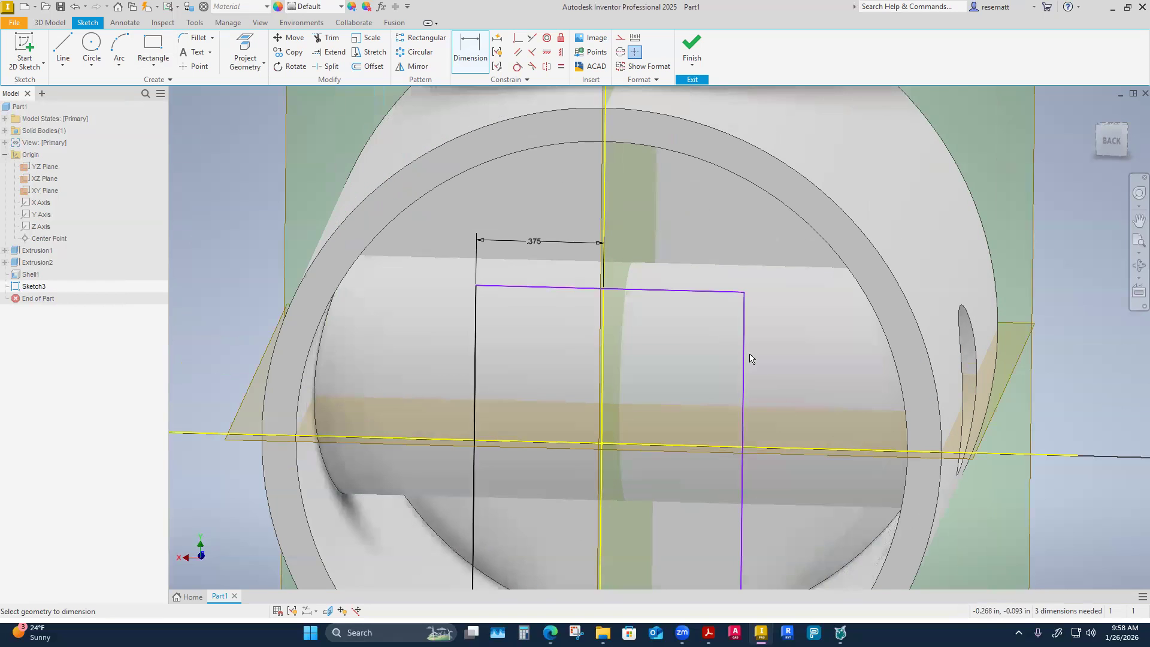
# Dimension the rectangle's right vertical side from the projected YZ plane line, linking its value to the left side's 0.375 in dimension (d7).
pyautogui.click(743, 359)
pyautogui.click(603, 356)
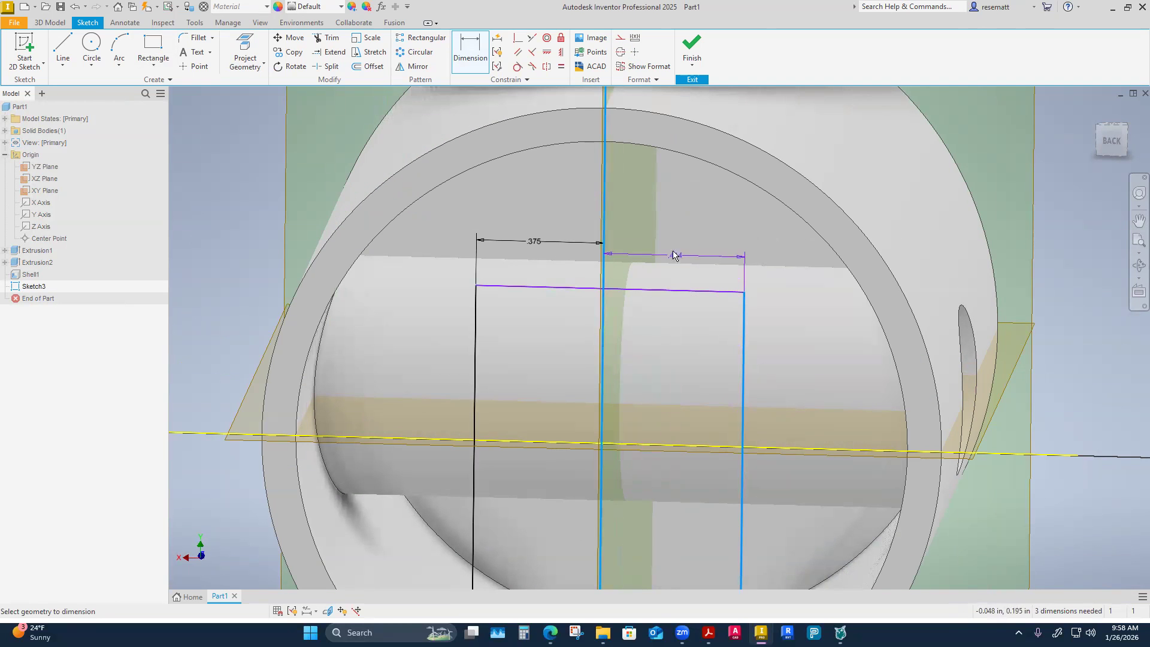
pyautogui.click(672, 245)
pyautogui.click(559, 247)
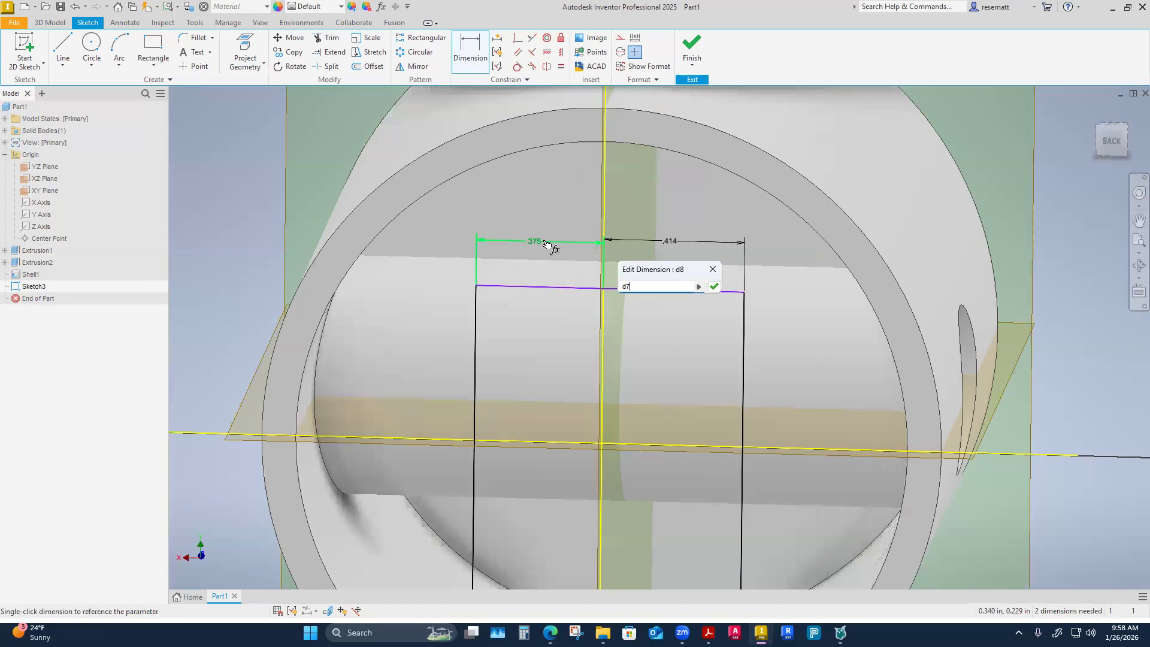
pyautogui.click(714, 288)
# Dimension the rectangle's upper side 0.5 in from the projected XZ plane line.
pyautogui.scroll(-4, 711, 377)
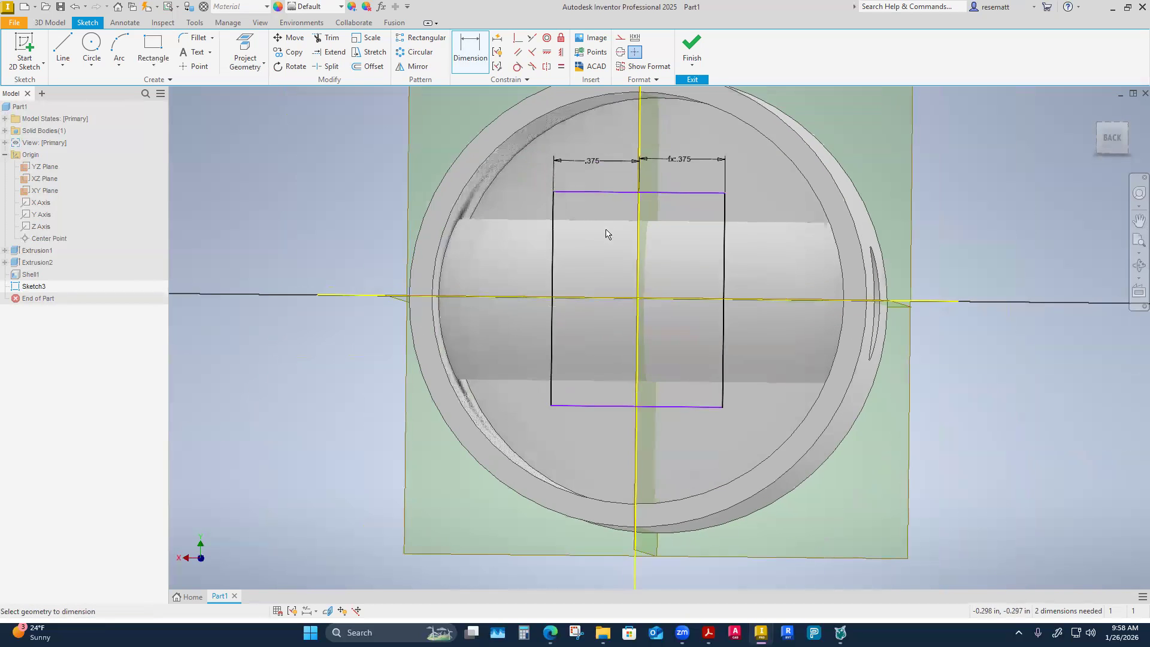
pyautogui.click(599, 193)
pyautogui.click(610, 310)
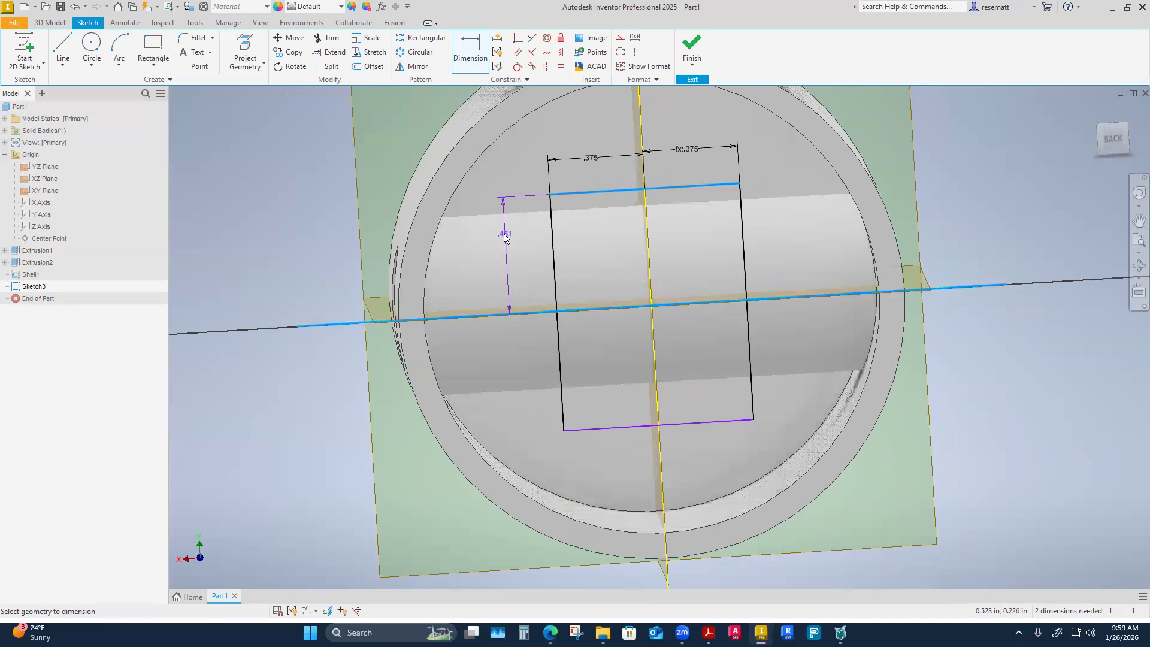
pyautogui.click(510, 251)
pyautogui.write('.5')
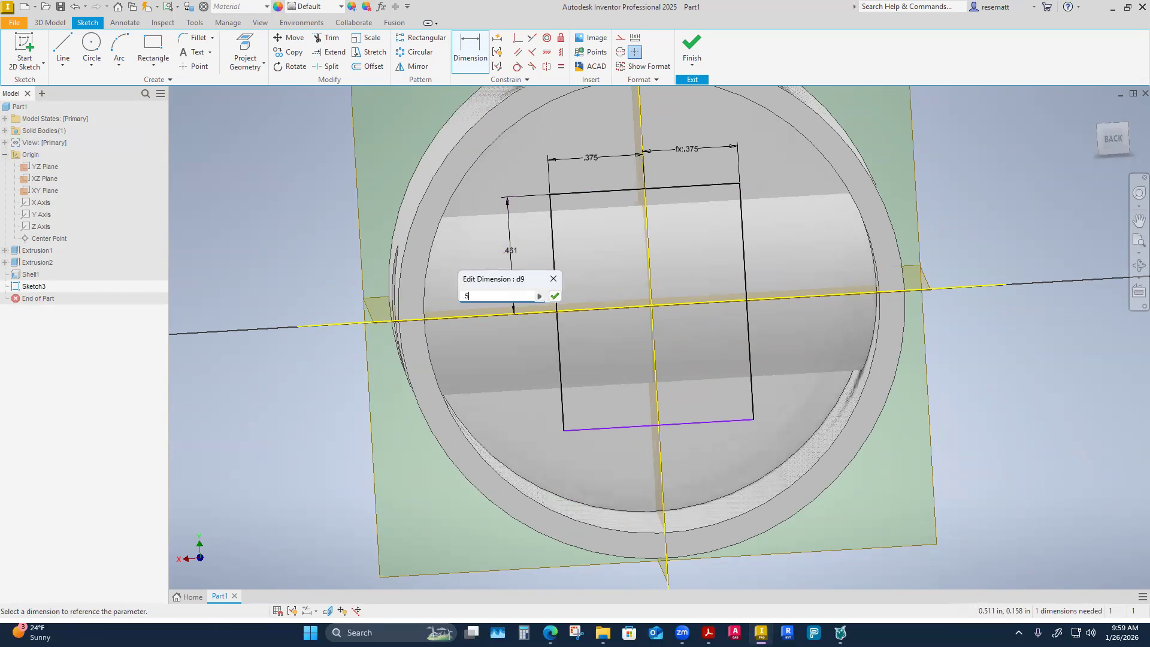
pyautogui.press('Return')
# Dimension the rectangle's lower side from the projected XZ plane line, linking its value to the upper side's 0.5 in dimension (d9).
pyautogui.scroll(2, 623, 354)
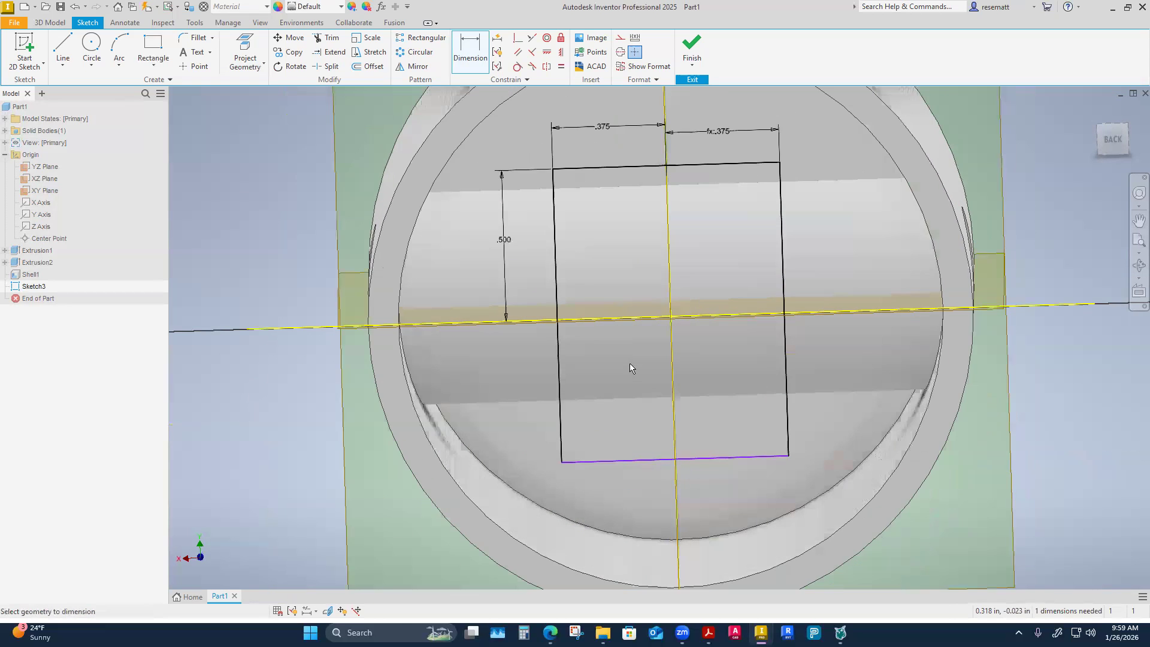
pyautogui.click(602, 324)
pyautogui.click(629, 472)
pyautogui.click(500, 416)
pyautogui.click(499, 241)
pyautogui.click(543, 457)
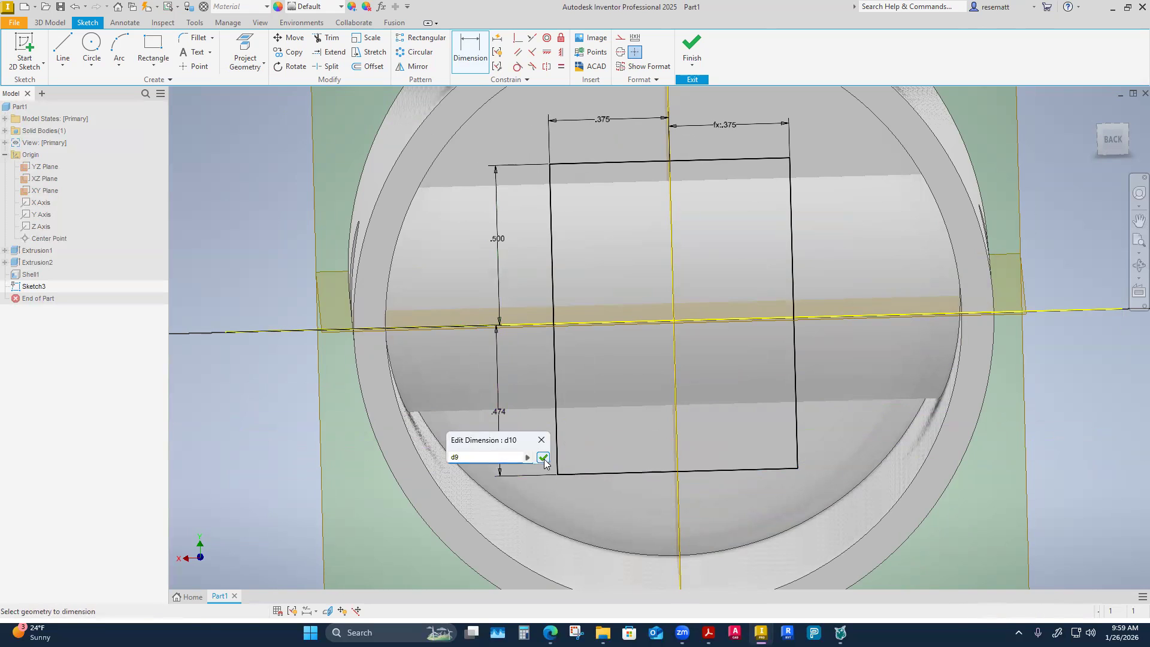
pyautogui.rightClick(299, 434)
pyautogui.click(346, 424)
# Examine the rectangle's position over the inner tube from several angles and finish the sketch.
pyautogui.moveTo(235, 326); pyautogui.dragTo(552, 337)
pyautogui.click(388, 412)
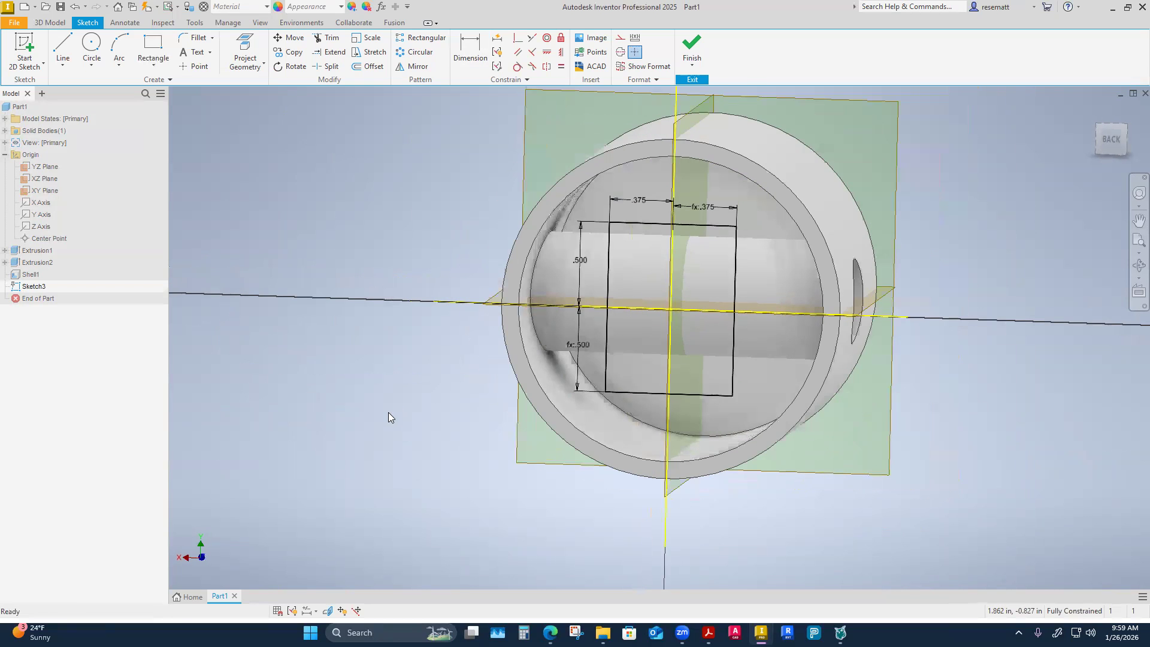
pyautogui.moveTo(607, 271); pyautogui.dragTo(608, 278)
pyautogui.click(311, 187)
pyautogui.scroll(-5, 392, 270)
pyautogui.keyDown('shift'); pyautogui.moveTo(379, 271); pyautogui.dragTo(593, 344, button='middle'); pyautogui.keyUp('shift')
pyautogui.scroll(4, 467, 371)
pyautogui.moveTo(697, 297)
pyautogui.keyDown('shift'); pyautogui.mouseDown(button='middle')
pyautogui.moveTo(728, 290)
pyautogui.moveTo(743, 385)
pyautogui.moveTo(688, 442)
pyautogui.mouseUp(button='middle'); pyautogui.keyUp('shift')
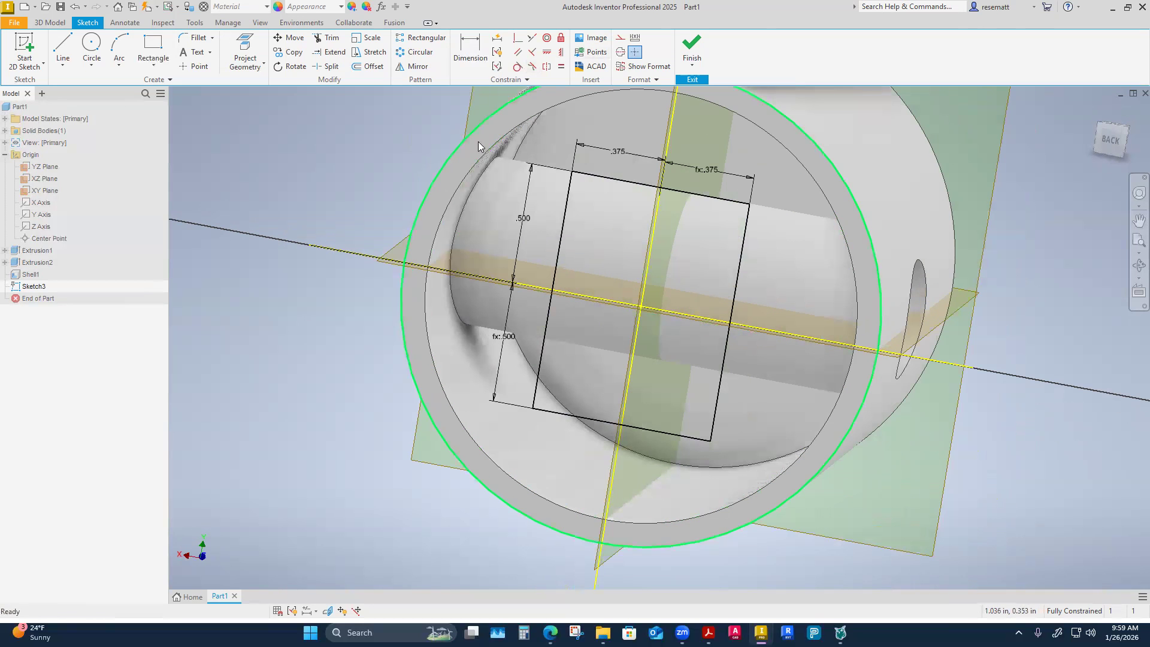
pyautogui.moveTo(700, 275)
pyautogui.keyDown('shift'); pyautogui.mouseDown(button='middle')
pyautogui.moveTo(786, 179)
pyautogui.moveTo(924, 302)
pyautogui.moveTo(821, 277)
pyautogui.moveTo(629, 364)
pyautogui.moveTo(544, 317)
pyautogui.moveTo(582, 339)
pyautogui.moveTo(609, 336)
pyautogui.moveTo(600, 325)
pyautogui.moveTo(547, 336)
pyautogui.moveTo(530, 281)
pyautogui.moveTo(540, 299)
pyautogui.mouseUp(button='middle'); pyautogui.keyUp('shift')
pyautogui.click(540, 300)
pyautogui.click(599, 393)
pyautogui.keyDown('shift'); pyautogui.moveTo(617, 431); pyautogui.dragTo(377, 474, button='middle'); pyautogui.keyUp('shift')
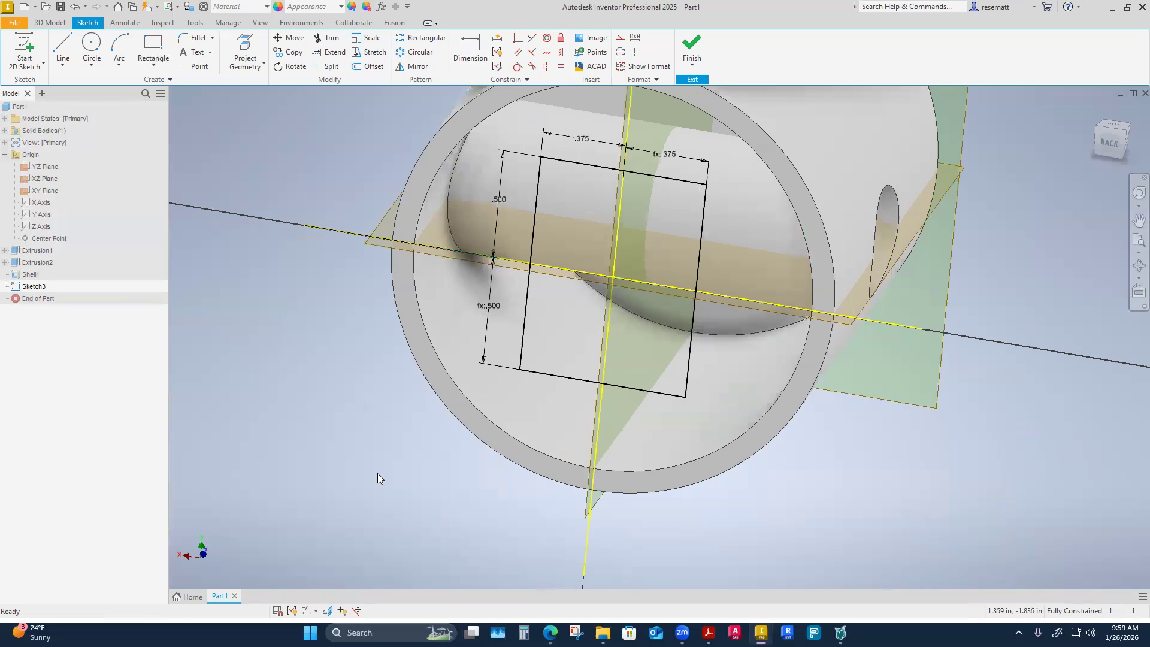
pyautogui.click(702, 43)
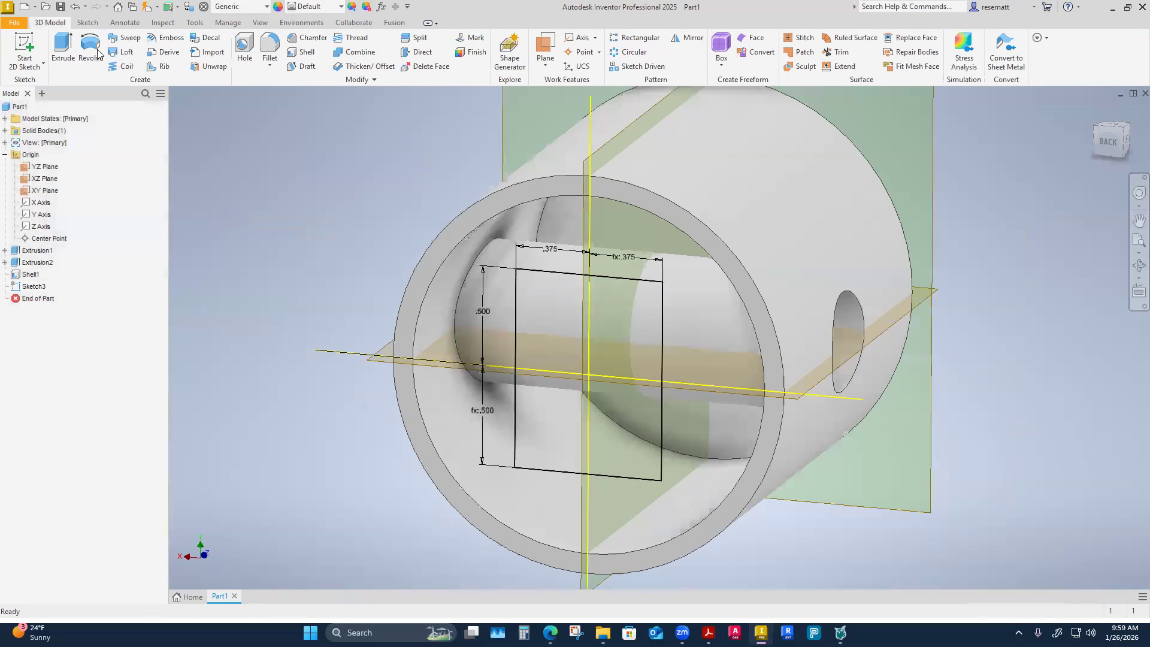
pyautogui.click(64, 55)
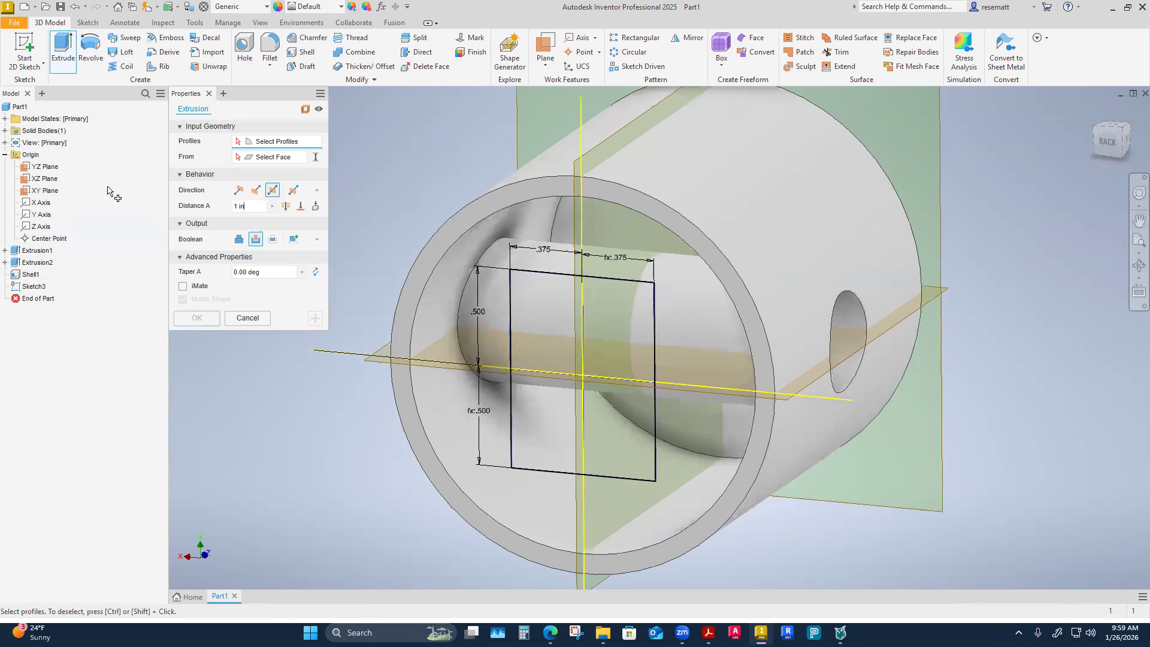
pyautogui.scroll(3, 594, 305)
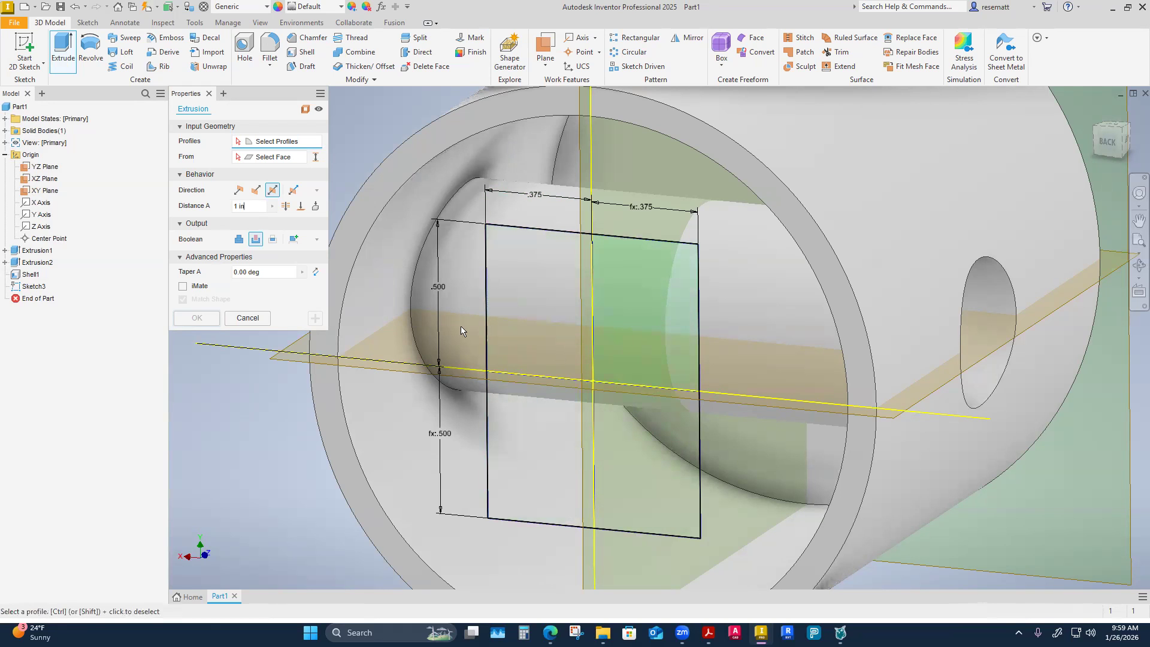
pyautogui.click(254, 320)
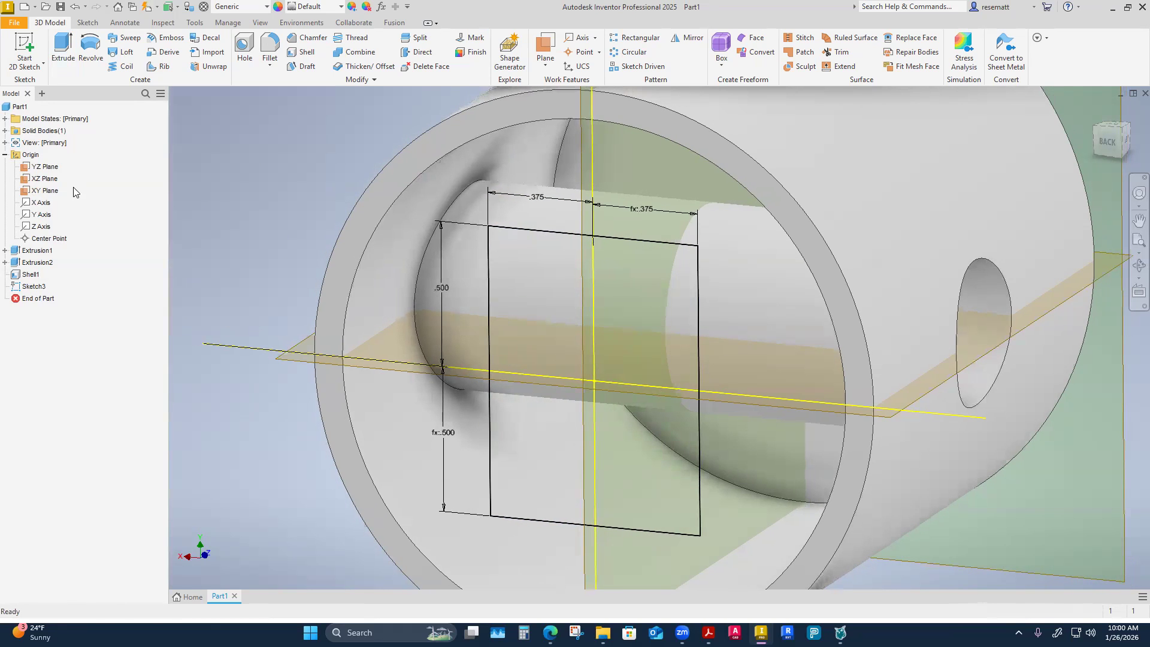
# Edit the rectangle sketch to turn the projected XZ and YZ plane lines into construction lines, and finish the sketch.
pyautogui.rightClick(35, 289)
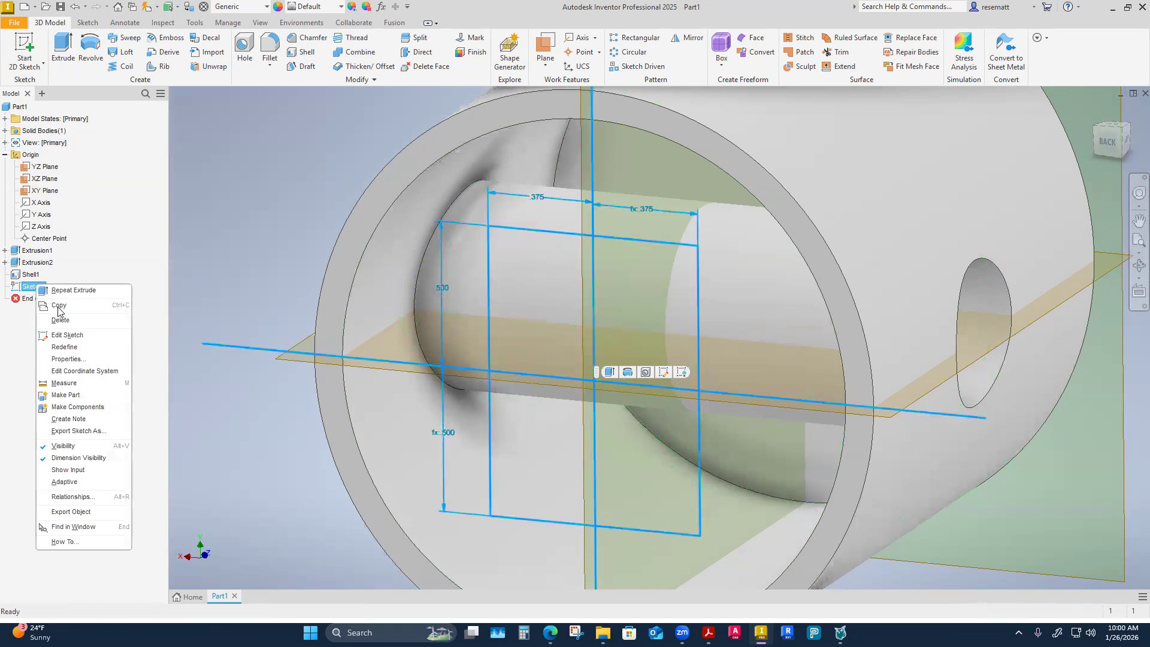
pyautogui.click(71, 338)
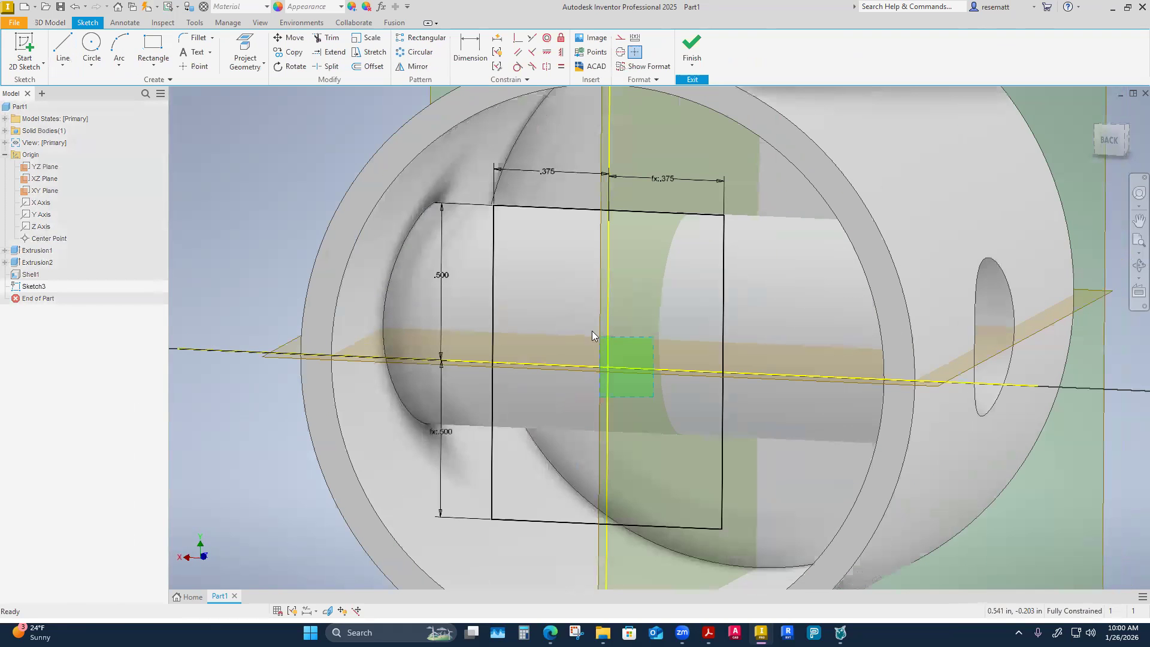
pyautogui.click(619, 39)
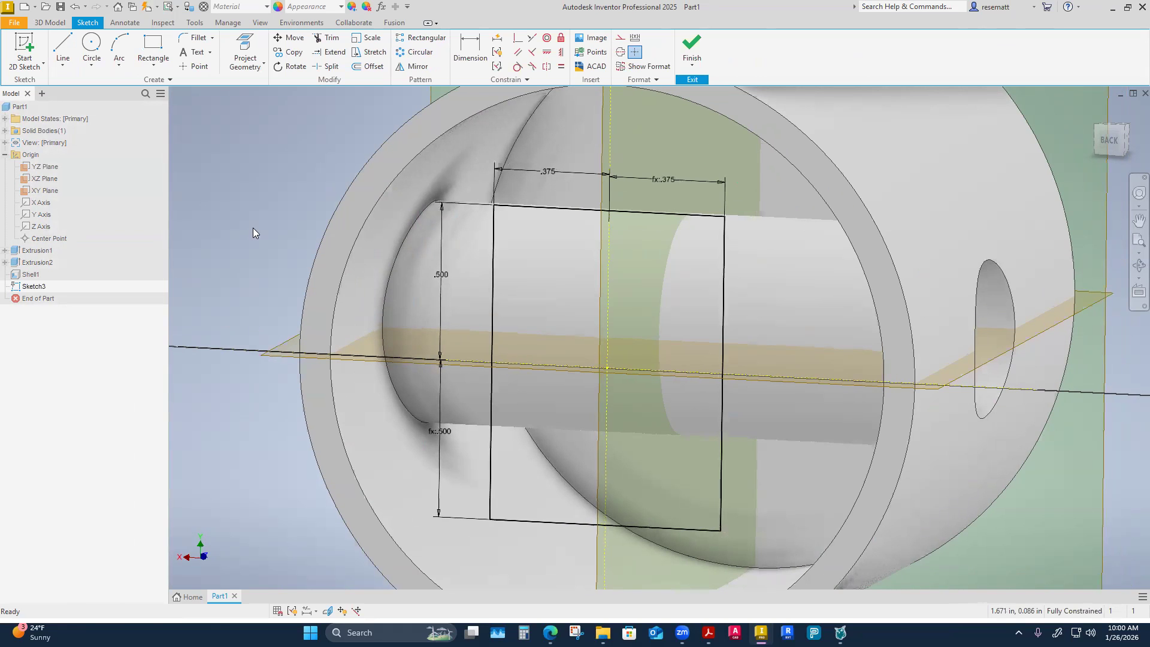
pyautogui.click(693, 47)
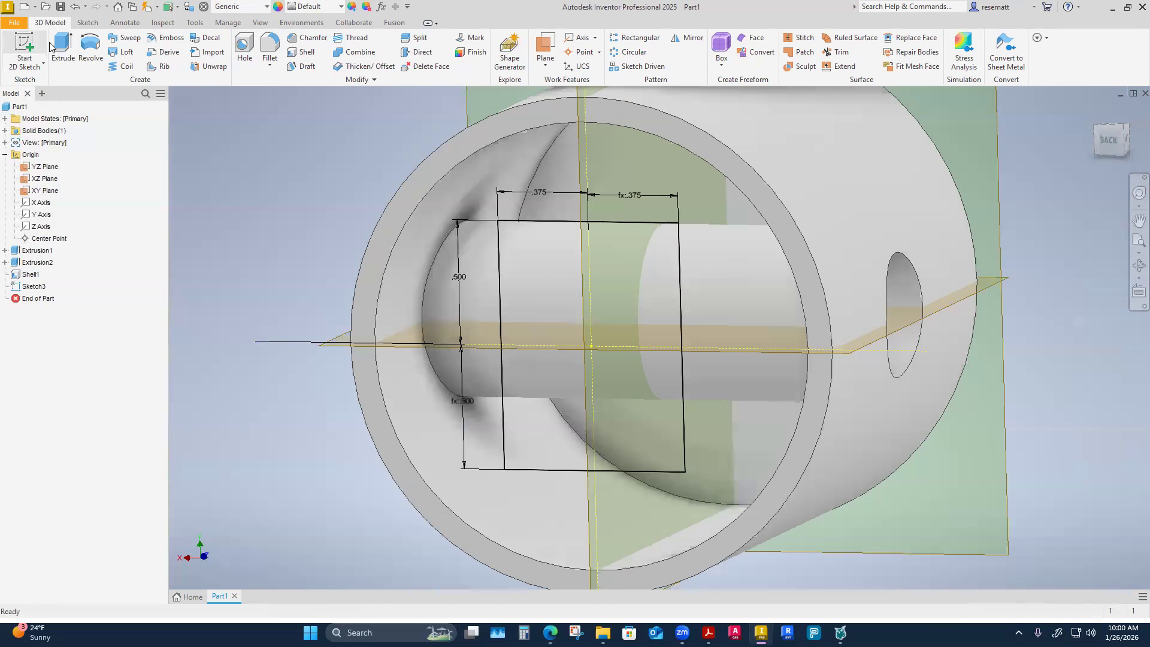
# Set up an Extrude cut of the rectangle profile, directed into the cylinder with a Through All extent.
pyautogui.click(60, 49)
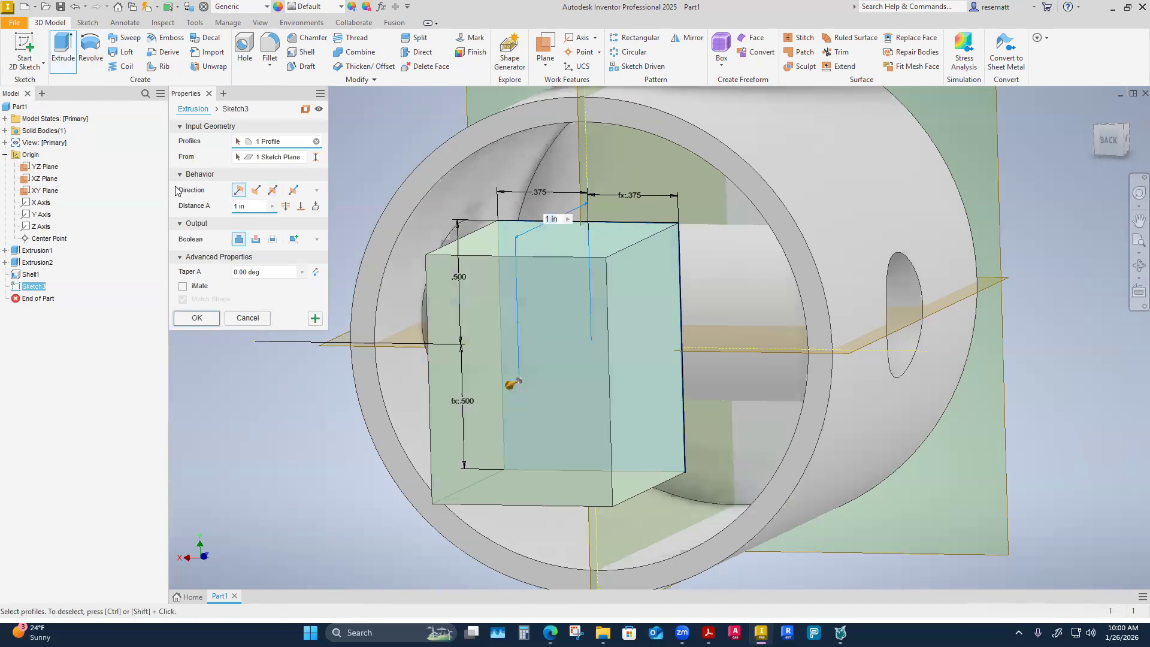
pyautogui.click(255, 239)
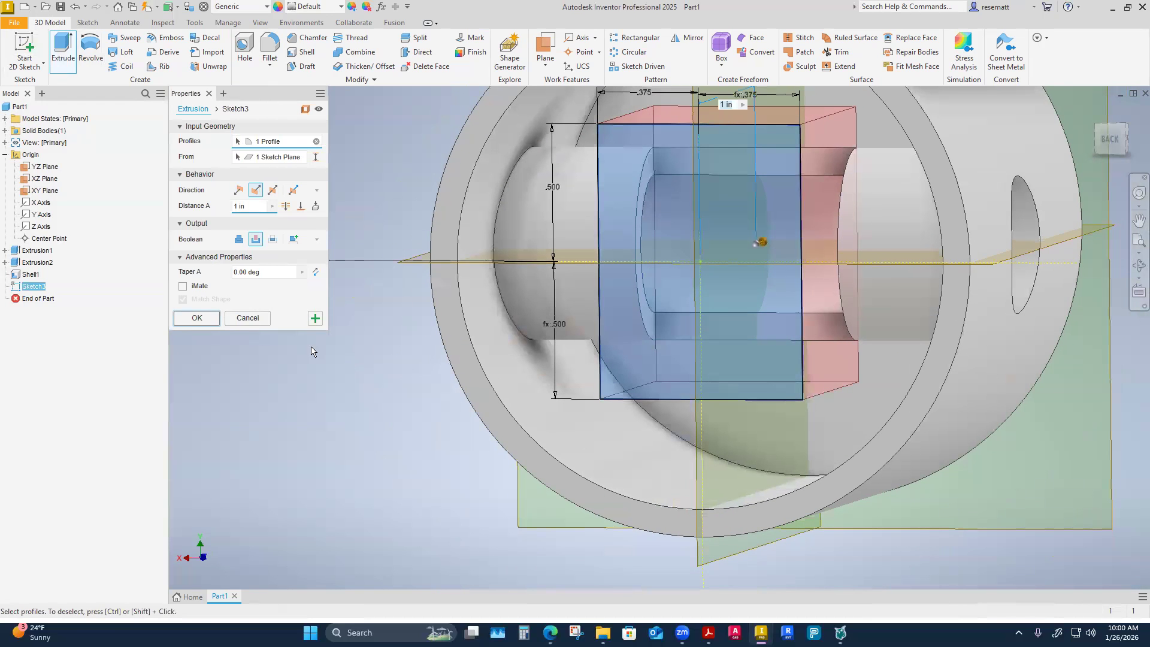
pyautogui.click(286, 207)
pyautogui.keyDown('shift'); pyautogui.moveTo(371, 258); pyautogui.dragTo(257, 245, button='middle'); pyautogui.keyUp('shift')
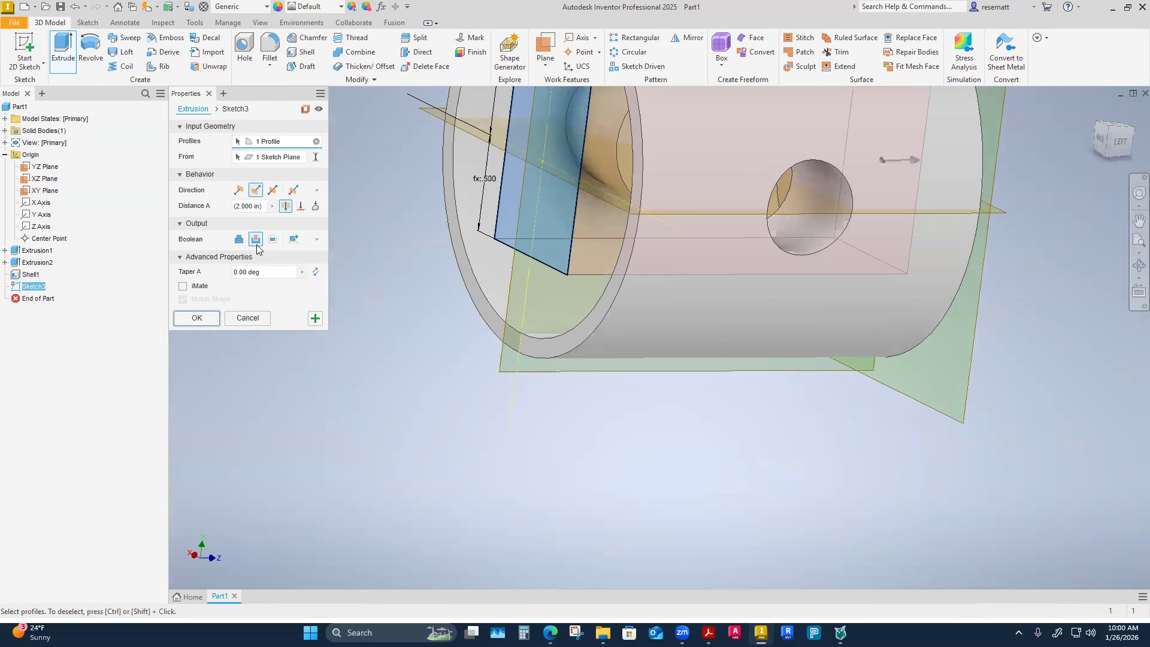
# Change the cut's extent to end at the inner face of the cylinder's closed end, and complete the extrusion.
pyautogui.click(301, 206)
pyautogui.keyDown('shift'); pyautogui.moveTo(393, 343); pyautogui.dragTo(722, 448, button='middle'); pyautogui.keyUp('shift')
pyautogui.click(720, 443)
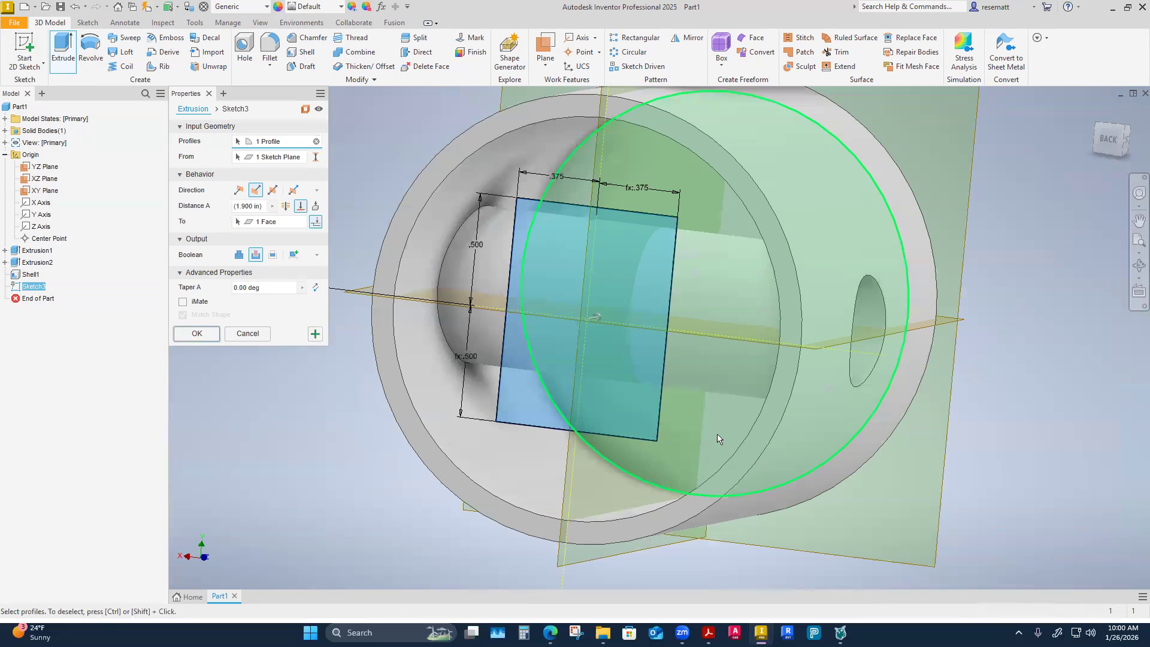
pyautogui.keyDown('shift'); pyautogui.moveTo(669, 530); pyautogui.dragTo(830, 347, button='middle'); pyautogui.keyUp('shift')
pyautogui.keyDown('shift'); pyautogui.moveTo(846, 440); pyautogui.dragTo(737, 287, button='middle'); pyautogui.keyUp('shift')
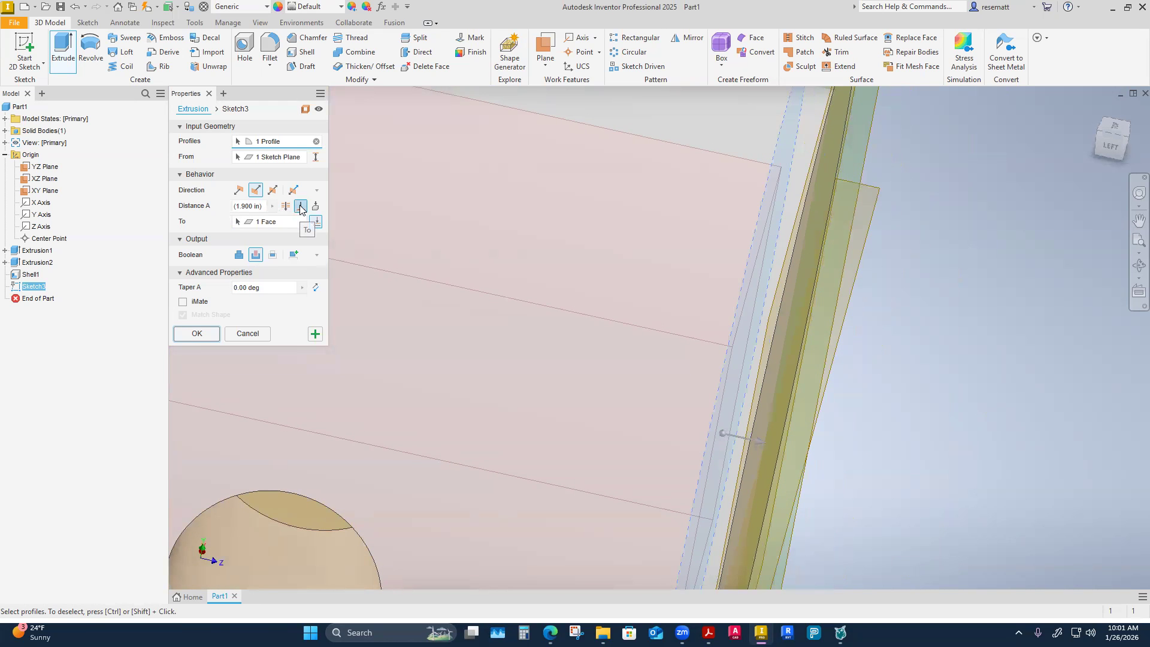
pyautogui.keyDown('shift'); pyautogui.moveTo(437, 419); pyautogui.dragTo(552, 454, button='middle'); pyautogui.keyUp('shift')
pyautogui.scroll(-3, 551, 453)
pyautogui.keyDown('shift'); pyautogui.moveTo(631, 491); pyautogui.dragTo(554, 540, button='middle'); pyautogui.keyUp('shift')
pyautogui.scroll(-3, 568, 535)
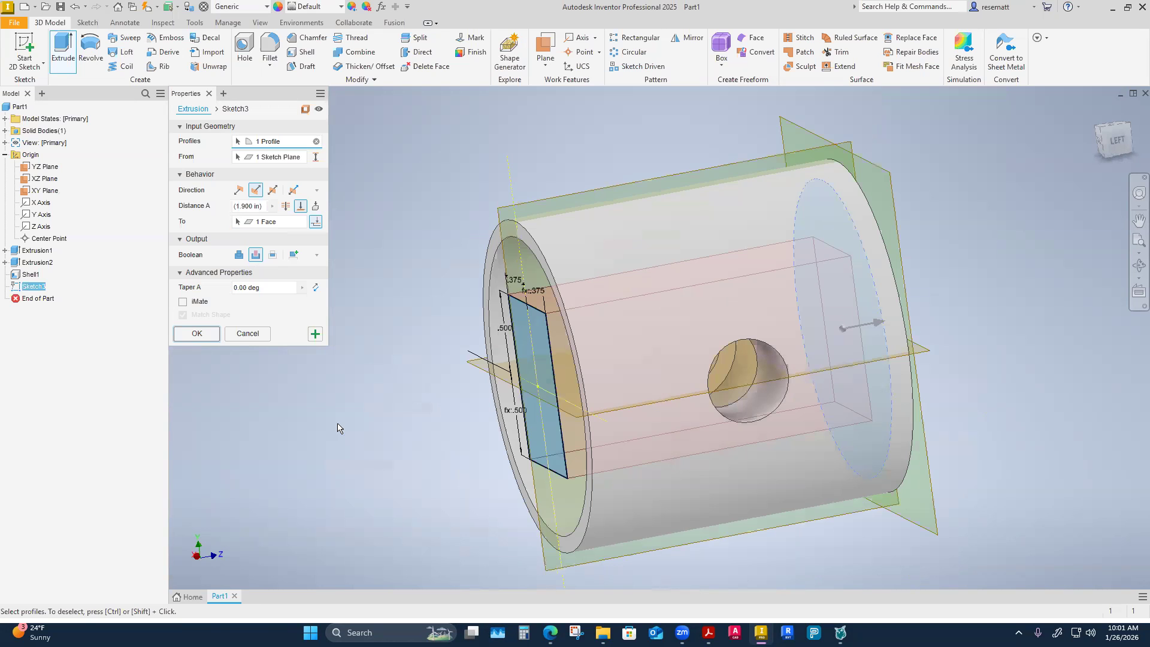
pyautogui.click(197, 333)
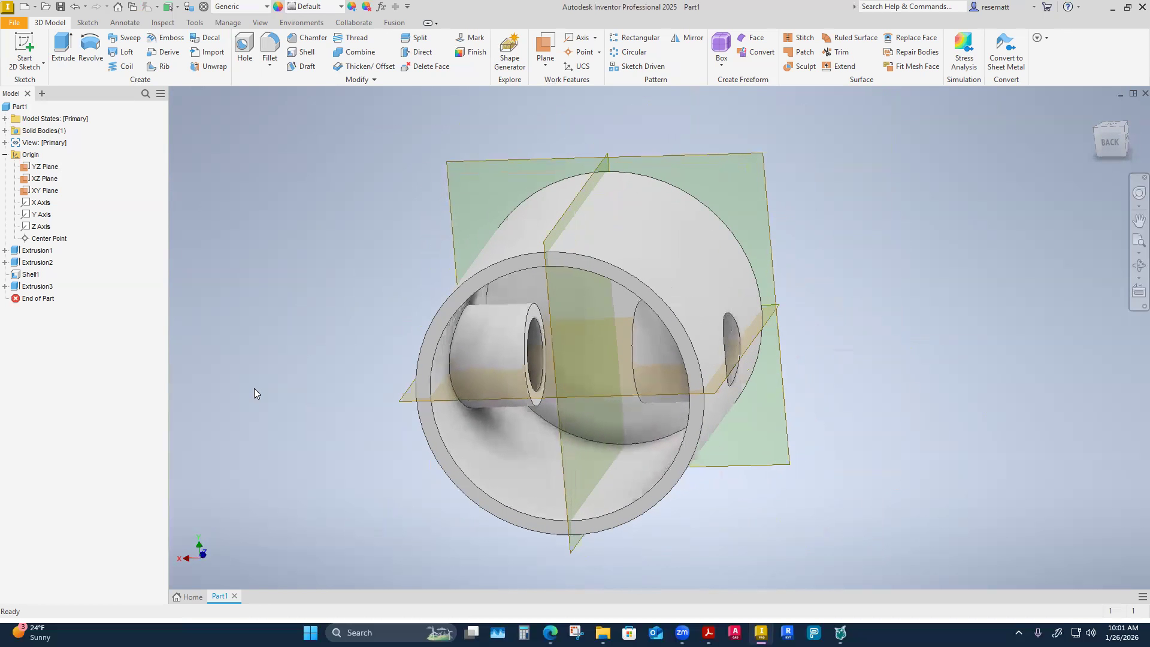
# Open the shell feature for editing and examine which face is selected for removal.
pyautogui.rightClick(30, 275)
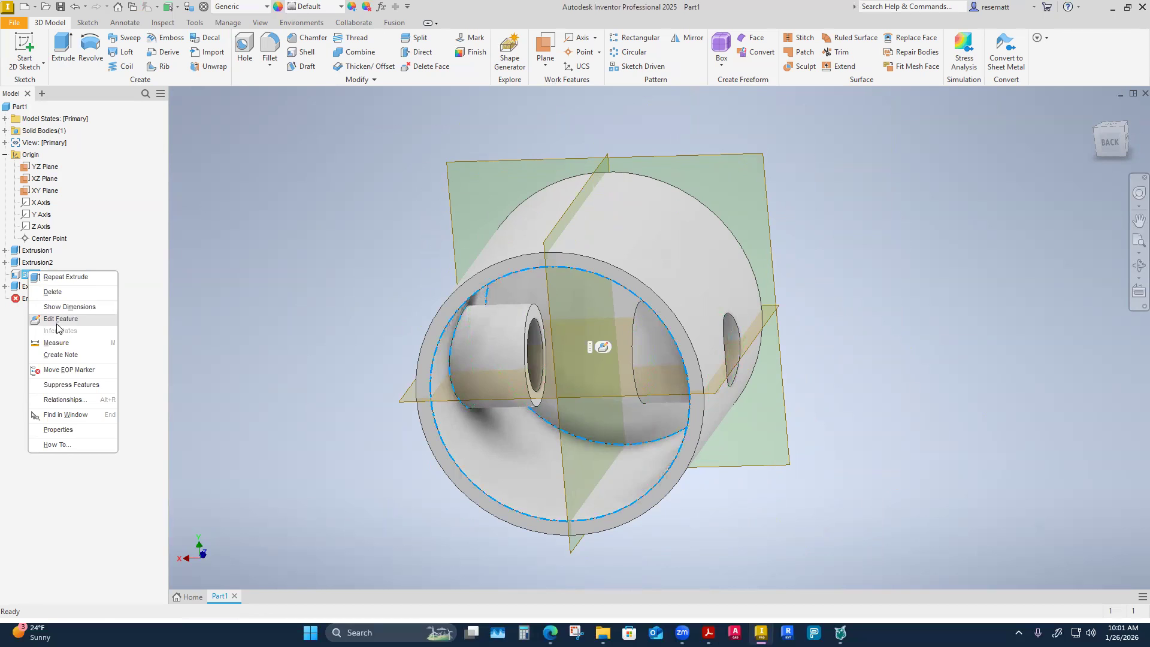
pyautogui.click(58, 327)
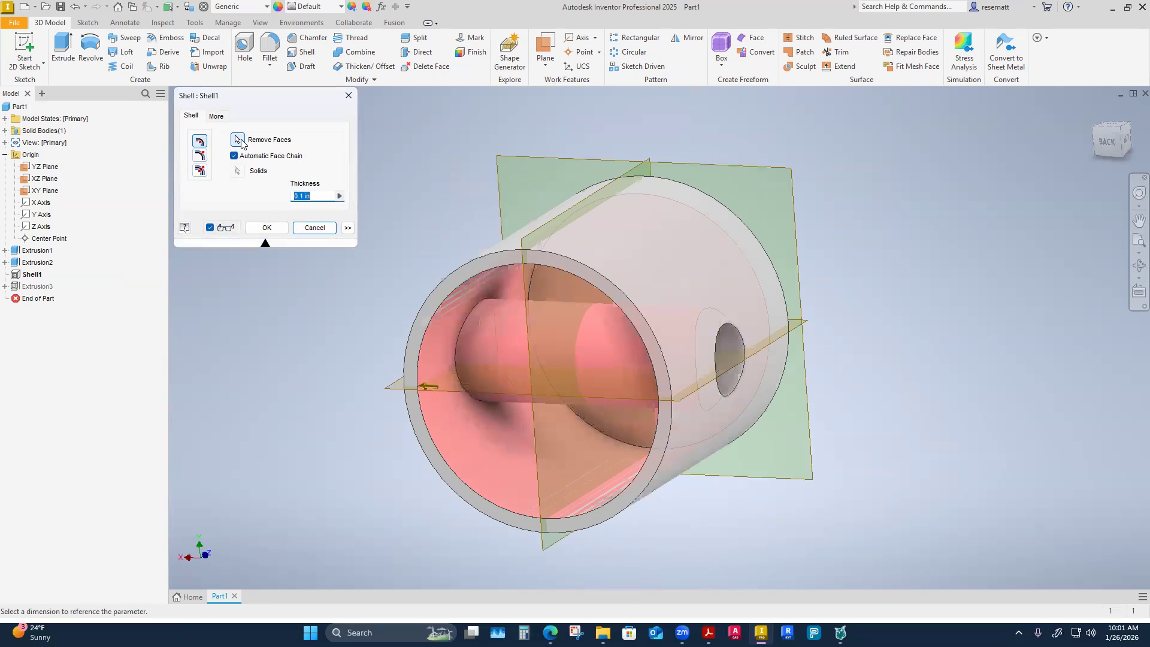
pyautogui.keyDown('shift'); pyautogui.moveTo(263, 282); pyautogui.dragTo(236, 152, button='middle'); pyautogui.keyUp('shift')
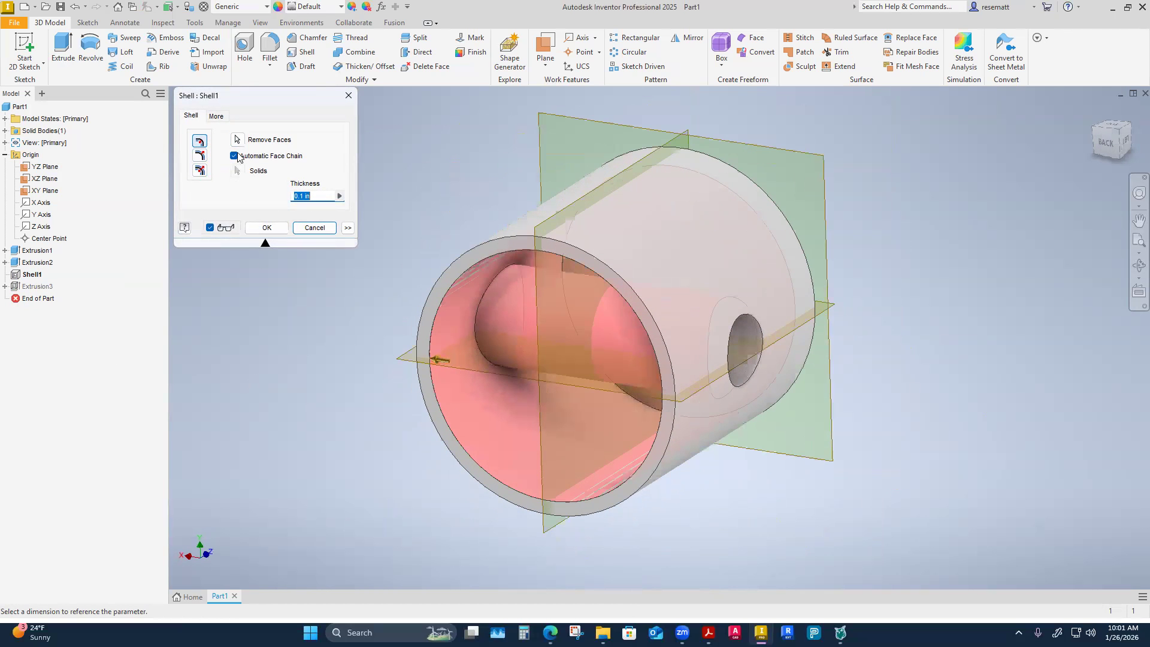
pyautogui.keyDown('shift'); pyautogui.moveTo(272, 321); pyautogui.dragTo(219, 161, button='middle'); pyautogui.keyUp('shift')
pyautogui.click(237, 140)
pyautogui.keyDown('shift'); pyautogui.moveTo(329, 470); pyautogui.dragTo(378, 492, button='middle'); pyautogui.keyUp('shift')
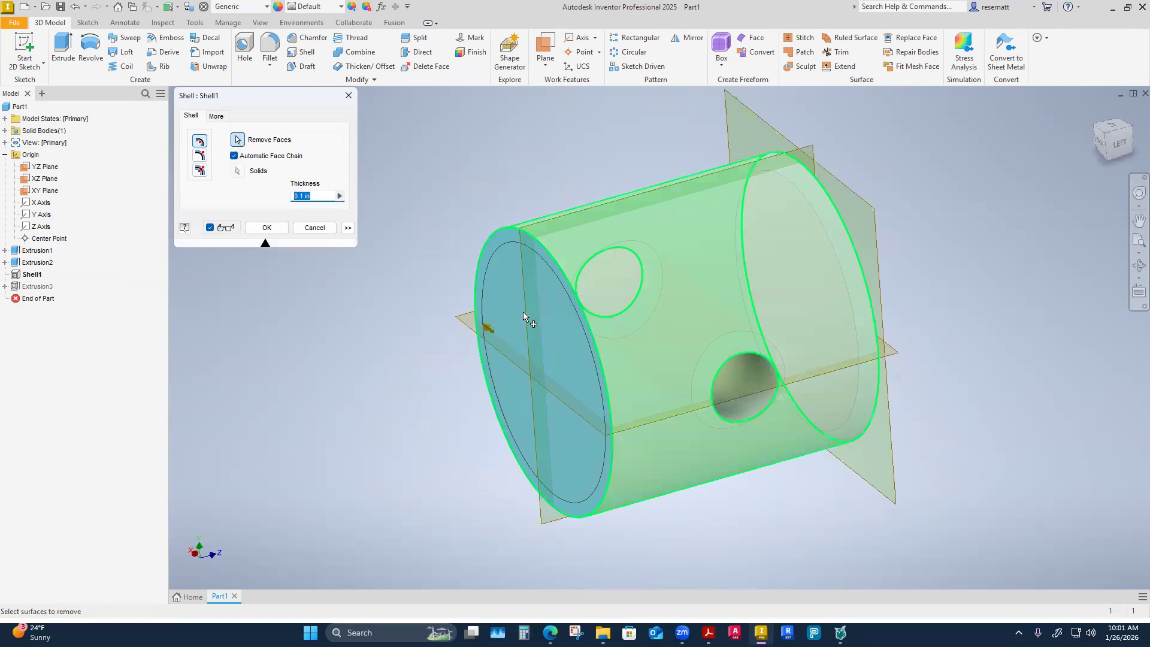
pyautogui.click(239, 139)
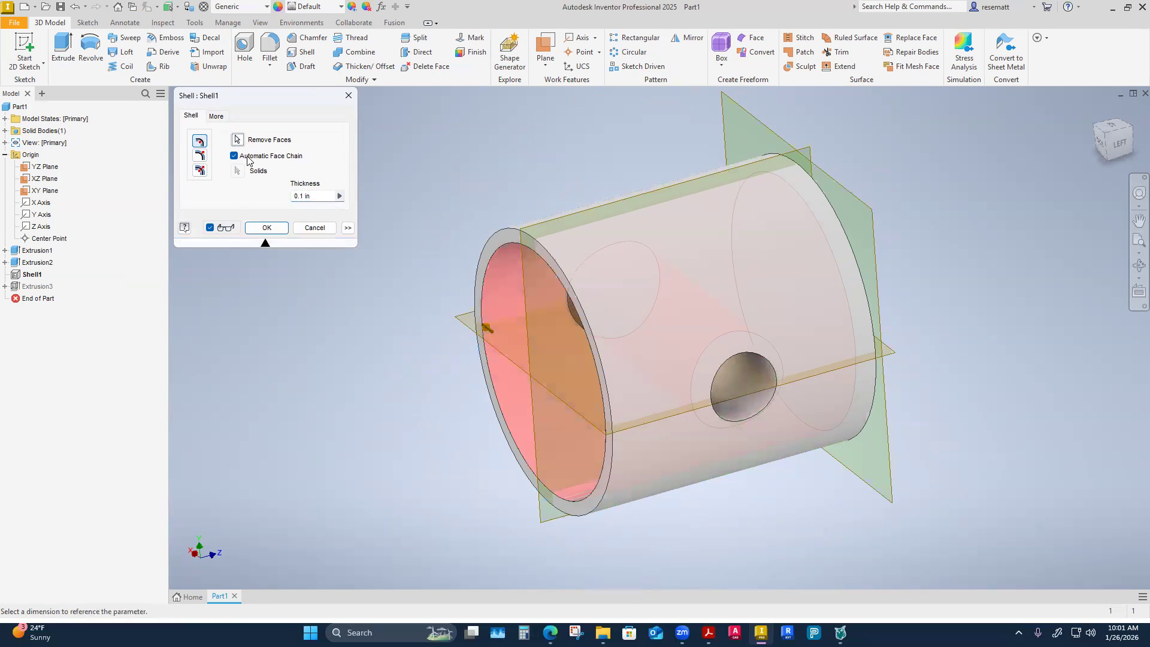
pyautogui.keyDown('shift'); pyautogui.moveTo(344, 420); pyautogui.dragTo(366, 423, button='middle'); pyautogui.keyUp('shift')
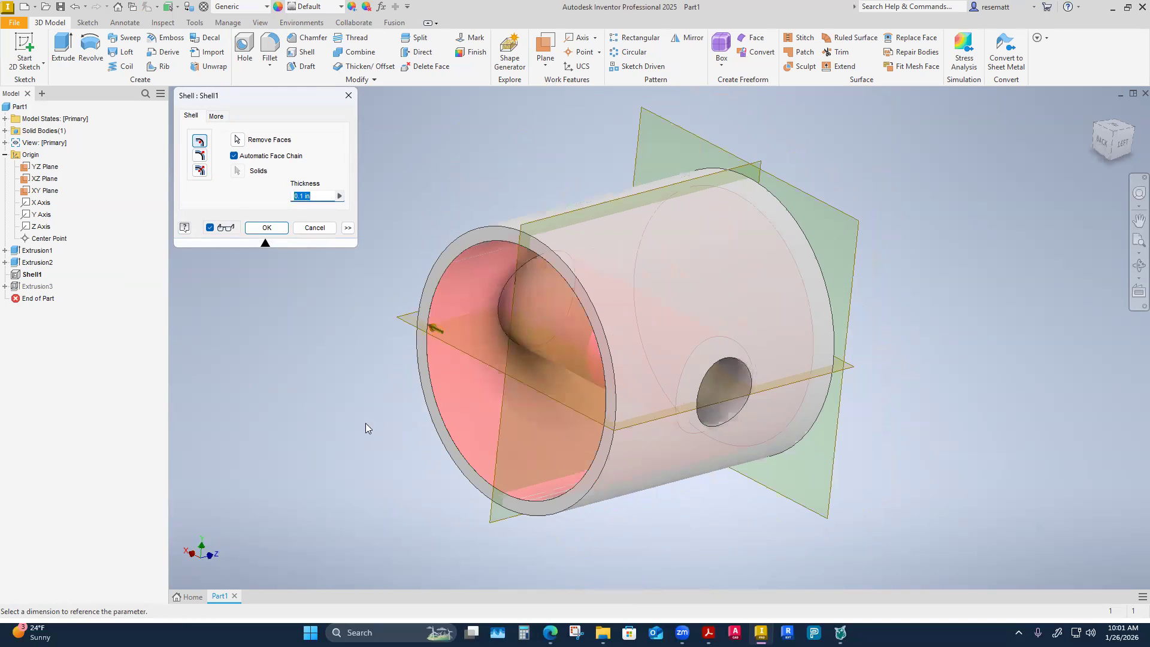
# Deselect the cylinder's open end face from the shell's faces to remove.
pyautogui.click(239, 140)
pyautogui.keyDown('shift'); pyautogui.moveTo(283, 411); pyautogui.dragTo(283, 398, button='middle'); pyautogui.keyUp('shift')
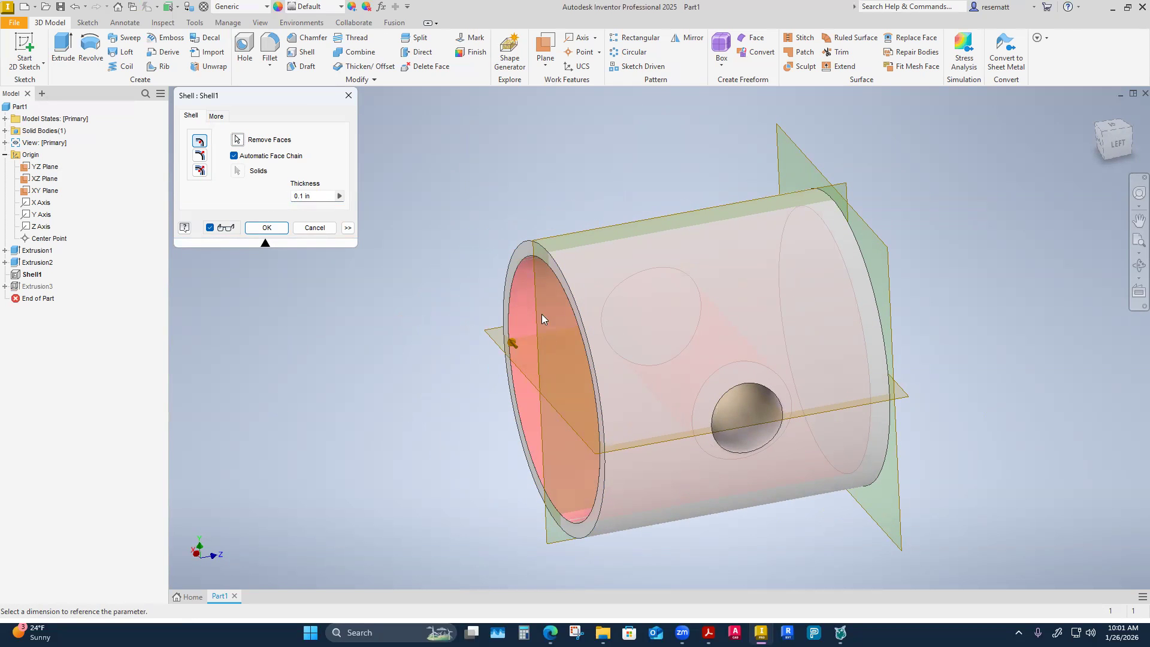
pyautogui.keyDown('shift'); pyautogui.moveTo(281, 236); pyautogui.dragTo(320, 316, button='middle'); pyautogui.keyUp('shift')
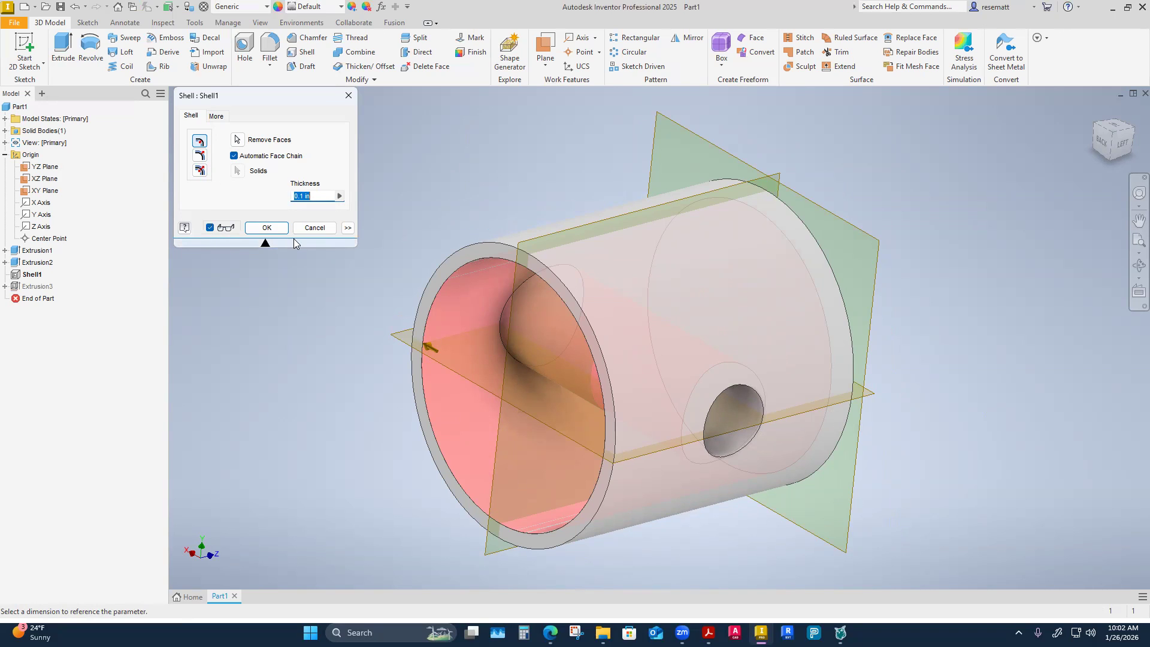
pyautogui.click(482, 308)
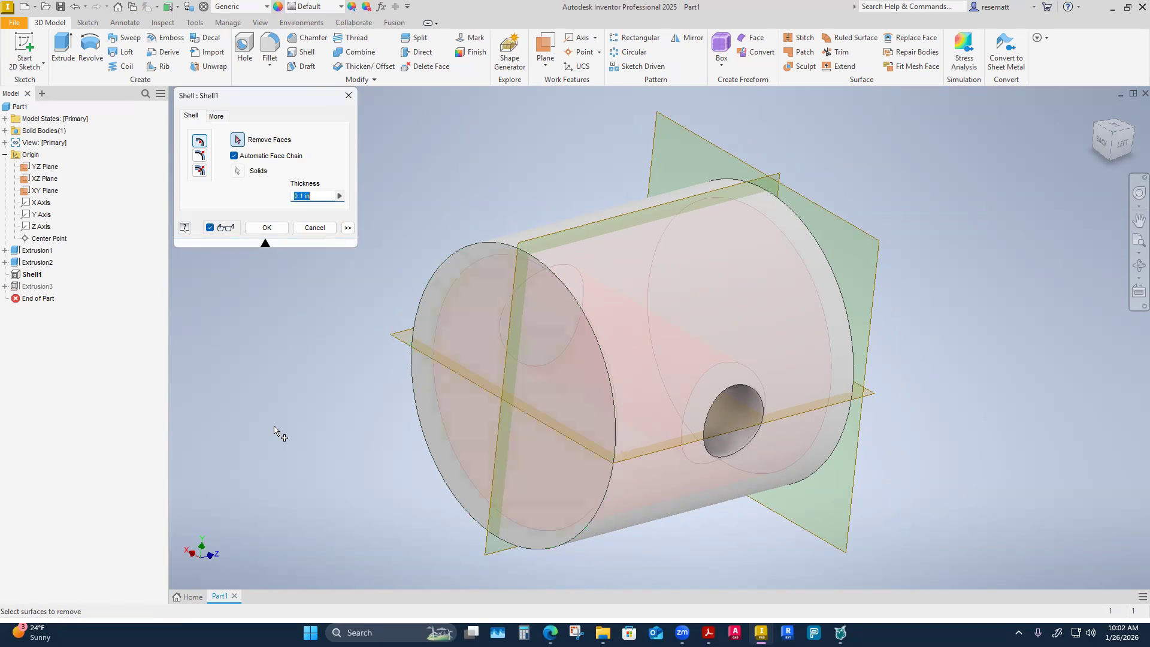
# Select the cylinder's near end face as the face to remove and apply the shell.
pyautogui.click(238, 140)
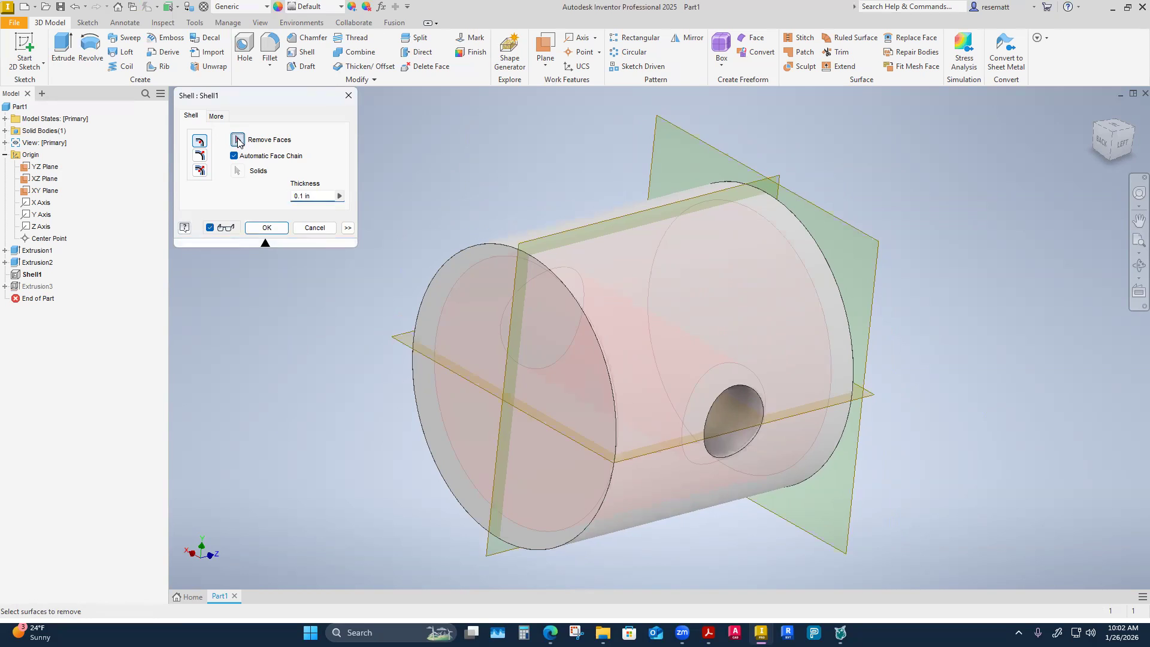
pyautogui.click(237, 141)
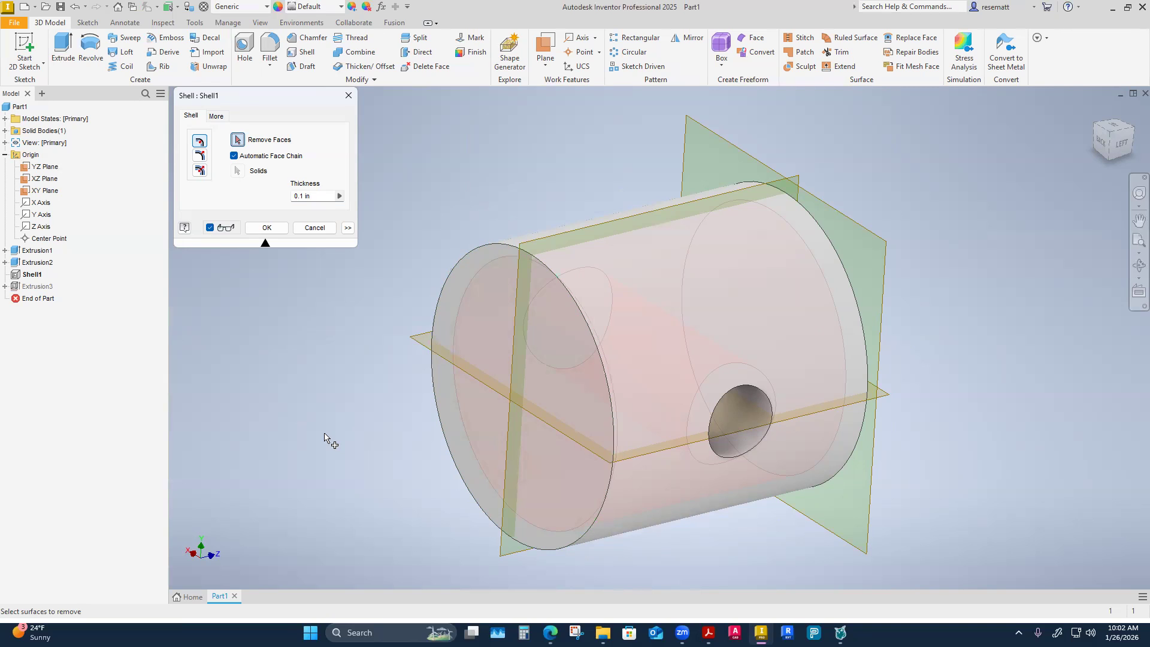
pyautogui.click(493, 338)
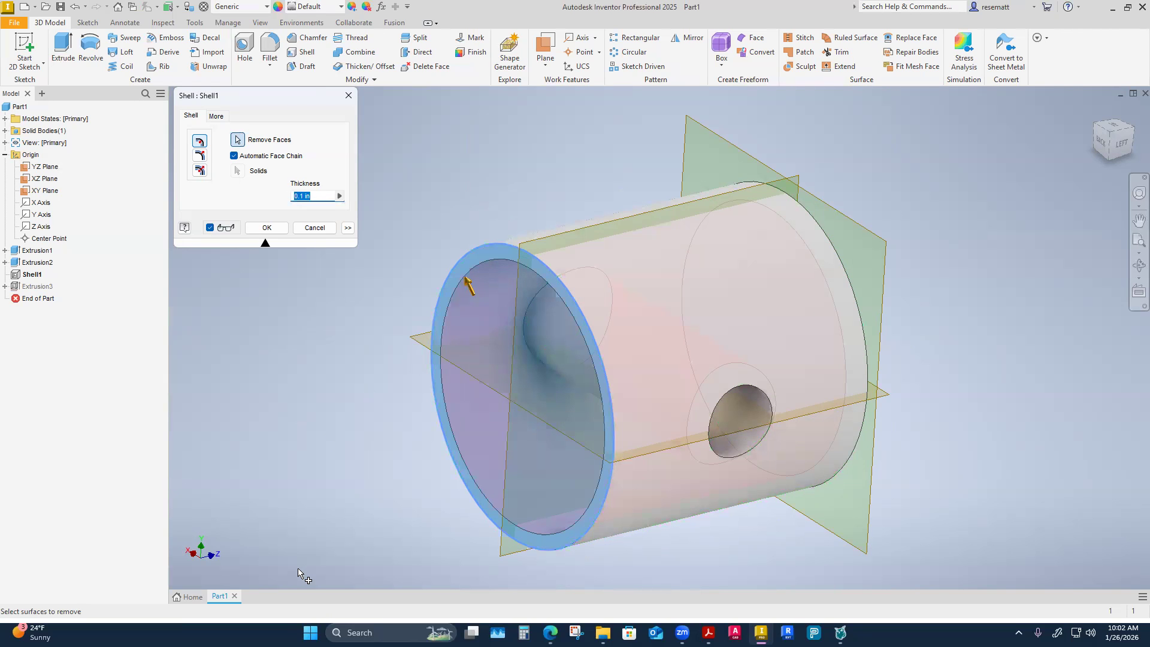
pyautogui.click(266, 228)
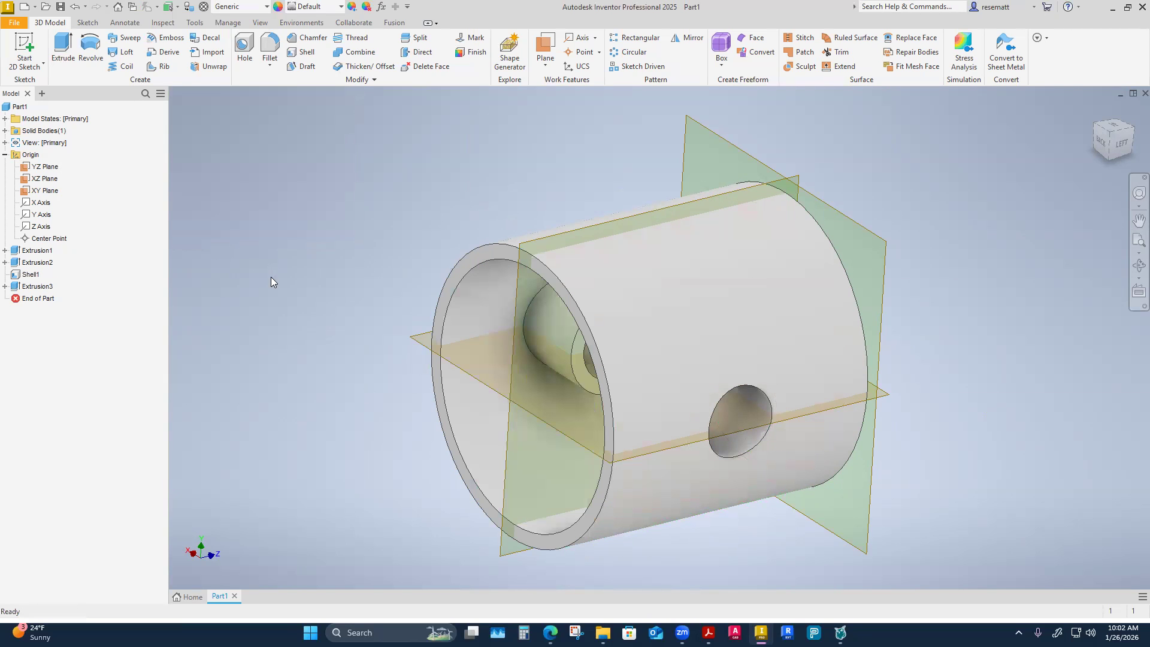
# Reopen the shell for editing, try the alternative wall directions, and apply it with the Inside direction.
pyautogui.rightClick(30, 275)
pyautogui.click(55, 321)
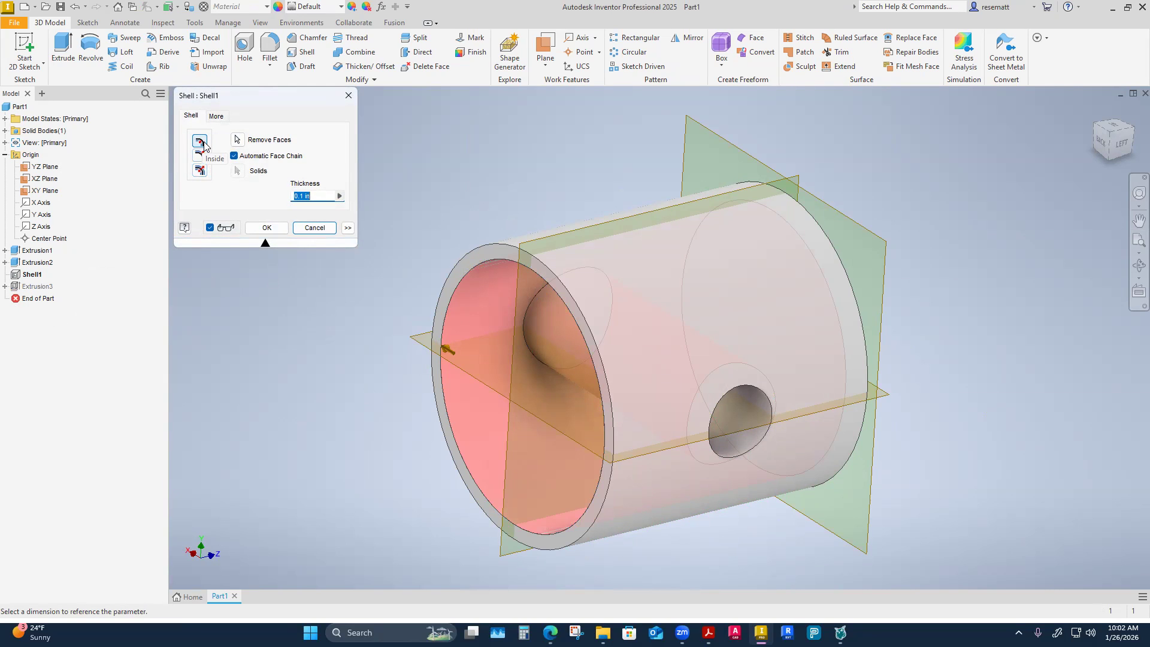
pyautogui.scroll(3, 520, 296)
pyautogui.keyDown('shift'); pyautogui.moveTo(520, 296); pyautogui.dragTo(471, 298, button='middle'); pyautogui.keyUp('shift')
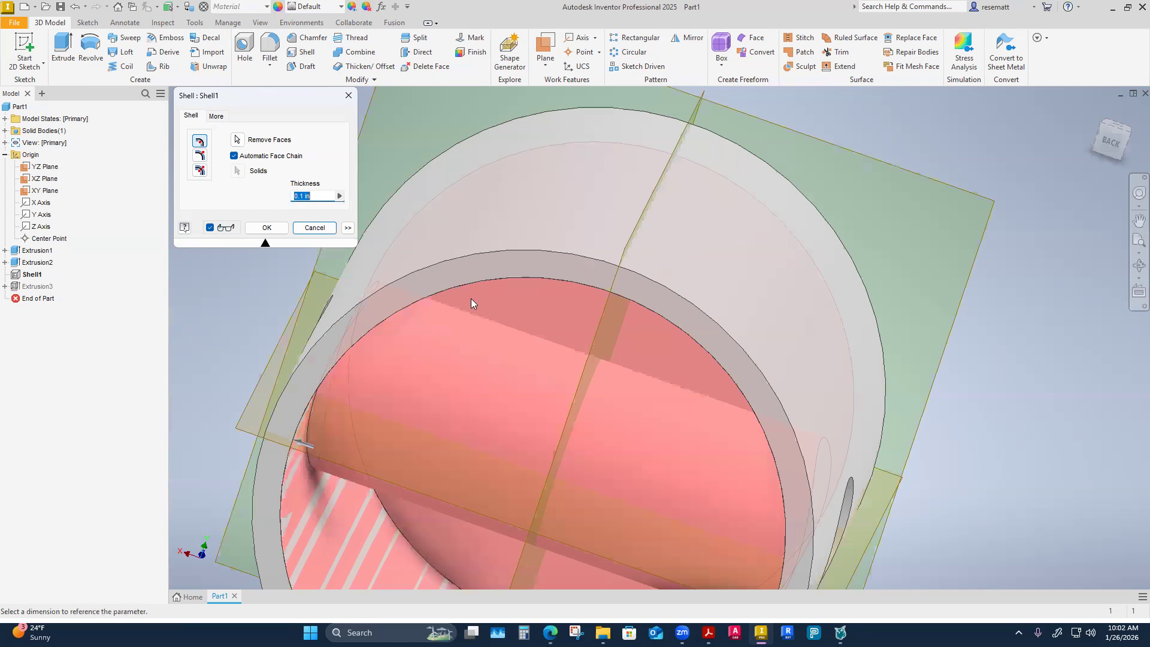
pyautogui.keyDown('shift'); pyautogui.moveTo(471, 379); pyautogui.dragTo(280, 411, button='middle'); pyautogui.keyUp('shift')
pyautogui.click(200, 155)
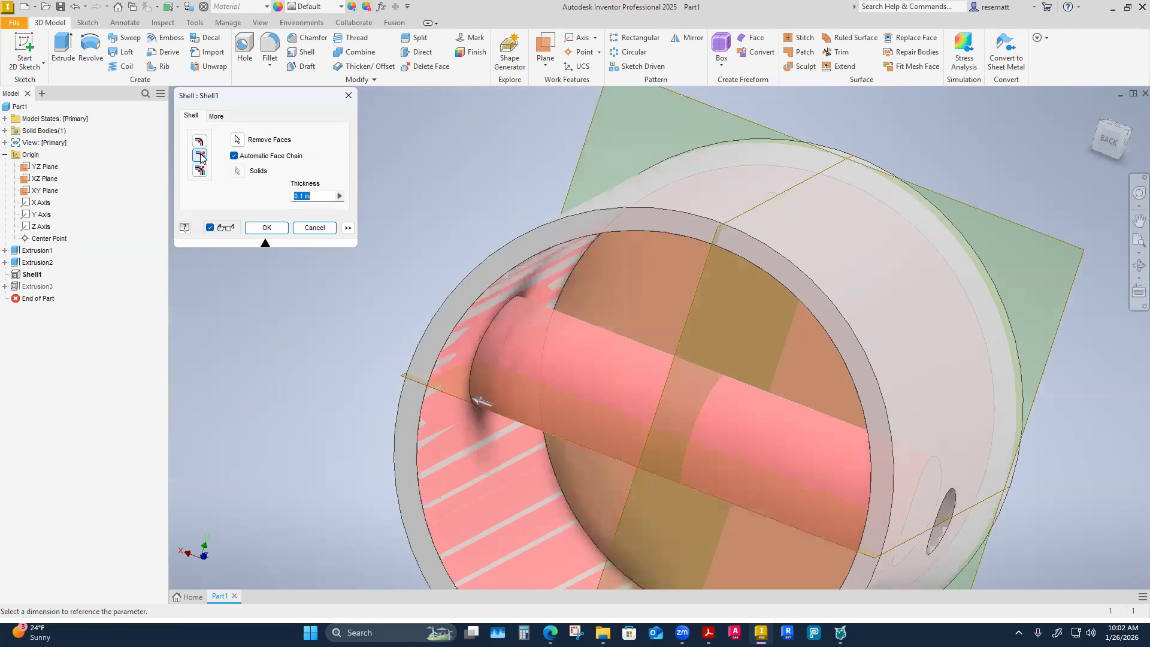
pyautogui.click(200, 171)
pyautogui.keyDown('shift'); pyautogui.moveTo(284, 289); pyautogui.dragTo(299, 317, button='middle'); pyautogui.keyUp('shift')
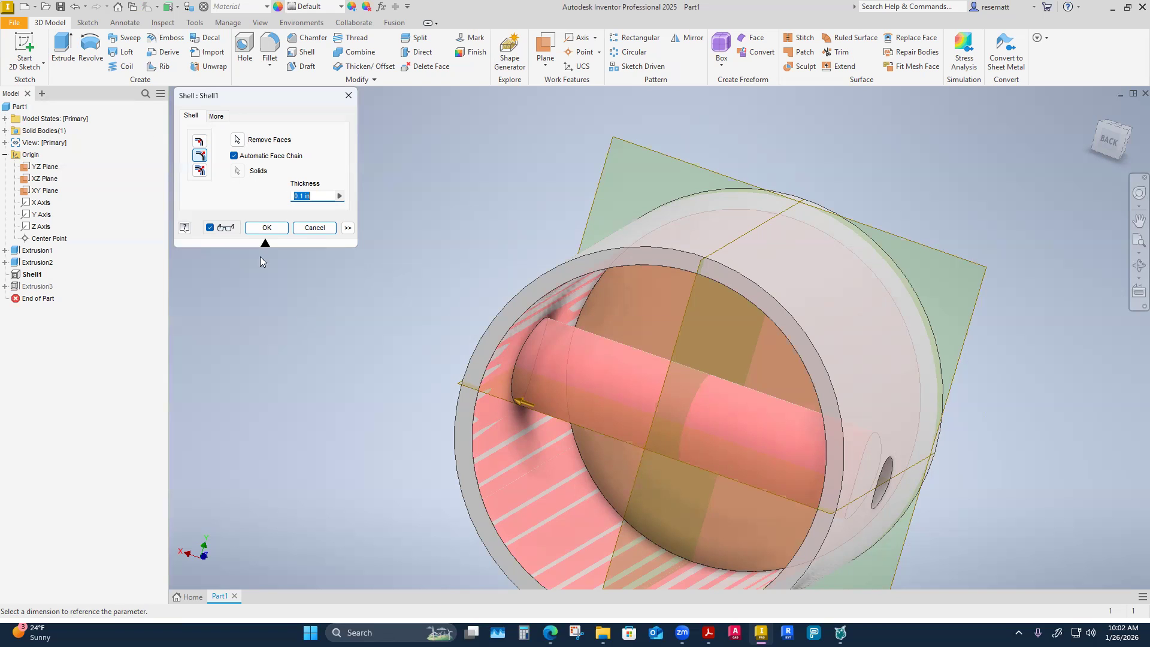
pyautogui.click(201, 143)
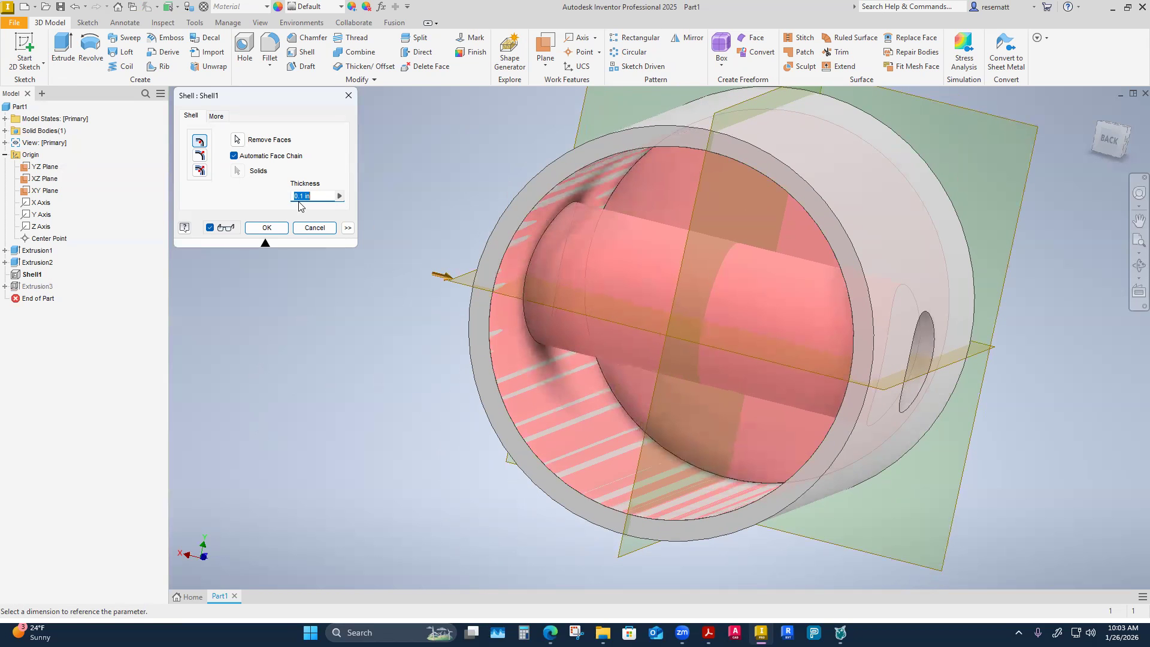
pyautogui.click(280, 230)
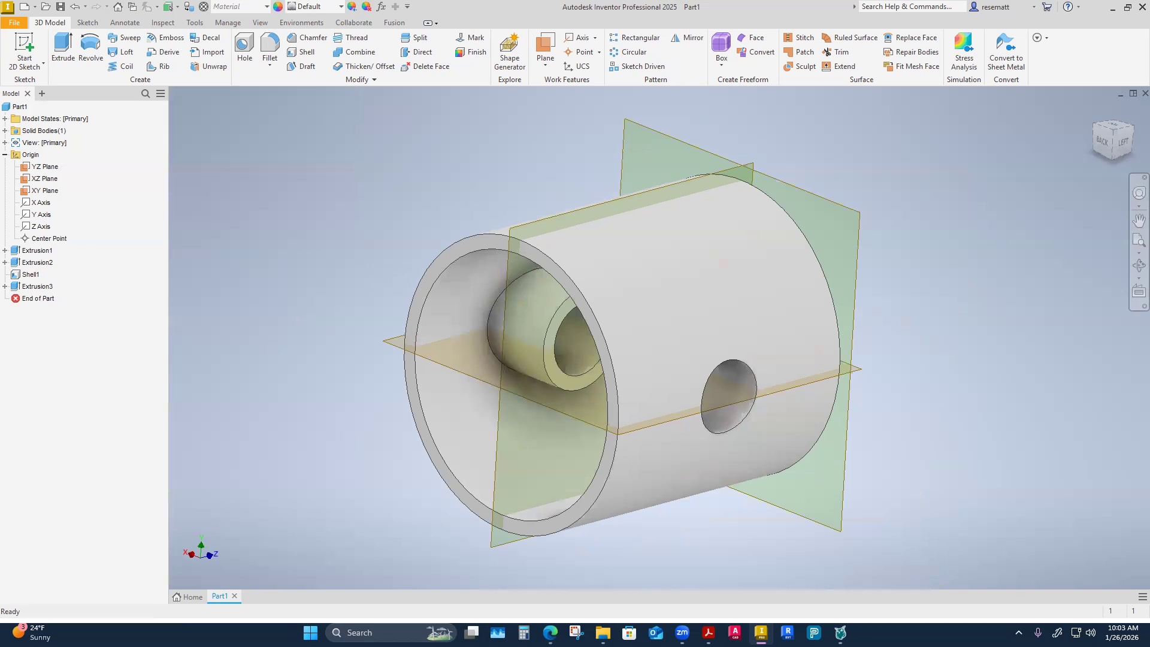
# Open the rectangle sketch of the inner tube cut for editing.
pyautogui.click(5, 286)
pyautogui.click(37, 298)
pyautogui.rightClick(37, 298)
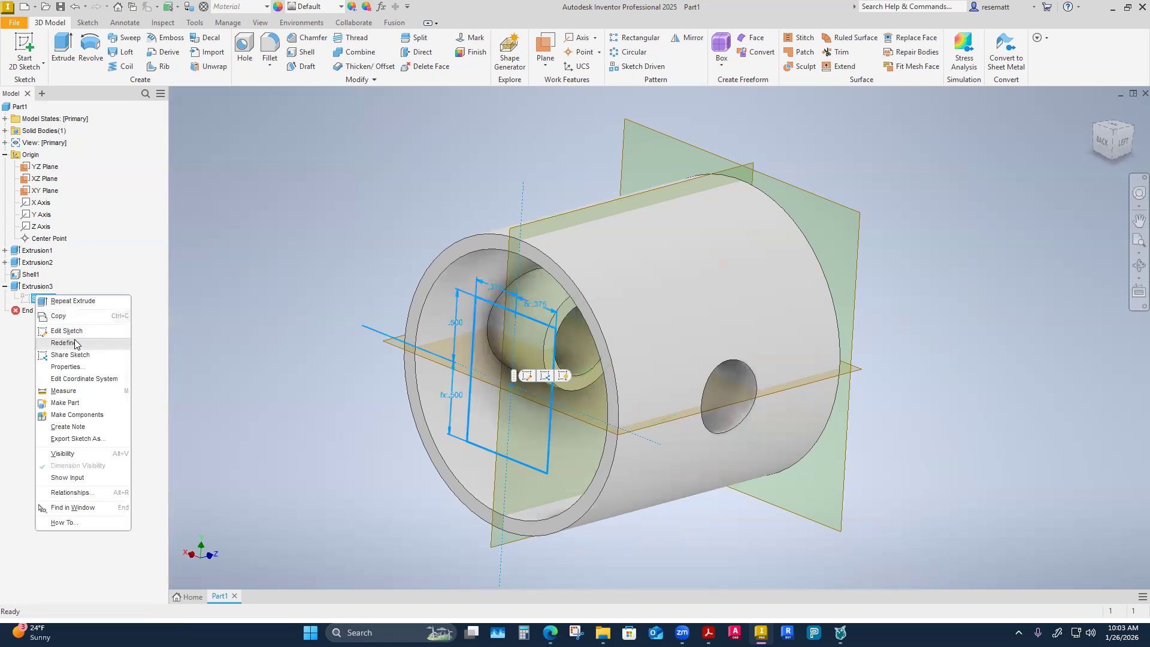
pyautogui.click(65, 340)
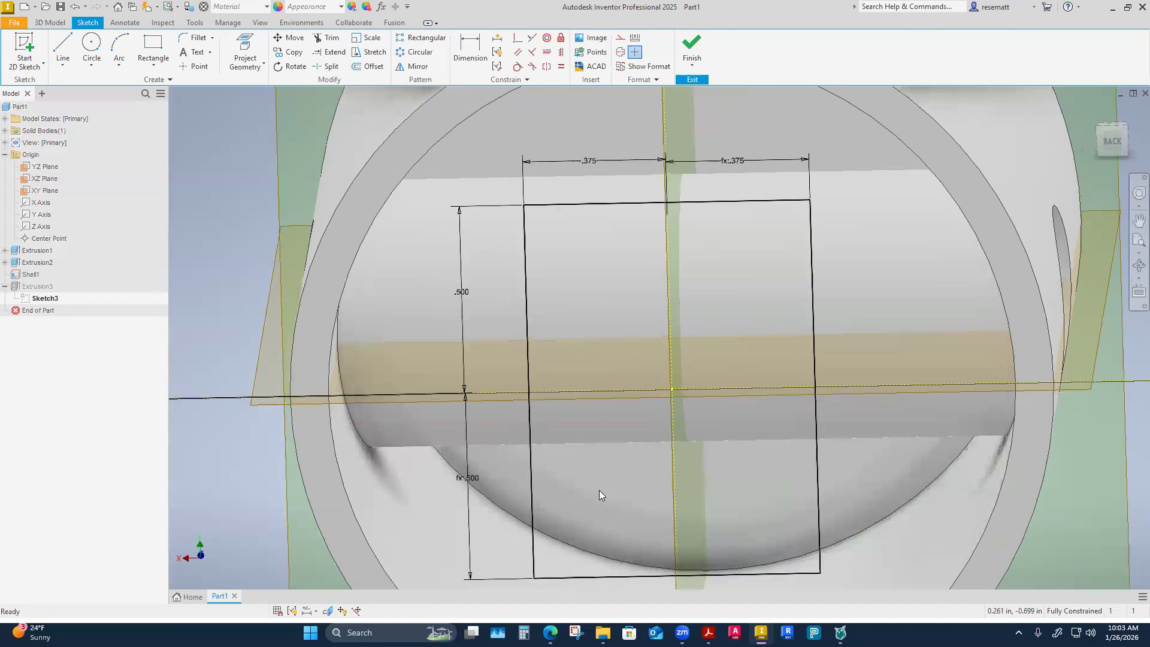
pyautogui.scroll(-2, 601, 396)
pyautogui.scroll(1, 624, 384)
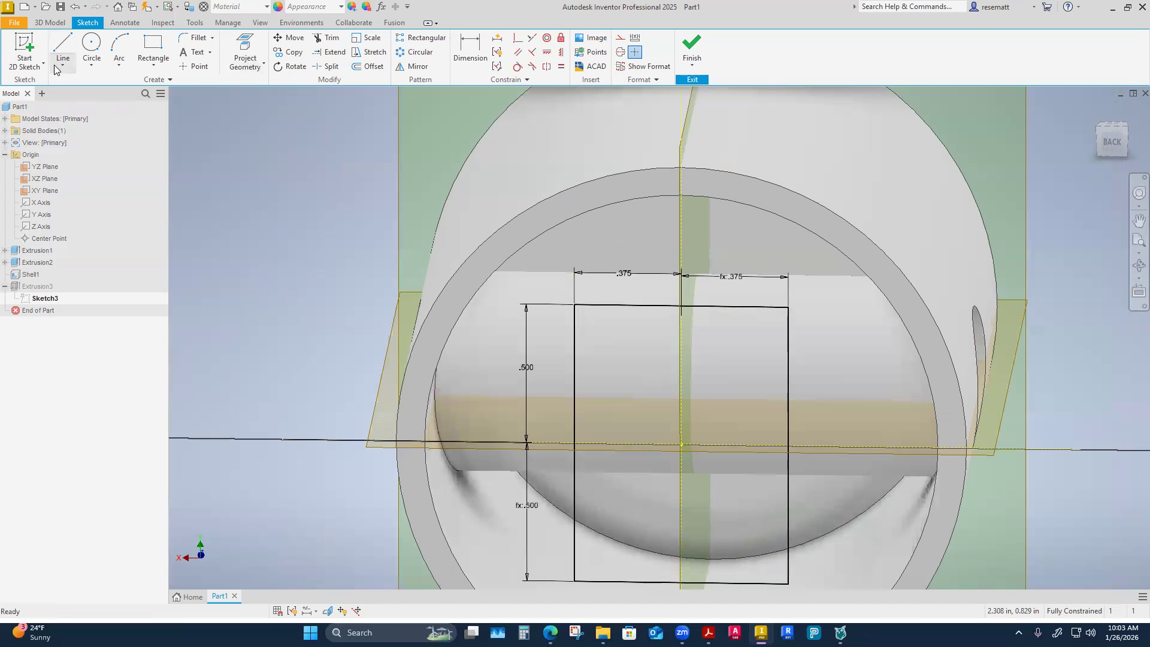
# Draw a vertical line from the midpoint of the rectangle's upper edge down along the YZ plane line.
pyautogui.click(63, 48)
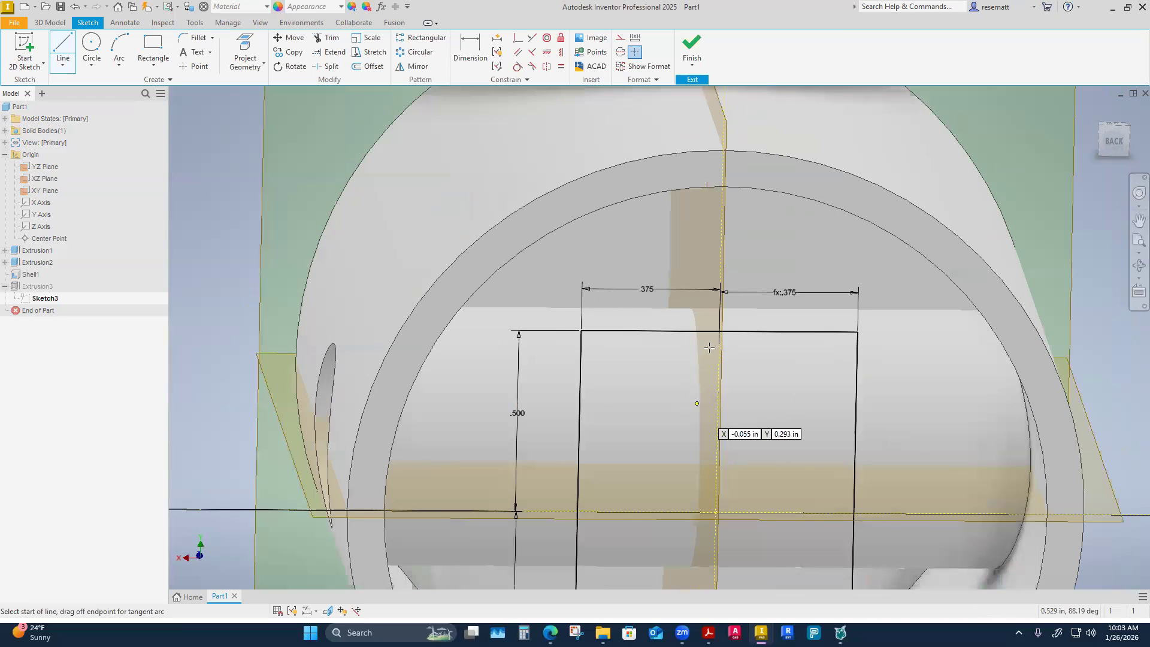
pyautogui.click(719, 331)
pyautogui.click(698, 533)
pyautogui.rightClick(698, 533)
pyautogui.click(738, 533)
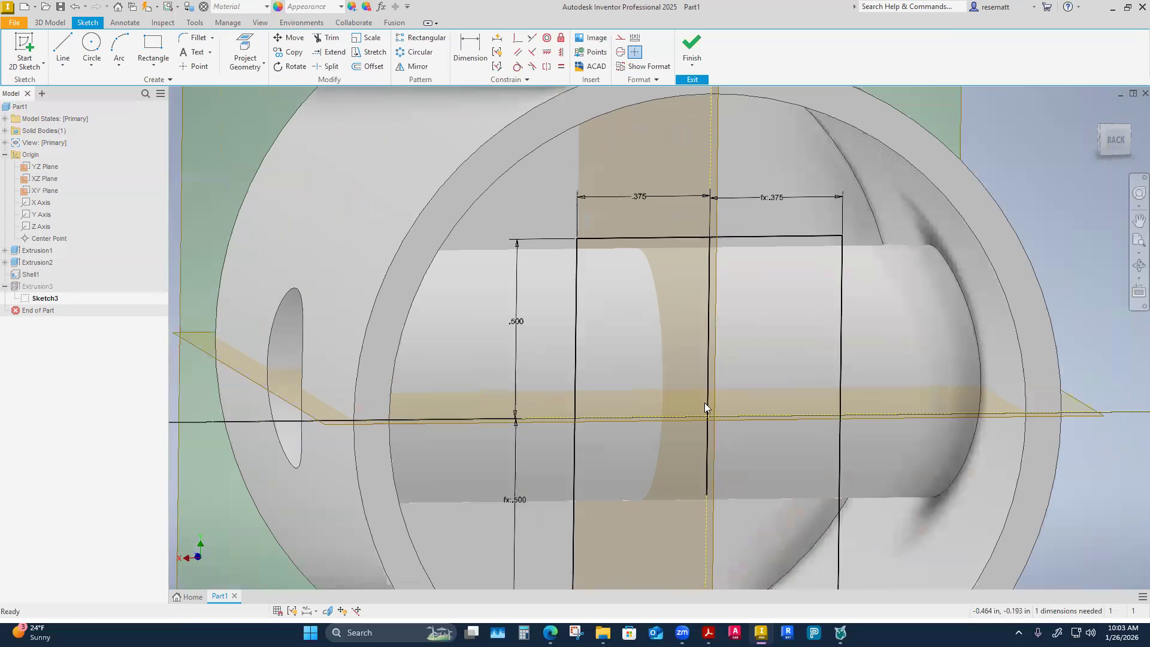
pyautogui.click(714, 361)
pyautogui.press('Escape')
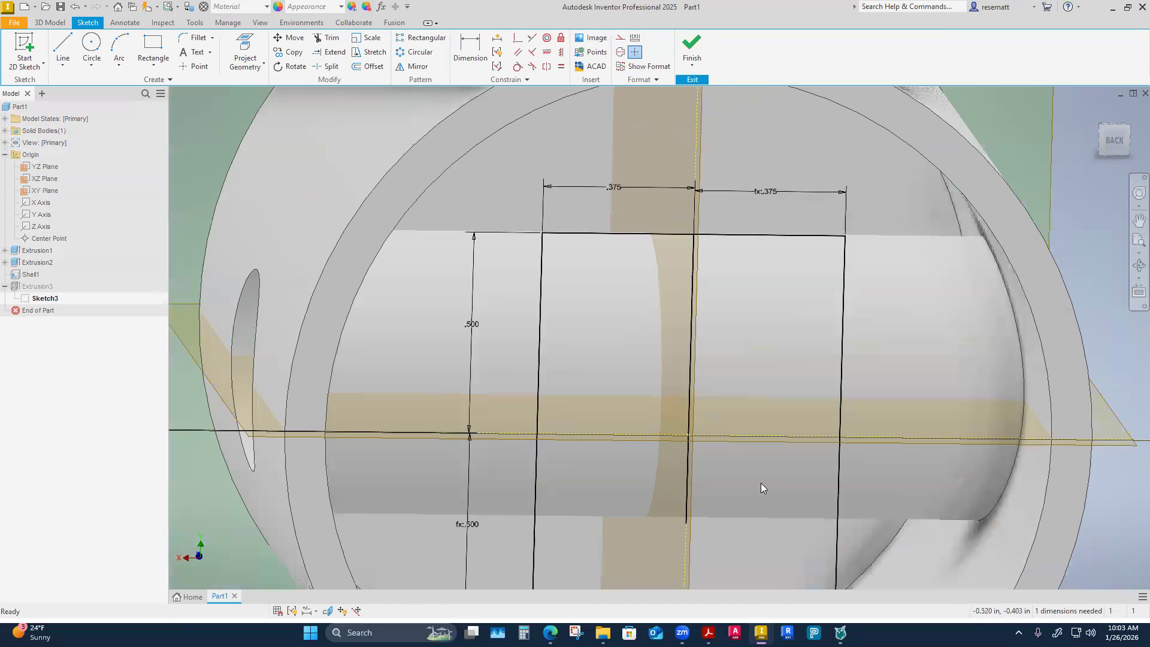
# Use Select Other on the new vertical line to choose the second overlapping sketch curve.
pyautogui.click(690, 374)
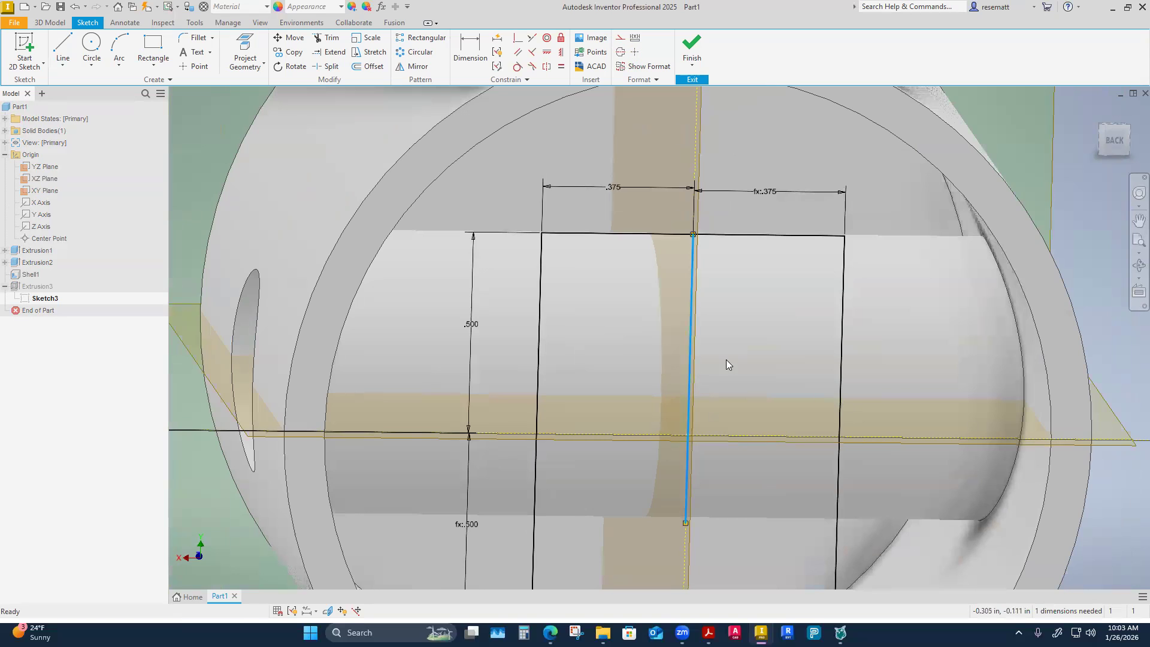
pyautogui.click(696, 143)
pyautogui.click(751, 170)
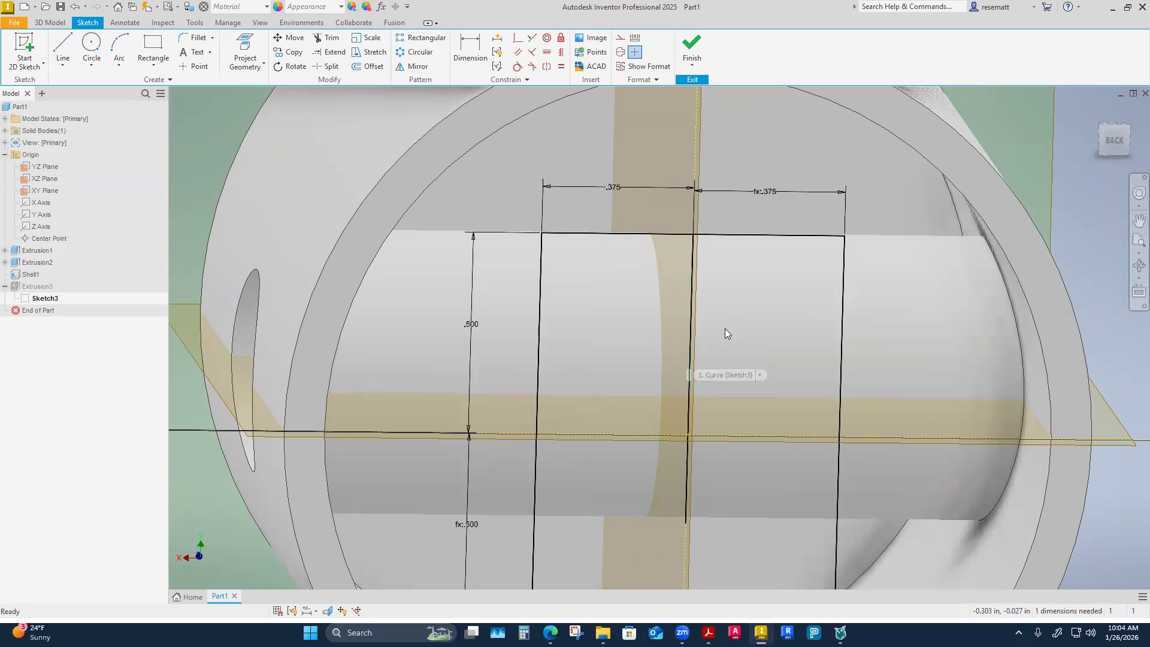
pyautogui.rightClick(688, 346)
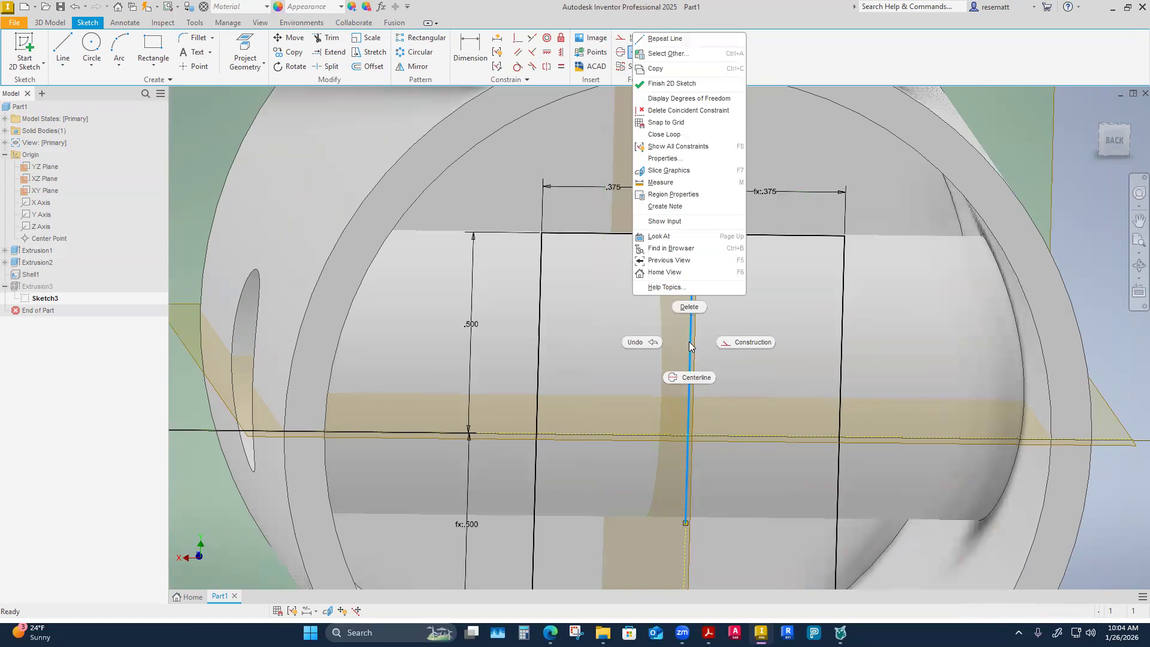
pyautogui.click(667, 54)
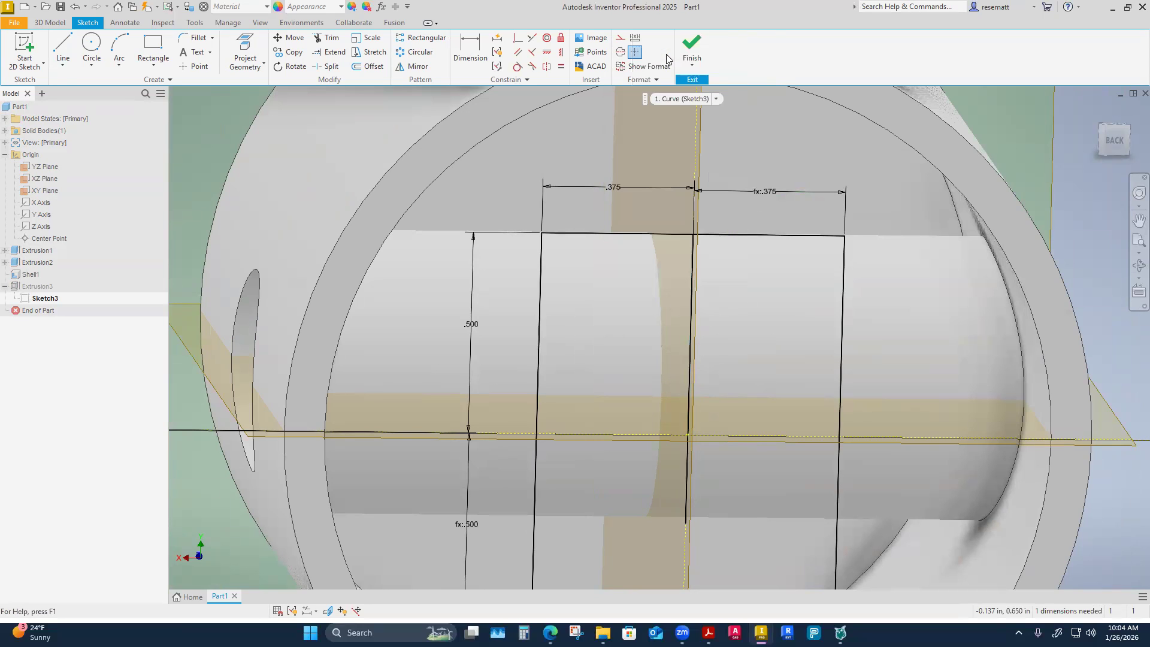
pyautogui.click(717, 100)
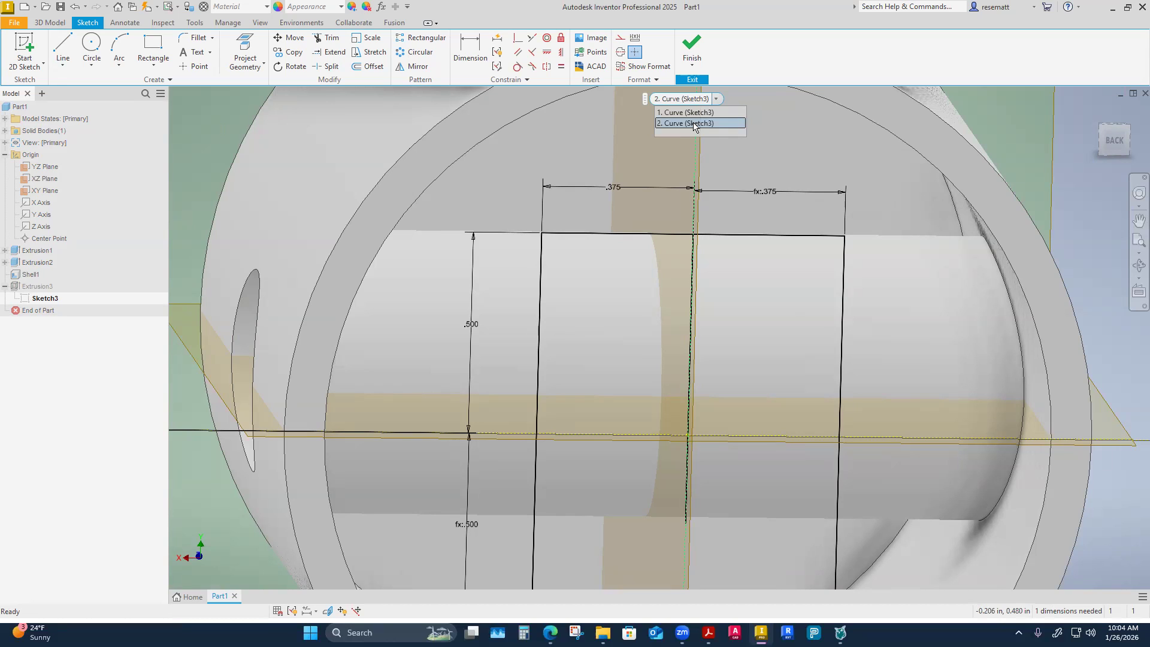
pyautogui.click(694, 124)
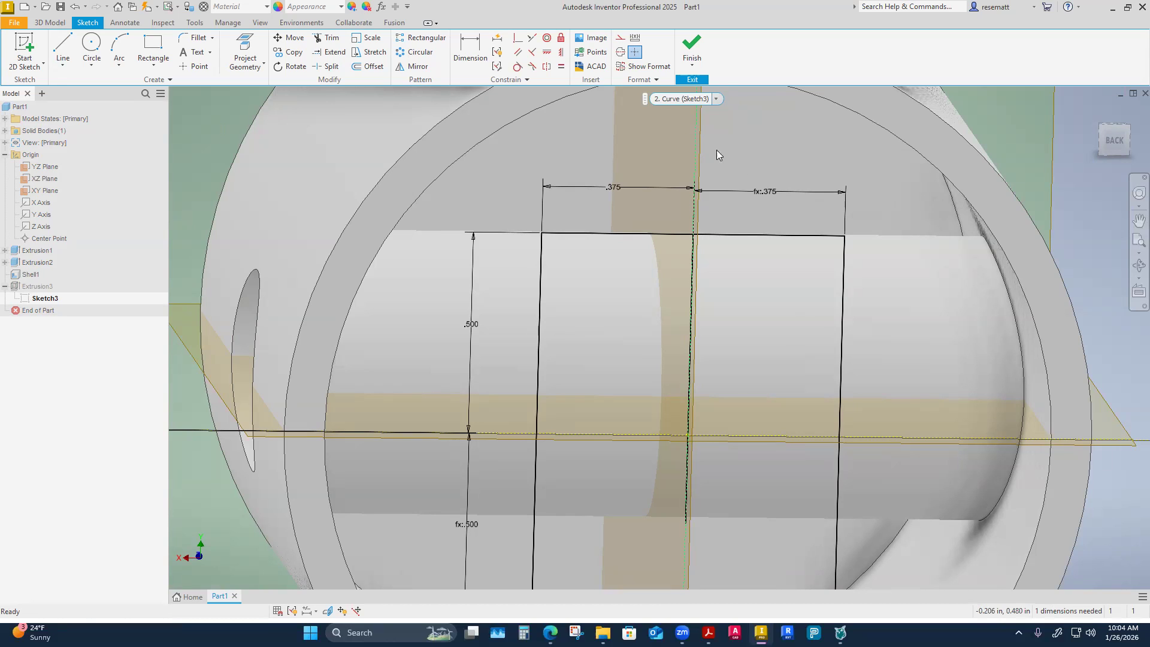
# Use Select Other on the vertical line again to choose the YZ Plane behind it.
pyautogui.rightClick(691, 347)
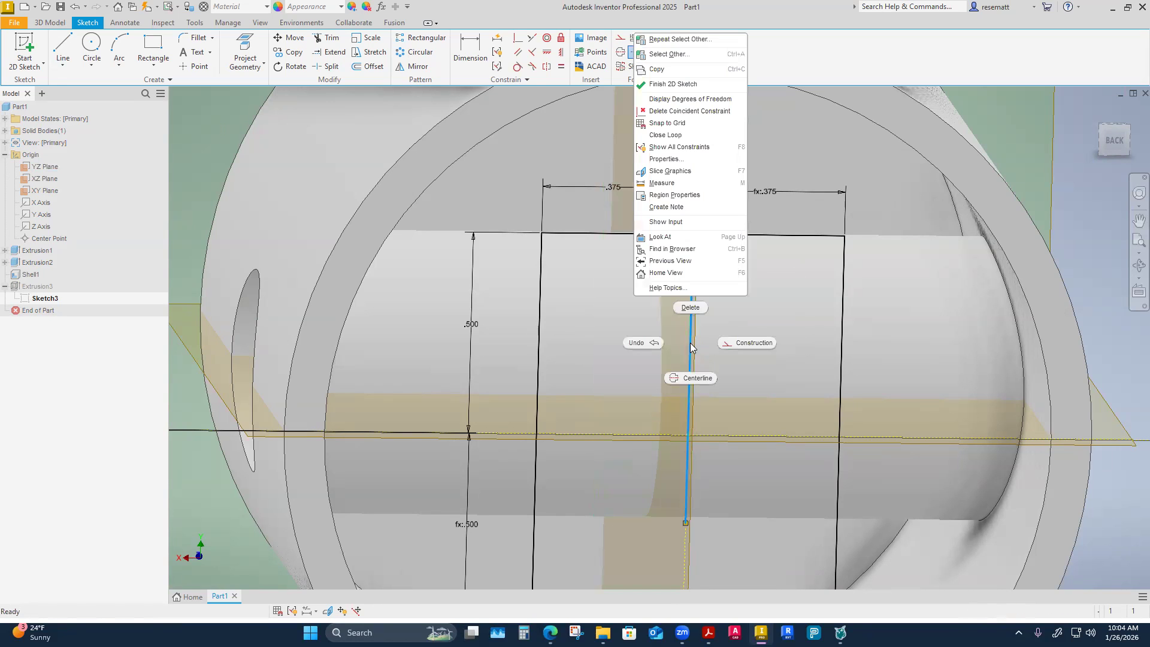
pyautogui.click(663, 55)
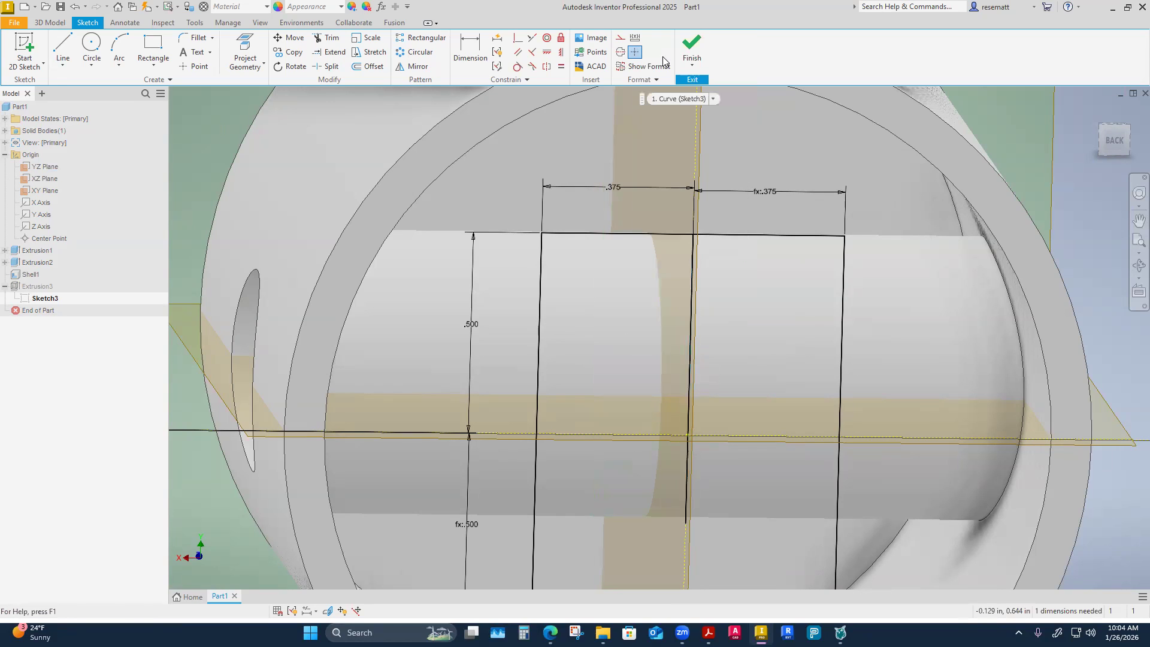
pyautogui.click(713, 100)
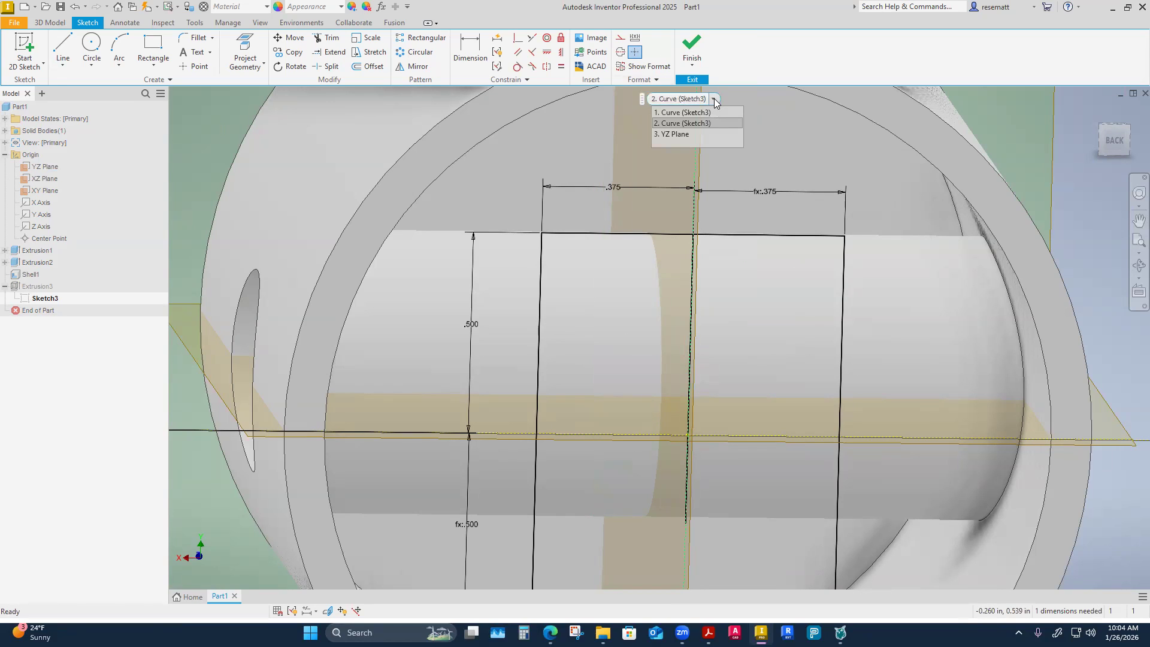
pyautogui.click(669, 134)
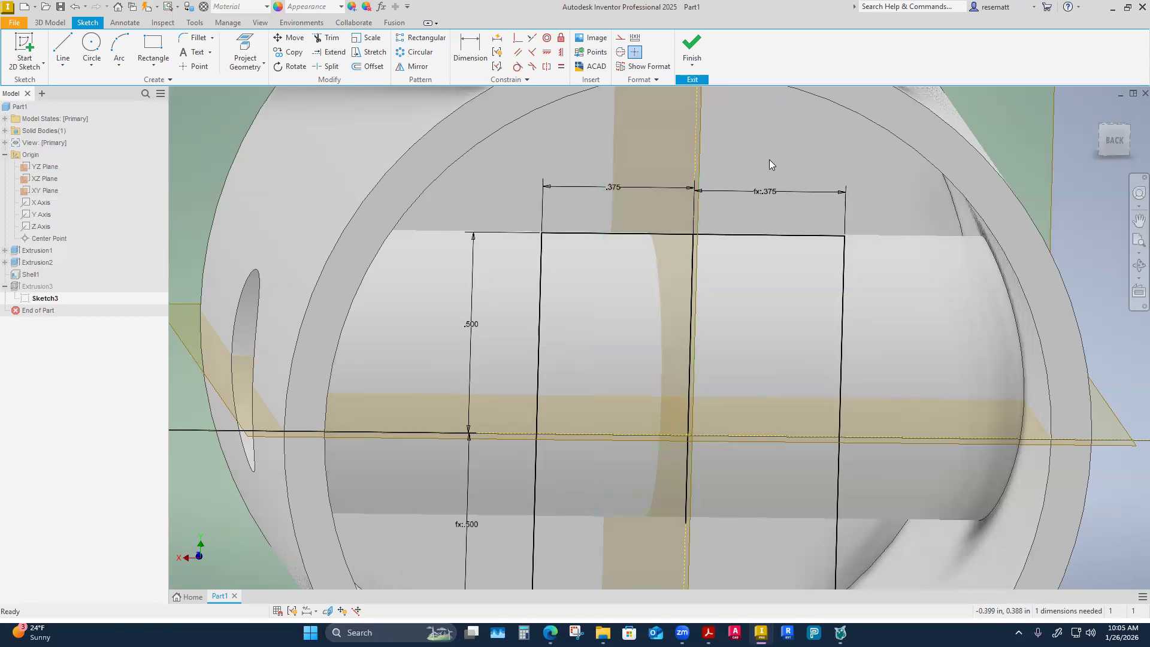
# Examine the context options offered for the vertical line and for the rectangle's upper edge.
pyautogui.moveTo(769, 159)
pyautogui.keyDown('shift'); pyautogui.mouseDown(button='middle')
pyautogui.moveTo(1064, 402)
pyautogui.moveTo(1051, 402)
pyautogui.mouseUp(button='middle'); pyautogui.keyUp('shift')
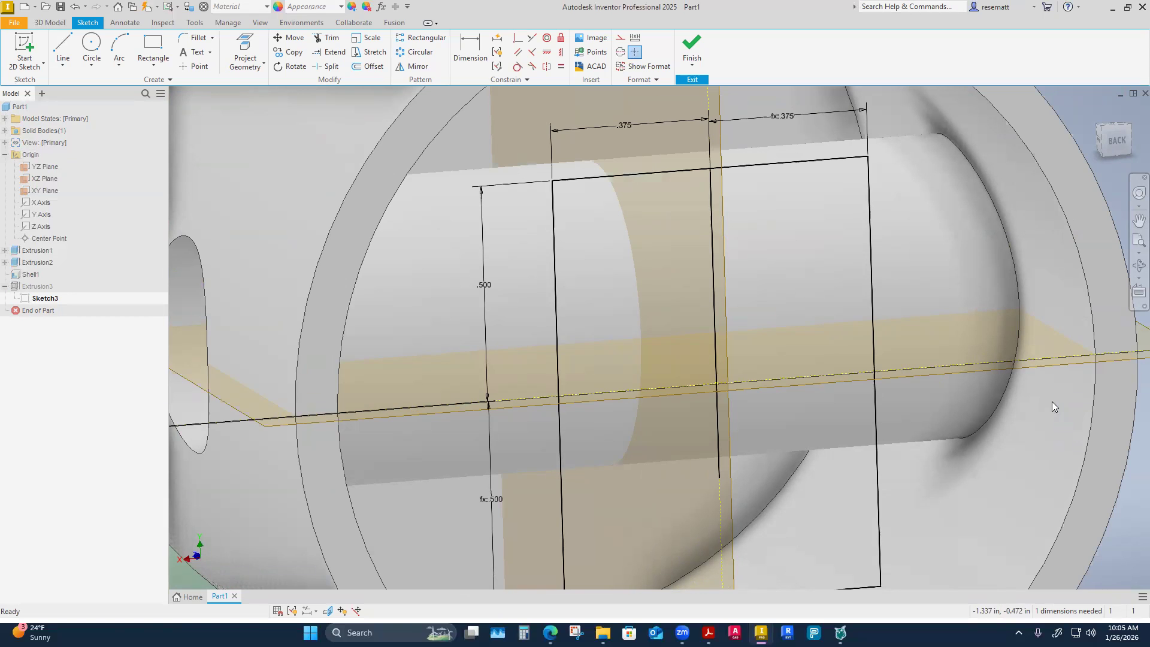
pyautogui.click(713, 300)
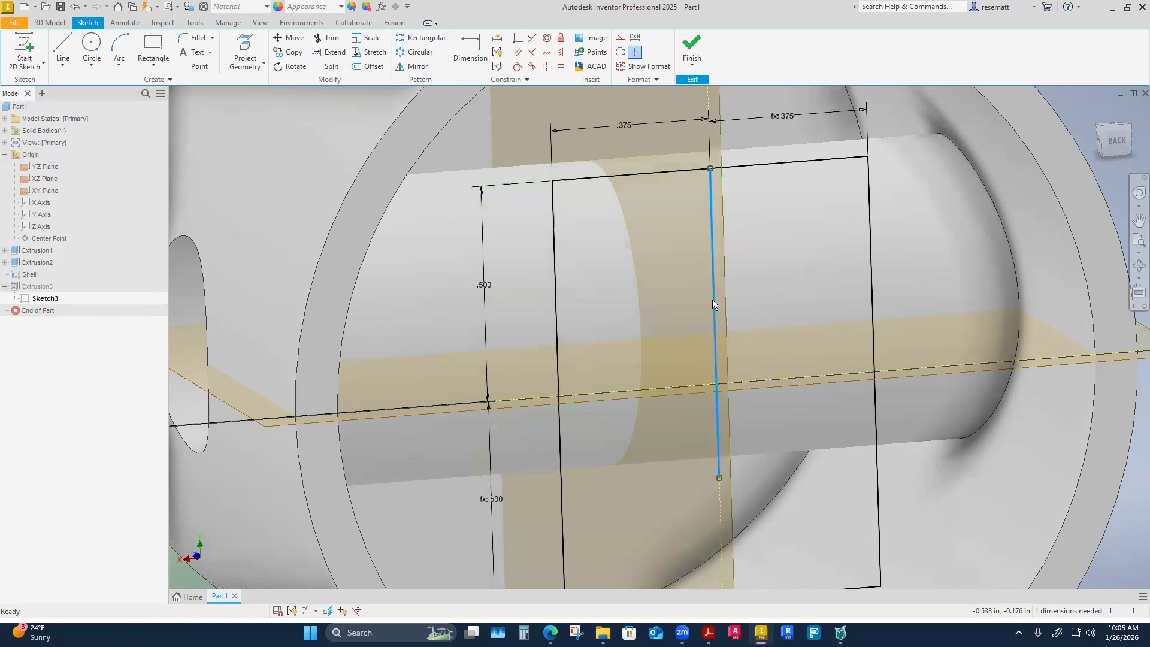
pyautogui.rightClick(683, 301)
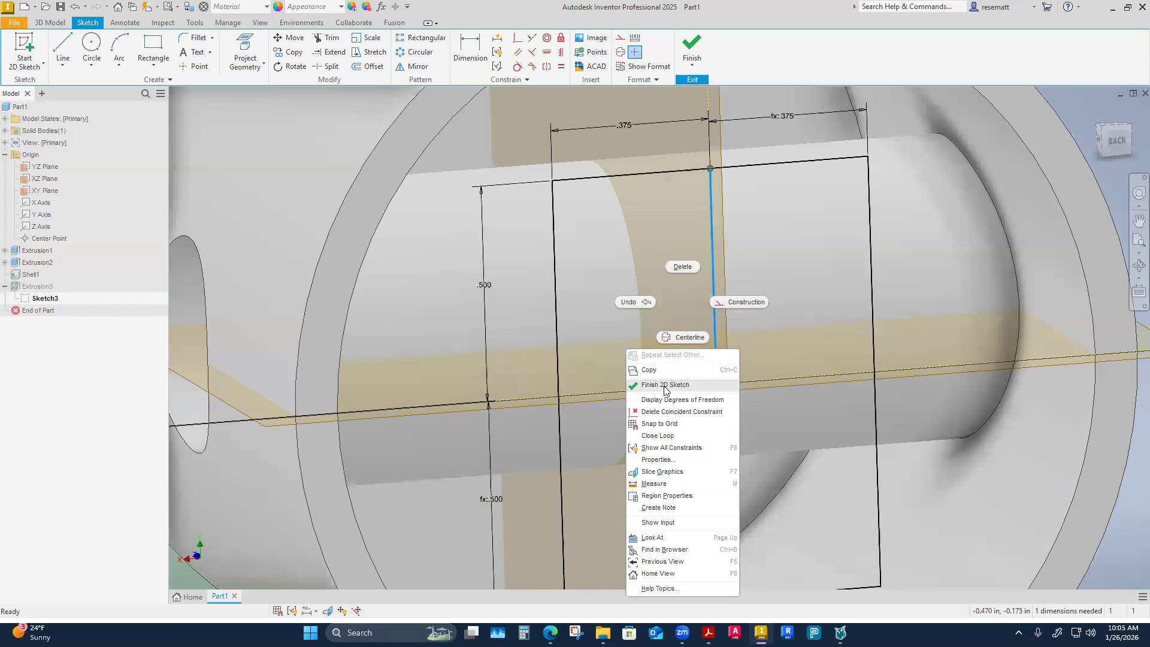
pyautogui.click(682, 412)
pyautogui.click(809, 270)
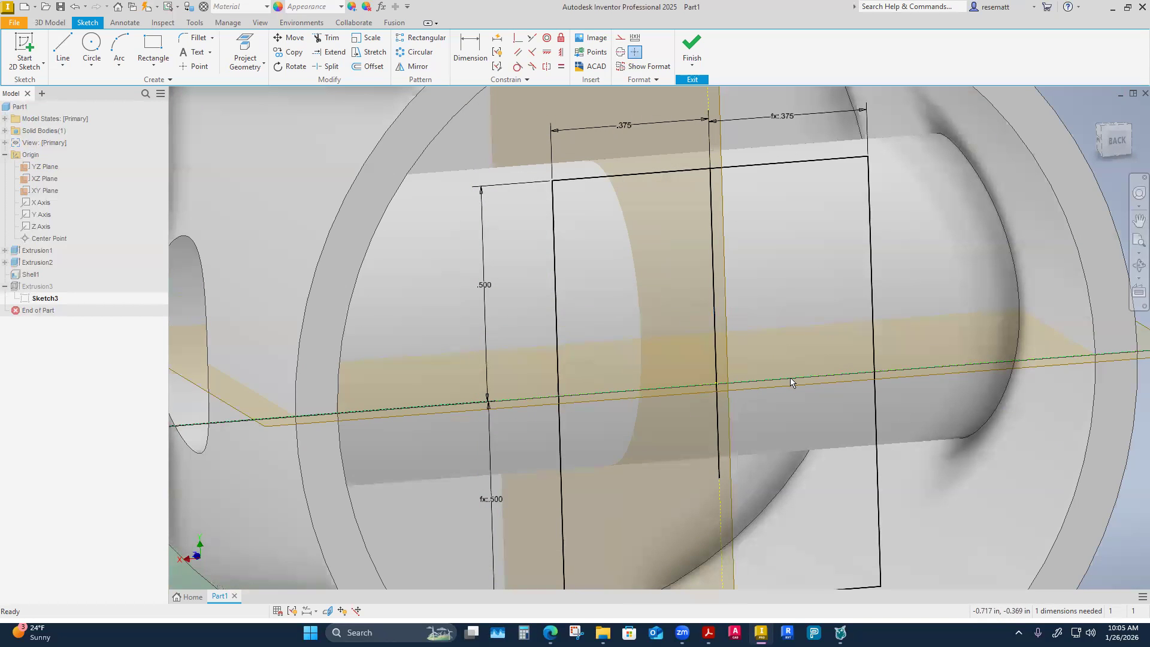
pyautogui.rightClick(797, 160)
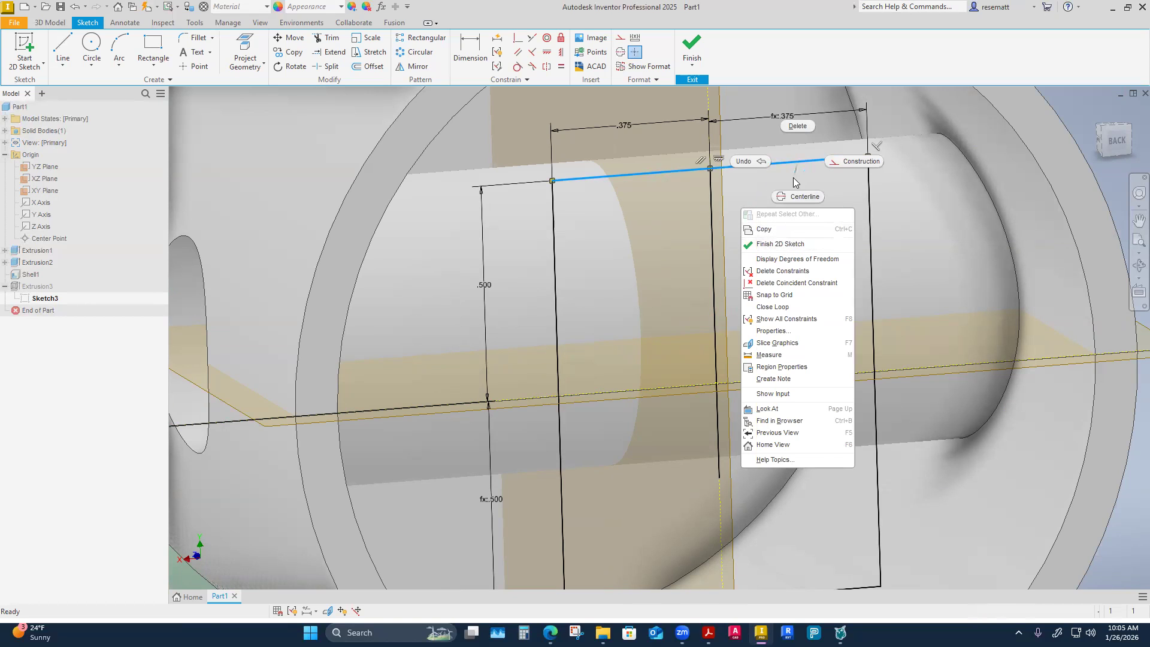
pyautogui.click(793, 177)
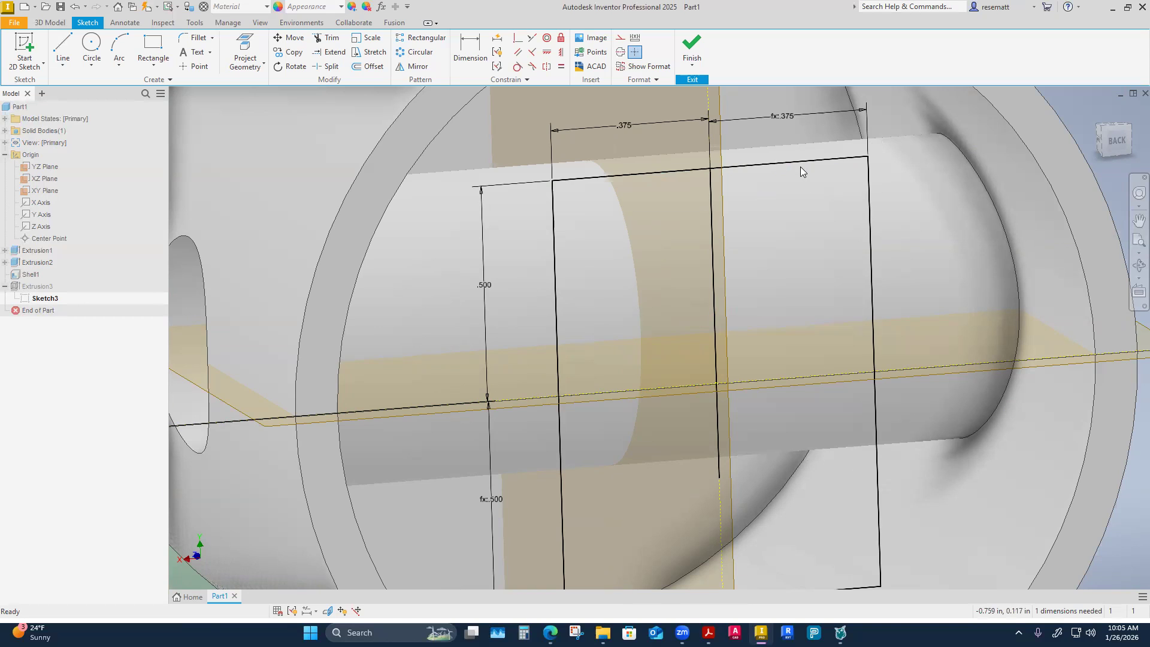
# Delete the vertical line drawn down through the middle of the rectangle and finish the sketch.
pyautogui.click(711, 259)
pyautogui.press('Delete')
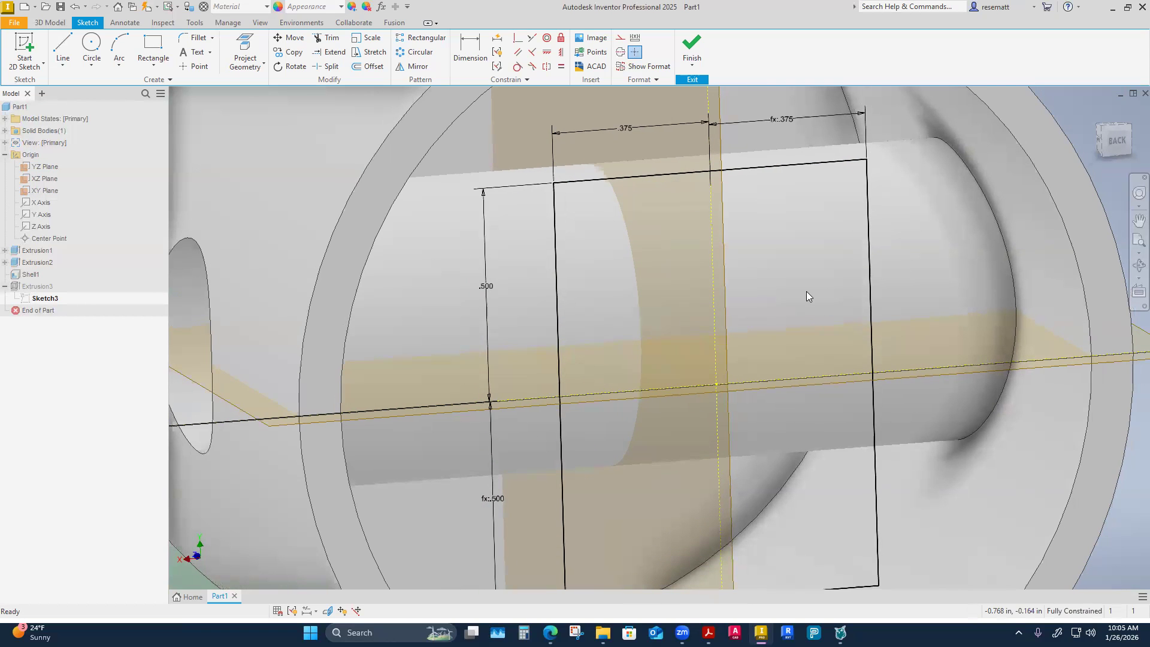
pyautogui.click(692, 43)
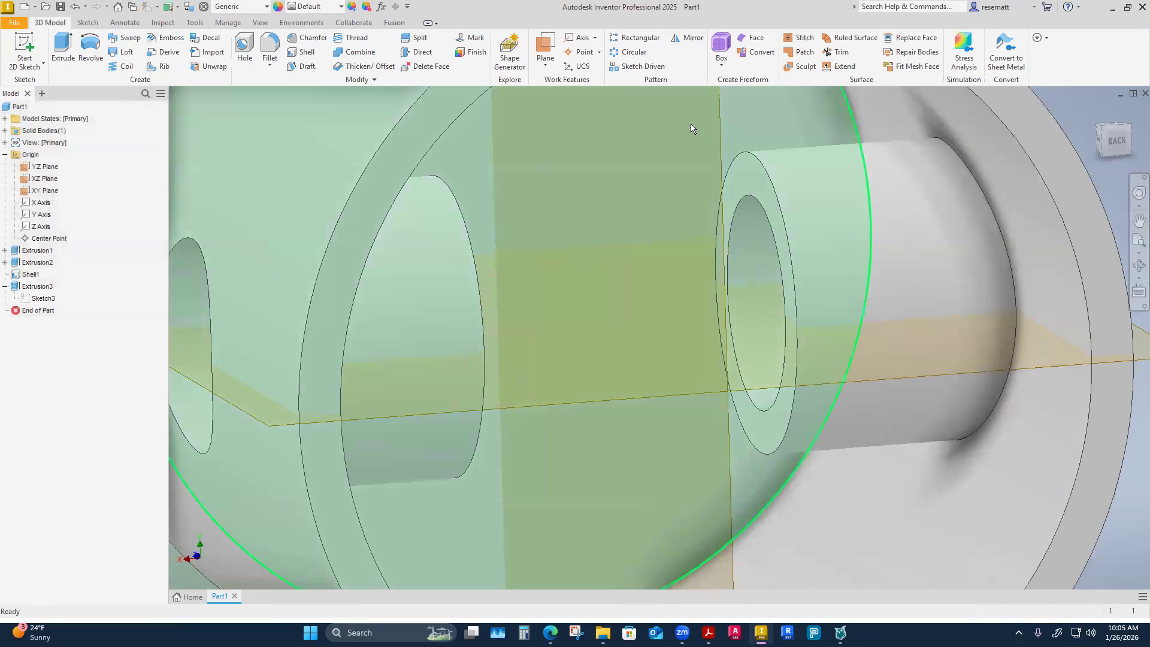
pyautogui.scroll(-5, 528, 114)
pyautogui.keyDown('shift'); pyautogui.moveTo(574, 426); pyautogui.dragTo(344, 346, button='middle'); pyautogui.keyUp('shift')
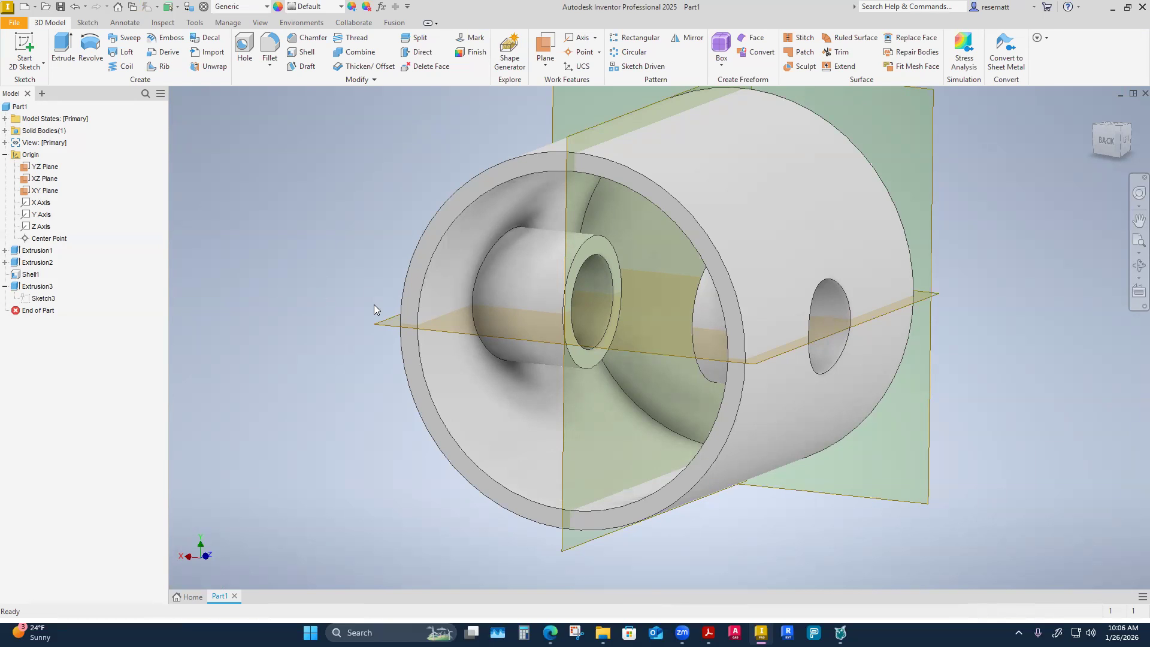
# Save the part in the 3-Week 3 folder as CADD1122-Ch6Exercise-Part1InClass.
pyautogui.click(60, 7)
pyautogui.click(693, 224)
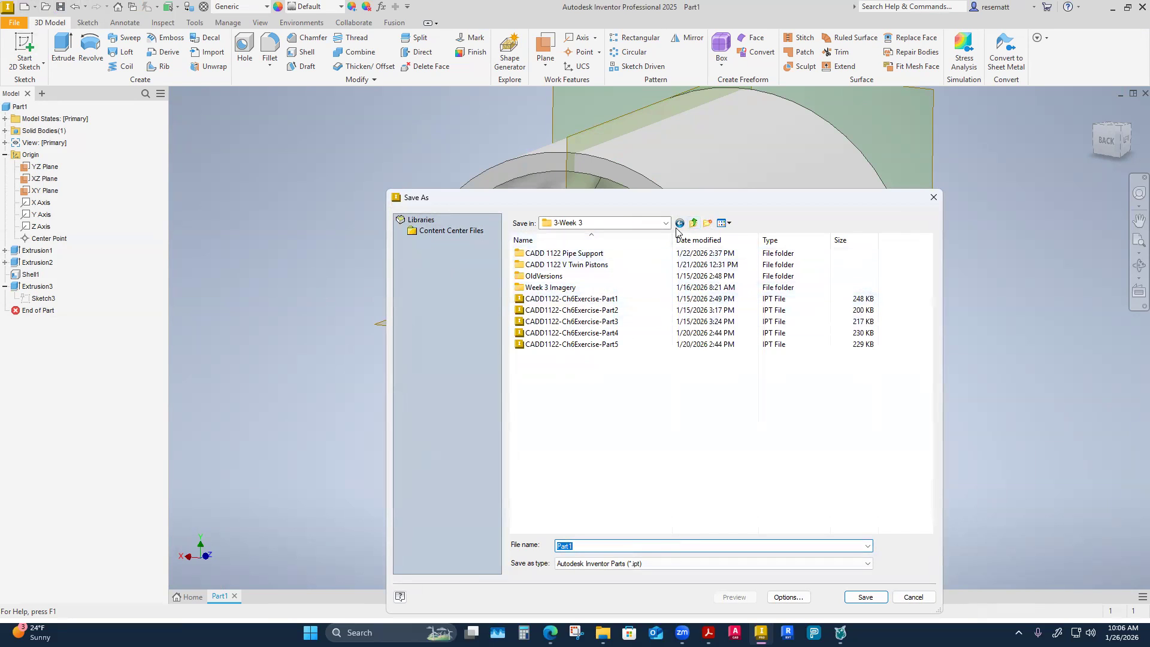
pyautogui.click(693, 223)
pyautogui.doubleClick(549, 310)
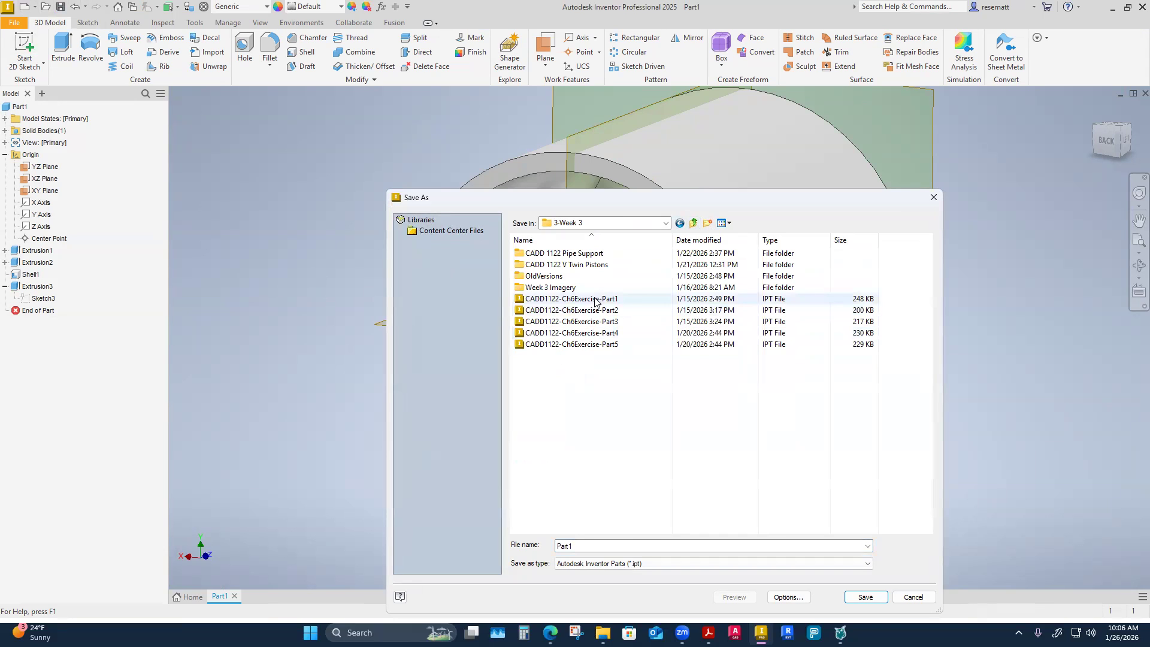
pyautogui.click(595, 302)
pyautogui.click(651, 546)
pyautogui.click(653, 546)
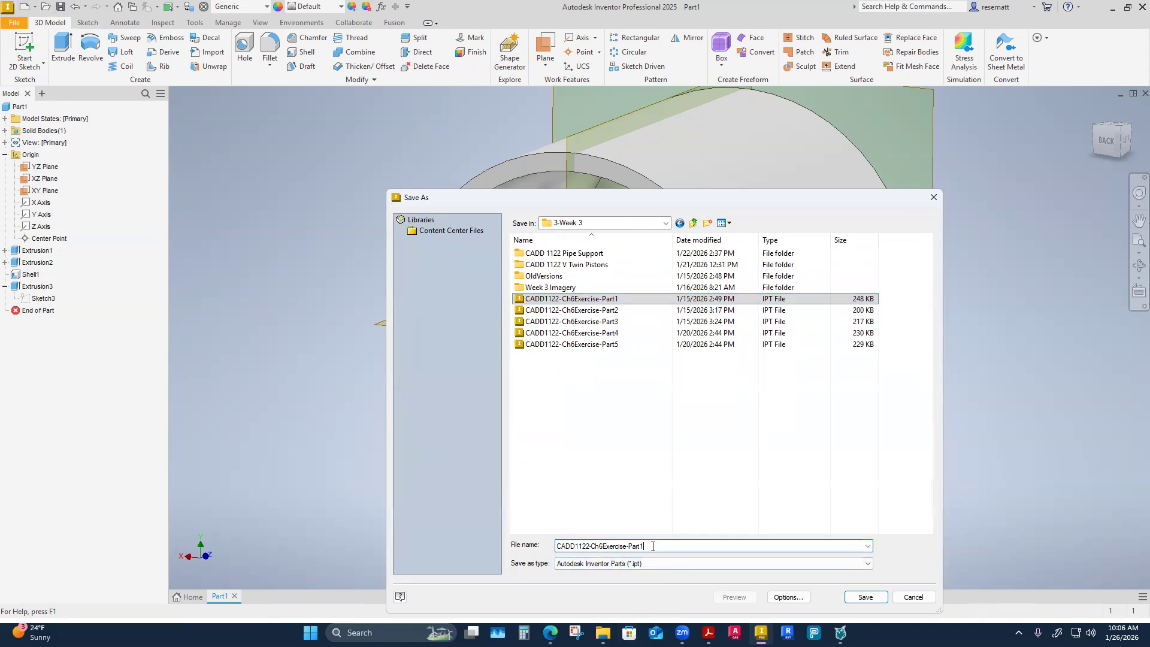
pyautogui.write('InClass')
pyautogui.click(869, 598)
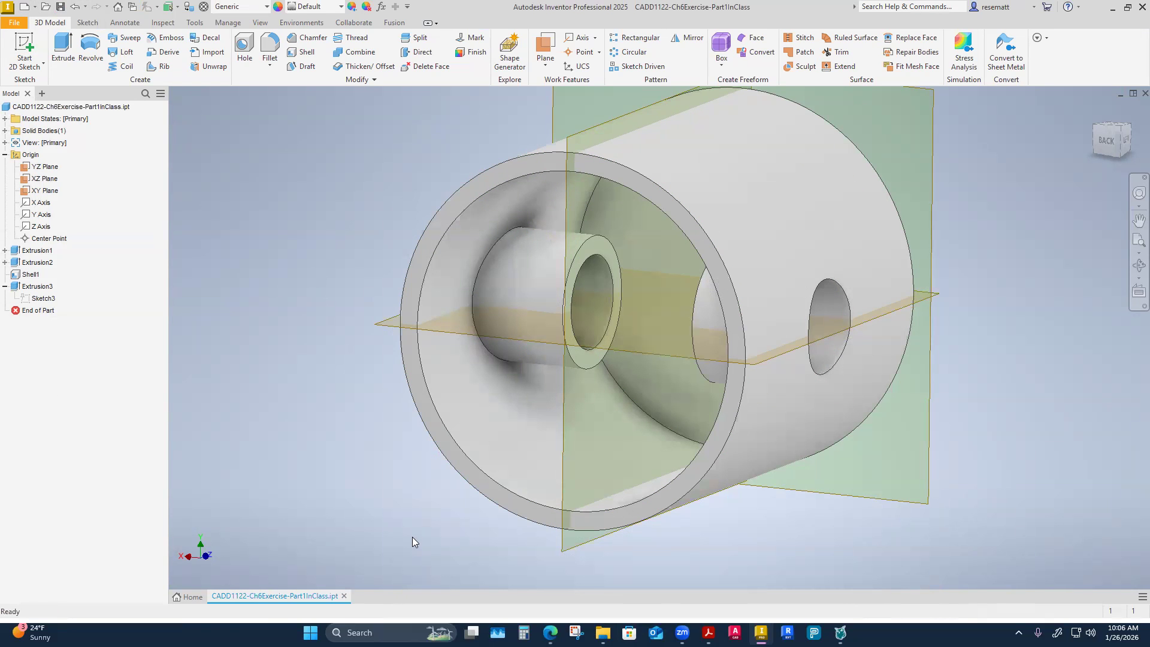
# Create a new part from the English Standard (in).ipt template.
pyautogui.click(190, 598)
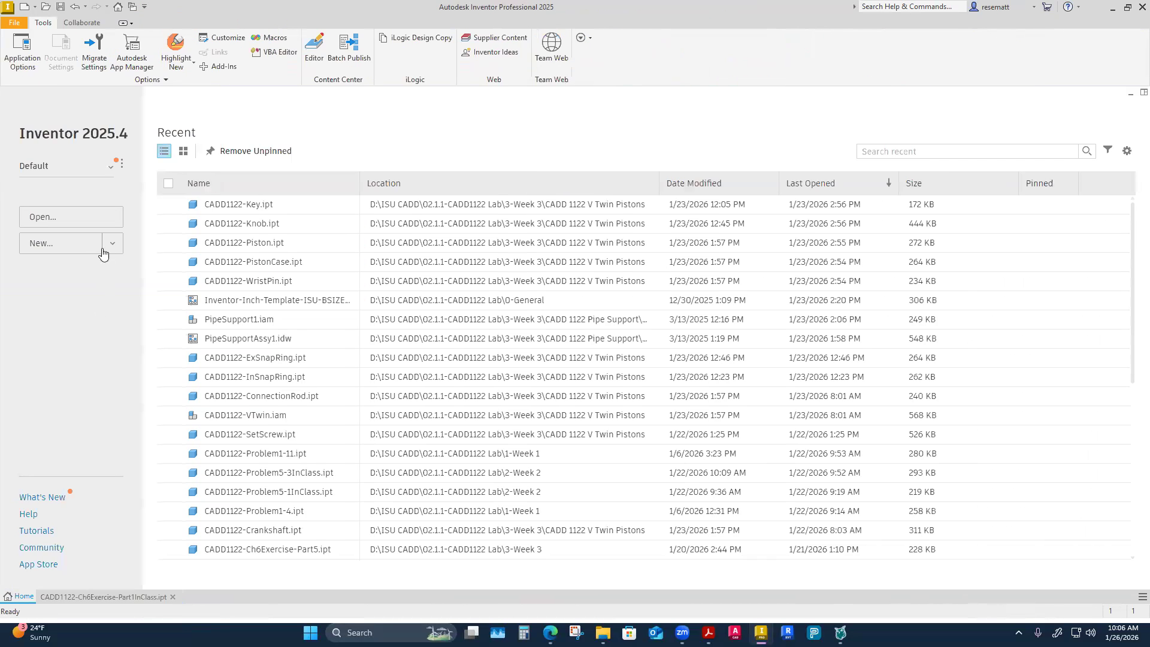
pyautogui.click(108, 245)
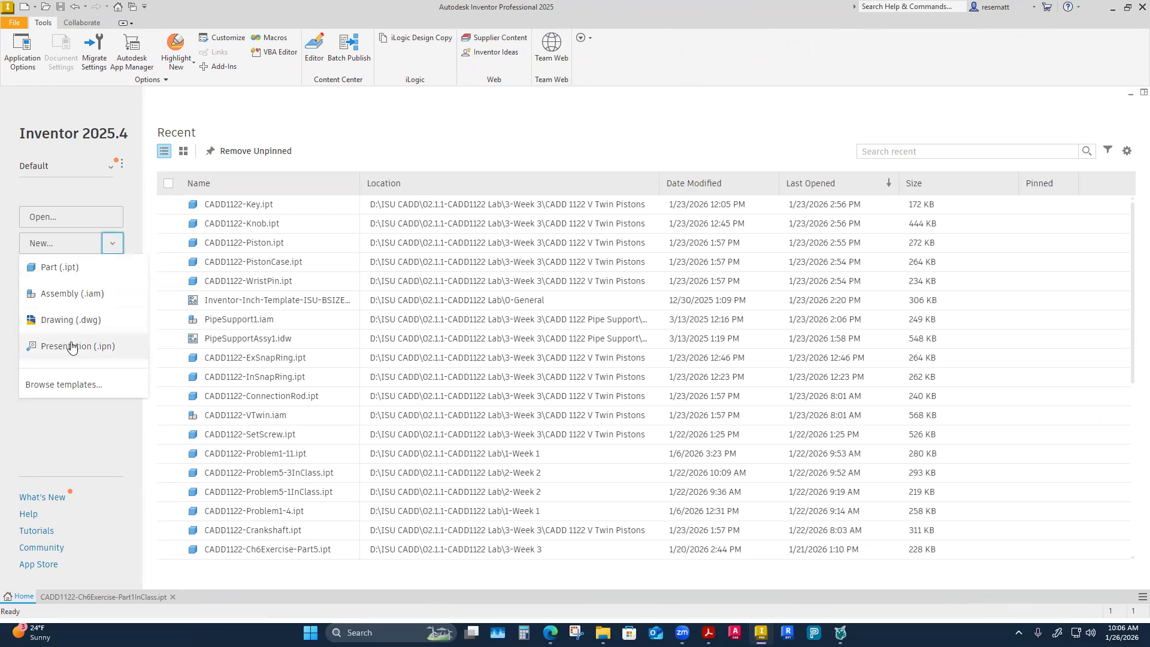
pyautogui.click(75, 387)
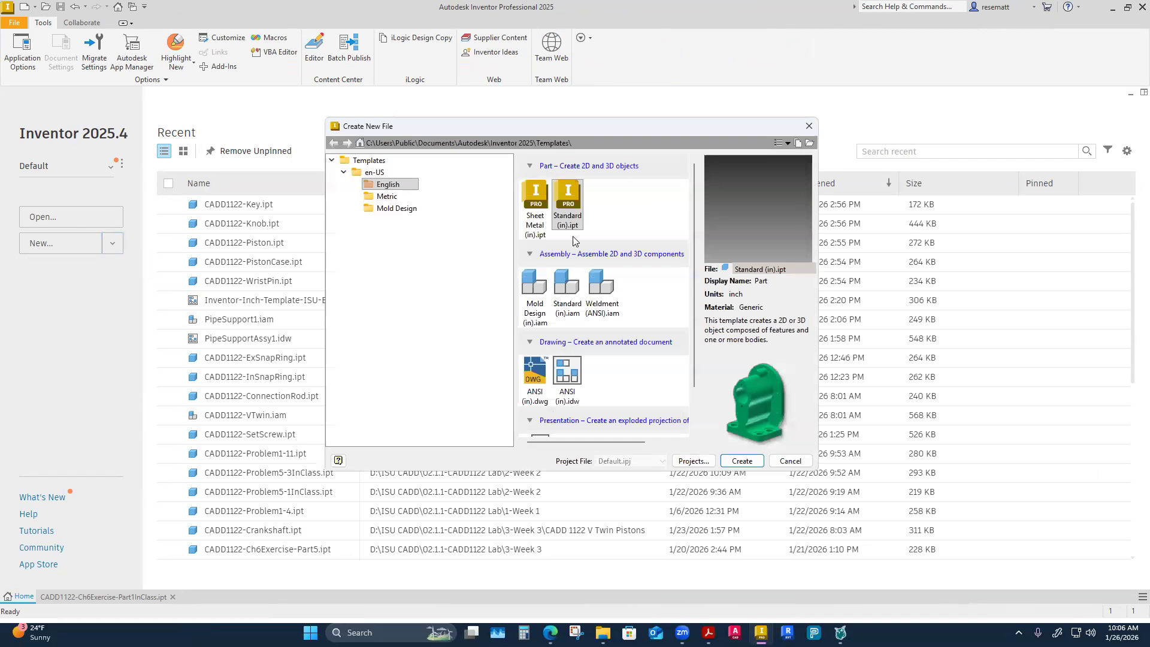
pyautogui.click(741, 461)
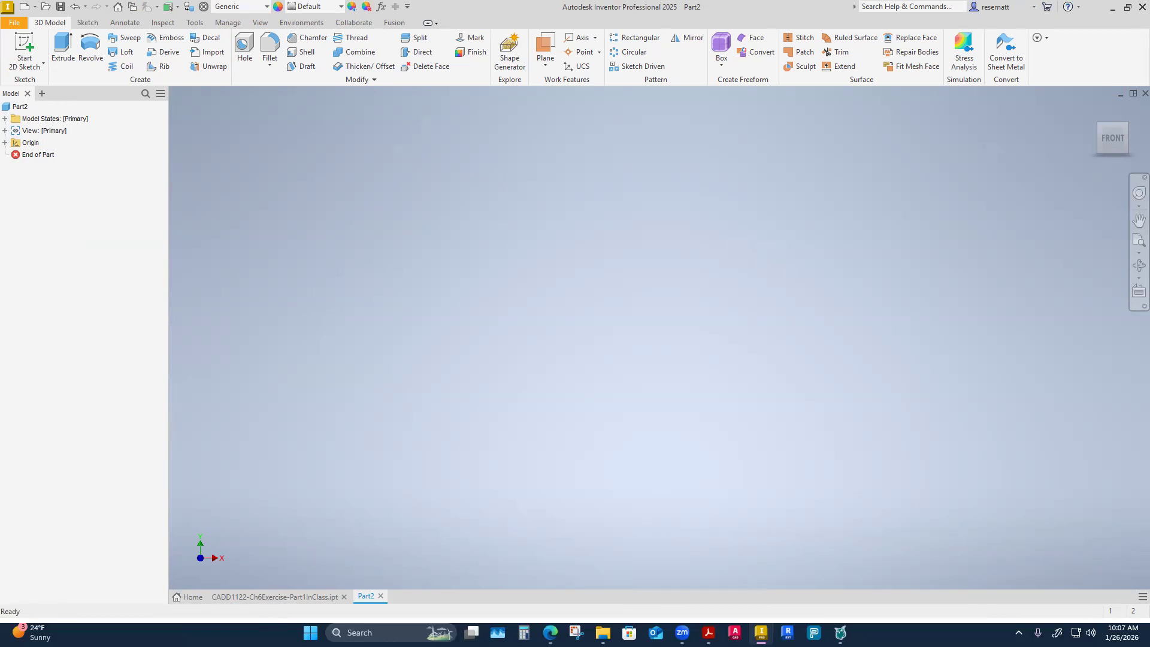
pyautogui.click(188, 598)
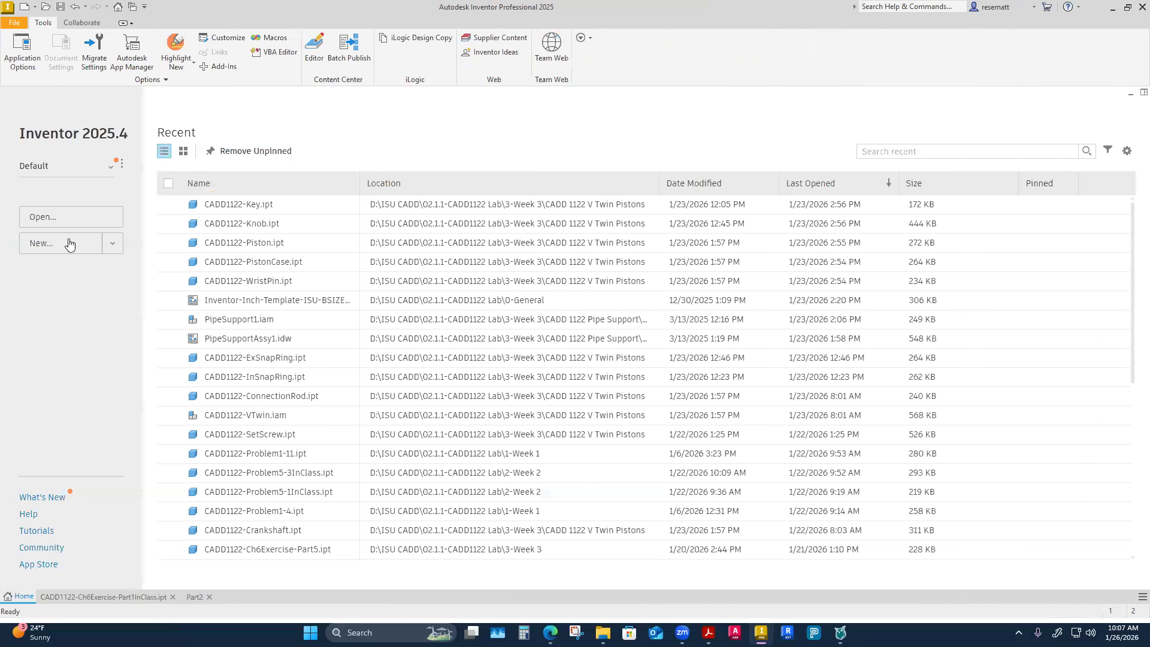
pyautogui.click(194, 597)
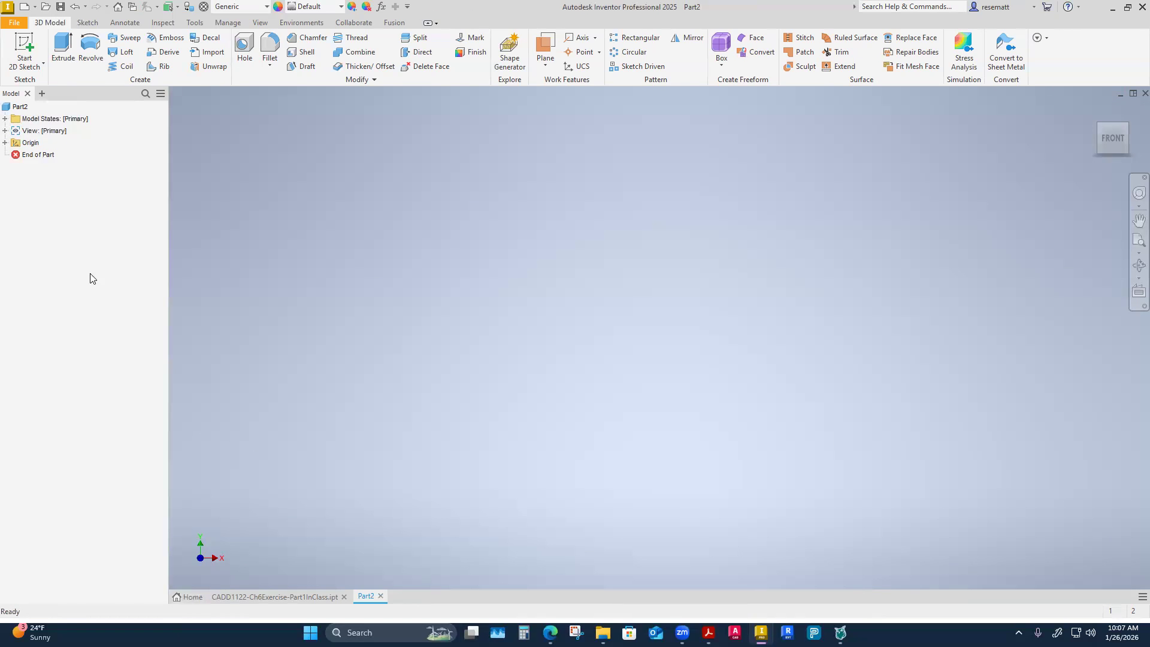
# Make the YZ, XZ and XY origin planes of the new part visible.
pyautogui.click(5, 142)
pyautogui.click(46, 155)
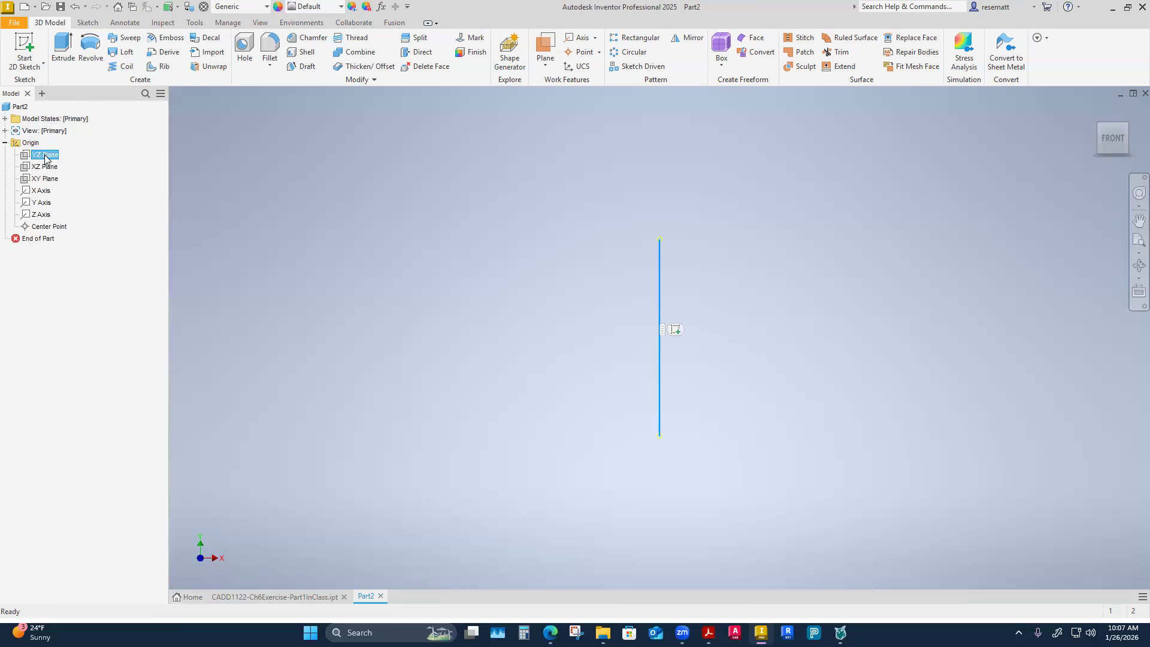
pyautogui.keyDown('shift'); pyautogui.click(45, 178); pyautogui.keyUp('shift')
pyautogui.rightClick(48, 179)
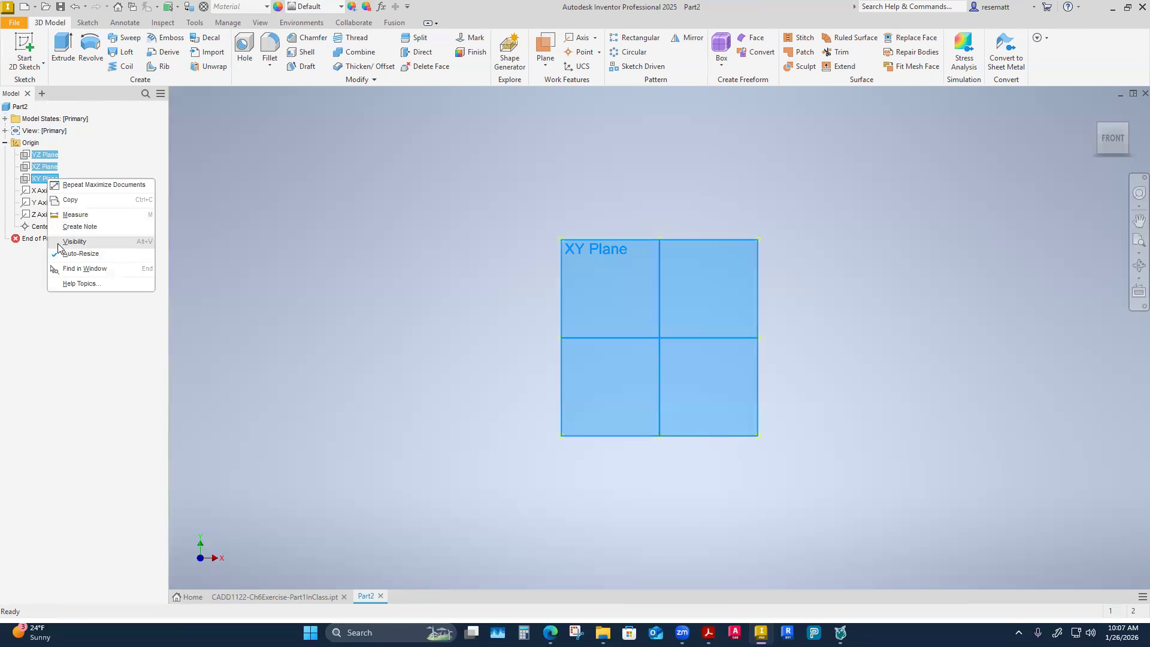
pyautogui.click(66, 242)
pyautogui.keyDown('shift'); pyautogui.moveTo(349, 333); pyautogui.dragTo(417, 345, button='middle'); pyautogui.keyUp('shift')
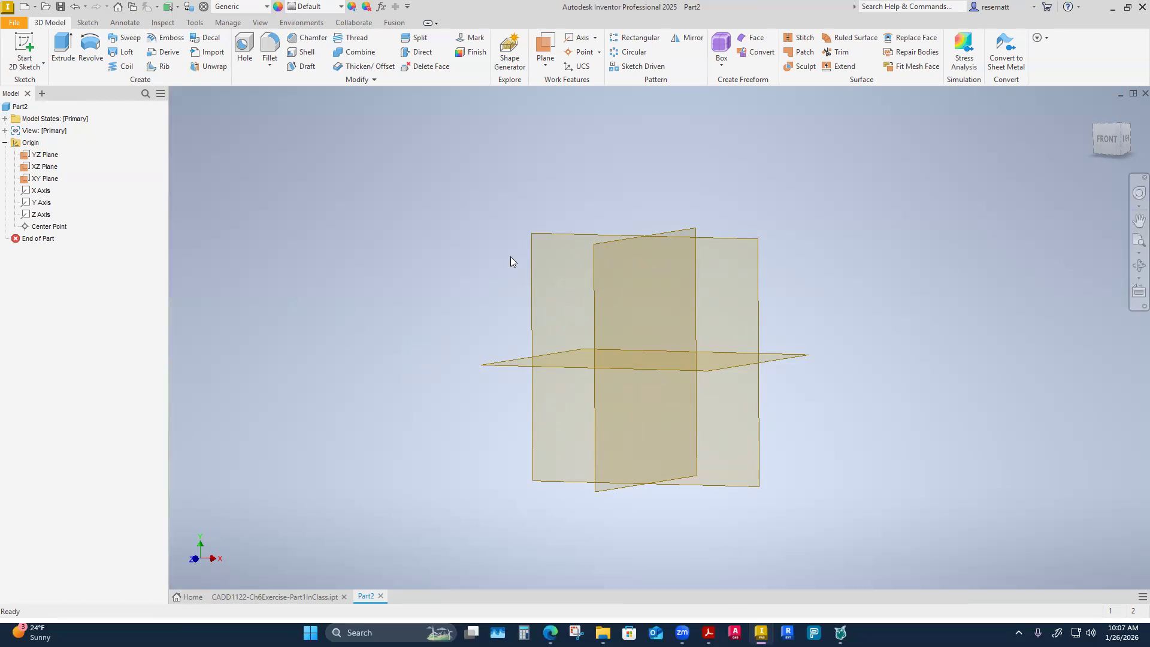
# Sketch a 0.5 in diameter circle centered on the origin on the XY plane and finish the sketch.
pyautogui.click(45, 178)
pyautogui.rightClick(44, 179)
pyautogui.click(77, 215)
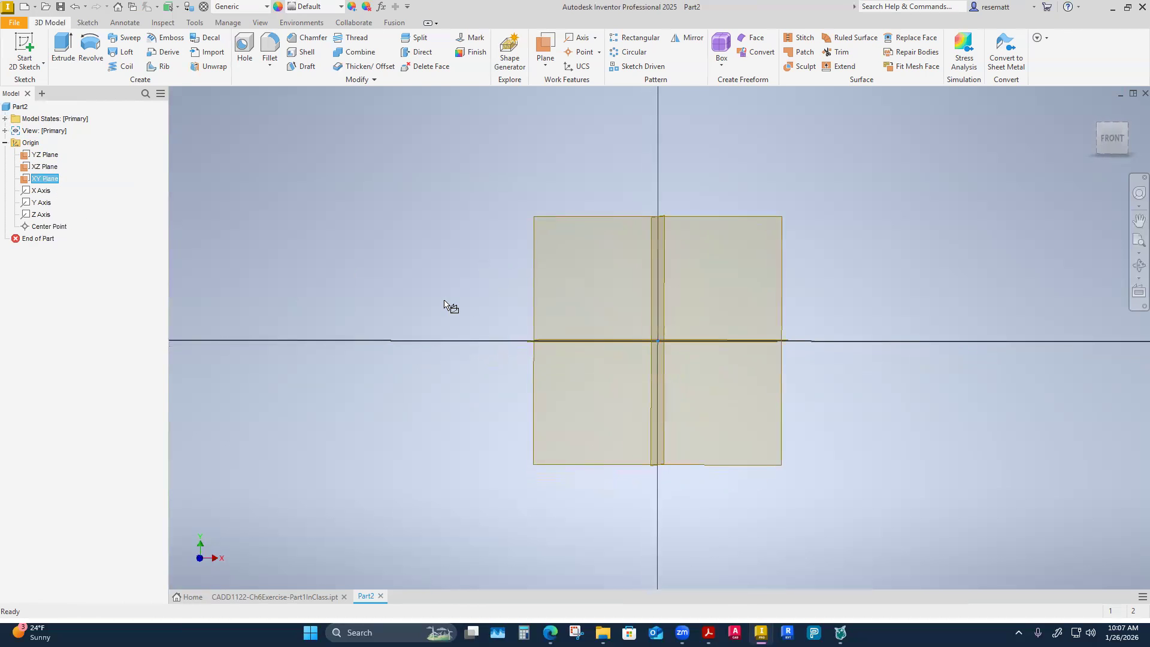
pyautogui.click(91, 45)
pyautogui.click(658, 339)
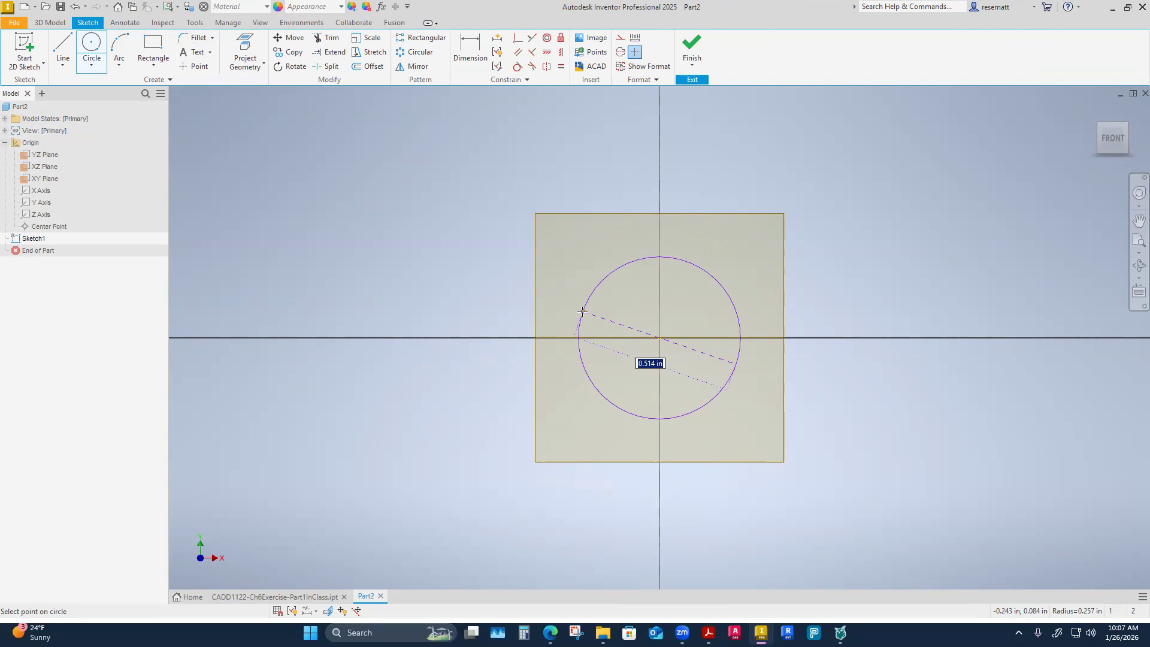
pyautogui.write('.5')
pyautogui.press('Return')
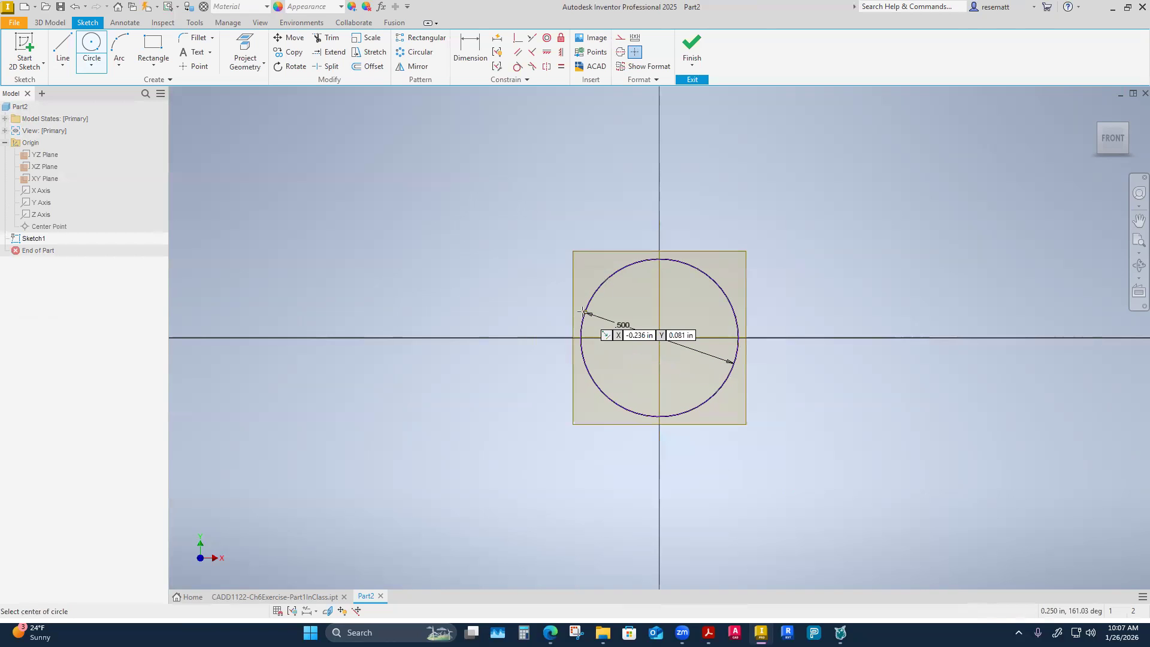
pyautogui.press('Escape')
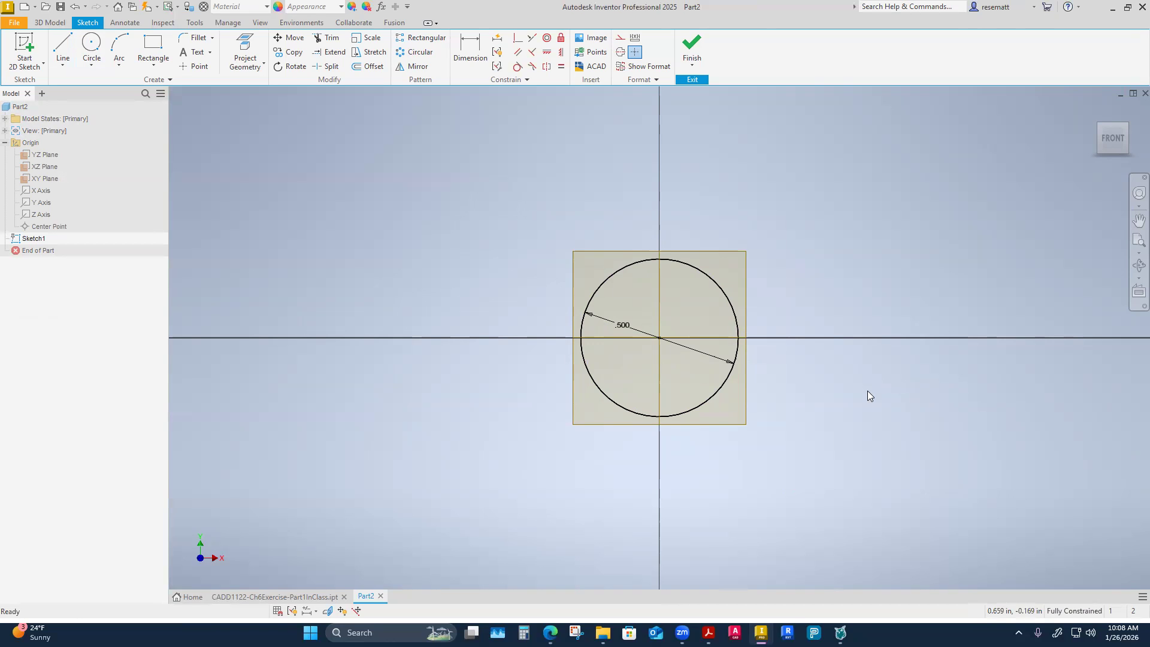
pyautogui.click(692, 45)
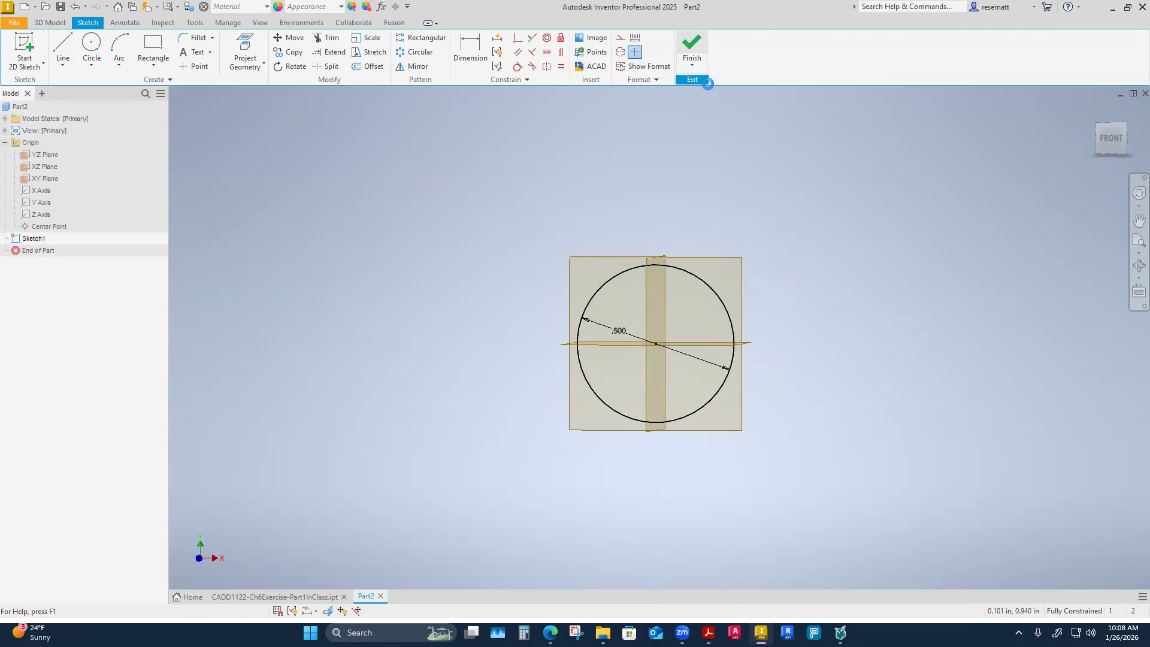
# Extrude the circle 1.875 in, flipped to the back side of the XY plane.
pyautogui.press('e')
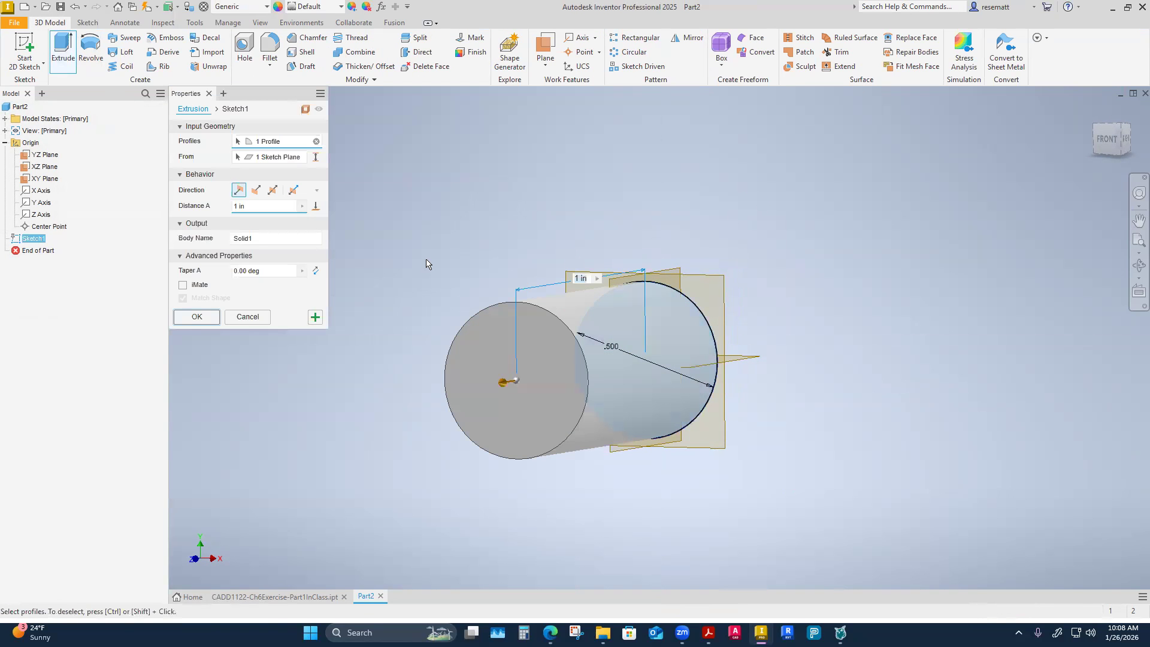
pyautogui.click(247, 206)
pyautogui.write('1.875')
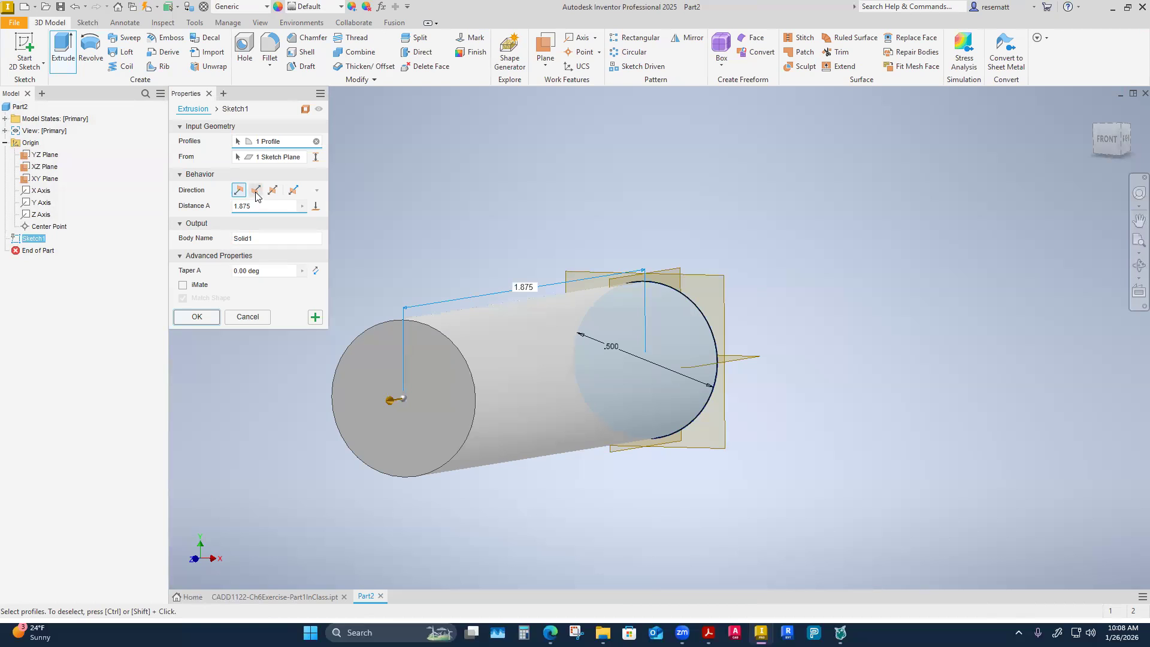
pyautogui.click(256, 191)
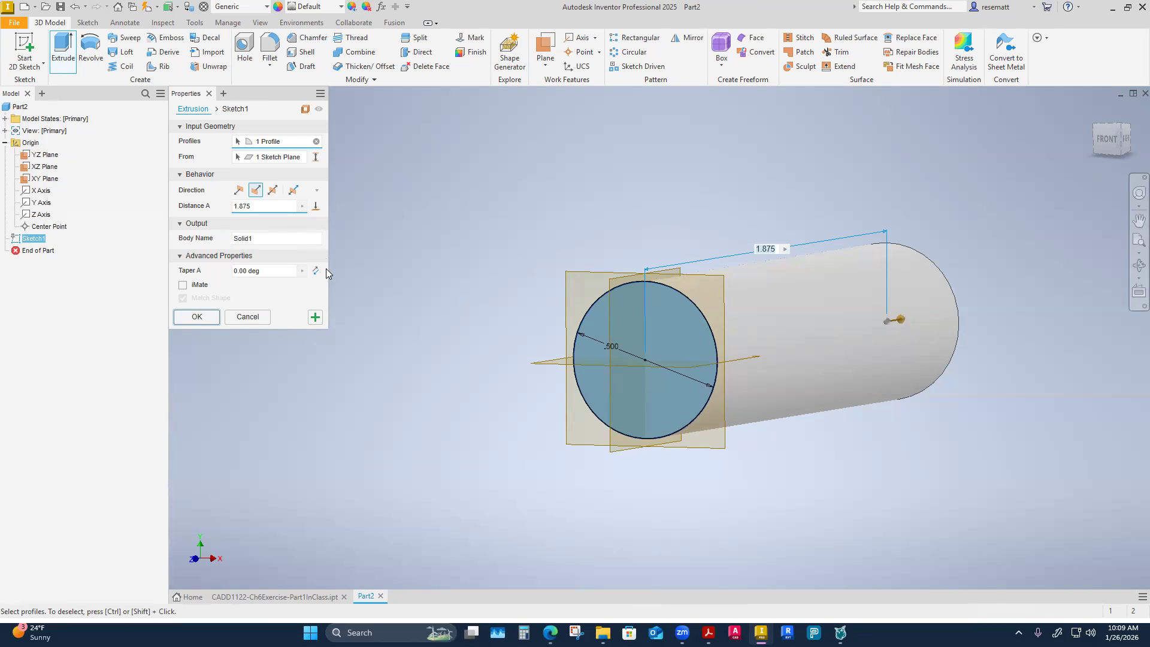
pyautogui.click(197, 317)
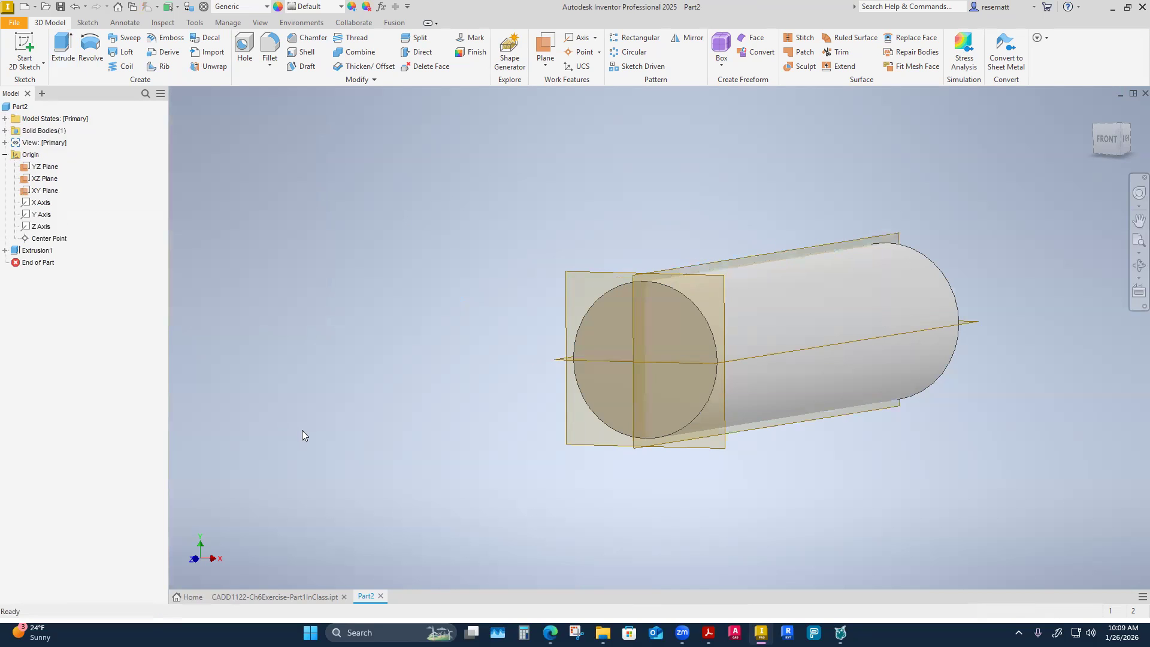
# Examine the cylinder from several angles and check how its front end lies relative to the XY plane.
pyautogui.keyDown('shift'); pyautogui.moveTo(331, 454); pyautogui.dragTo(590, 277, button='middle'); pyautogui.keyUp('shift')
pyautogui.click(649, 248)
pyautogui.keyDown('shift'); pyautogui.moveTo(319, 351); pyautogui.dragTo(353, 413, button='middle'); pyautogui.keyUp('shift')
pyautogui.click(352, 414)
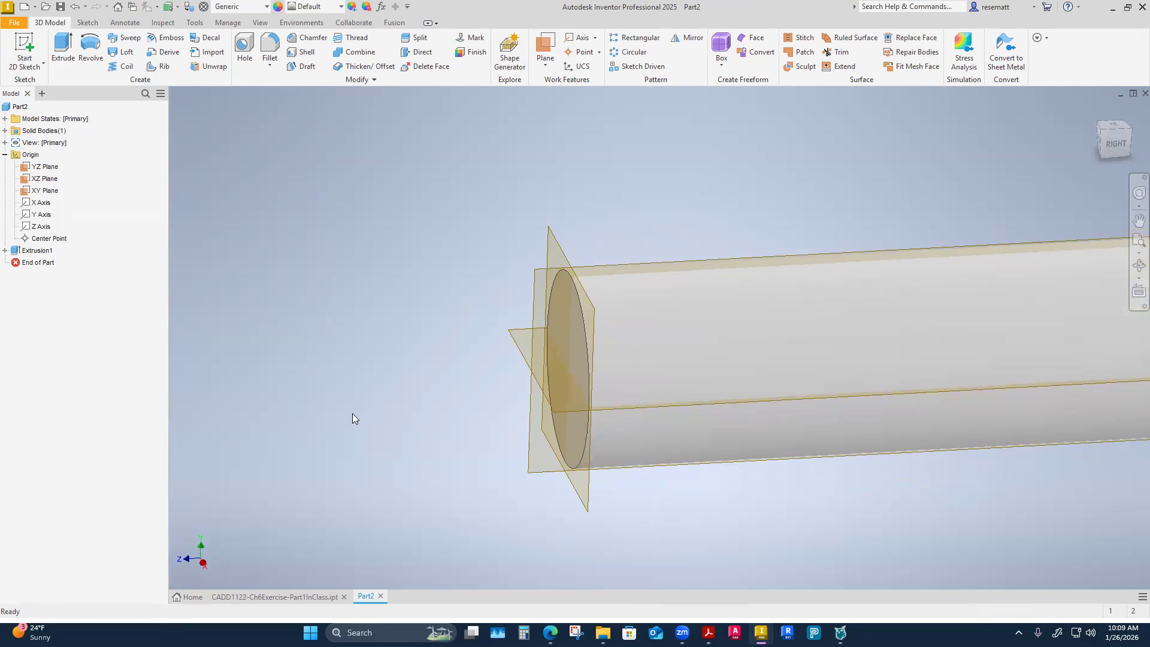
pyautogui.keyDown('shift'); pyautogui.moveTo(352, 413); pyautogui.dragTo(547, 284, button='middle'); pyautogui.keyUp('shift')
pyautogui.click(541, 288)
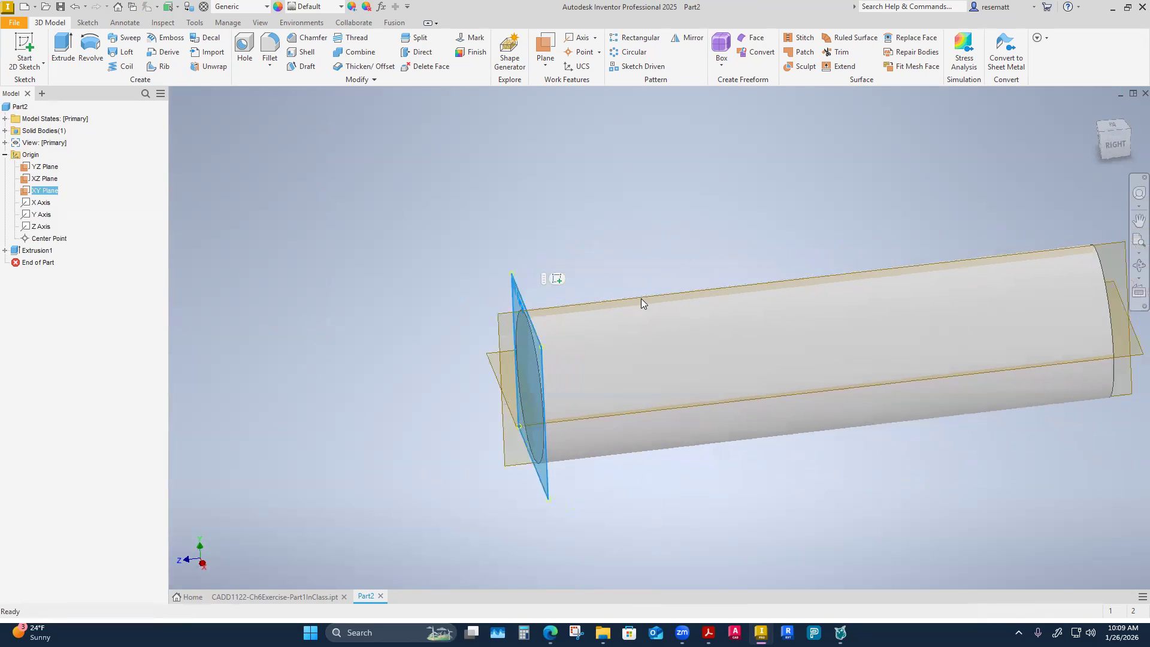
pyautogui.keyDown('shift'); pyautogui.moveTo(641, 299); pyautogui.dragTo(730, 253, button='middle'); pyautogui.keyUp('shift')
pyautogui.keyDown('shift'); pyautogui.moveTo(749, 443); pyautogui.dragTo(610, 419, button='middle'); pyautogui.keyUp('shift')
pyautogui.keyDown('shift'); pyautogui.moveTo(698, 217); pyautogui.dragTo(703, 192, button='middle'); pyautogui.keyUp('shift')
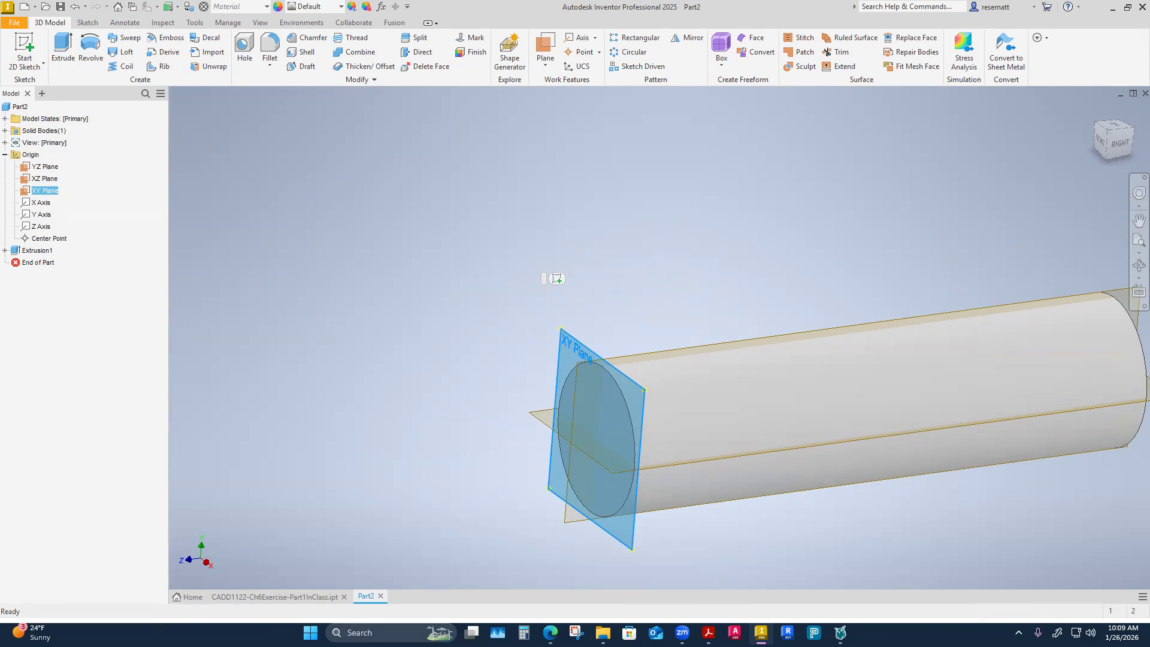
pyautogui.click(405, 399)
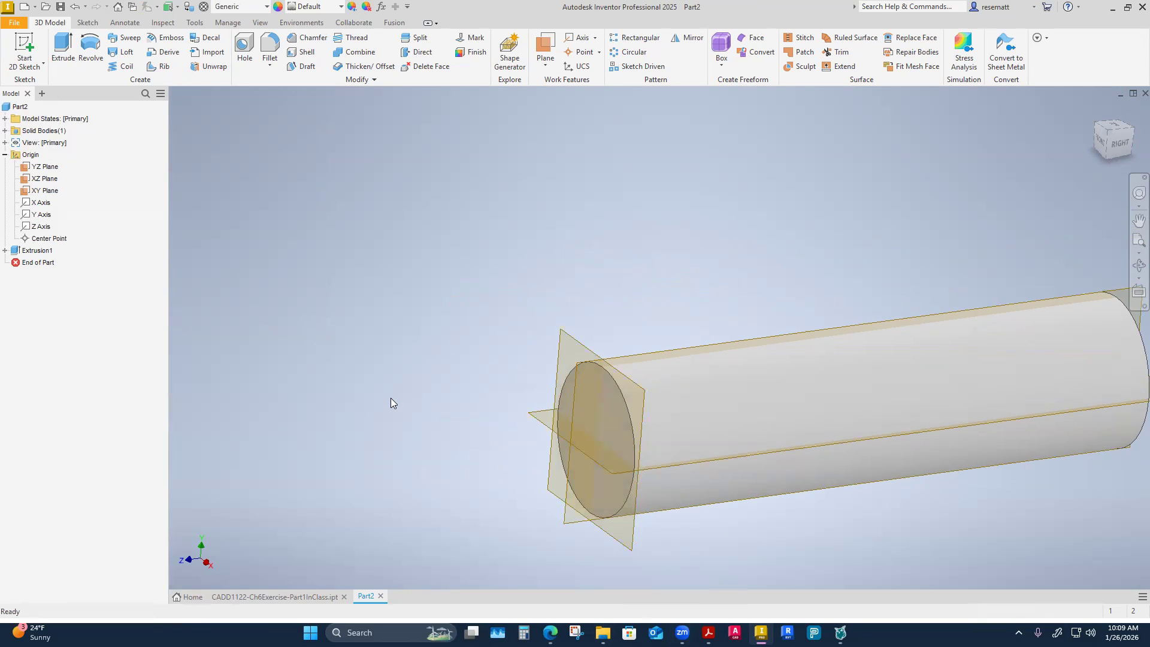
pyautogui.keyDown('shift'); pyautogui.moveTo(391, 400); pyautogui.dragTo(462, 395, button='middle'); pyautogui.keyUp('shift')
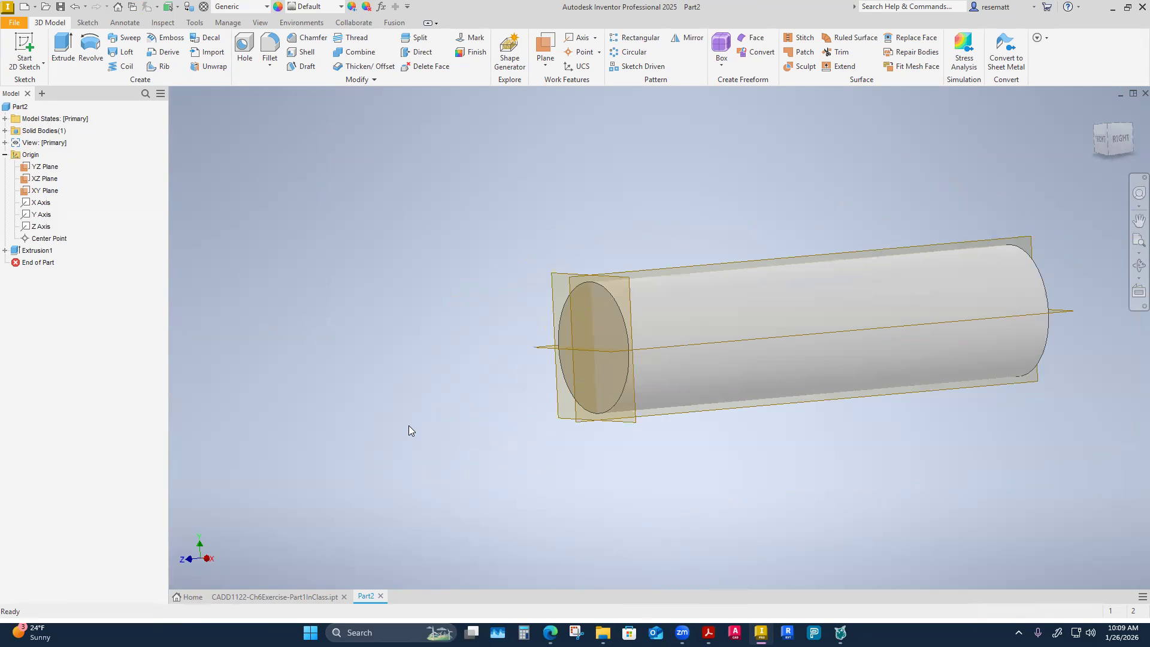
pyautogui.keyDown('shift'); pyautogui.moveTo(408, 426); pyautogui.dragTo(392, 422, button='middle'); pyautogui.keyUp('shift')
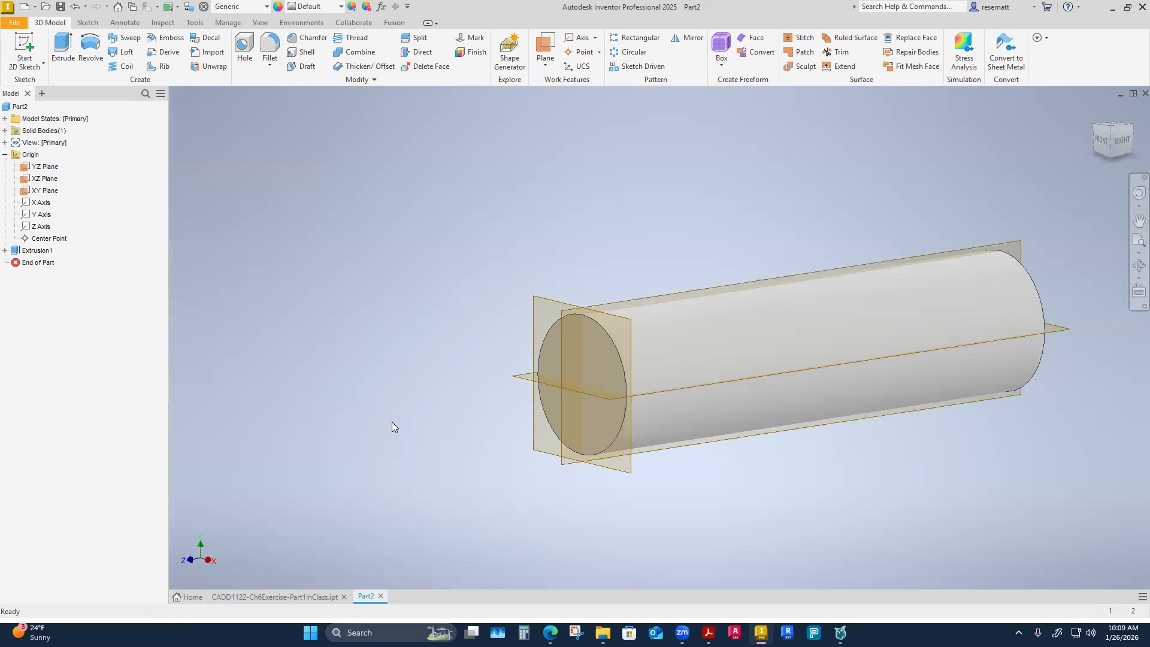
# Save the new part as CADD1122-Ch6Exercise-Part2InClass in the 3-Week 3 folder.
pyautogui.click(60, 7)
pyautogui.click(566, 322)
pyautogui.doubleClick(659, 547)
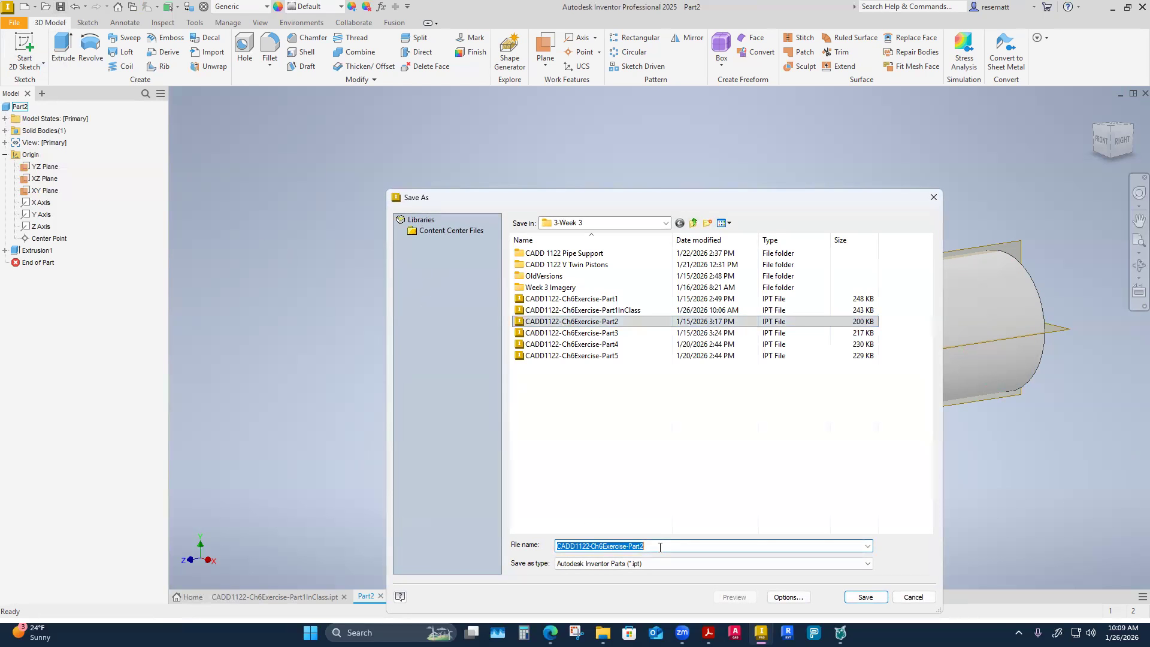
pyautogui.click(660, 547)
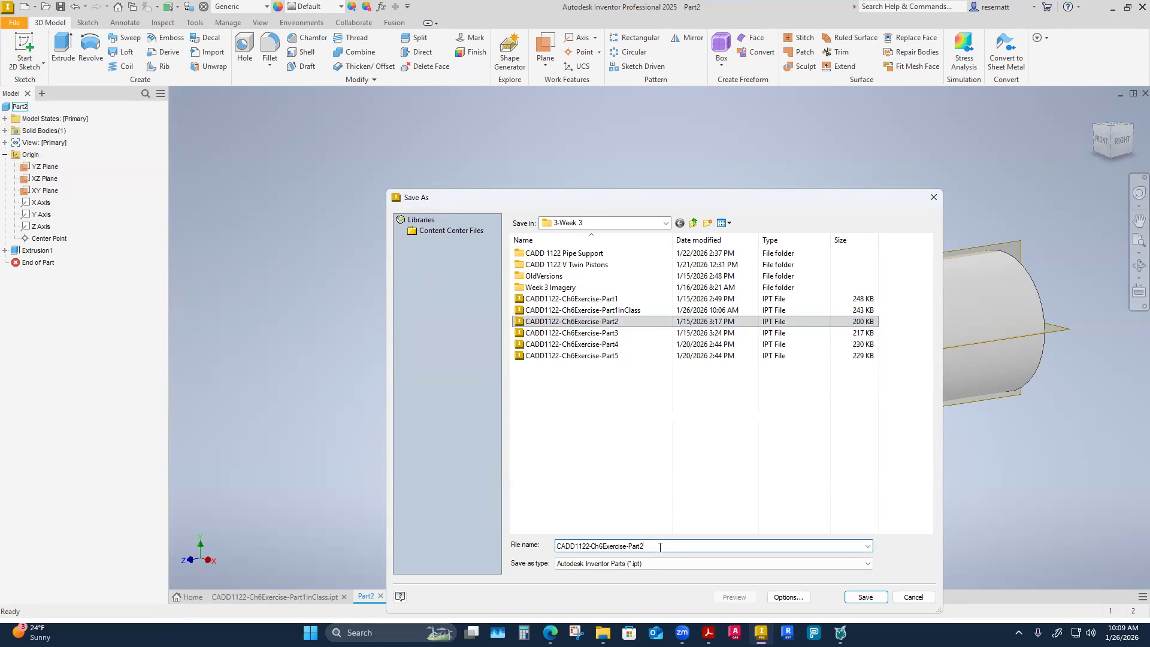
pyautogui.write('C')
pyautogui.press('BackSpace')
pyautogui.write('Inclass')
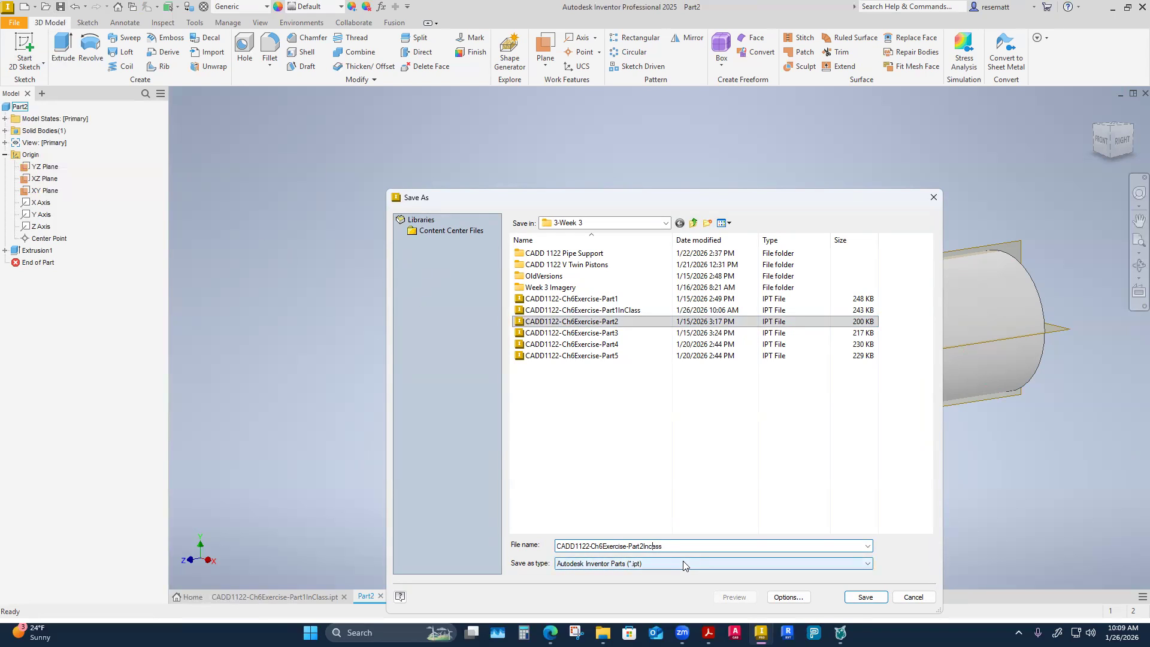
pyautogui.press('BackSpace')
pyautogui.press('BackSpace')
pyautogui.press('BackSpace')
pyautogui.write('C')
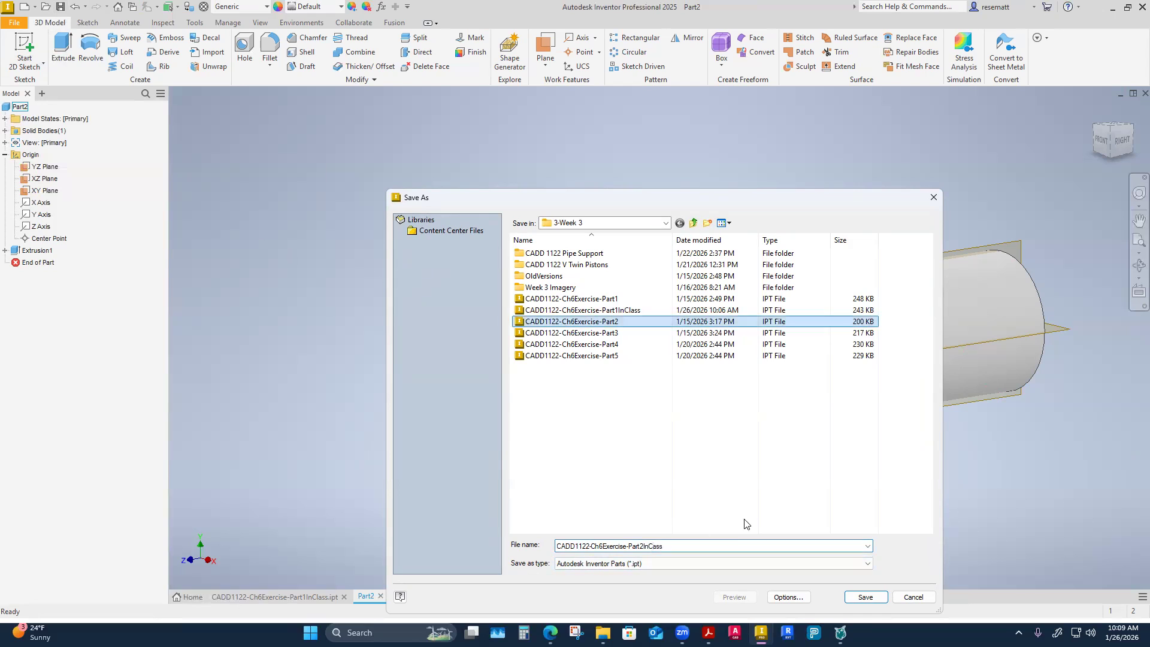
pyautogui.click(655, 547)
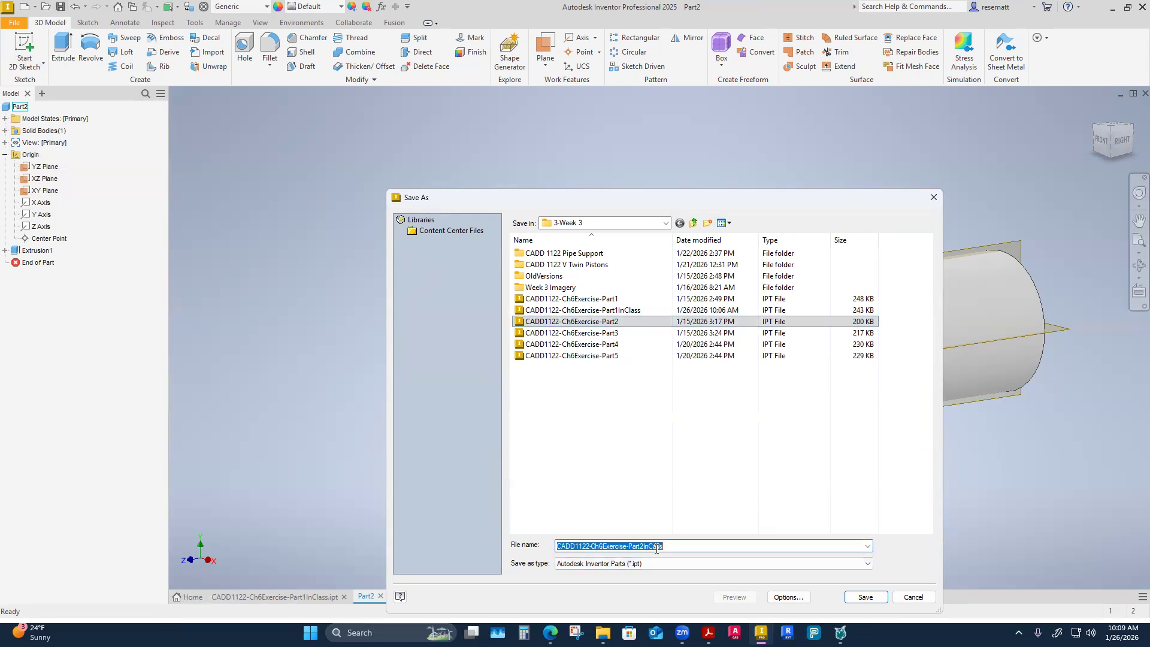
pyautogui.click(654, 547)
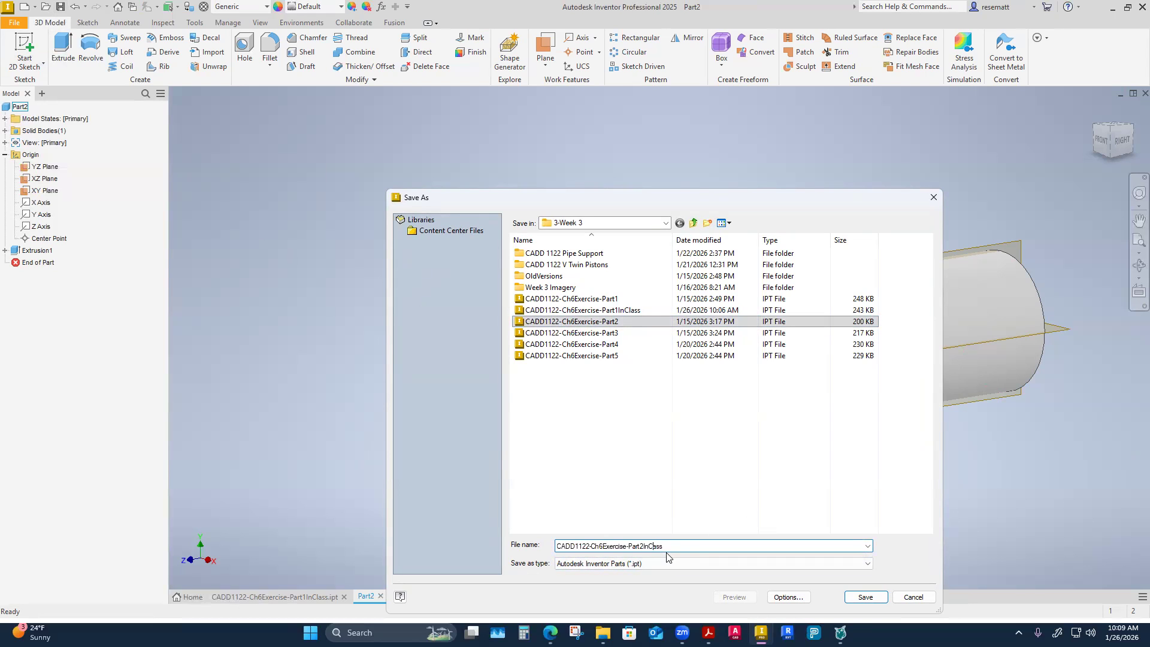
pyautogui.write('l')
pyautogui.click(868, 597)
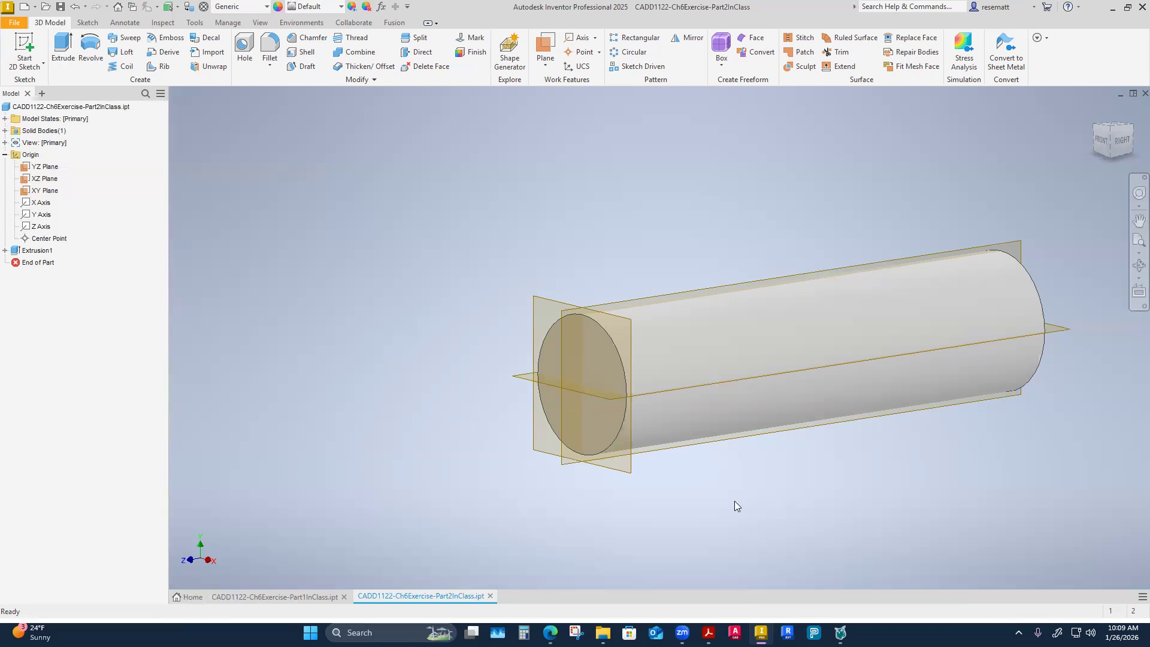
# Examine the cross hole and inner bosses of CADD1122-Ch6Exercise-Part1InClass against the Part 2 cylinder, ending on the Part 2 model.
pyautogui.keyDown('shift'); pyautogui.moveTo(401, 399); pyautogui.dragTo(394, 423, button='middle'); pyautogui.keyUp('shift')
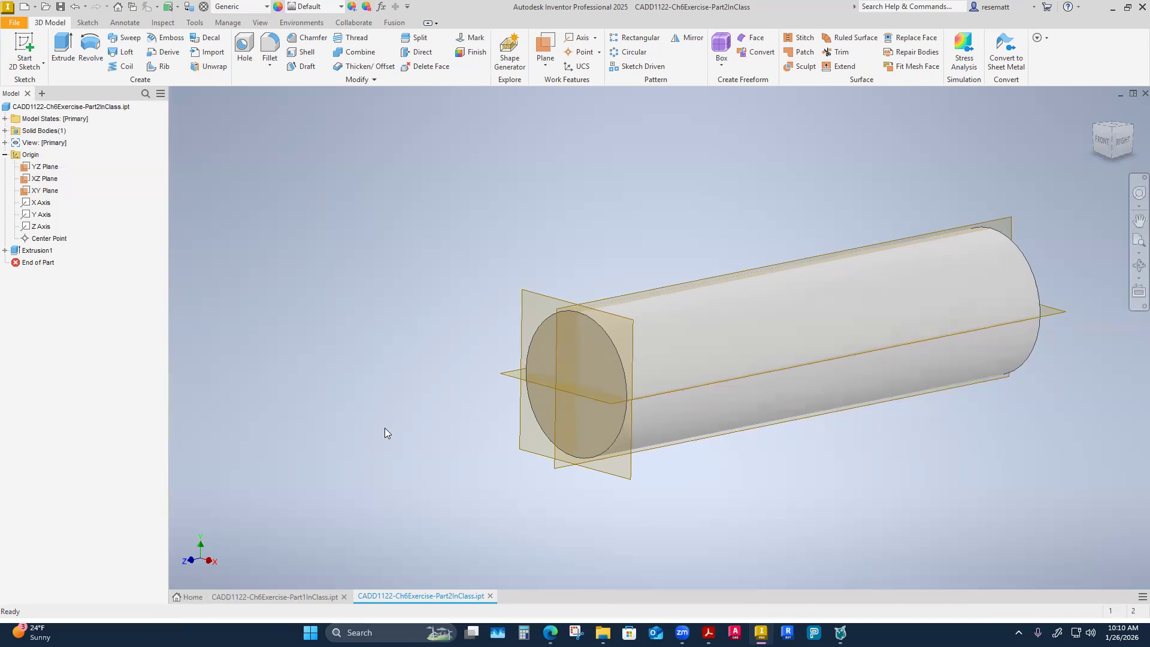
pyautogui.click(301, 598)
pyautogui.keyDown('shift'); pyautogui.moveTo(406, 476); pyautogui.dragTo(426, 496, button='middle'); pyautogui.keyUp('shift')
pyautogui.keyDown('shift'); pyautogui.moveTo(432, 307); pyautogui.dragTo(405, 317, button='middle'); pyautogui.keyUp('shift')
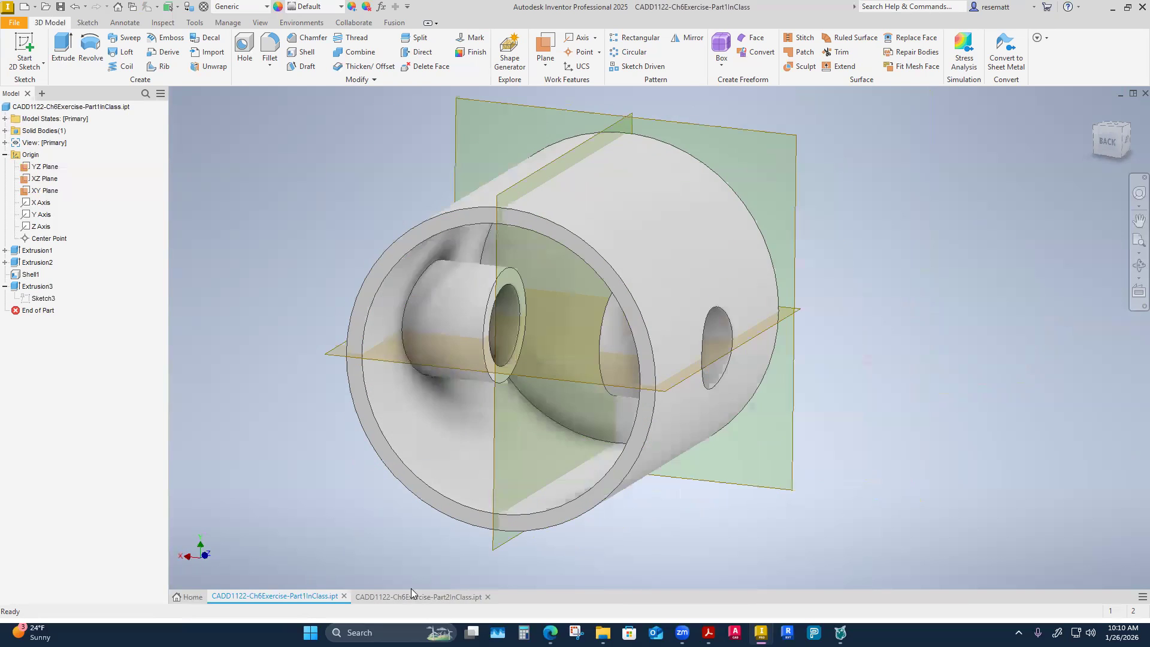
pyautogui.click(406, 595)
pyautogui.click(287, 598)
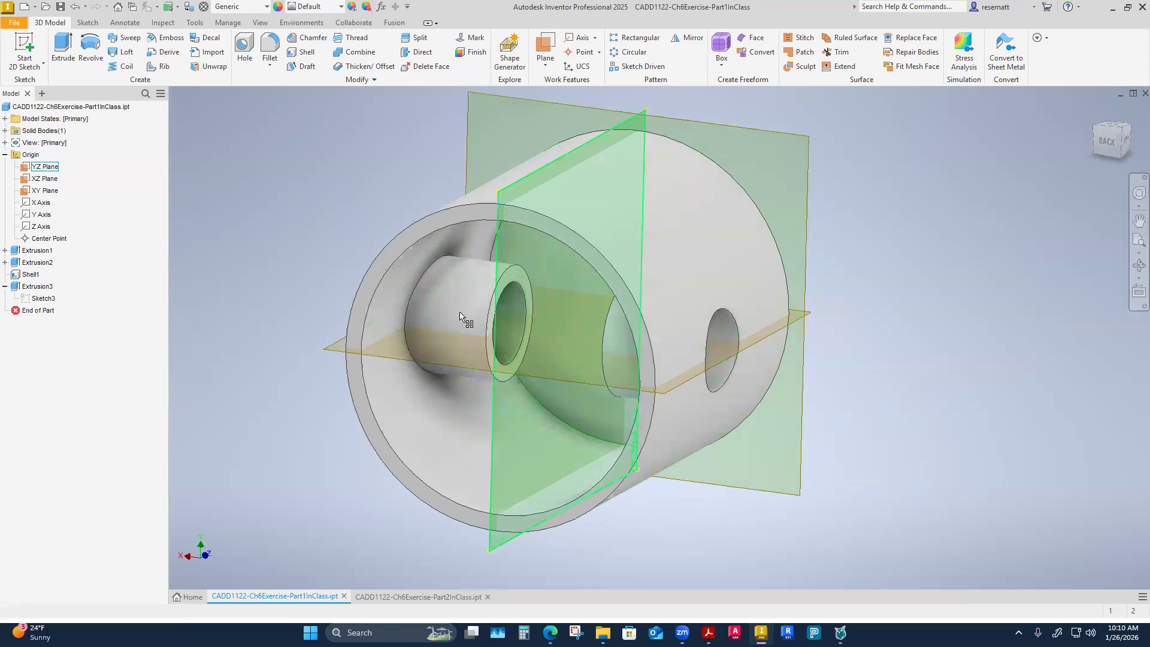
pyautogui.keyDown('shift'); pyautogui.moveTo(655, 356); pyautogui.dragTo(673, 374, button='middle'); pyautogui.keyUp('shift')
pyautogui.scroll(2, 673, 374)
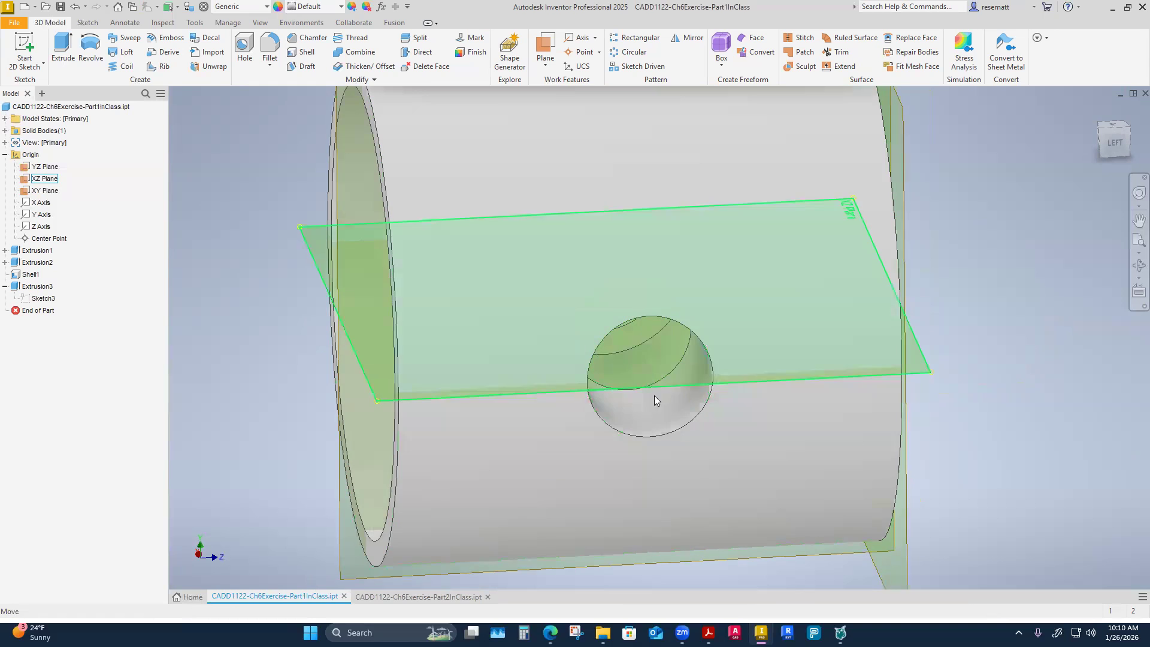
pyautogui.click(432, 597)
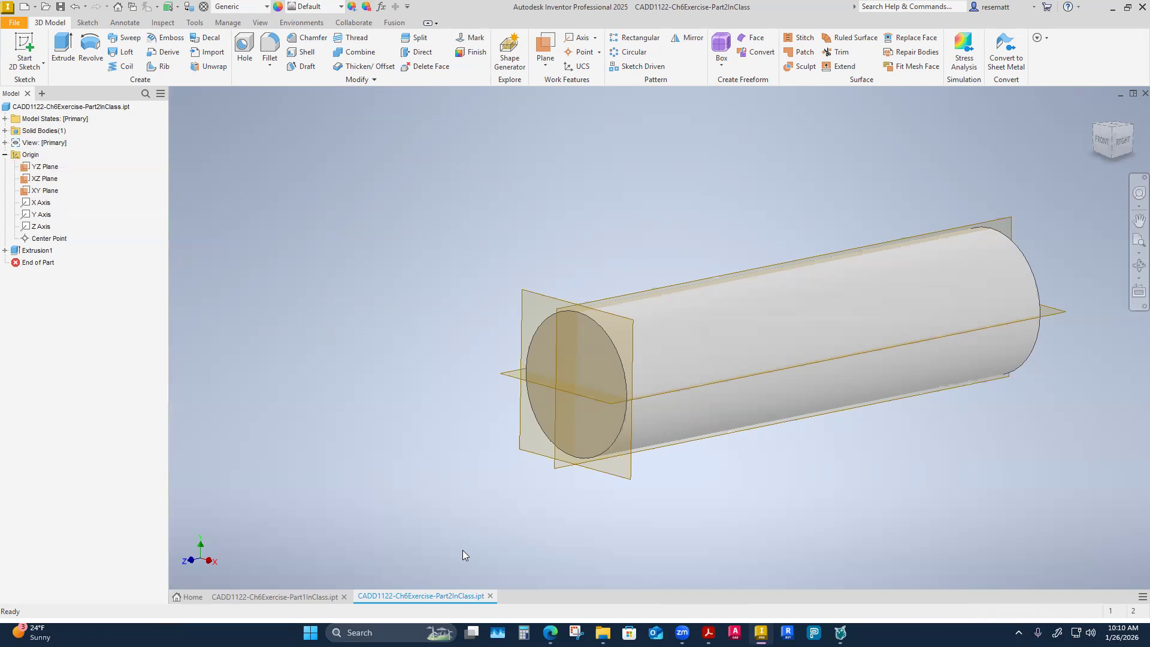
pyautogui.click(290, 597)
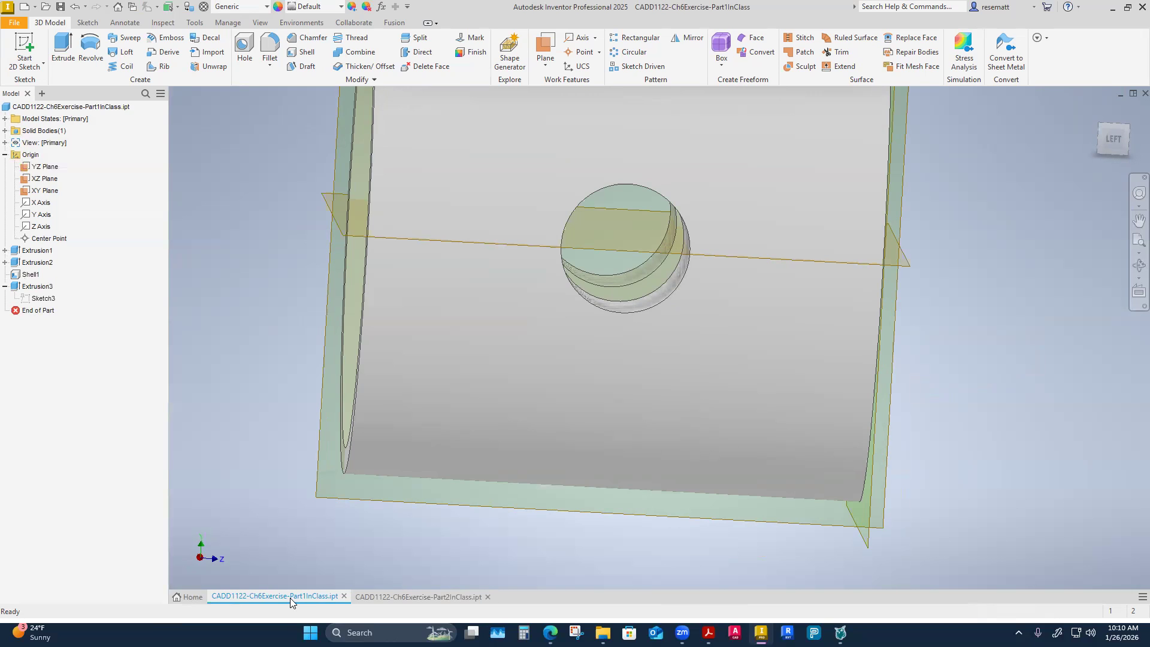
pyautogui.click(422, 597)
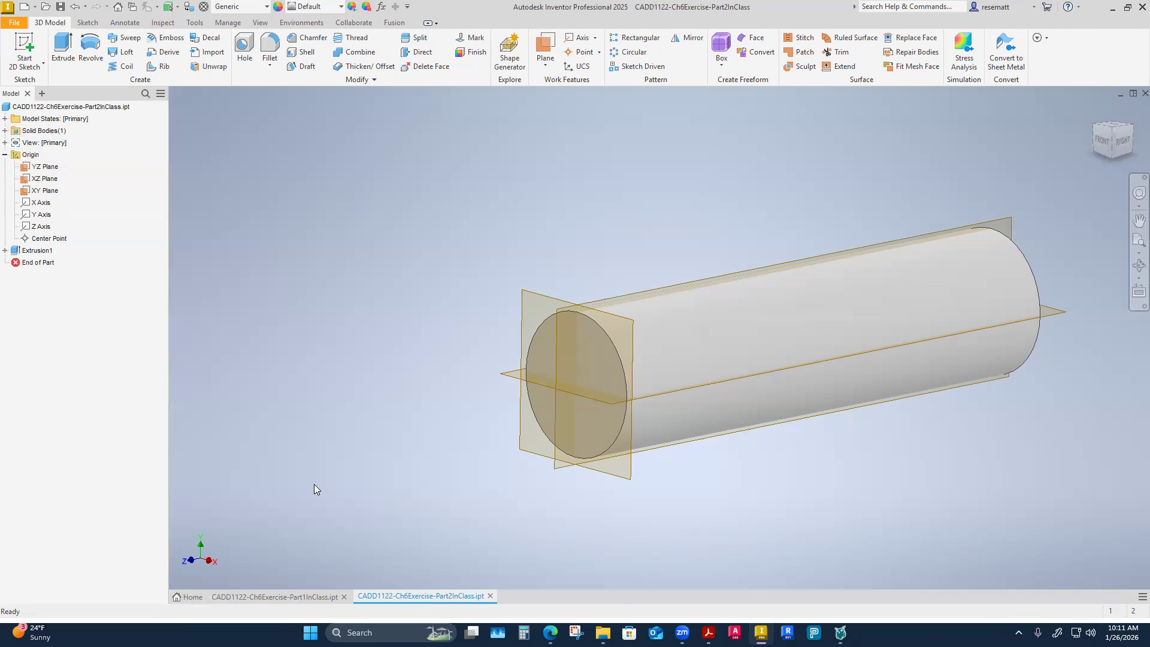
pyautogui.click(281, 594)
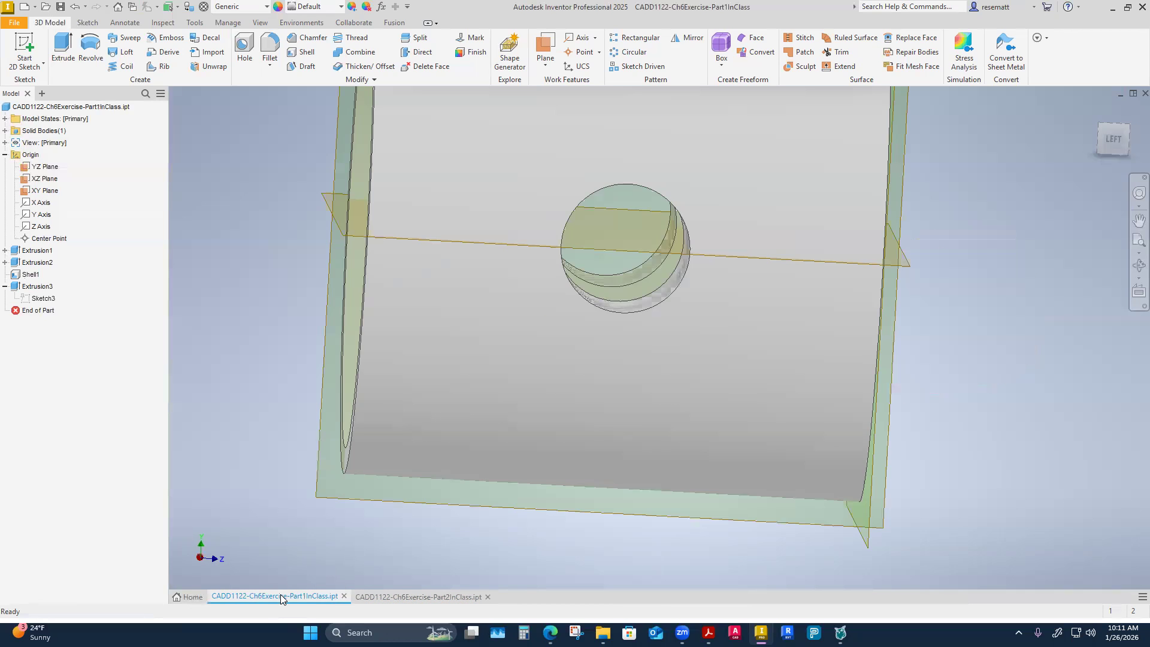
pyautogui.click(436, 593)
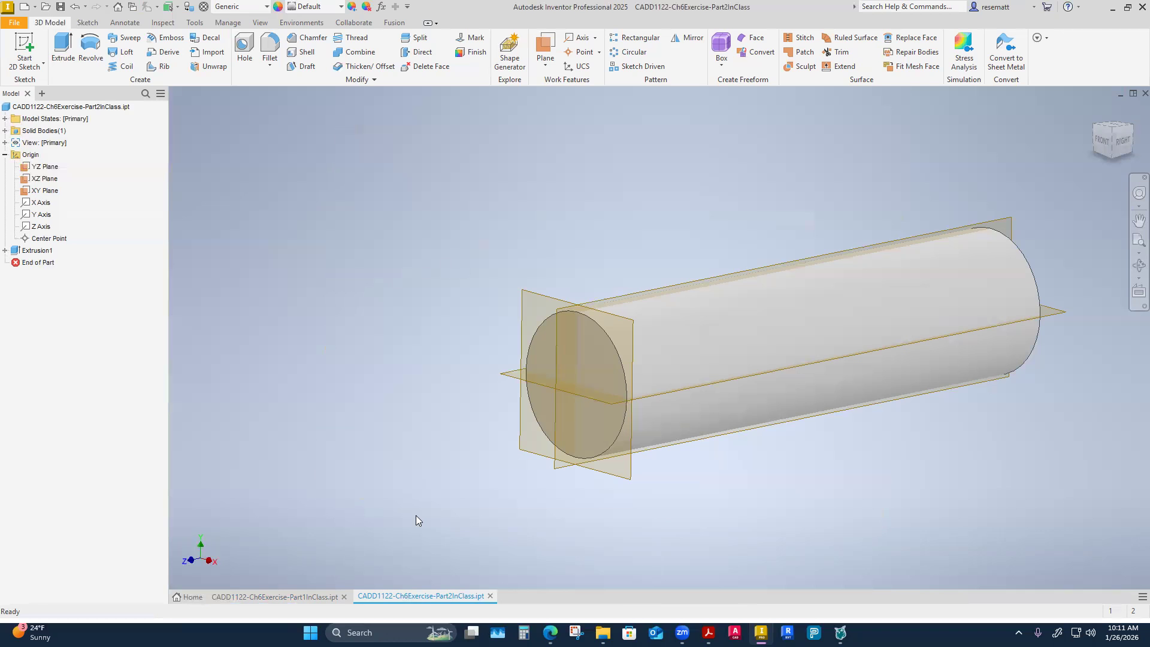
pyautogui.keyDown('shift'); pyautogui.moveTo(348, 490); pyautogui.dragTo(236, 570, button='middle'); pyautogui.keyUp('shift')
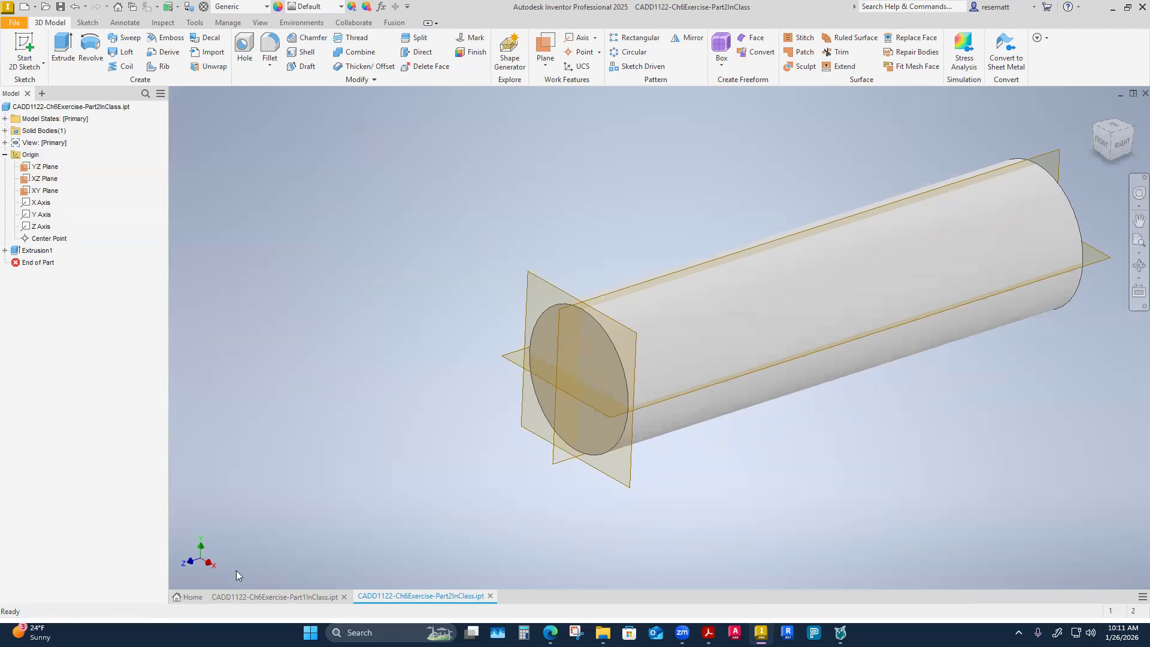
# Create a new part from the English Standard (in).ipt template.
pyautogui.click(193, 597)
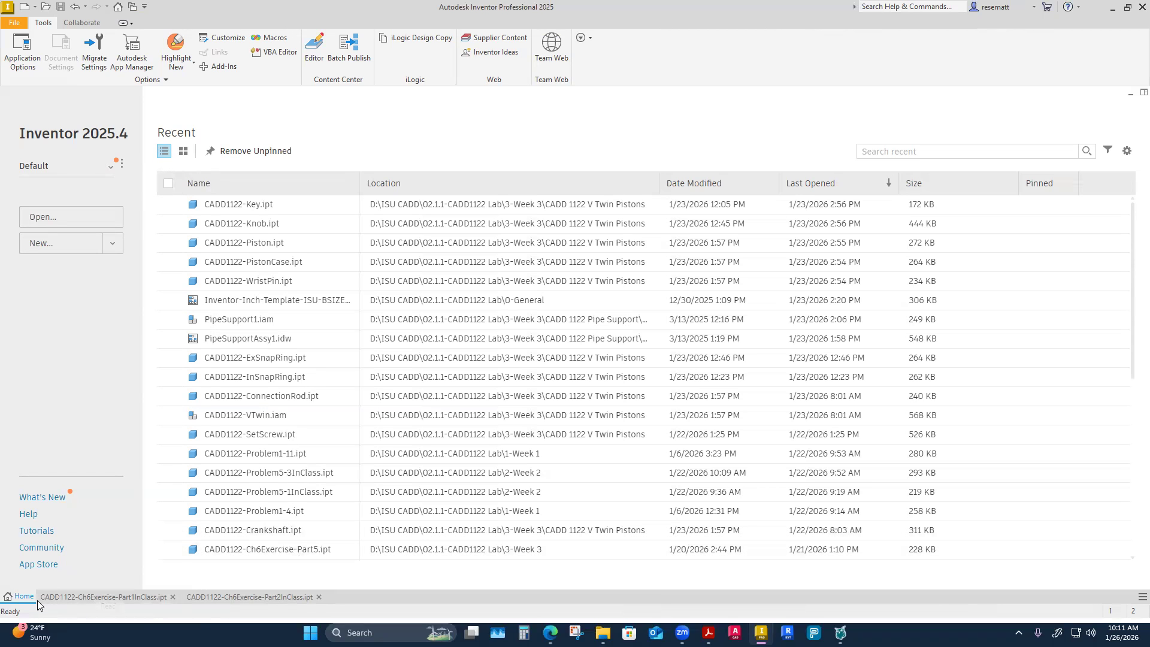
pyautogui.click(112, 243)
pyautogui.click(86, 392)
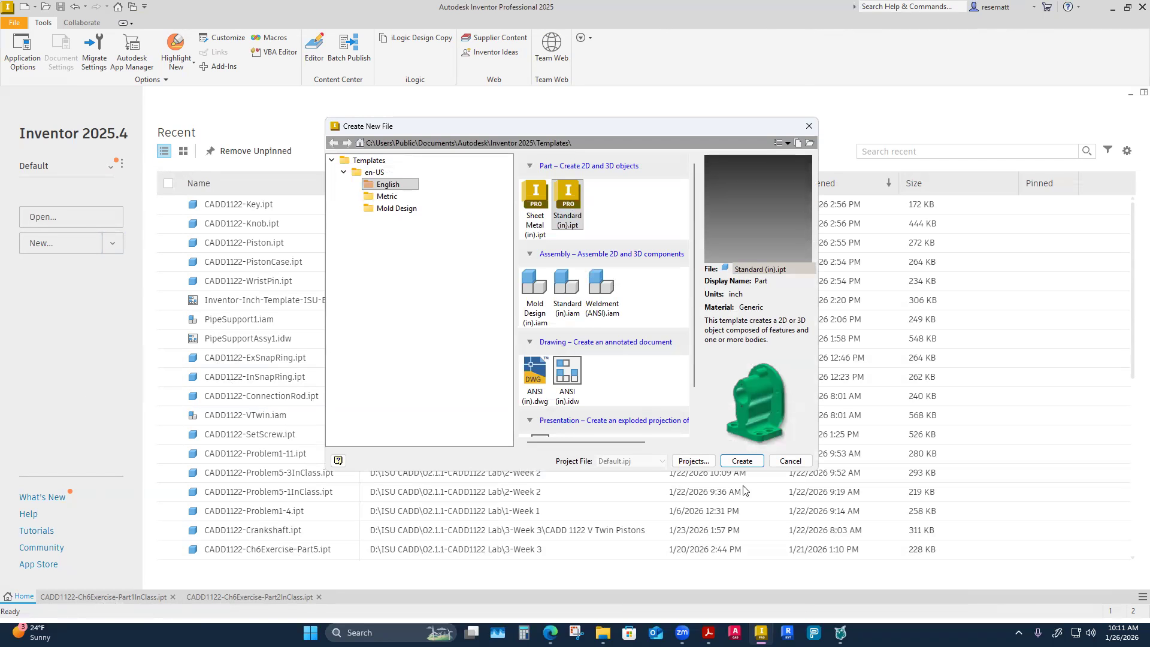
pyautogui.click(740, 462)
# Make the YZ, XZ and XY origin planes of the new part visible.
pyautogui.click(5, 143)
pyautogui.click(45, 154)
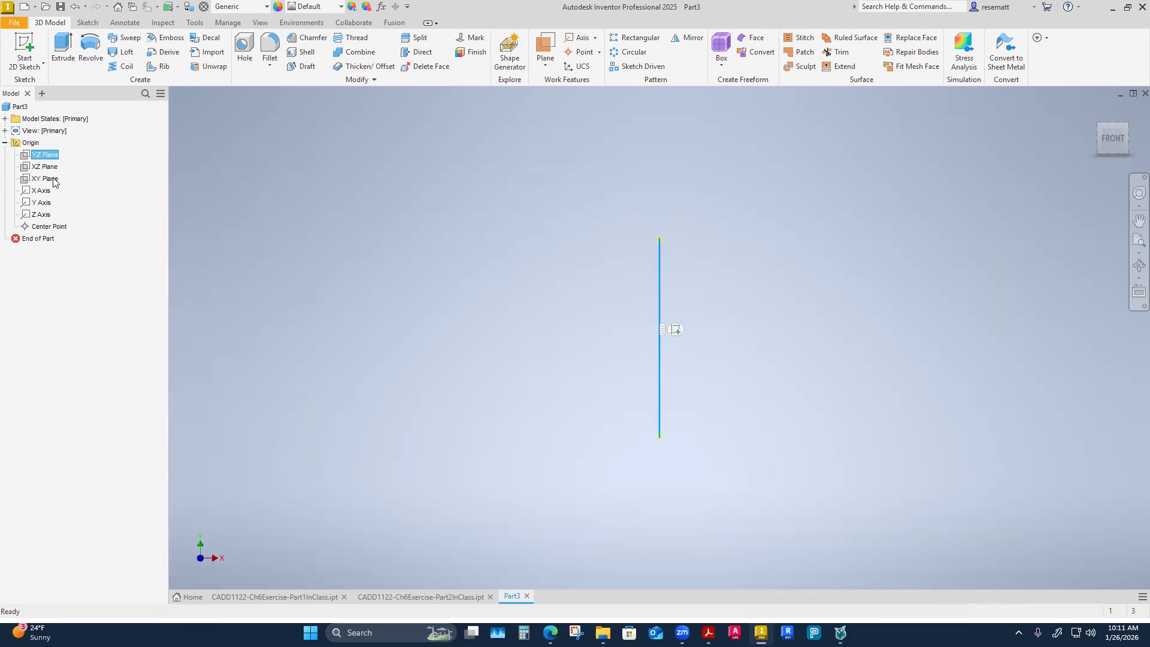
pyautogui.keyDown('shift'); pyautogui.click(52, 180); pyautogui.keyUp('shift')
pyautogui.rightClick(52, 180)
pyautogui.click(47, 243)
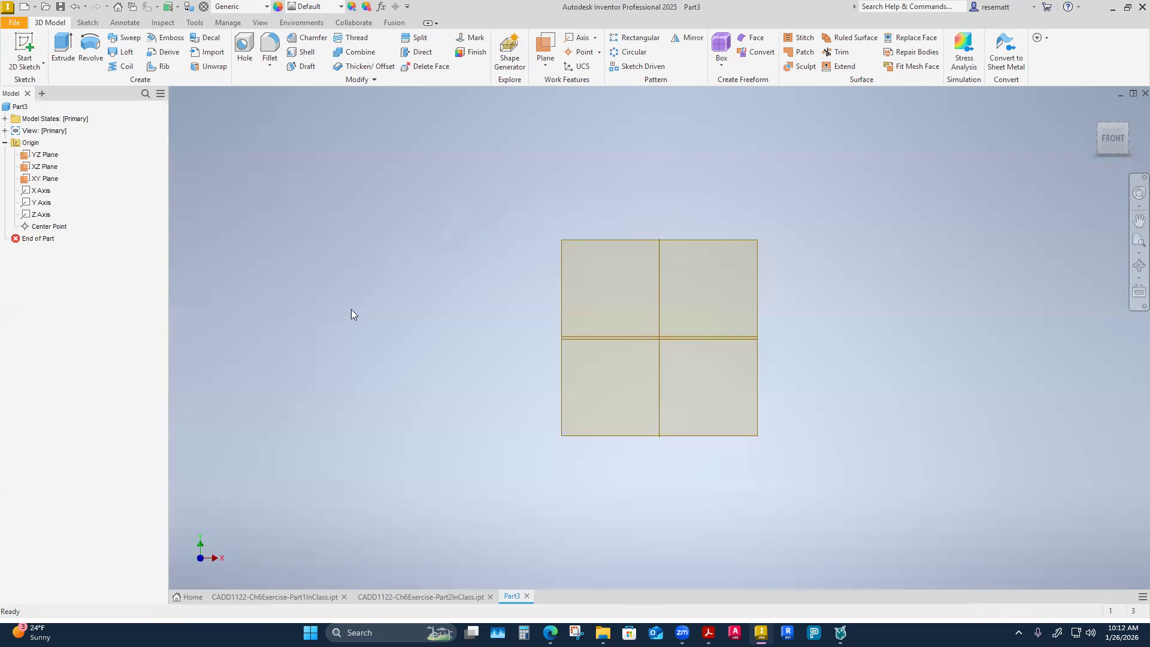
# Start a new 2D sketch on the XY plane.
pyautogui.keyDown('shift'); pyautogui.moveTo(351, 309); pyautogui.dragTo(310, 281, button='middle'); pyautogui.keyUp('shift')
pyautogui.scroll(2, 310, 281)
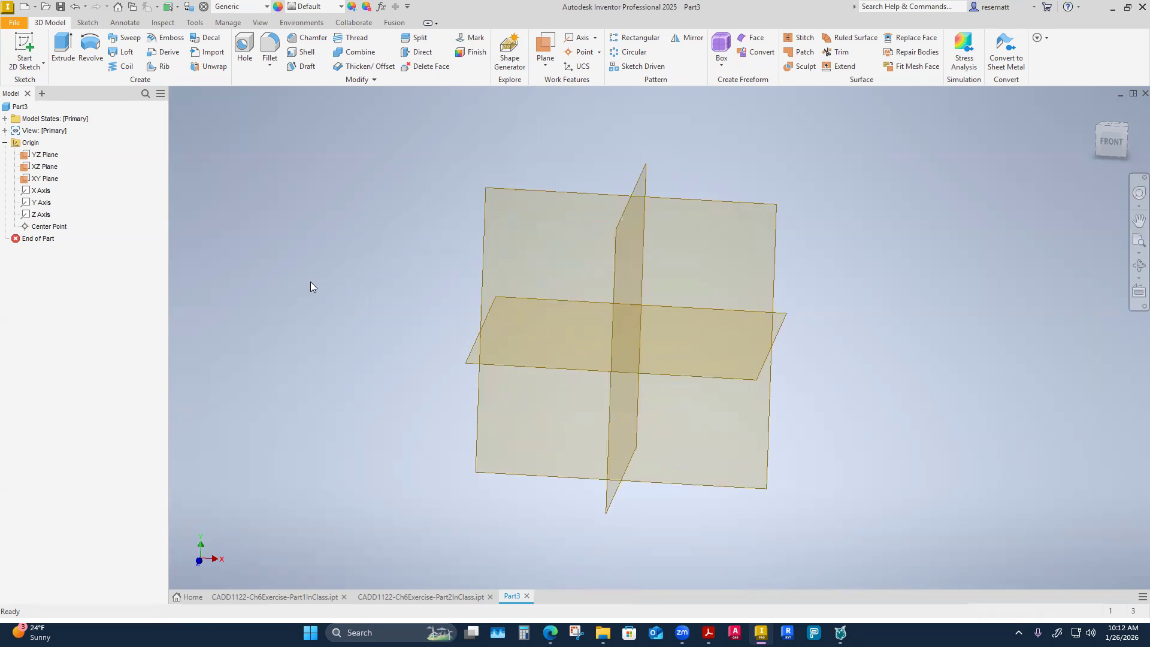
pyautogui.click(39, 181)
pyautogui.rightClick(39, 183)
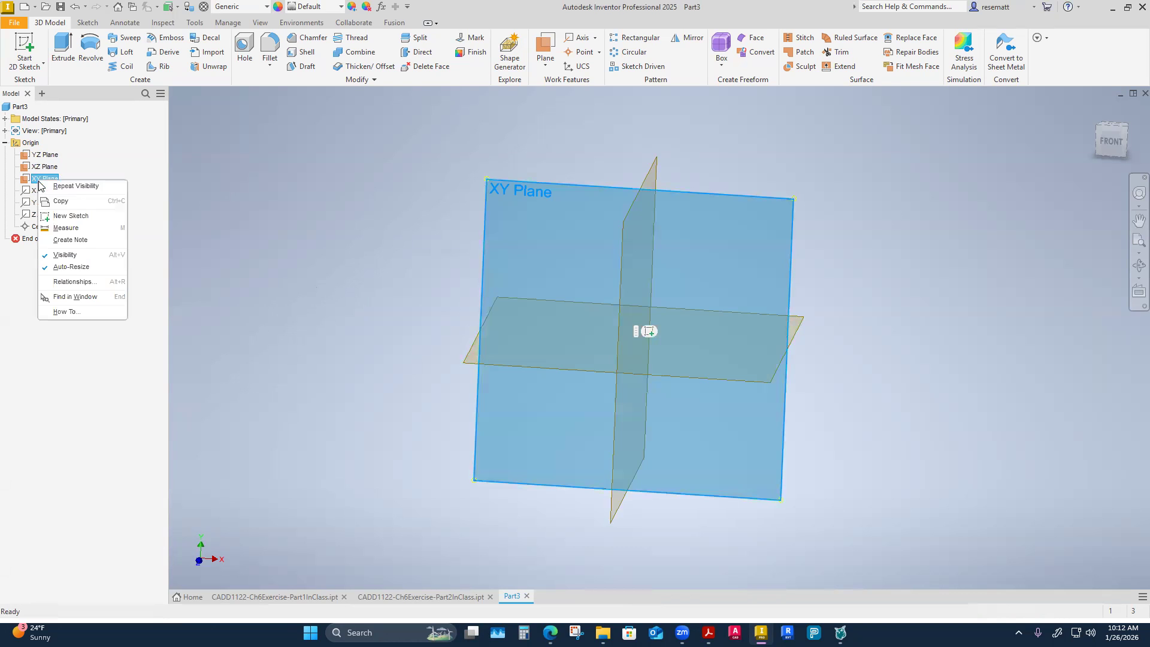
pyautogui.click(65, 216)
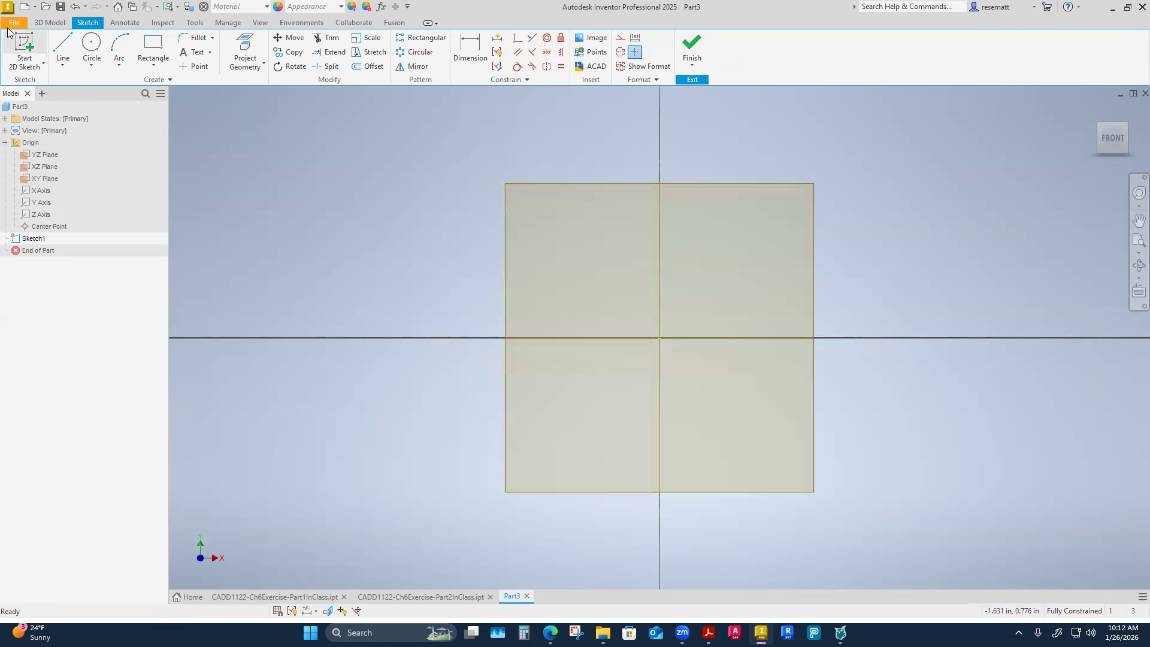
# Draw a 3 in vertical line upward, continued by an 8 in horizontal line to the right from its upper end.
pyautogui.click(66, 47)
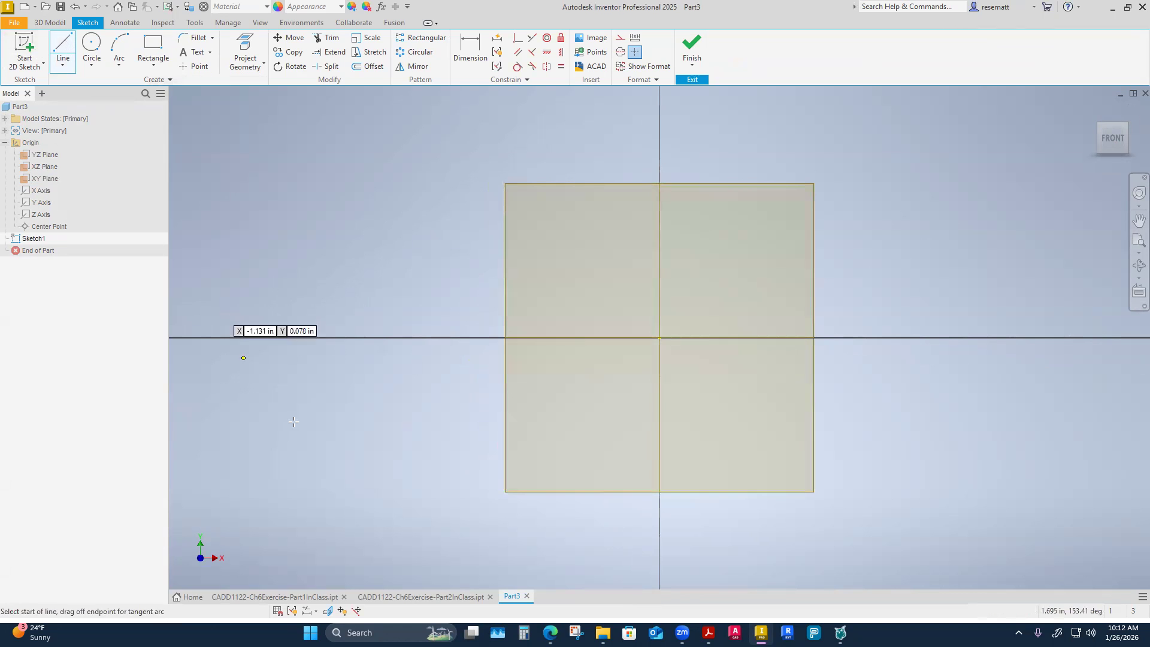
pyautogui.click(315, 479)
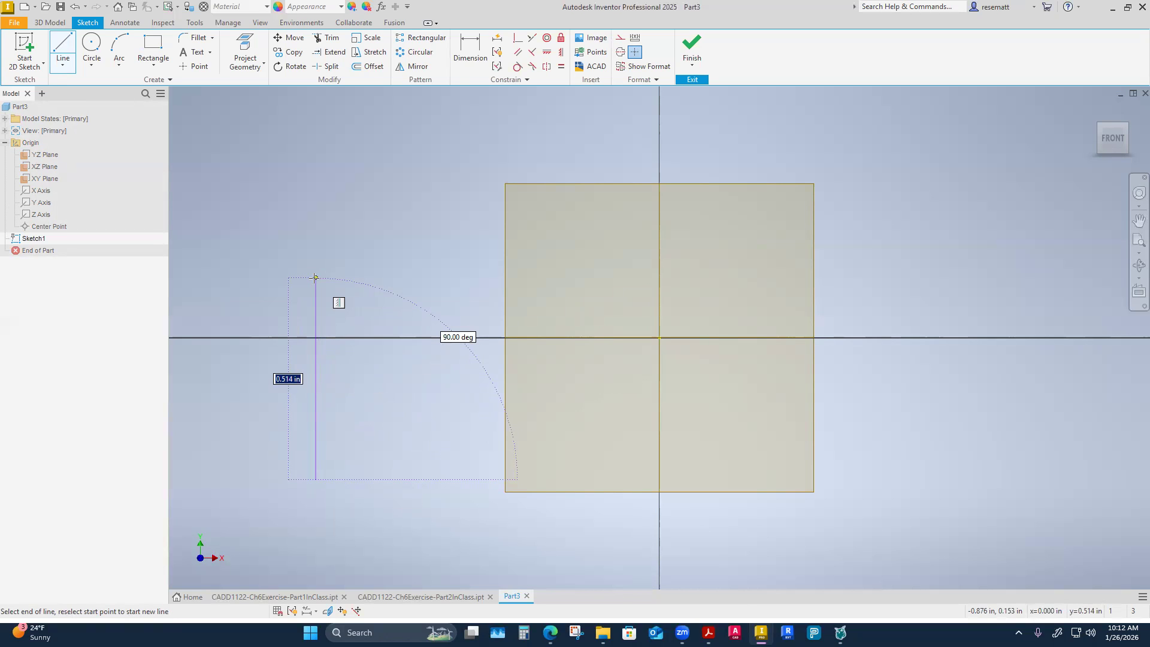
pyautogui.write('3')
pyautogui.press('Return')
pyautogui.scroll(-5, 378, 312)
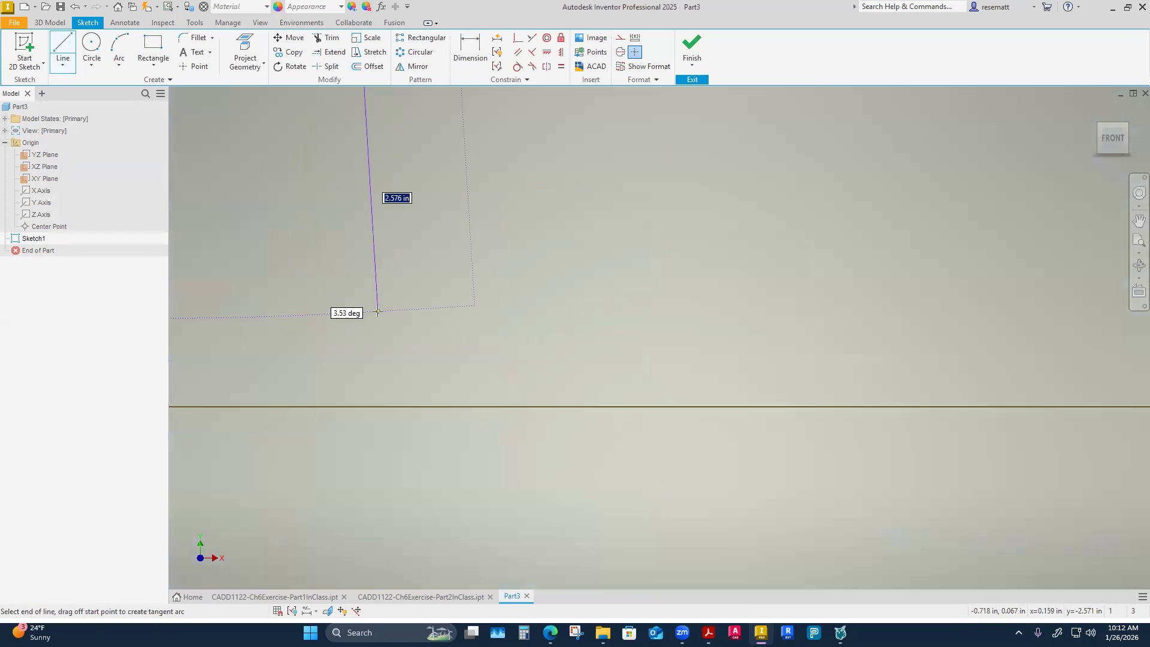
pyautogui.scroll(5, 377, 311)
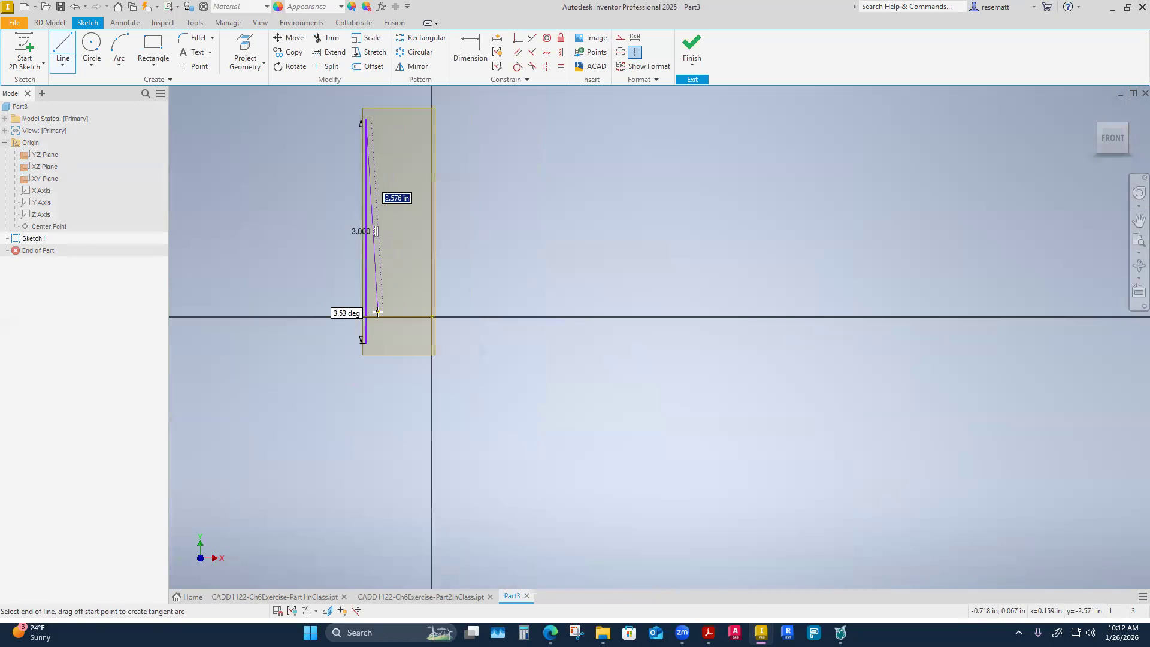
pyautogui.scroll(4, 381, 294)
pyautogui.scroll(-6, 413, 211)
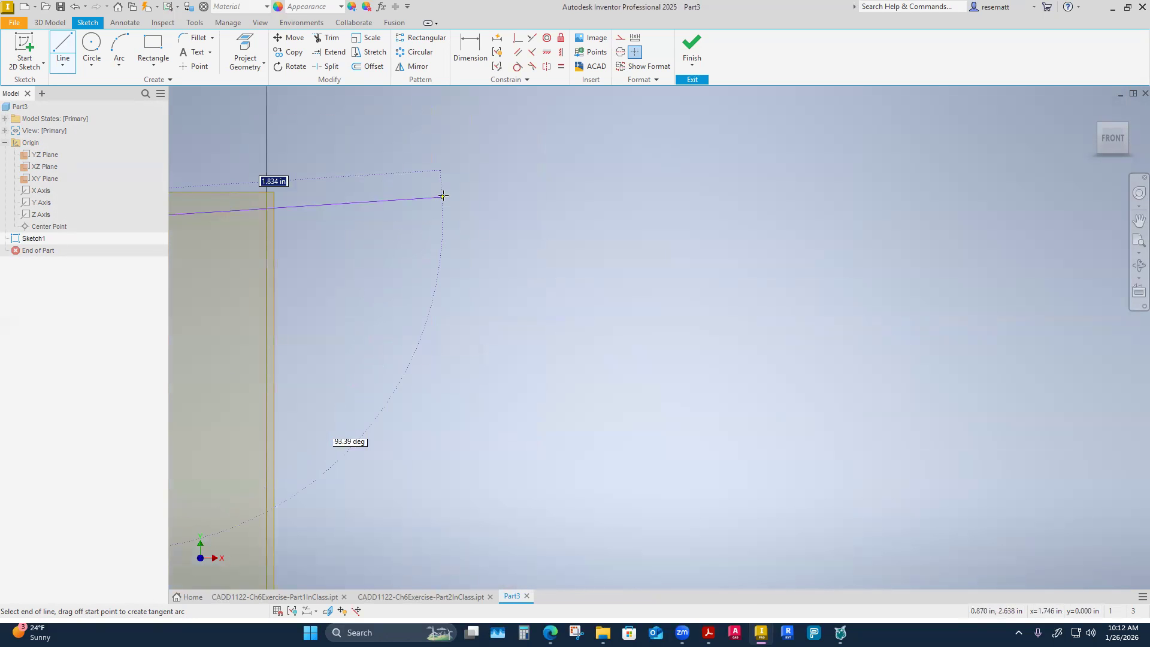
pyautogui.scroll(3, 443, 196)
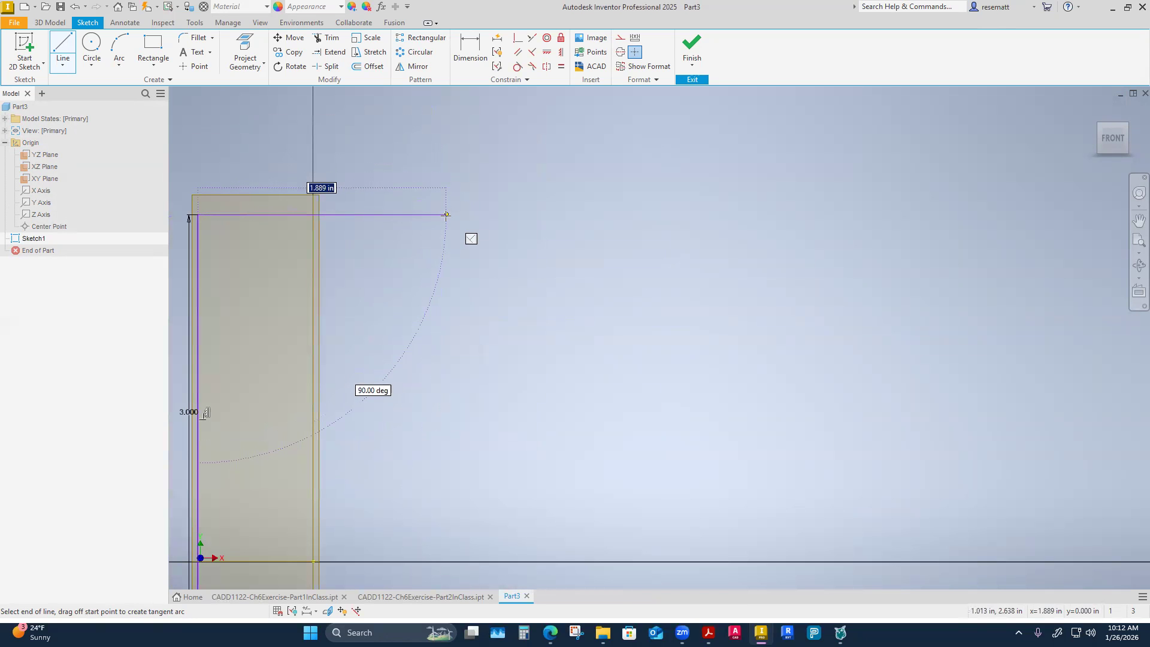
pyautogui.write('8')
pyautogui.press('Return')
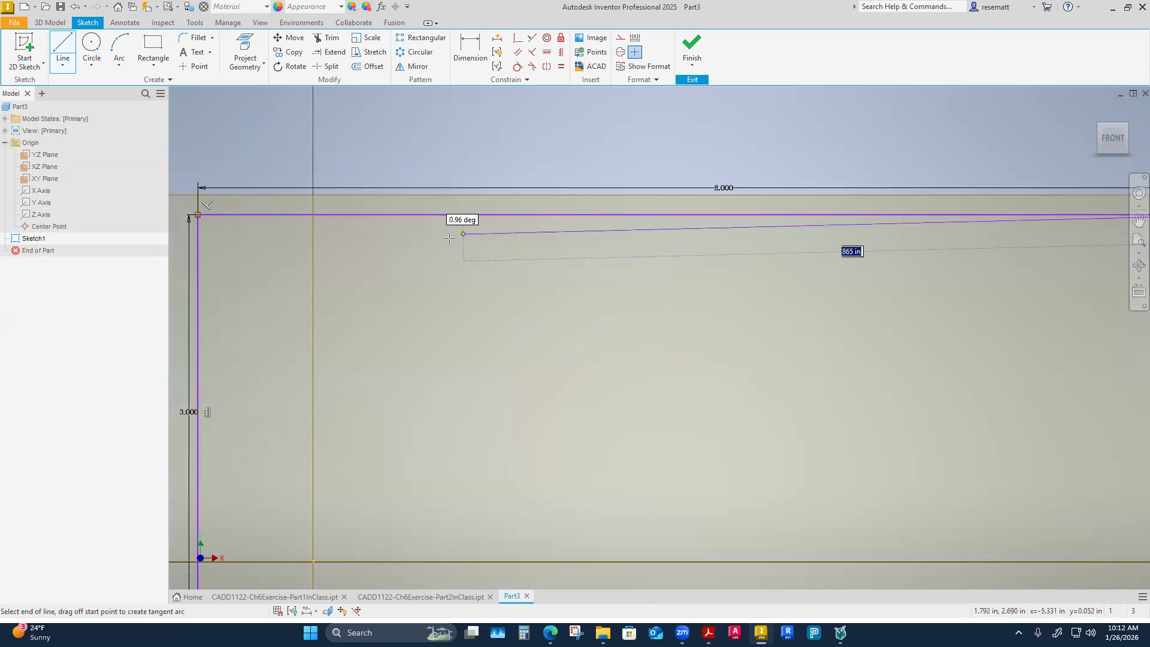
# Continue the line chain .75 in straight down and 5.25 in horizontally back toward the first line.
pyautogui.scroll(5, 437, 242)
pyautogui.scroll(-3, 438, 242)
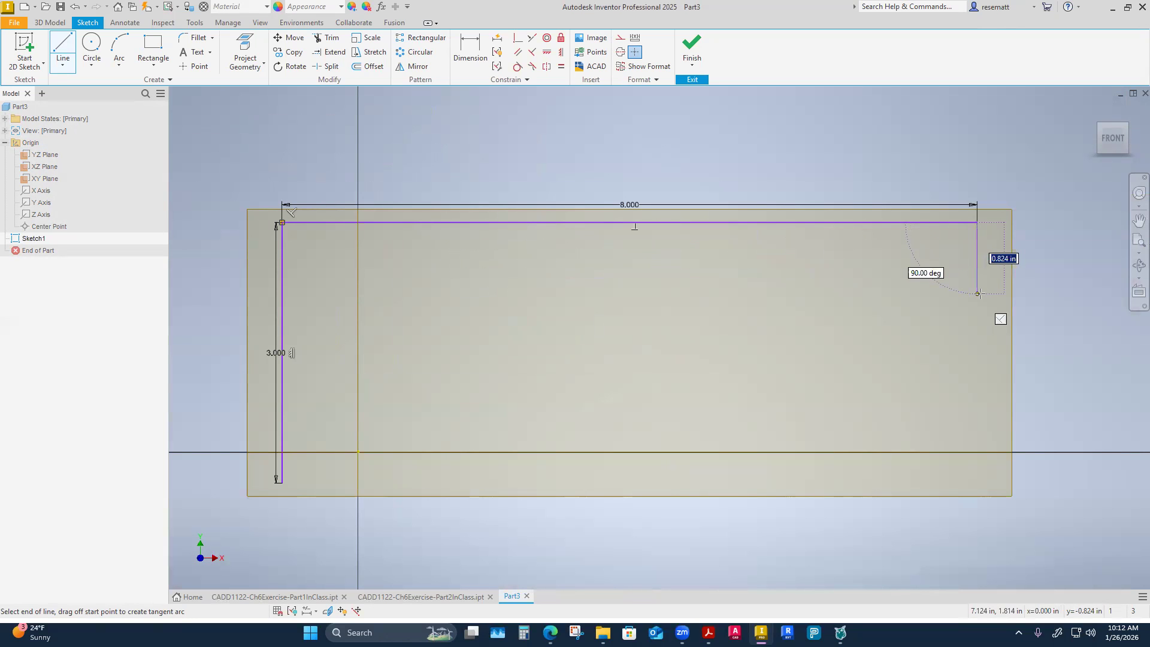
pyautogui.write('.75')
pyautogui.press('Return')
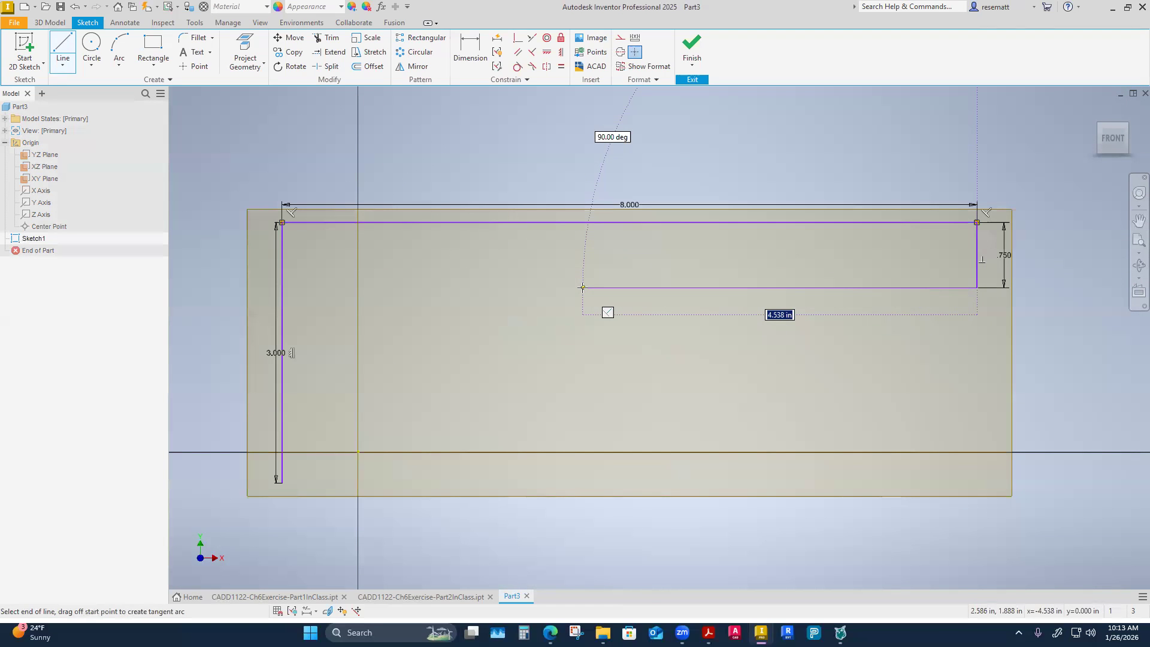
pyautogui.write('5.25')
pyautogui.press('Return')
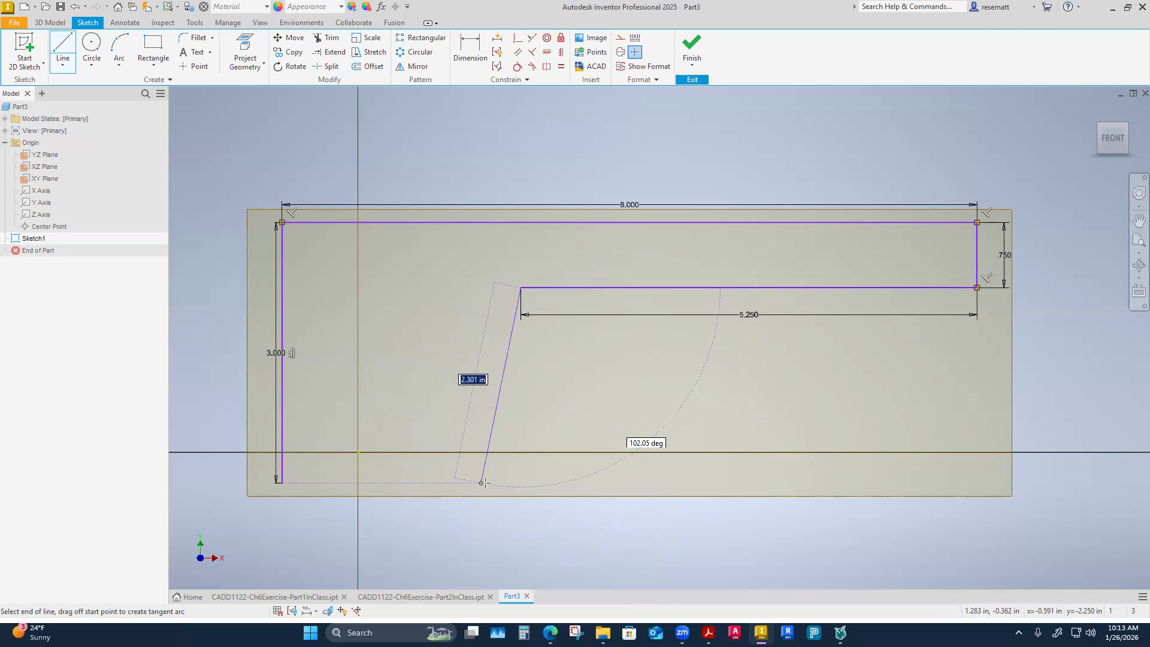
# Close the L-shaped profile with a vertical line level with the start point and a horizontal line back to it.
pyautogui.click(520, 483)
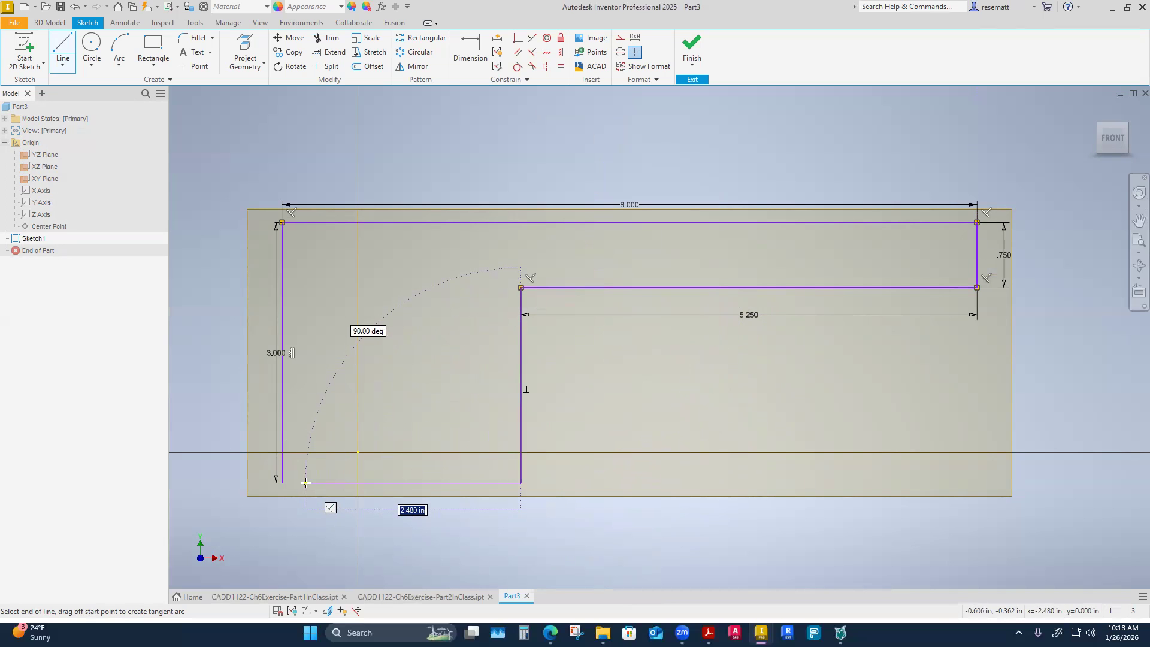
pyautogui.write('c')
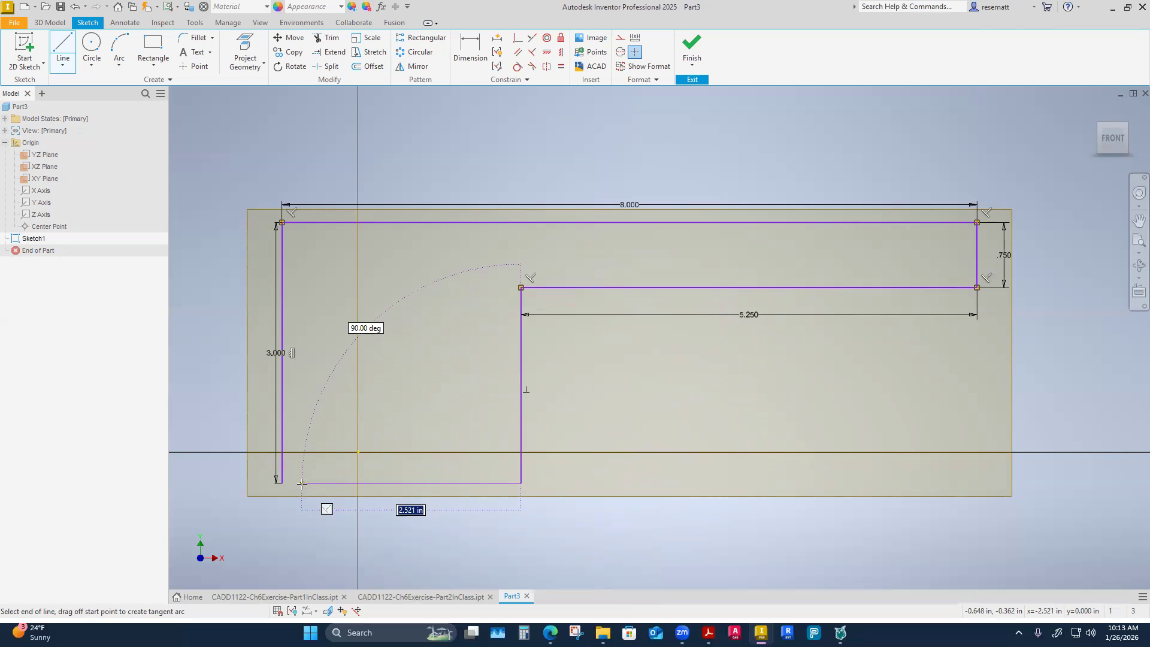
pyautogui.click(282, 483)
pyautogui.rightClick(283, 484)
pyautogui.click(317, 486)
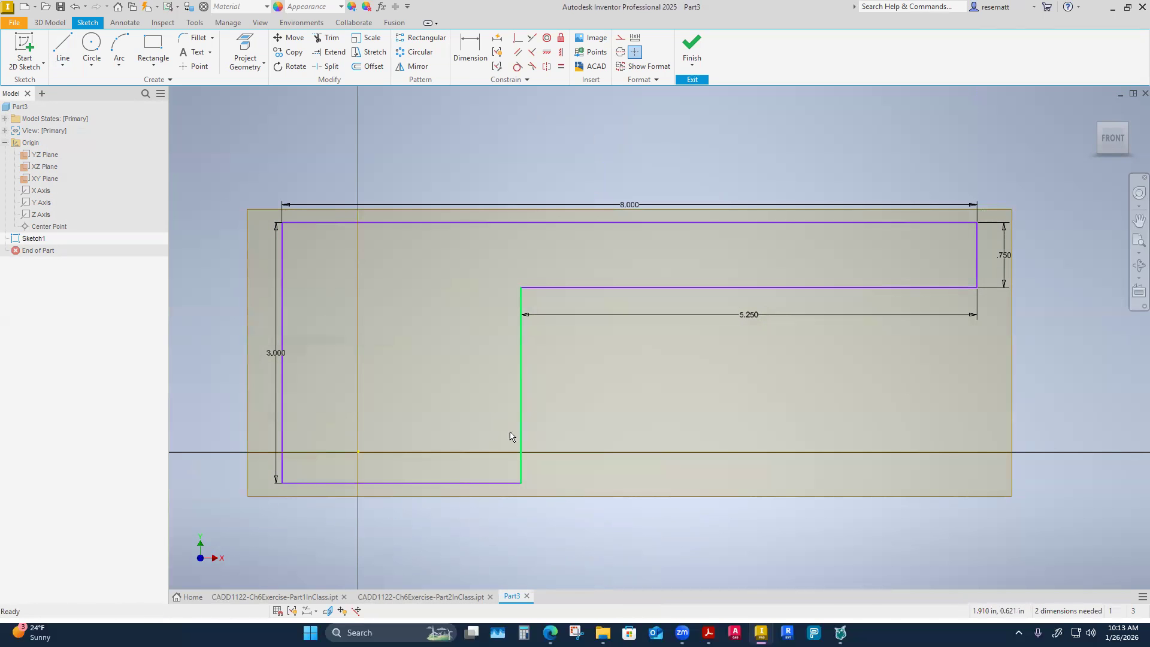
# Shift the unanchored profile within the sketch plane and move the 5.25 in dimension farther below its line.
pyautogui.moveTo(457, 482)
pyautogui.mouseDown()
pyautogui.moveTo(437, 539)
pyautogui.moveTo(437, 530)
pyautogui.mouseUp()
pyautogui.moveTo(521, 398)
pyautogui.mouseDown()
pyautogui.moveTo(571, 423)
pyautogui.moveTo(554, 427)
pyautogui.mouseUp()
pyautogui.moveTo(789, 362)
pyautogui.mouseDown()
pyautogui.moveTo(793, 393)
pyautogui.moveTo(789, 373)
pyautogui.moveTo(782, 397)
pyautogui.mouseUp()
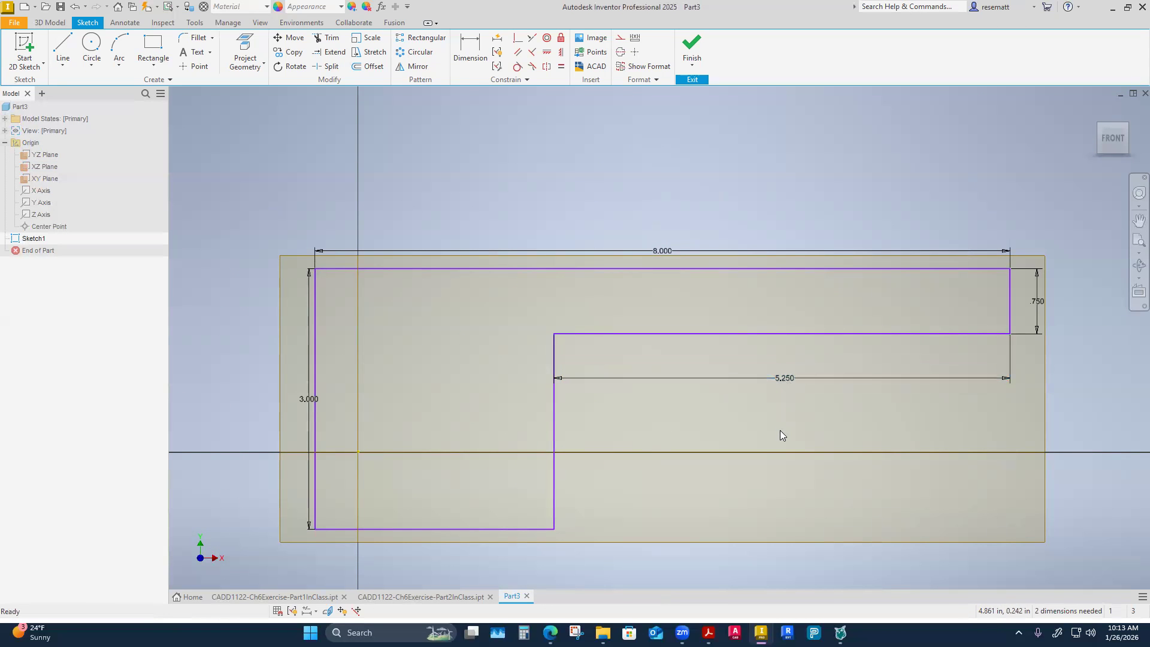
pyautogui.scroll(4, 590, 365)
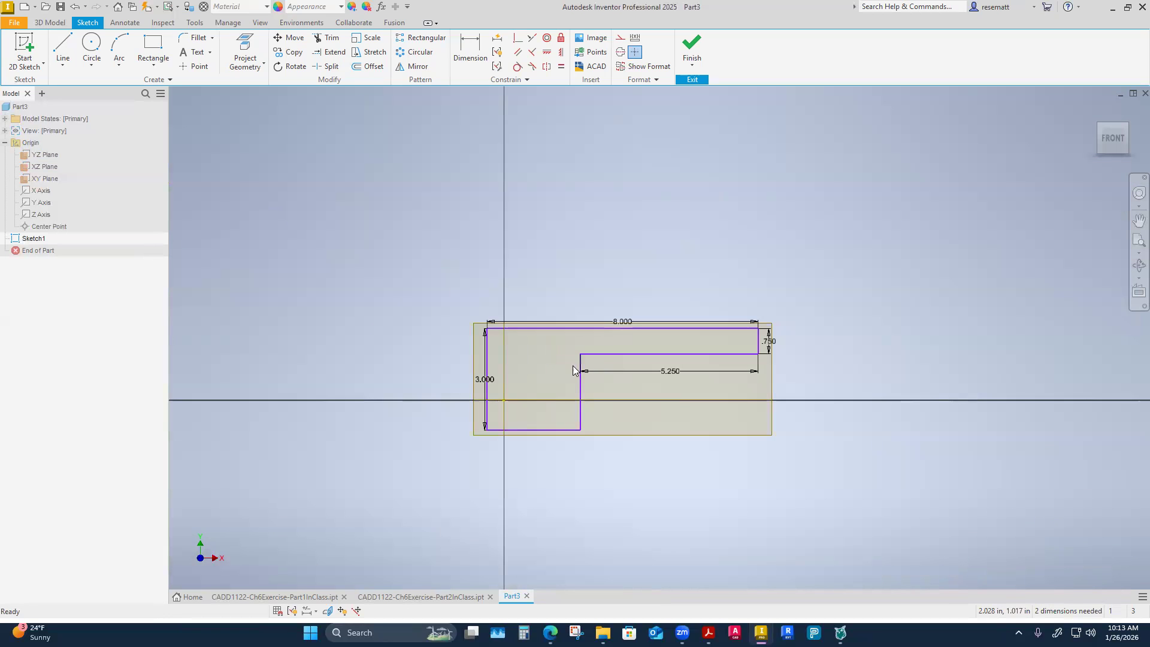
pyautogui.scroll(-3, 572, 369)
# Make the profile's lower-left corner coincident with the origin Center Point and finish the sketch.
pyautogui.click(516, 38)
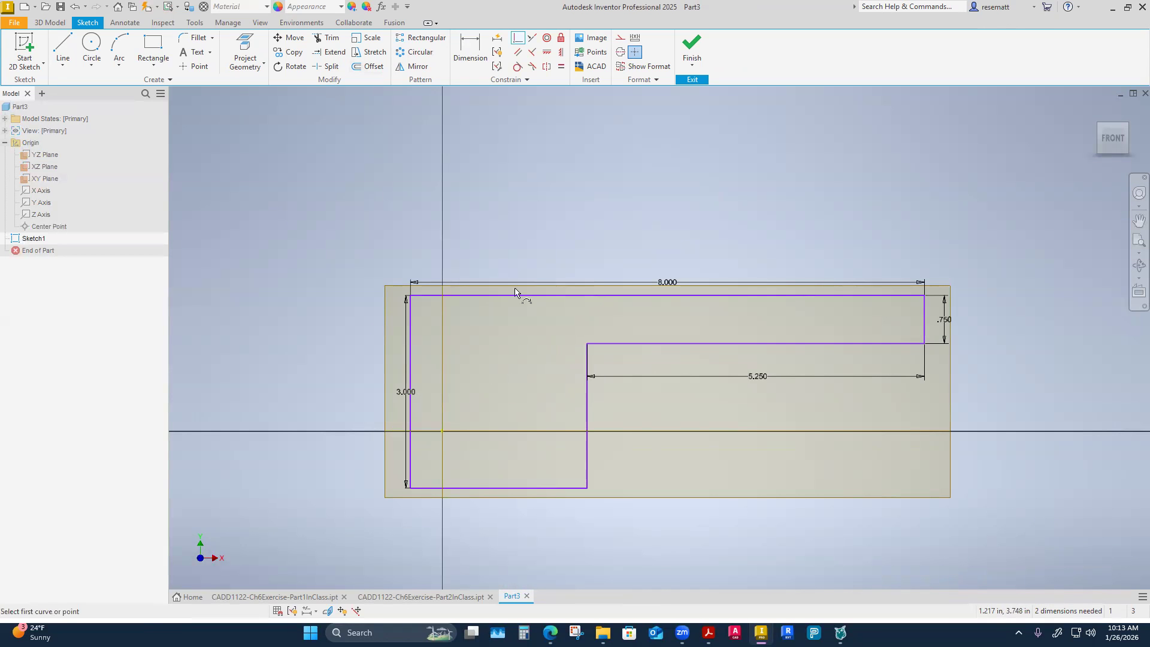
pyautogui.click(411, 490)
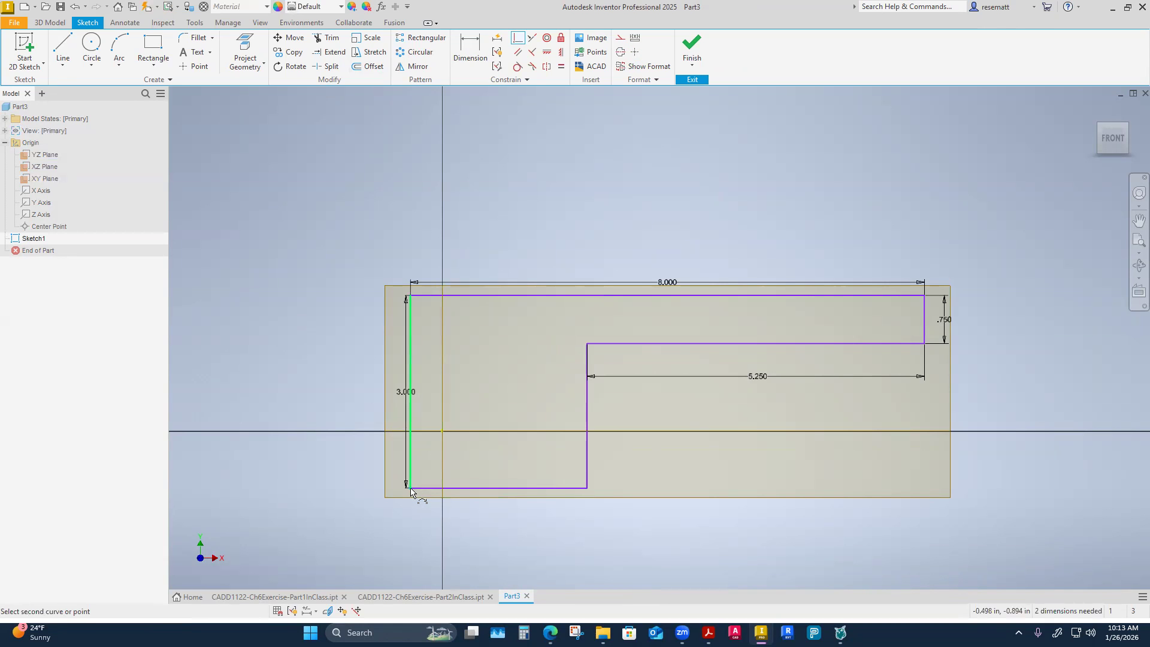
pyautogui.click(47, 228)
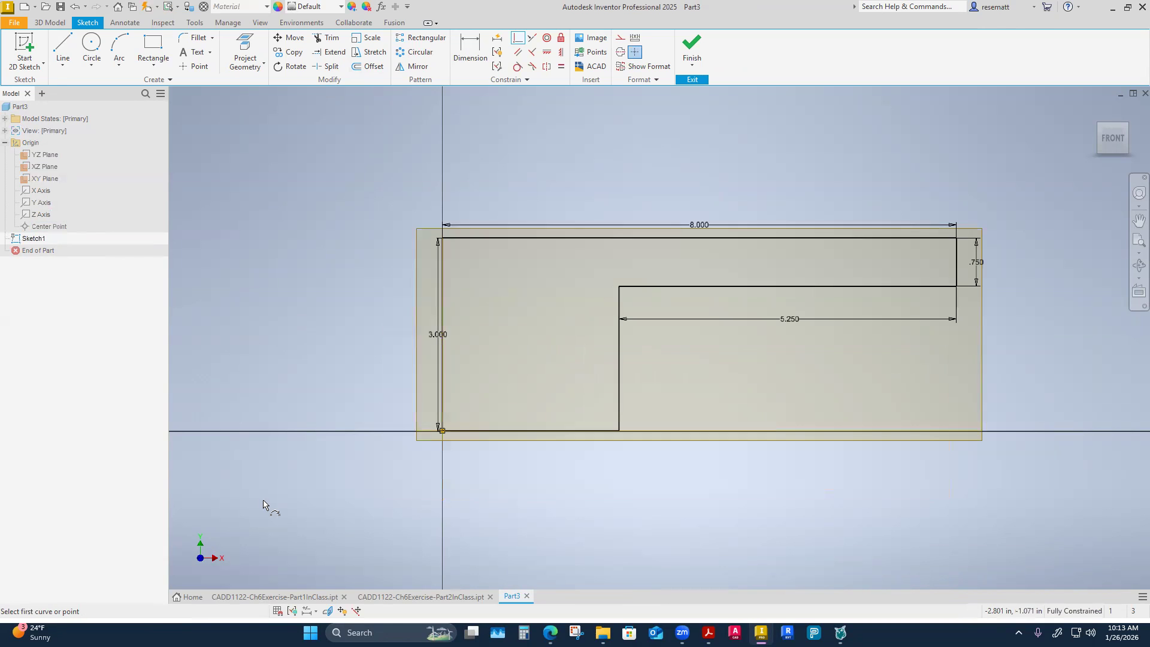
pyautogui.press('Escape')
pyautogui.click(692, 44)
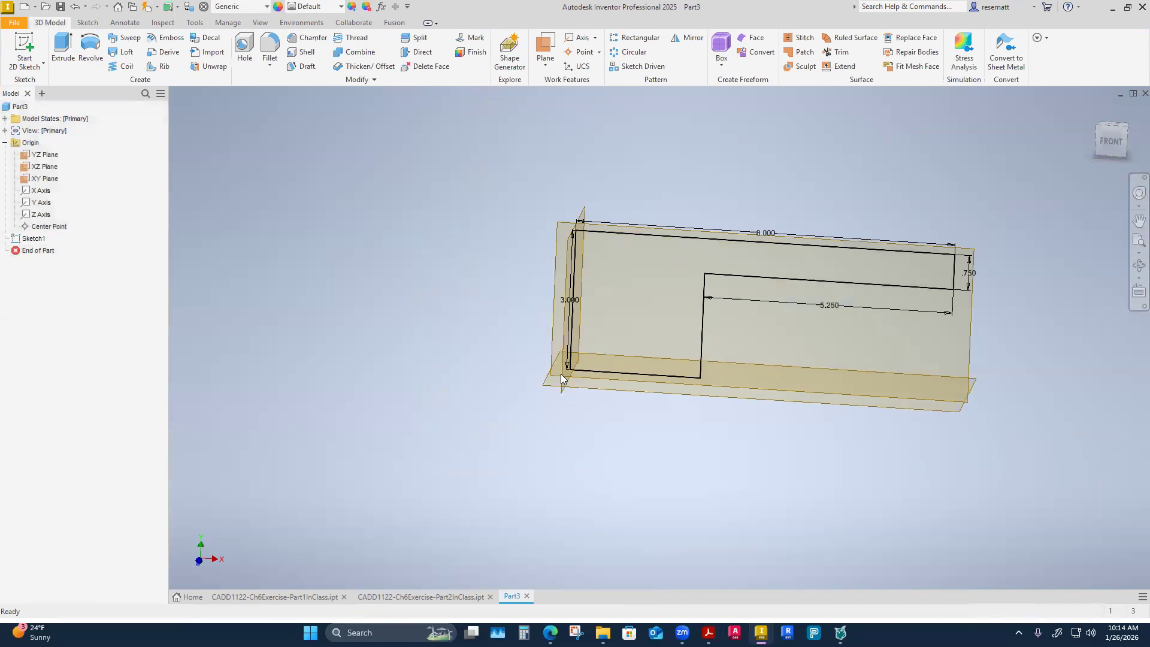
# Extrude the L-shaped profile 2.25 in, flipped to the back side of the XY plane.
pyautogui.keyDown('shift'); pyautogui.moveTo(695, 347); pyautogui.dragTo(618, 353, button='middle'); pyautogui.keyUp('shift')
pyautogui.scroll(3, 618, 353)
pyautogui.moveTo(486, 291); pyautogui.dragTo(423, 280)
pyautogui.click(347, 322)
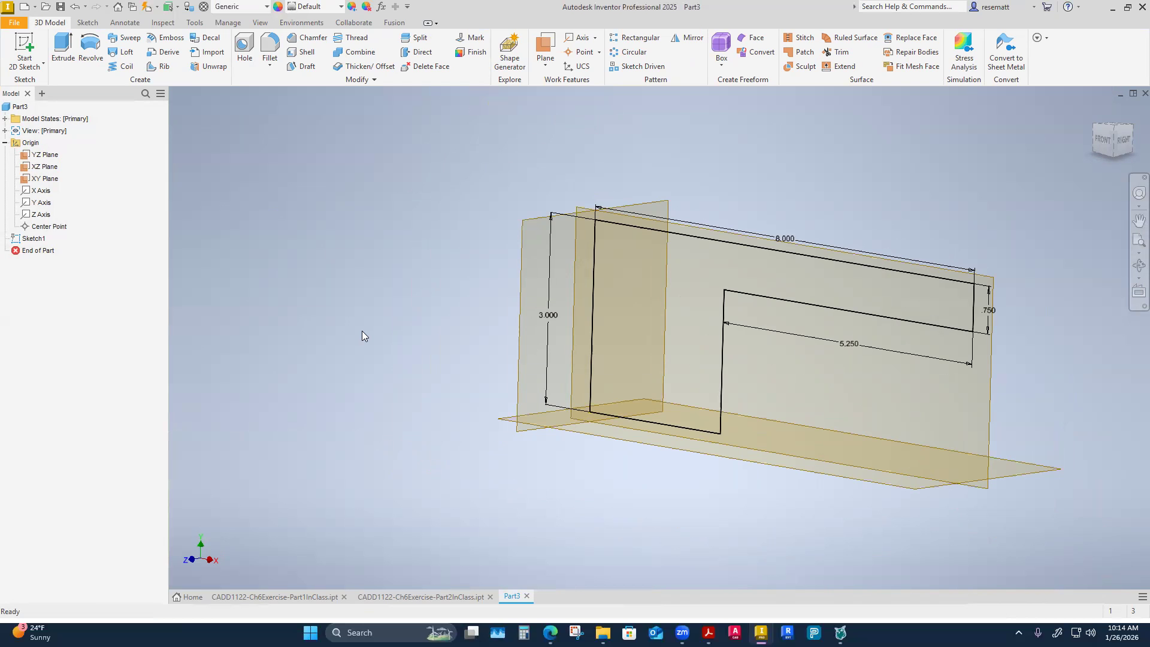
pyautogui.moveTo(362, 330)
pyautogui.keyDown('shift'); pyautogui.mouseDown(button='middle')
pyautogui.moveTo(356, 340)
pyautogui.moveTo(429, 338)
pyautogui.mouseUp(button='middle'); pyautogui.keyUp('shift')
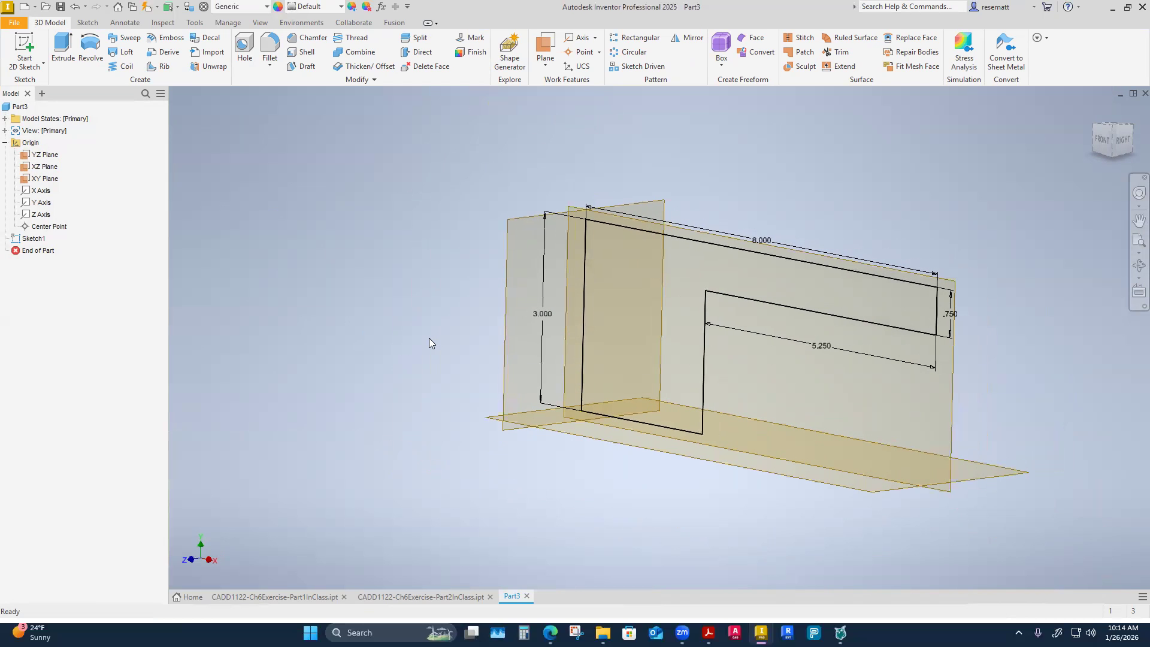
pyautogui.press('e')
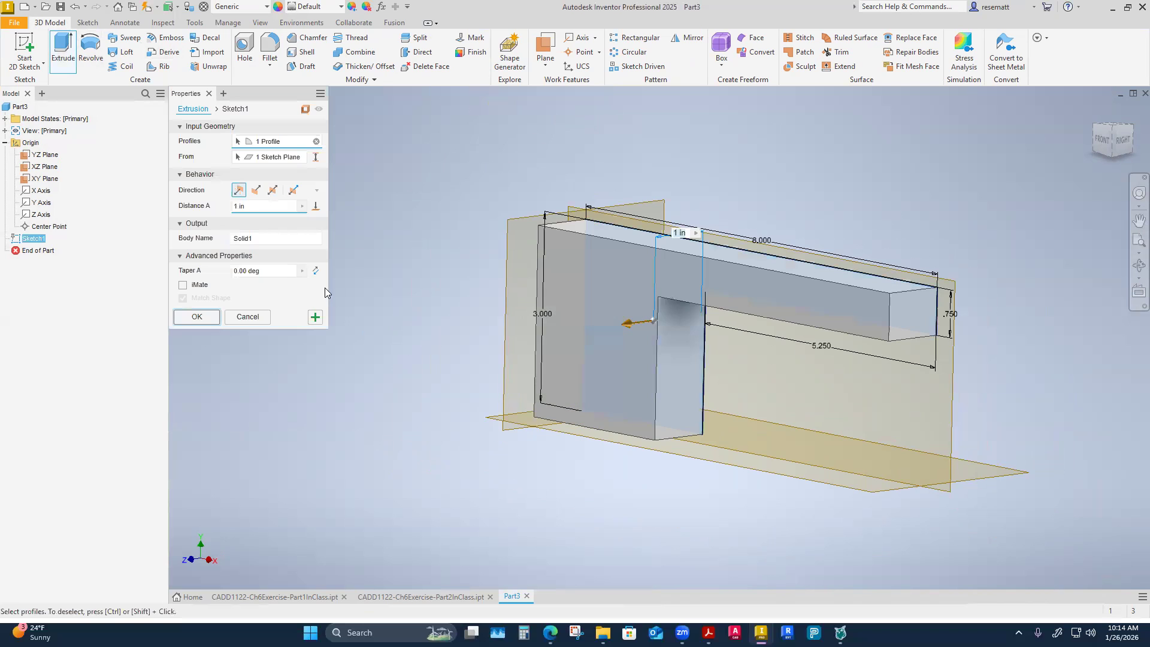
pyautogui.click(258, 193)
pyautogui.write('2')
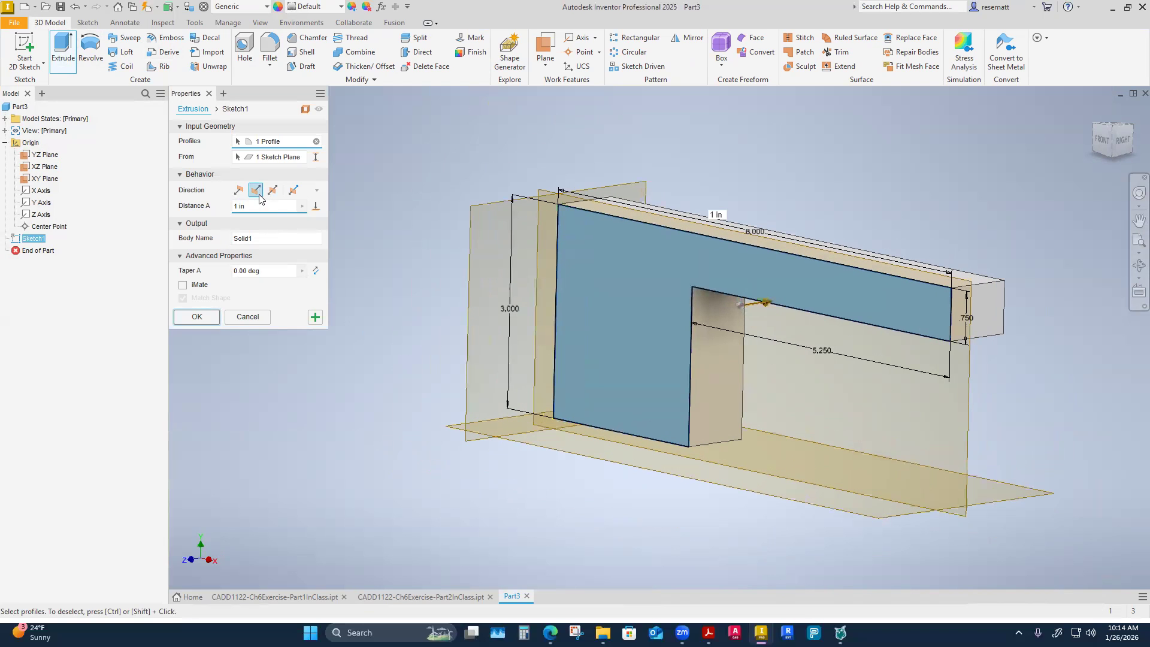
pyautogui.write('.25')
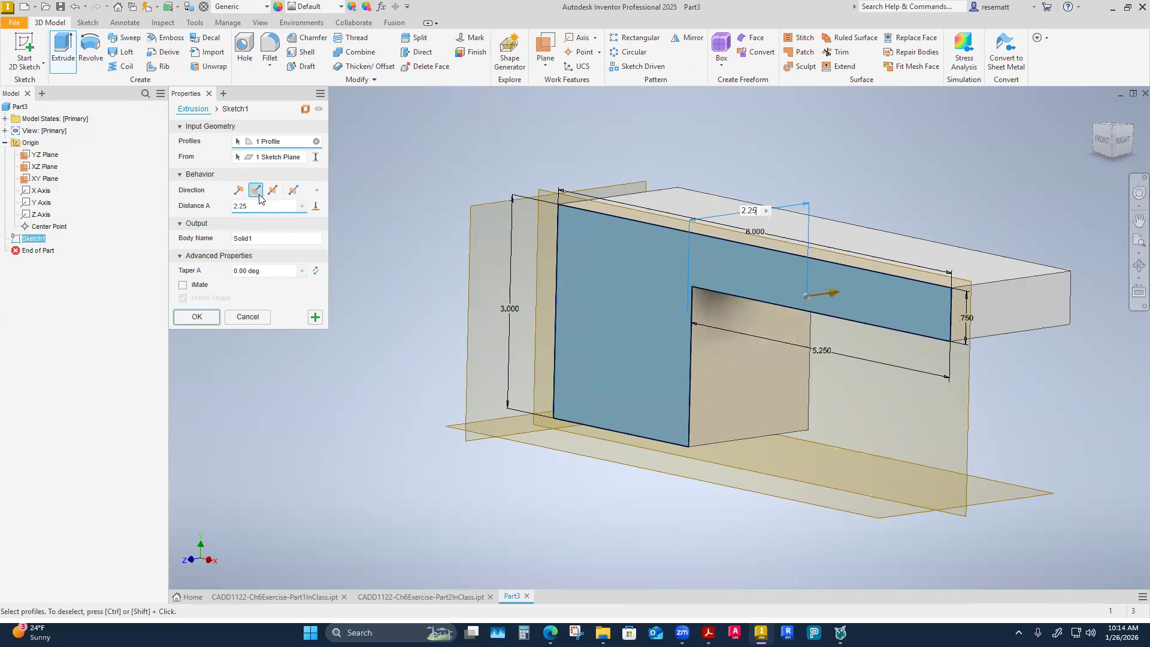
pyautogui.press('Return')
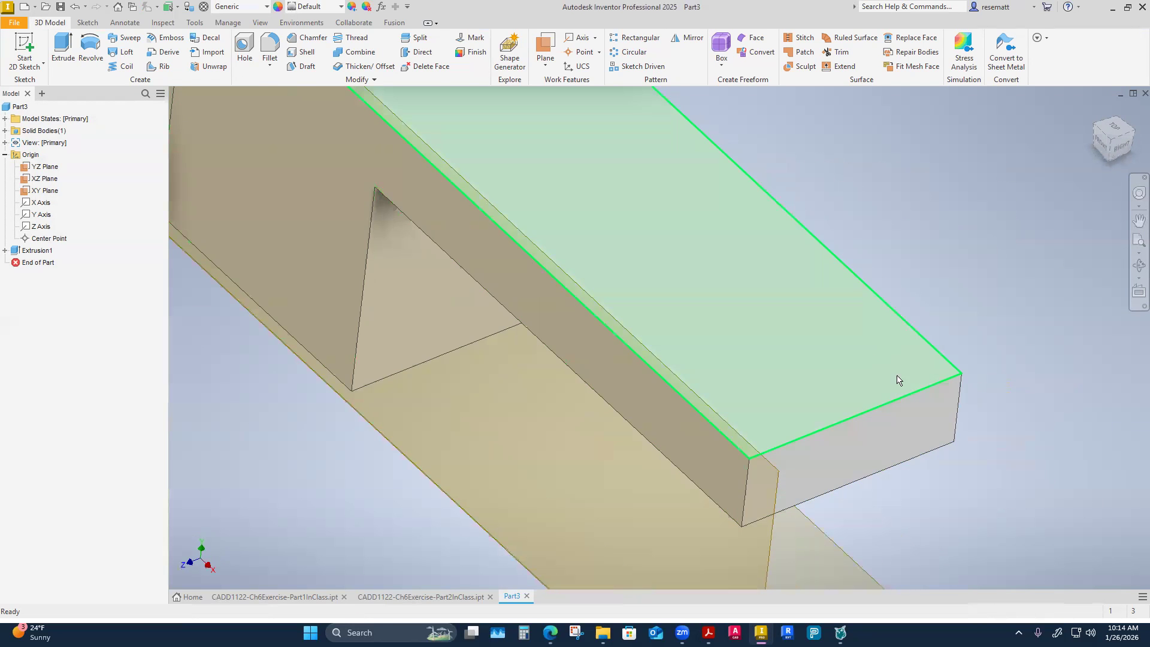
# Hide the YZ, XZ and XY origin planes of Part3.
pyautogui.rightClick(859, 382)
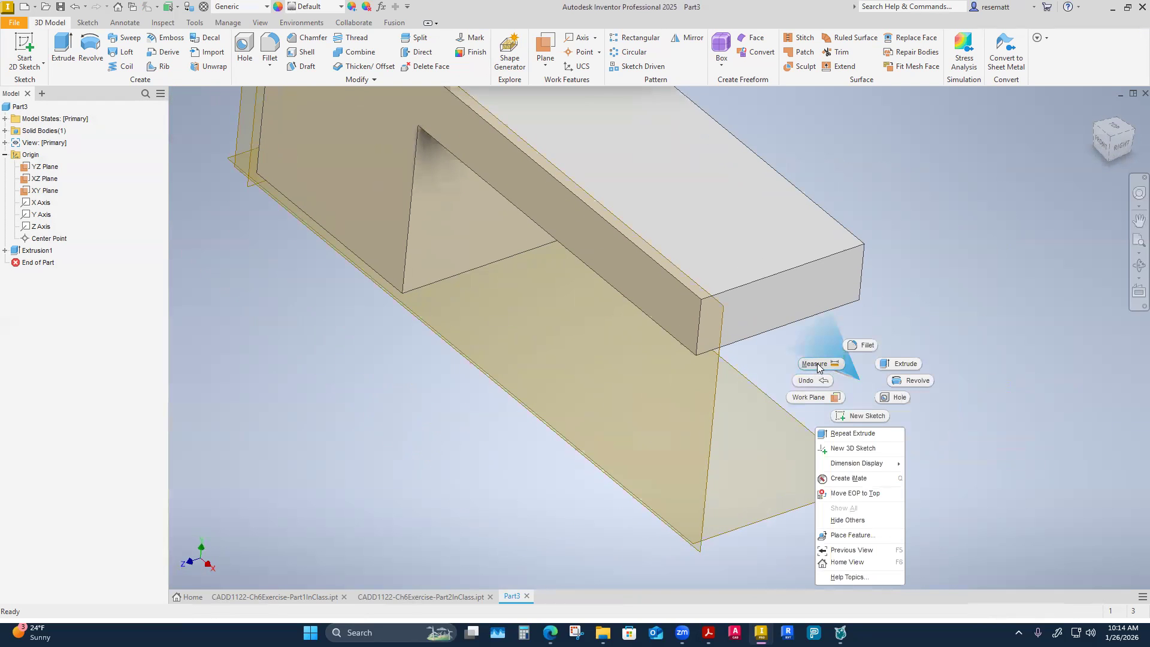
pyautogui.click(921, 285)
pyautogui.click(41, 168)
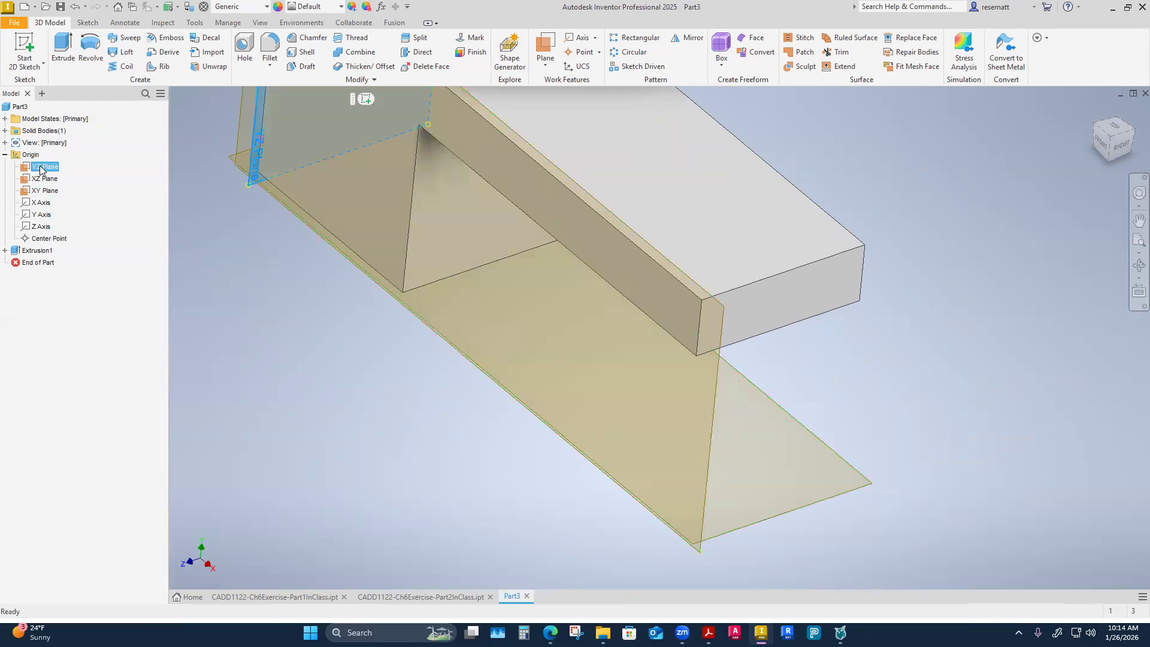
pyautogui.keyDown('shift'); pyautogui.click(42, 191); pyautogui.keyUp('shift')
pyautogui.rightClick(41, 191)
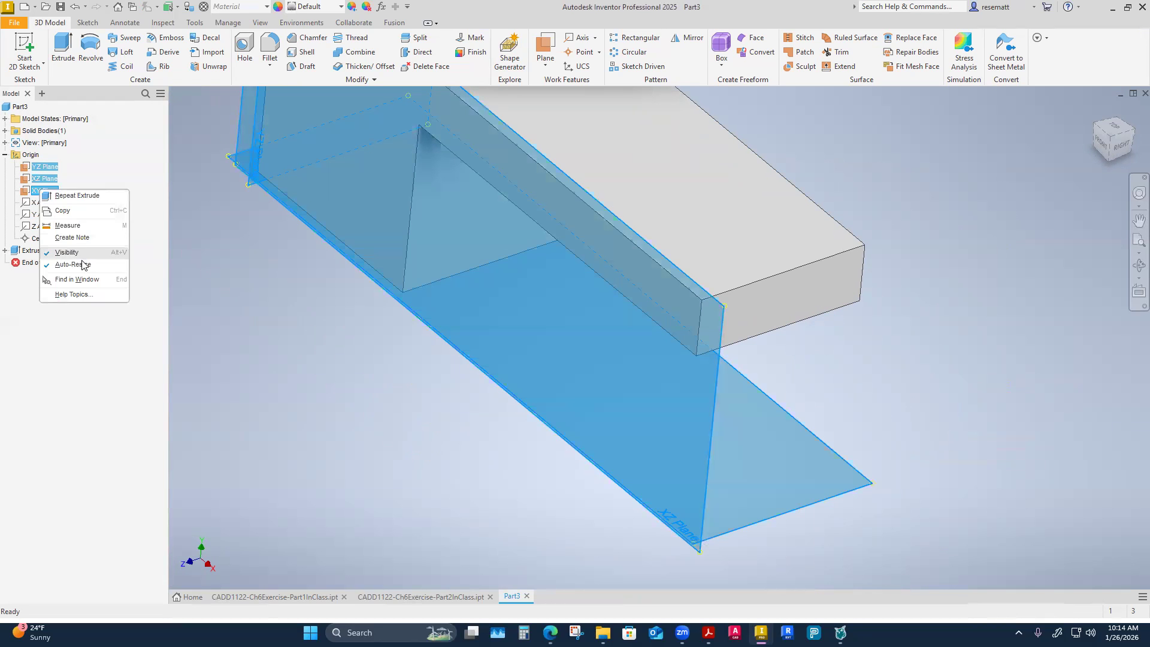
pyautogui.click(43, 256)
# Measure the distance between the part's two opposite L-shaped side faces.
pyautogui.keyDown('shift'); pyautogui.moveTo(517, 387); pyautogui.dragTo(547, 399, button='middle'); pyautogui.keyUp('shift')
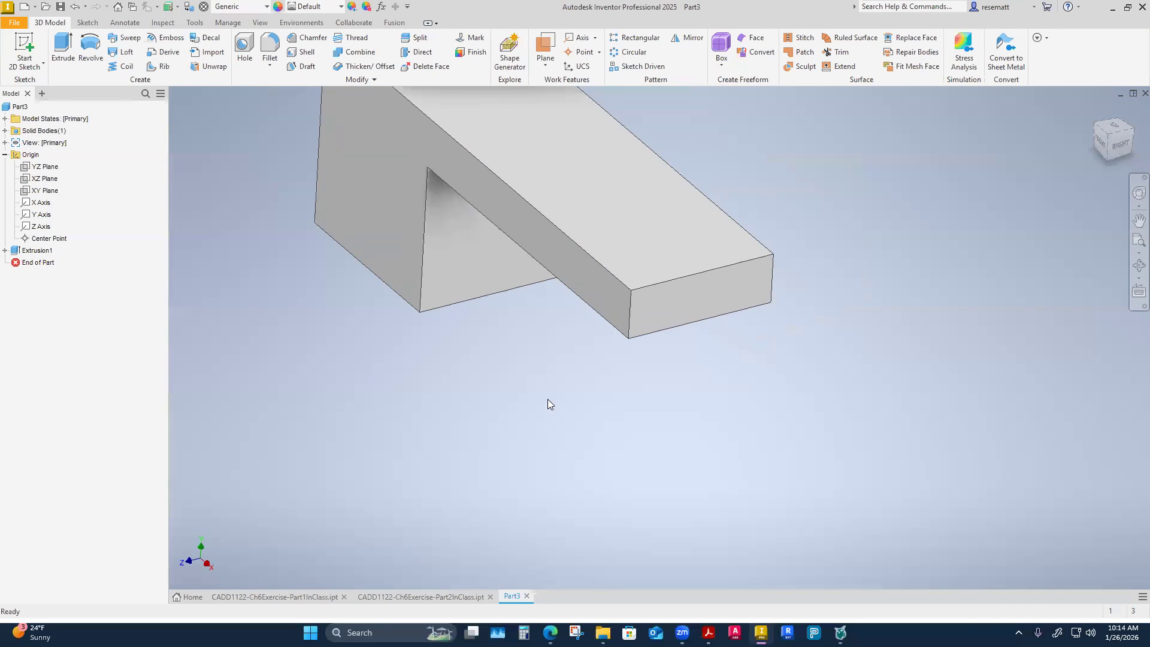
pyautogui.rightClick(548, 399)
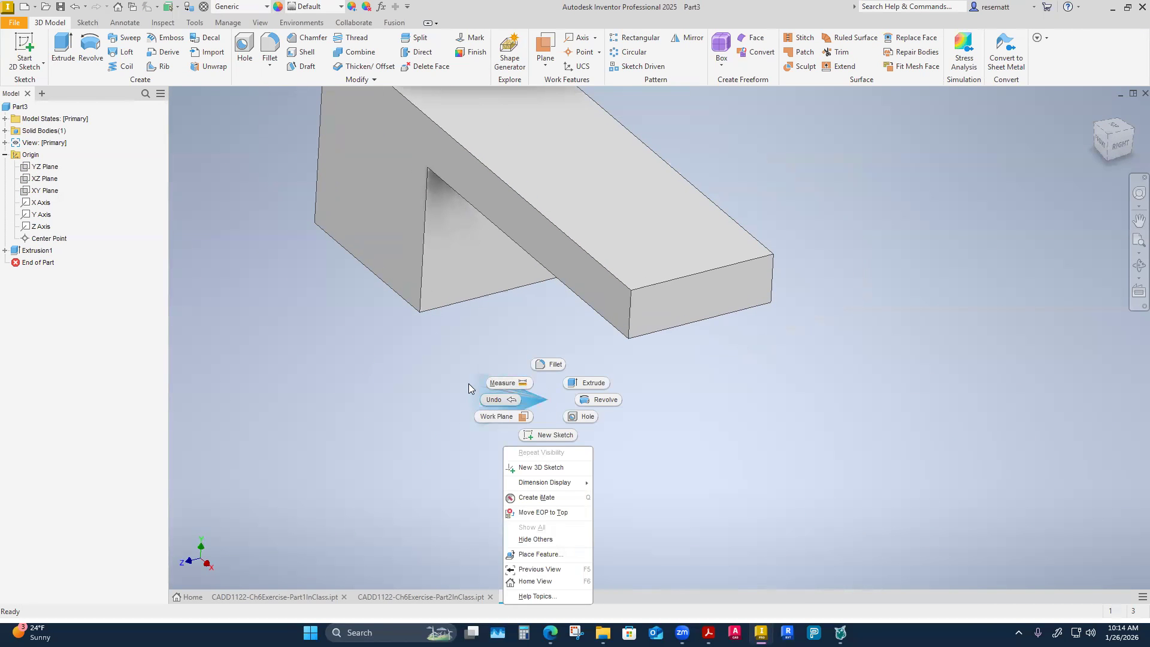
pyautogui.press('Escape')
pyautogui.rightClick(553, 425)
pyautogui.press('Escape')
pyautogui.press('m')
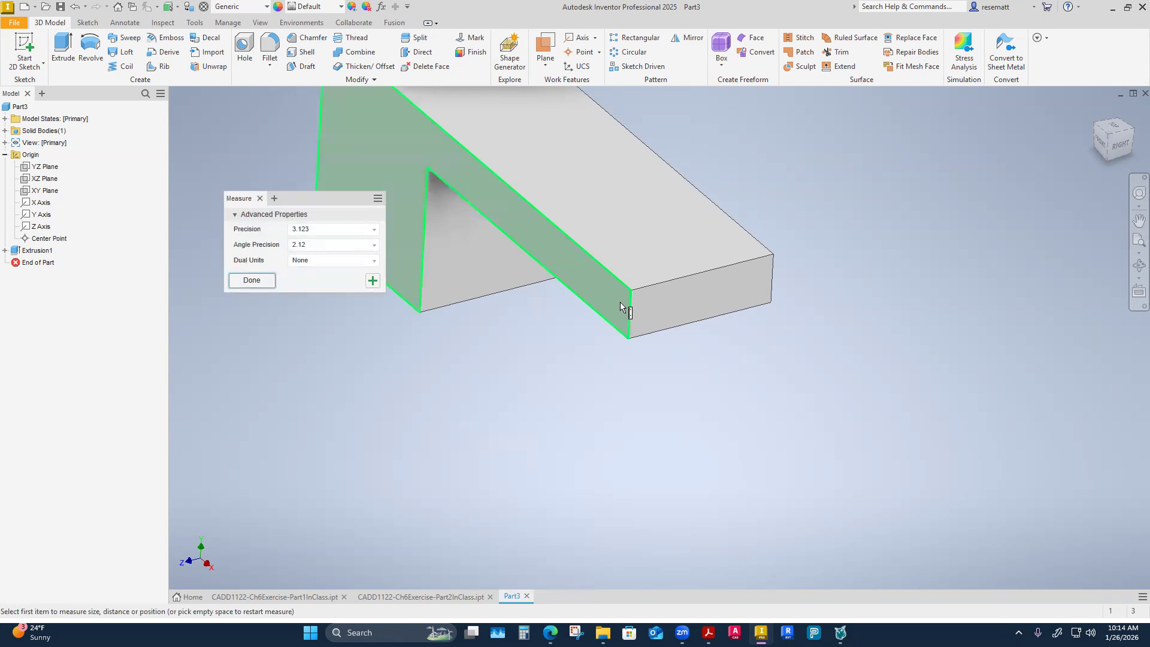
pyautogui.click(647, 341)
pyautogui.keyDown('shift'); pyautogui.moveTo(647, 342); pyautogui.dragTo(512, 291, button='middle'); pyautogui.keyUp('shift')
pyautogui.click(512, 291)
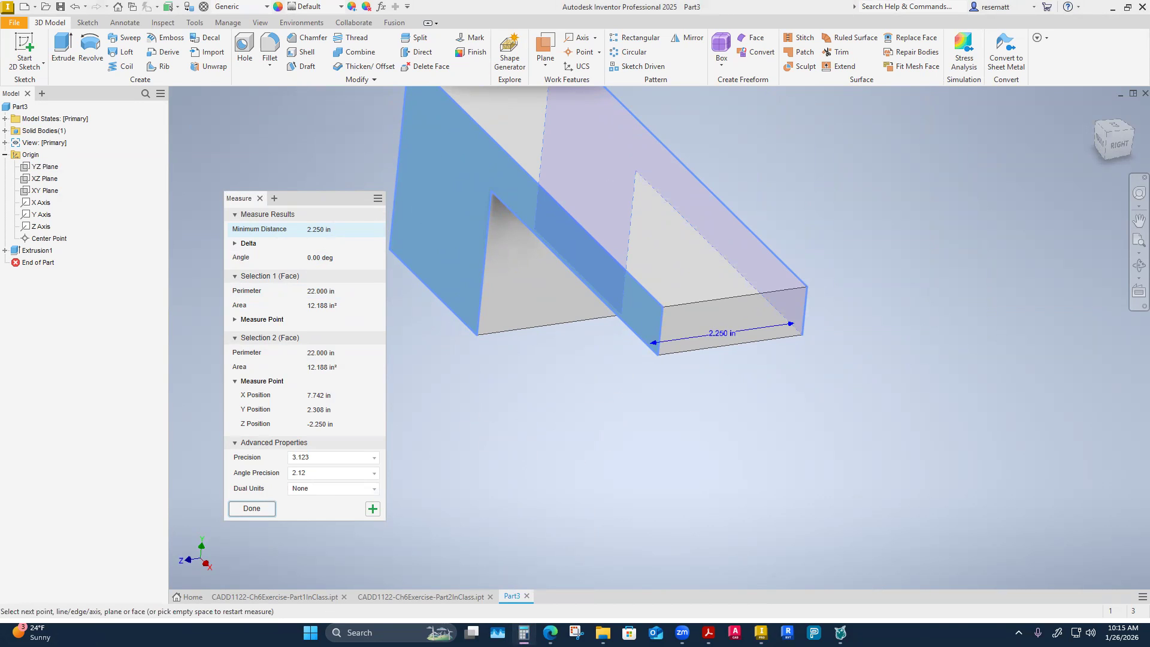
# Switch to Calculator, compute 2.25/2, return to the part in Inventor and end the measurement.
pyautogui.hotkey('alt', 'Tab')
pyautogui.write('2.25/2')
pyautogui.press('Return')
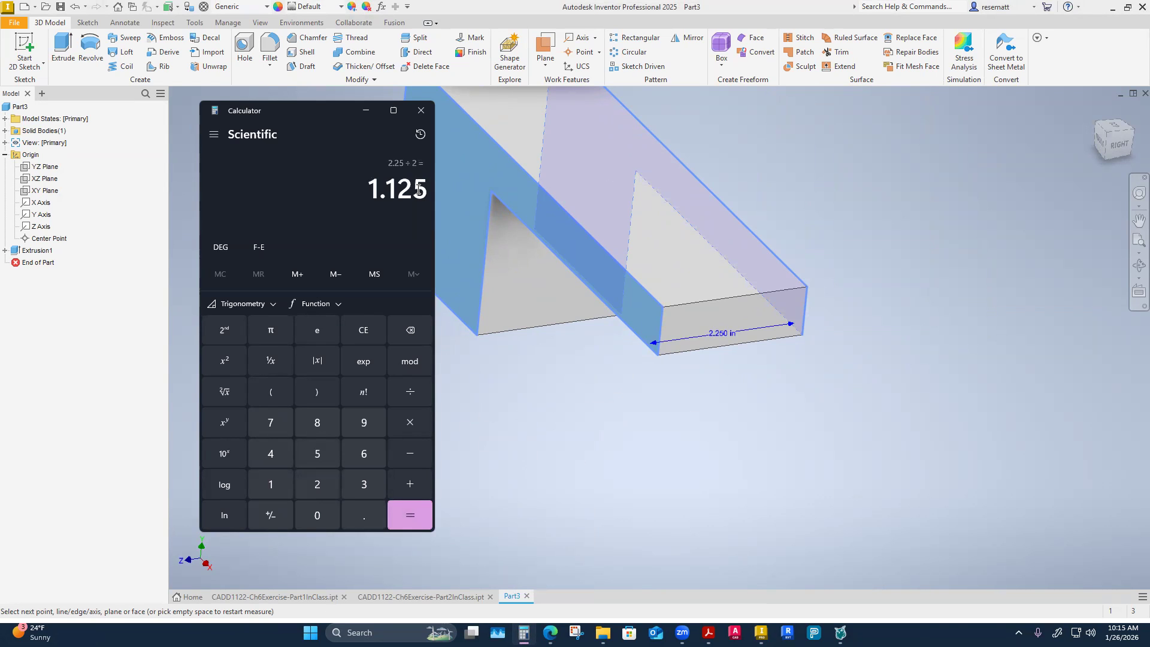
pyautogui.click(545, 457)
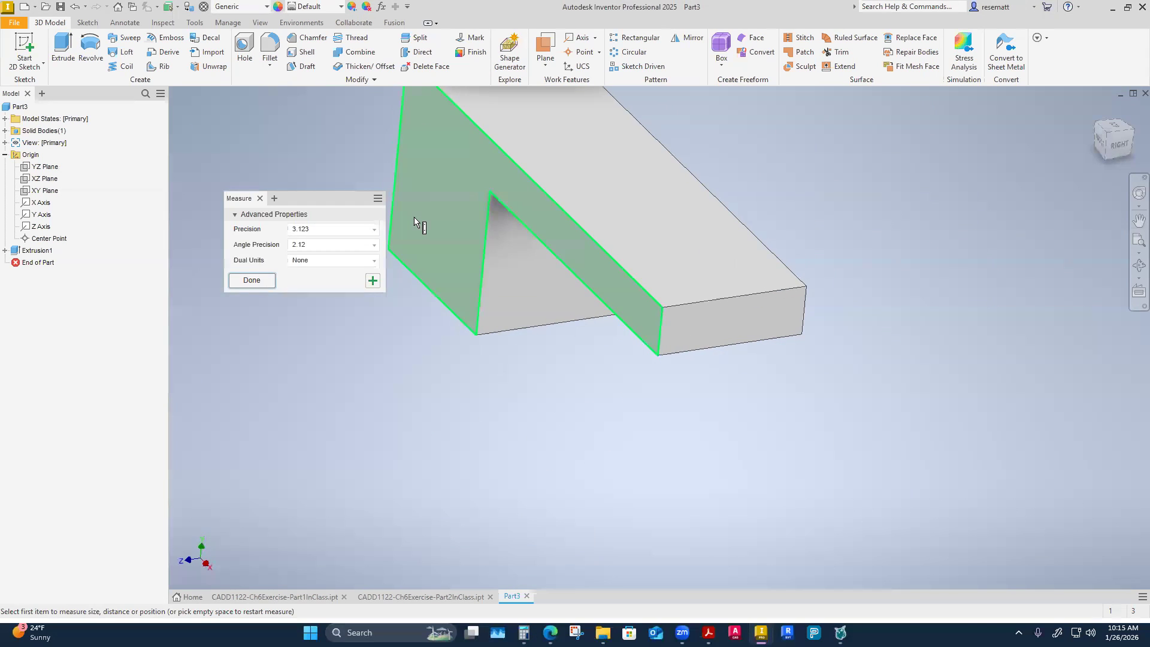
pyautogui.press('Escape')
# Try a 1.125 in constant-radius fillet on the two vertical edges at the end of the long leg.
pyautogui.click(263, 65)
pyautogui.click(300, 88)
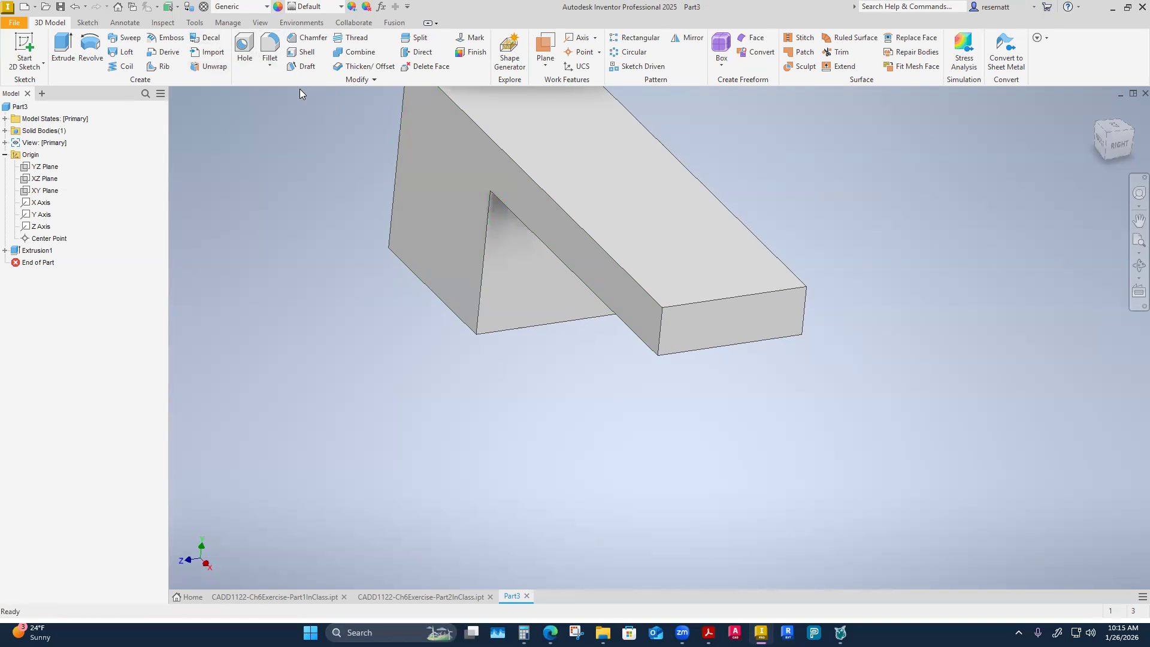
pyautogui.moveTo(253, 157); pyautogui.dragTo(194, 164)
pyautogui.write('1.125')
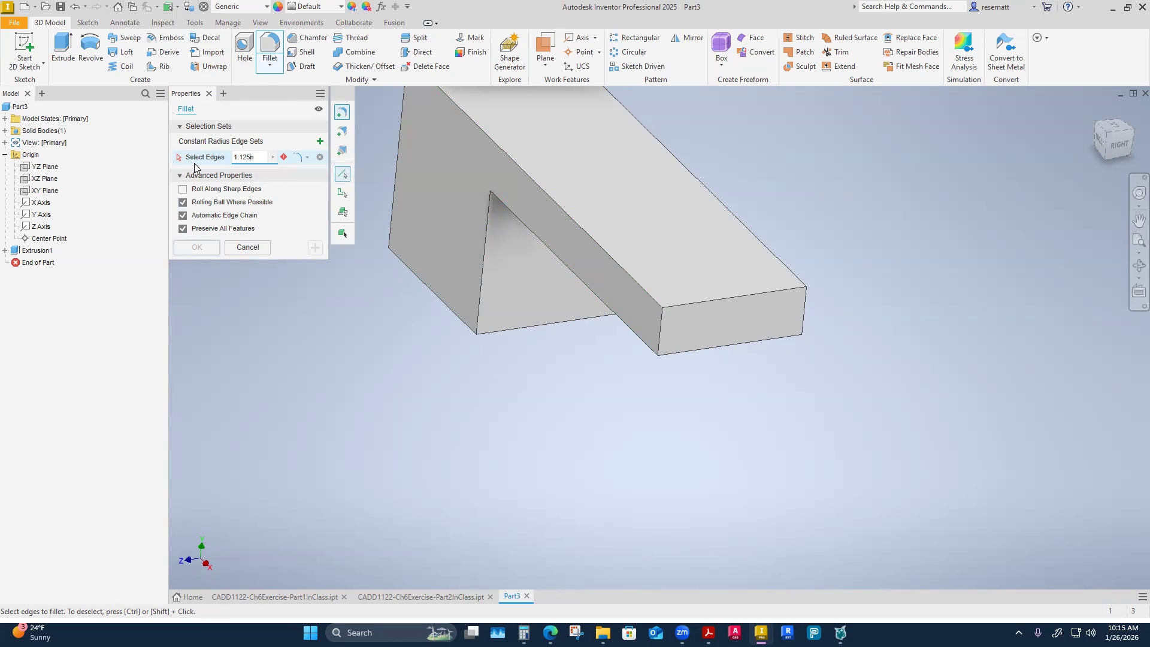
pyautogui.press('Delete')
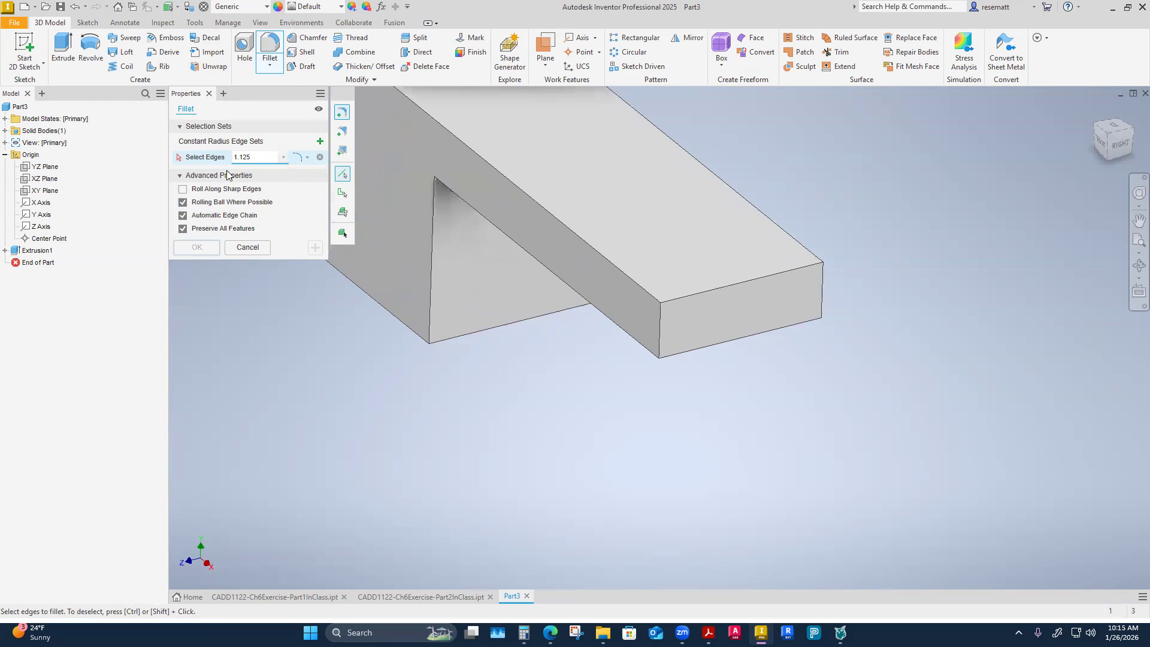
pyautogui.click(660, 331)
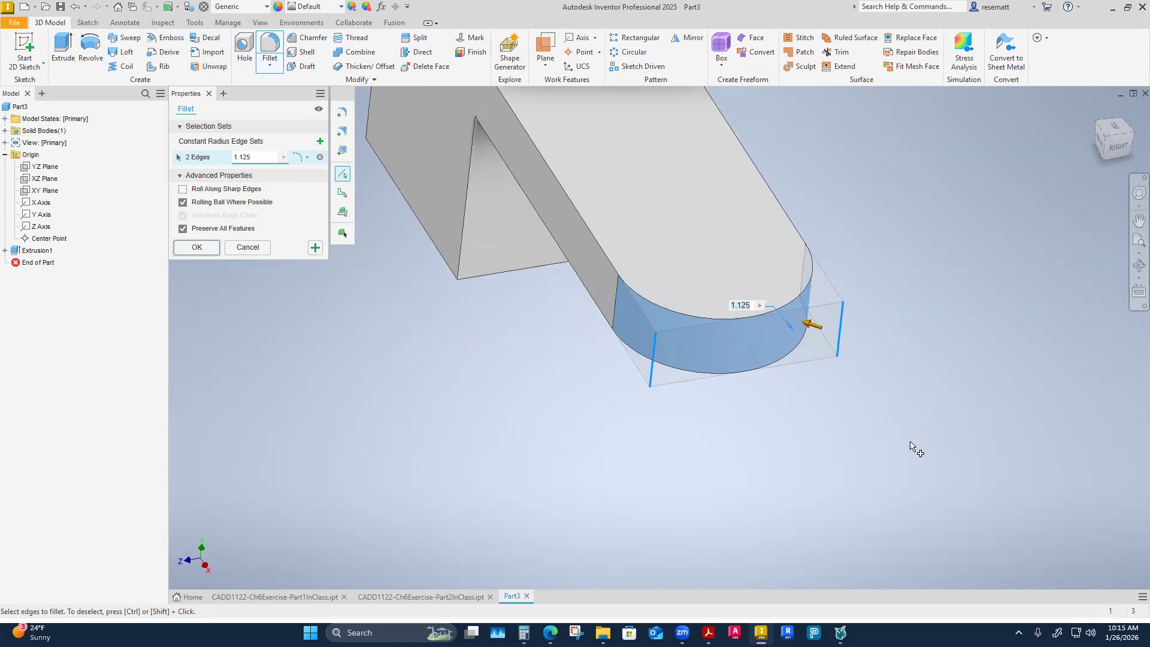
pyautogui.click(247, 253)
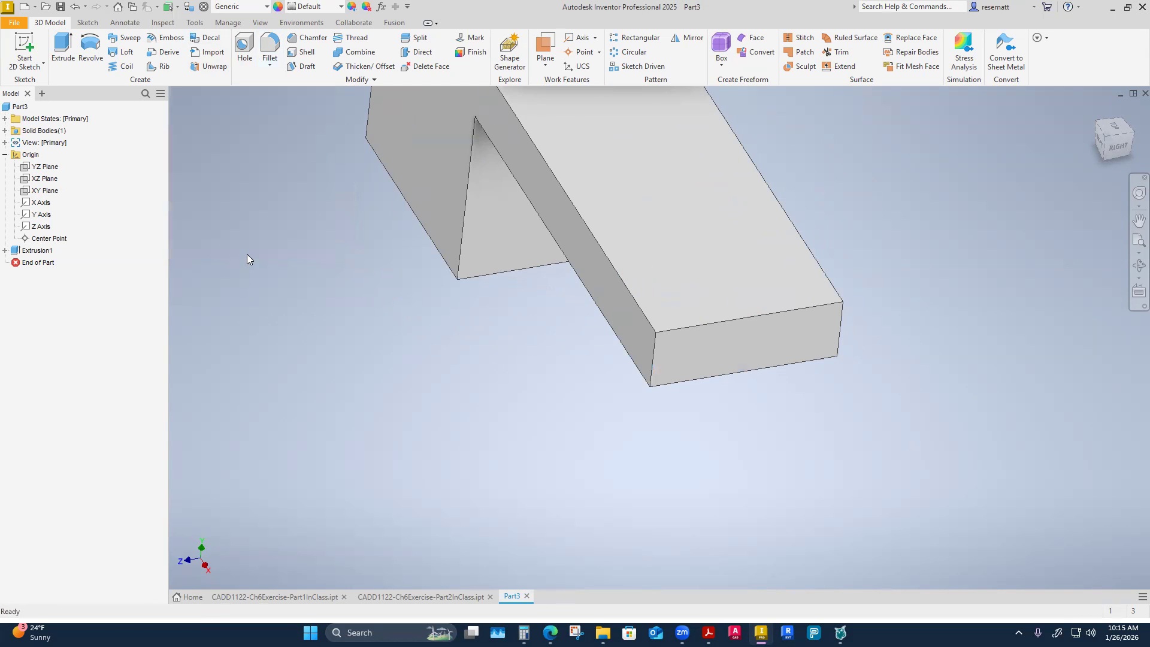
# Round the end of the long leg with a Full Round Fillet across one side face, the end face and the opposite side face.
pyautogui.click(270, 66)
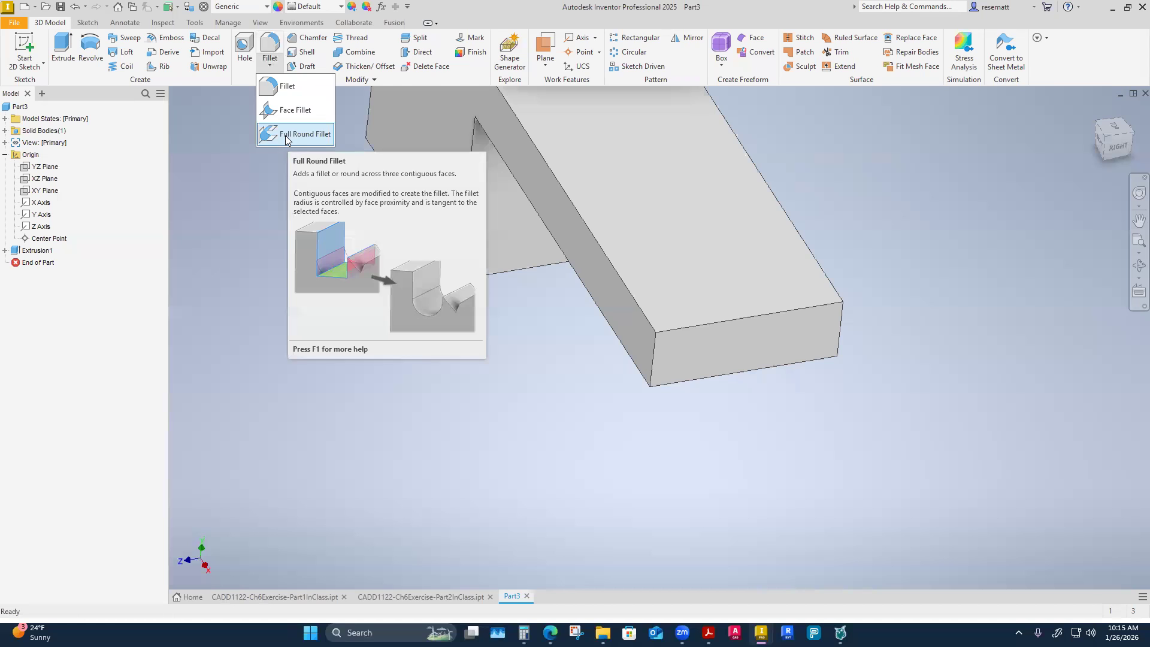
pyautogui.click(285, 136)
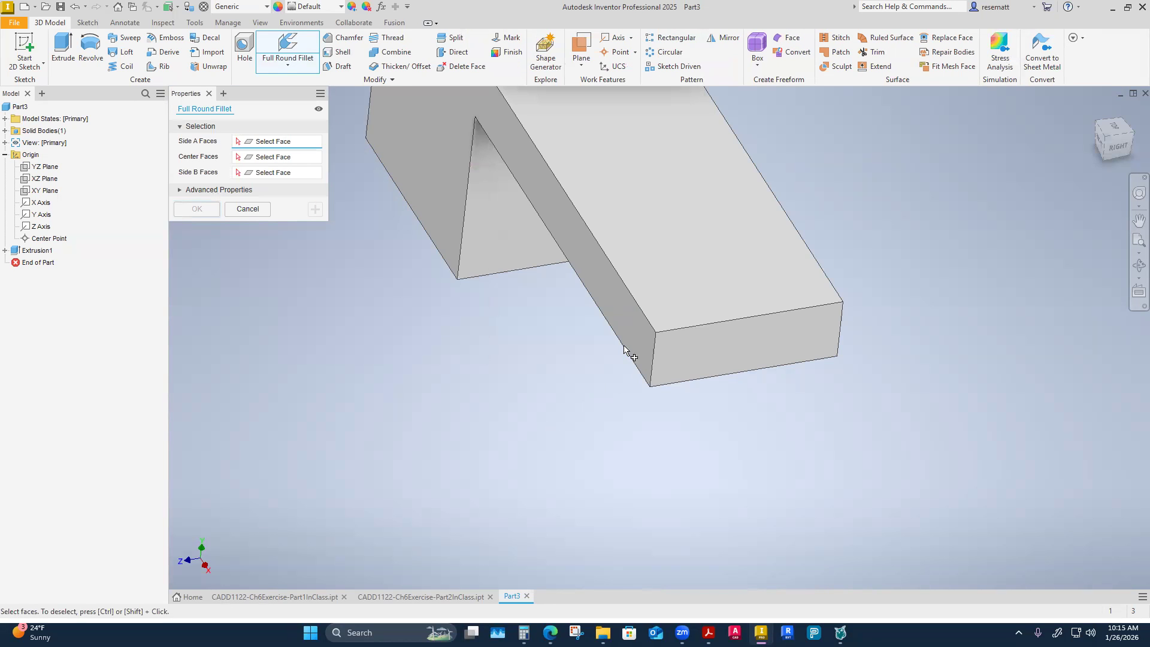
pyautogui.click(639, 333)
pyautogui.click(727, 365)
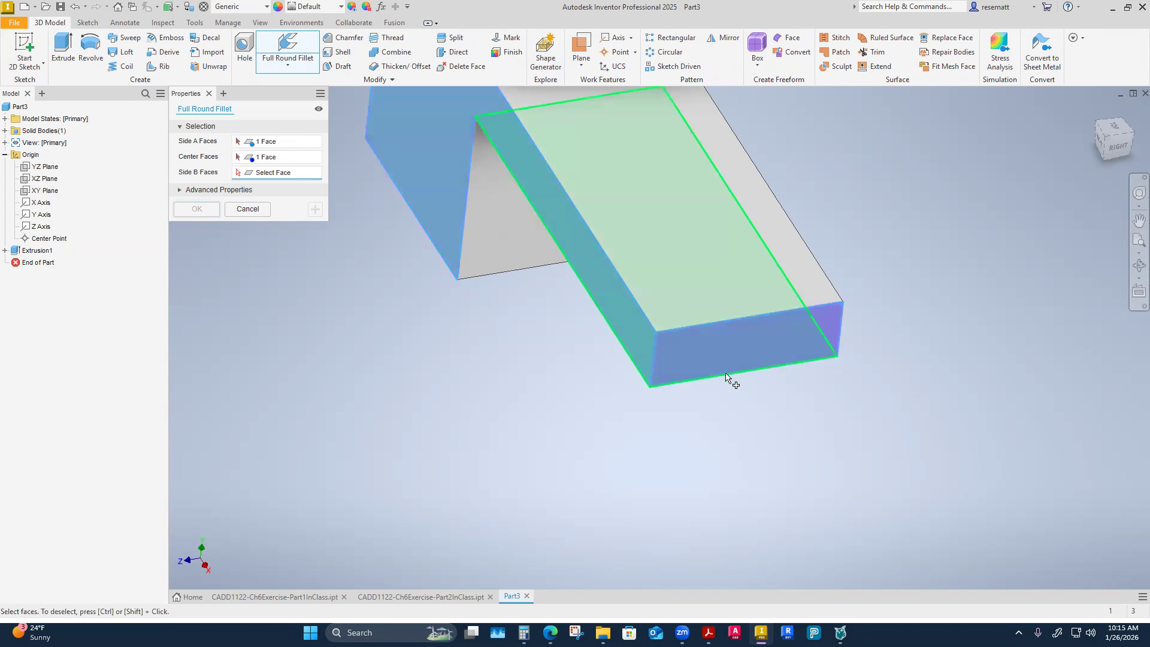
pyautogui.keyDown('shift'); pyautogui.moveTo(814, 393); pyautogui.dragTo(840, 333, button='middle'); pyautogui.keyUp('shift')
pyautogui.click(839, 333)
pyautogui.keyDown('shift'); pyautogui.moveTo(804, 513); pyautogui.dragTo(730, 521, button='middle'); pyautogui.keyUp('shift')
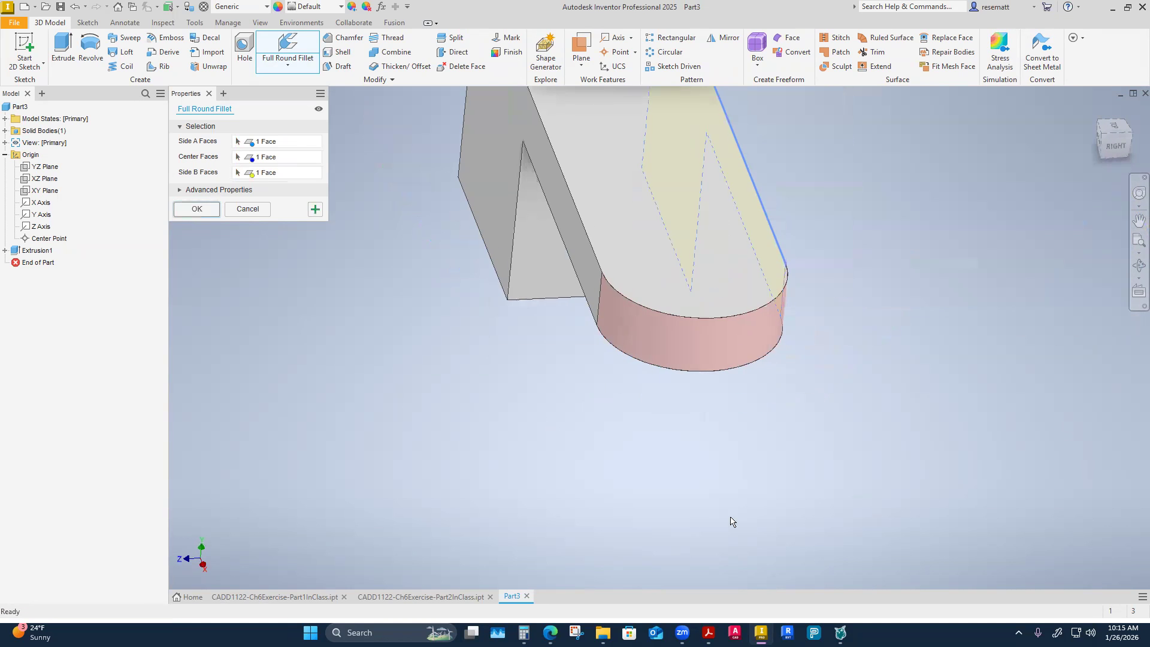
pyautogui.click(191, 211)
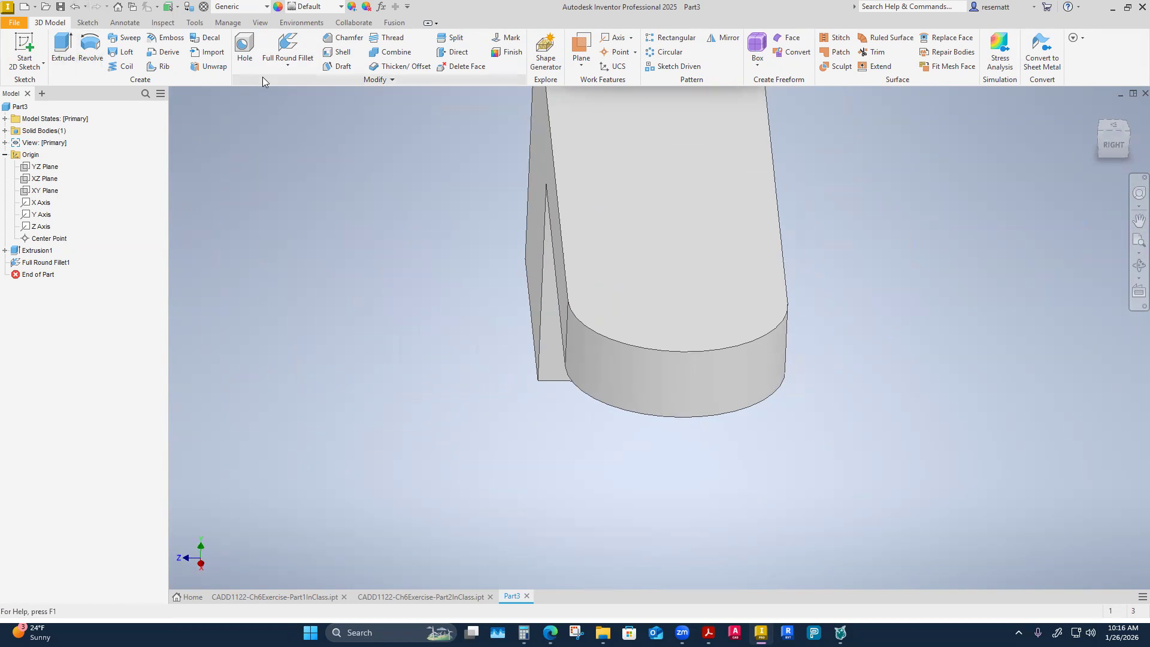
pyautogui.click(288, 61)
pyautogui.click(299, 85)
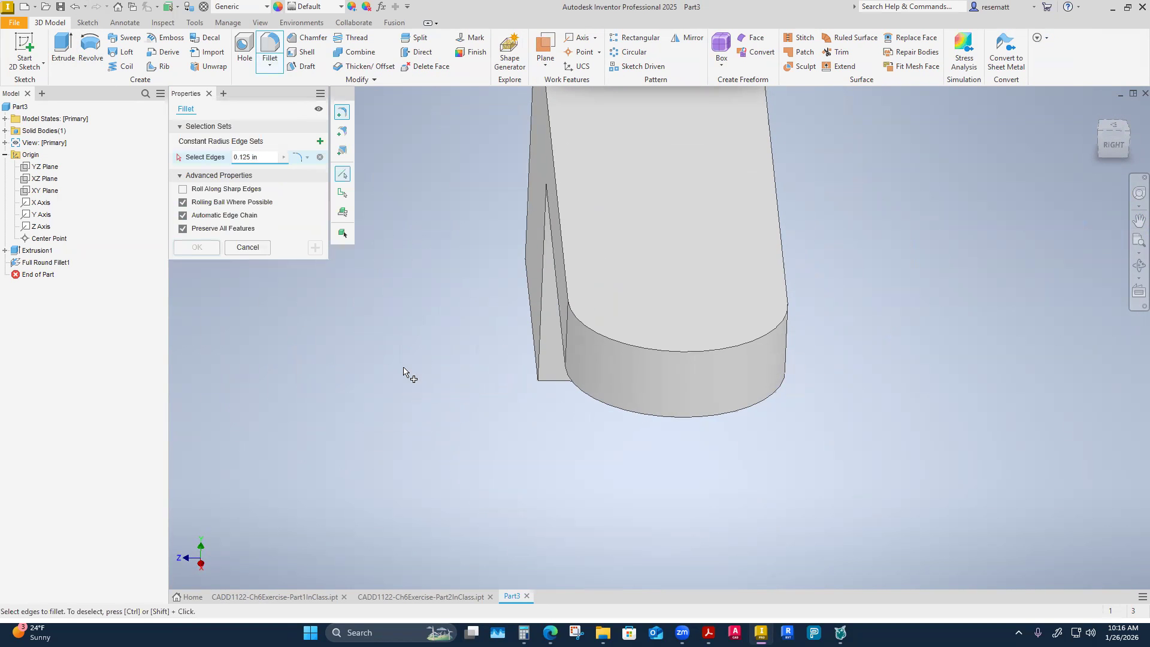
pyautogui.click(247, 248)
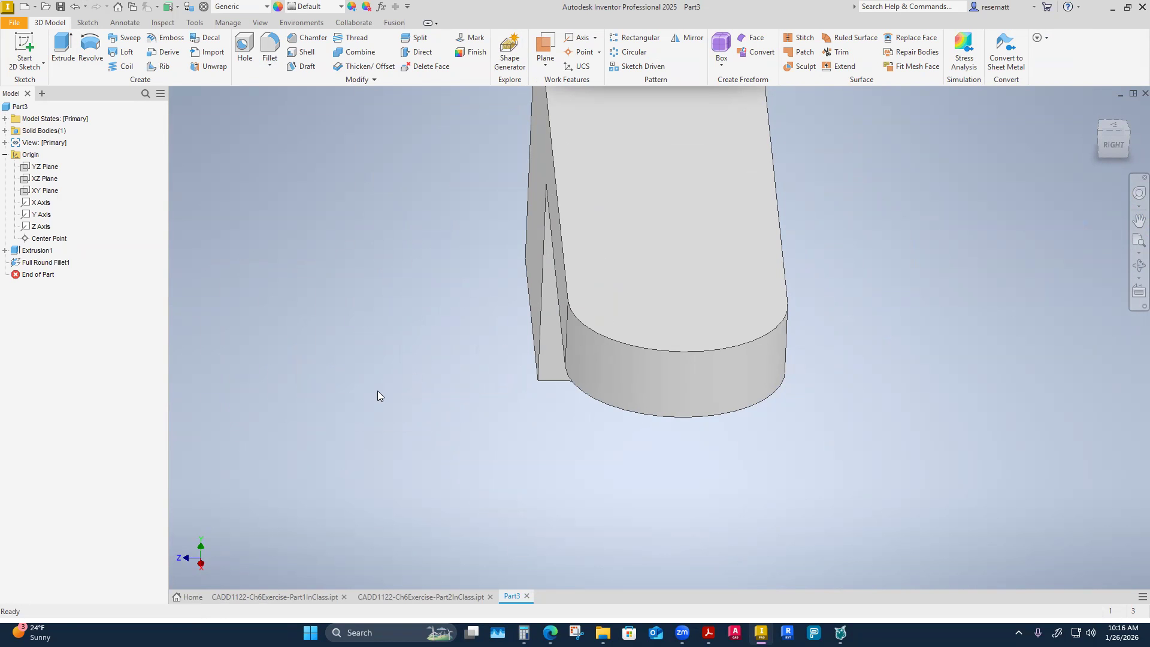
# Start a sketch on the block's vertical face above the long leg and draw a 2 in diameter circle on it.
pyautogui.keyDown('shift'); pyautogui.moveTo(362, 390); pyautogui.dragTo(578, 274, button='middle'); pyautogui.keyUp('shift')
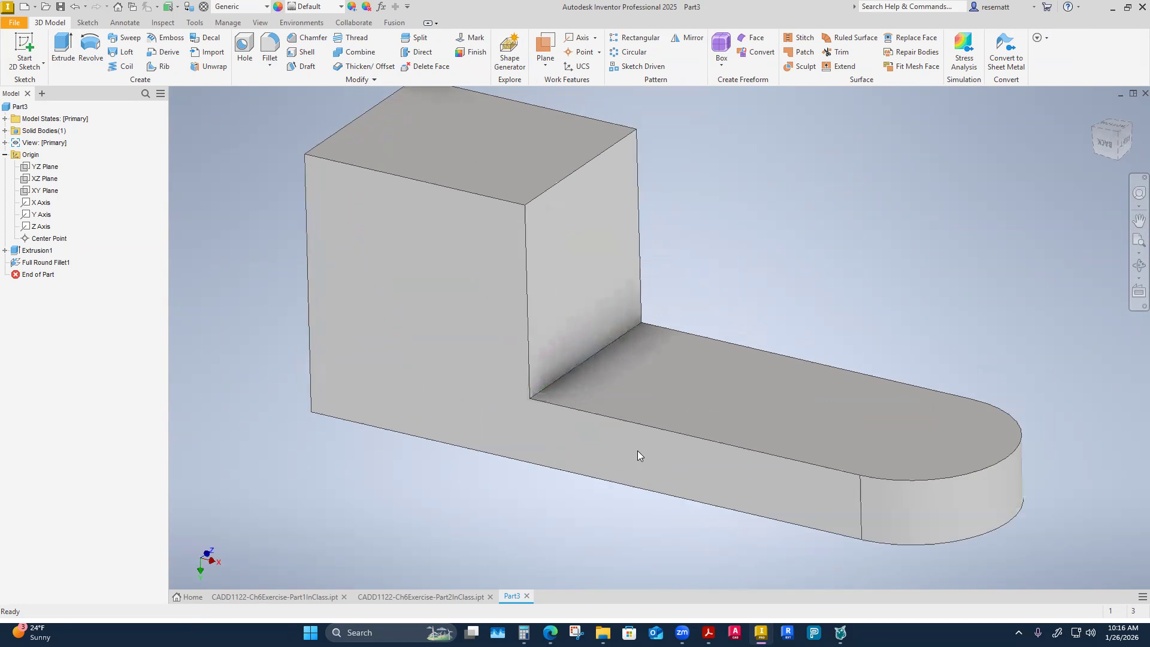
pyautogui.keyDown('shift'); pyautogui.moveTo(637, 450); pyautogui.dragTo(587, 333, button='middle'); pyautogui.keyUp('shift')
pyautogui.rightClick(586, 333)
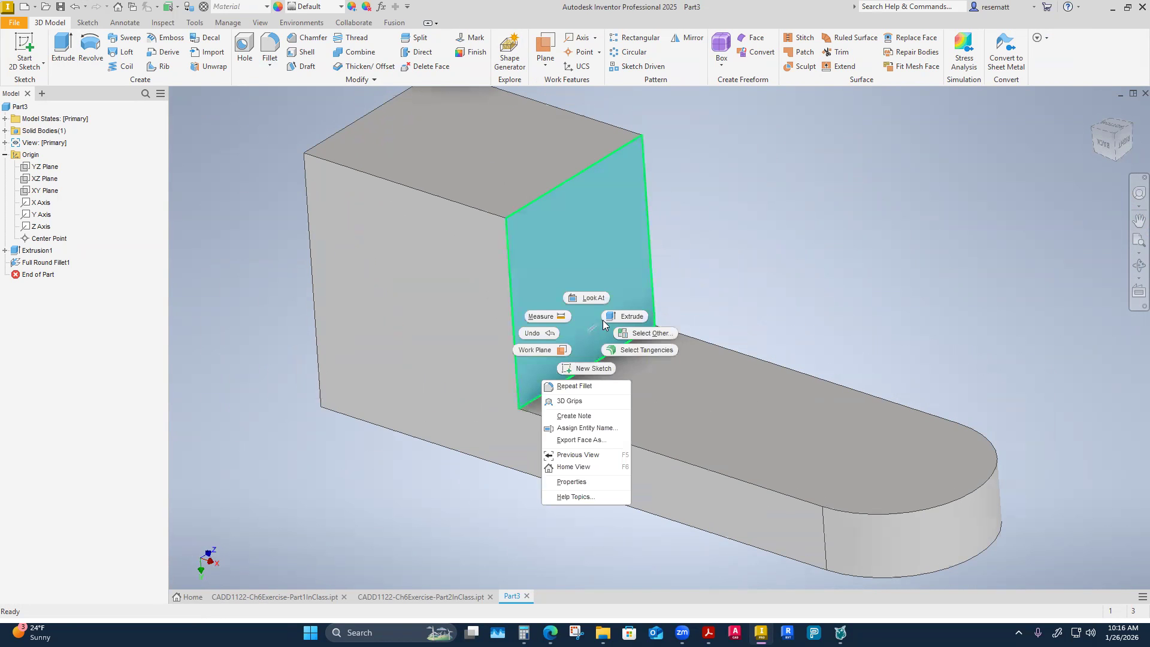
pyautogui.click(587, 369)
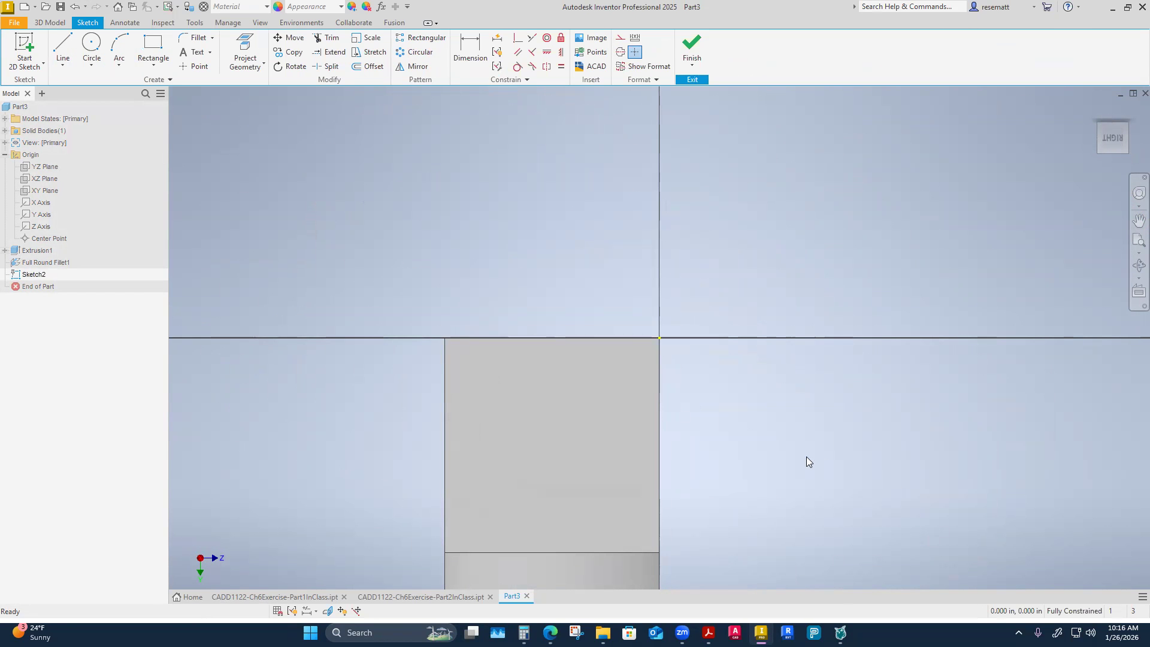
pyautogui.press('c')
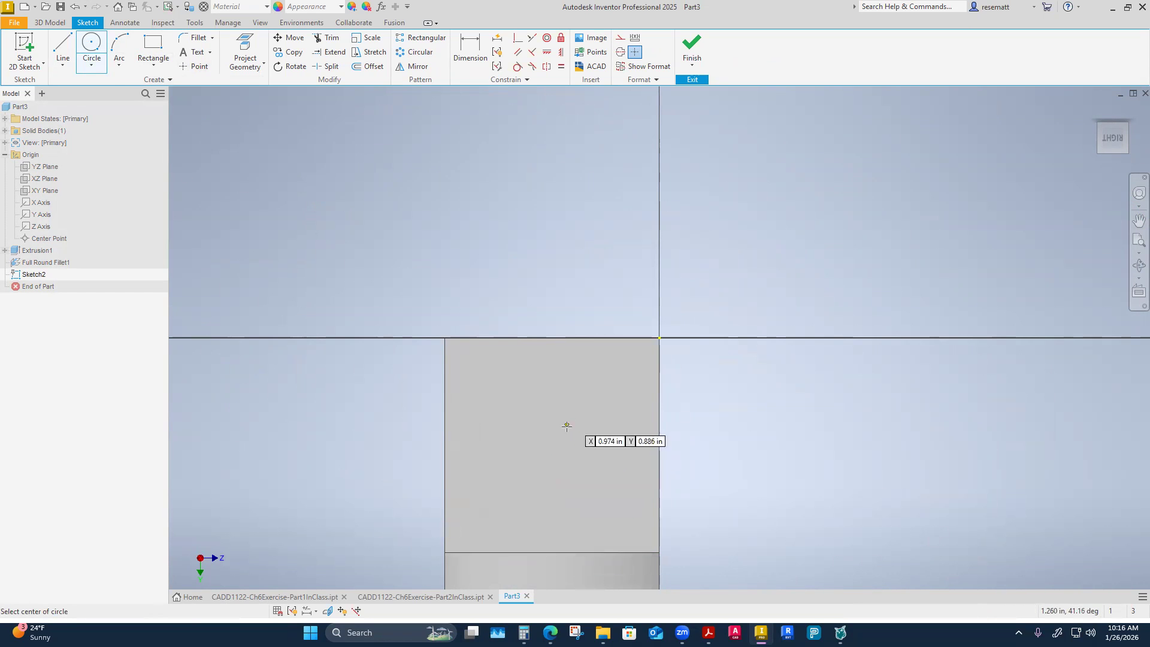
pyautogui.click(573, 455)
pyautogui.click(492, 413)
pyautogui.press('Escape')
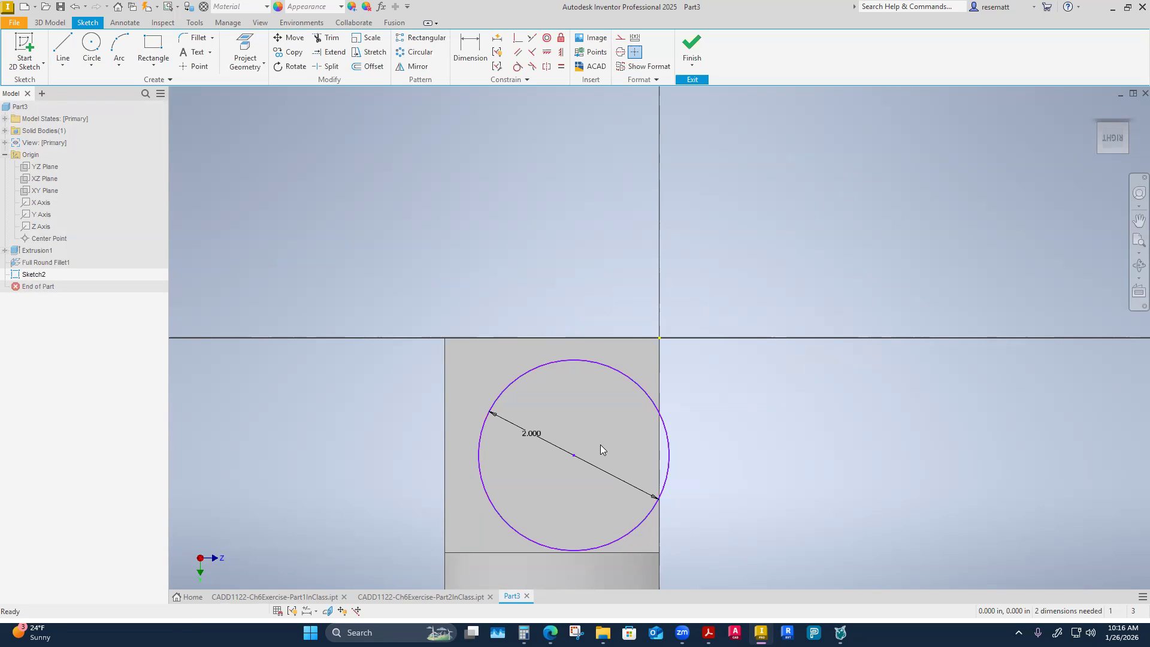
# Measure the sketch face's height and width between its opposite edges.
pyautogui.moveTo(600, 445)
pyautogui.keyDown('shift'); pyautogui.mouseDown(button='middle')
pyautogui.moveTo(720, 370)
pyautogui.moveTo(746, 408)
pyautogui.moveTo(572, 165)
pyautogui.mouseUp(button='middle'); pyautogui.keyUp('shift')
pyautogui.rightClick(572, 165)
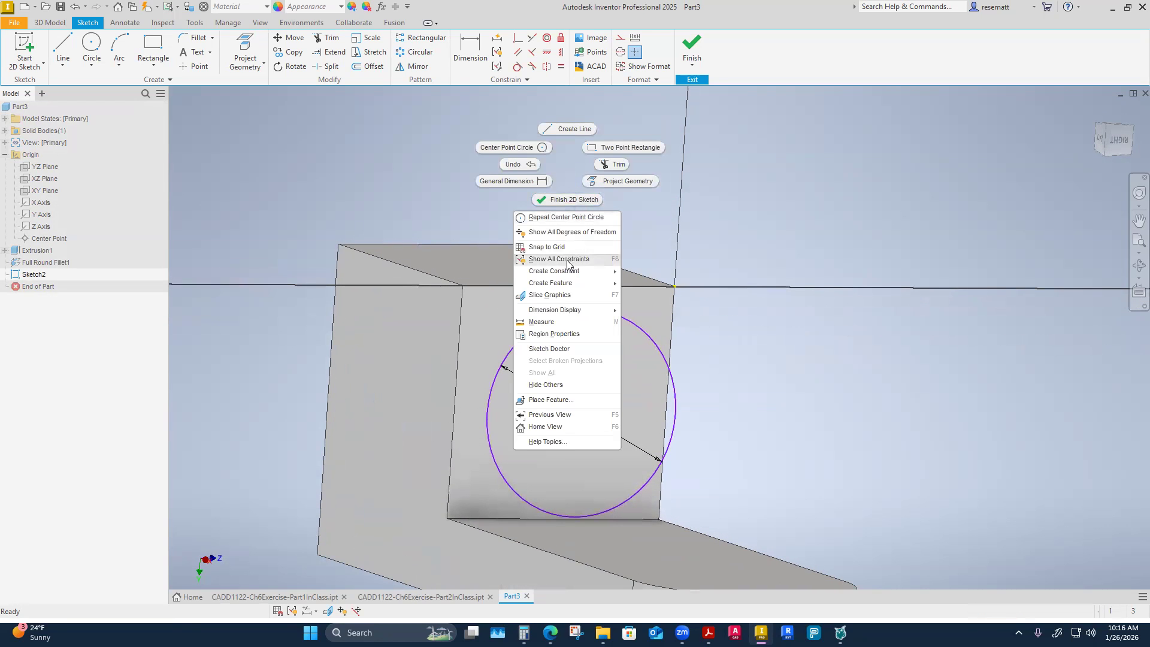
pyautogui.click(538, 323)
pyautogui.keyDown('shift'); pyautogui.moveTo(582, 359); pyautogui.dragTo(485, 450, button='middle'); pyautogui.keyUp('shift')
pyautogui.click(480, 448)
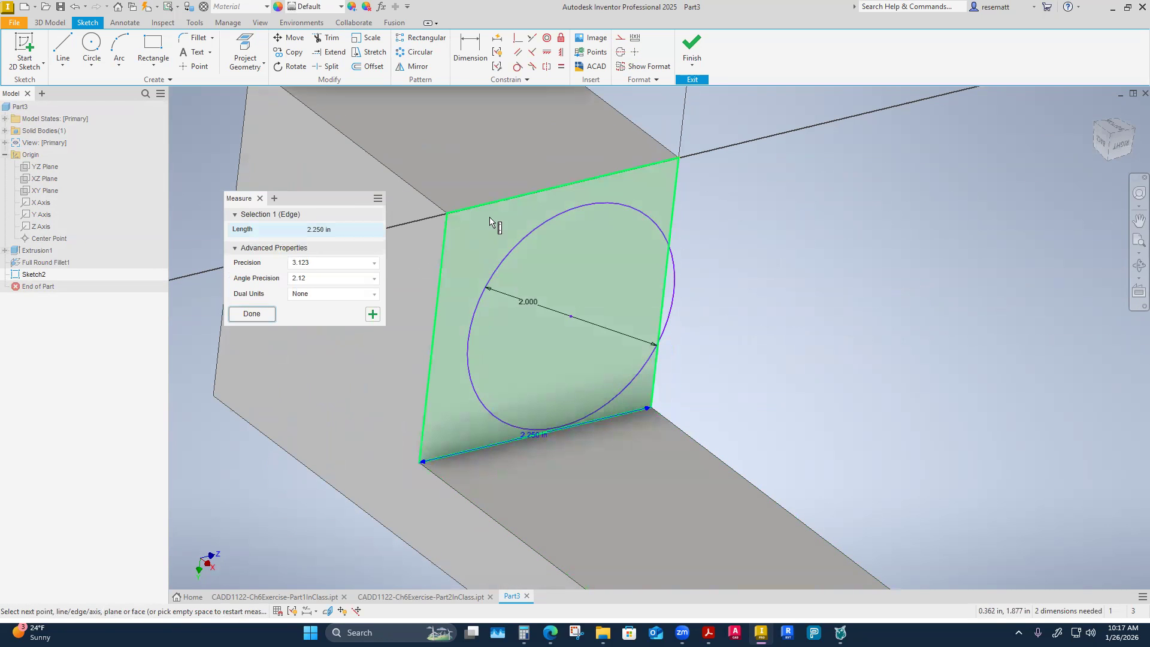
pyautogui.click(521, 195)
pyautogui.keyDown('shift'); pyautogui.moveTo(537, 353); pyautogui.dragTo(582, 441, button='middle'); pyautogui.keyUp('shift')
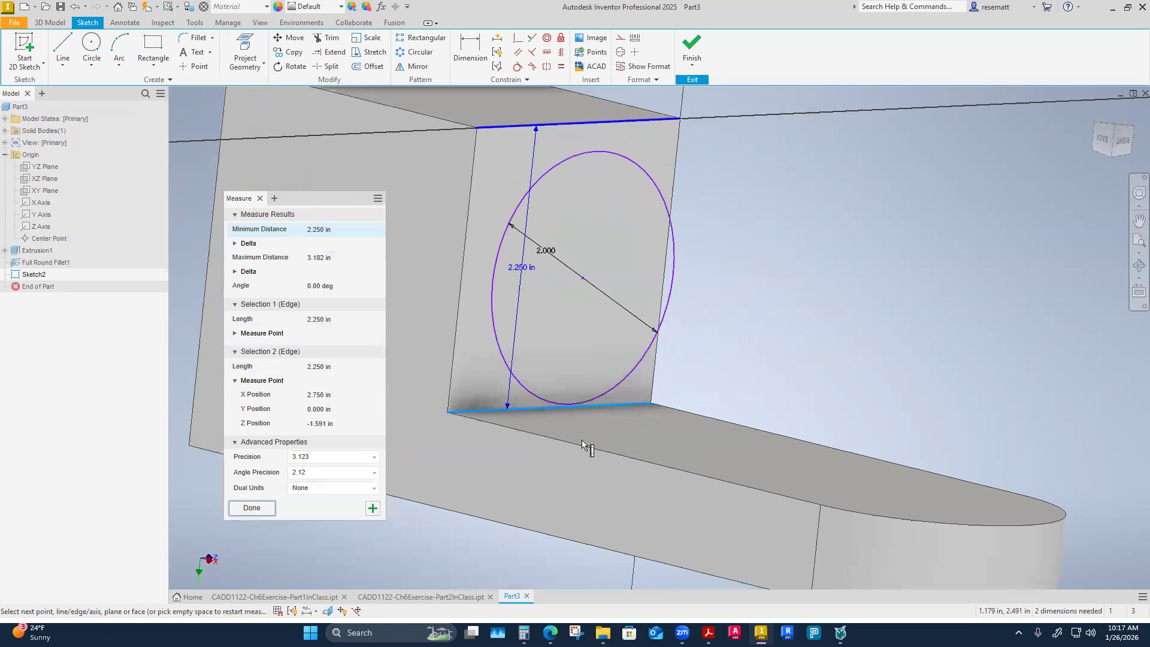
pyautogui.moveTo(581, 439)
pyautogui.keyDown('shift'); pyautogui.mouseDown(button='middle')
pyautogui.moveTo(570, 193)
pyautogui.moveTo(585, 244)
pyautogui.mouseUp(button='middle'); pyautogui.keyUp('shift')
pyautogui.click(550, 282)
pyautogui.keyDown('shift'); pyautogui.moveTo(550, 281); pyautogui.dragTo(811, 246, button='middle'); pyautogui.keyUp('shift')
pyautogui.click(808, 242)
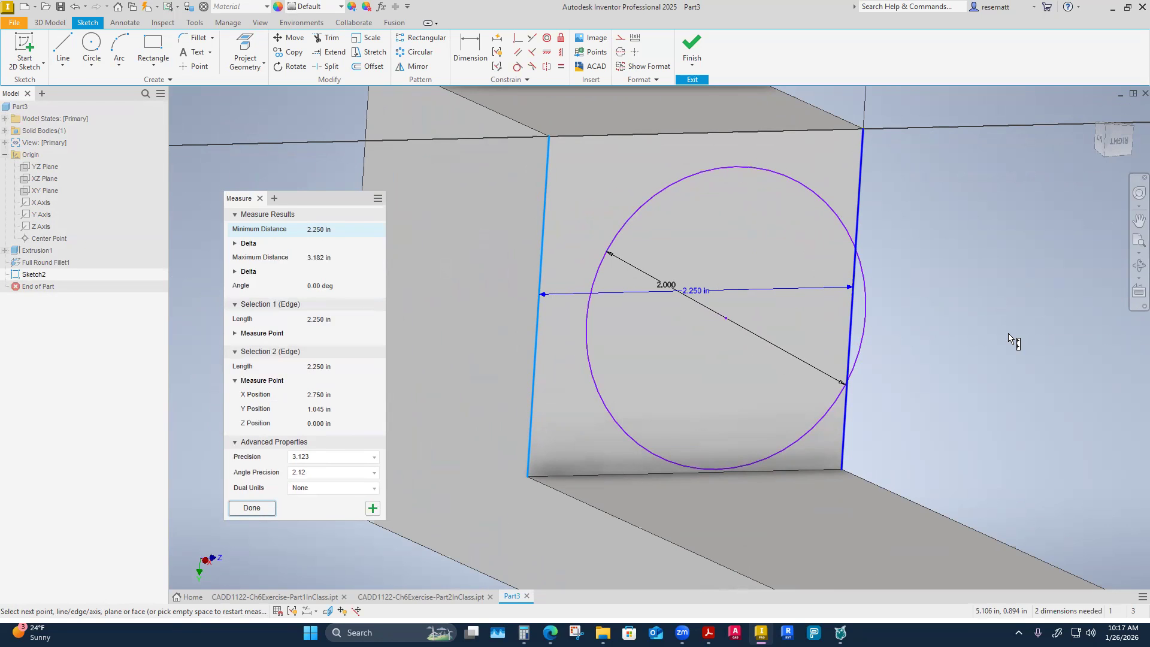
pyautogui.press('Escape')
# Project the sketch face's upper edge and right vertical edge into the sketch and turn both projected lines into construction geometry.
pyautogui.moveTo(956, 349)
pyautogui.keyDown('shift'); pyautogui.mouseDown(button='middle')
pyautogui.moveTo(988, 367)
pyautogui.moveTo(983, 328)
pyautogui.mouseUp(button='middle'); pyautogui.keyUp('shift')
pyautogui.click(264, 63)
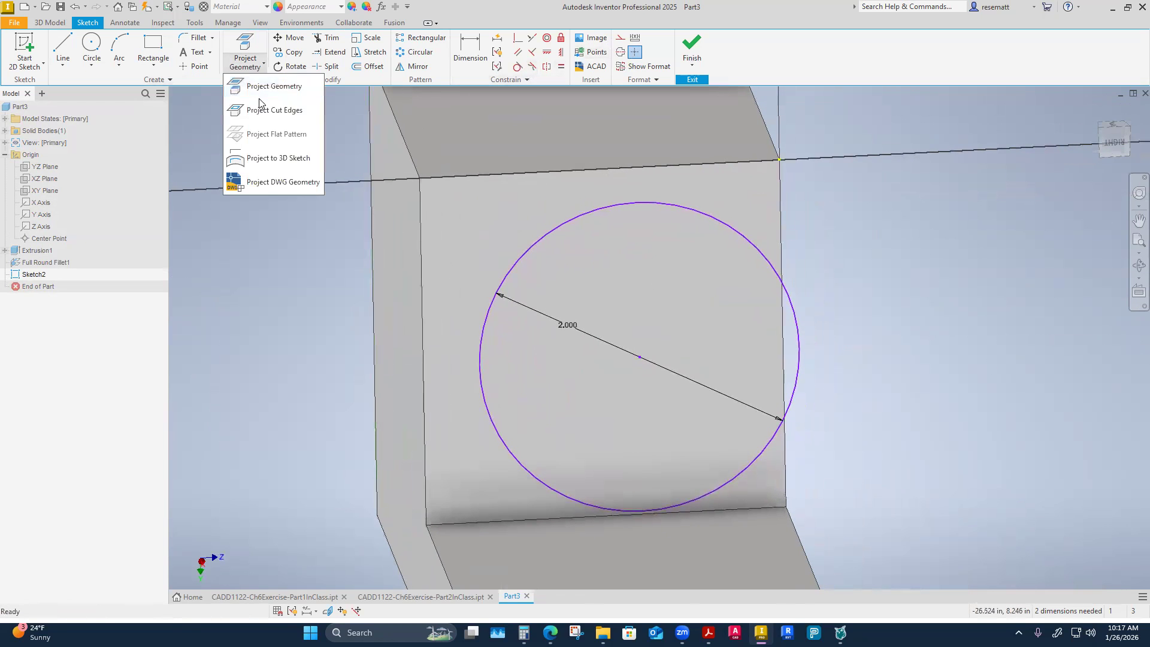
pyautogui.click(259, 83)
pyautogui.keyDown('shift'); pyautogui.moveTo(365, 240); pyautogui.dragTo(464, 291, button='middle'); pyautogui.keyUp('shift')
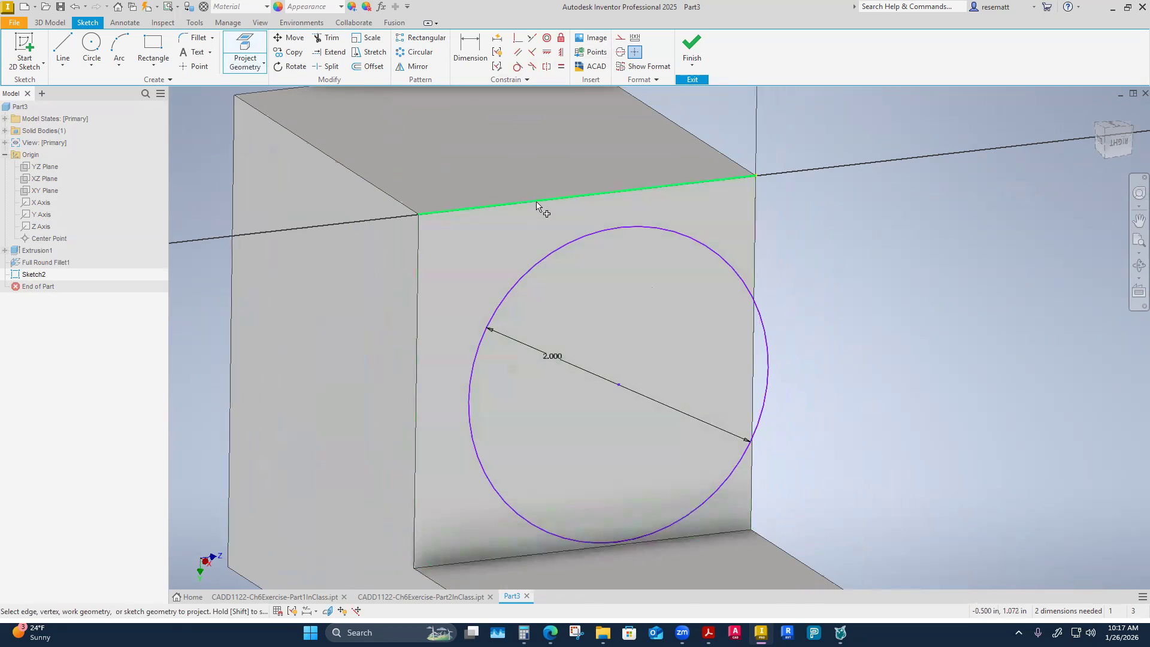
pyautogui.click(538, 205)
pyautogui.keyDown('shift'); pyautogui.moveTo(898, 328); pyautogui.dragTo(783, 288, button='middle'); pyautogui.keyUp('shift')
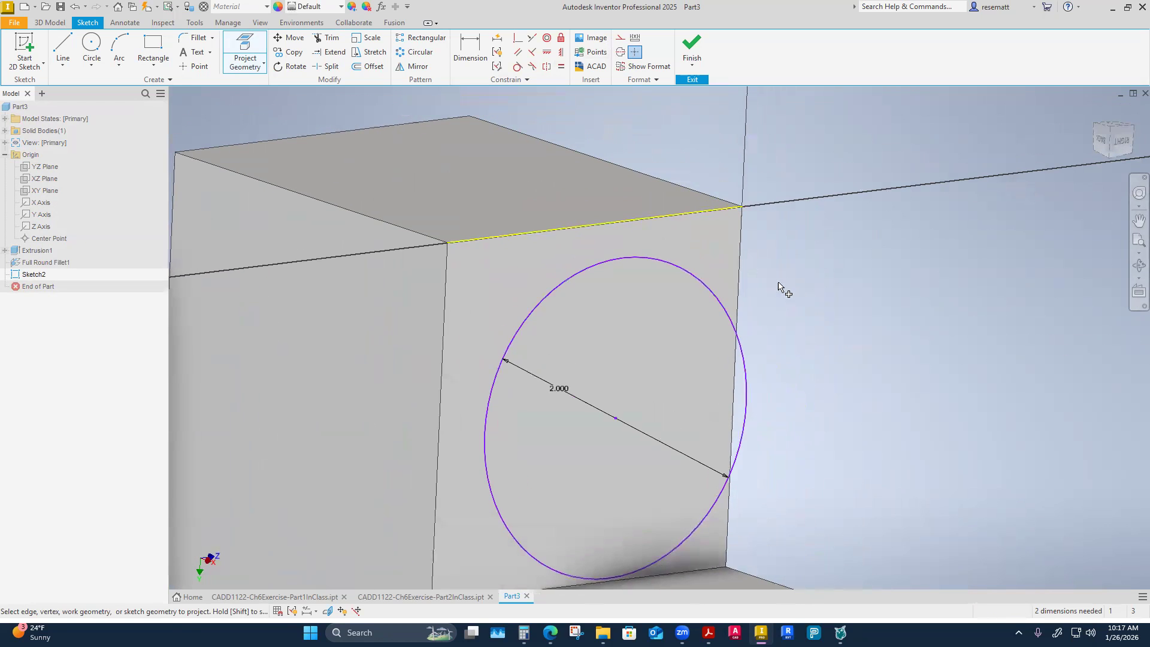
pyautogui.click(742, 283)
pyautogui.rightClick(906, 291)
pyautogui.click(942, 291)
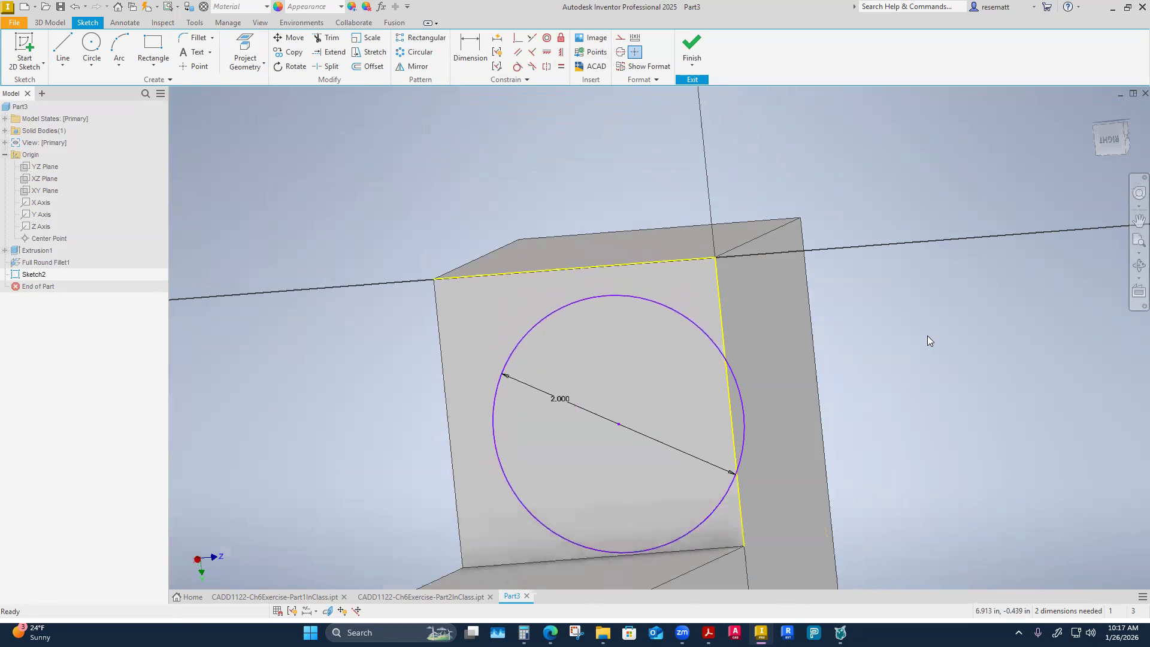
pyautogui.keyDown('shift'); pyautogui.moveTo(927, 336); pyautogui.dragTo(893, 277, button='middle'); pyautogui.keyUp('shift')
pyautogui.moveTo(810, 224); pyautogui.dragTo(708, 158)
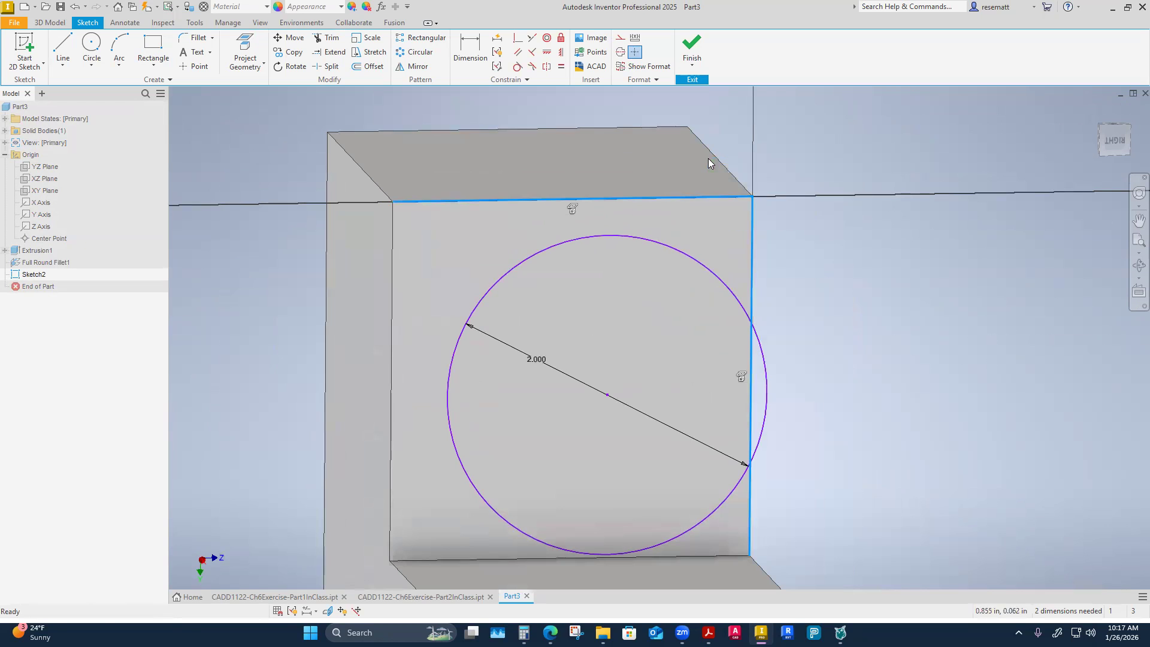
# Center the circle on the block face by constraining its center horizontal to the vertical edge's midpoint and vertical to the upper edge's midpoint.
pyautogui.scroll(-1, 848, 148)
pyautogui.click(836, 150)
pyautogui.click(546, 52)
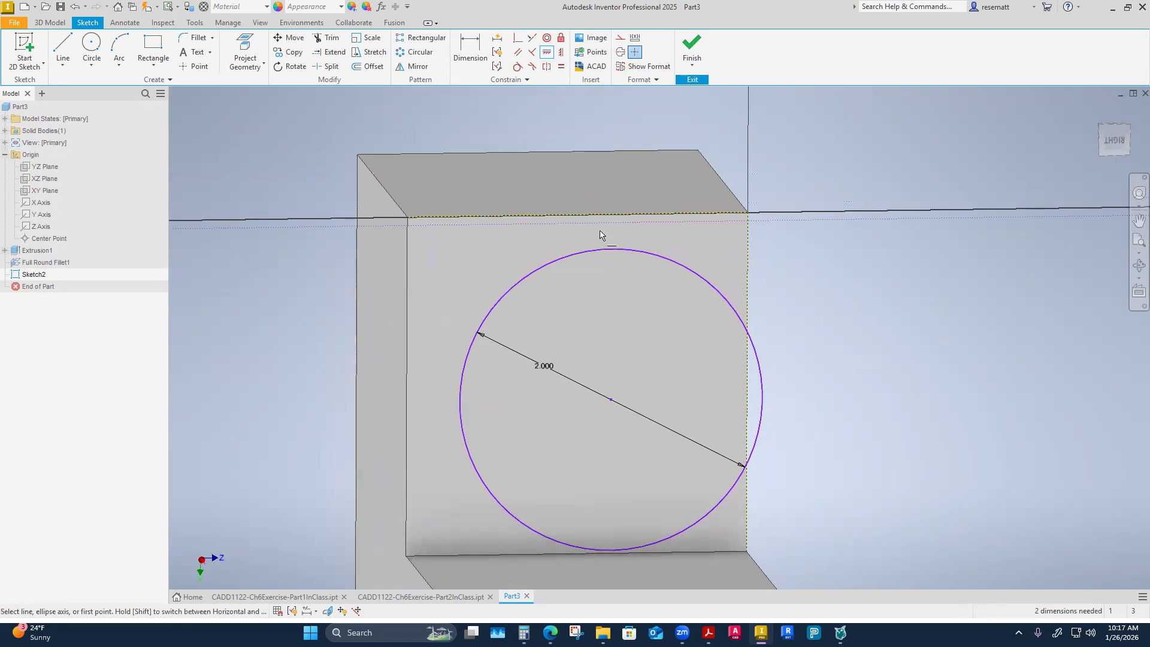
pyautogui.click(611, 400)
pyautogui.click(748, 375)
pyautogui.click(561, 52)
pyautogui.click(618, 392)
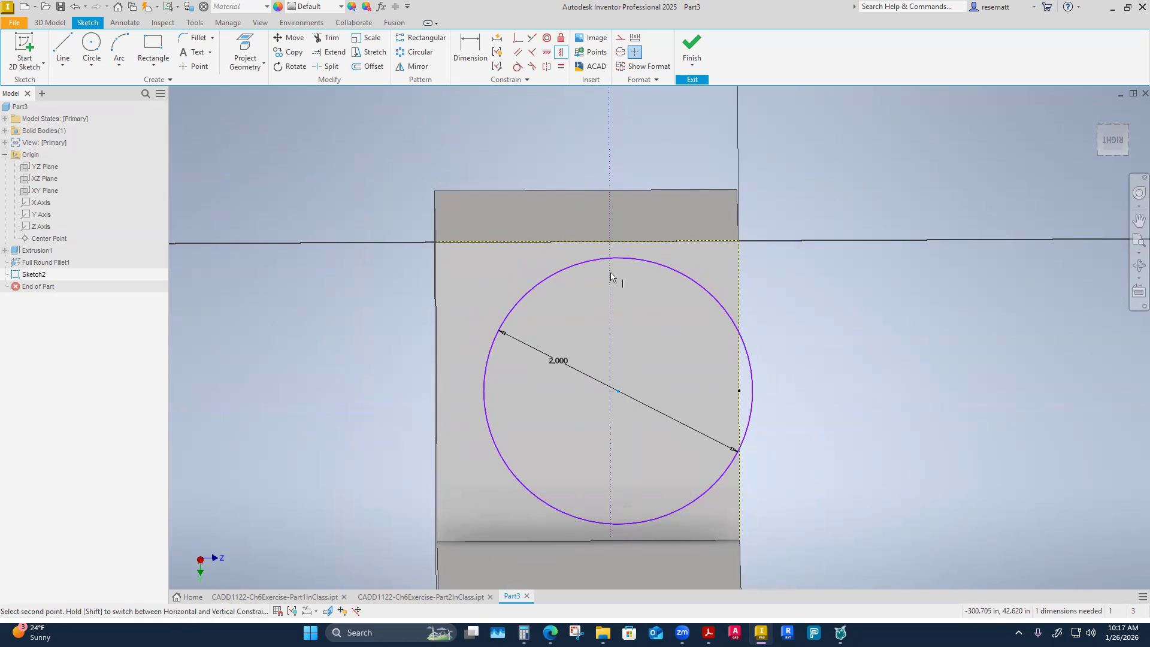
pyautogui.click(598, 242)
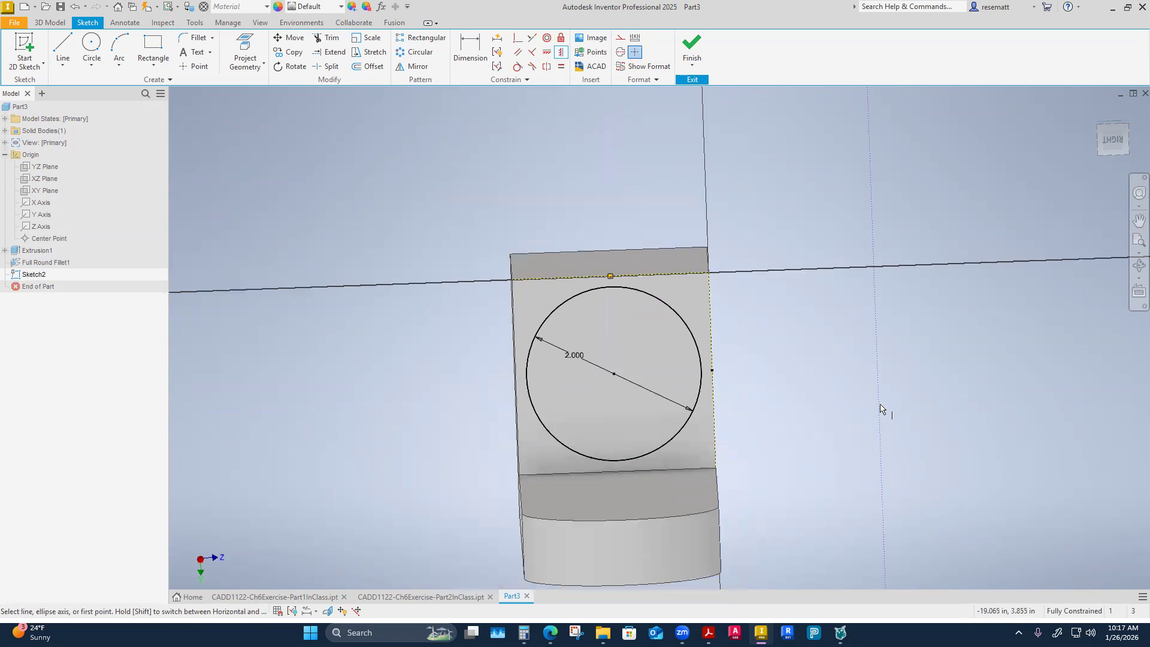
pyautogui.rightClick(848, 323)
pyautogui.click(892, 326)
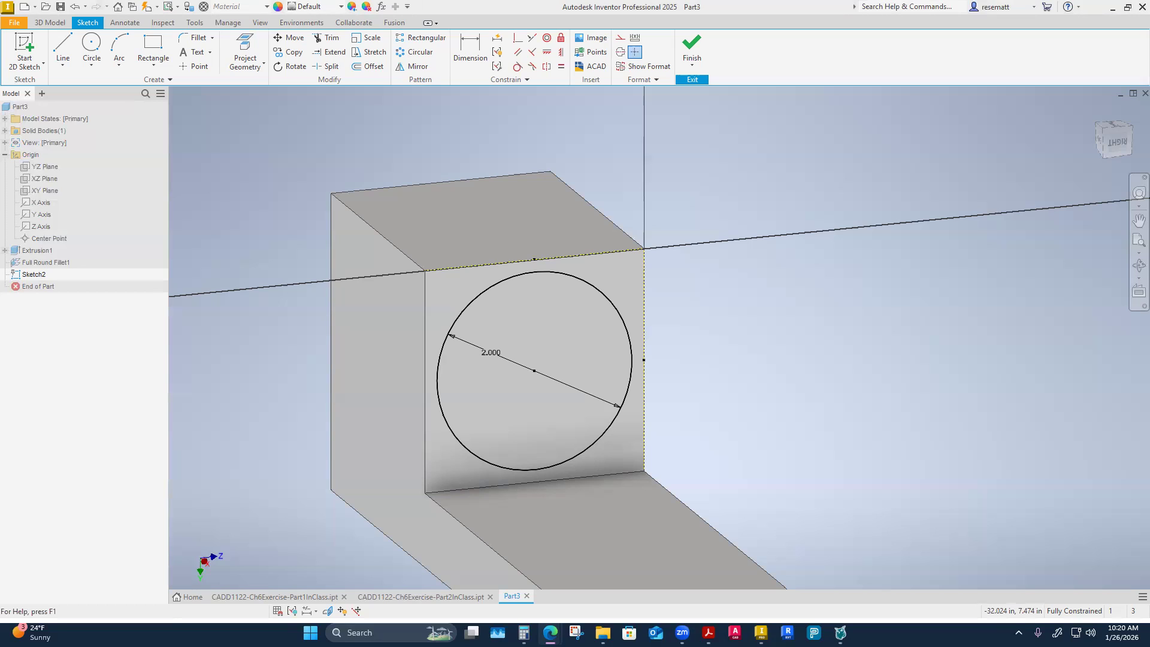
# Finish the sketch and extrude the 2 in circle as a Through All cut through the block.
pyautogui.click(273, 281)
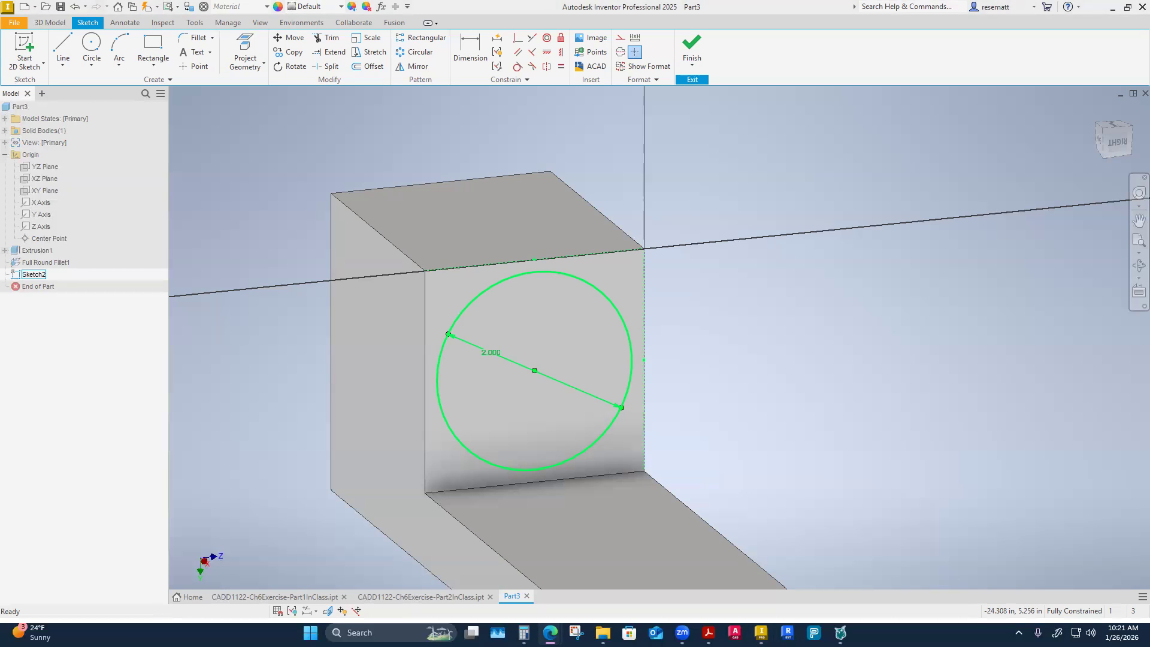
pyautogui.click(926, 315)
pyautogui.scroll(3, 762, 235)
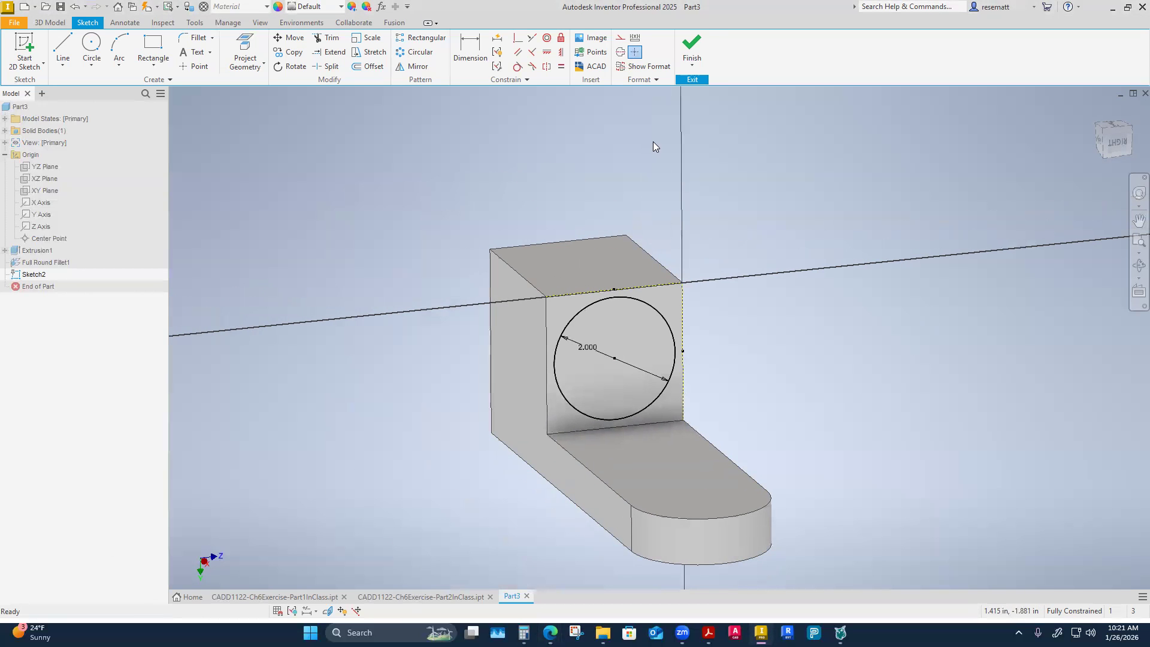
pyautogui.click(692, 48)
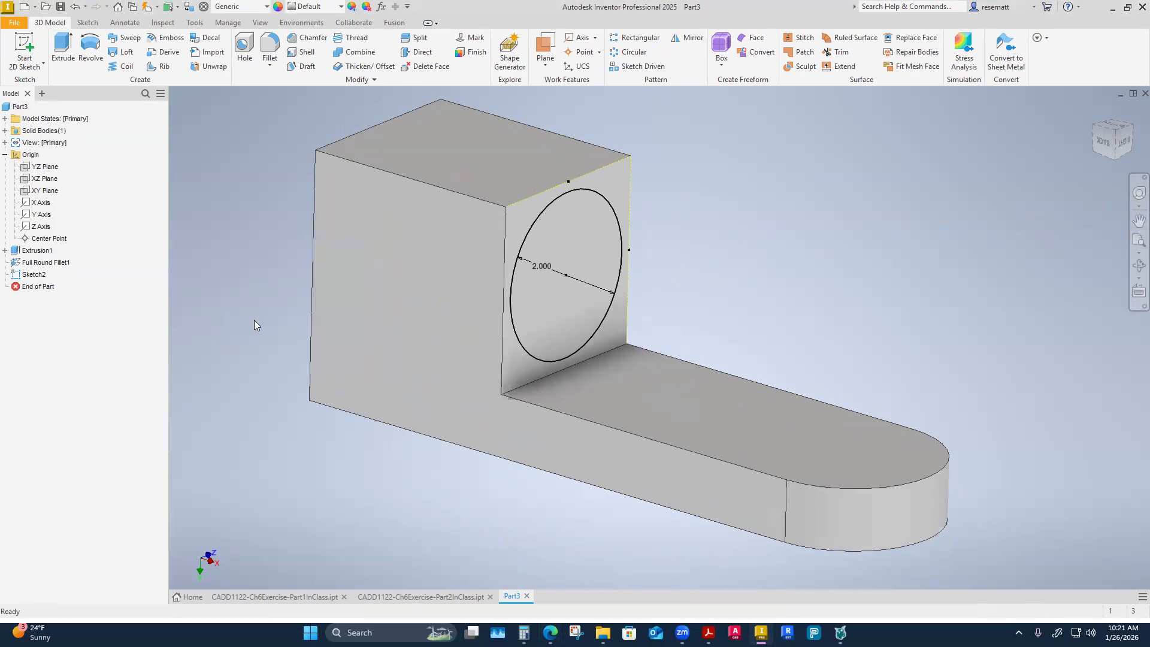
pyautogui.click(63, 51)
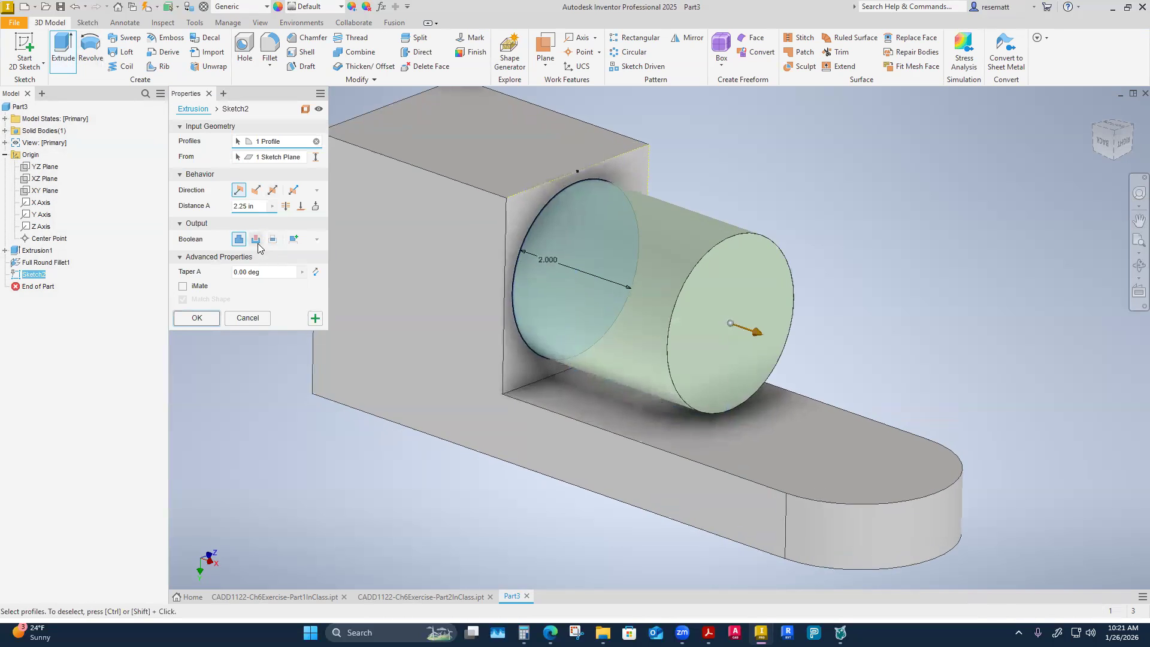
pyautogui.click(256, 239)
pyautogui.click(286, 207)
pyautogui.moveTo(484, 379)
pyautogui.keyDown('shift'); pyautogui.mouseDown(button='middle')
pyautogui.moveTo(514, 388)
pyautogui.moveTo(495, 383)
pyautogui.mouseUp(button='middle'); pyautogui.keyUp('shift')
pyautogui.click(195, 321)
pyautogui.keyDown('shift'); pyautogui.moveTo(201, 320); pyautogui.dragTo(331, 275, button='middle'); pyautogui.keyUp('shift')
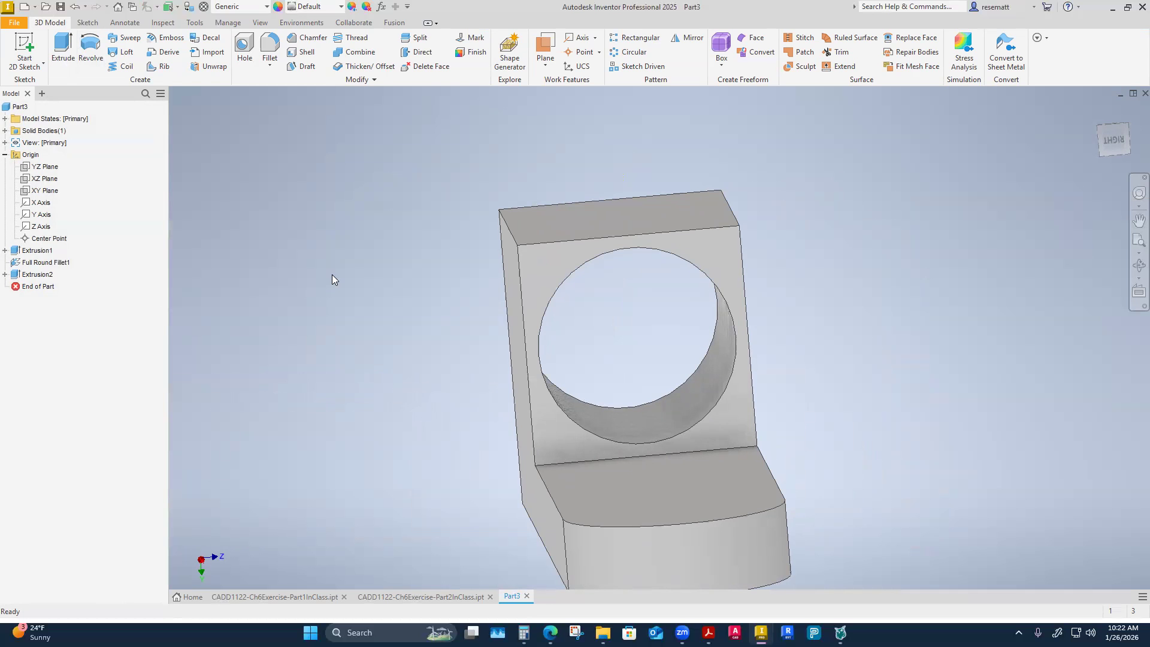
# Measure across the block from the face with the hole toward its opposite face.
pyautogui.press('F6')
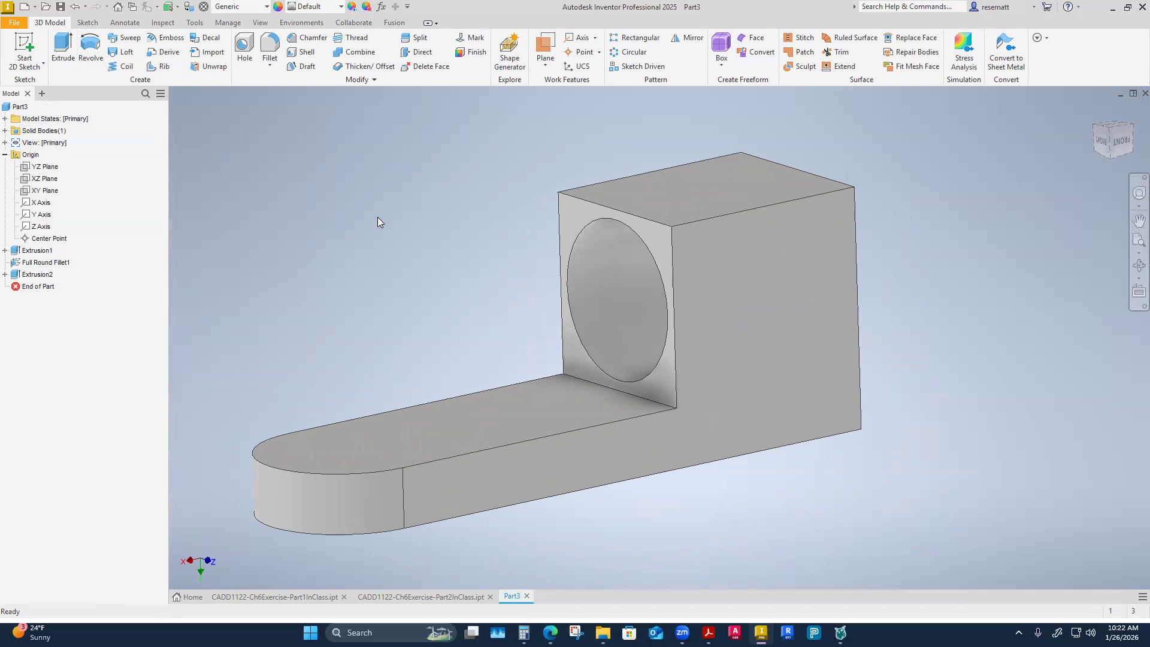
pyautogui.rightClick(351, 221)
pyautogui.click(308, 210)
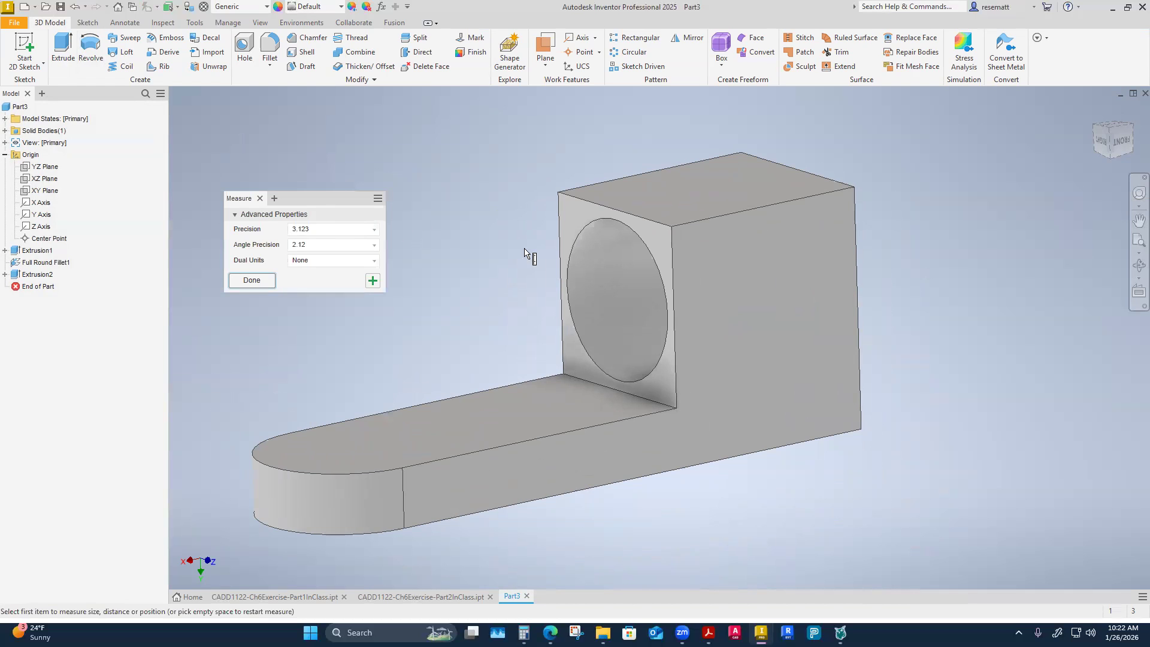
pyautogui.scroll(-2, 570, 244)
pyautogui.click(570, 245)
pyautogui.keyDown('shift'); pyautogui.moveTo(675, 289); pyautogui.dragTo(925, 312, button='middle'); pyautogui.keyUp('shift')
pyautogui.click(925, 311)
pyautogui.press('Escape')
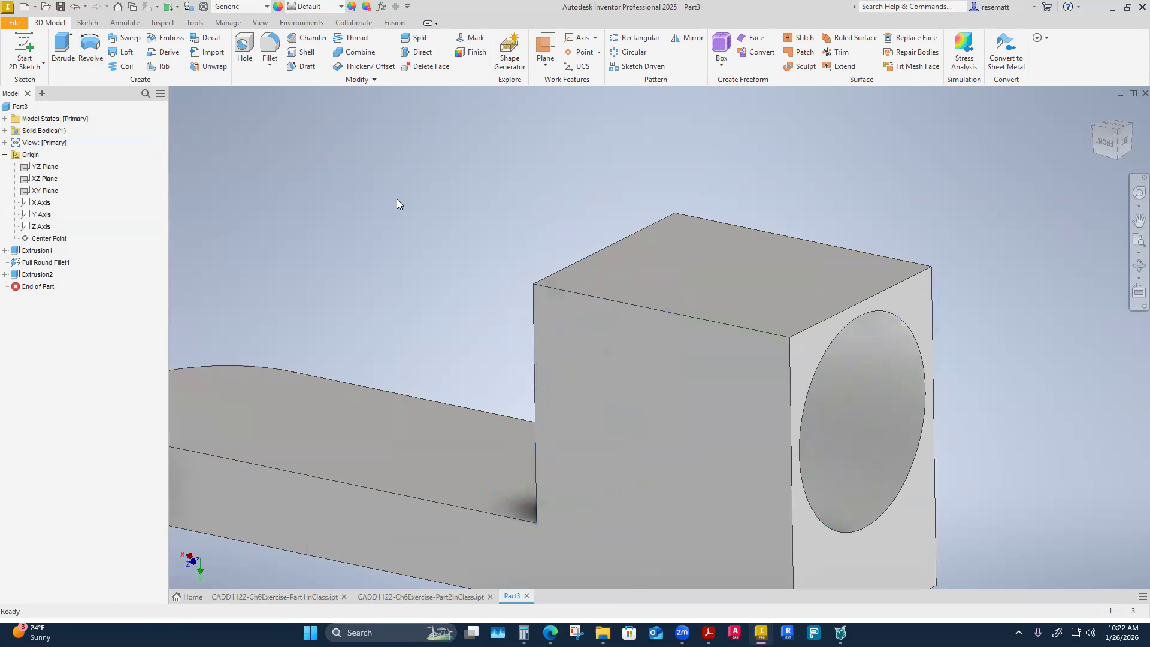
# Edit the block hole's extrusion and try out the distance, Through All and To extents for the cut.
pyautogui.rightClick(27, 278)
pyautogui.click(54, 389)
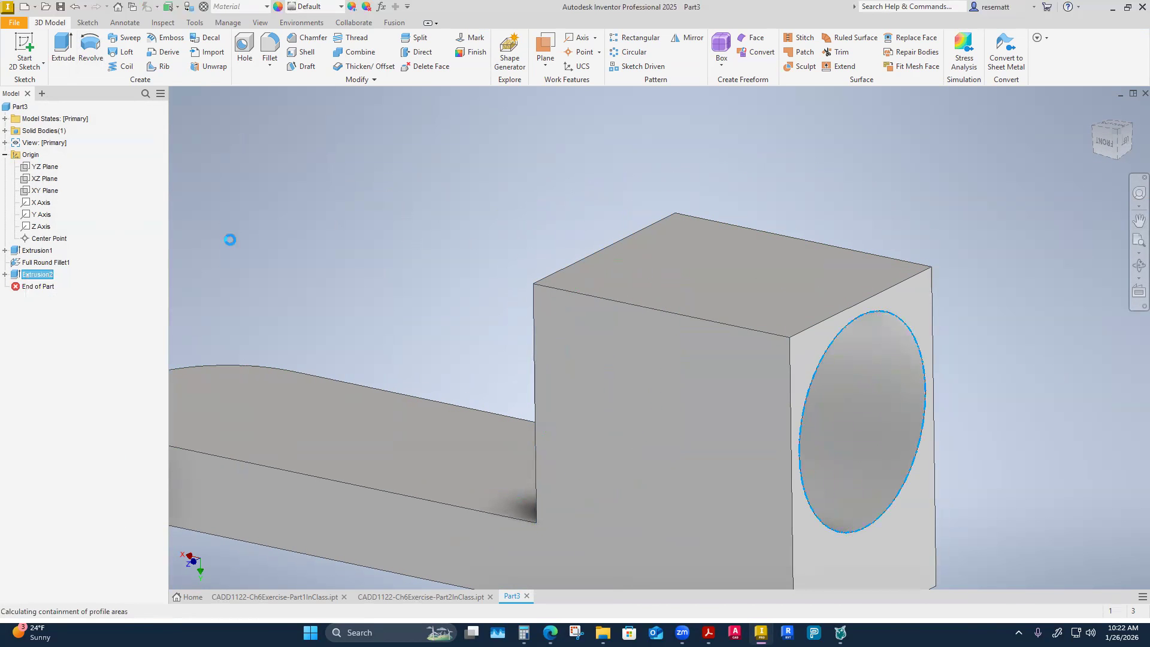
pyautogui.keyDown('shift'); pyautogui.moveTo(384, 210); pyautogui.dragTo(446, 207, button='middle'); pyautogui.keyUp('shift')
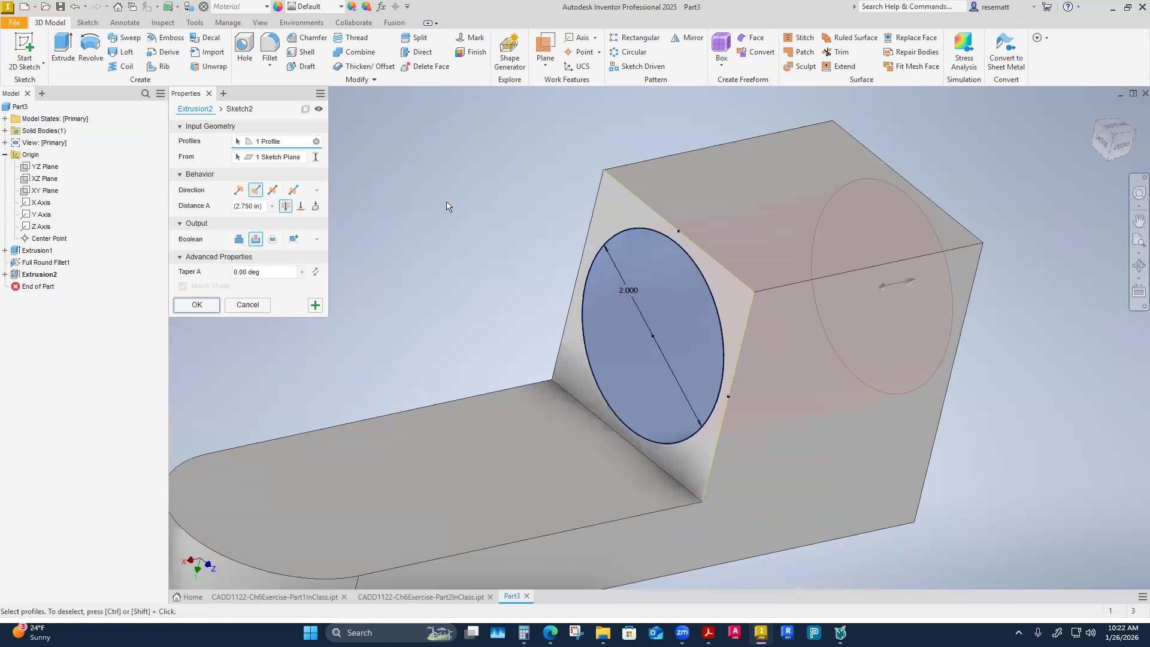
pyautogui.click(259, 206)
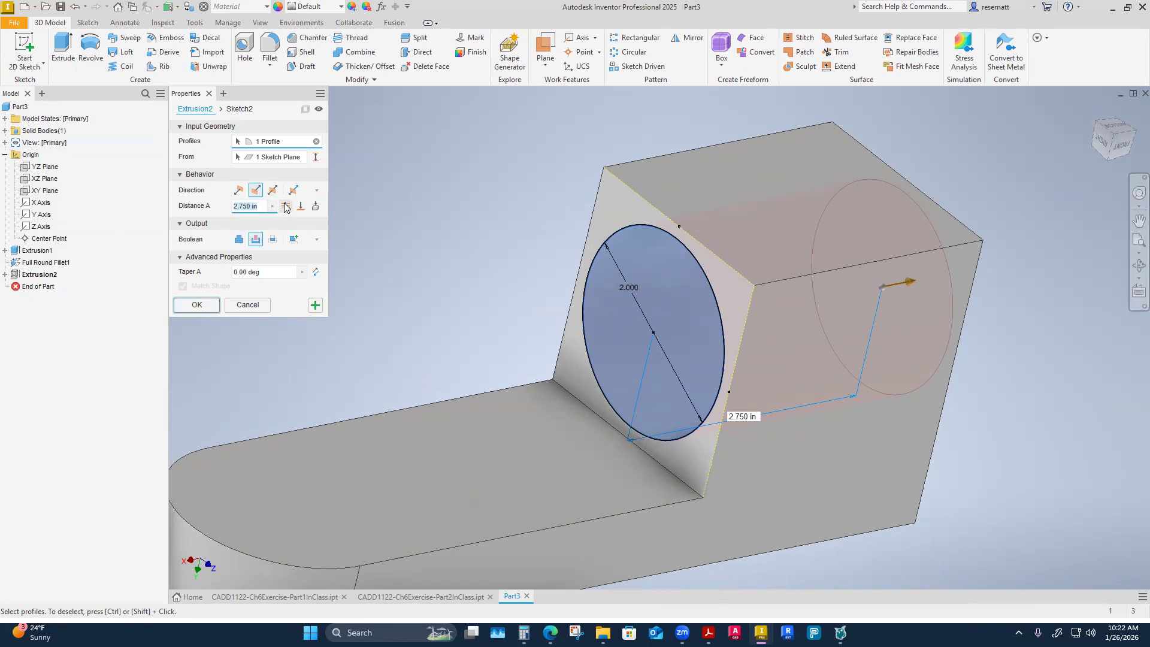
pyautogui.click(286, 206)
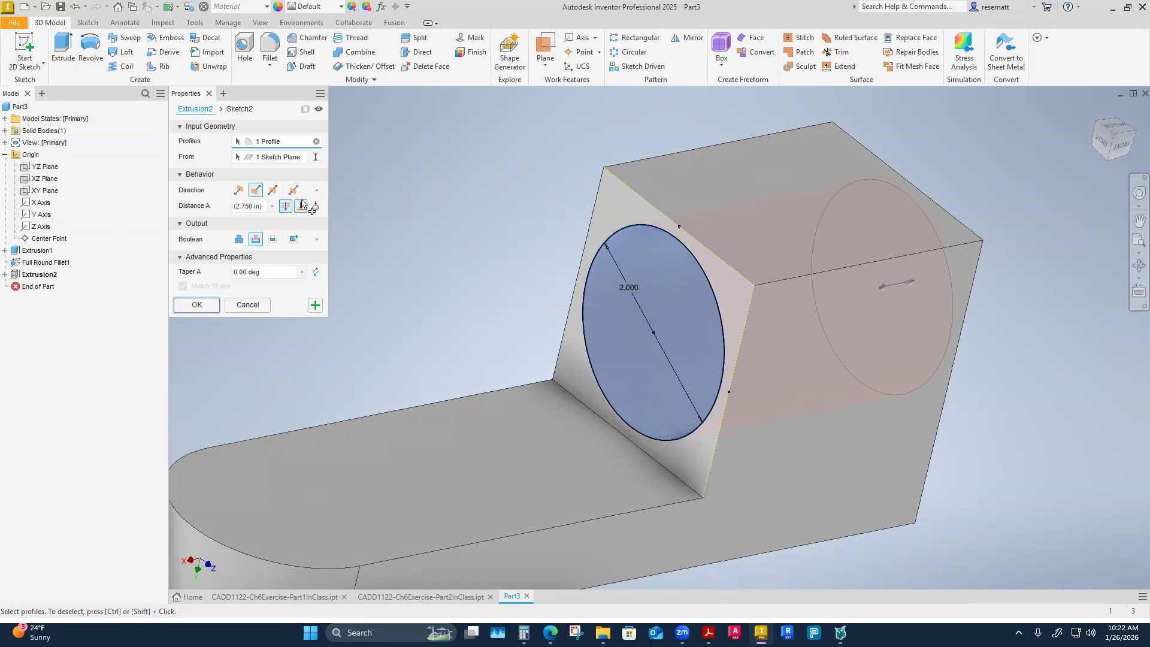
pyautogui.click(301, 206)
# Fill in the cut's distance with the Measure option by picking points from the hole's face across the block.
pyautogui.click(271, 208)
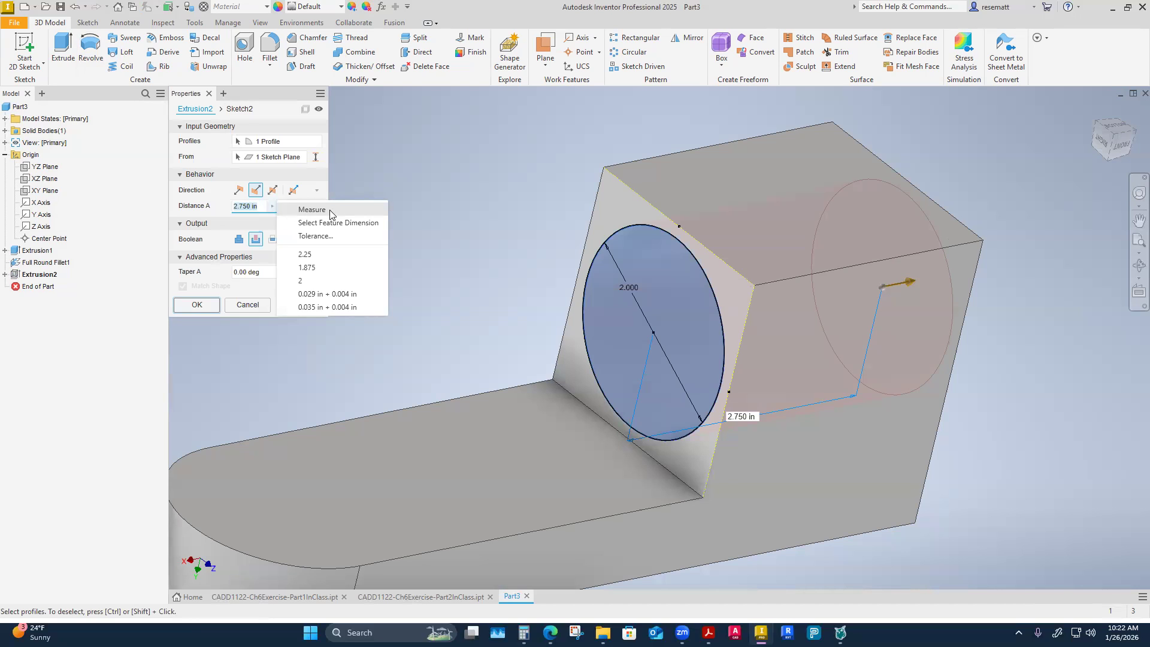
pyautogui.click(318, 210)
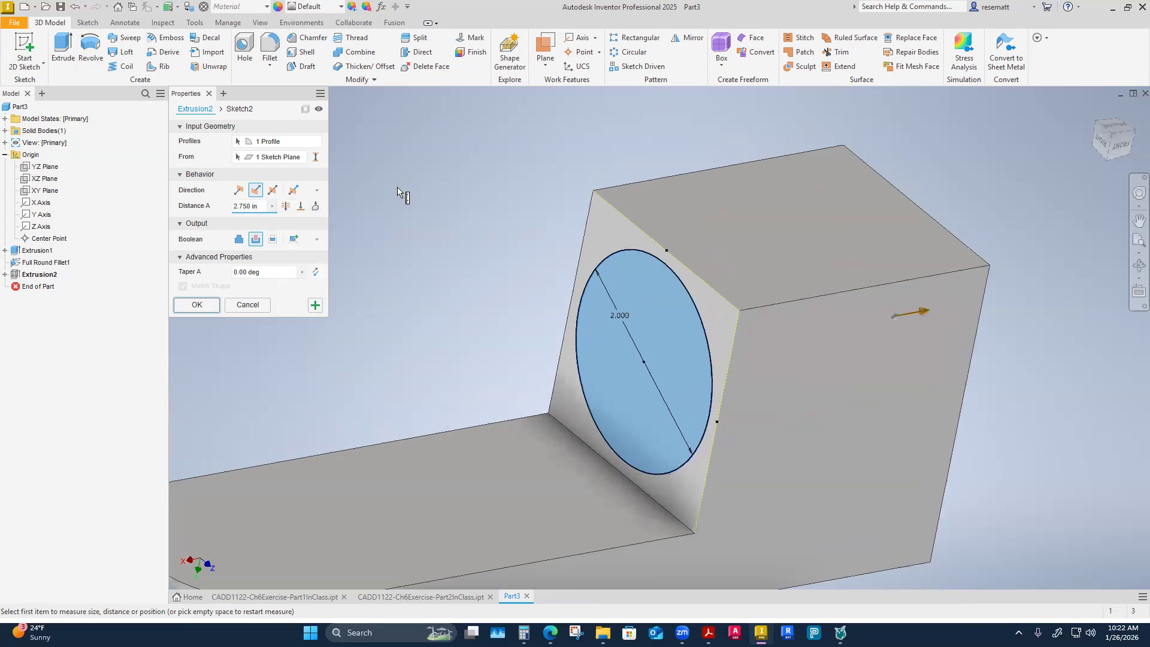
pyautogui.click(604, 259)
pyautogui.keyDown('shift'); pyautogui.moveTo(605, 261); pyautogui.dragTo(859, 340, button='middle'); pyautogui.keyUp('shift')
pyautogui.click(860, 340)
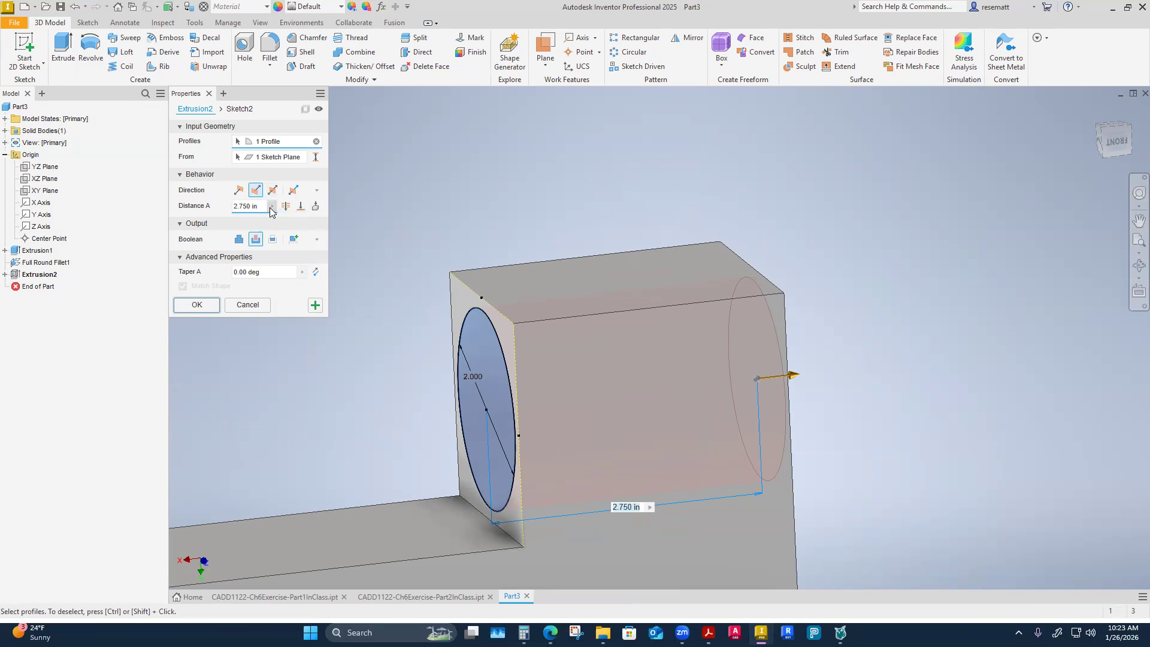
# Set the cut's distance by measuring between the two corners at the ends of the block's long upper edge.
pyautogui.click(271, 207)
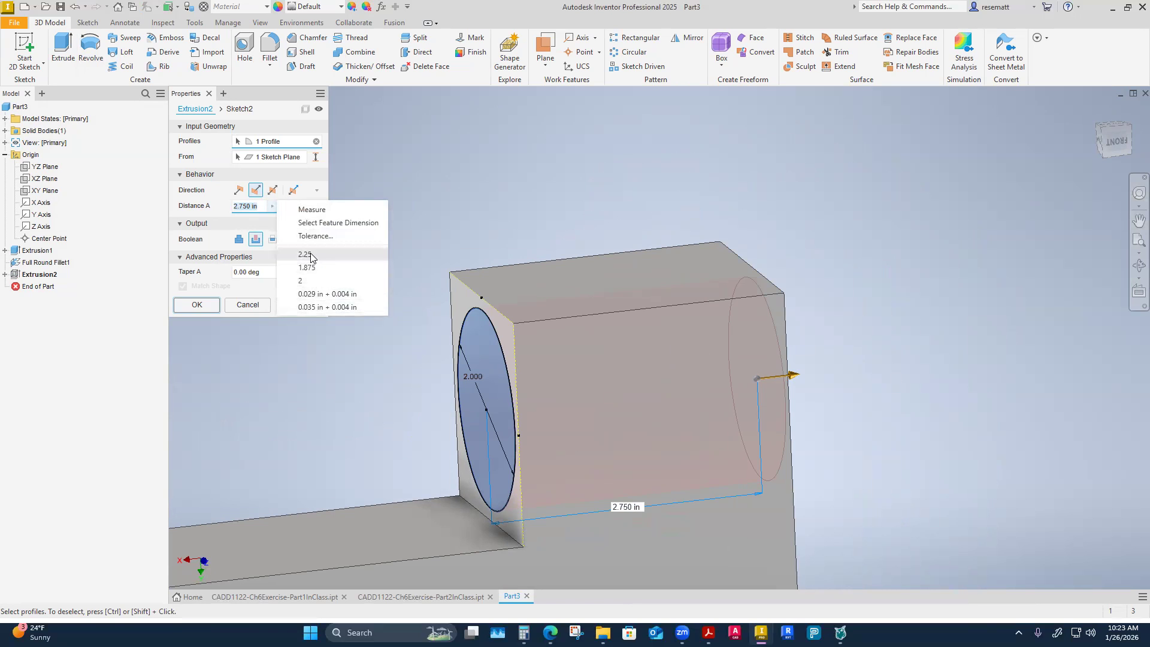
pyautogui.click(312, 209)
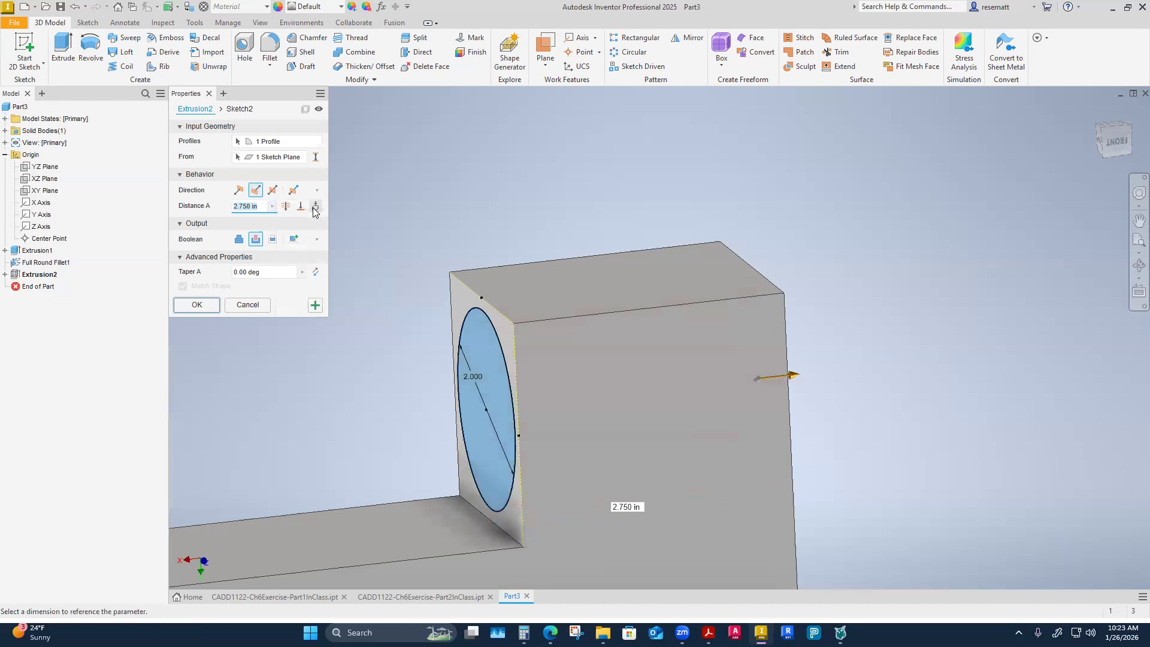
pyautogui.click(513, 324)
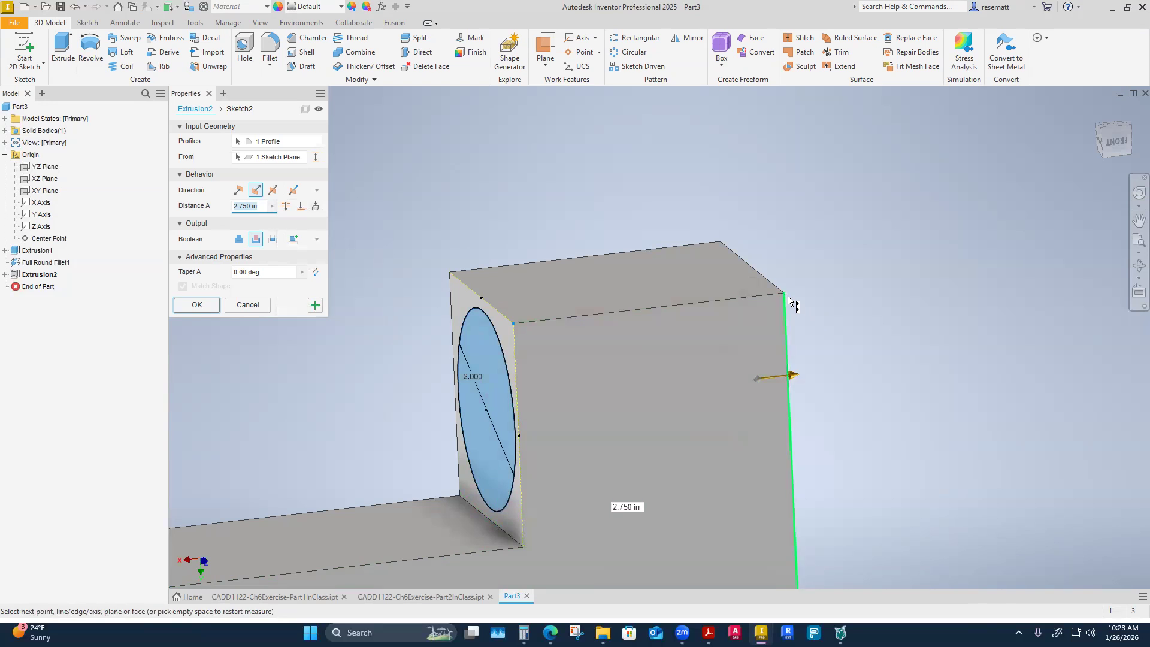
pyautogui.click(785, 293)
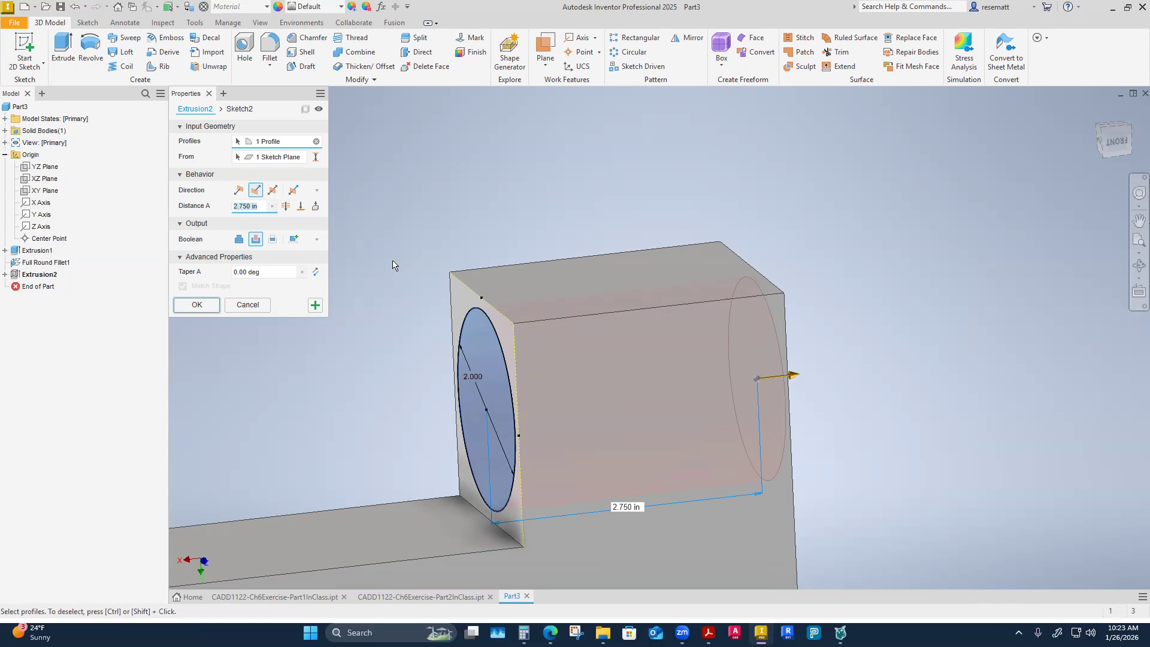
# Set the block hole's cut back to Through All and accept the edit.
pyautogui.click(286, 206)
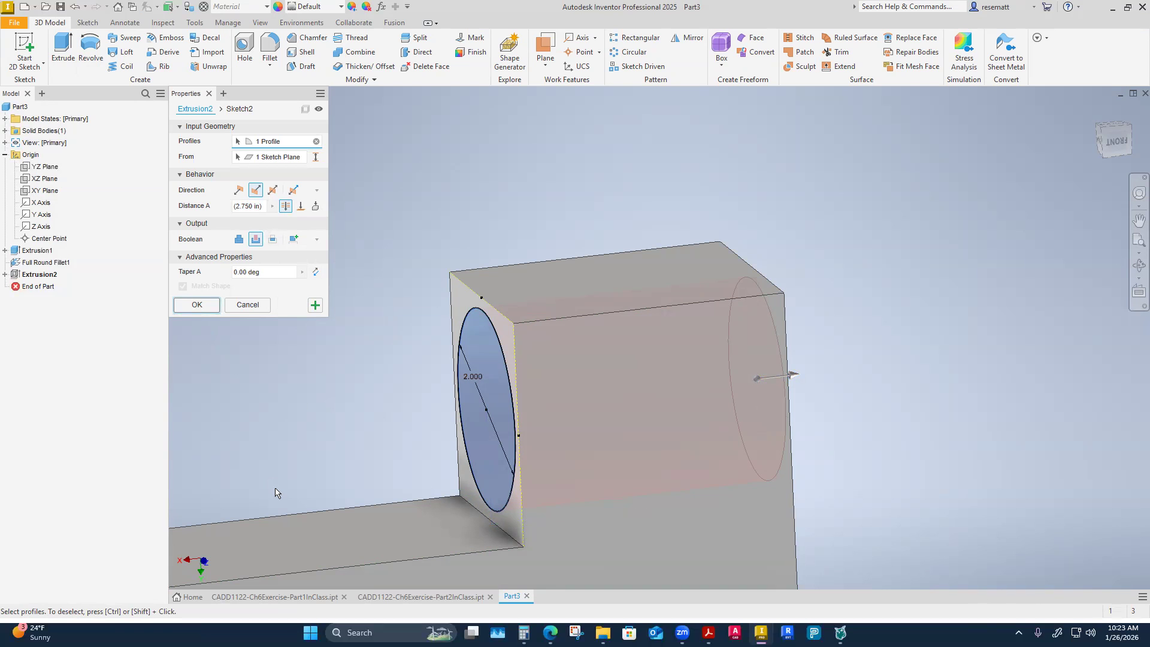
pyautogui.click(199, 307)
pyautogui.press('F6')
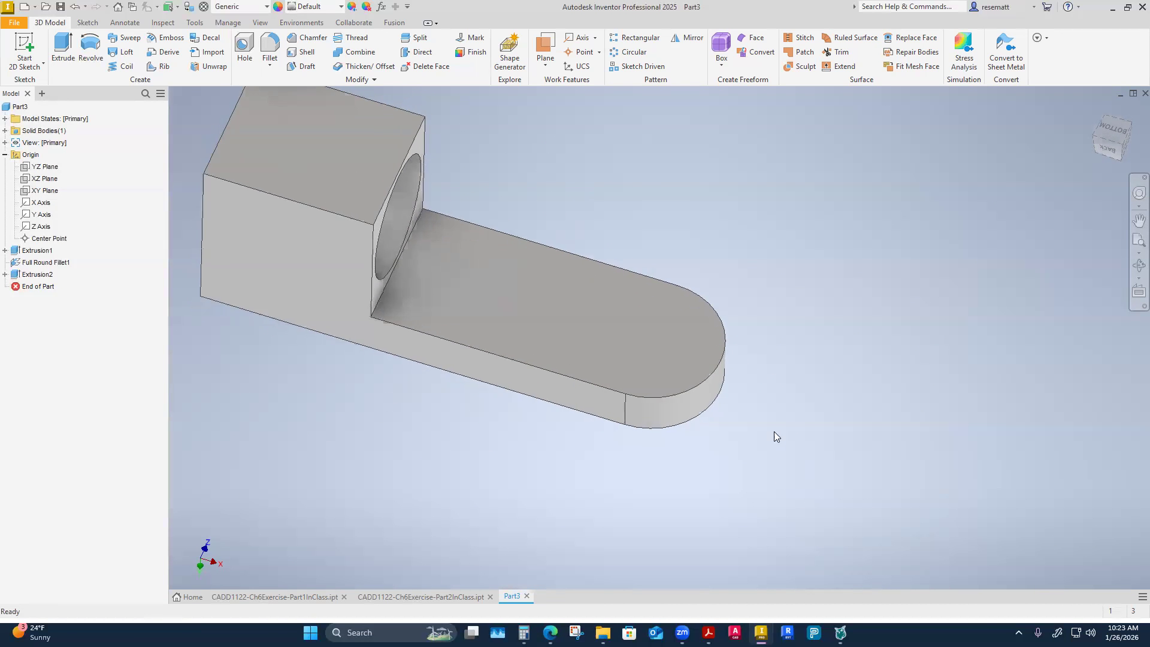
# Start a sketch on the full-length flat face on the side of the long leg facing away from the block.
pyautogui.keyDown('shift'); pyautogui.moveTo(676, 329); pyautogui.dragTo(638, 314, button='middle'); pyautogui.keyUp('shift')
pyautogui.click(638, 314)
pyautogui.click(783, 442)
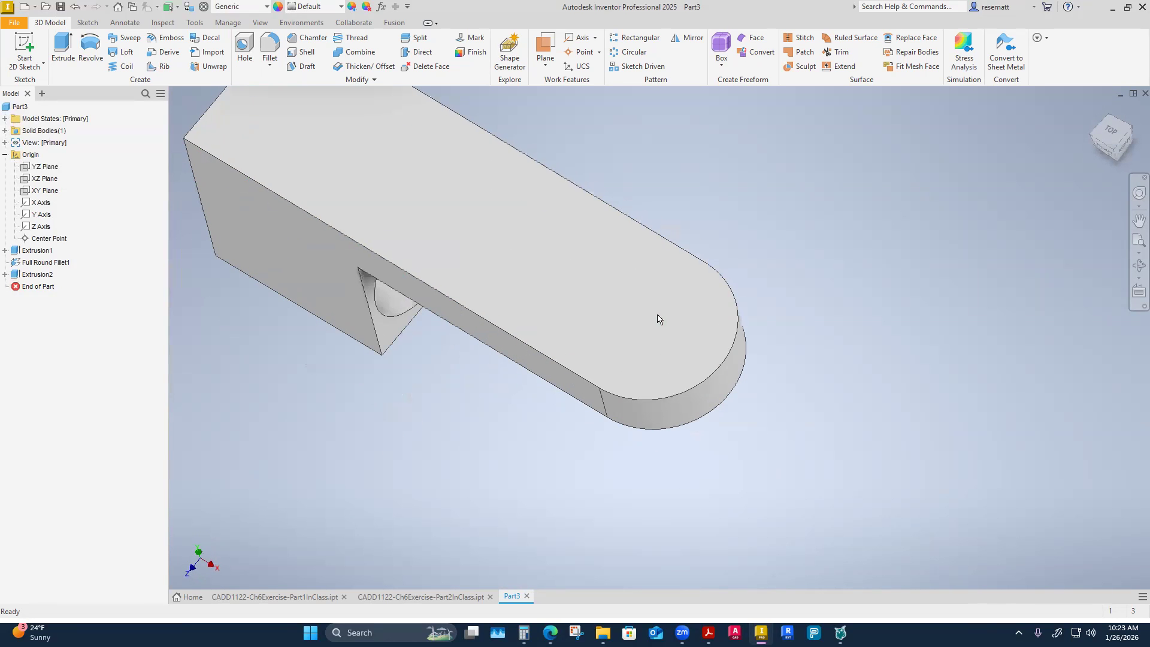
pyautogui.click(653, 316)
pyautogui.rightClick(654, 319)
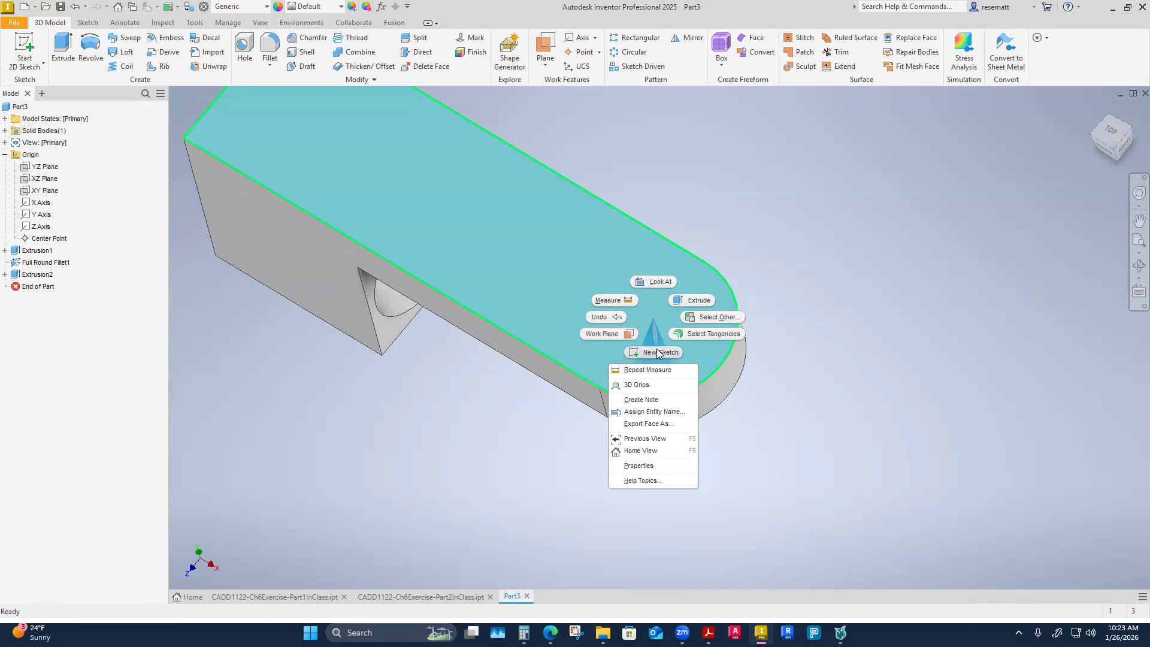
pyautogui.click(658, 353)
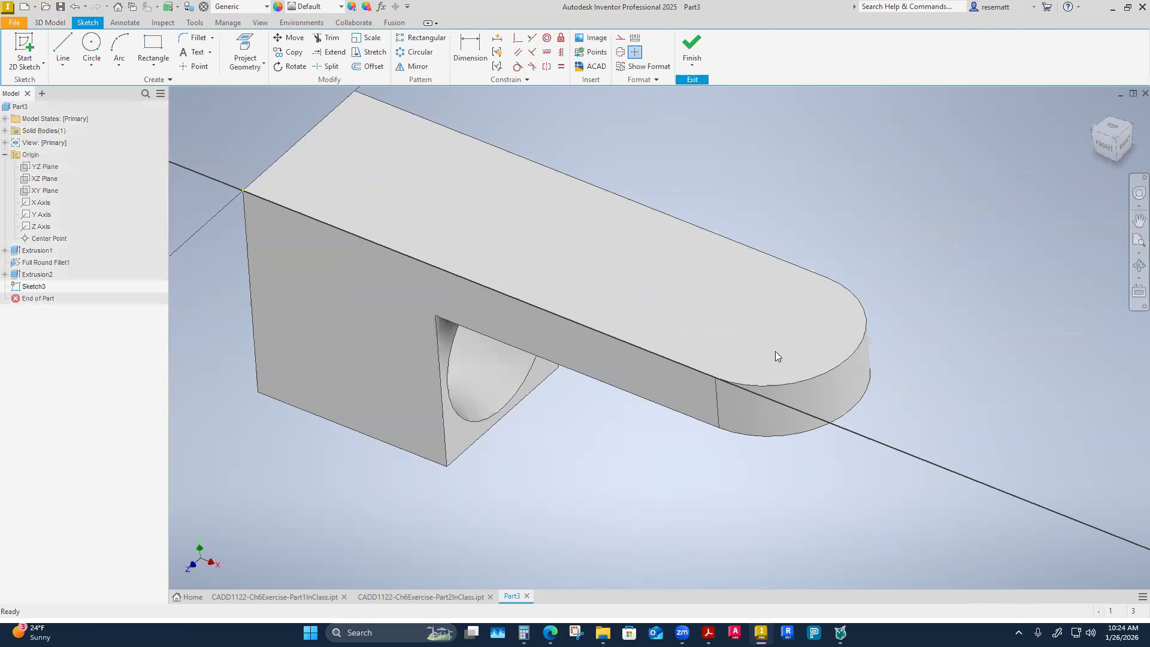
# Project the arc edge of the rounded leg end into the sketch and turn it into construction geometry.
pyautogui.click(245, 63)
pyautogui.click(282, 81)
pyautogui.click(741, 384)
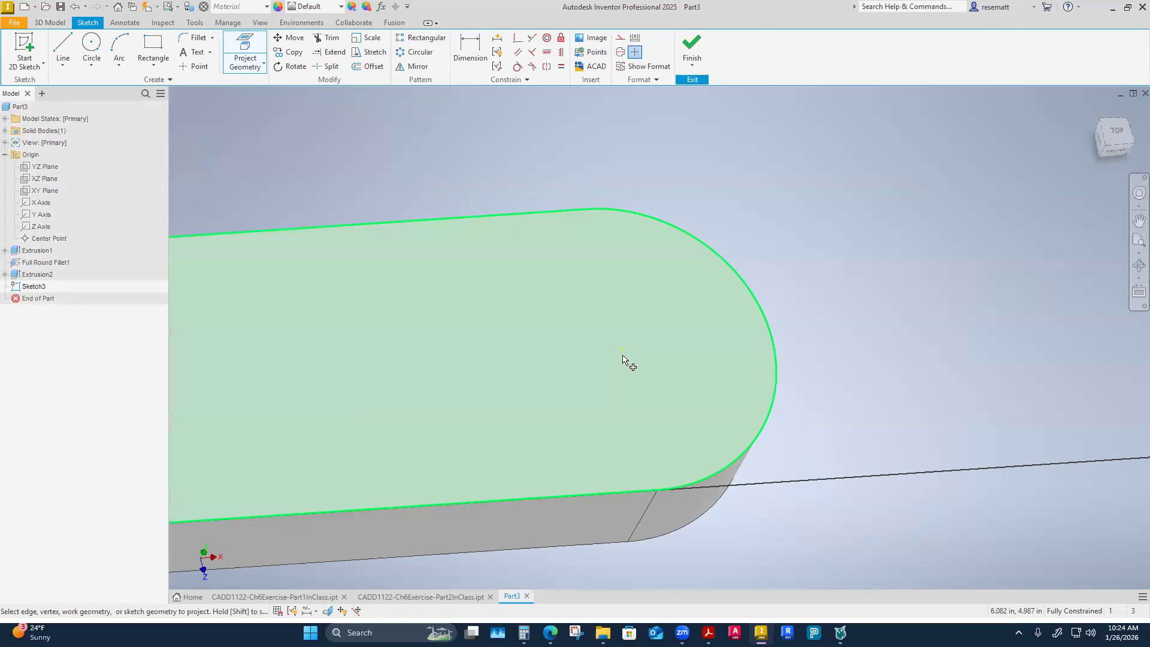
pyautogui.rightClick(873, 264)
pyautogui.click(917, 257)
pyautogui.click(731, 252)
pyautogui.click(1007, 325)
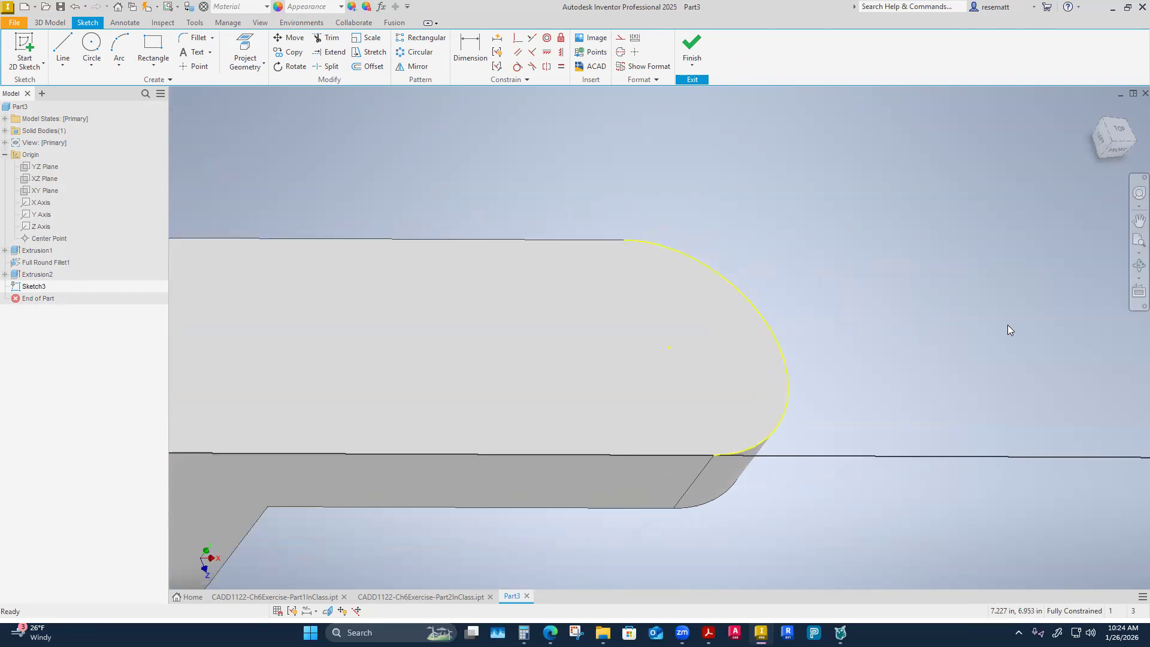
pyautogui.click(754, 302)
pyautogui.click(619, 37)
pyautogui.click(1014, 327)
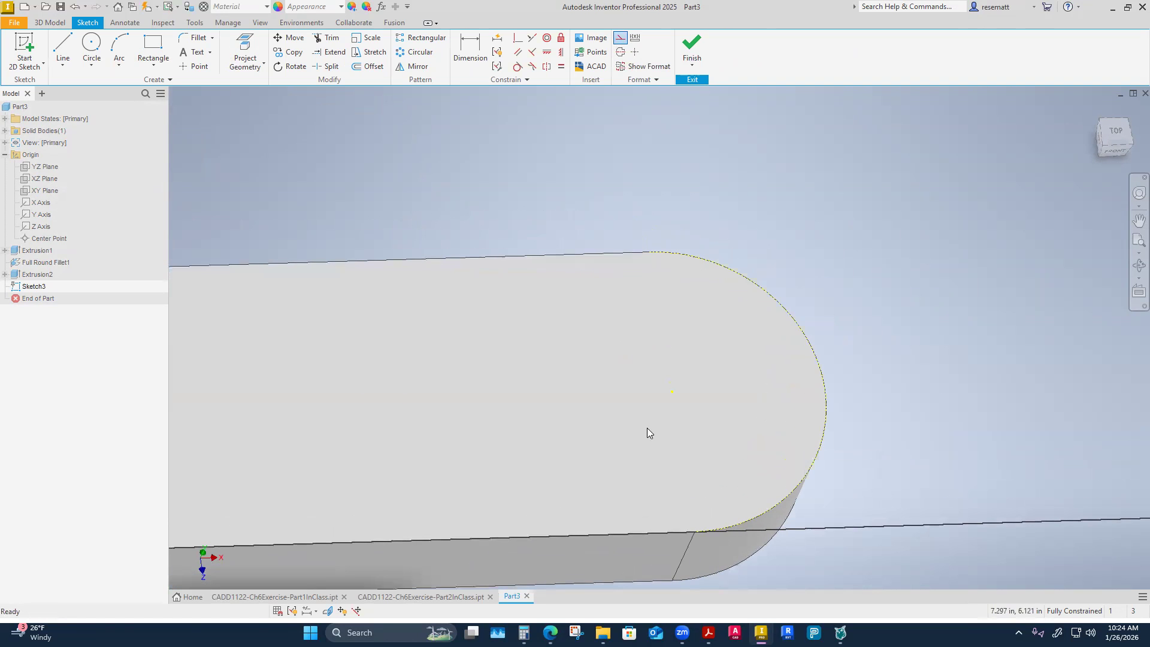
# Draw a 0.5 in diameter circle centered on the projected arc's center point.
pyautogui.click(91, 48)
pyautogui.click(685, 423)
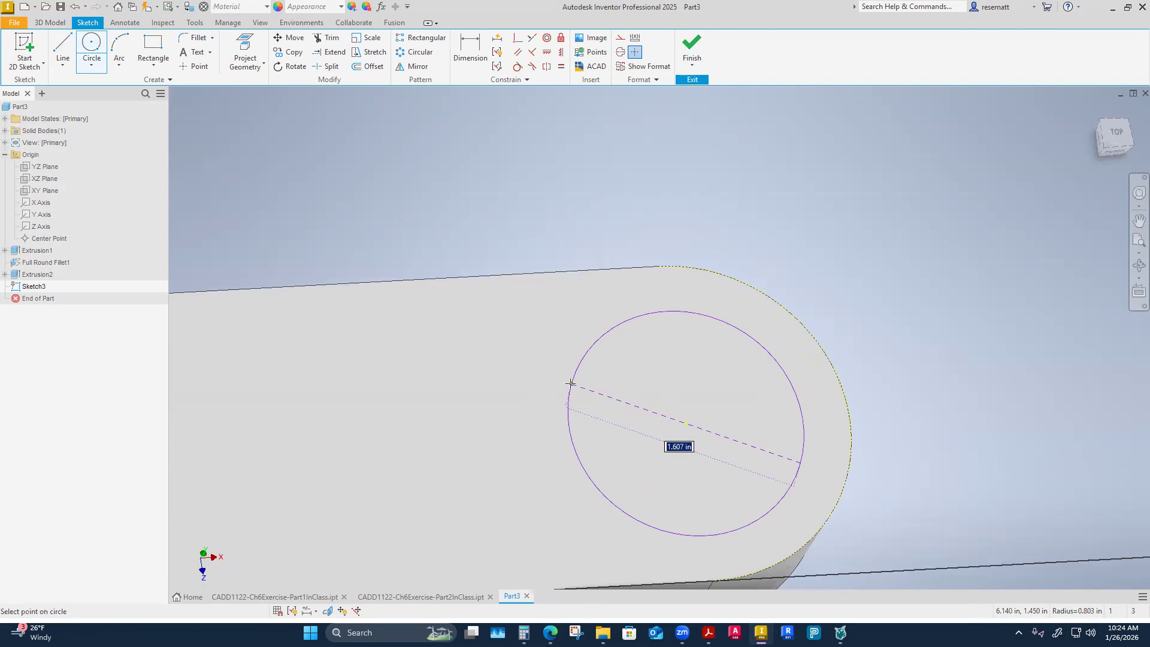
pyautogui.write('.5')
pyautogui.press('Return')
pyautogui.keyDown('shift'); pyautogui.moveTo(600, 429); pyautogui.dragTo(594, 406, button='middle'); pyautogui.keyUp('shift')
pyautogui.rightClick(594, 406)
pyautogui.click(634, 406)
# Finish the sketch and set up an extrusion of the 0.5 in circle that cuts into the long leg.
pyautogui.press('F5')
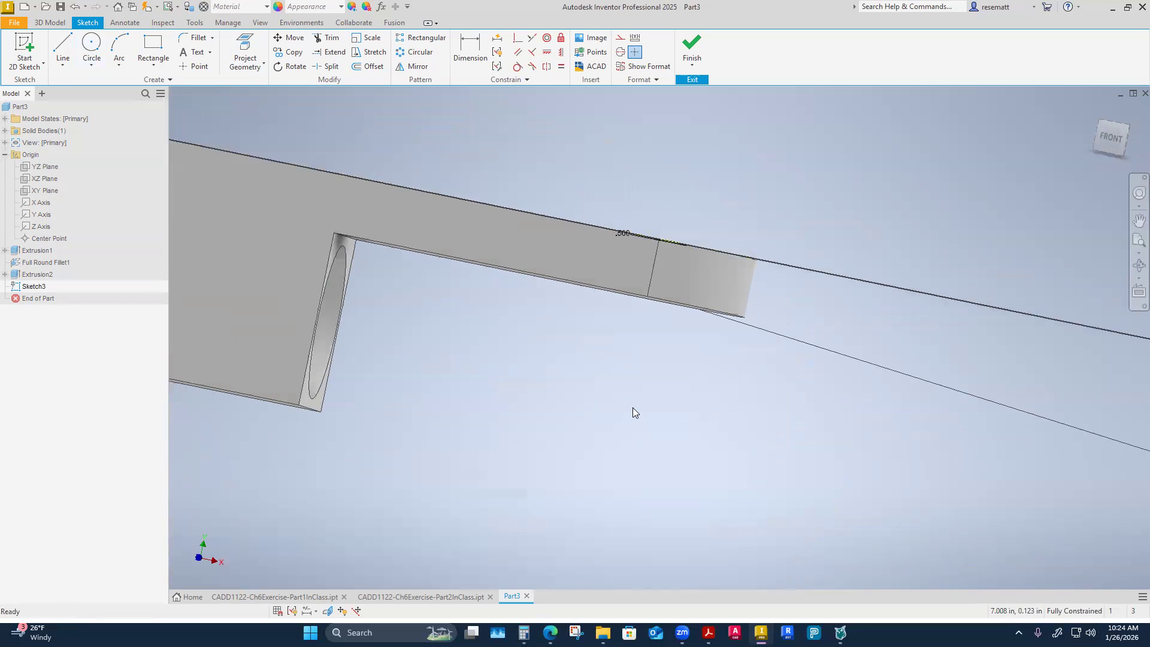
pyautogui.click(692, 48)
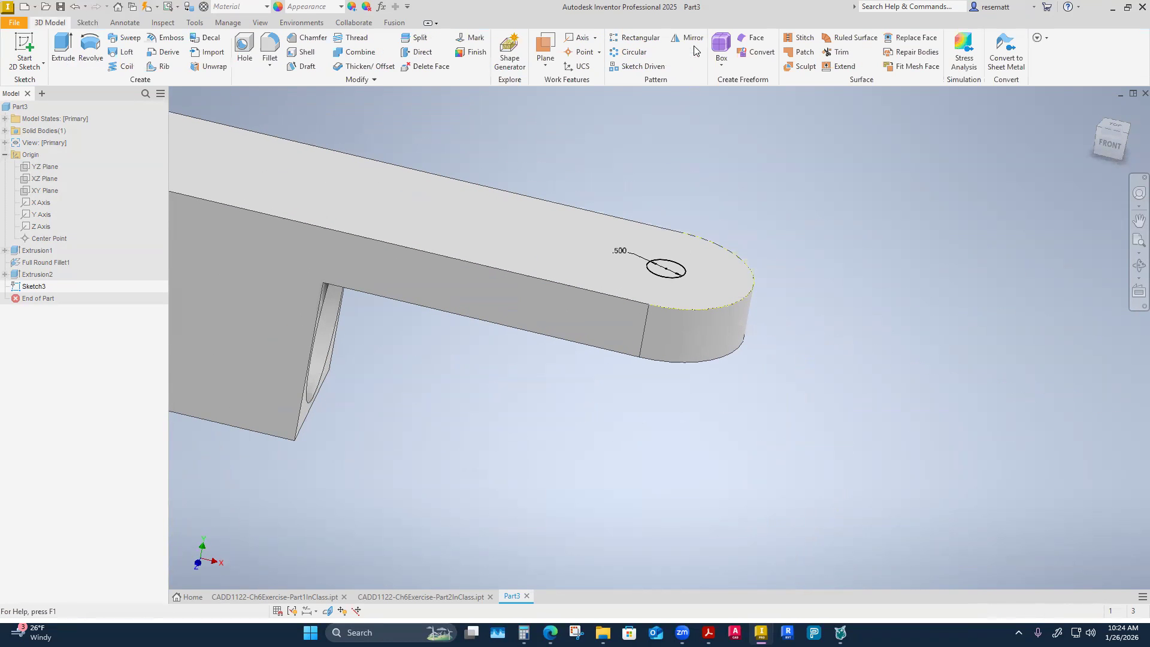
pyautogui.click(63, 48)
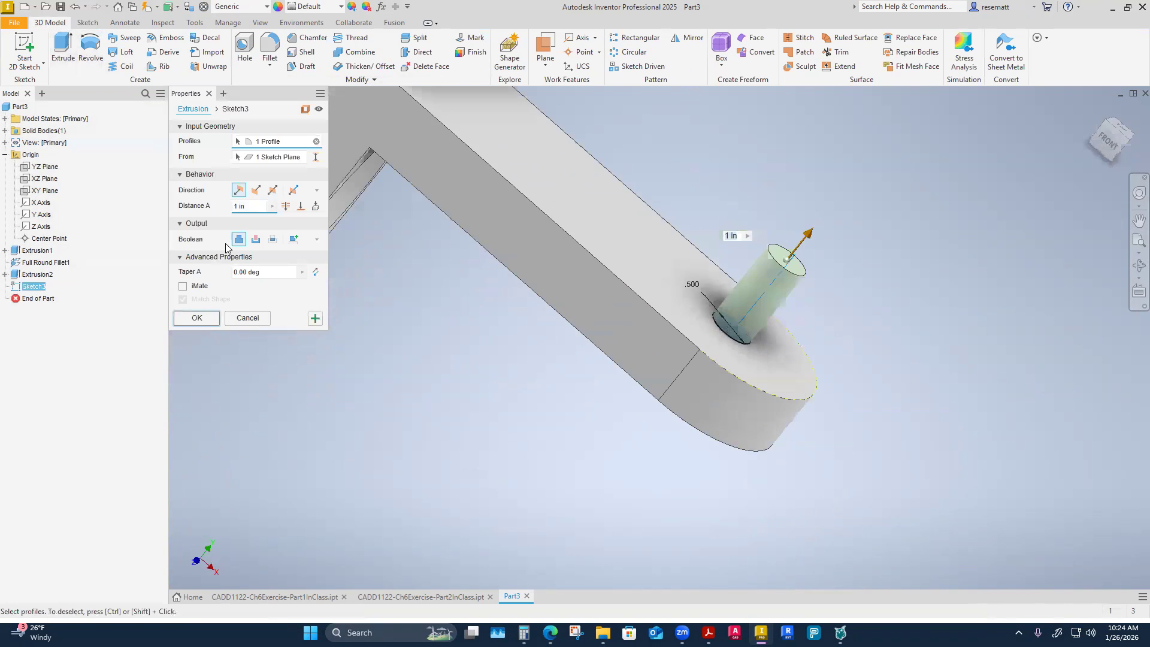
pyautogui.click(256, 239)
pyautogui.keyDown('shift'); pyautogui.moveTo(571, 463); pyautogui.dragTo(487, 533, button='middle'); pyautogui.keyUp('shift')
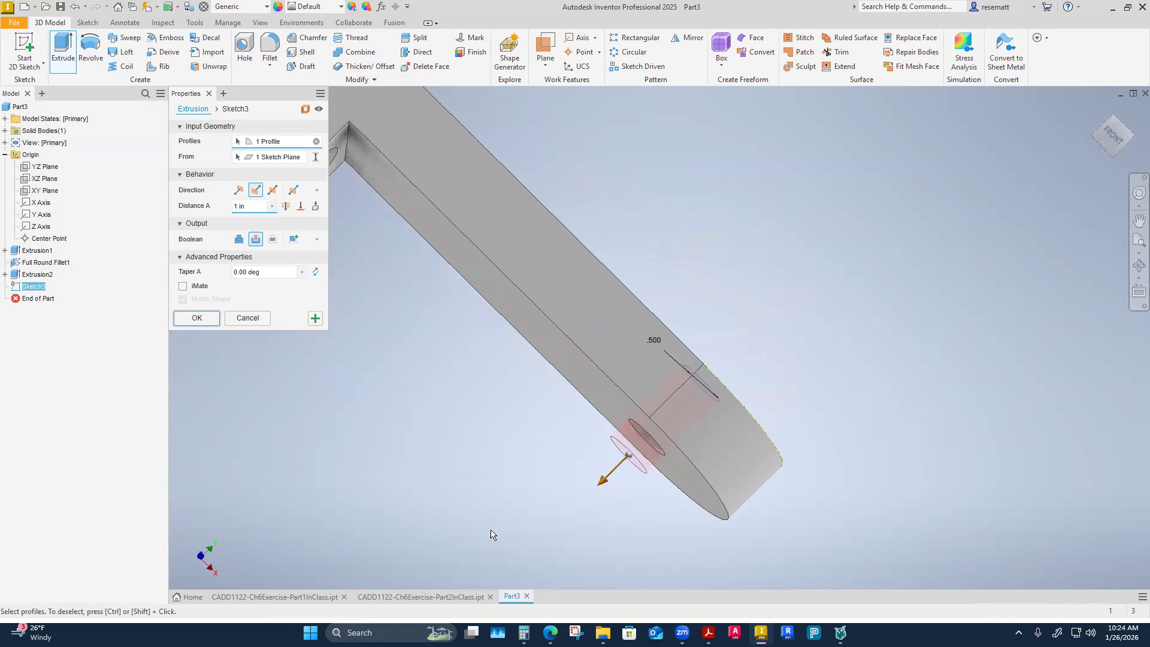
# Set the extent of the rounded-end hole's cut to Through All.
pyautogui.click(286, 206)
pyautogui.keyDown('shift'); pyautogui.moveTo(510, 288); pyautogui.dragTo(640, 474, button='middle'); pyautogui.keyUp('shift')
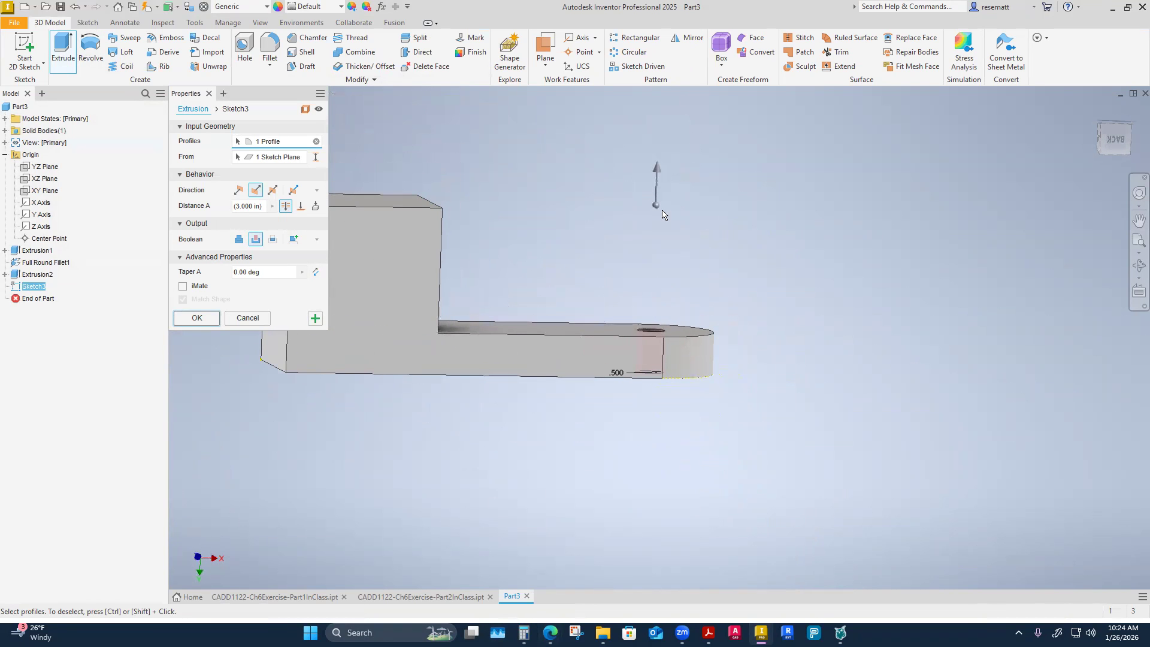
pyautogui.keyDown('shift'); pyautogui.moveTo(743, 377); pyautogui.dragTo(698, 378, button='middle'); pyautogui.keyUp('shift')
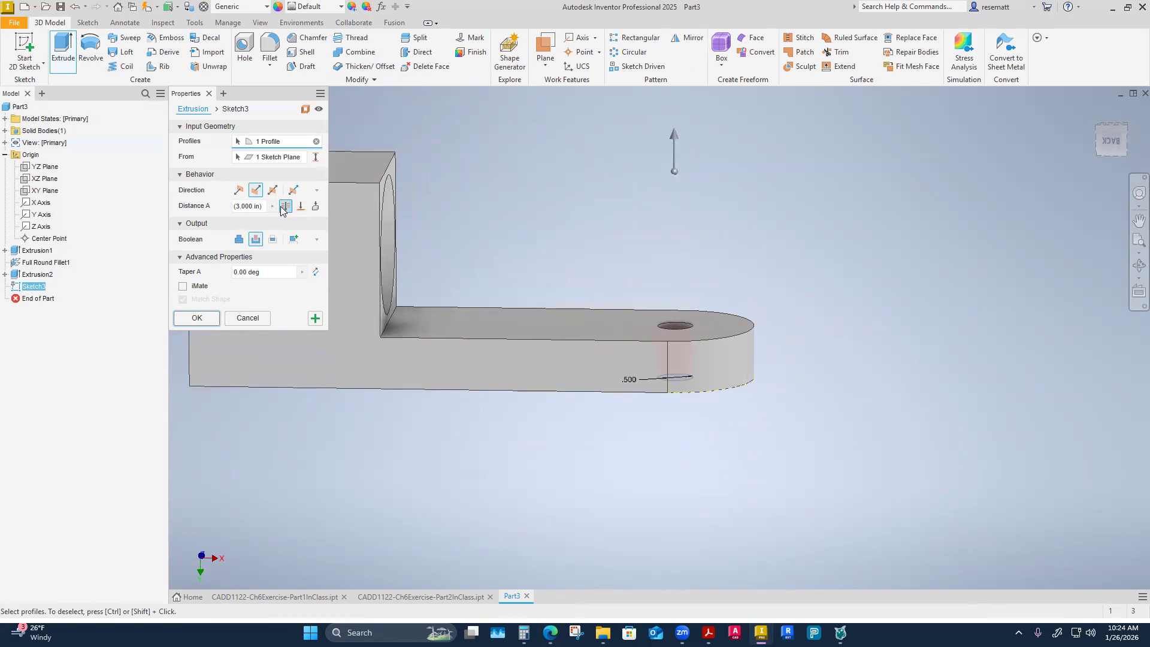
pyautogui.keyDown('shift'); pyautogui.moveTo(550, 290); pyautogui.dragTo(534, 383, button='middle'); pyautogui.keyUp('shift')
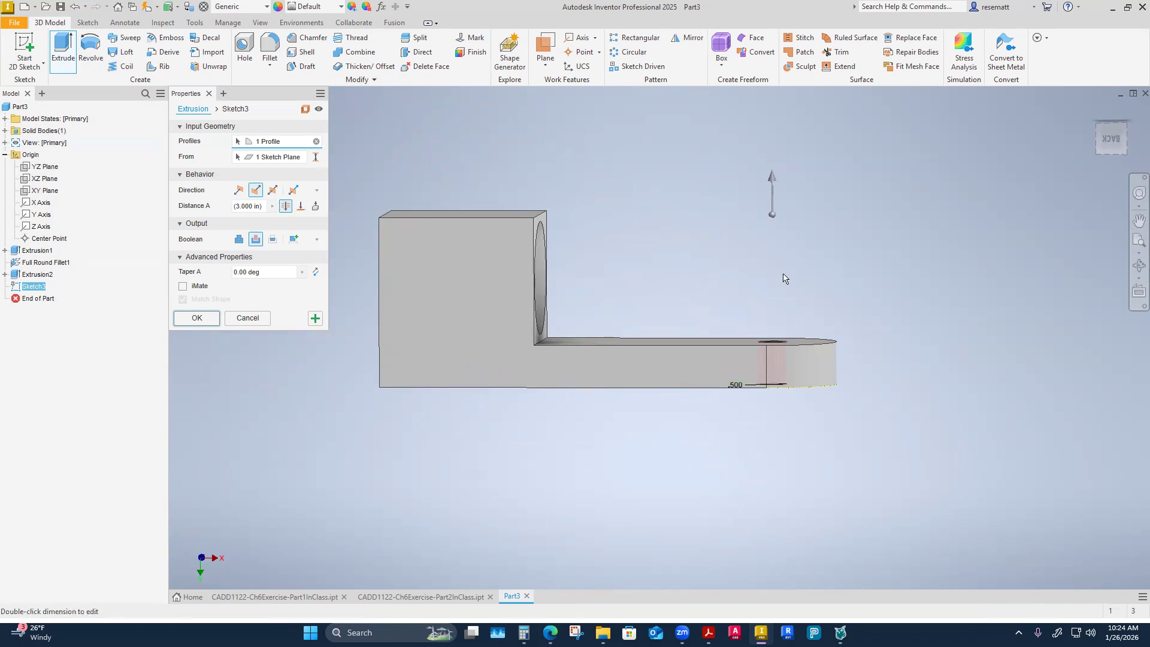
pyautogui.keyDown('shift'); pyautogui.moveTo(571, 271); pyautogui.dragTo(677, 321, button='middle'); pyautogui.keyUp('shift')
pyautogui.moveTo(814, 261)
pyautogui.keyDown('shift'); pyautogui.mouseDown(button='middle')
pyautogui.moveTo(782, 234)
pyautogui.moveTo(800, 258)
pyautogui.mouseUp(button='middle'); pyautogui.keyUp('shift')
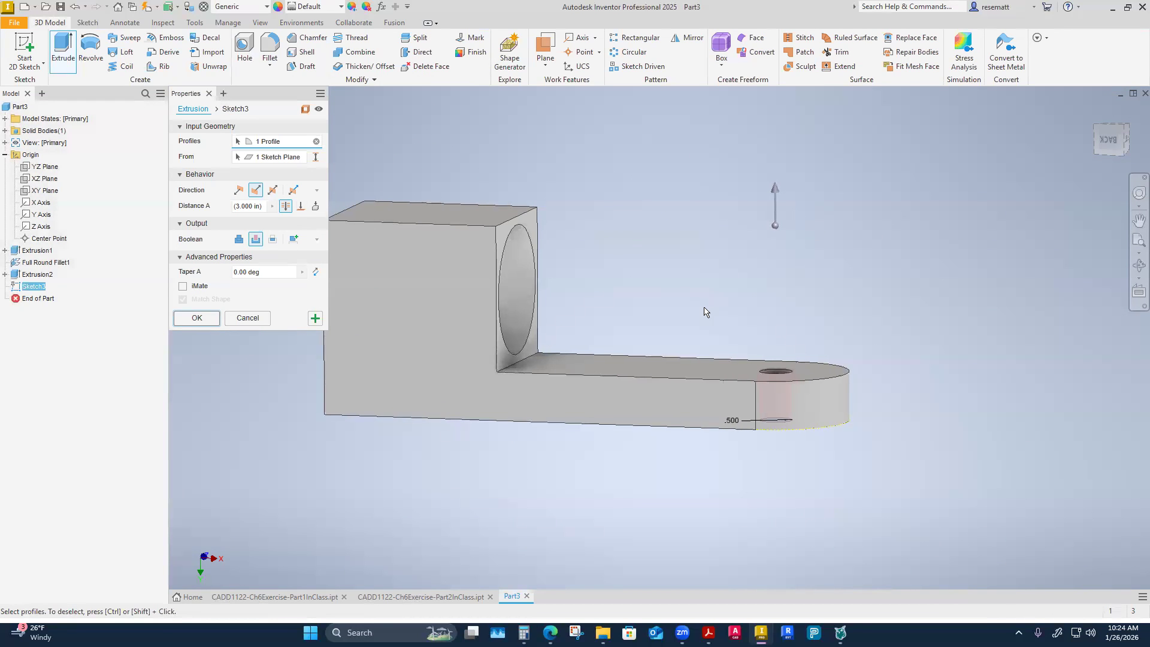
# End the hole's cut at the flat leg face that meets the block and accept the extrusion.
pyautogui.click(300, 206)
pyautogui.click(668, 409)
pyautogui.scroll(2, 687, 460)
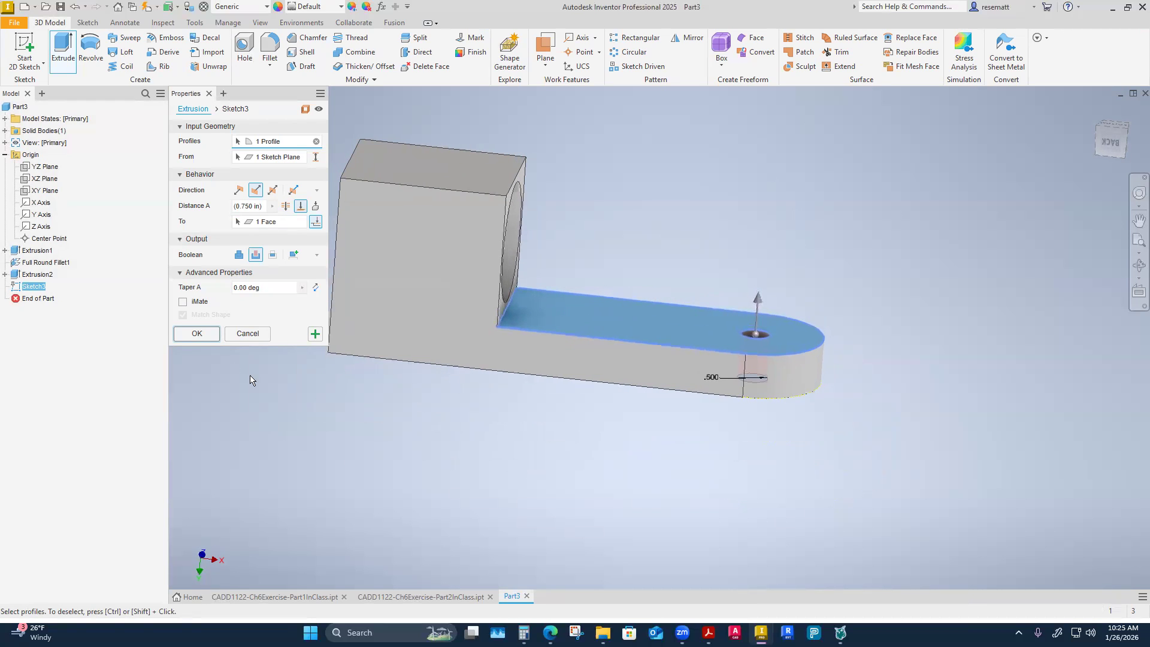
pyautogui.click(197, 333)
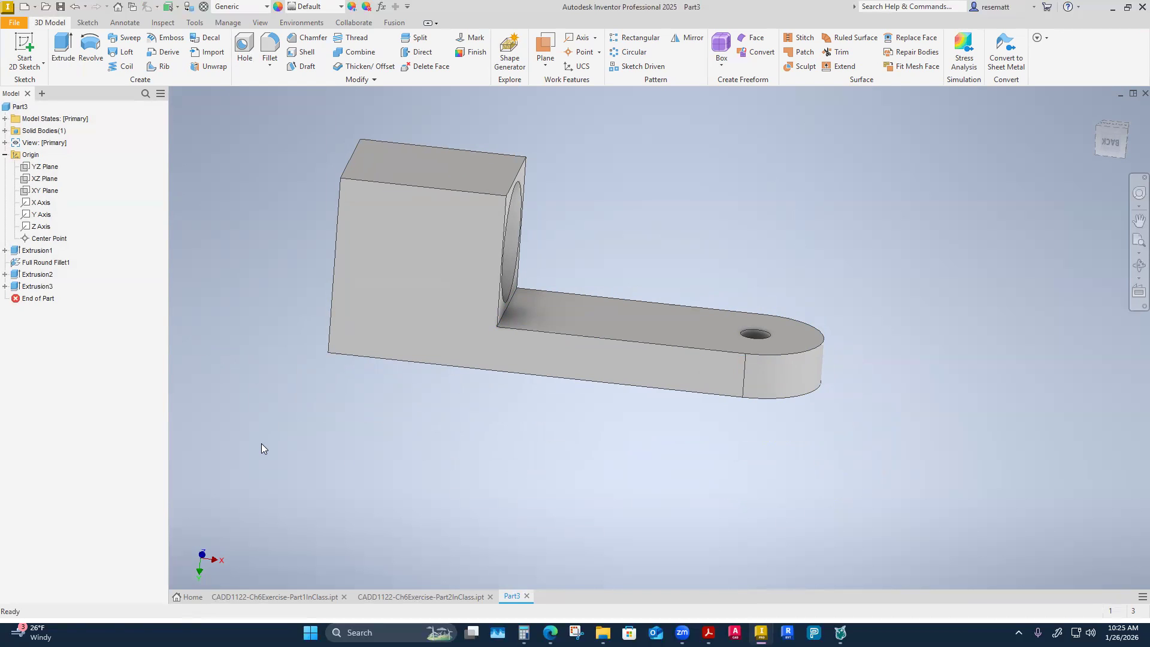
pyautogui.keyDown('shift'); pyautogui.moveTo(262, 443); pyautogui.dragTo(491, 472, button='middle'); pyautogui.keyUp('shift')
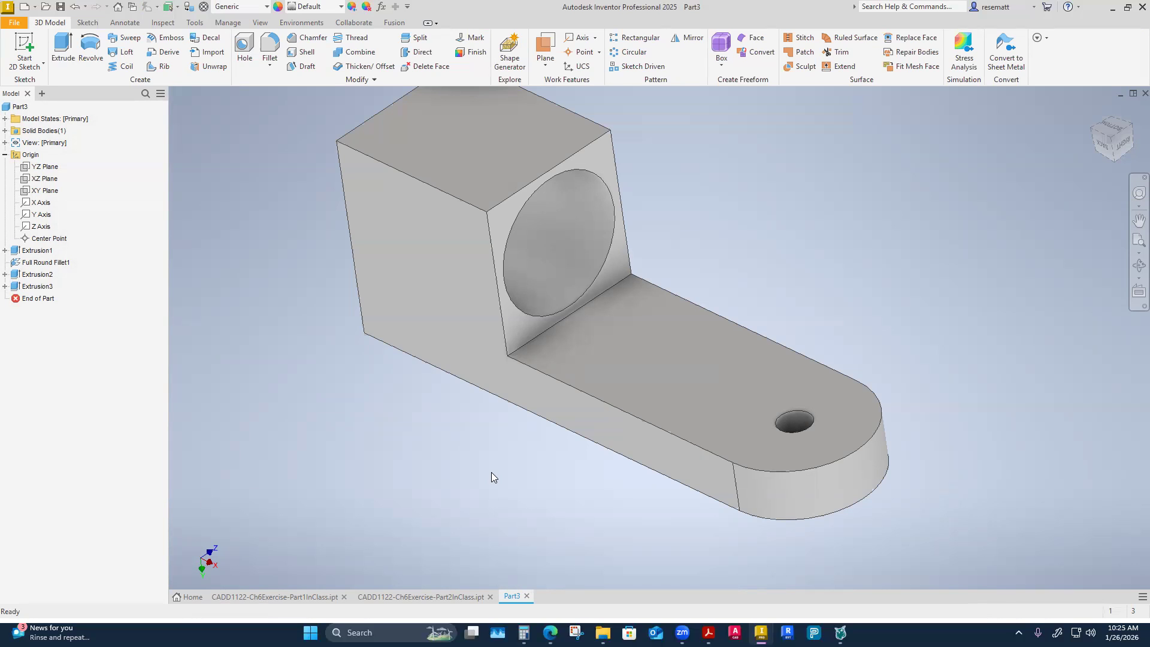
# Save the part in the 3-Week 3 folder as CADD1122-Ch6Exercise-Part3InClass.
pyautogui.click(61, 6)
pyautogui.click(599, 345)
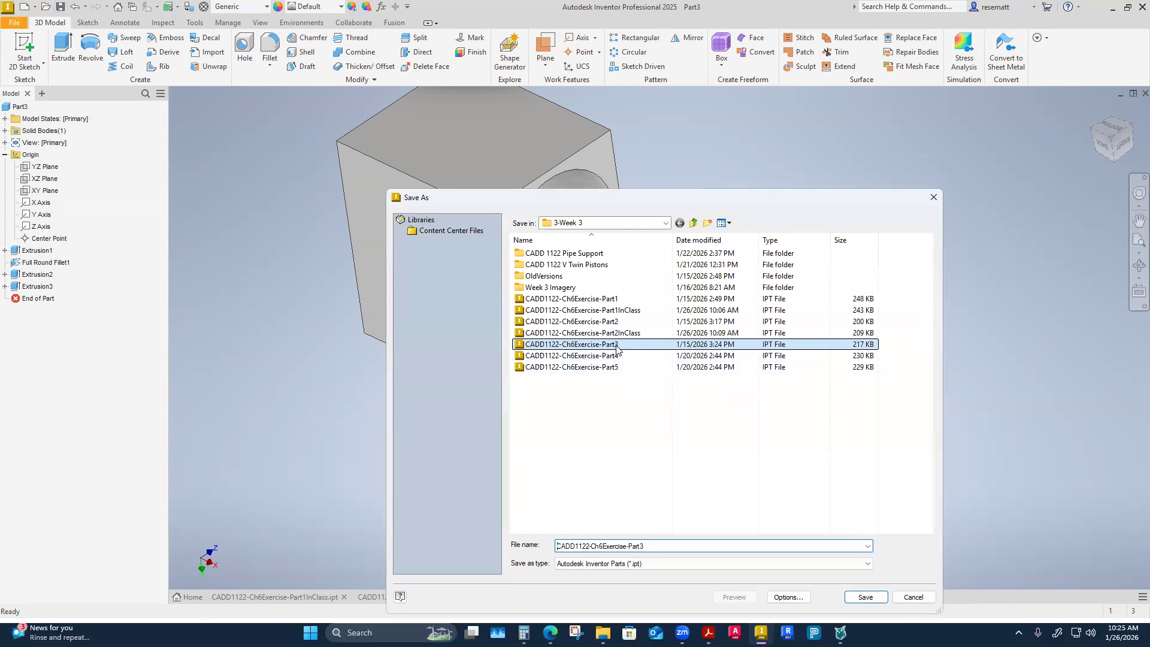
pyautogui.click(660, 546)
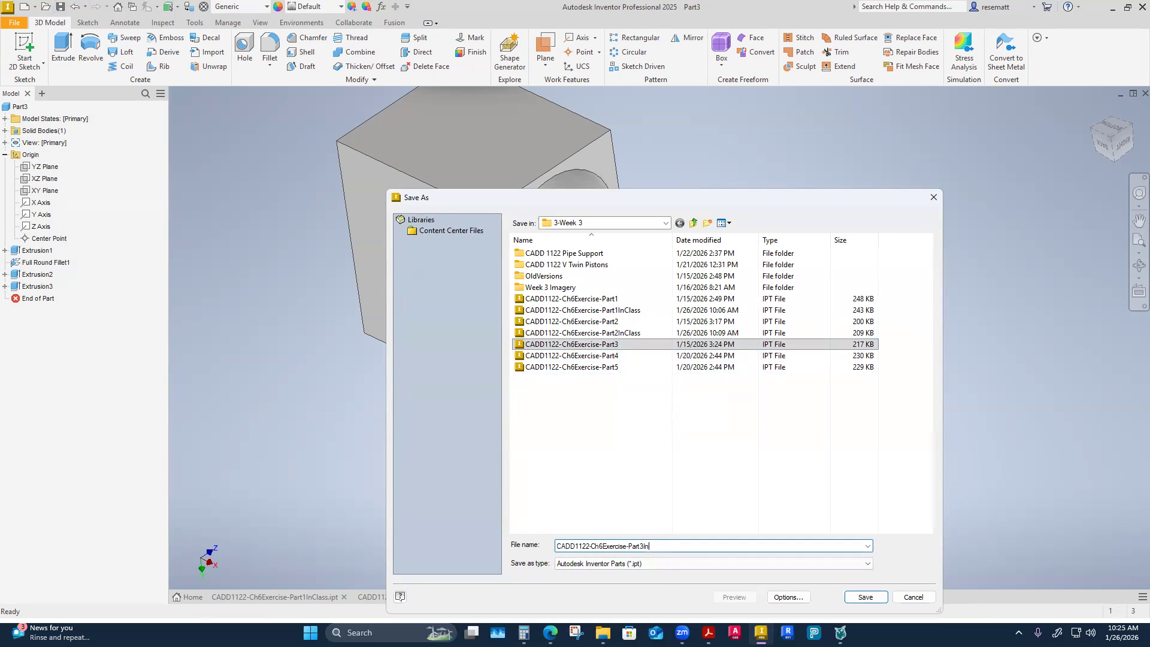
pyautogui.click(866, 597)
# Create a new part file from the English Standard (in).ipt template.
pyautogui.click(183, 597)
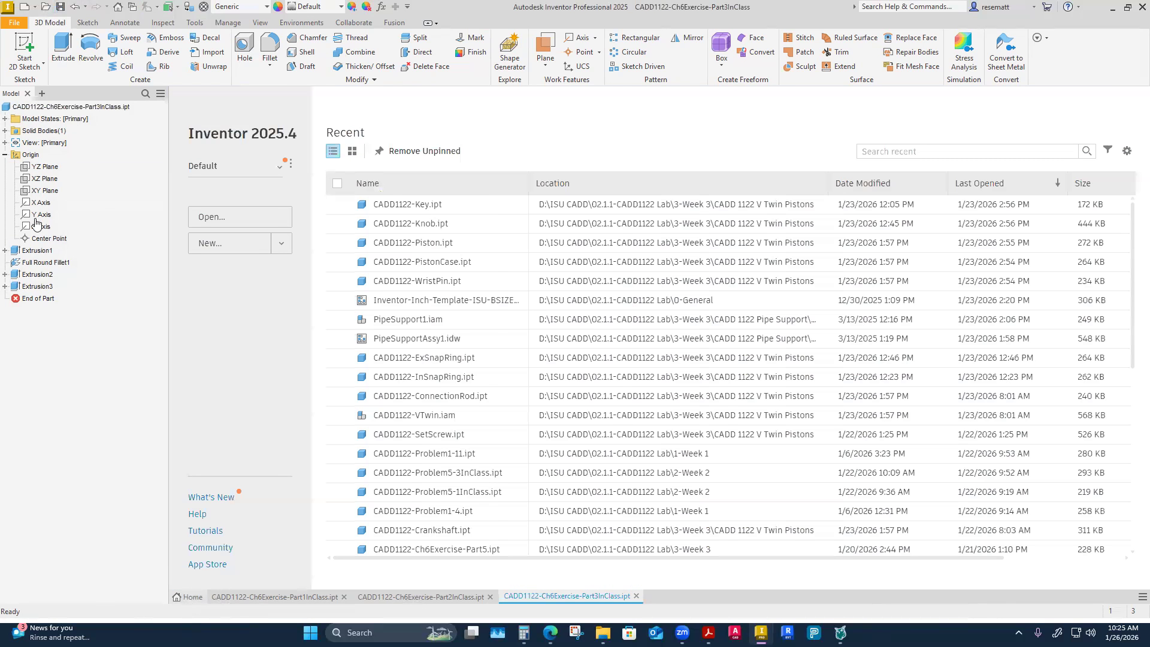
pyautogui.click(112, 243)
pyautogui.click(93, 383)
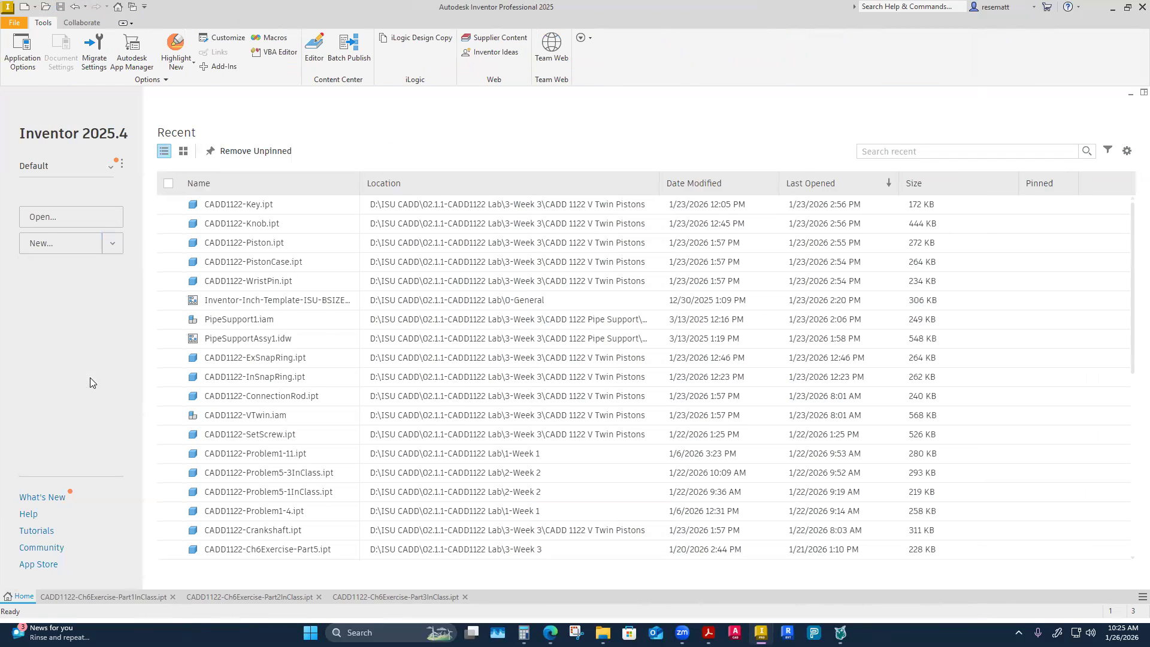
pyautogui.click(725, 461)
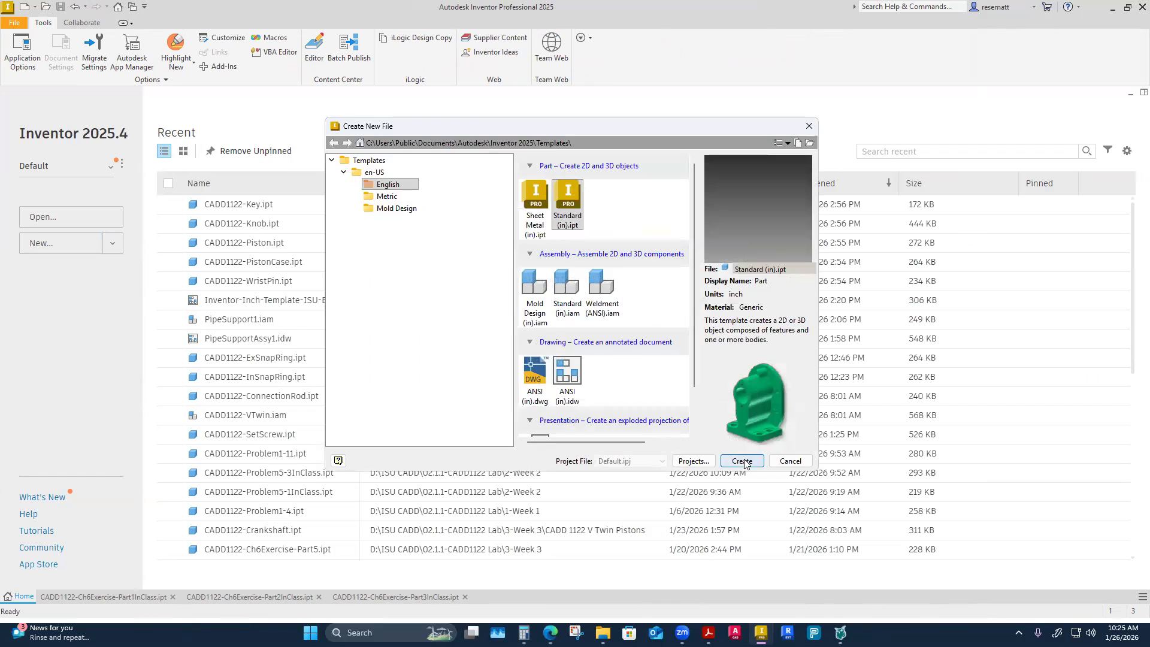
# Turn on the visibility of the YZ, XZ and XY origin planes in the new part.
pyautogui.click(8, 143)
pyautogui.click(37, 155)
pyautogui.keyDown('shift'); pyautogui.click(45, 179); pyautogui.keyUp('shift')
pyautogui.rightClick(44, 179)
pyautogui.click(68, 242)
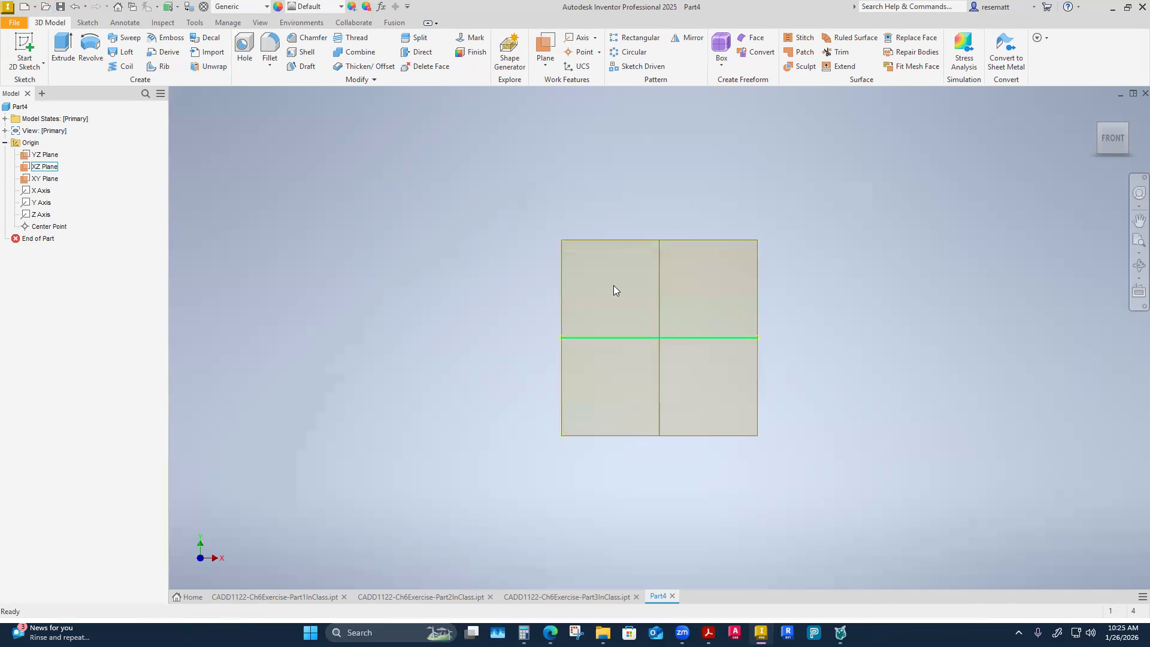
pyautogui.keyDown('shift'); pyautogui.moveTo(613, 285); pyautogui.dragTo(577, 252, button='middle'); pyautogui.keyUp('shift')
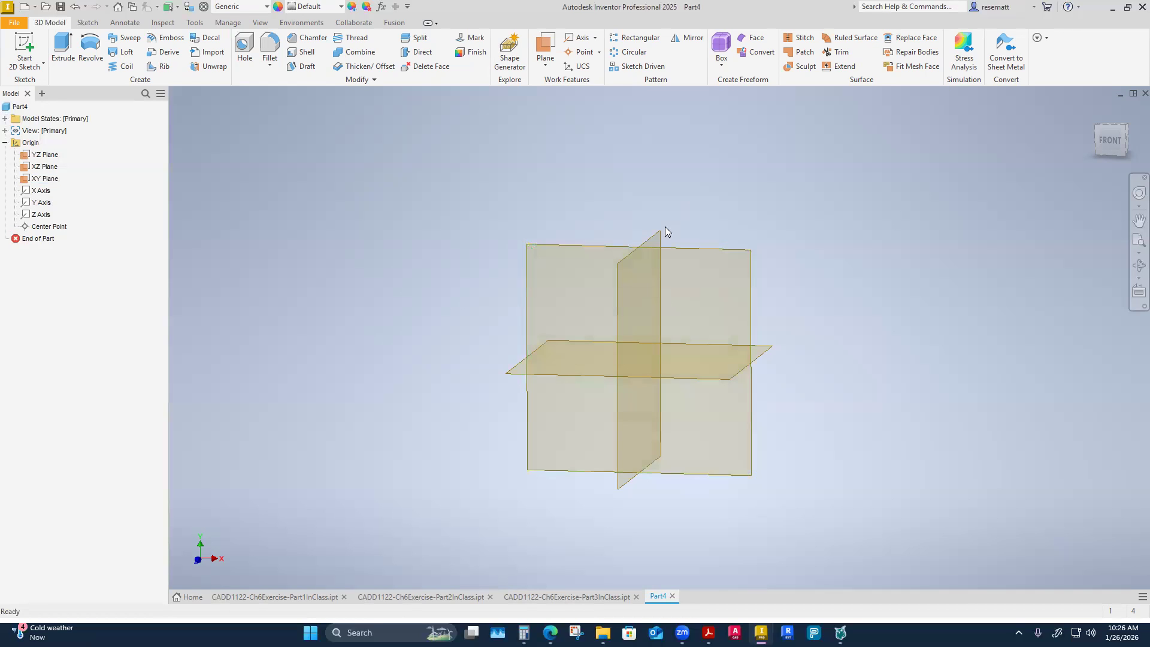
# Start a sketch on the XY plane and draw a circle about 0.14 in in diameter above and left of the origin.
pyautogui.rightClick(566, 242)
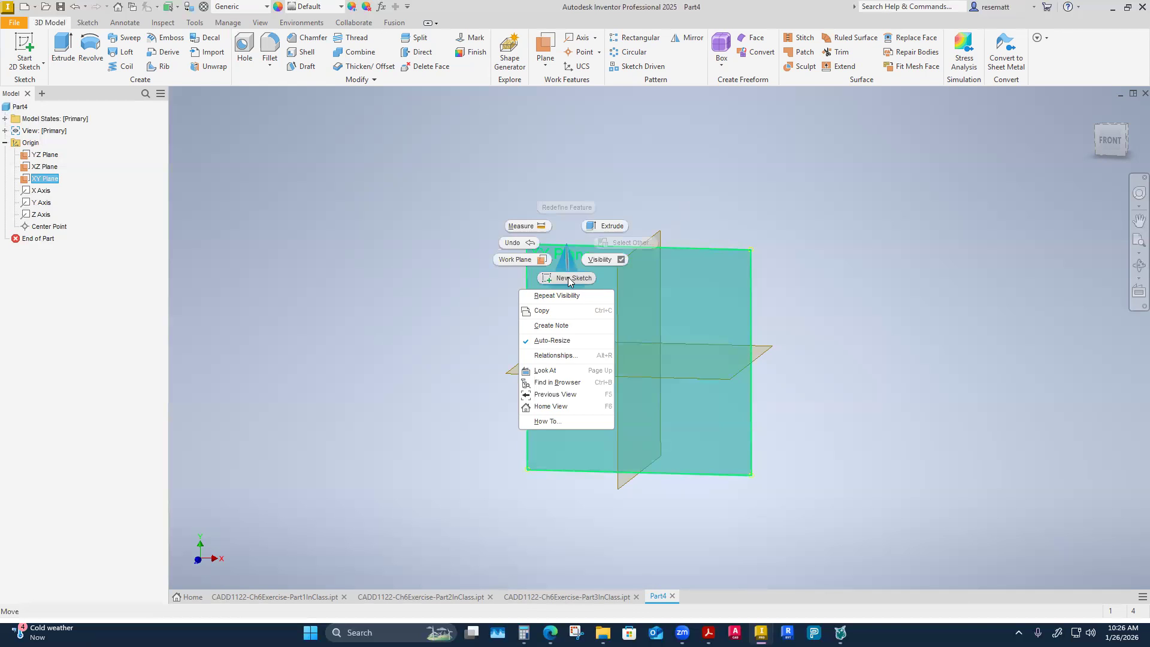
pyautogui.click(569, 278)
pyautogui.click(91, 48)
pyautogui.click(632, 283)
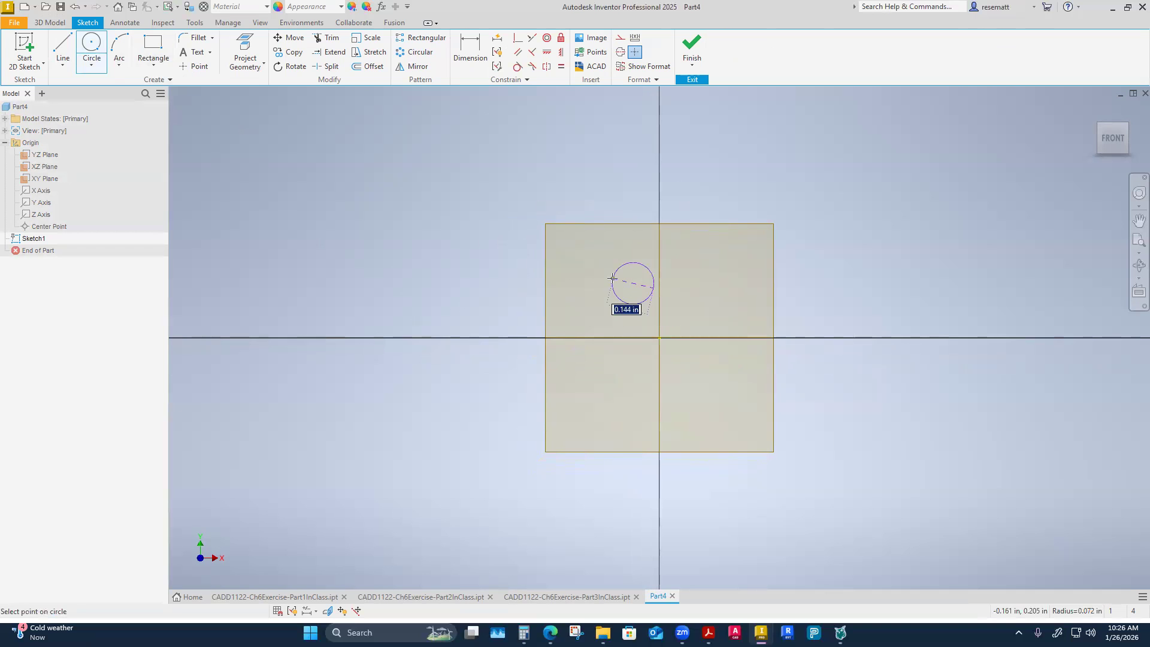
pyautogui.click(626, 304)
pyautogui.rightClick(621, 391)
pyautogui.click(652, 398)
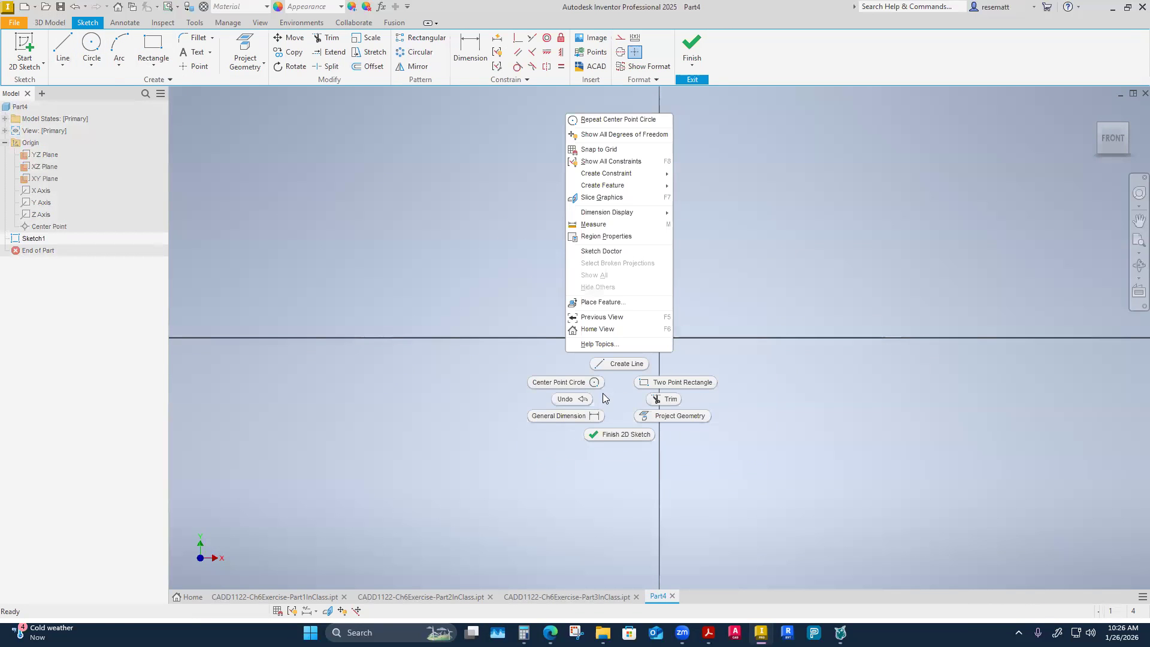
# Draw a second, larger circle directly below the first one, crossing the vertical axis.
pyautogui.click(574, 383)
pyautogui.click(633, 388)
pyautogui.click(584, 397)
pyautogui.rightClick(606, 398)
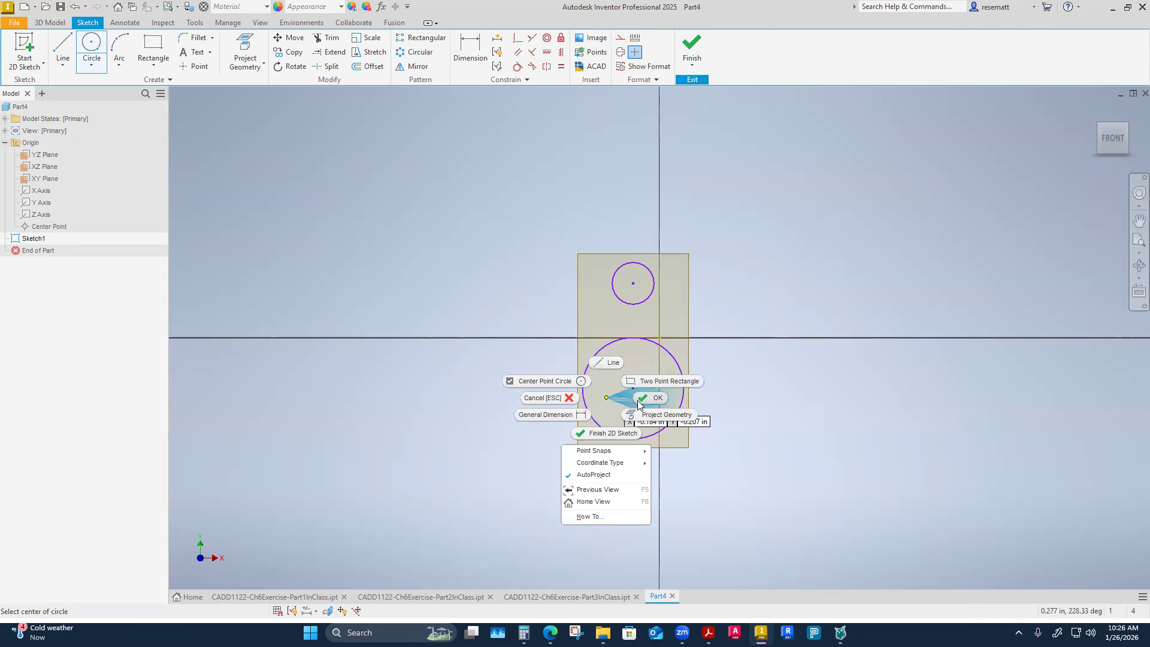
pyautogui.click(595, 427)
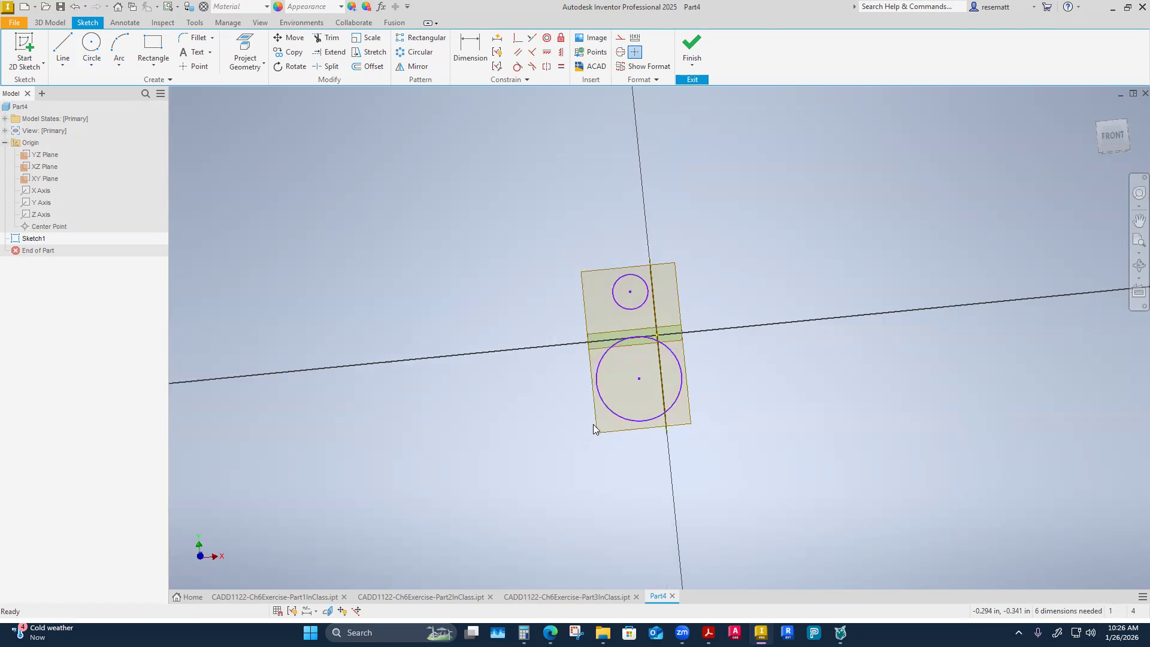
# Dimension the vertical distance between the two circle centers at 1 in.
pyautogui.press('d')
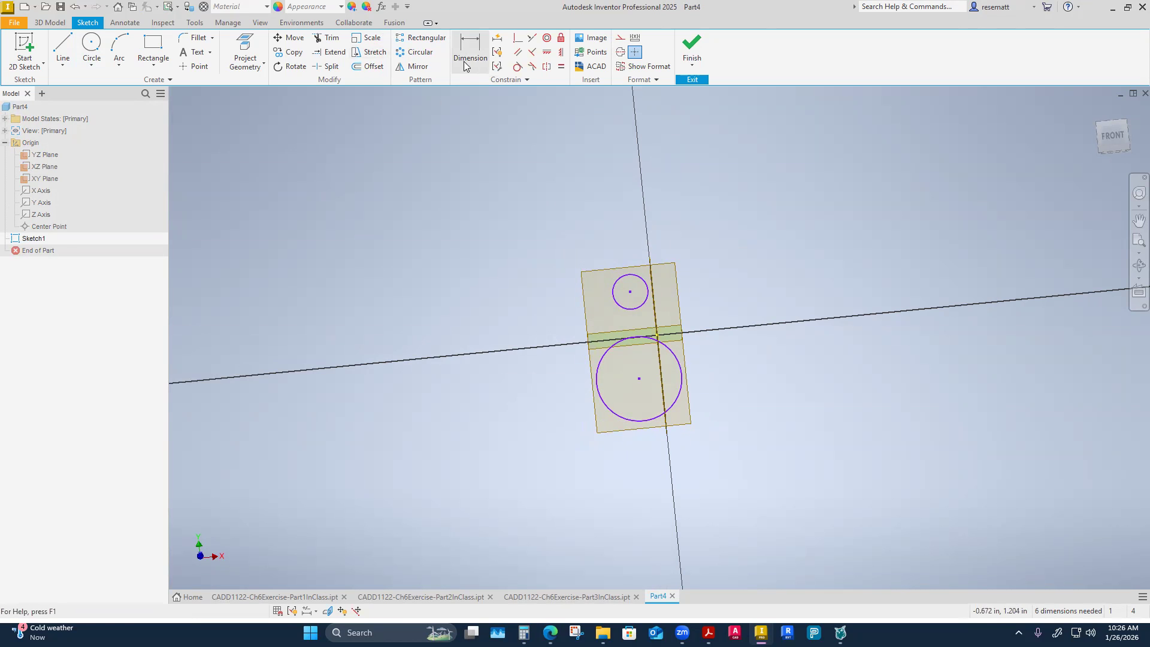
pyautogui.click(630, 293)
pyautogui.click(639, 378)
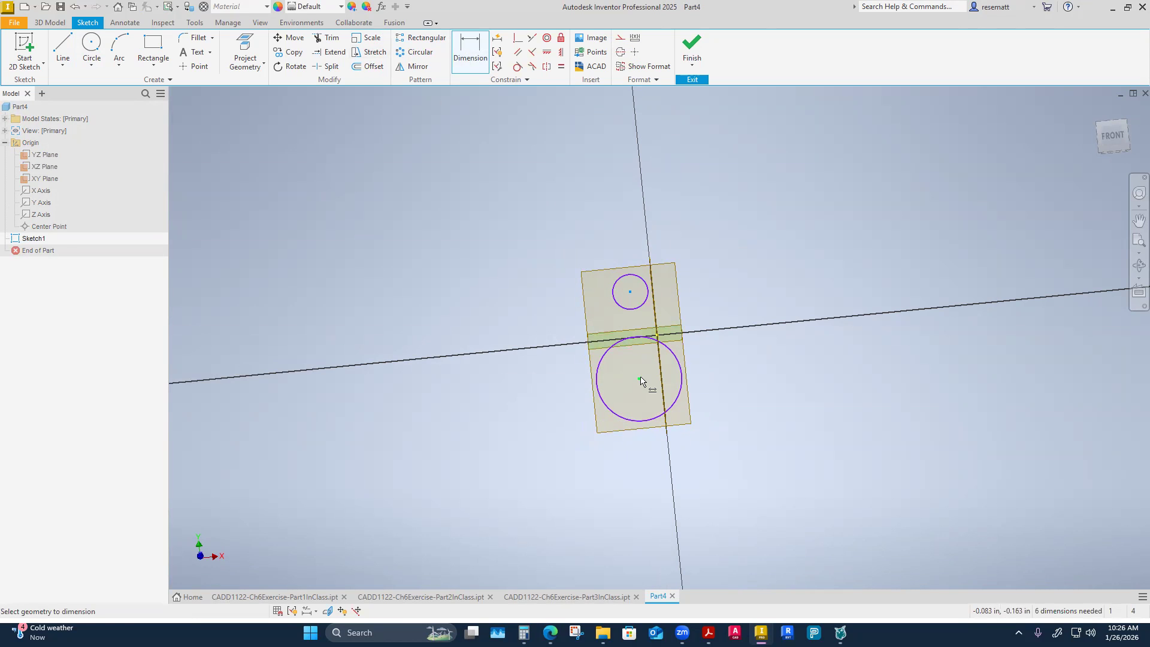
pyautogui.click(727, 326)
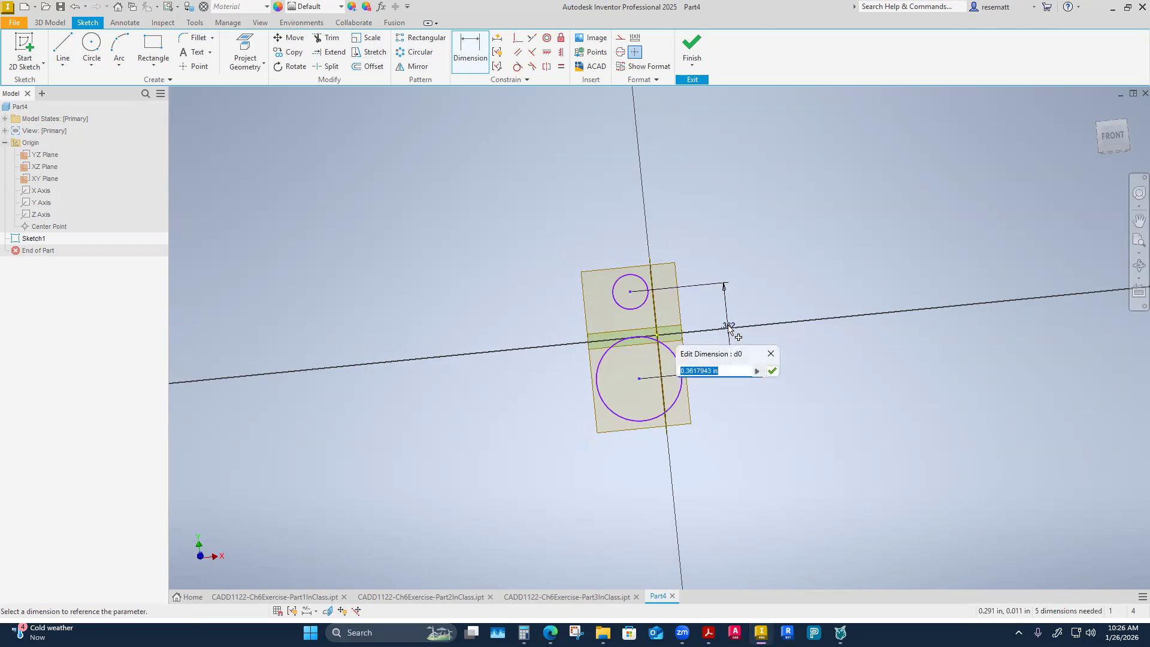
pyautogui.write('1')
pyautogui.press('Return')
pyautogui.keyDown('shift'); pyautogui.moveTo(649, 256); pyautogui.dragTo(782, 384, button='middle'); pyautogui.keyUp('shift')
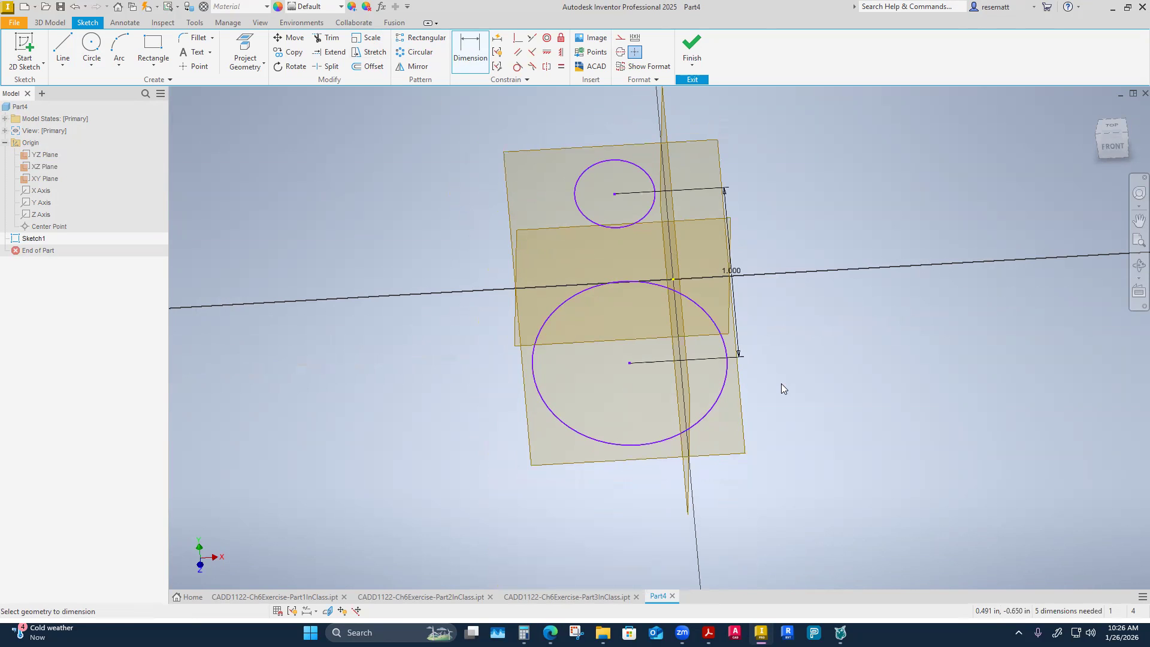
# Constrain the upper and lower circles to be equal in size.
pyautogui.click(561, 67)
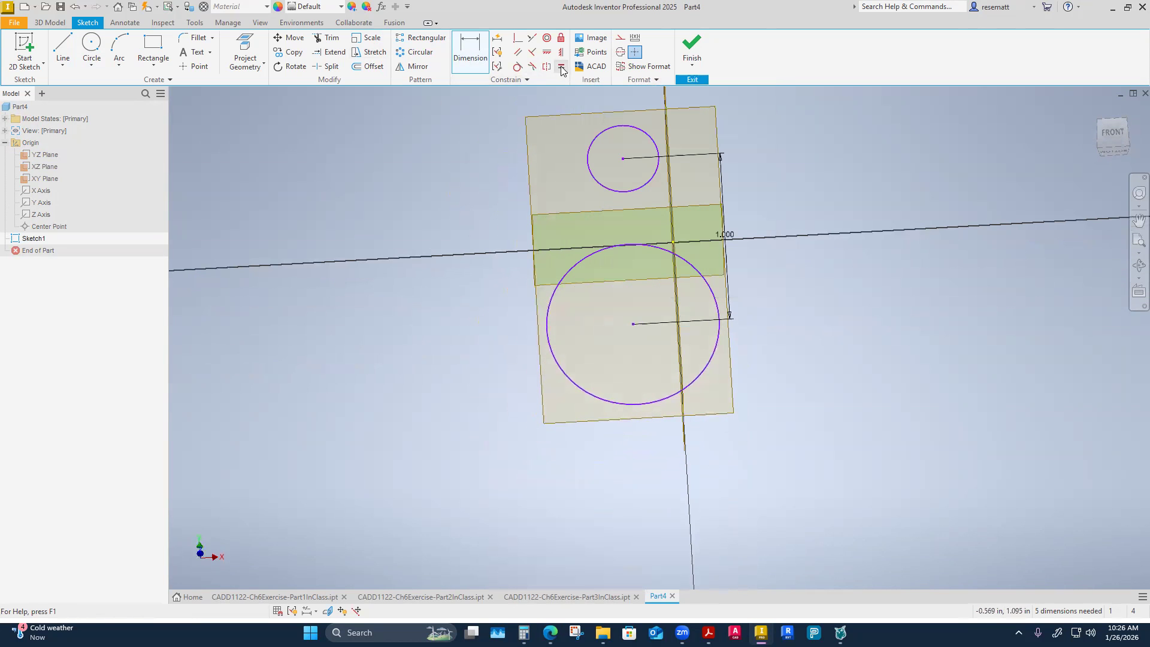
pyautogui.click(621, 191)
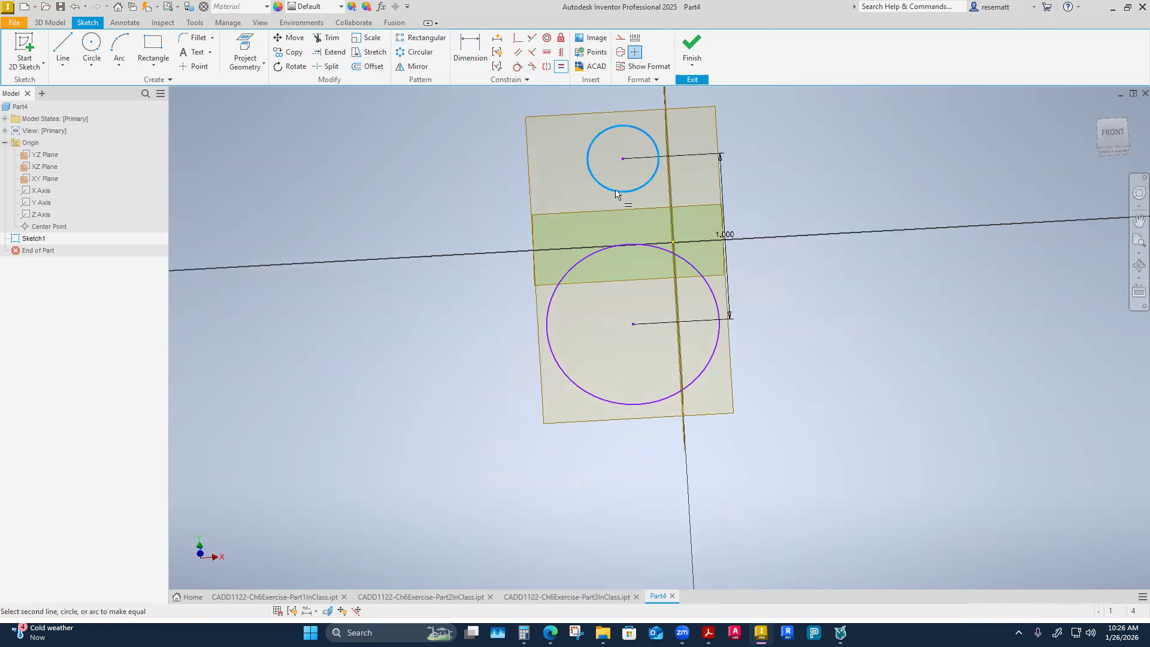
pyautogui.click(571, 277)
pyautogui.rightClick(398, 318)
pyautogui.click(441, 320)
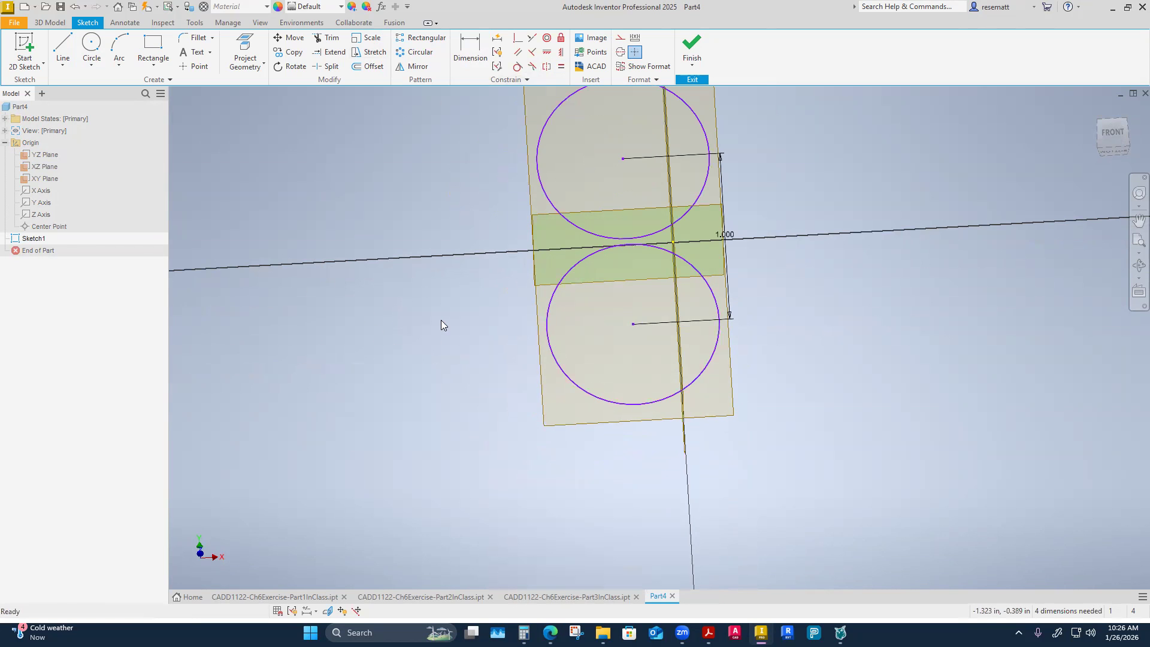
# Move the upper circle's center upward in the sketch, taking the lower circle along with it.
pyautogui.moveTo(622, 159); pyautogui.dragTo(619, 109)
pyautogui.scroll(-2, 676, 221)
pyautogui.moveTo(677, 222)
pyautogui.mouseDown(button='middle')
pyautogui.moveTo(671, 340)
pyautogui.moveTo(685, 388)
pyautogui.mouseUp(button='middle')
pyautogui.scroll(2, 686, 389)
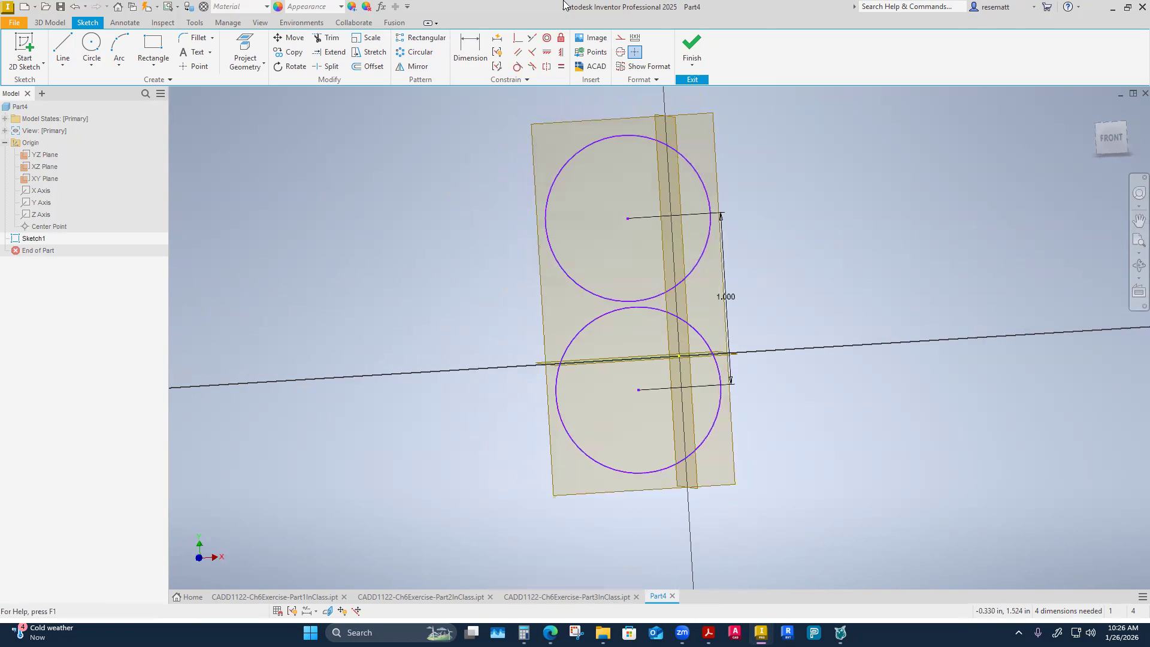
# Dimension the upper circle's diameter at 1 in and inspect the equal constraint on the lower circle.
pyautogui.click(470, 51)
pyautogui.click(569, 167)
pyautogui.click(529, 136)
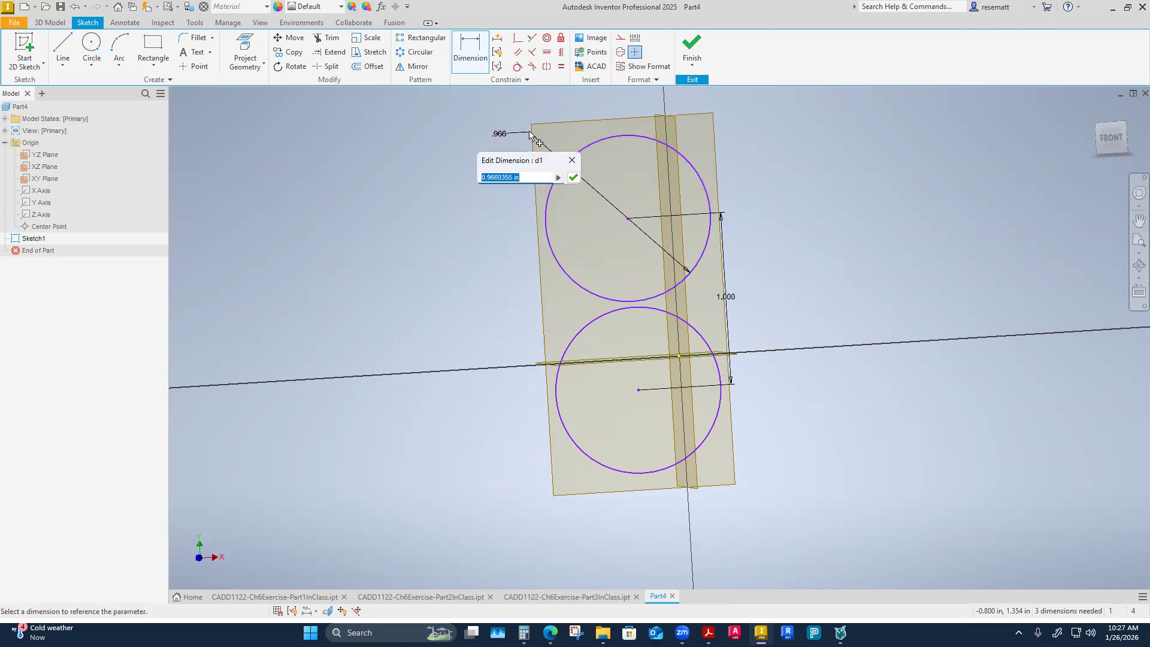
pyautogui.write('1')
pyautogui.press('Return')
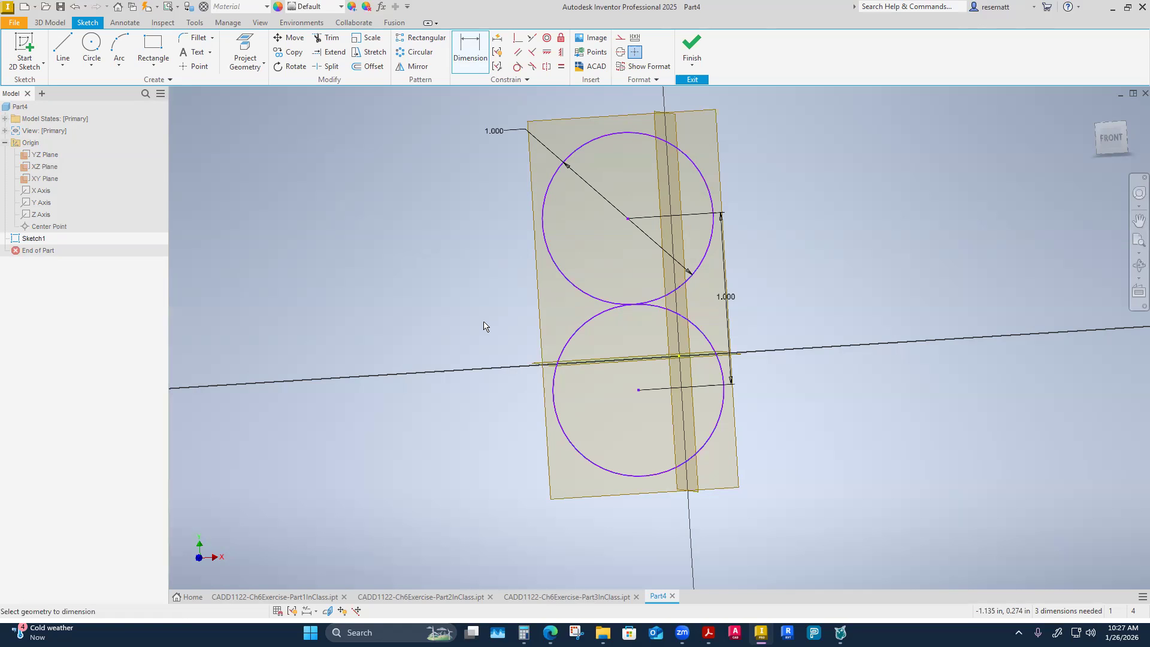
pyautogui.press('Escape')
pyautogui.click(565, 346)
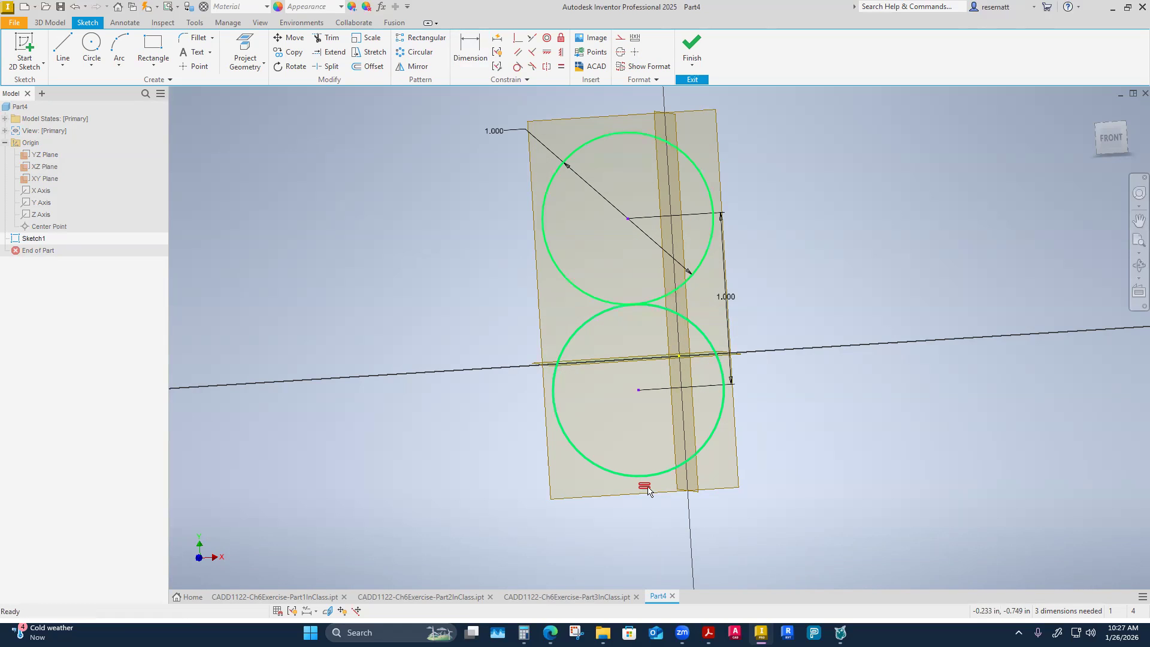
pyautogui.click(448, 486)
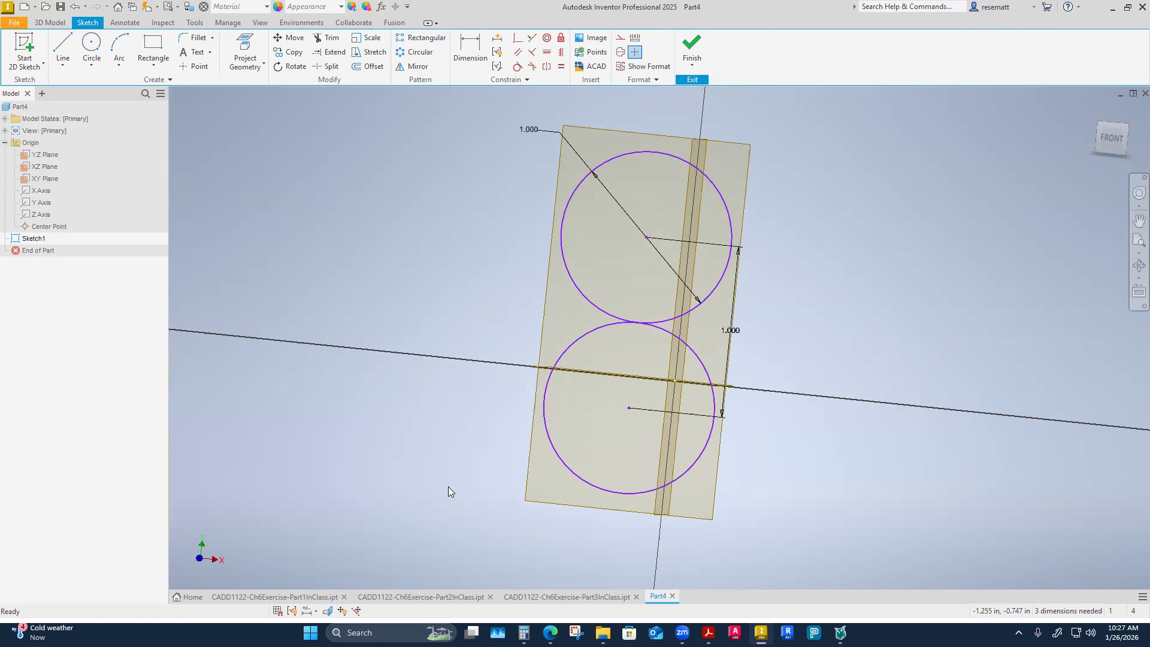
# Draw a vertical line about 1.03 in long joining the left edges of the lower and upper circles.
pyautogui.moveTo(476, 296)
pyautogui.keyDown('shift'); pyautogui.mouseDown(button='middle')
pyautogui.moveTo(502, 319)
pyautogui.moveTo(493, 343)
pyautogui.mouseUp(button='middle'); pyautogui.keyUp('shift')
pyautogui.click(63, 48)
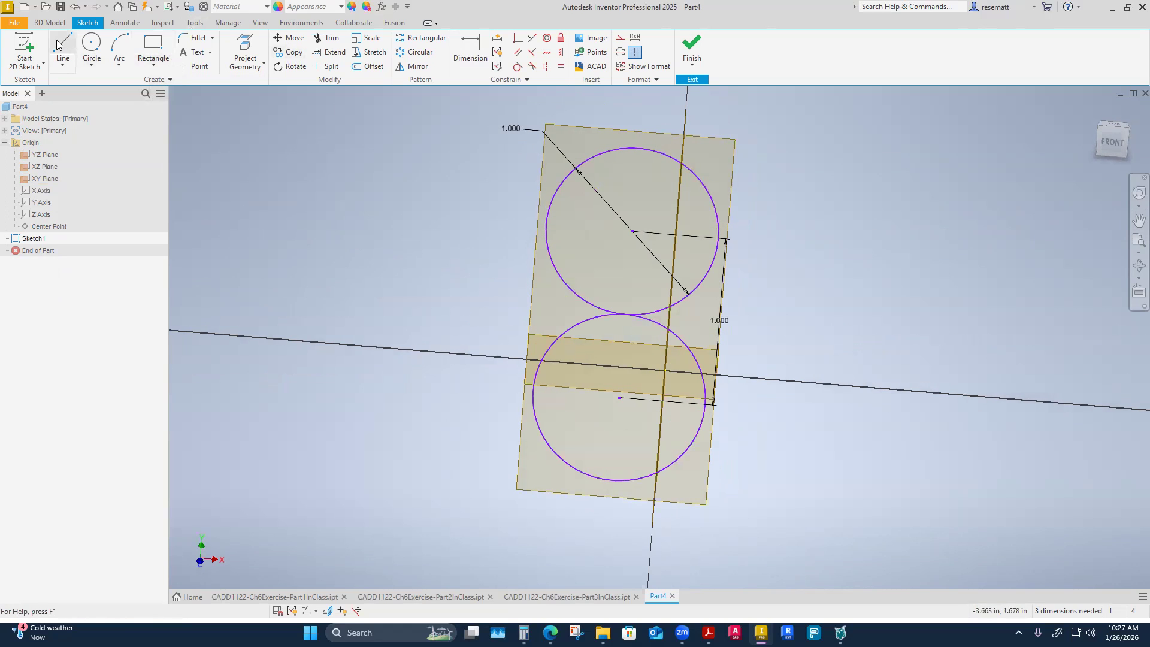
pyautogui.click(514, 393)
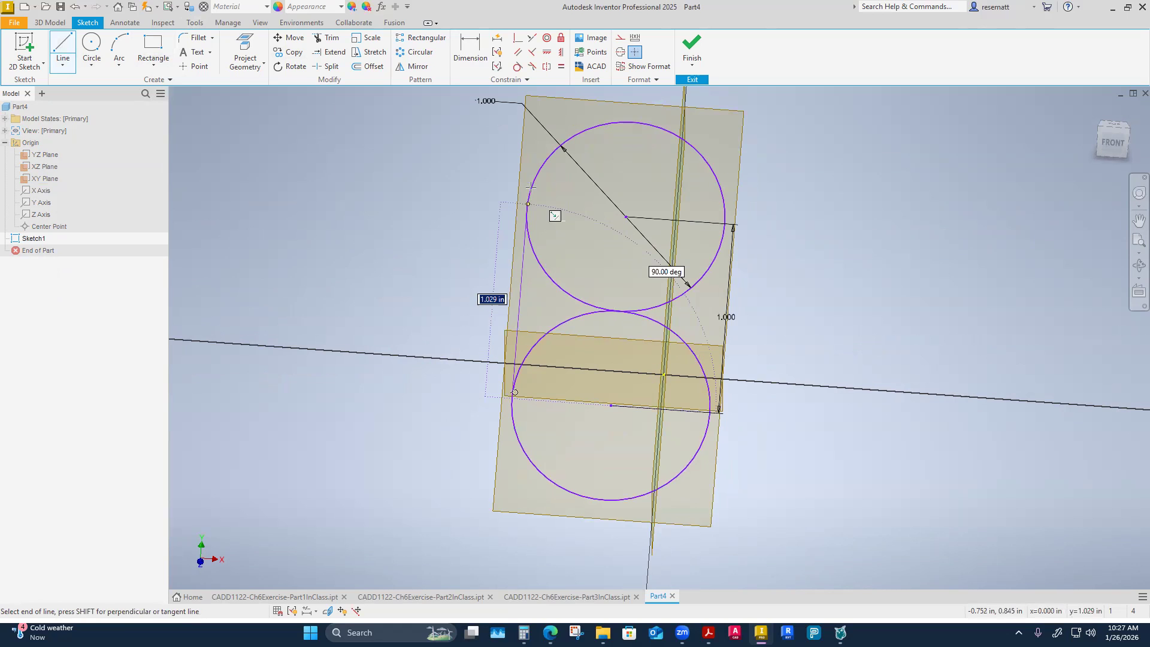
pyautogui.click(527, 206)
pyautogui.scroll(-2, 546, 318)
pyautogui.keyDown('shift'); pyautogui.moveTo(548, 333); pyautogui.dragTo(490, 317, button='middle'); pyautogui.keyUp('shift')
pyautogui.rightClick(490, 316)
pyautogui.click(528, 319)
# Draw a line joining the right edges of the lower and upper circles.
pyautogui.keyDown('shift'); pyautogui.moveTo(686, 323); pyautogui.dragTo(743, 326, button='middle'); pyautogui.keyUp('shift')
pyautogui.rightClick(745, 304)
pyautogui.click(785, 305)
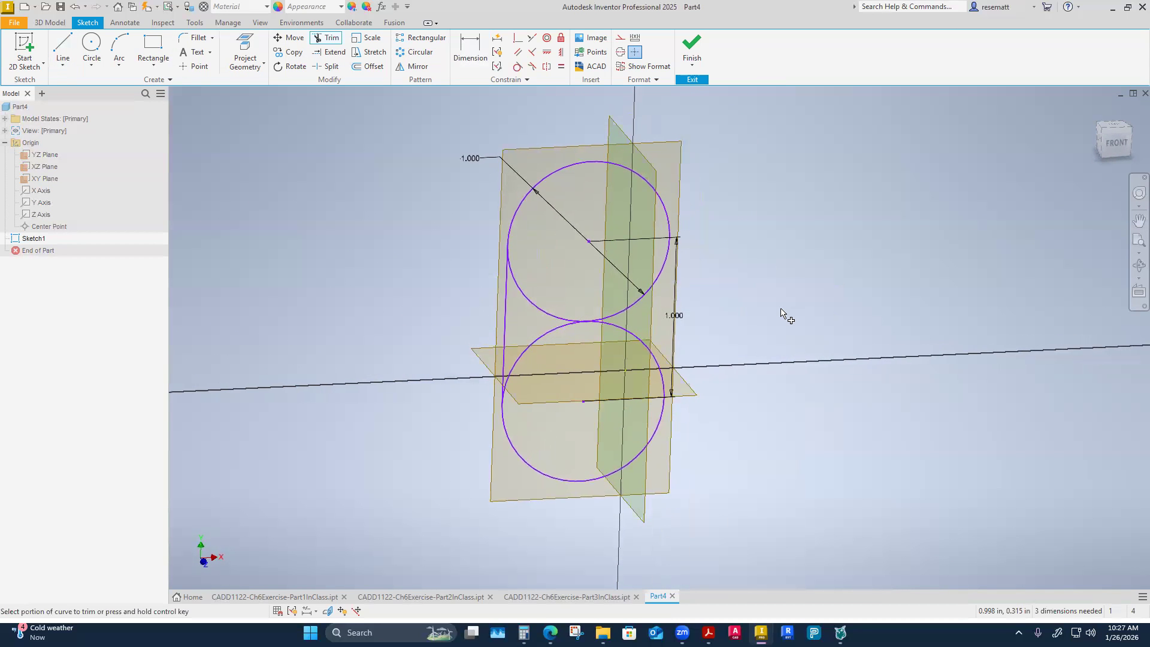
pyautogui.rightClick(764, 314)
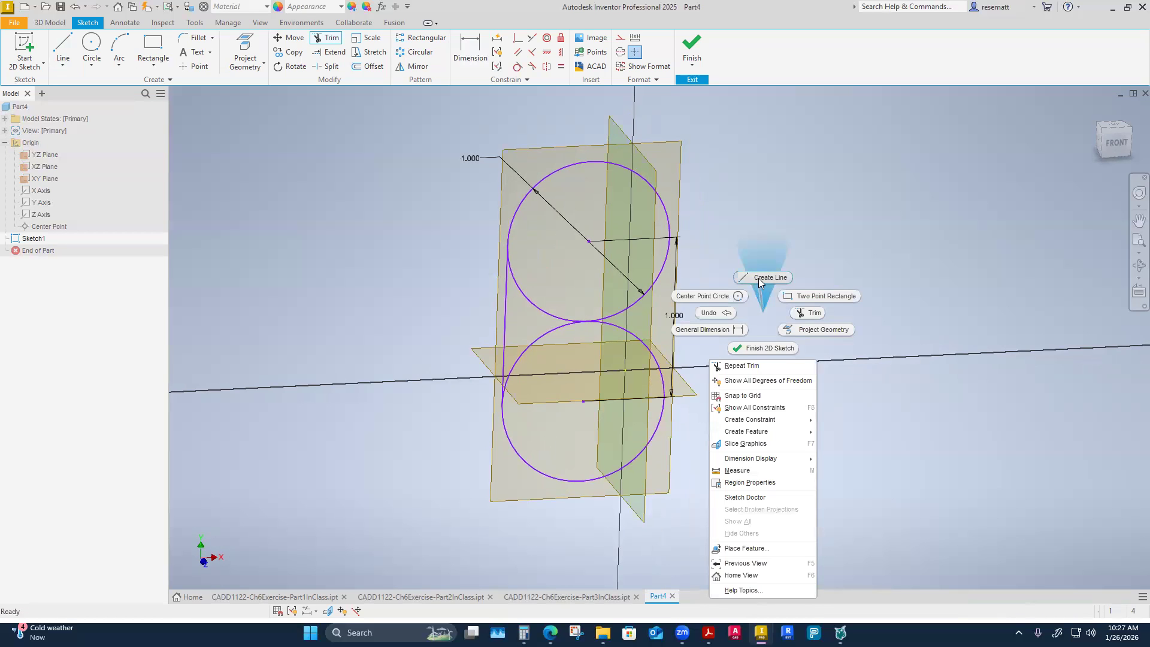
pyautogui.click(758, 279)
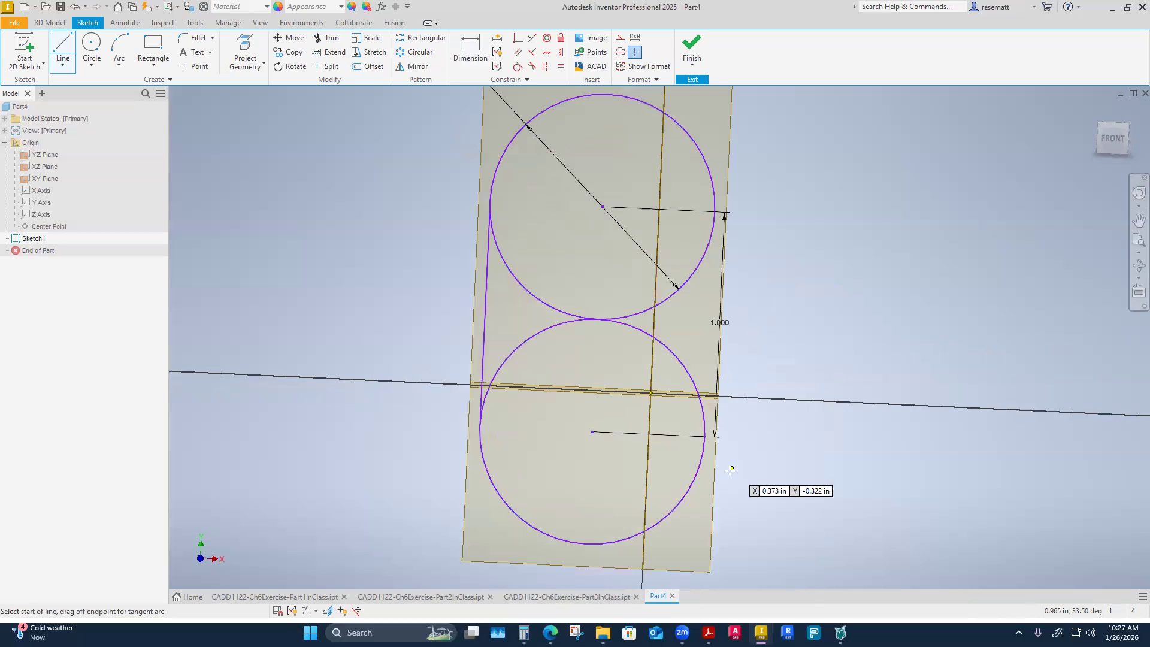
pyautogui.click(705, 434)
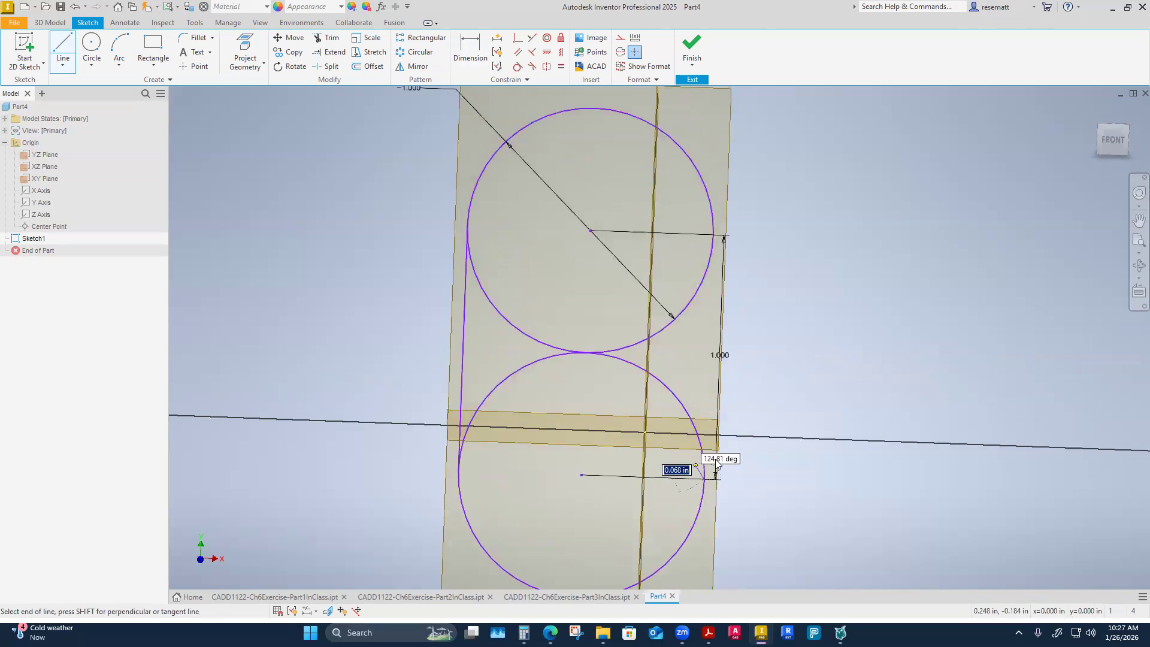
pyautogui.click(714, 286)
pyautogui.rightClick(720, 283)
pyautogui.click(754, 287)
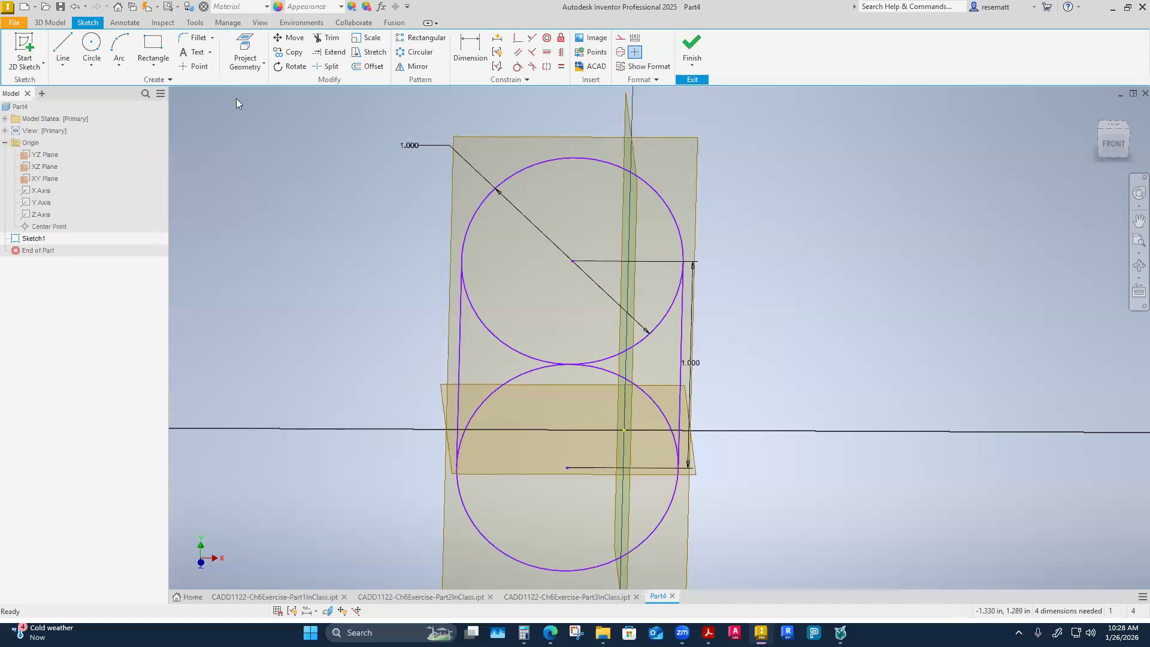
# Draw a horizontal line about 0.68 in long outward from the right edge of the upper circle.
pyautogui.click(62, 48)
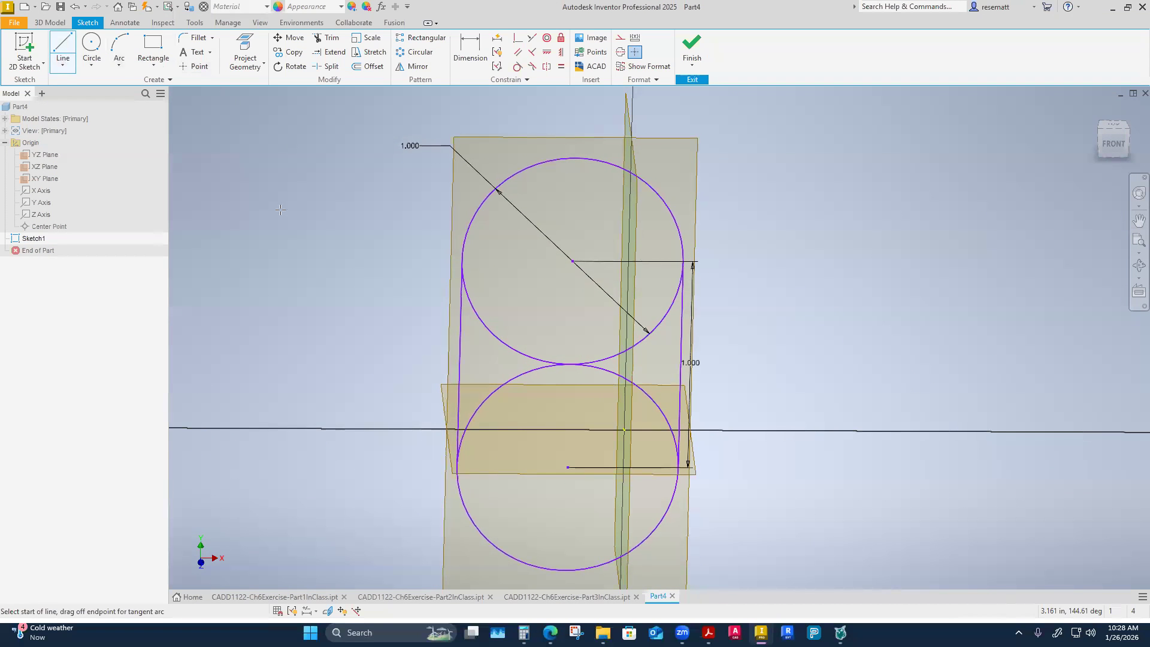
pyautogui.click(684, 262)
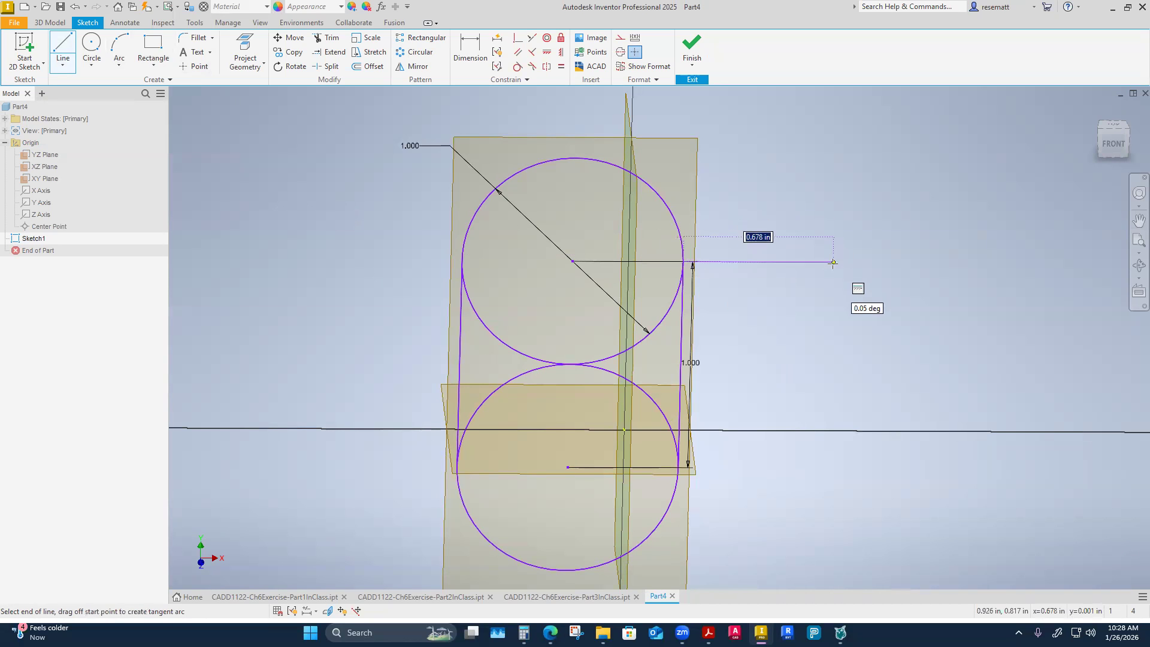
pyautogui.click(832, 262)
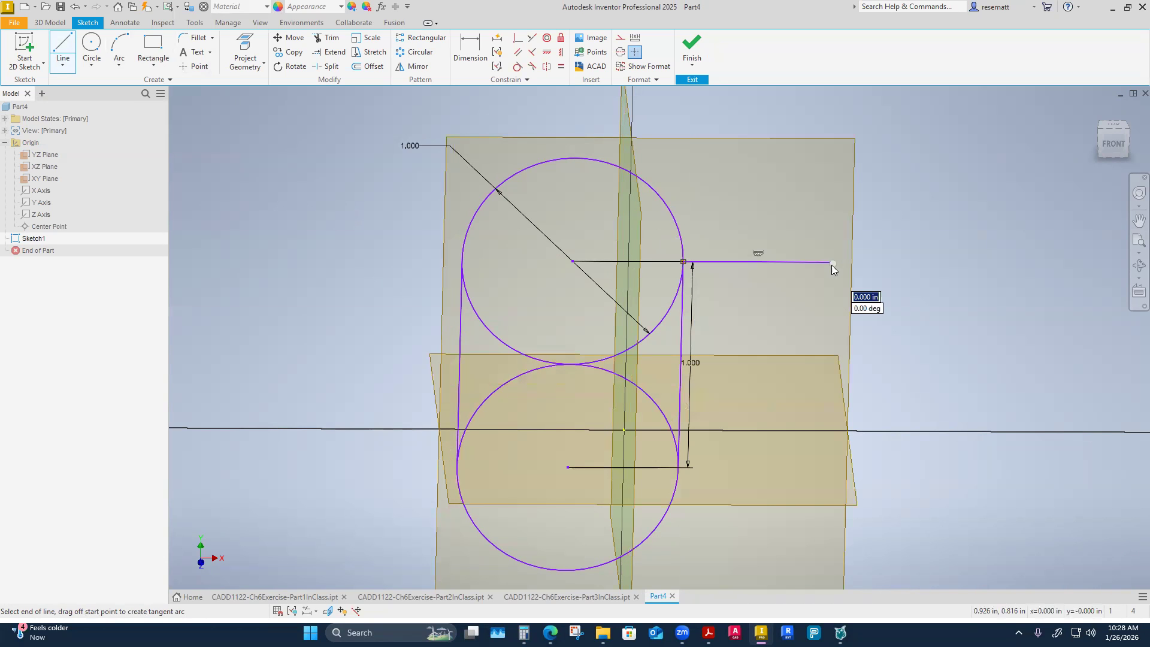
pyautogui.rightClick(832, 263)
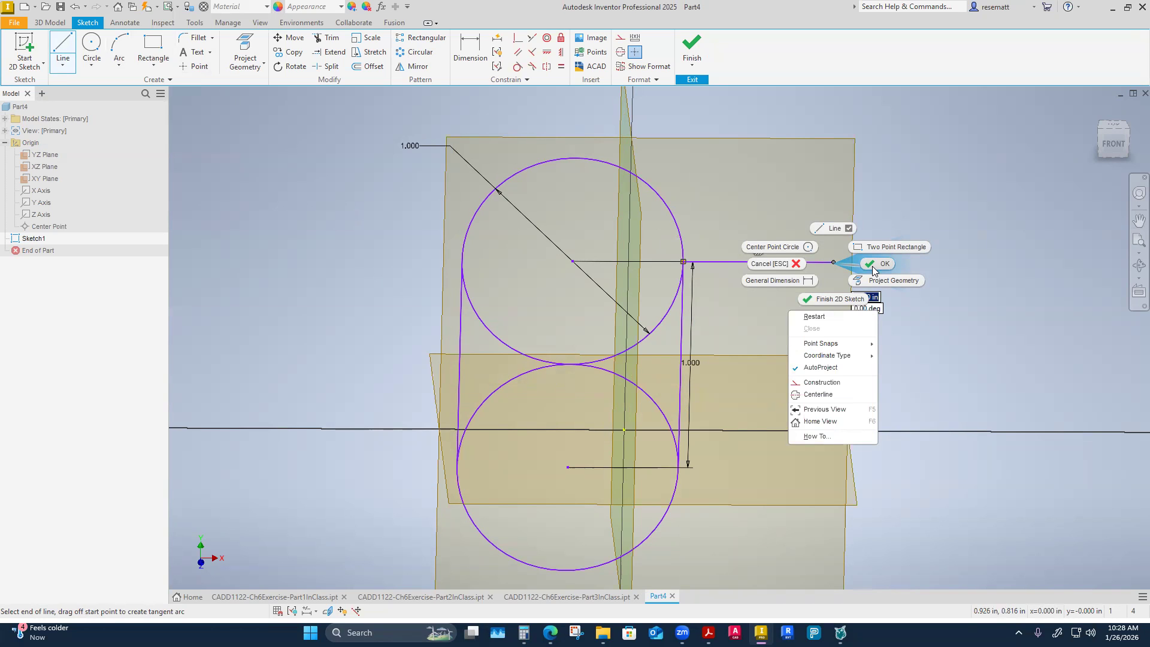
pyautogui.click(872, 266)
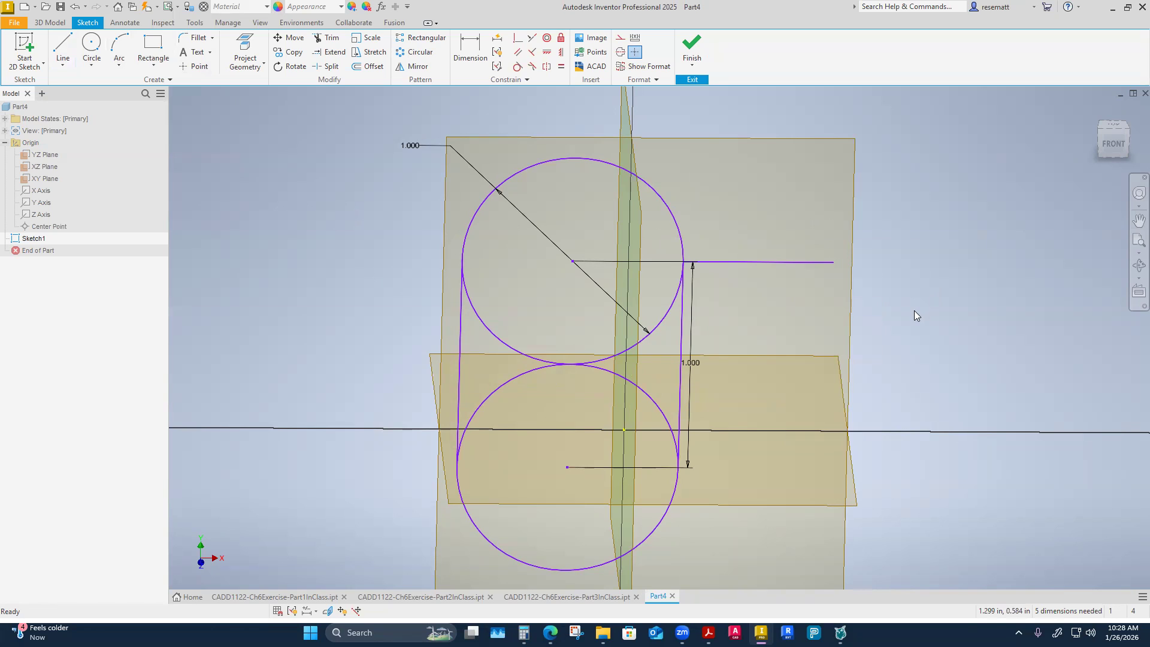
# Delete the horizontal line extending outward from the upper circle's right edge.
pyautogui.rightClick(902, 278)
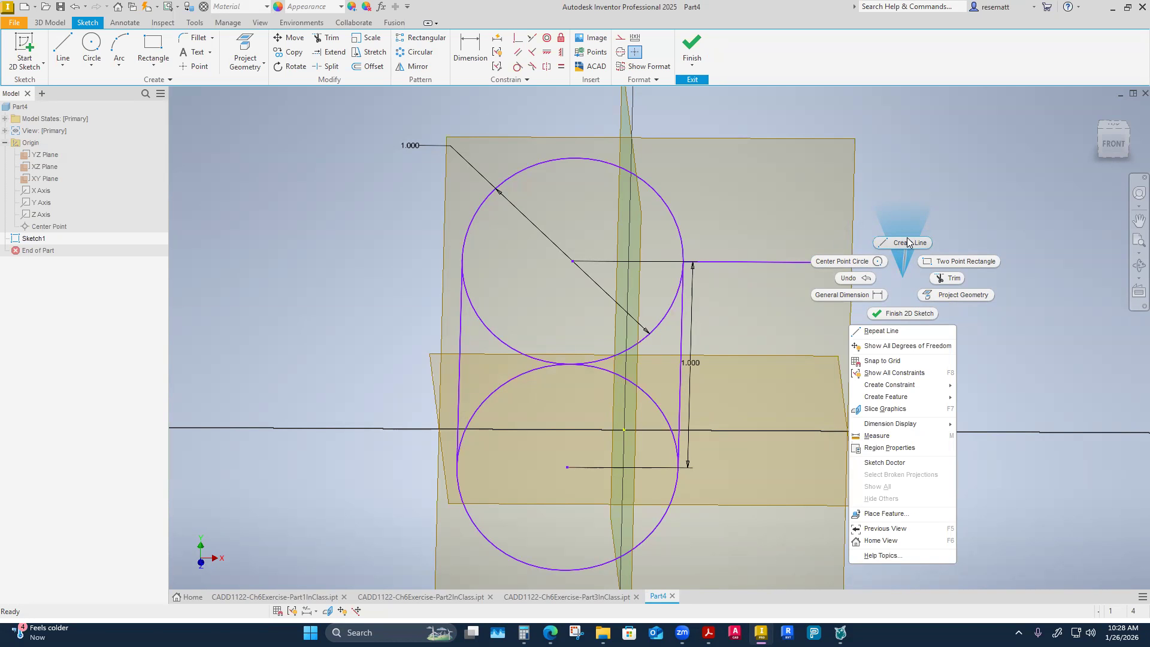
pyautogui.click(960, 195)
pyautogui.keyDown('shift'); pyautogui.moveTo(960, 262); pyautogui.dragTo(932, 267, button='middle'); pyautogui.keyUp('shift')
pyautogui.press('Escape')
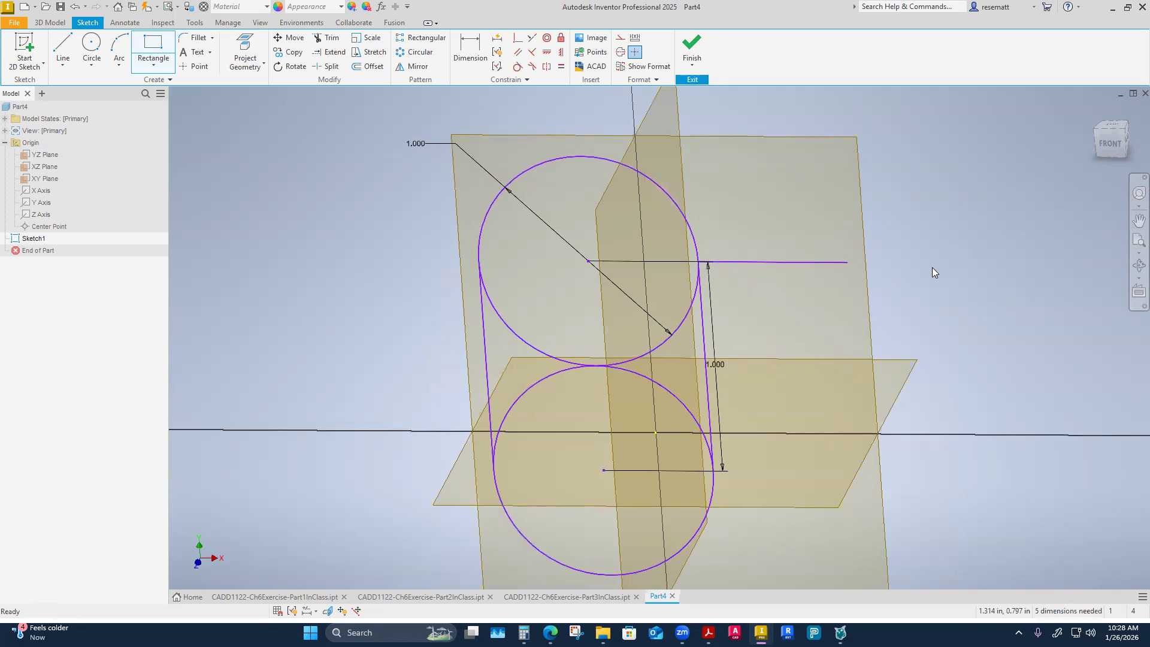
pyautogui.keyDown('shift'); pyautogui.moveTo(849, 357); pyautogui.dragTo(805, 337, button='middle'); pyautogui.keyUp('shift')
pyautogui.moveTo(822, 256)
pyautogui.keyDown('shift'); pyautogui.mouseDown(button='middle')
pyautogui.moveTo(790, 245)
pyautogui.moveTo(782, 280)
pyautogui.moveTo(815, 321)
pyautogui.mouseUp(button='middle'); pyautogui.keyUp('shift')
pyautogui.click(782, 250)
pyautogui.press('Delete')
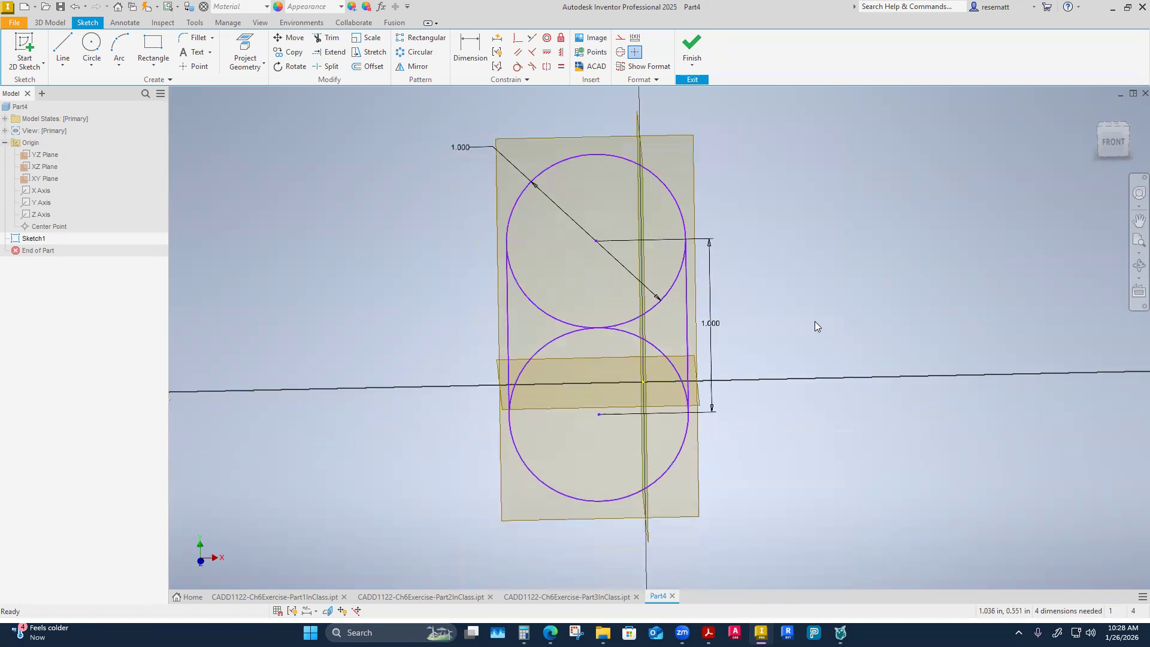
# Move the lower circle to the left to check how the side lines follow both circles.
pyautogui.moveTo(595, 491)
pyautogui.mouseDown()
pyautogui.moveTo(709, 542)
pyautogui.moveTo(470, 479)
pyautogui.moveTo(611, 545)
pyautogui.moveTo(372, 470)
pyautogui.moveTo(440, 481)
pyautogui.moveTo(359, 473)
pyautogui.moveTo(406, 497)
pyautogui.mouseUp()
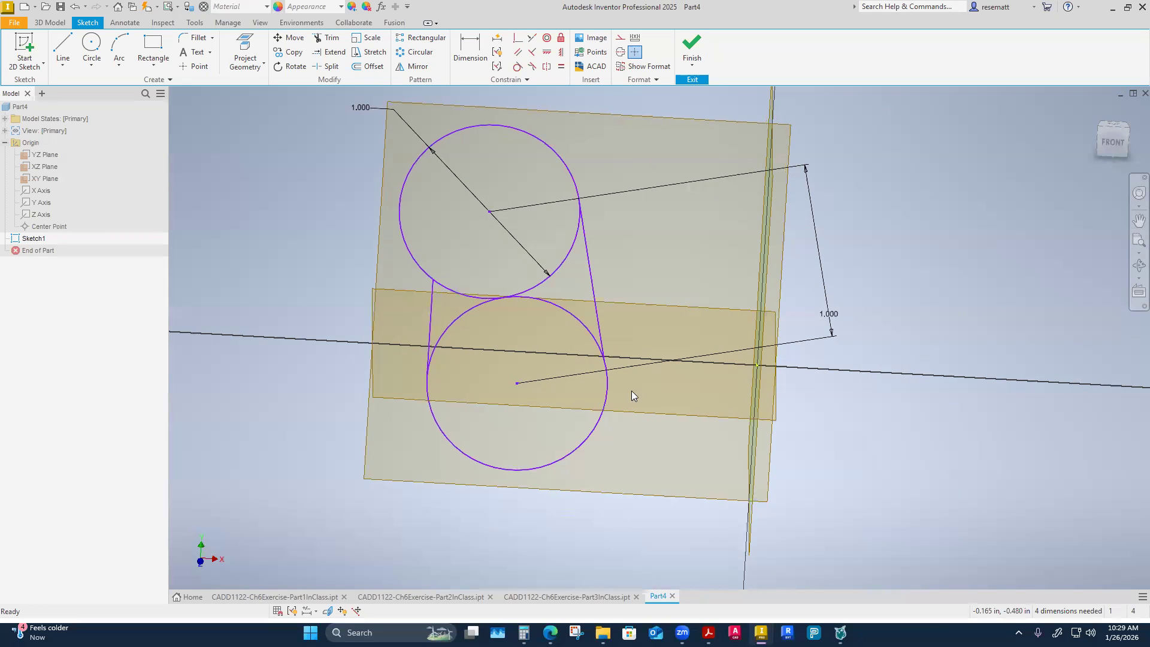
pyautogui.click(431, 305)
pyautogui.click(412, 263)
pyautogui.press('Escape')
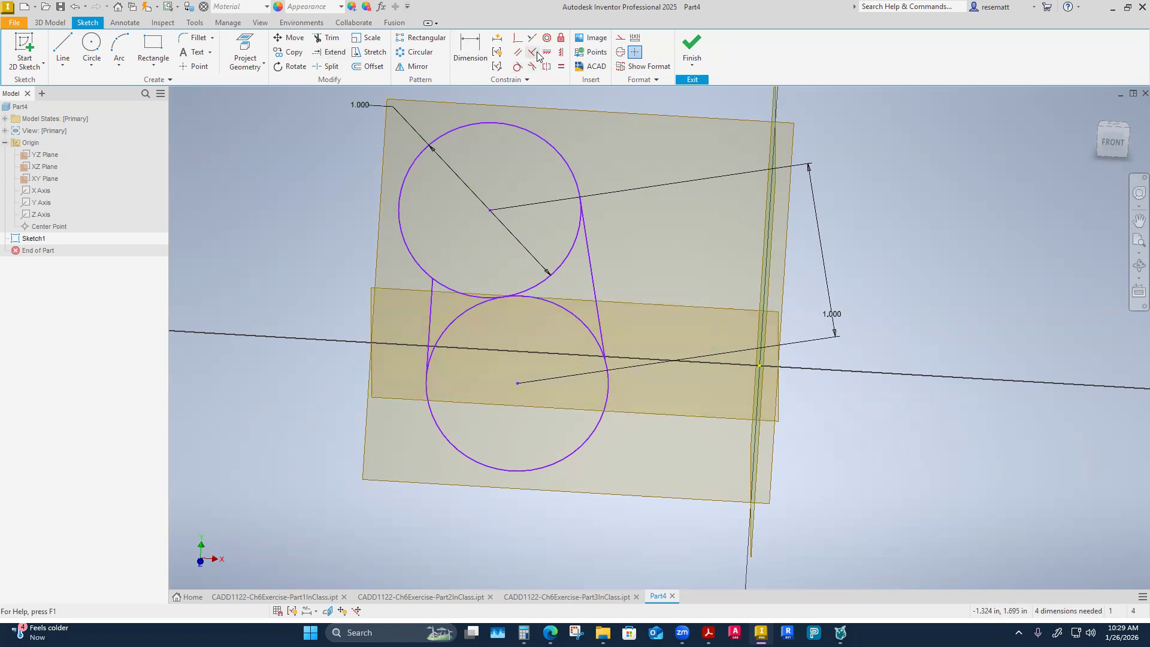
# Constrain the left line tangent to the upper circle and try the same tangency with the lower circle.
pyautogui.click(518, 68)
pyautogui.click(429, 313)
pyautogui.click(415, 259)
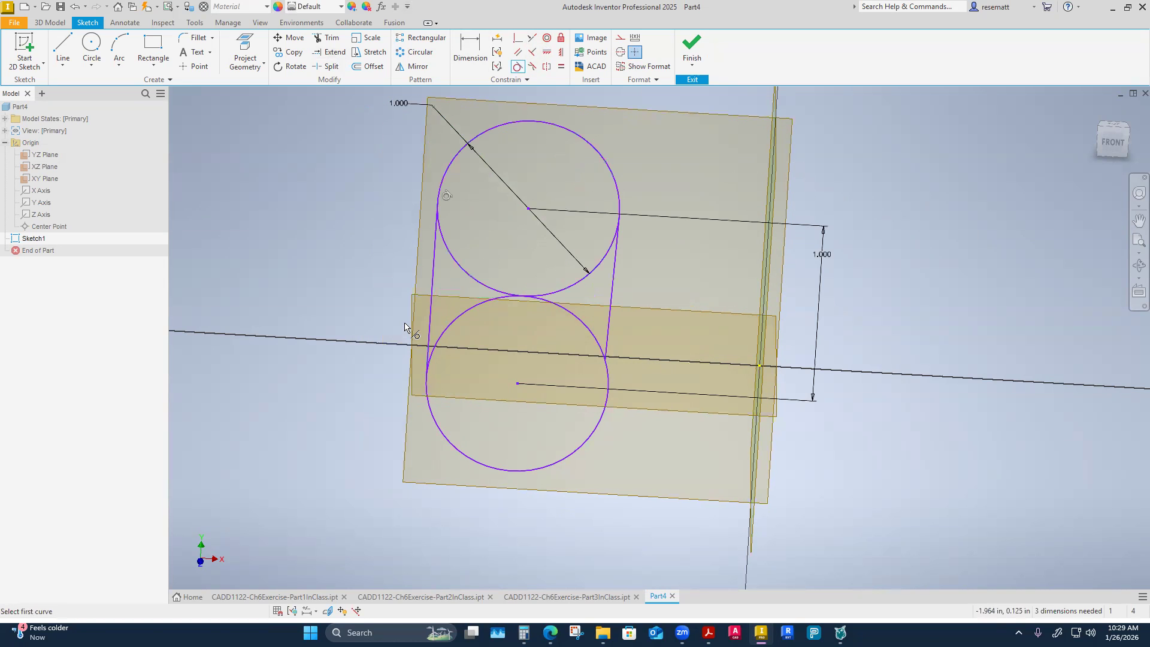
pyautogui.click(429, 404)
pyautogui.click(431, 340)
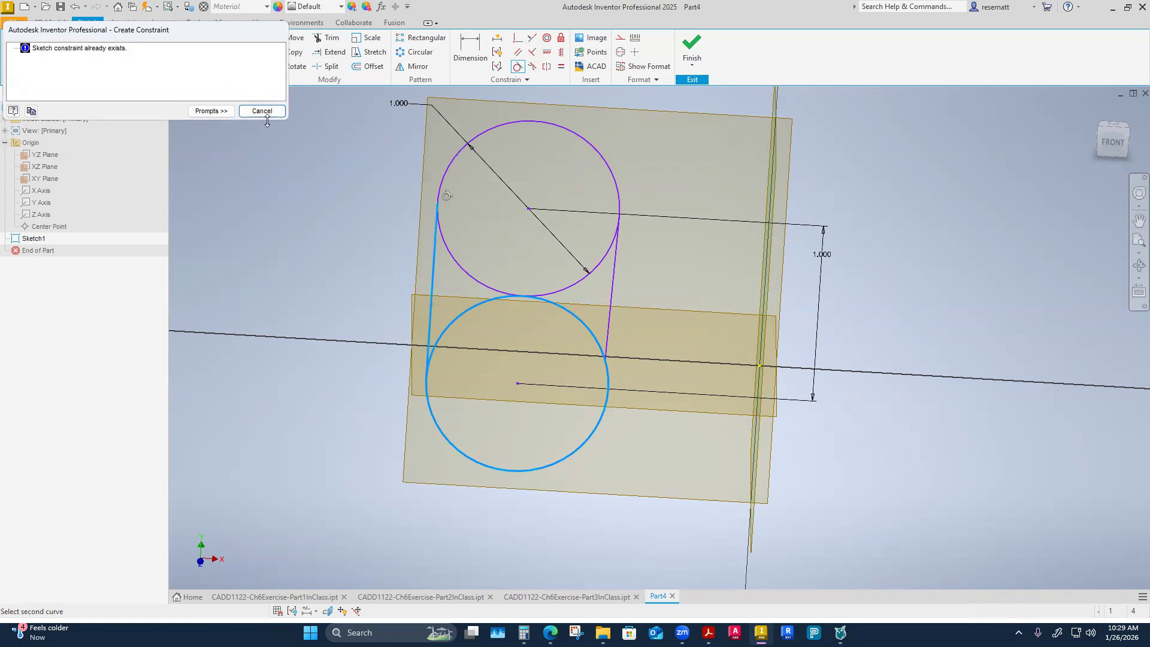
pyautogui.click(267, 114)
# Constrain the right line tangent to the lower circle after trying its tangency with the upper circle.
pyautogui.click(619, 202)
pyautogui.click(619, 296)
pyautogui.click(261, 112)
pyautogui.click(606, 326)
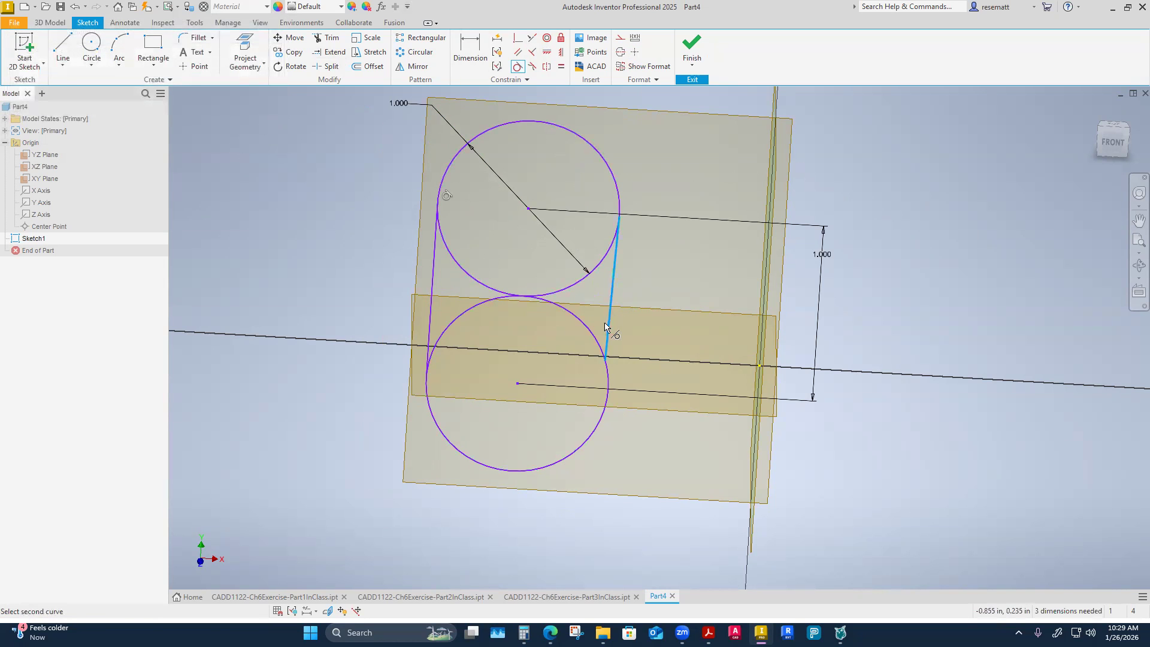
pyautogui.click(602, 342)
pyautogui.rightClick(289, 277)
pyautogui.click(341, 280)
# Move the circle geometry left and back right to test the tangent constraints on both side lines.
pyautogui.moveTo(462, 274)
pyautogui.mouseDown()
pyautogui.moveTo(457, 321)
pyautogui.moveTo(353, 294)
pyautogui.mouseUp()
pyautogui.moveTo(363, 274)
pyautogui.mouseDown()
pyautogui.moveTo(286, 275)
pyautogui.moveTo(614, 290)
pyautogui.mouseUp()
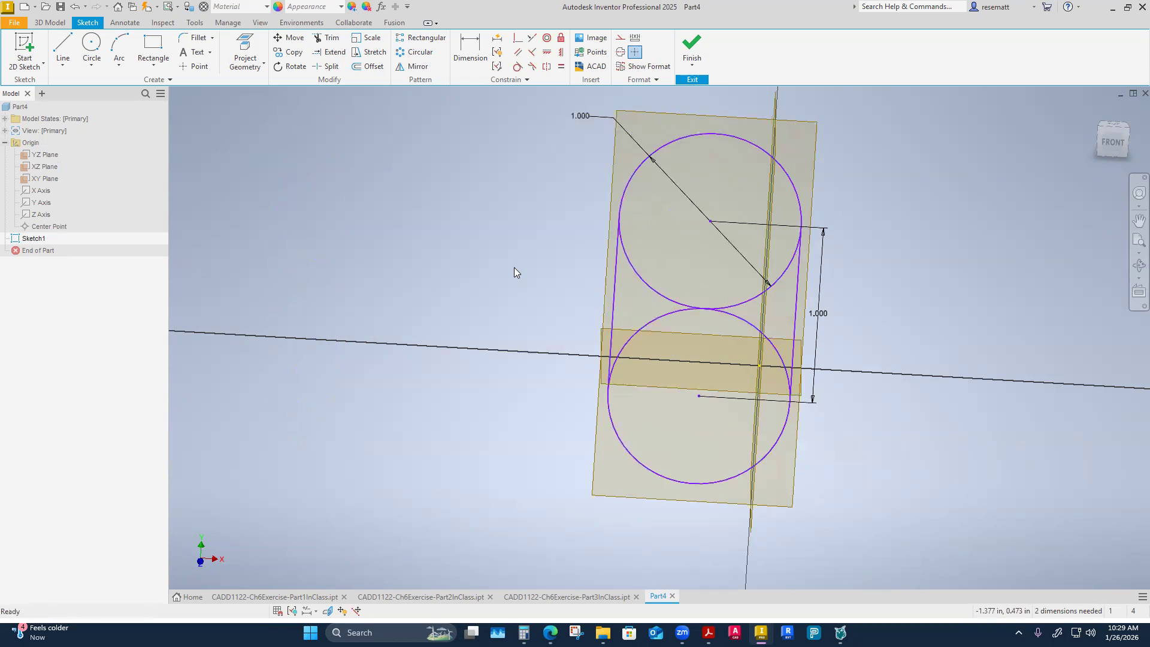
pyautogui.click(556, 317)
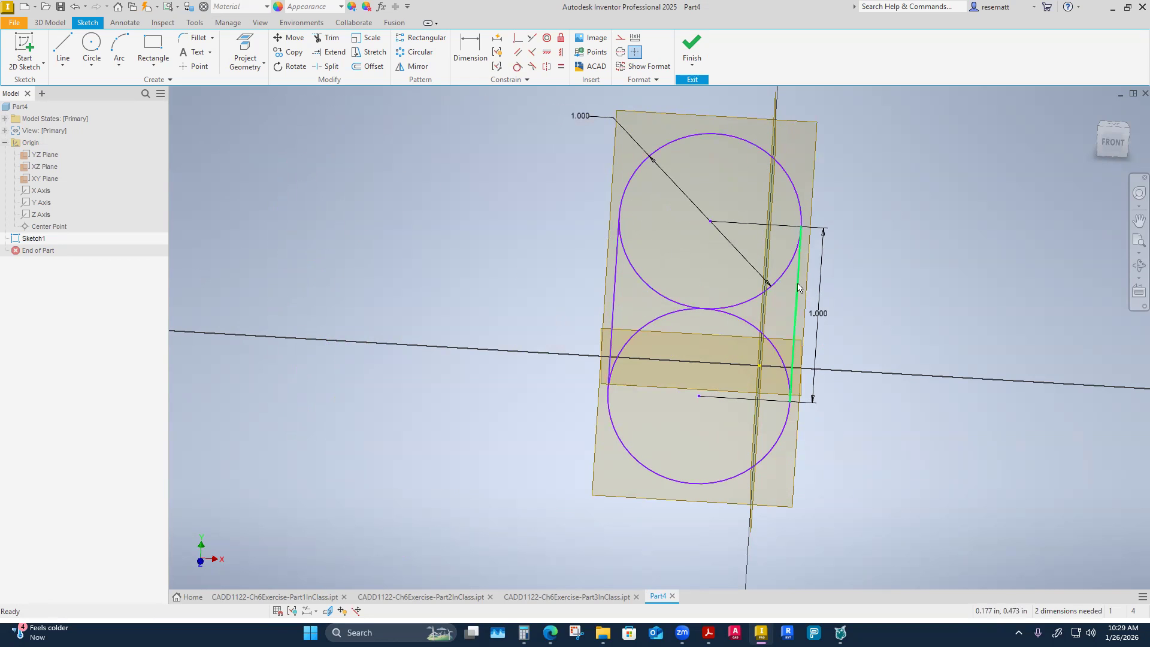
pyautogui.click(796, 305)
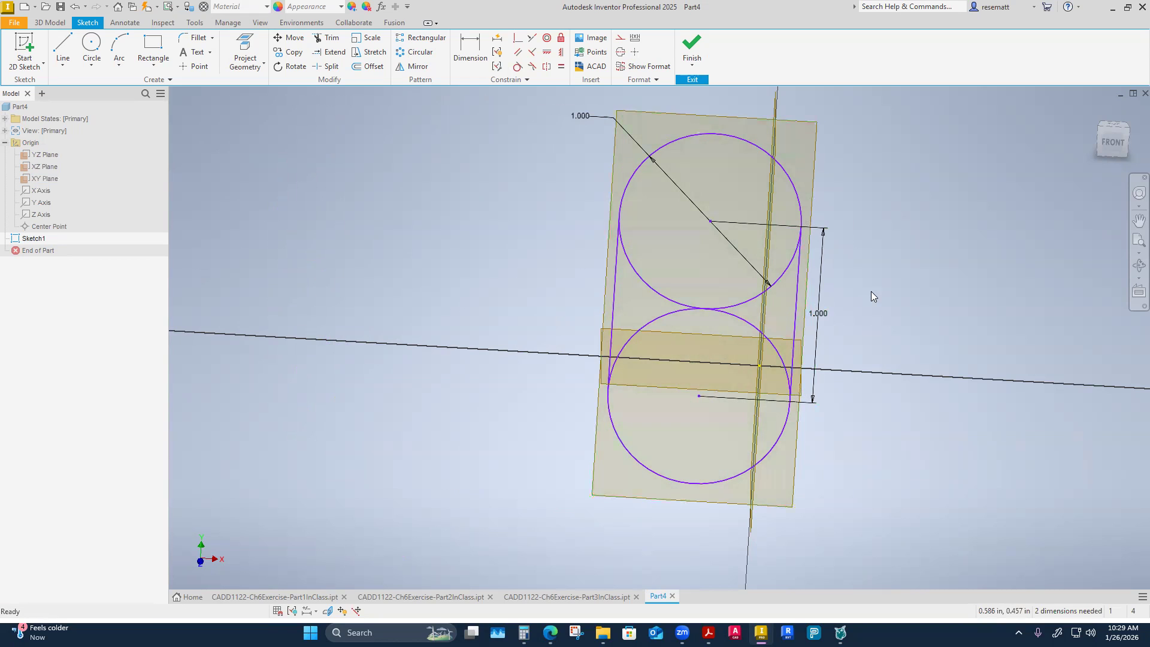
pyautogui.moveTo(871, 291)
pyautogui.keyDown('shift'); pyautogui.mouseDown(button='middle')
pyautogui.moveTo(831, 299)
pyautogui.moveTo(840, 351)
pyautogui.moveTo(804, 339)
pyautogui.moveTo(809, 374)
pyautogui.mouseUp(button='middle'); pyautogui.keyUp('shift')
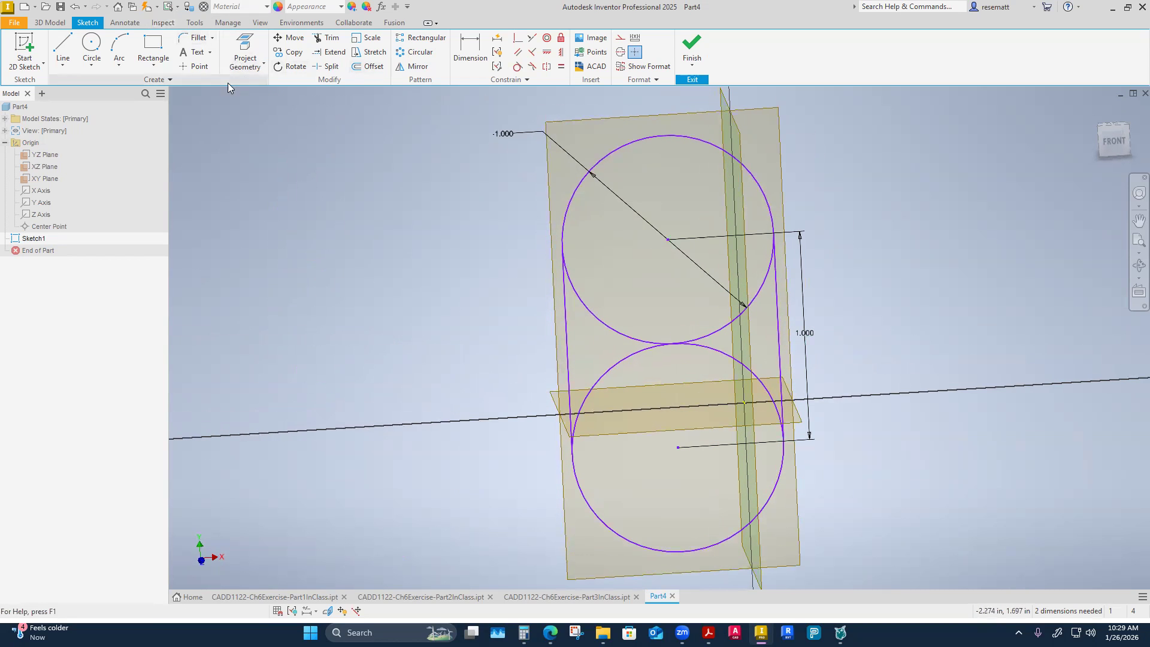
# Trim the inner arcs of both circles between the two side lines to leave a slot outline.
pyautogui.click(328, 37)
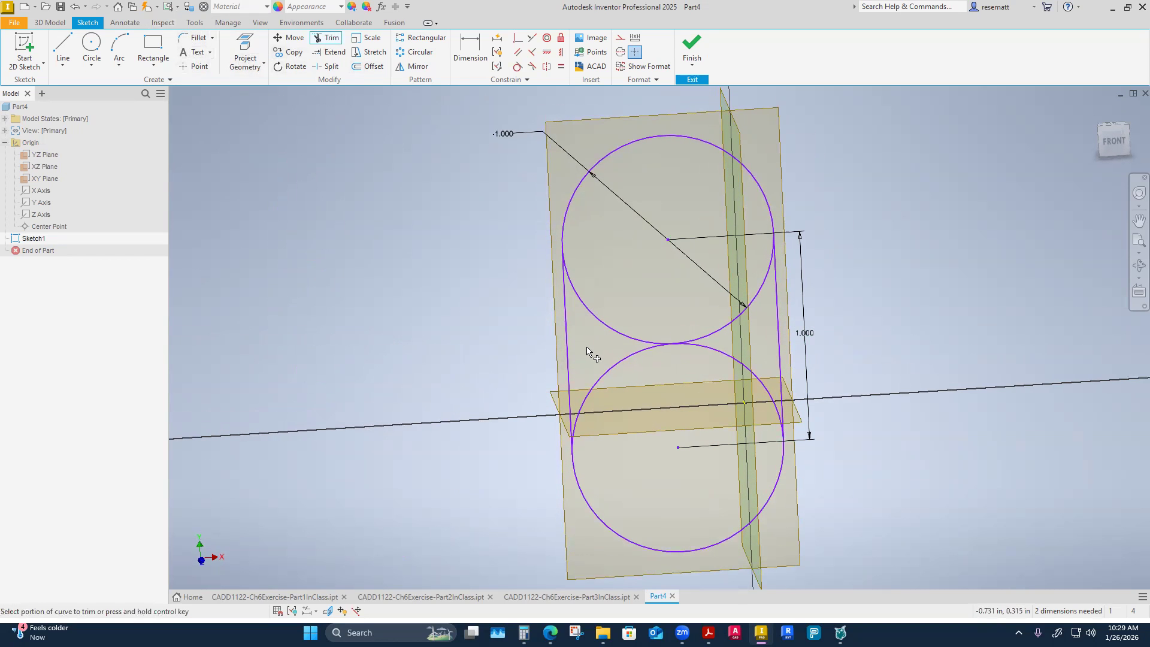
pyautogui.click(617, 336)
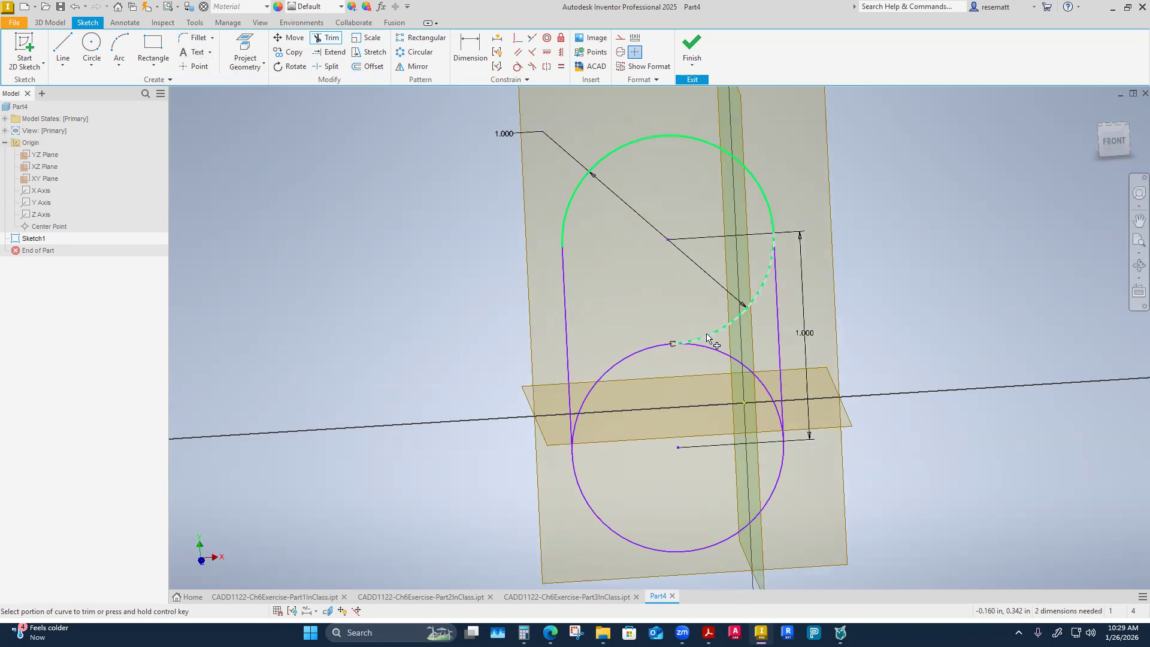
pyautogui.click(626, 359)
pyautogui.keyDown('shift'); pyautogui.moveTo(691, 374); pyautogui.dragTo(653, 449, button='middle'); pyautogui.keyUp('shift')
pyautogui.rightClick(461, 356)
pyautogui.click(506, 358)
pyautogui.keyDown('shift'); pyautogui.moveTo(623, 374); pyautogui.dragTo(656, 275, button='middle'); pyautogui.keyUp('shift')
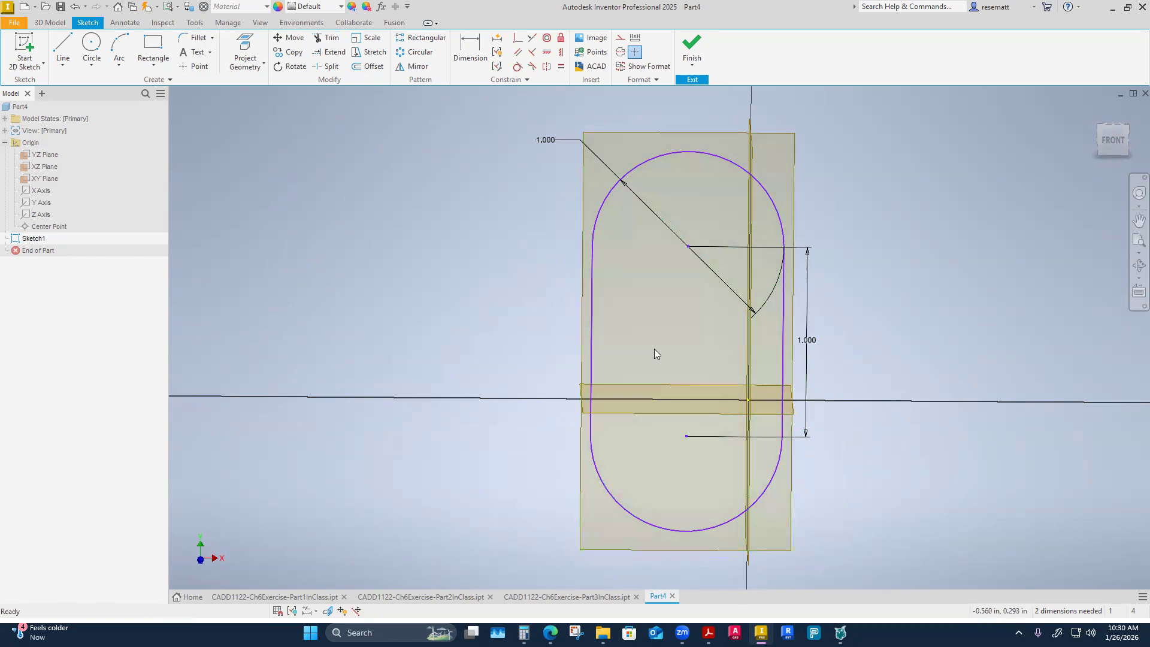
# Test the slot outline by moving it sideways, and undo that move and the trims of the circles' inner arcs.
pyautogui.keyDown('shift'); pyautogui.moveTo(305, 387); pyautogui.dragTo(320, 395, button='middle'); pyautogui.keyUp('shift')
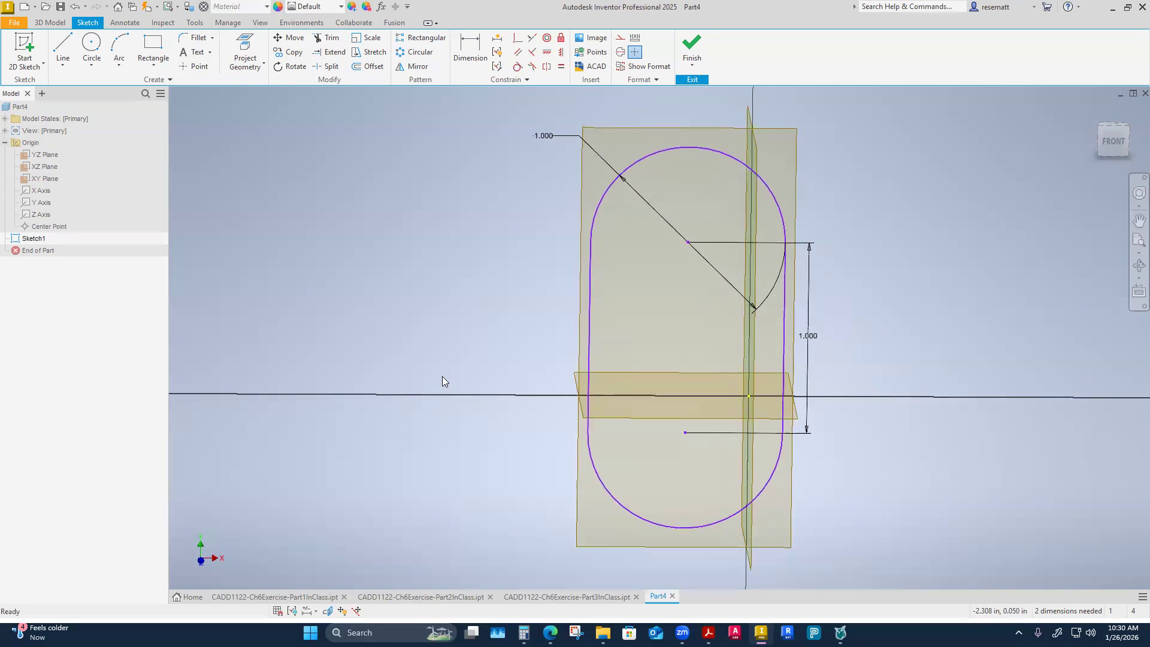
pyautogui.moveTo(590, 345); pyautogui.dragTo(639, 354)
pyautogui.keyDown('shift'); pyautogui.moveTo(511, 341); pyautogui.dragTo(137, 2, button='middle'); pyautogui.keyUp('shift')
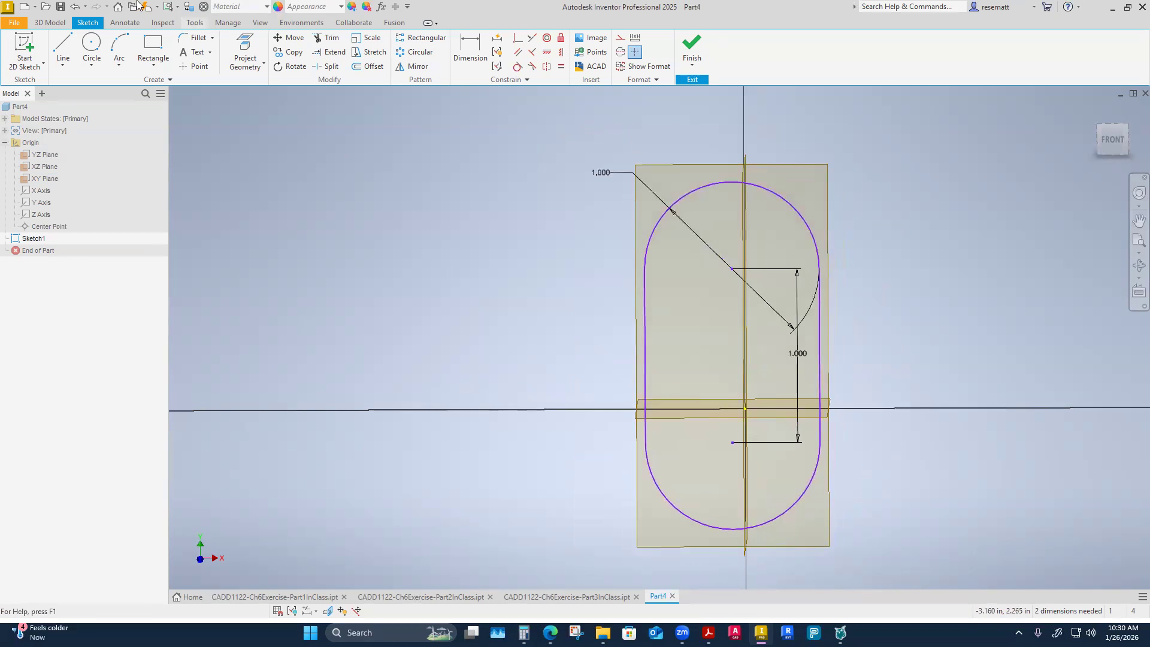
pyautogui.click(76, 7)
pyautogui.click(76, 7)
pyautogui.click(76, 8)
pyautogui.click(75, 7)
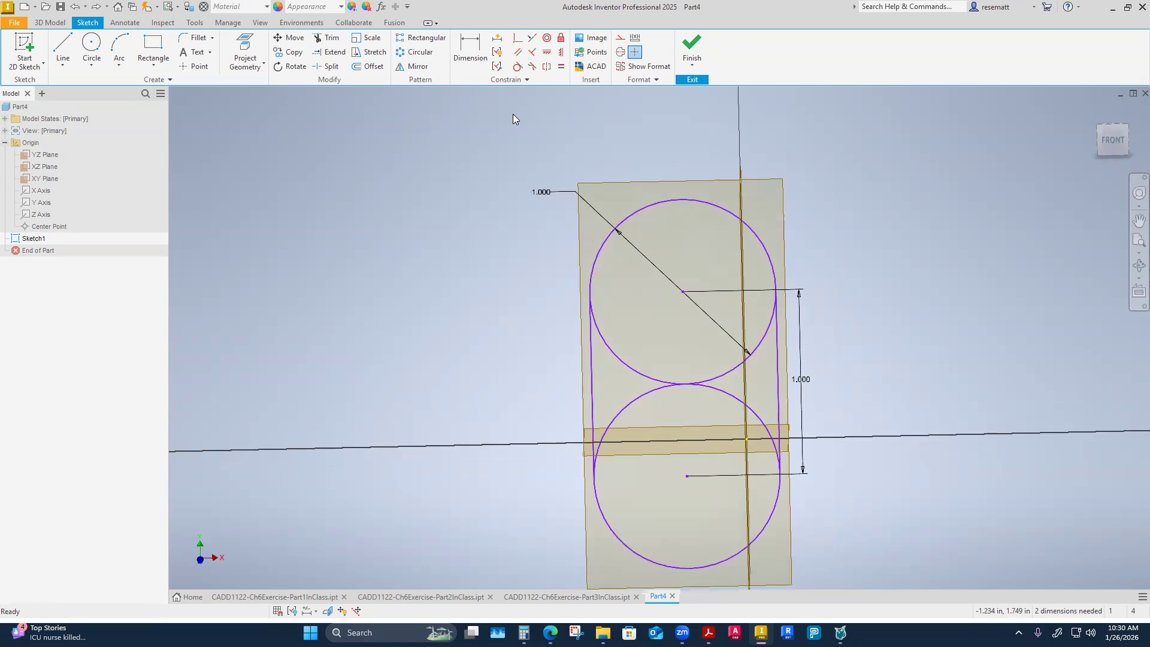
# Constrain the upper circle's center vertically in line with the sketch origin.
pyautogui.click(561, 52)
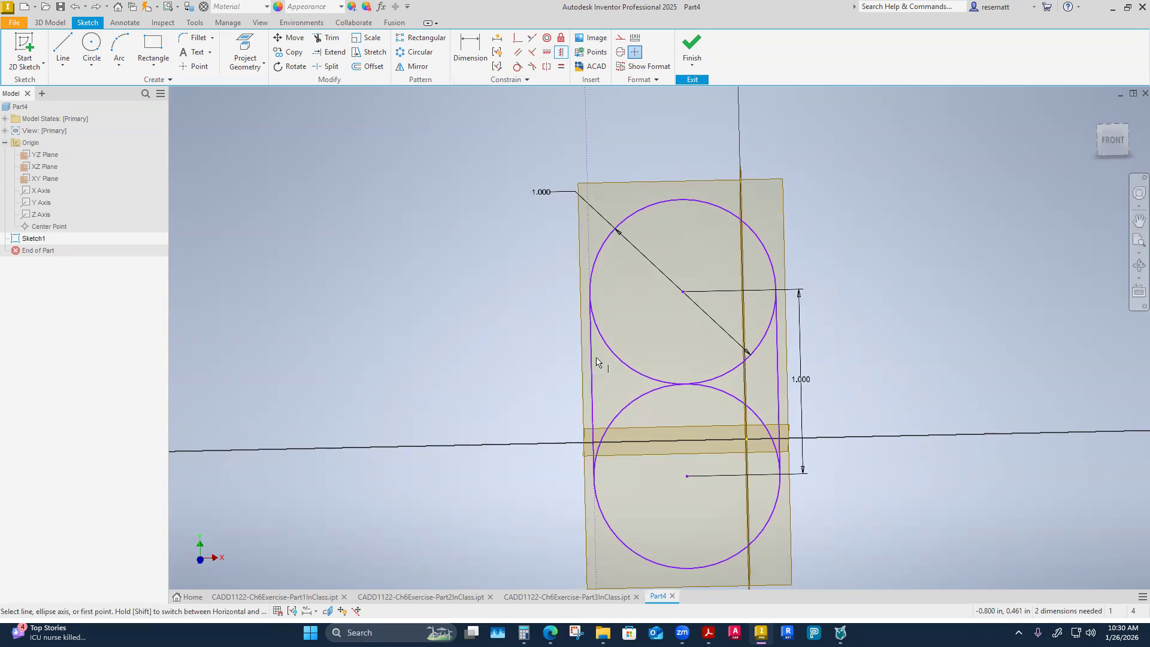
pyautogui.click(684, 292)
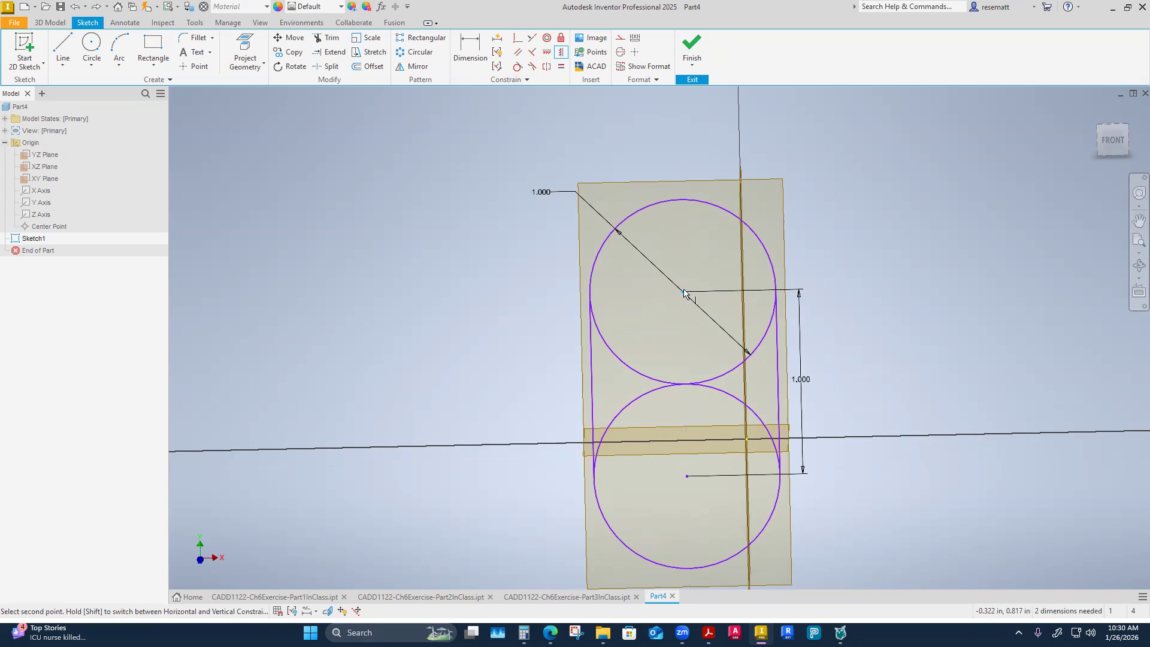
pyautogui.click(746, 442)
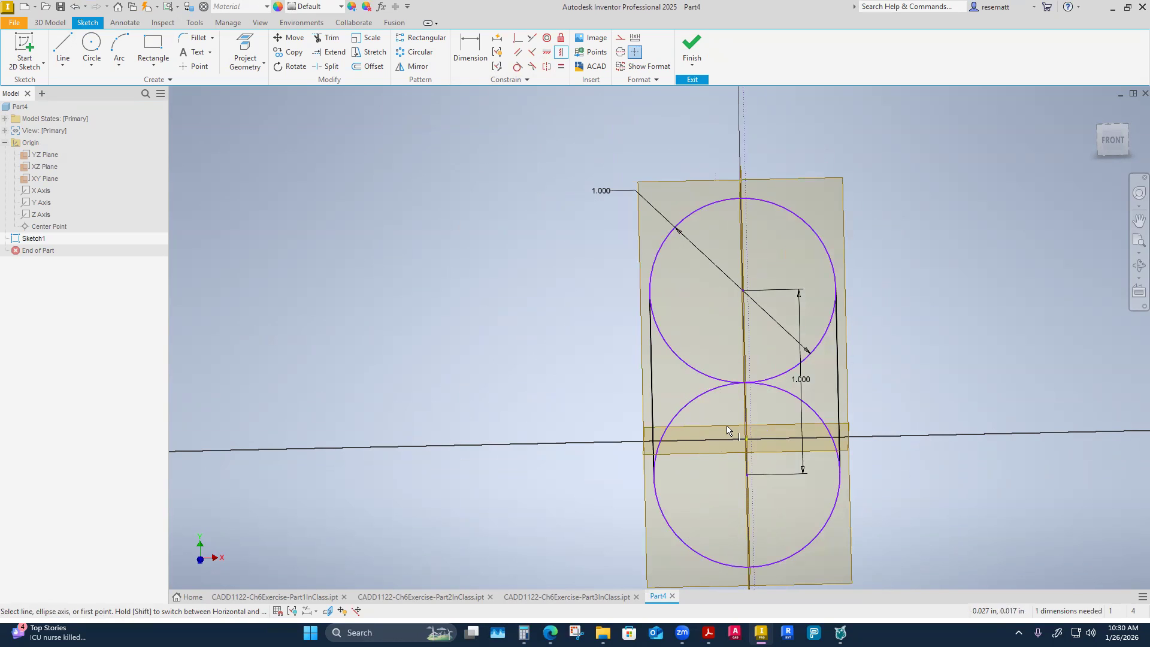
pyautogui.press('Escape')
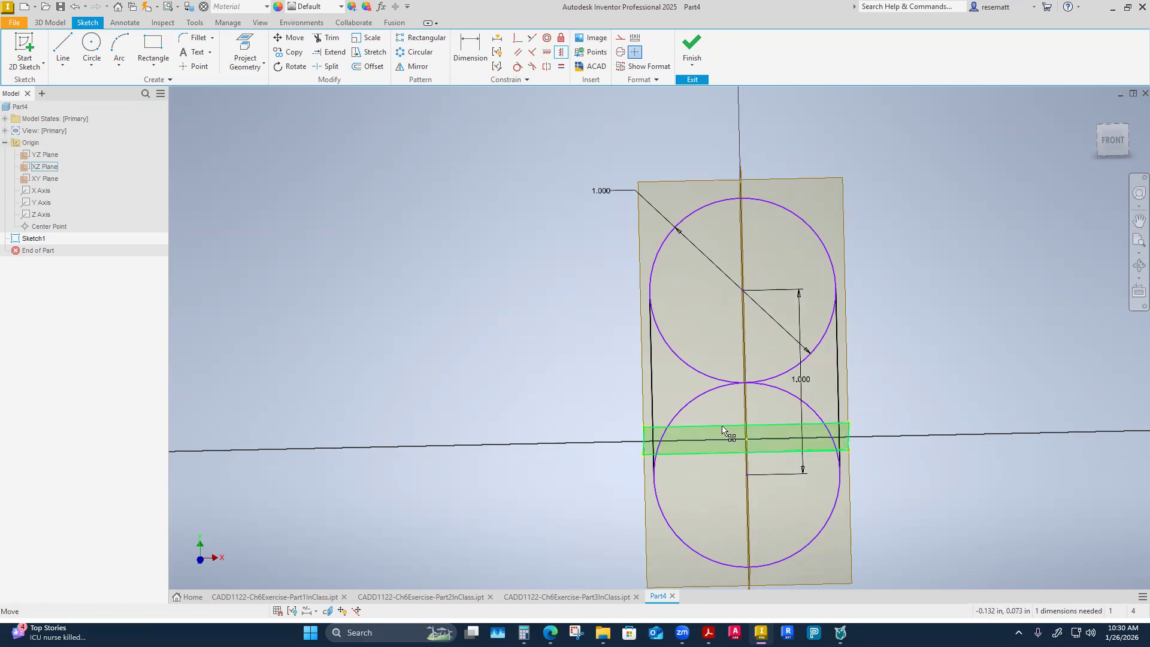
# Dimension the upper circle's center .5 in above the sketch origin and reposition the center-to-center dimension outside the circles.
pyautogui.click(470, 54)
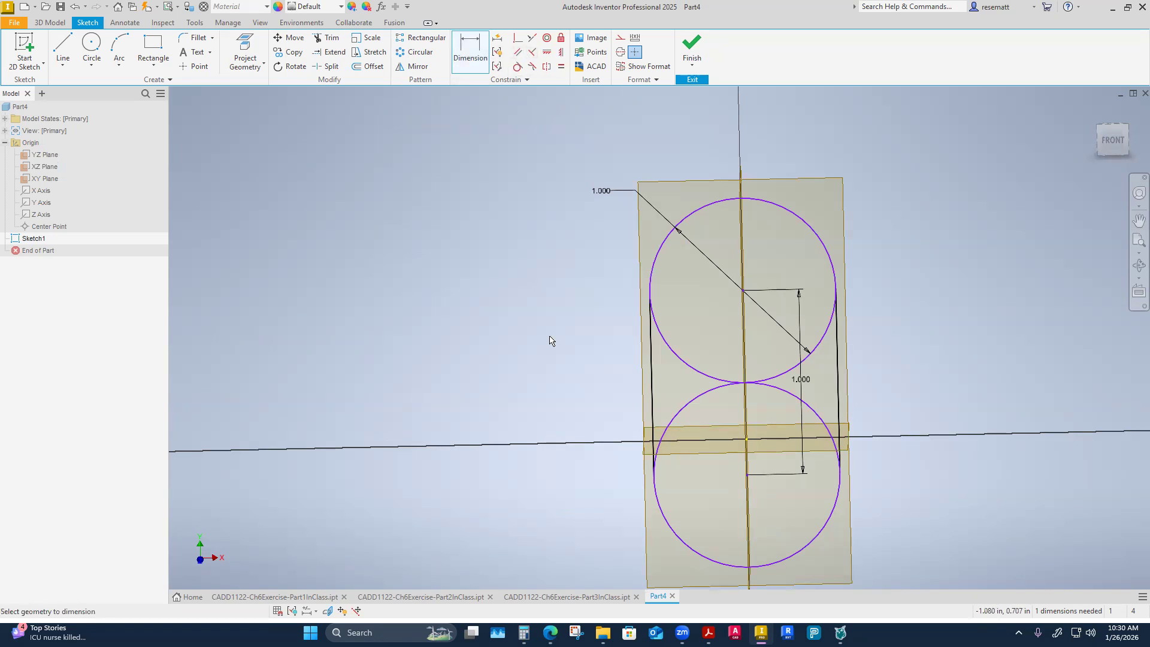
pyautogui.click(745, 440)
pyautogui.click(743, 291)
pyautogui.click(564, 372)
pyautogui.write('.5')
pyautogui.press('Return')
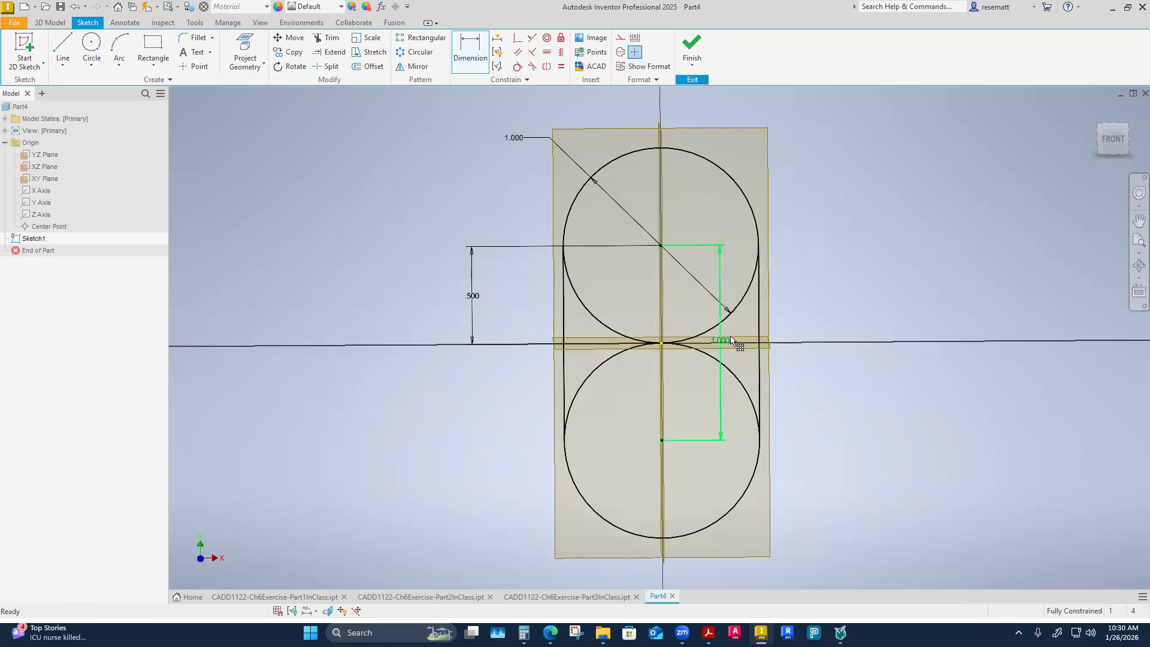
pyautogui.click(854, 326)
pyautogui.press('Escape')
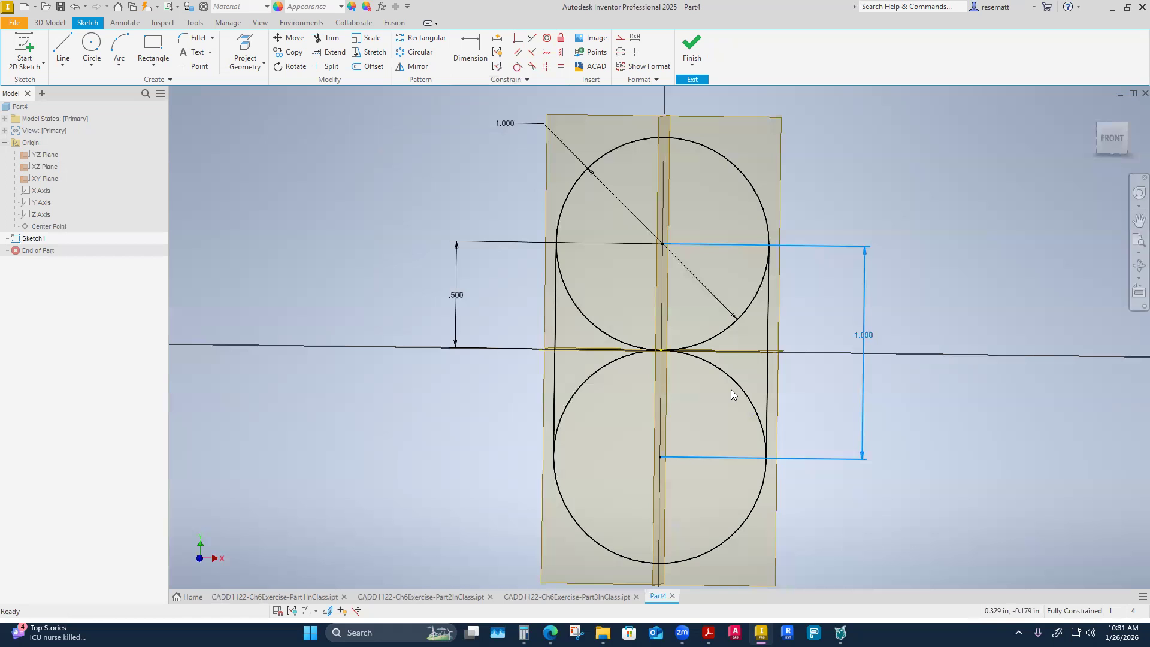
# Trim the inner arcs of both circles between the side lines in the dimensioned sketch.
pyautogui.click(330, 40)
pyautogui.click(596, 338)
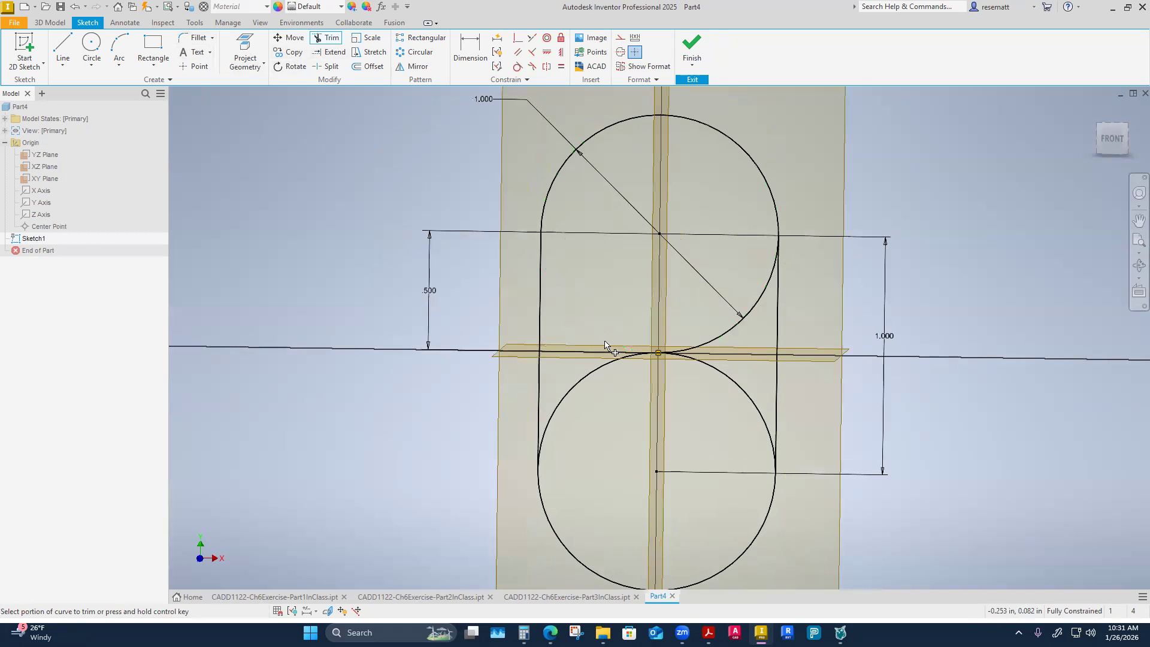
pyautogui.click(723, 337)
pyautogui.click(743, 387)
pyautogui.rightClick(410, 410)
pyautogui.click(448, 405)
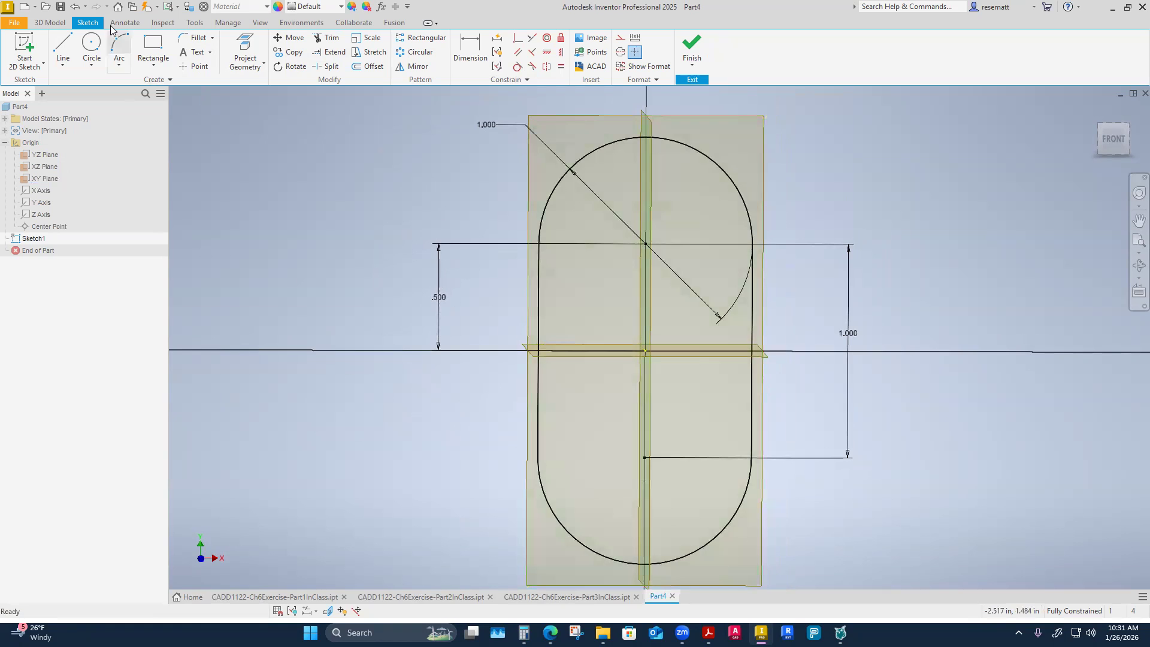
# Undo the trims so that both complete circles are restored.
pyautogui.click(74, 7)
pyautogui.click(74, 7)
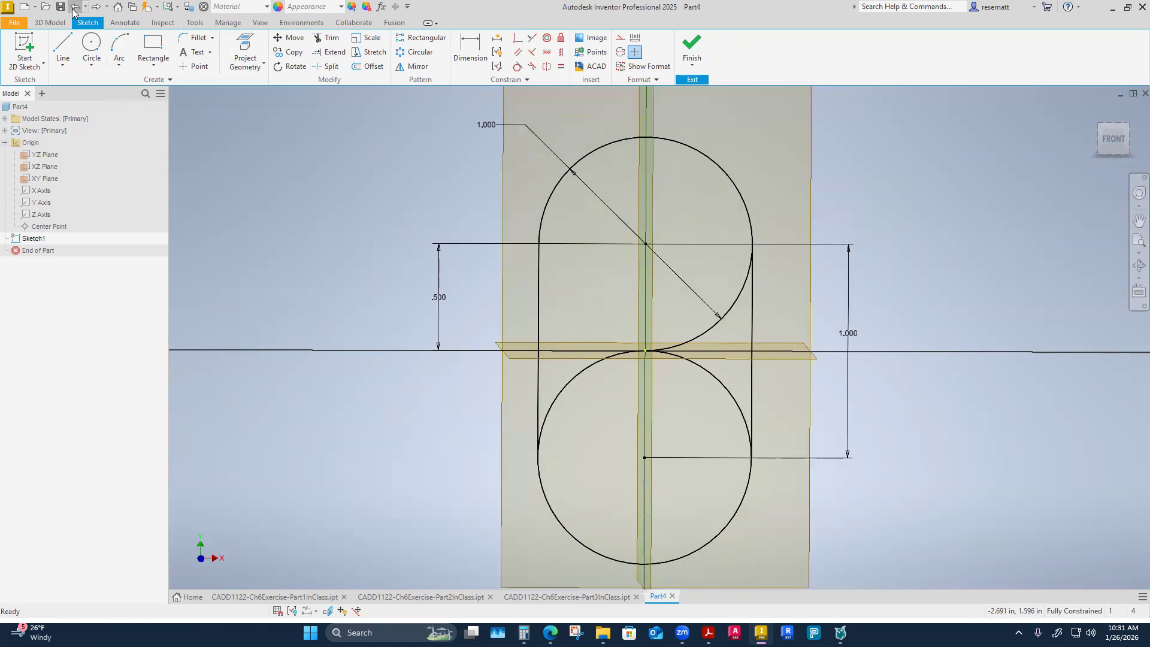
pyautogui.click(75, 7)
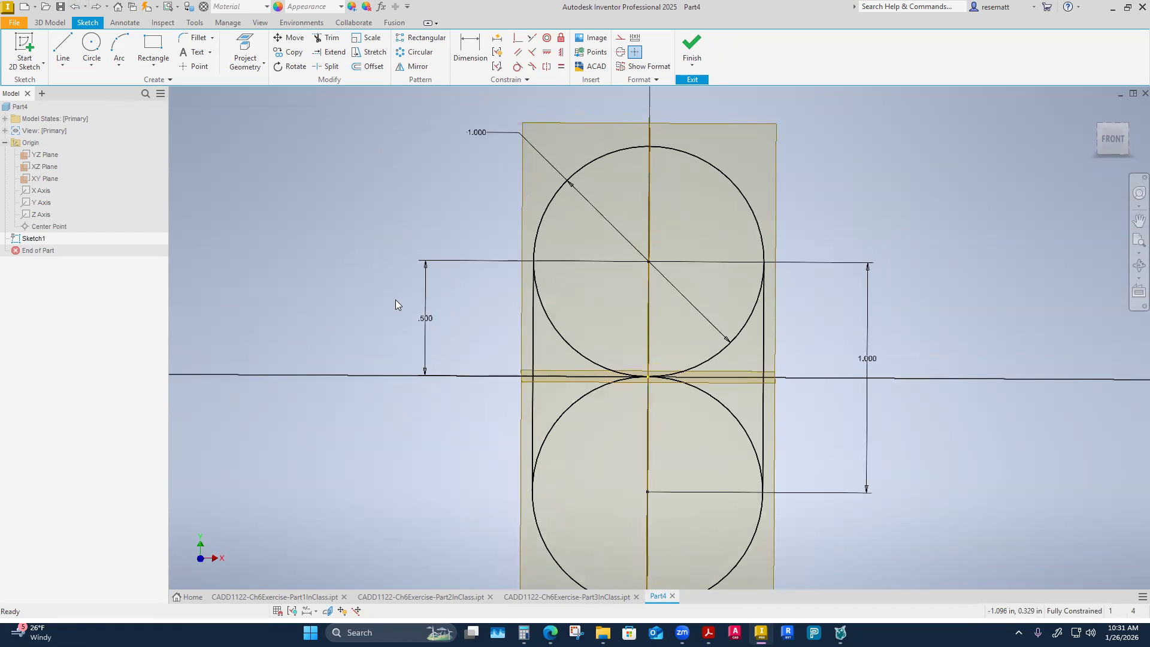
pyautogui.keyDown('shift'); pyautogui.moveTo(496, 345); pyautogui.dragTo(499, 347, button='middle'); pyautogui.keyUp('shift')
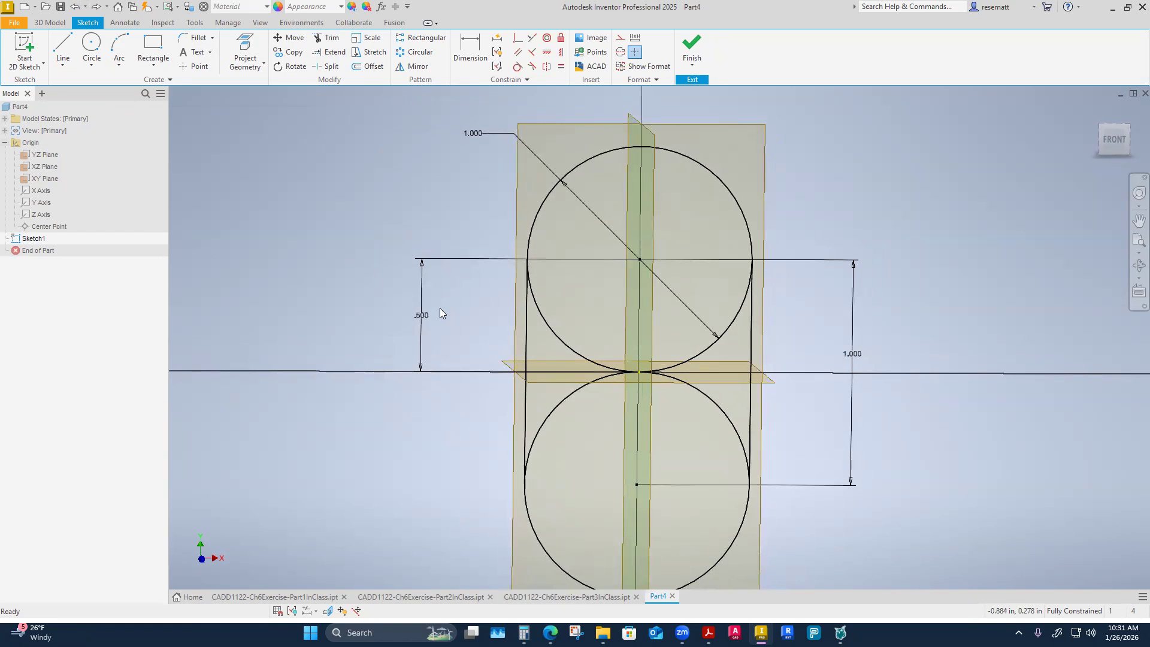
# Split both circles into inner and outer arcs at their tangent points with the side lines.
pyautogui.click(331, 72)
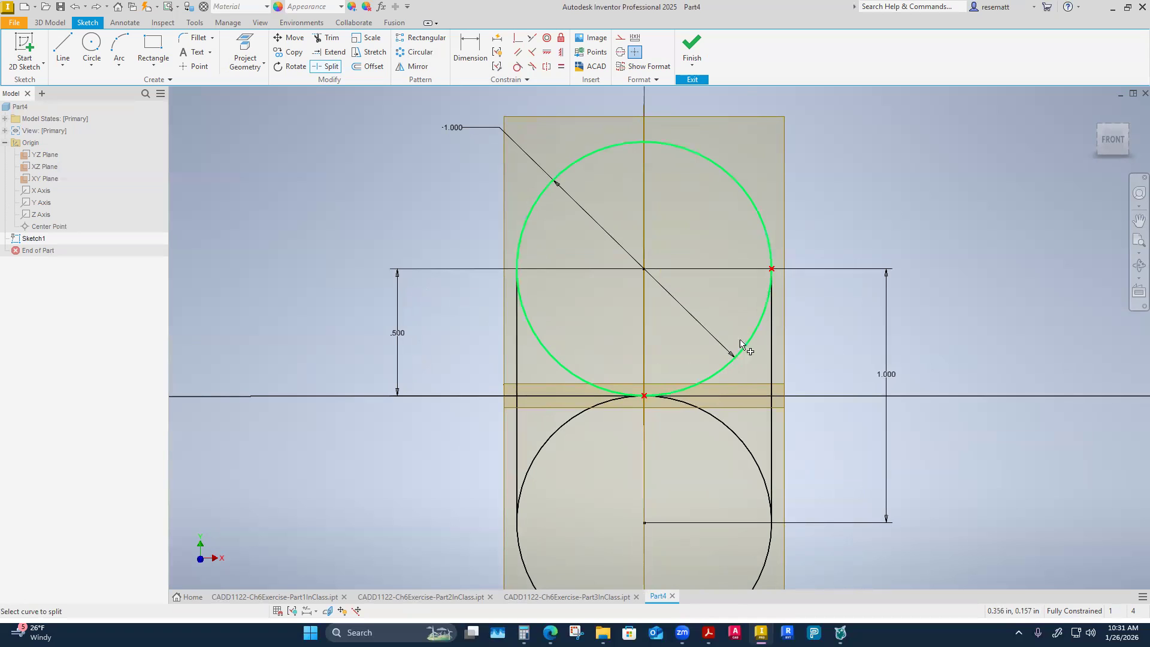
pyautogui.click(769, 239)
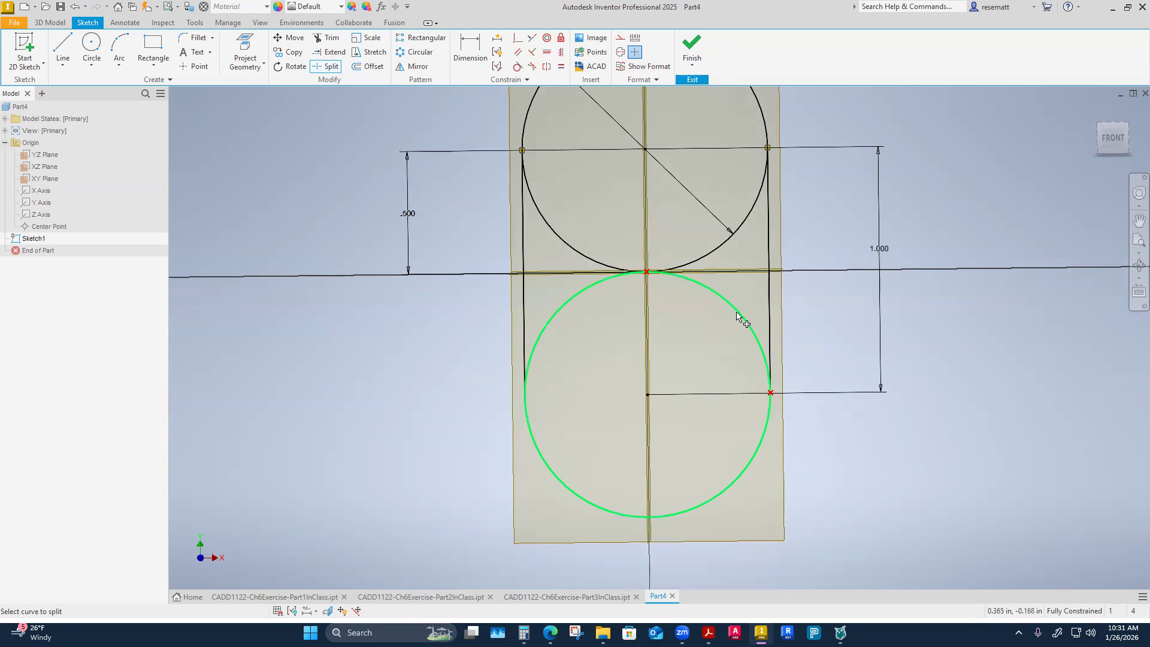
pyautogui.click(712, 499)
pyautogui.rightClick(289, 393)
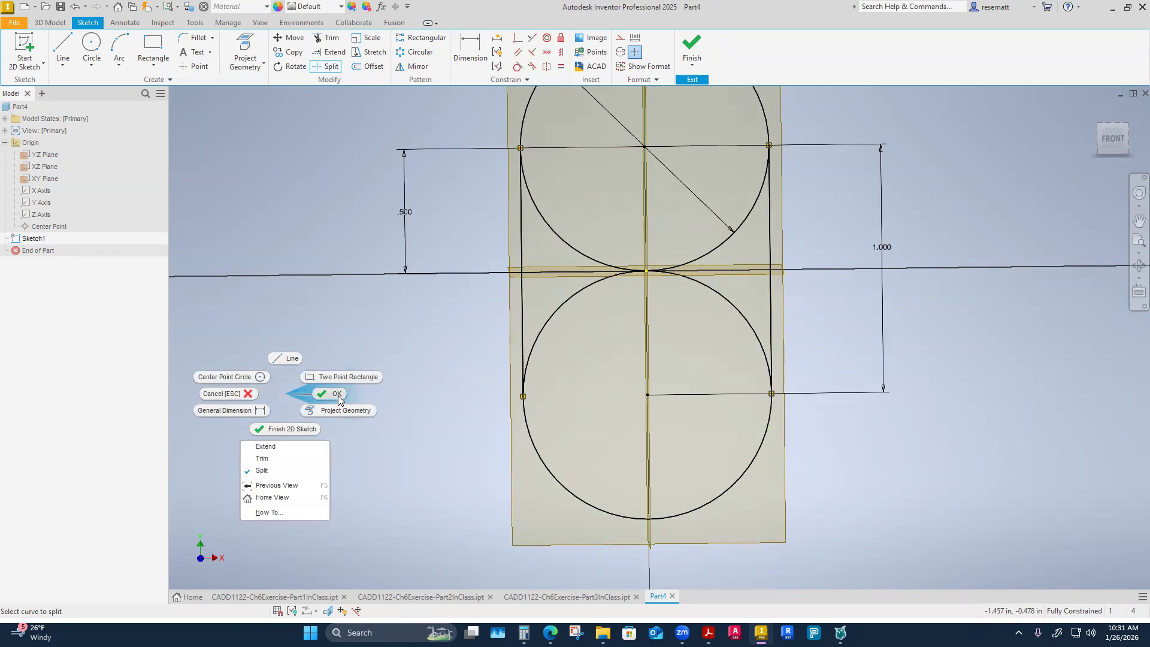
pyautogui.click(336, 395)
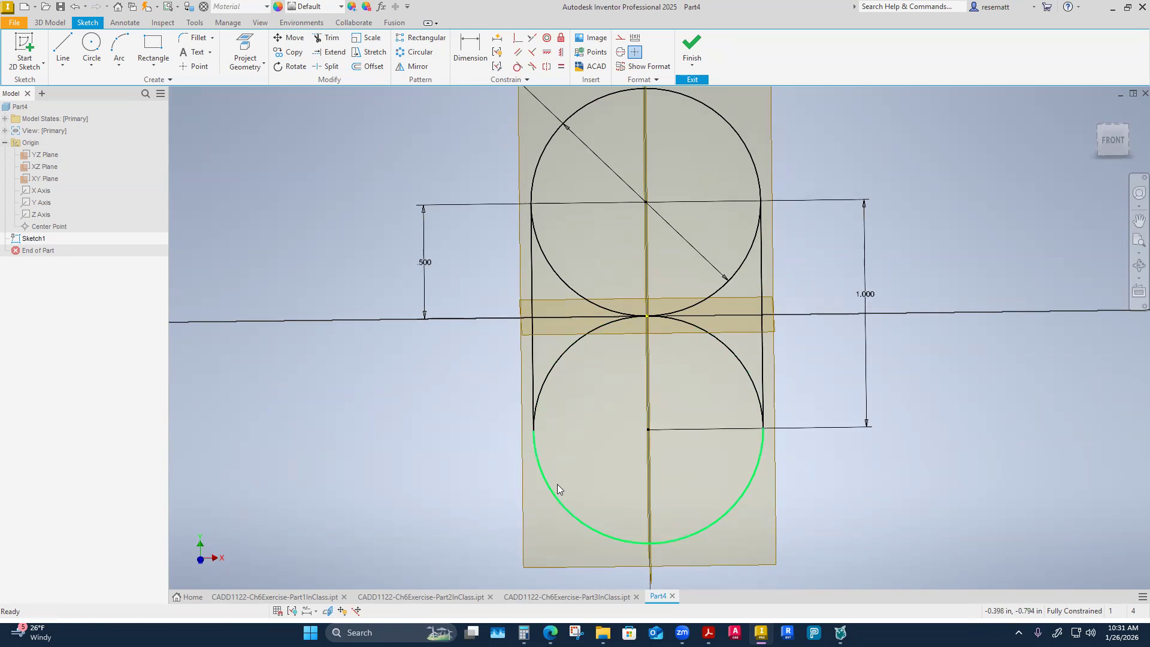
# Try changing both circles' inner arcs to construction geometry, and undo the two format changes.
pyautogui.click(558, 362)
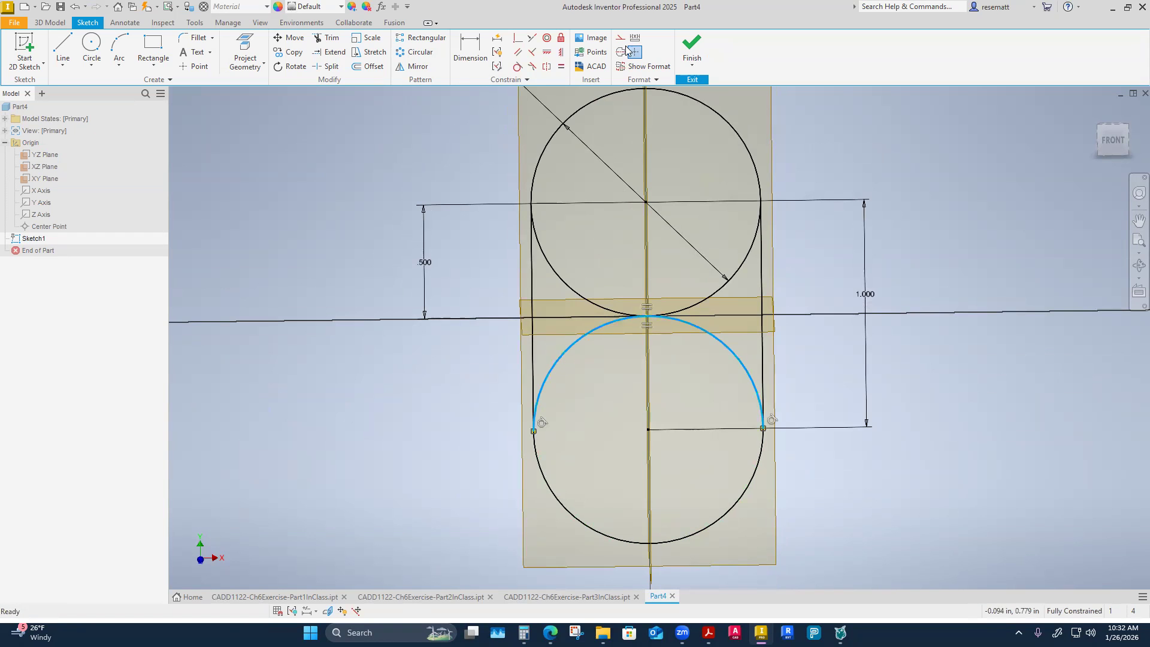
pyautogui.click(625, 37)
pyautogui.click(567, 290)
pyautogui.click(623, 38)
pyautogui.click(367, 211)
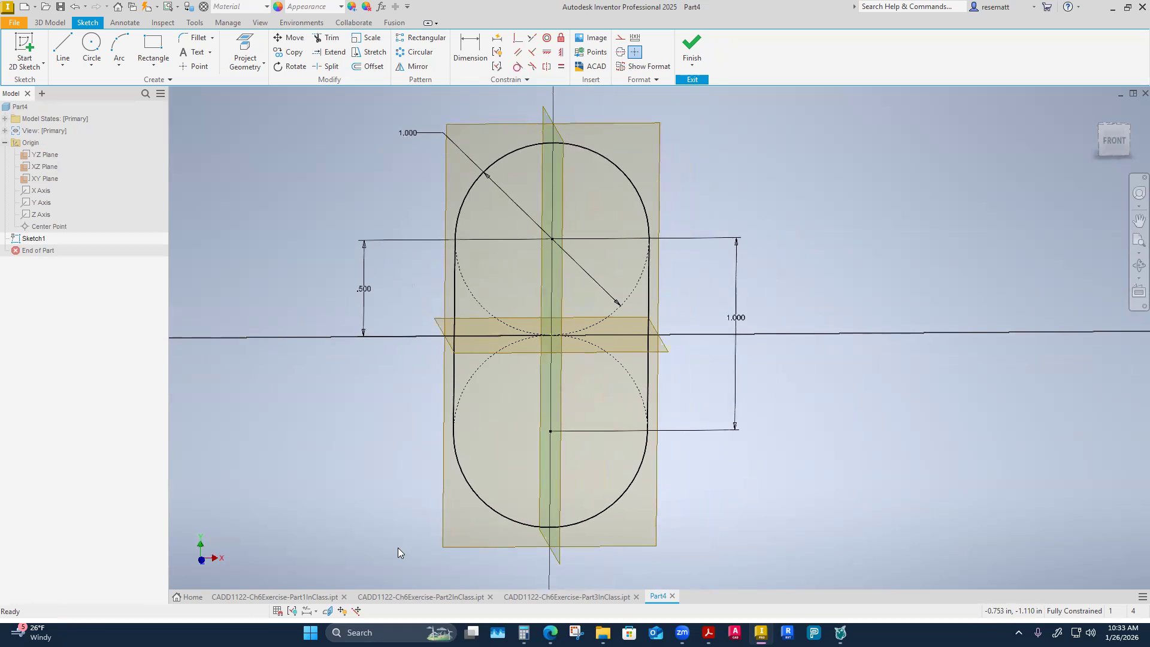
pyautogui.click(74, 7)
pyautogui.click(74, 7)
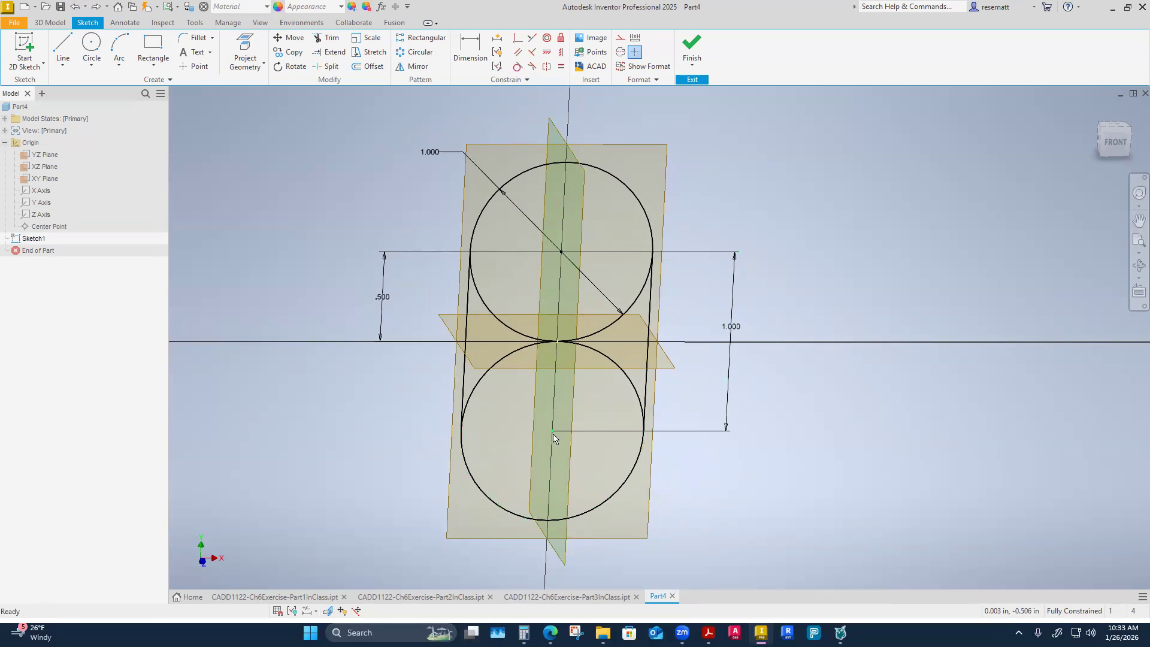
pyautogui.click(561, 54)
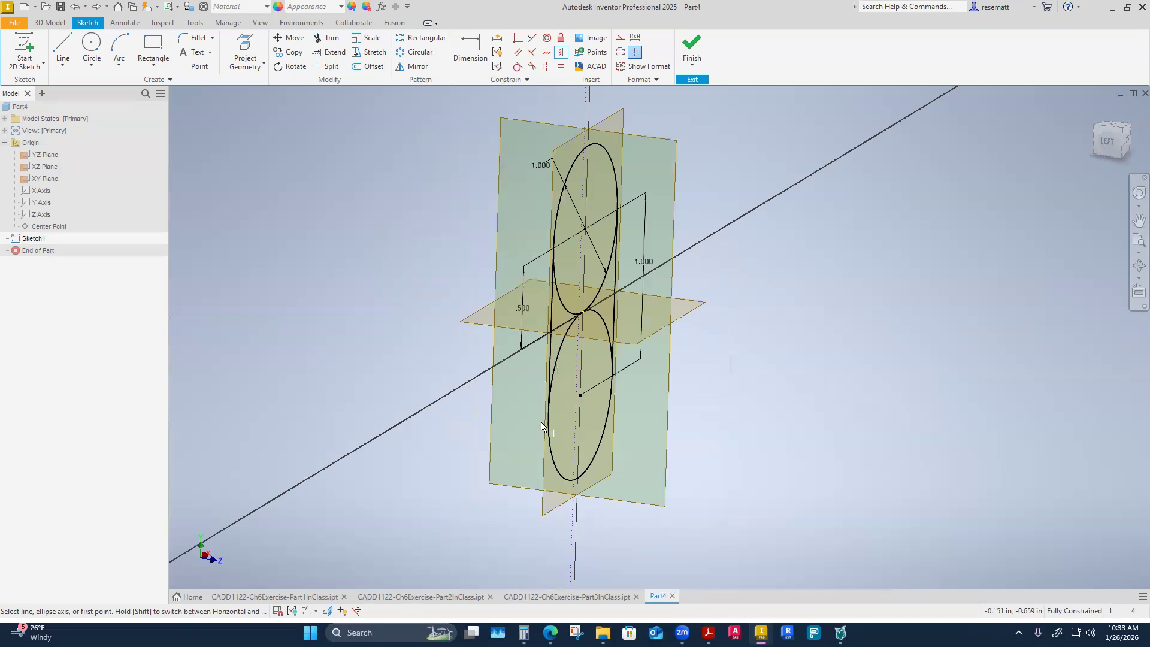
pyautogui.press('Escape')
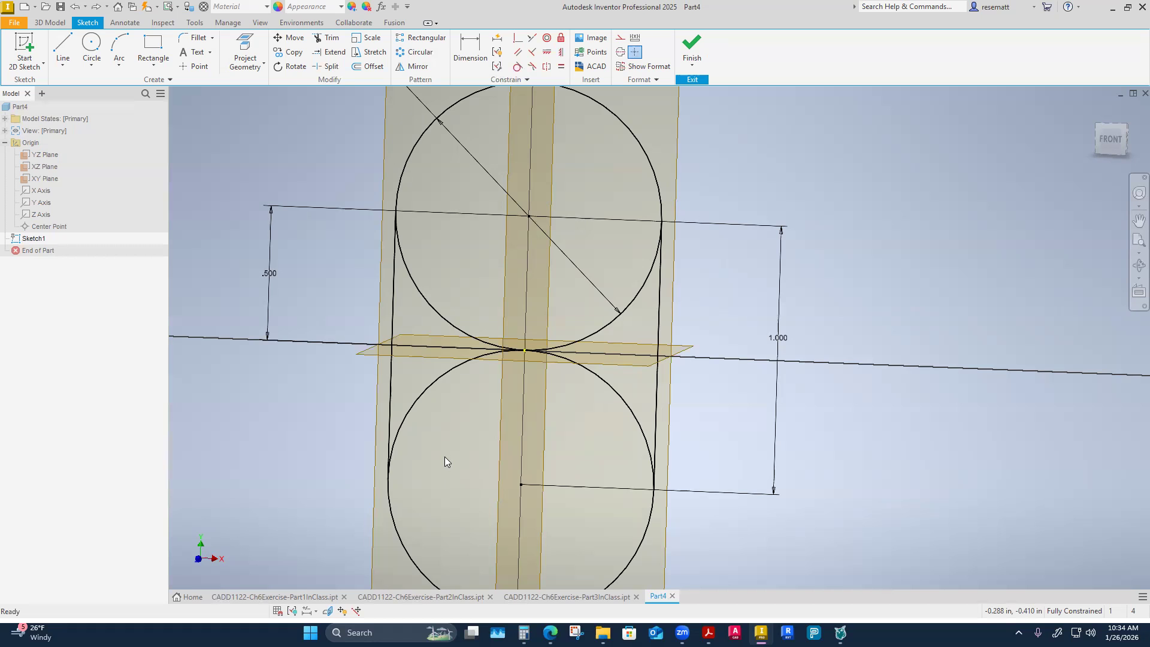
pyautogui.scroll(-3, 444, 456)
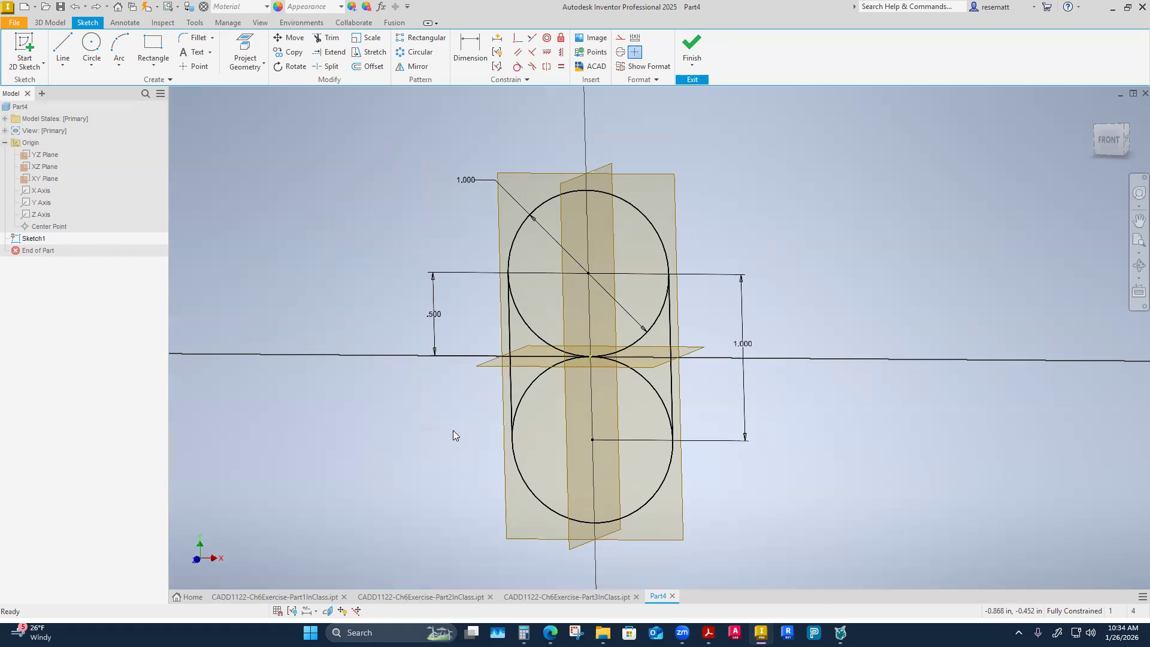
pyautogui.scroll(3, 510, 460)
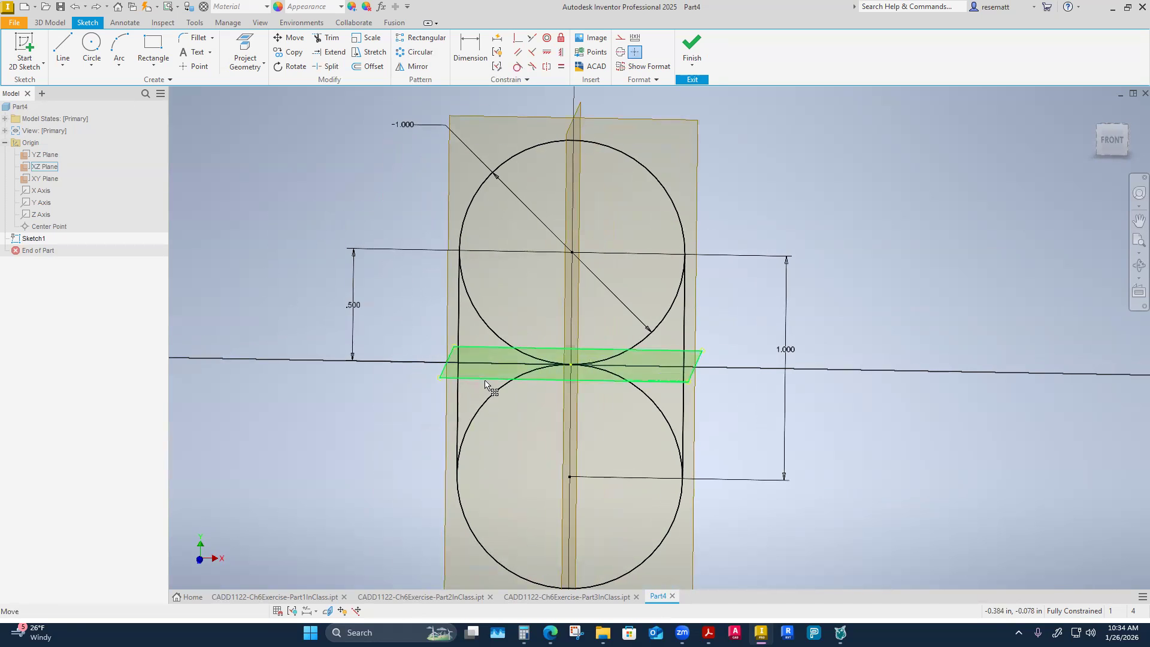
pyautogui.click(491, 330)
pyautogui.press('Escape')
# Try to split the upper circle's inner arc where it touches the lower circle.
pyautogui.click(491, 335)
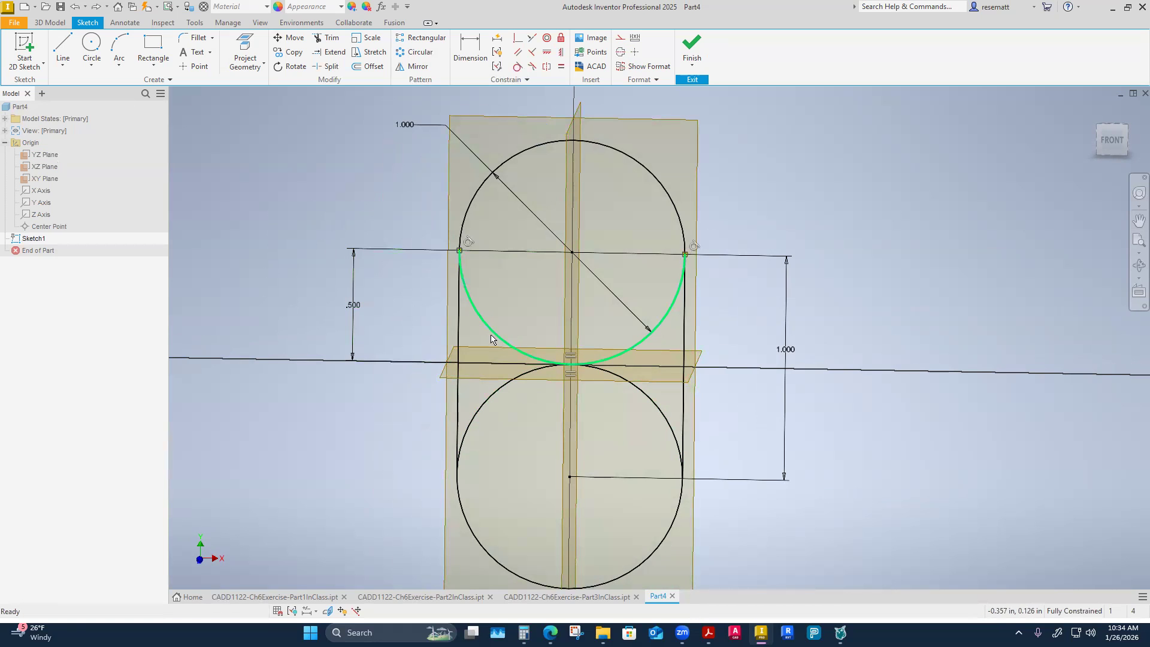
pyautogui.click(330, 67)
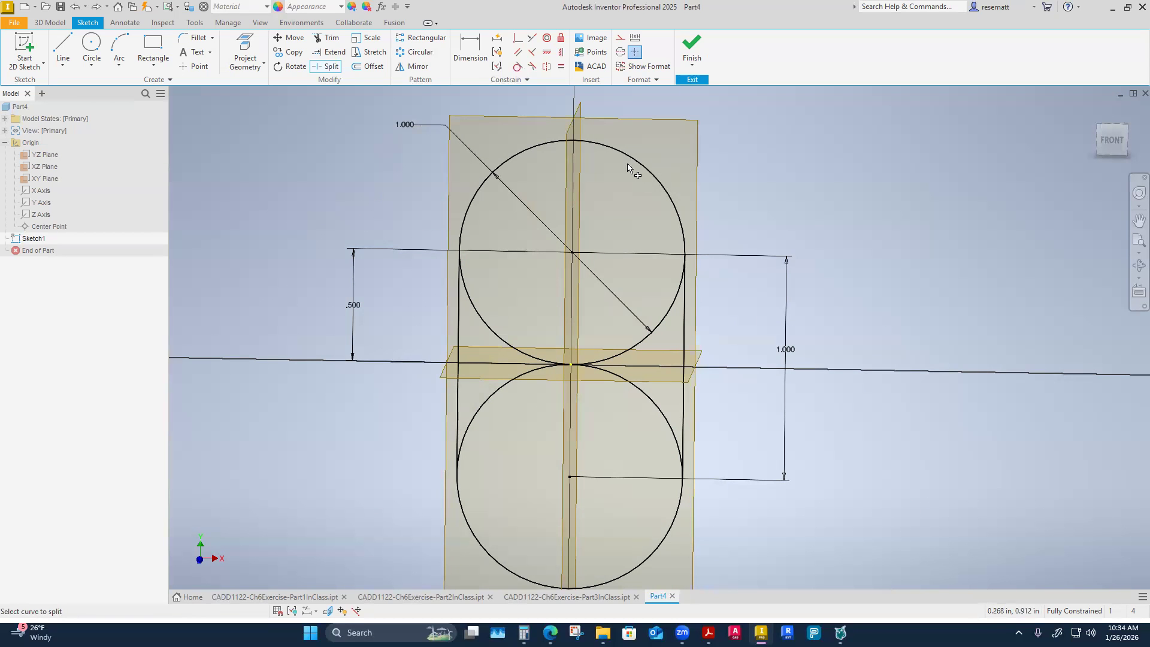
pyautogui.click(460, 254)
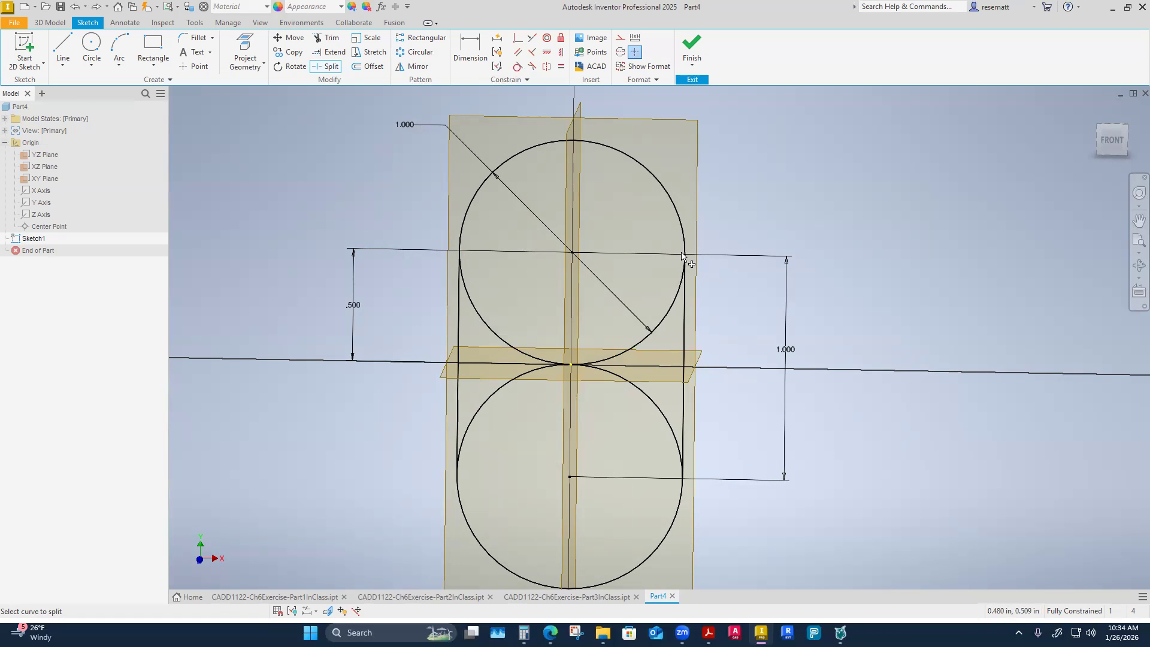
pyautogui.click(662, 330)
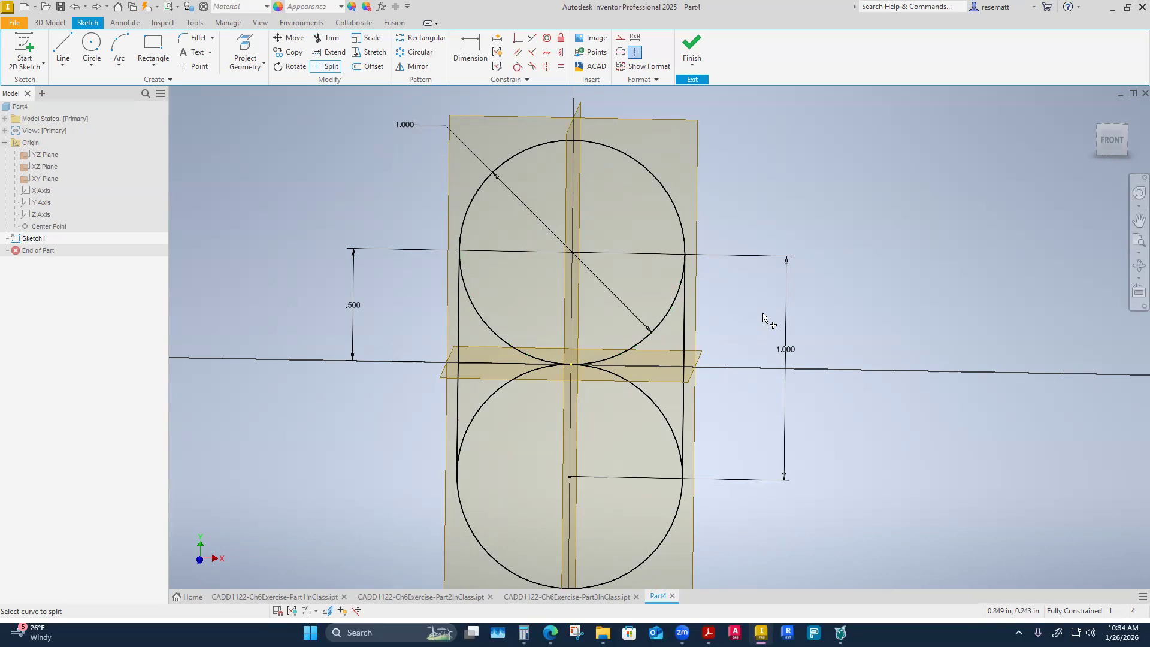
pyautogui.press('Escape')
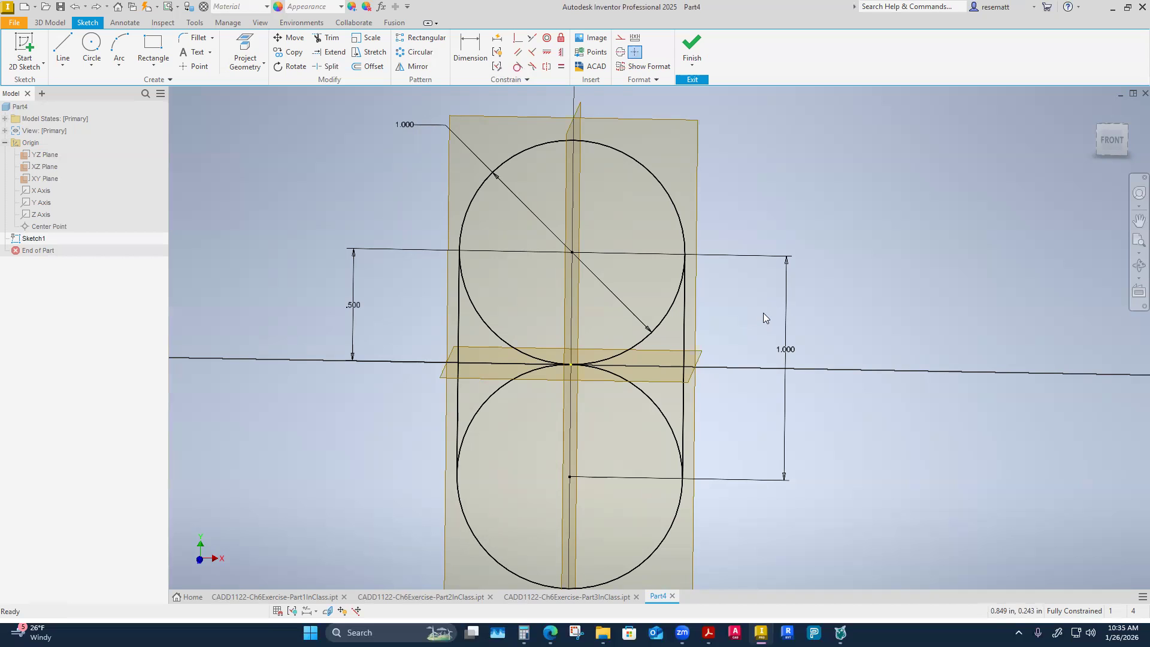
# Change the inner arcs of both circles together to construction geometry, leaving a solid slot outline.
pyautogui.moveTo(628, 413); pyautogui.dragTo(593, 327)
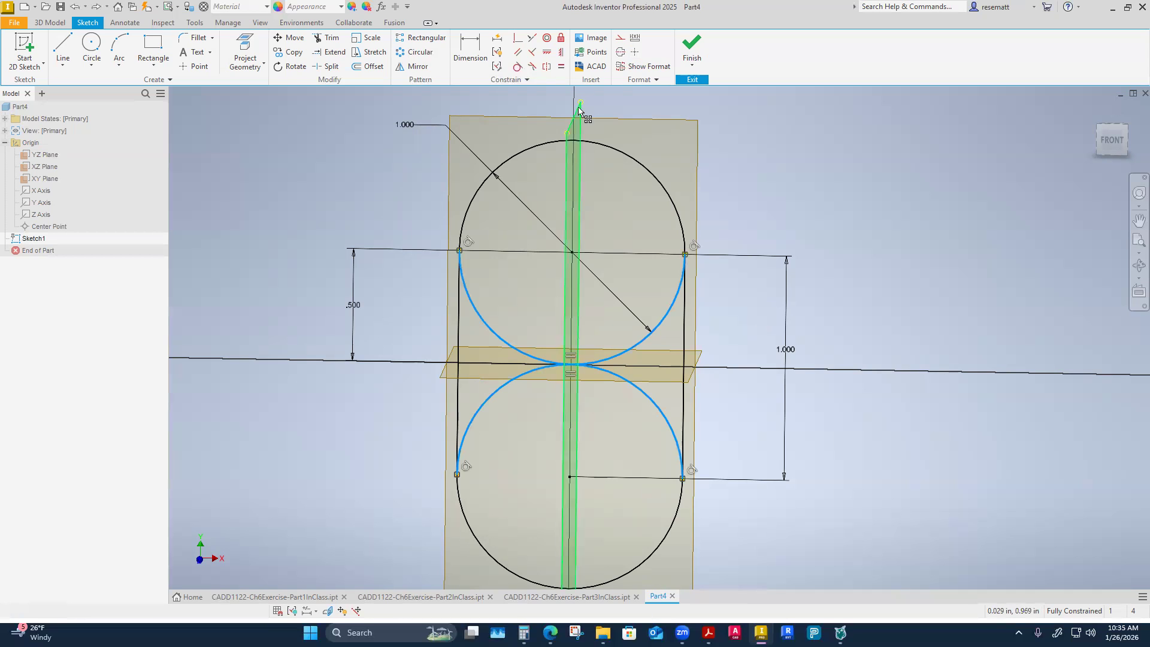
pyautogui.click(620, 37)
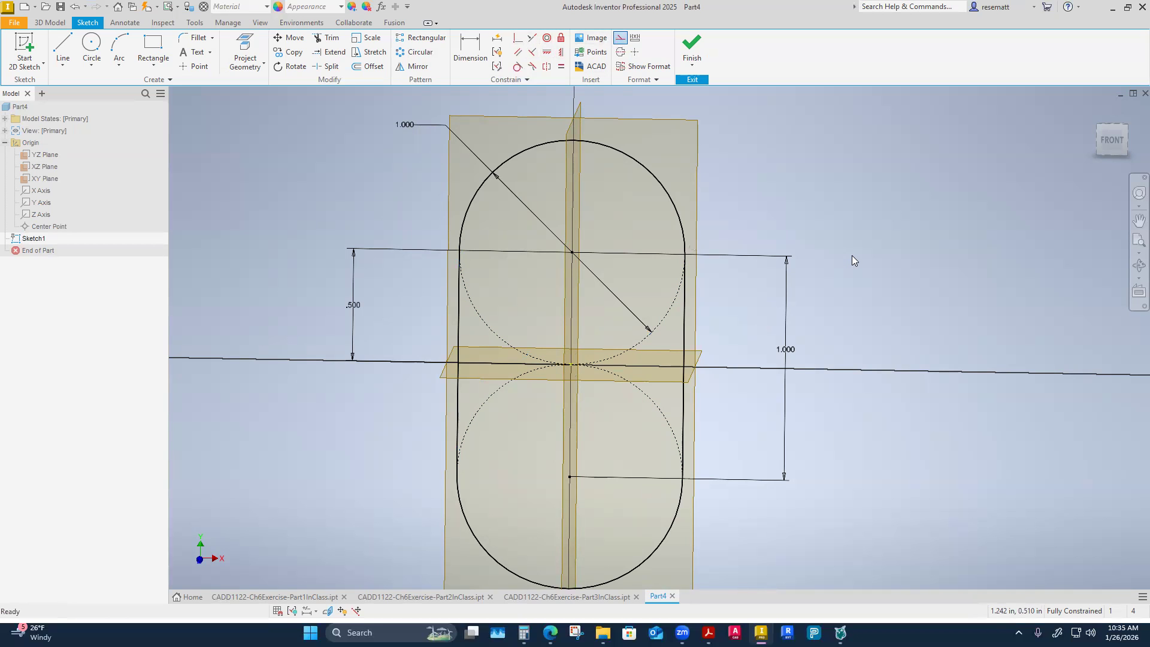
pyautogui.press('F6')
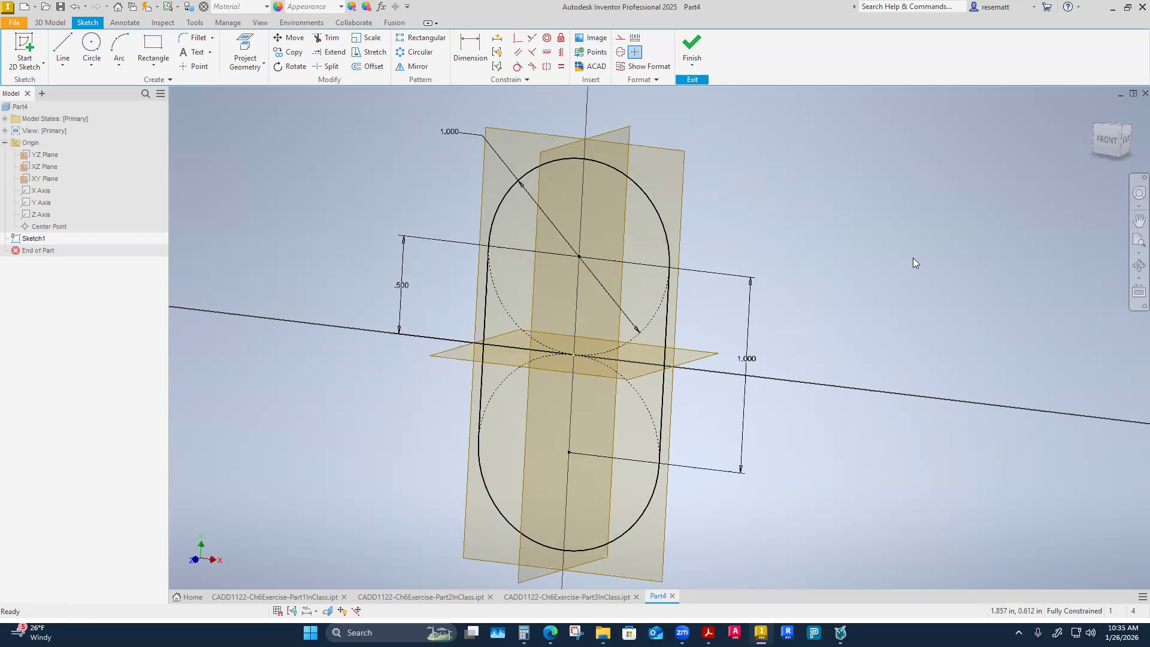
# Finish the sketch and extrude the slot profile .25 in with the direction flipped behind the sketch plane.
pyautogui.click(691, 45)
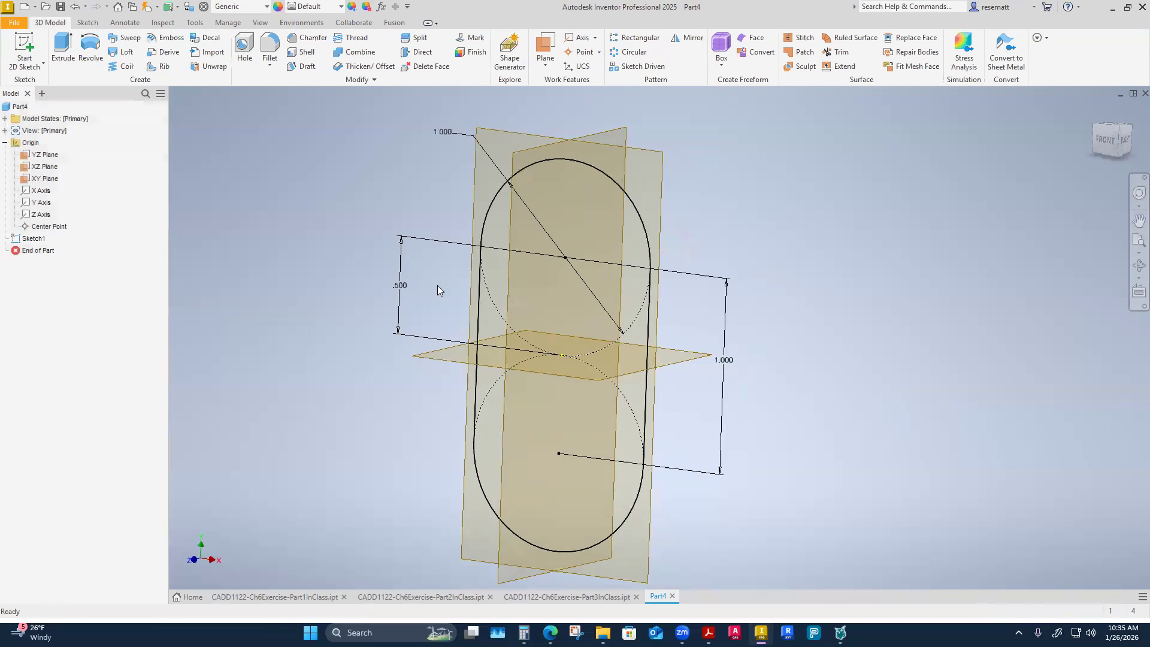
pyautogui.click(63, 51)
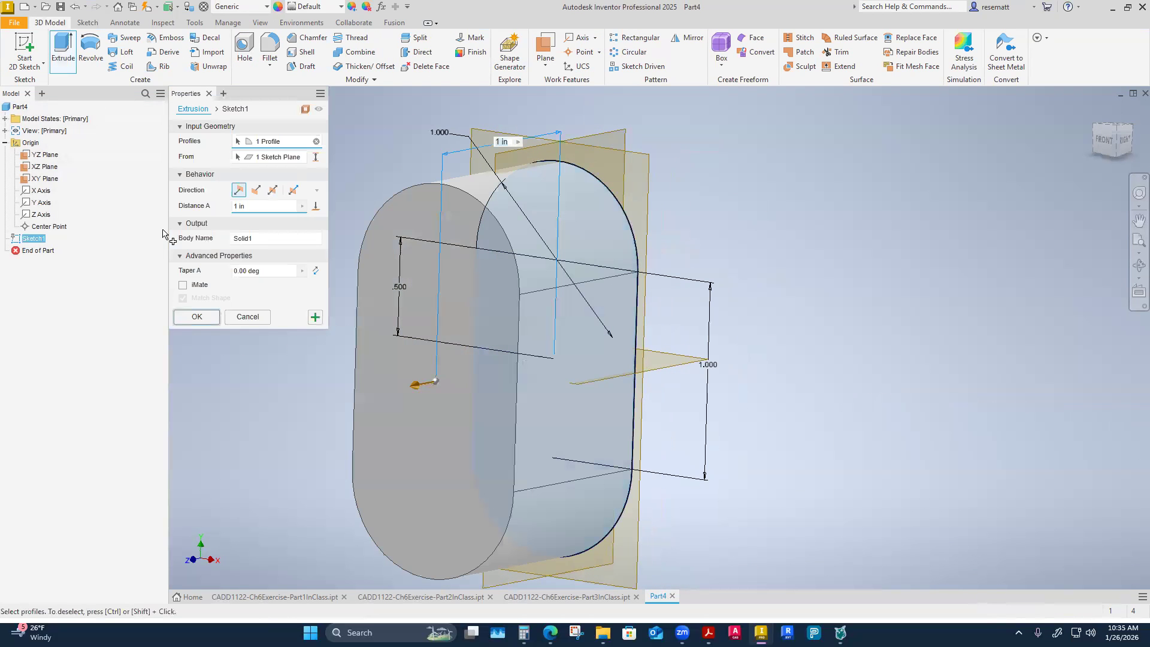
pyautogui.write('.25')
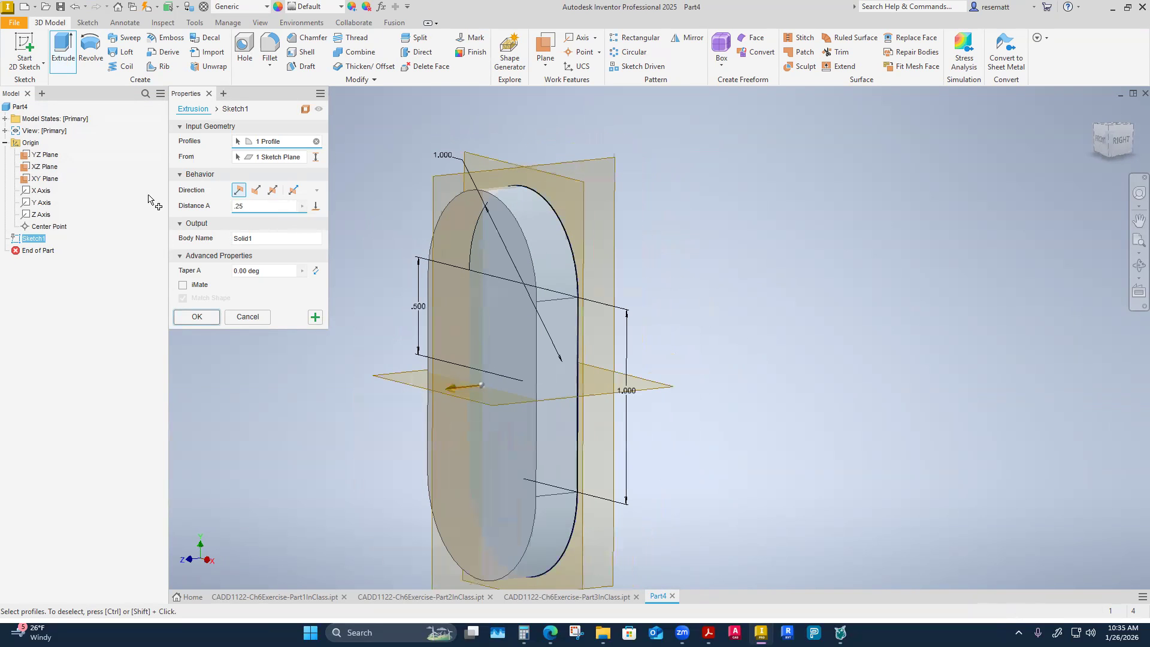
pyautogui.click(256, 190)
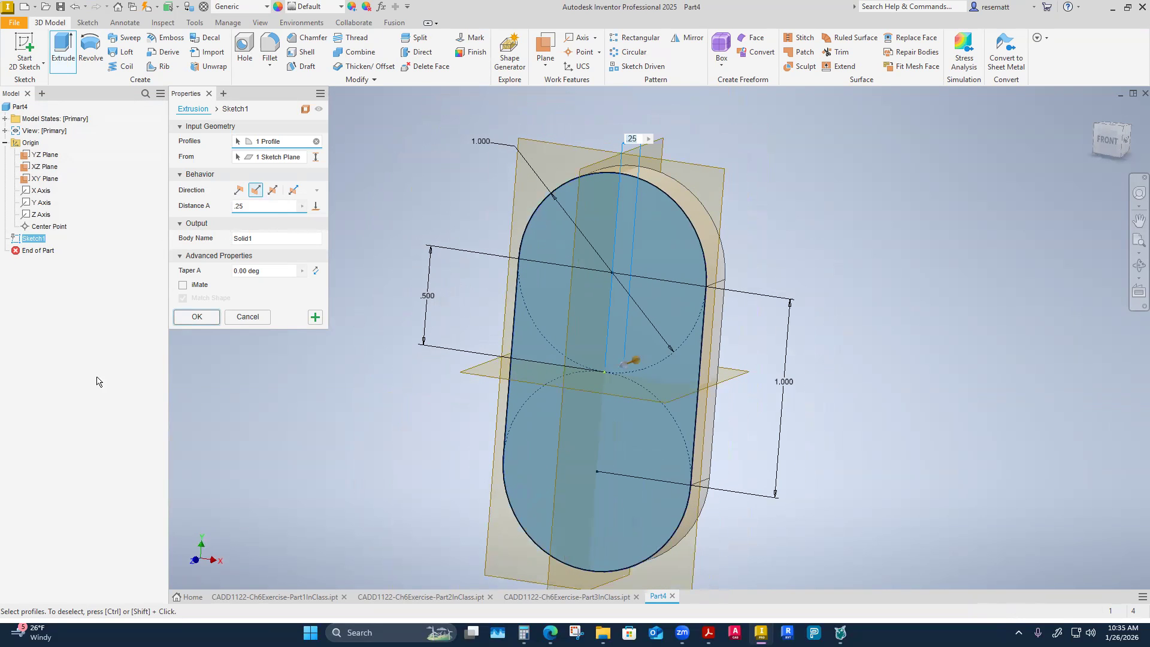
pyautogui.click(196, 317)
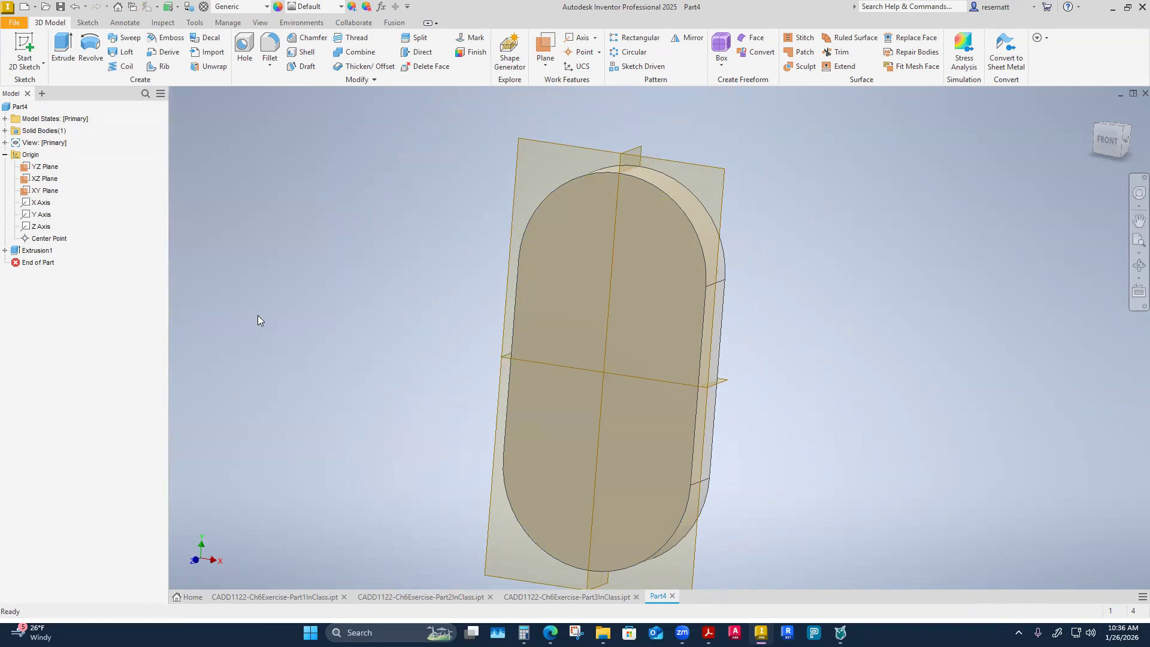
# Hide the YZ, XZ and XY origin planes.
pyautogui.click(47, 167)
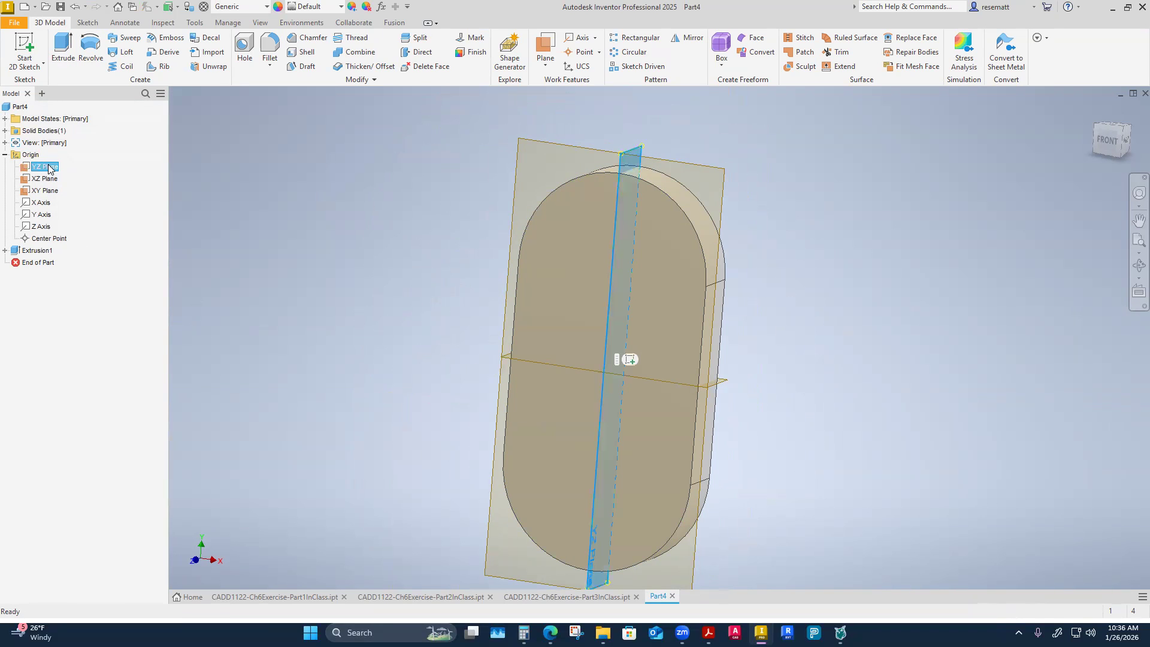
pyautogui.keyDown('ctrl'); pyautogui.click(45, 191); pyautogui.keyUp('ctrl')
pyautogui.rightClick(52, 188)
pyautogui.click(49, 179)
pyautogui.keyDown('ctrl'); pyautogui.click(47, 178); pyautogui.keyUp('ctrl')
pyautogui.rightClick(47, 177)
pyautogui.click(66, 241)
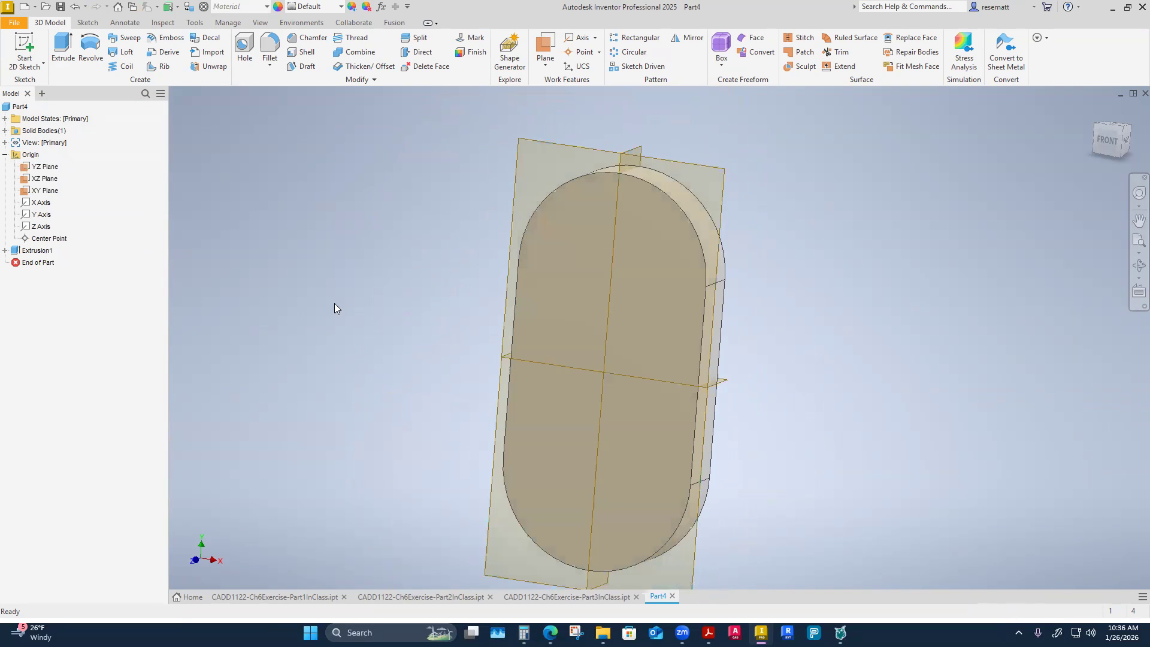
pyautogui.click(37, 168)
pyautogui.keyDown('shift'); pyautogui.click(44, 190); pyautogui.keyUp('shift')
pyautogui.rightClick(44, 193)
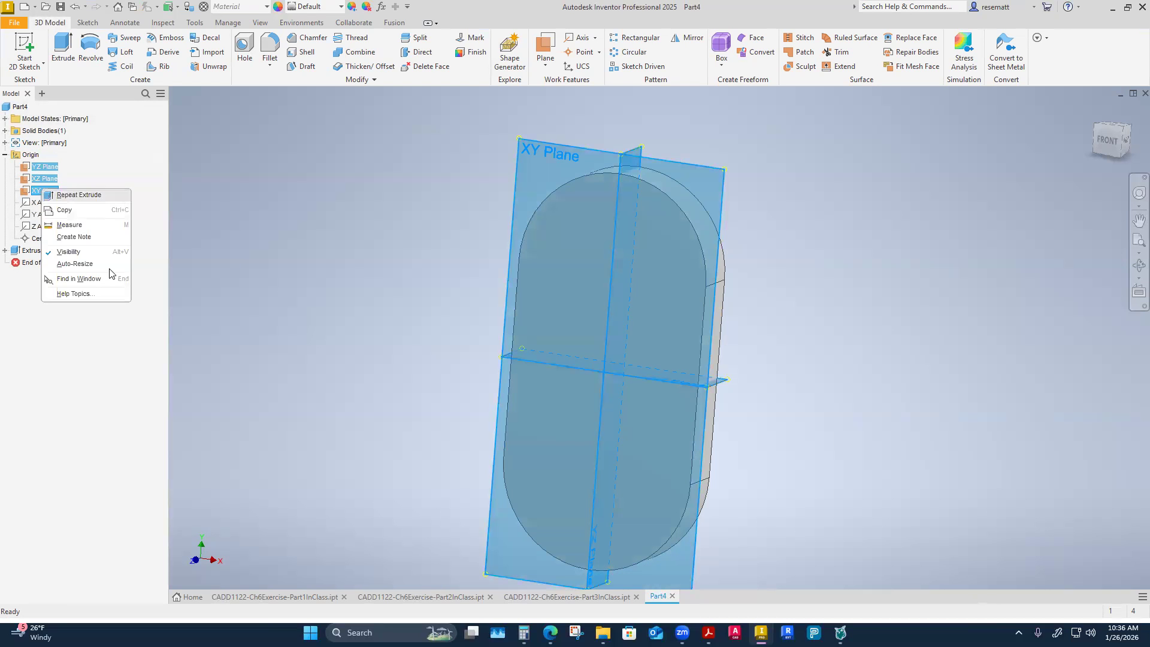
pyautogui.click(51, 254)
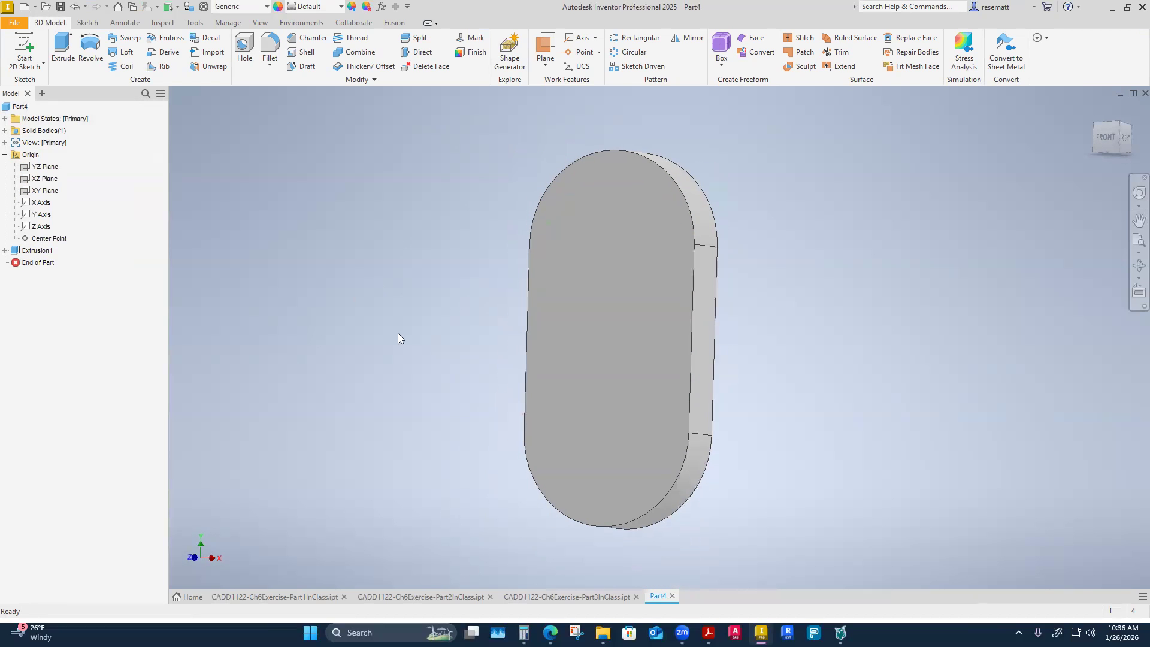
pyautogui.keyDown('shift'); pyautogui.moveTo(398, 333); pyautogui.dragTo(433, 434, button='middle'); pyautogui.keyUp('shift')
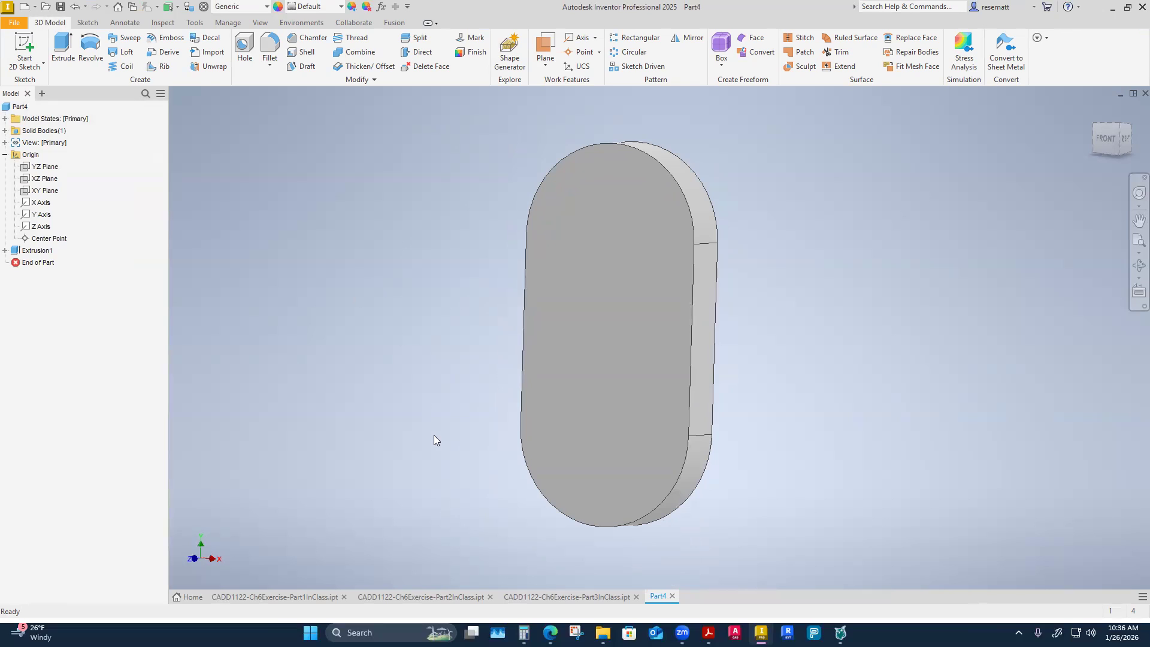
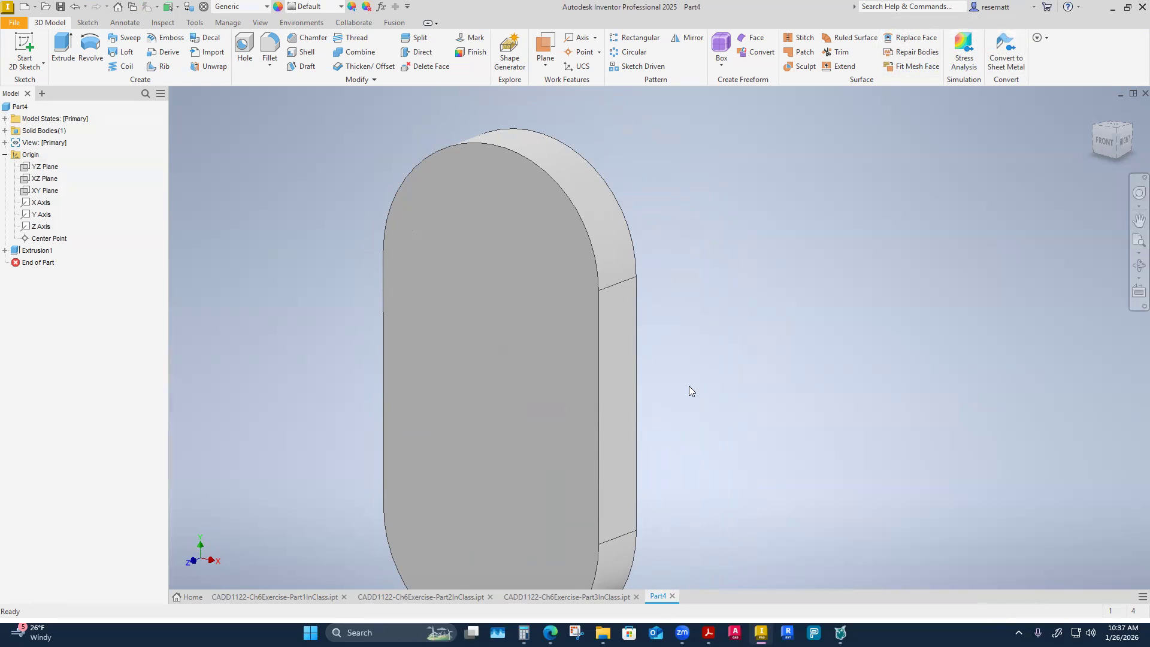
# Start a sketch on the slot body's front face and project the upper rounded edge into it.
pyautogui.moveTo(565, 372)
pyautogui.keyDown('shift'); pyautogui.mouseDown(button='middle')
pyautogui.moveTo(534, 396)
pyautogui.moveTo(562, 386)
pyautogui.mouseUp(button='middle'); pyautogui.keyUp('shift')
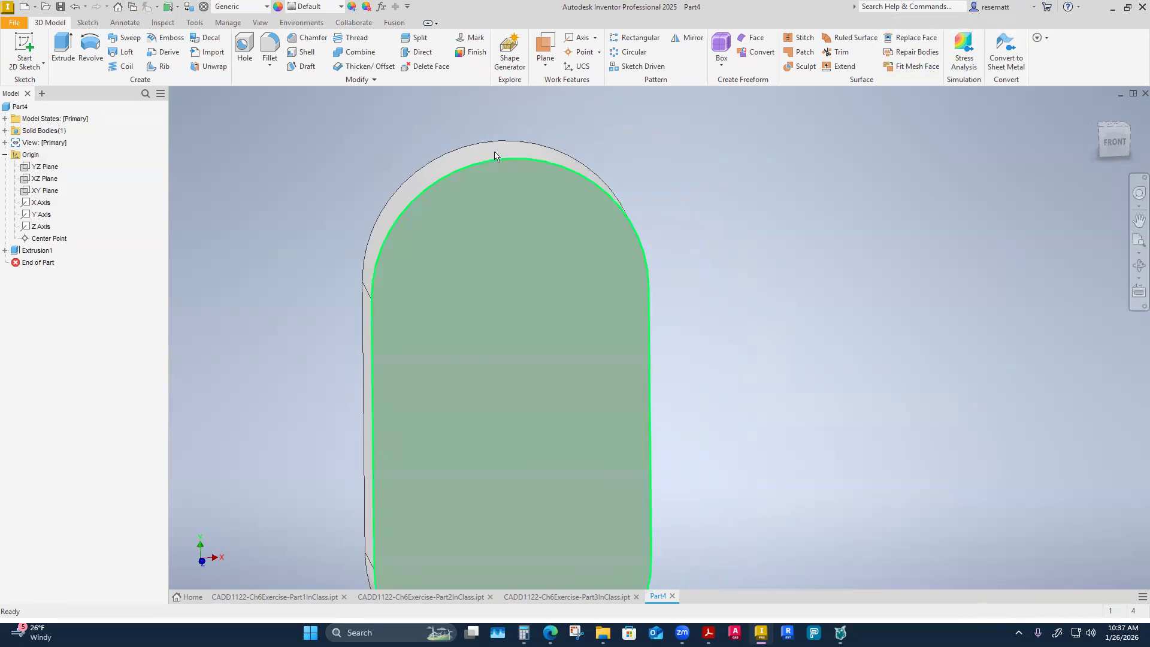
pyautogui.rightClick(486, 238)
pyautogui.click(492, 278)
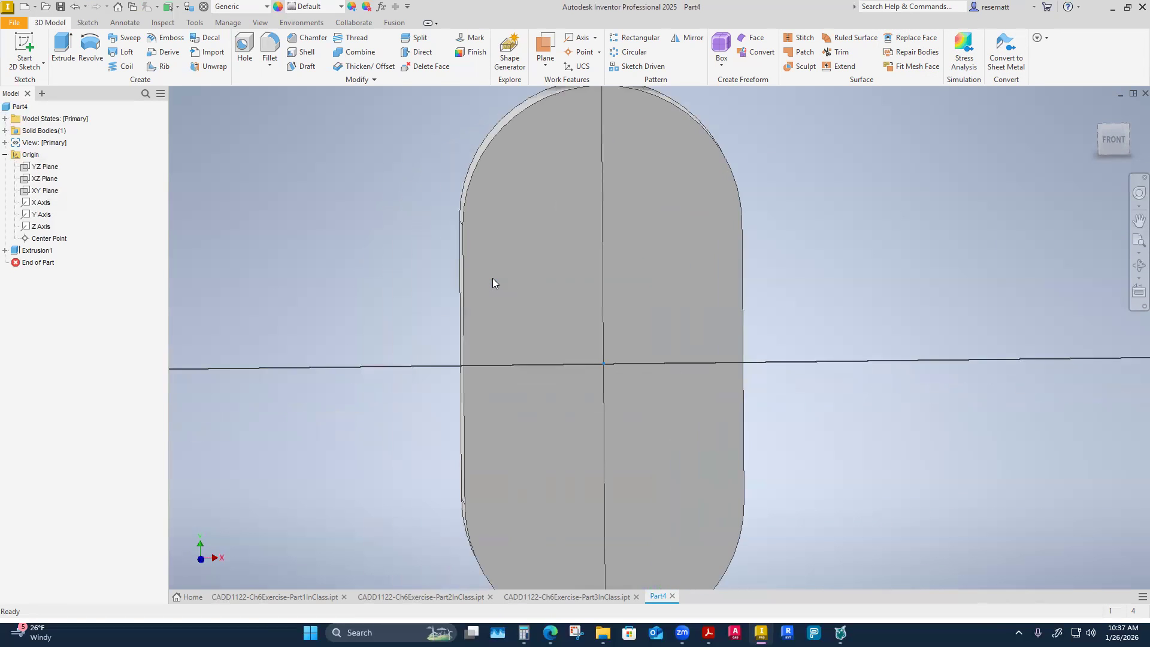
pyautogui.click(263, 62)
pyautogui.click(261, 87)
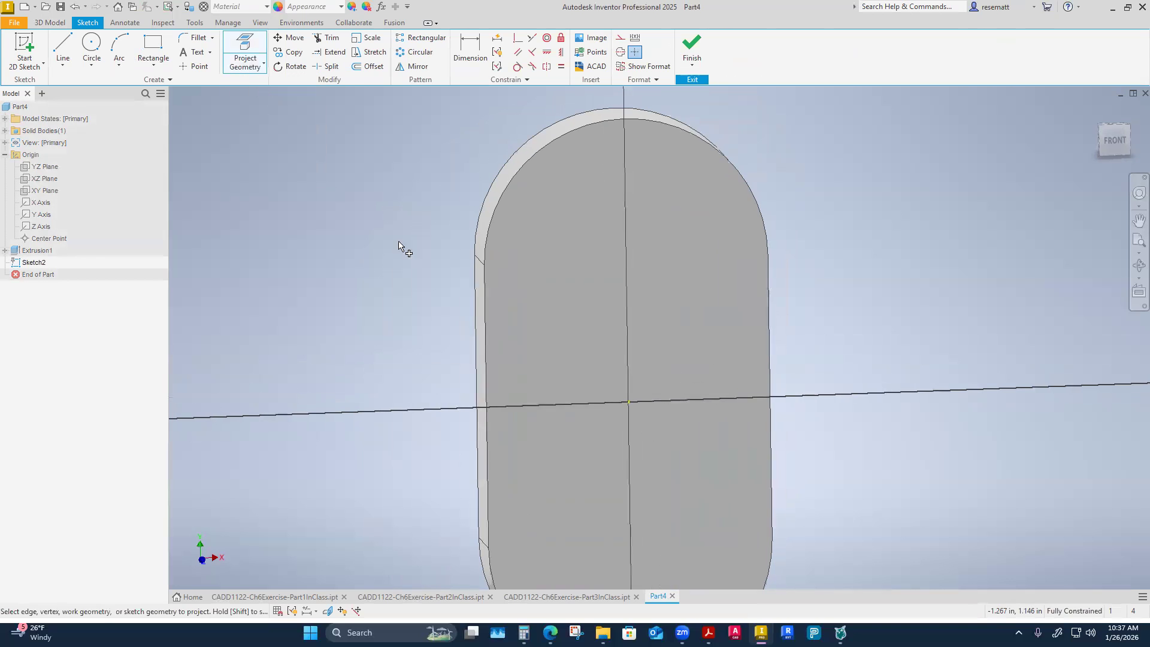
pyautogui.keyDown('shift'); pyautogui.moveTo(402, 249); pyautogui.dragTo(551, 174, button='middle'); pyautogui.keyUp('shift')
pyautogui.click(552, 155)
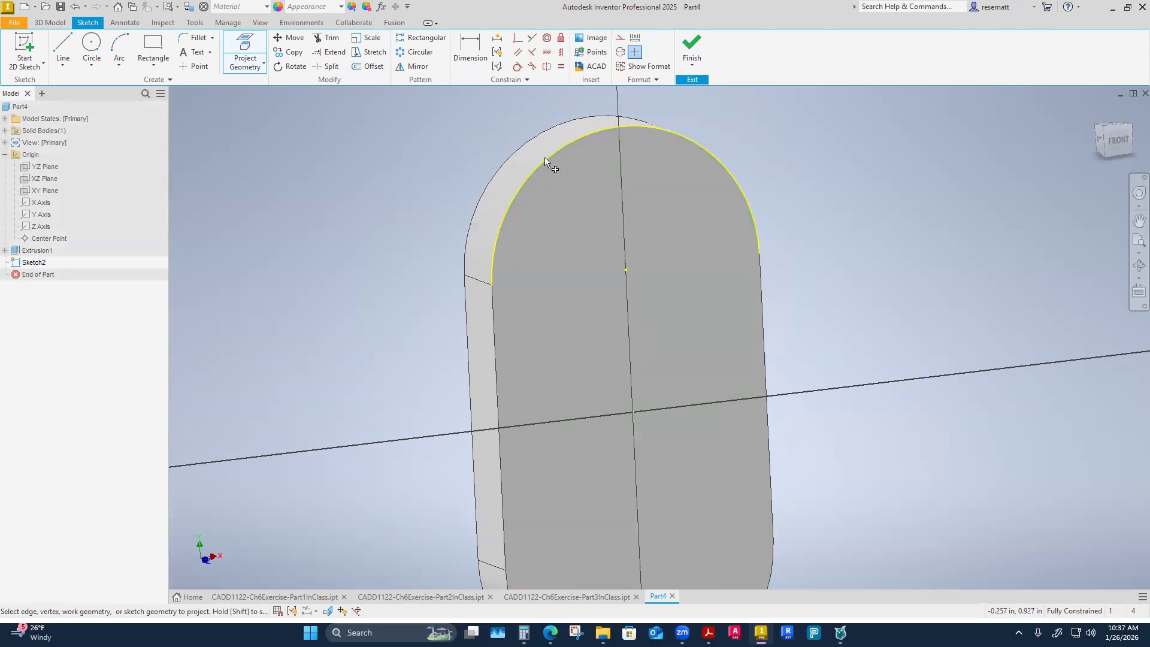
pyautogui.rightClick(226, 190)
pyautogui.click(254, 190)
# Change the projected upper arc to construction geometry.
pyautogui.keyDown('shift'); pyautogui.moveTo(554, 422); pyautogui.dragTo(554, 389, button='middle'); pyautogui.keyUp('shift')
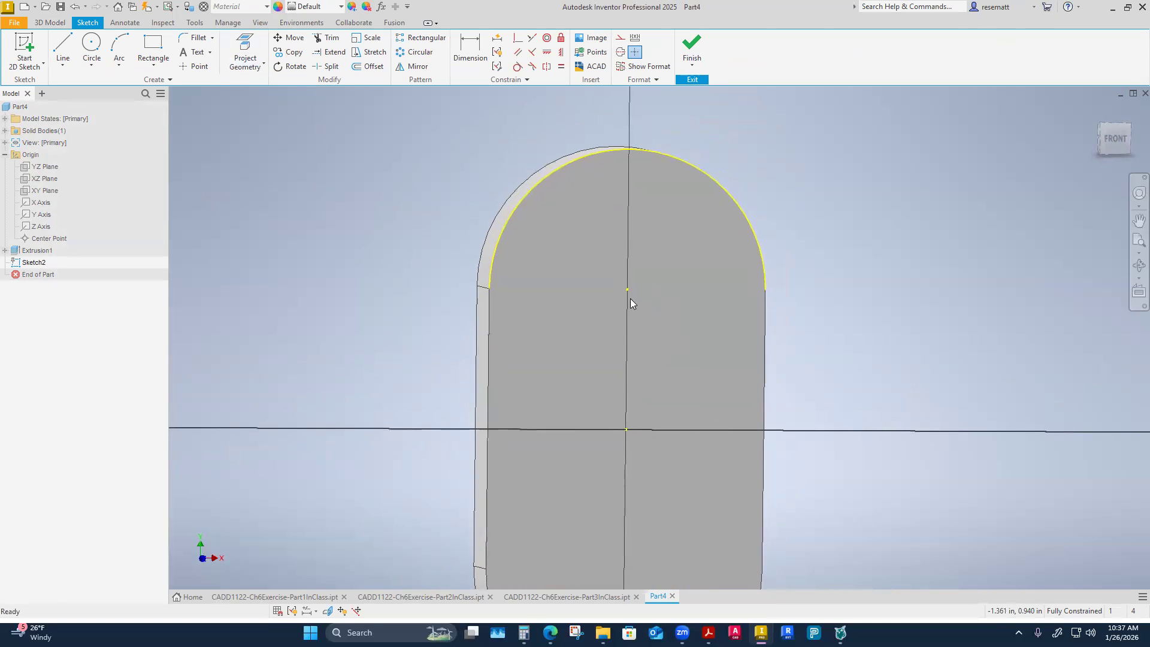
pyautogui.keyDown('shift'); pyautogui.moveTo(627, 410); pyautogui.dragTo(617, 390, button='middle'); pyautogui.keyUp('shift')
pyautogui.keyDown('shift'); pyautogui.moveTo(661, 353); pyautogui.dragTo(554, 338, button='middle'); pyautogui.keyUp('shift')
pyautogui.moveTo(539, 381)
pyautogui.keyDown('shift'); pyautogui.mouseDown(button='middle')
pyautogui.moveTo(448, 442)
pyautogui.moveTo(411, 428)
pyautogui.moveTo(612, 296)
pyautogui.mouseUp(button='middle'); pyautogui.keyUp('shift')
pyautogui.click(411, 428)
pyautogui.moveTo(655, 185); pyautogui.dragTo(531, 137)
pyautogui.click(621, 37)
pyautogui.press('F5')
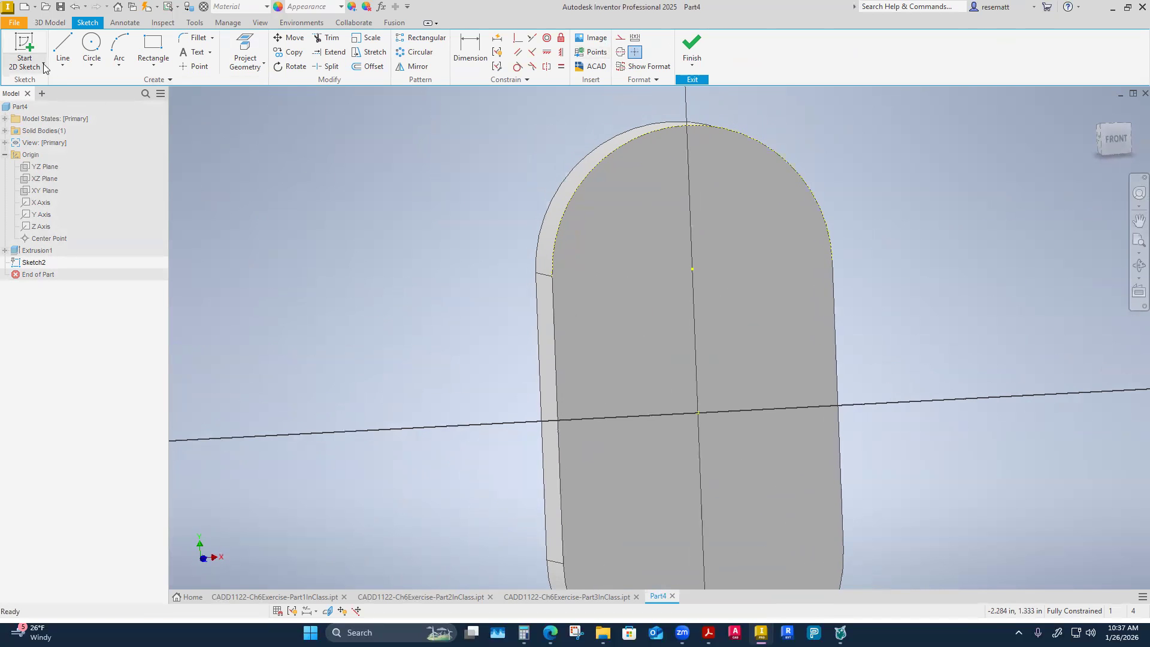
# Draw a .5 in diameter circle centered on the projected upper arc's center point.
pyautogui.click(91, 48)
pyautogui.click(690, 275)
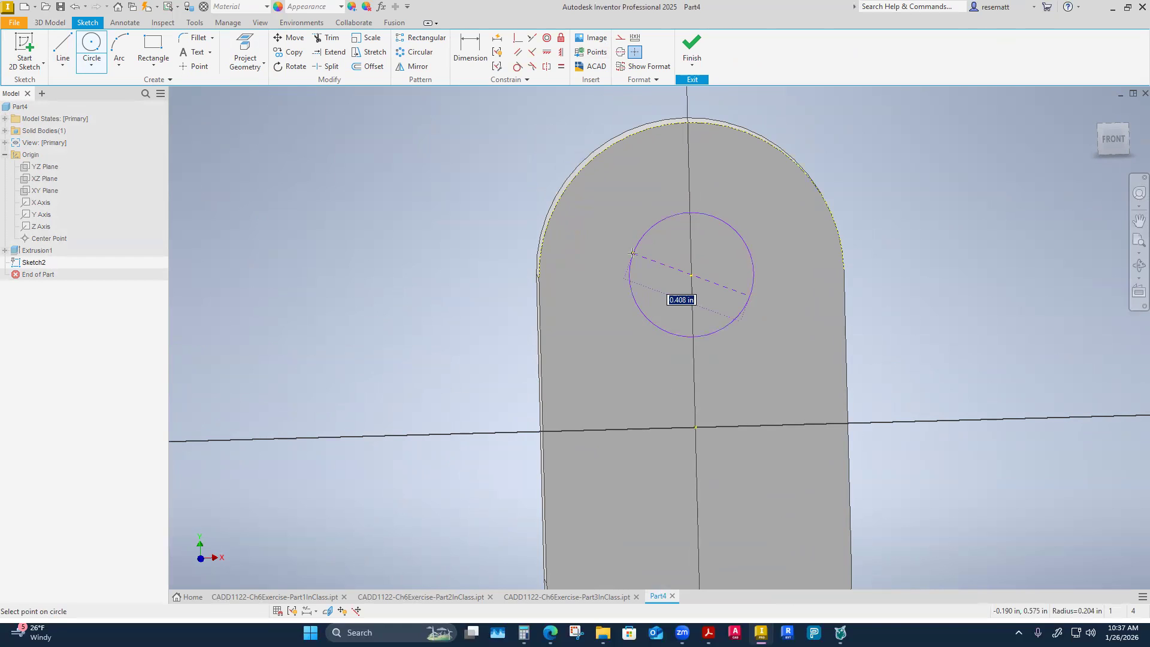
pyautogui.write('.5')
pyautogui.press('Return')
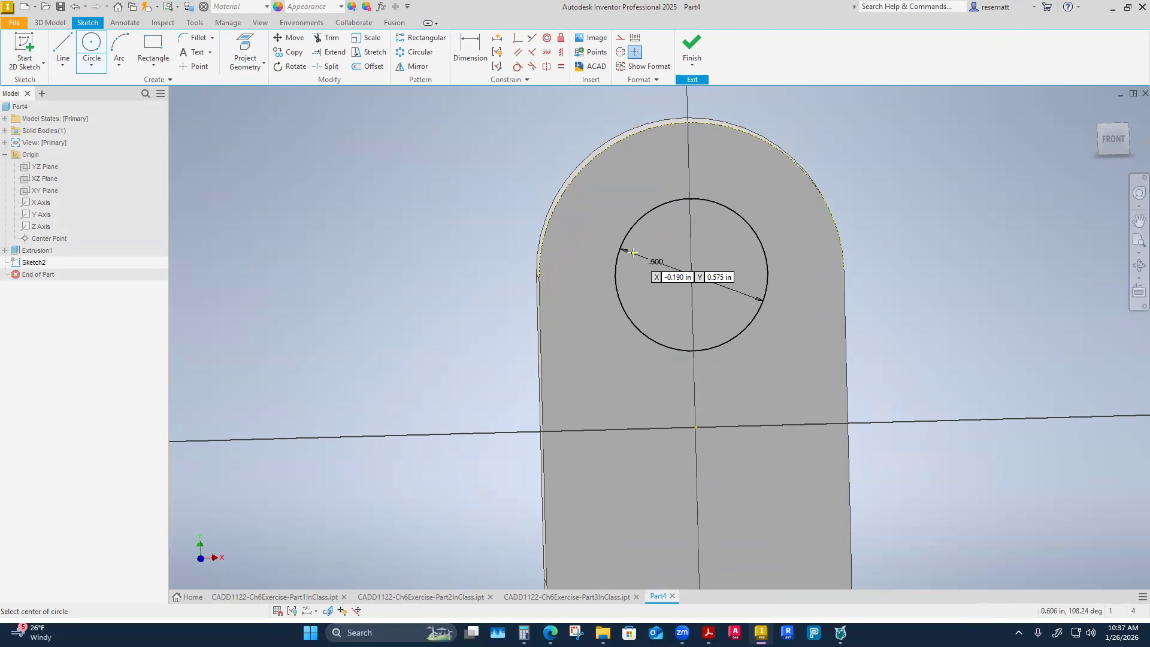
pyautogui.moveTo(633, 253)
pyautogui.keyDown('shift'); pyautogui.mouseDown(button='middle')
pyautogui.moveTo(452, 257)
pyautogui.moveTo(545, 401)
pyautogui.moveTo(454, 386)
pyautogui.mouseUp(button='middle'); pyautogui.keyUp('shift')
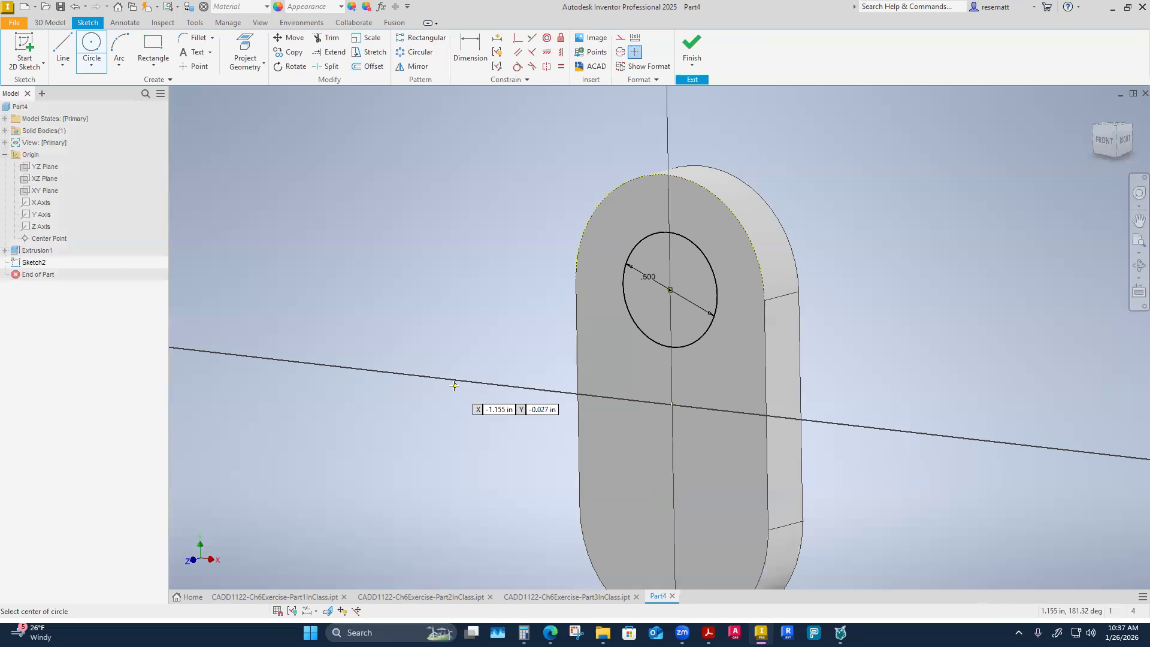
# Finish the sketch and extrude the circle .25 in outward from the front face as a boss.
pyautogui.click(692, 47)
pyautogui.click(63, 47)
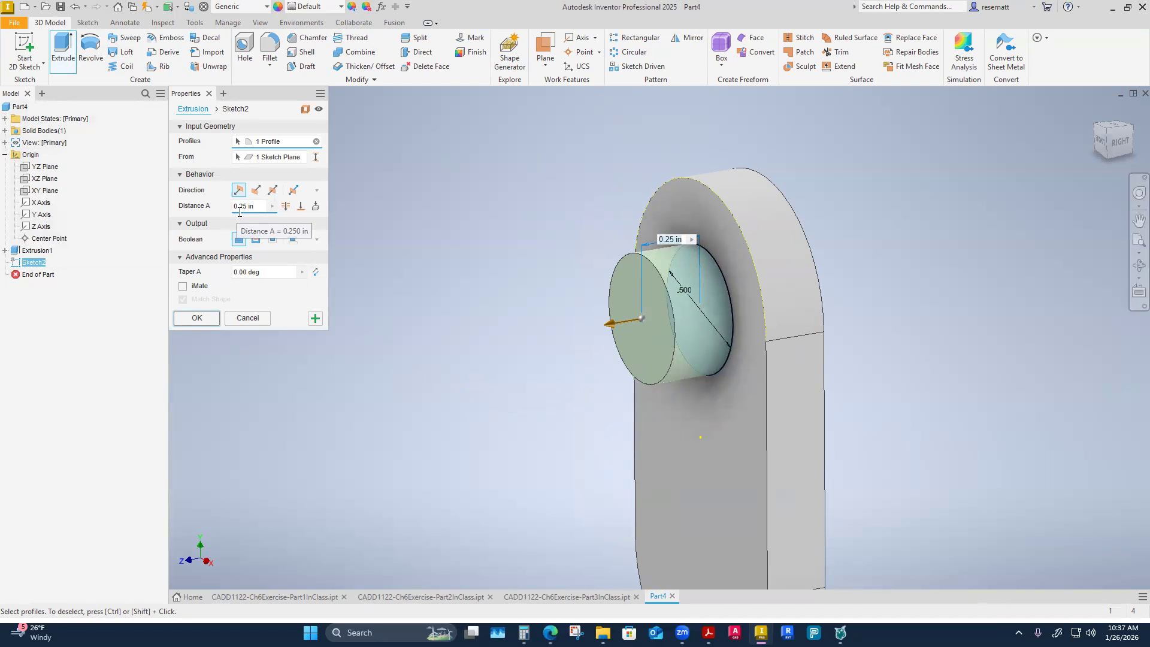
pyautogui.click(196, 318)
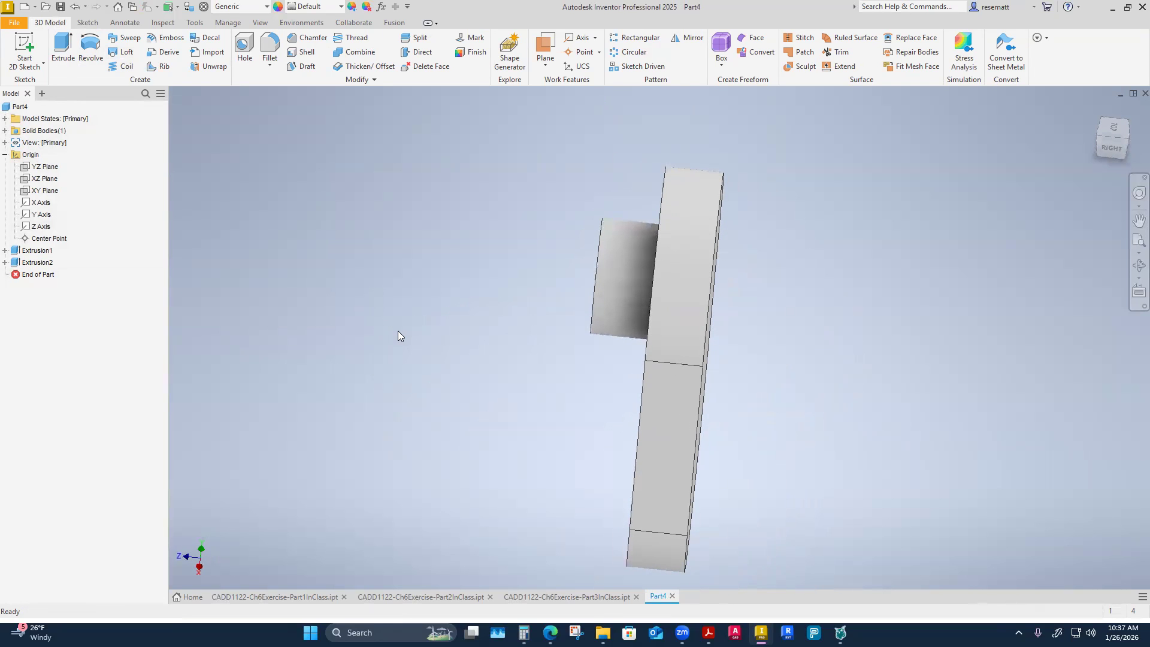
# Start a sketch on the slot body's back face and project the lower rounded edge into it.
pyautogui.keyDown('shift'); pyautogui.moveTo(398, 331); pyautogui.dragTo(439, 482, button='middle'); pyautogui.keyUp('shift')
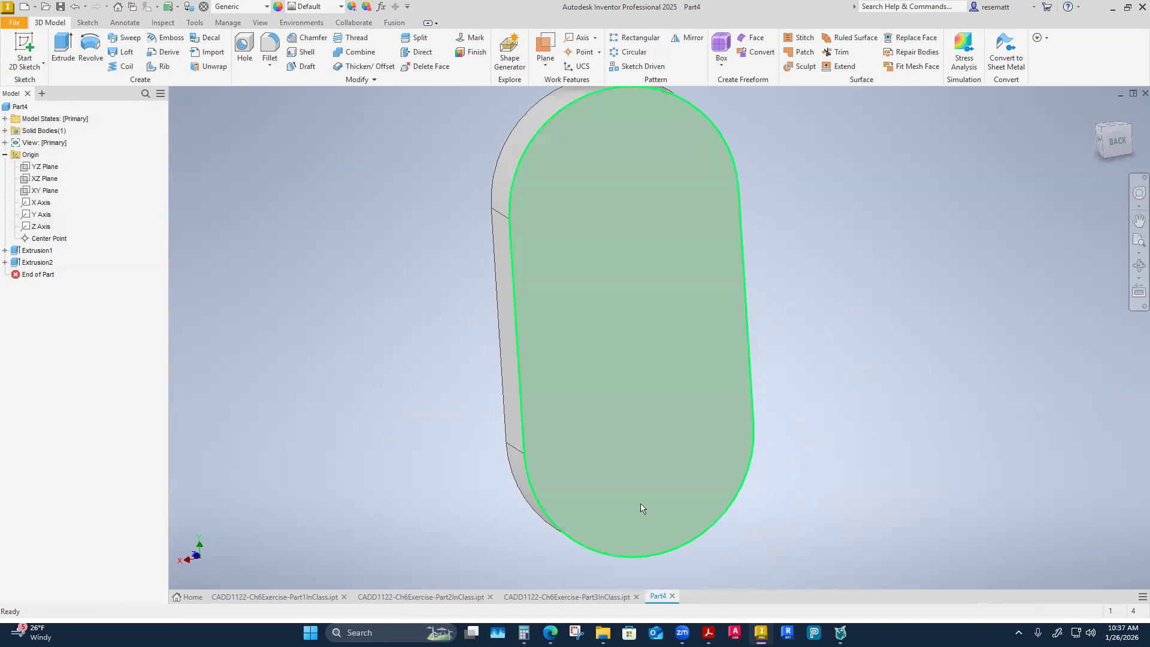
pyautogui.rightClick(638, 506)
pyautogui.click(635, 538)
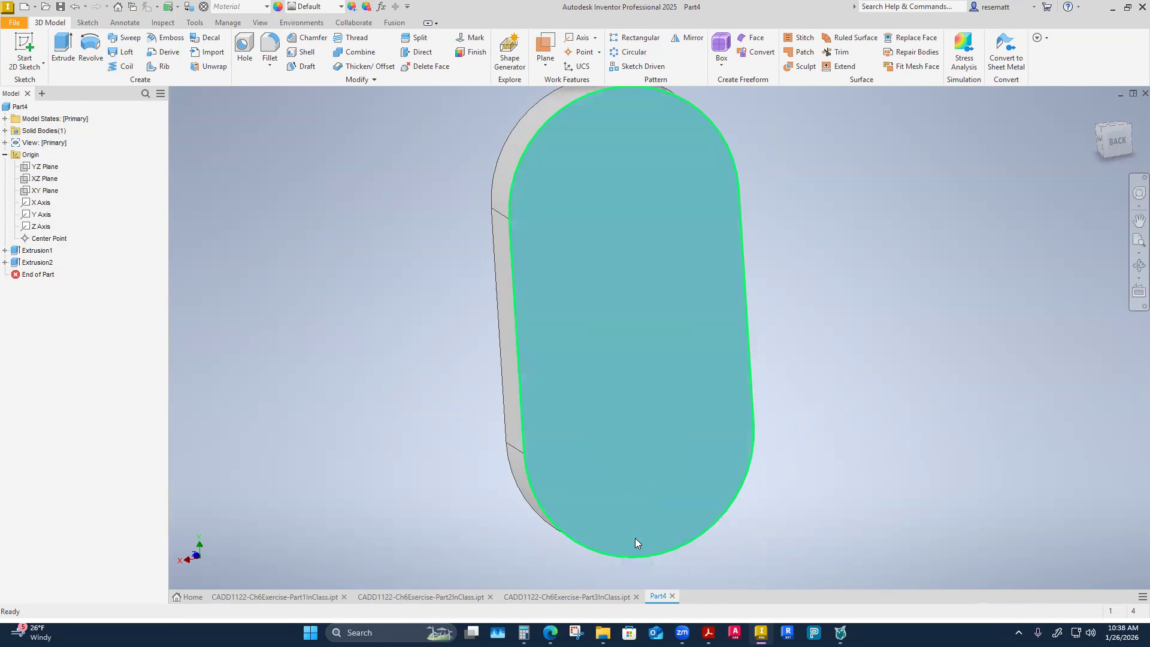
pyautogui.click(263, 63)
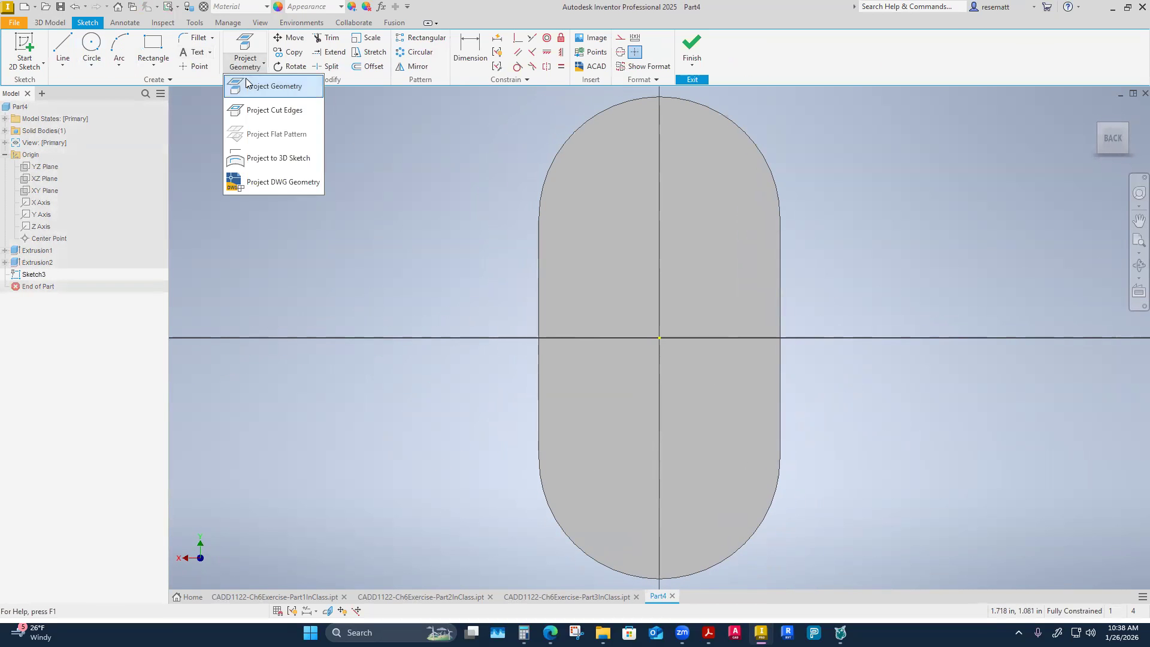
pyautogui.click(282, 88)
pyautogui.keyDown('shift'); pyautogui.moveTo(604, 366); pyautogui.dragTo(627, 432, button='middle'); pyautogui.keyUp('shift')
pyautogui.click(628, 437)
pyautogui.rightClick(393, 488)
pyautogui.click(432, 488)
# Change the projected lower arc to construction geometry.
pyautogui.keyDown('shift'); pyautogui.moveTo(432, 489); pyautogui.dragTo(671, 531, button='middle'); pyautogui.keyUp('shift')
pyautogui.click(633, 454)
pyautogui.click(621, 38)
pyautogui.click(831, 335)
# Draw a .25 in diameter circle centered on the projected lower arc's center point.
pyautogui.click(92, 48)
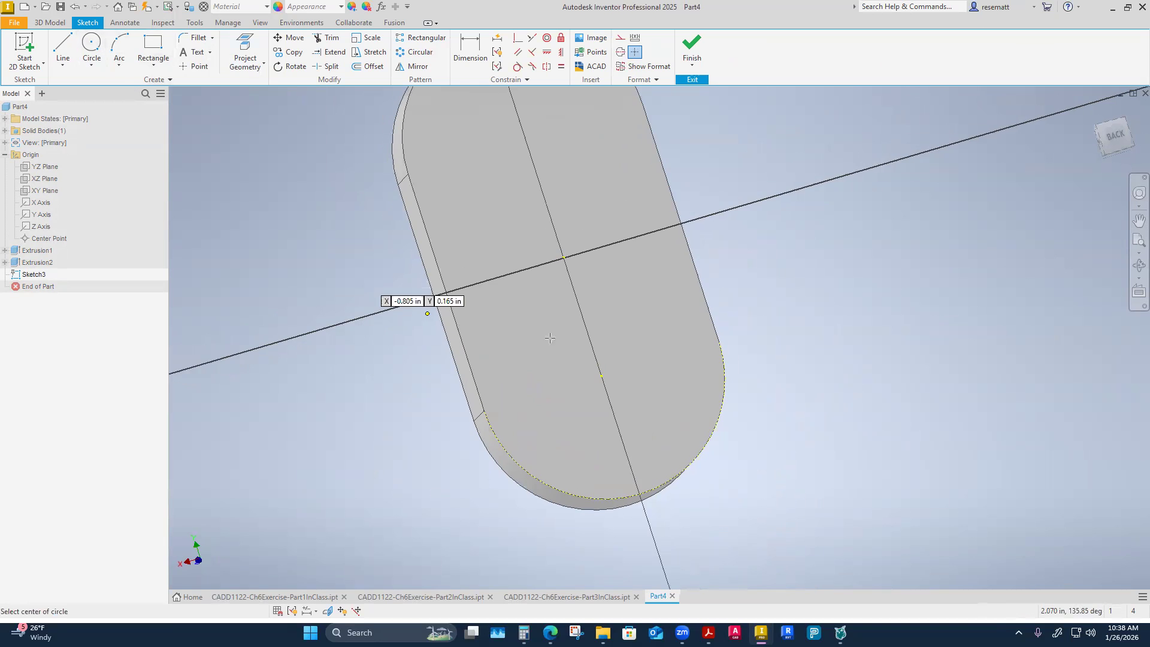
pyautogui.click(591, 368)
pyautogui.write('.25')
pyautogui.press('Return')
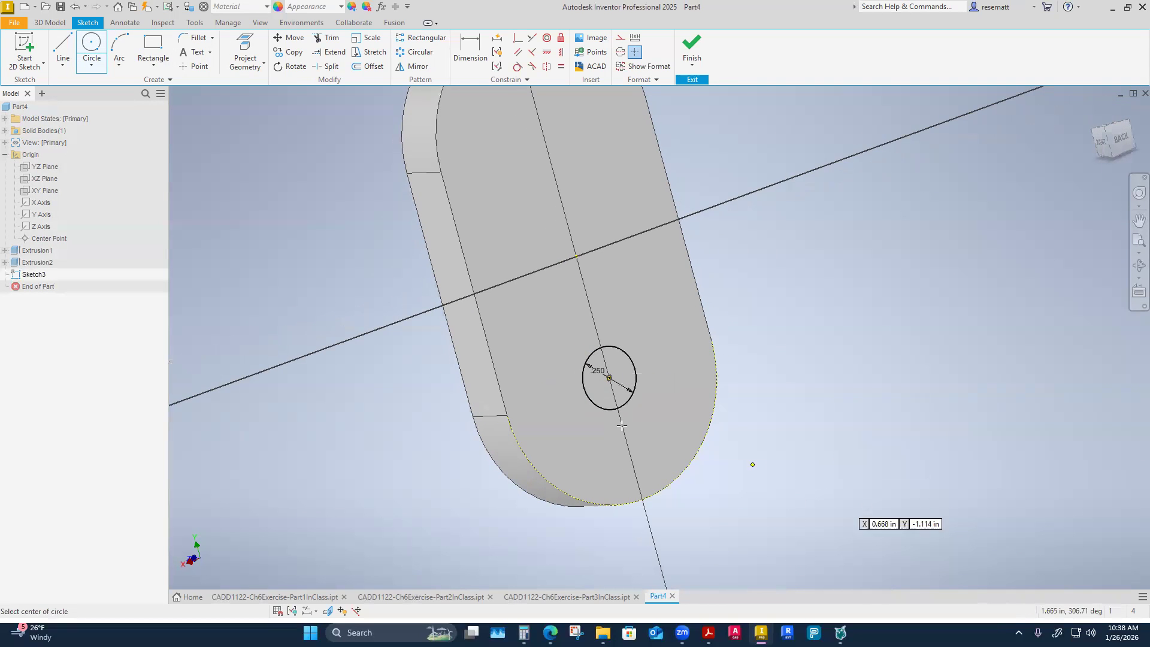
pyautogui.press('Escape')
# Set the lower circle's diameter to .5 in.
pyautogui.doubleClick(597, 372)
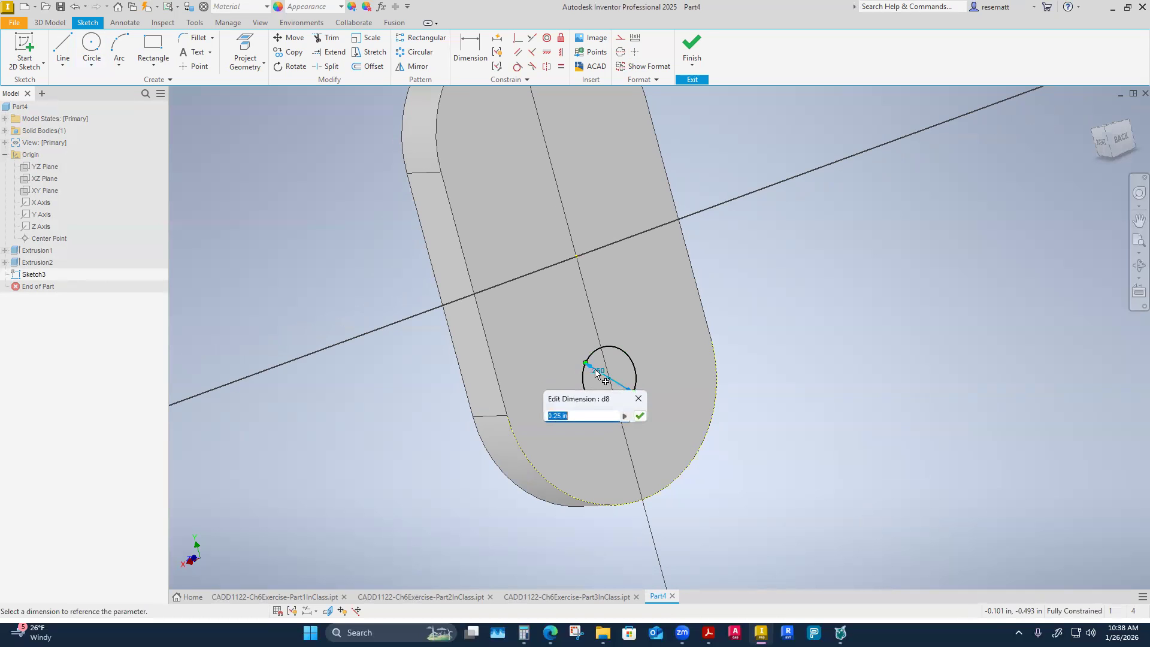
pyautogui.write('.5')
pyautogui.press('Return')
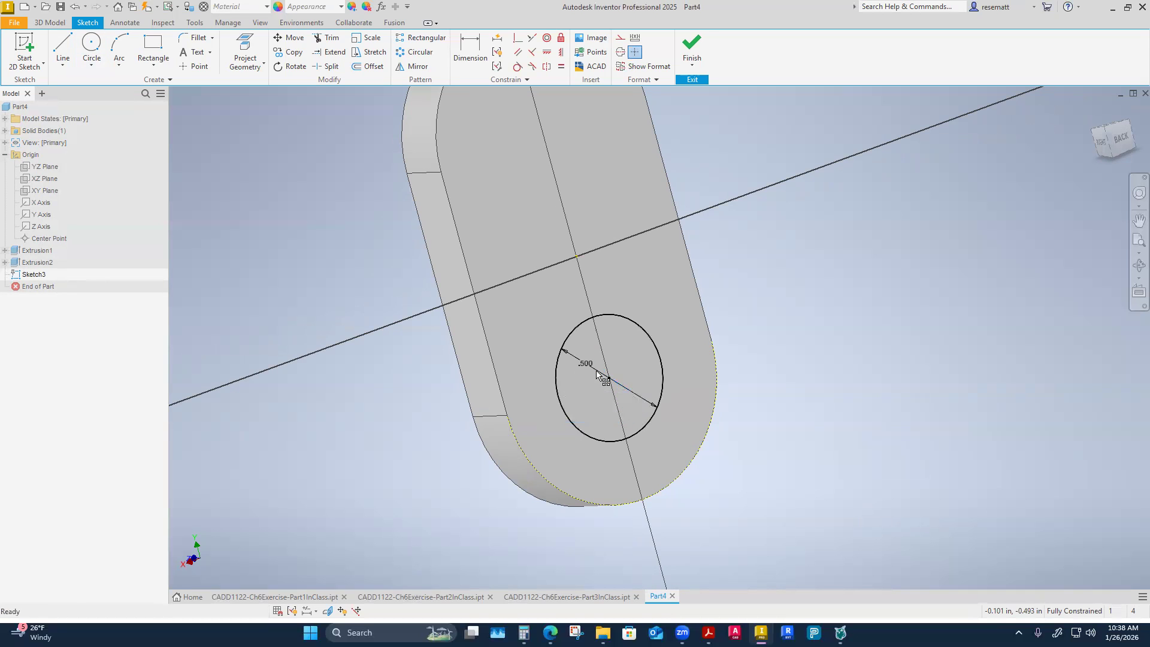
# Finish the sketch and extrude the lower circle .25 in outward from the back face as a boss.
pyautogui.click(692, 48)
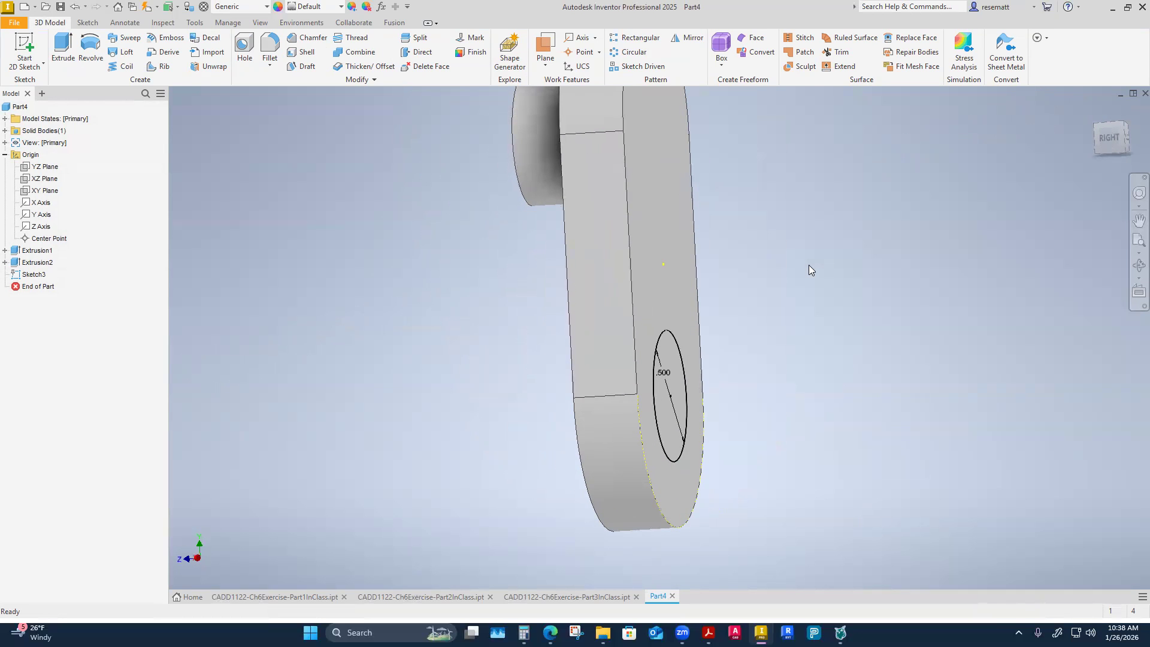
pyautogui.click(62, 53)
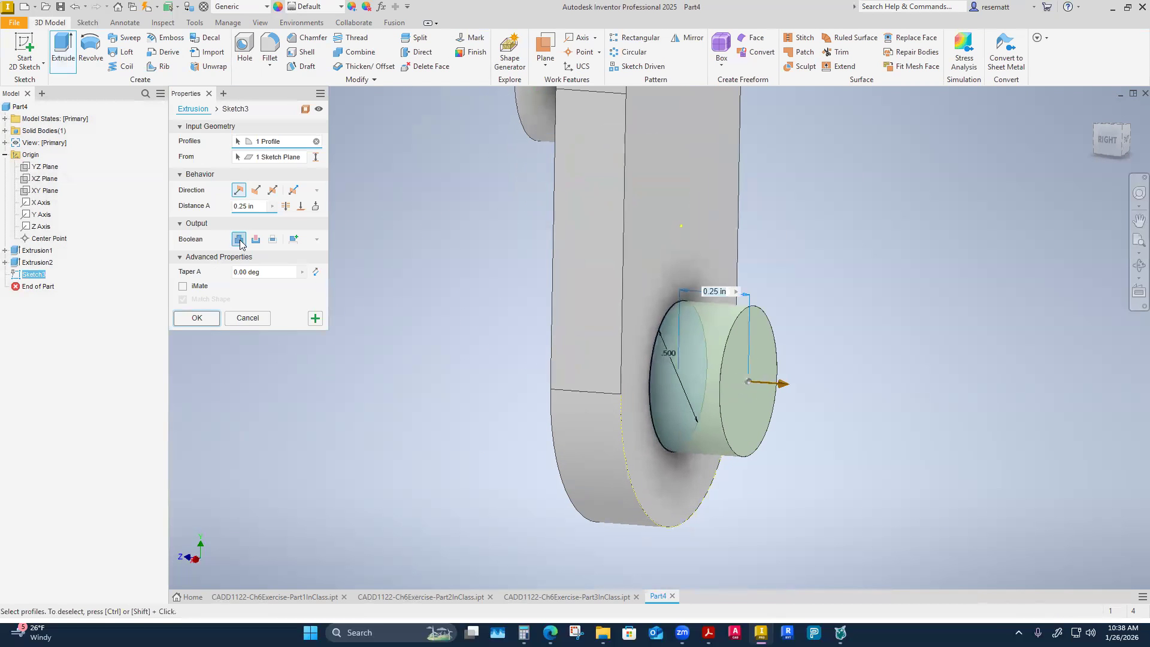
pyautogui.click(213, 318)
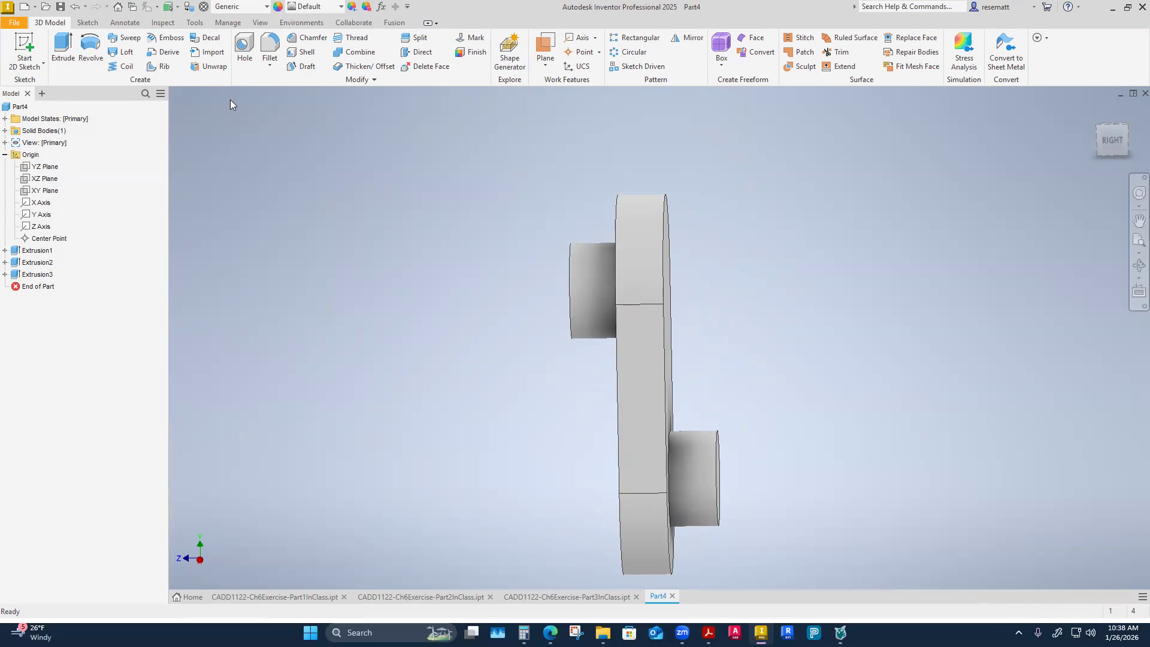
# Save the part in the 3-Week 3 folder as CADD1122-Ch6Exercise-Part4InClass.
pyautogui.click(60, 6)
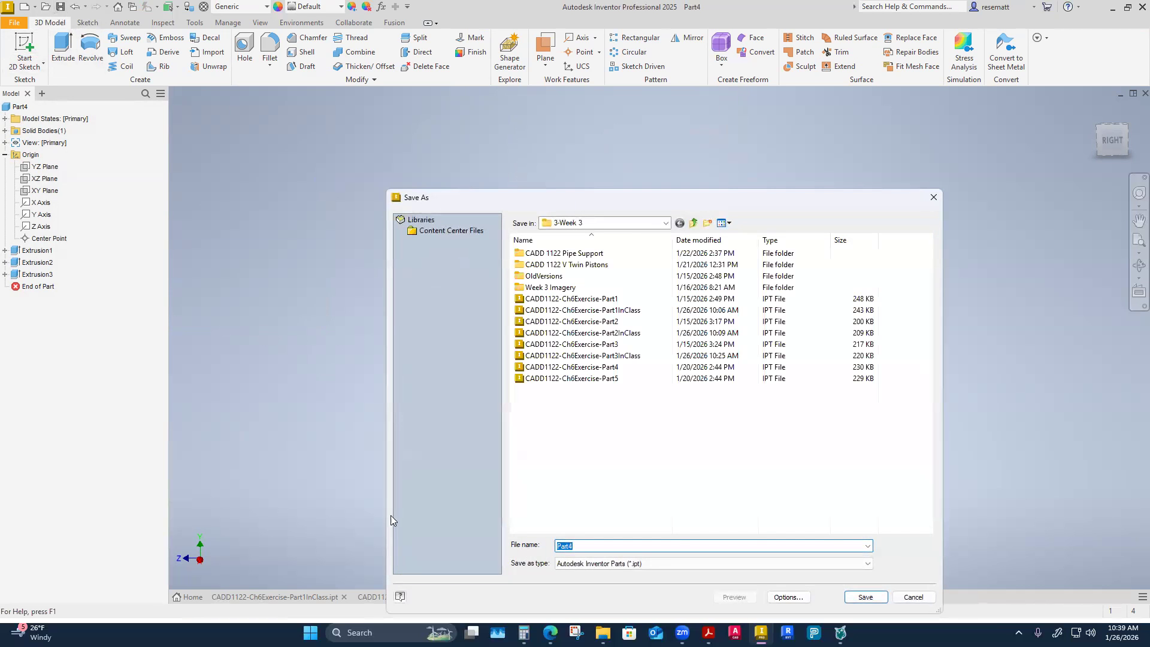
pyautogui.click(614, 368)
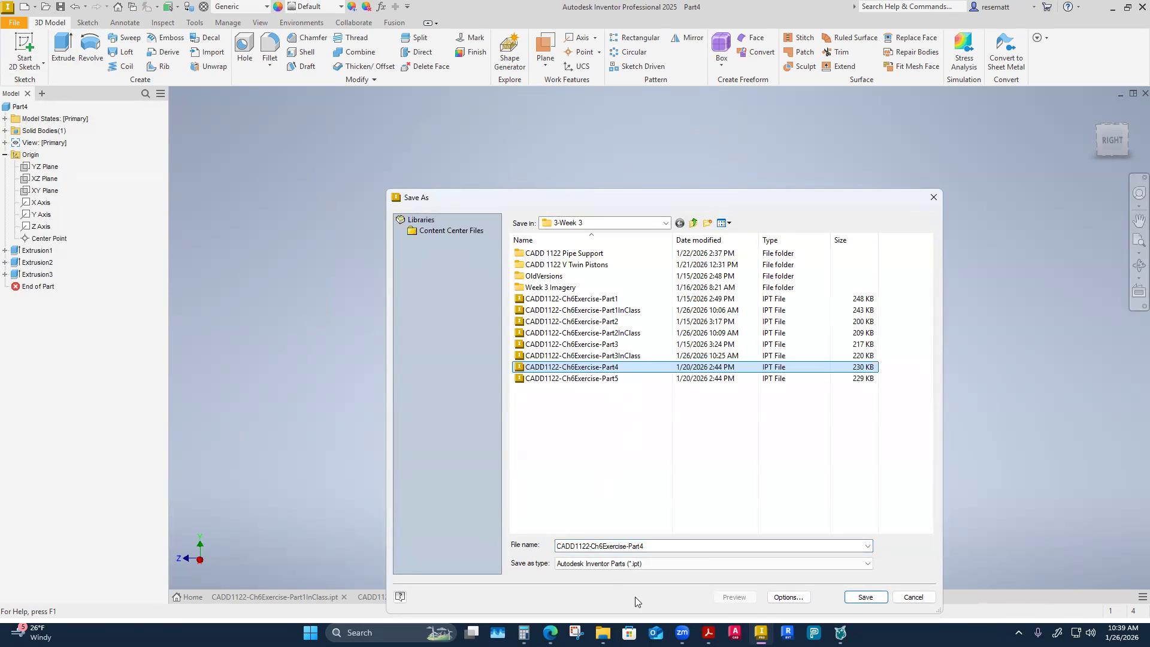
pyautogui.click(654, 545)
pyautogui.click(654, 546)
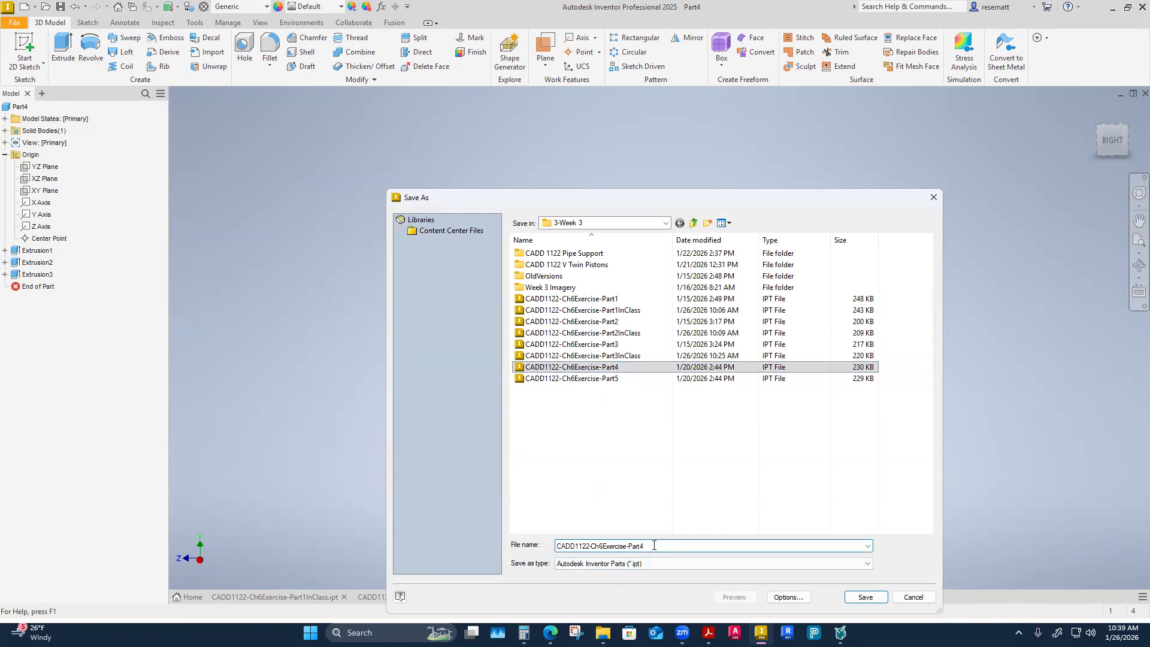
pyautogui.write('InClass')
pyautogui.click(866, 597)
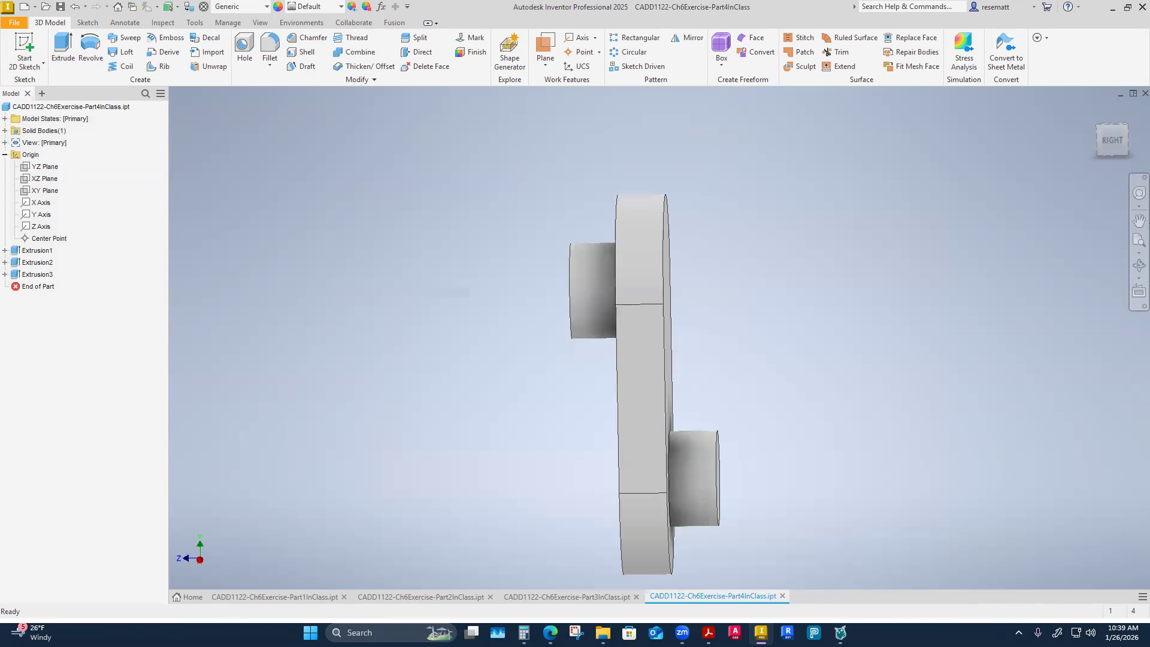
# Create a new, empty part file.
pyautogui.click(188, 596)
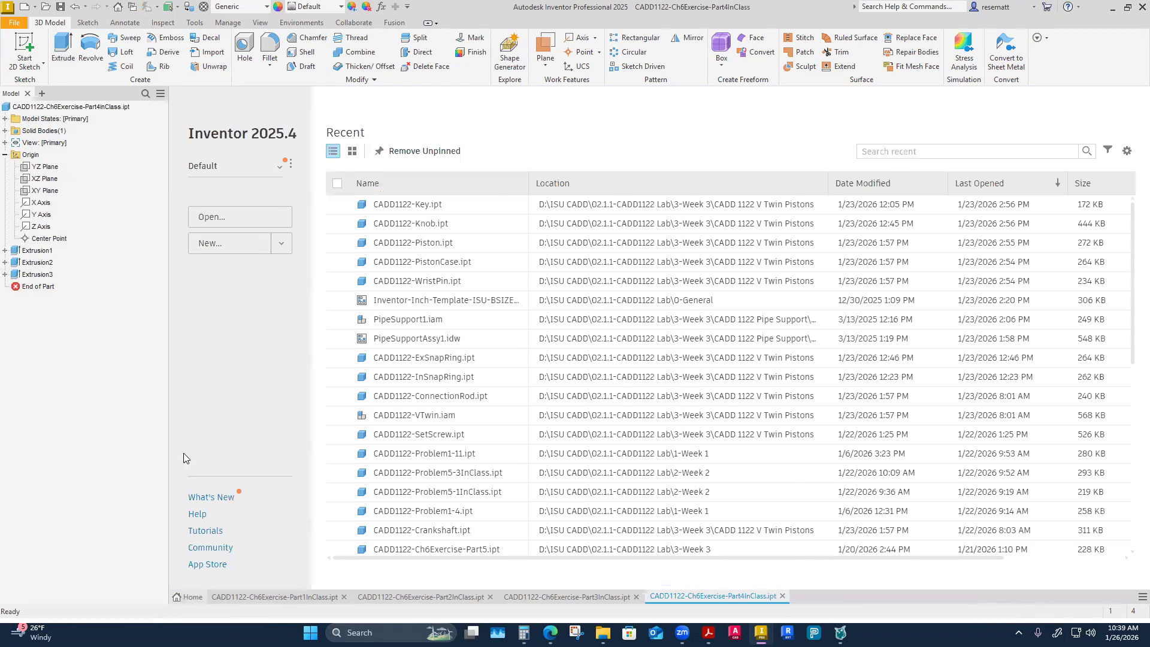
pyautogui.click(114, 246)
pyautogui.click(84, 382)
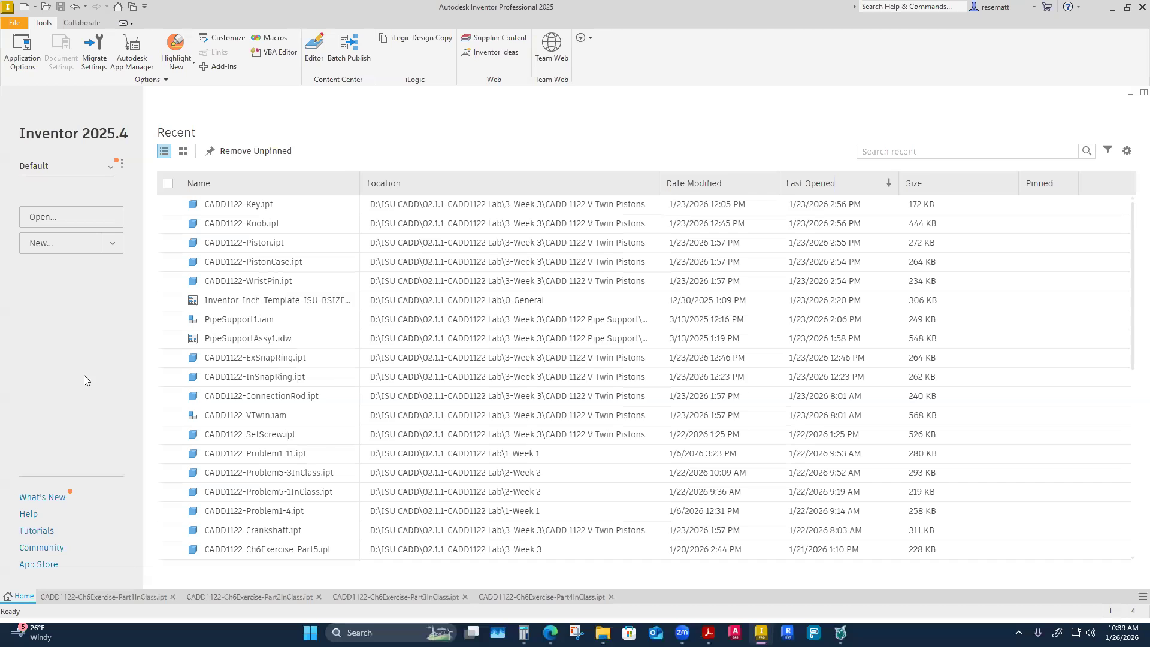
pyautogui.click(738, 460)
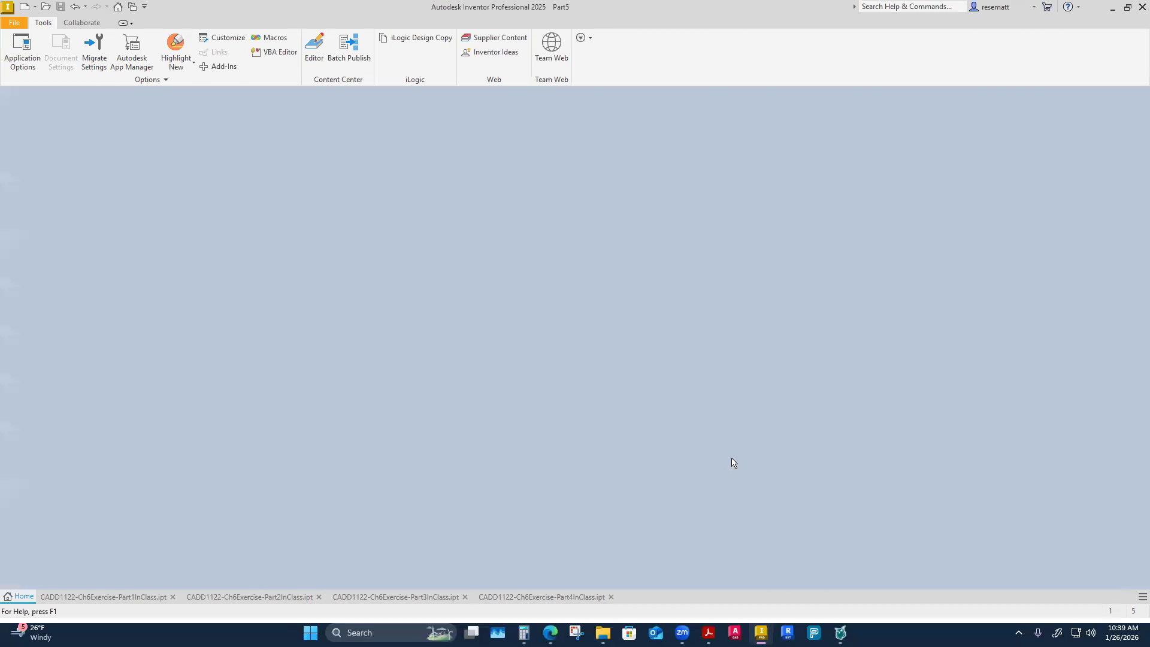
# Make the YZ, XZ and XY origin planes visible in the new part.
pyautogui.click(5, 142)
pyautogui.click(53, 156)
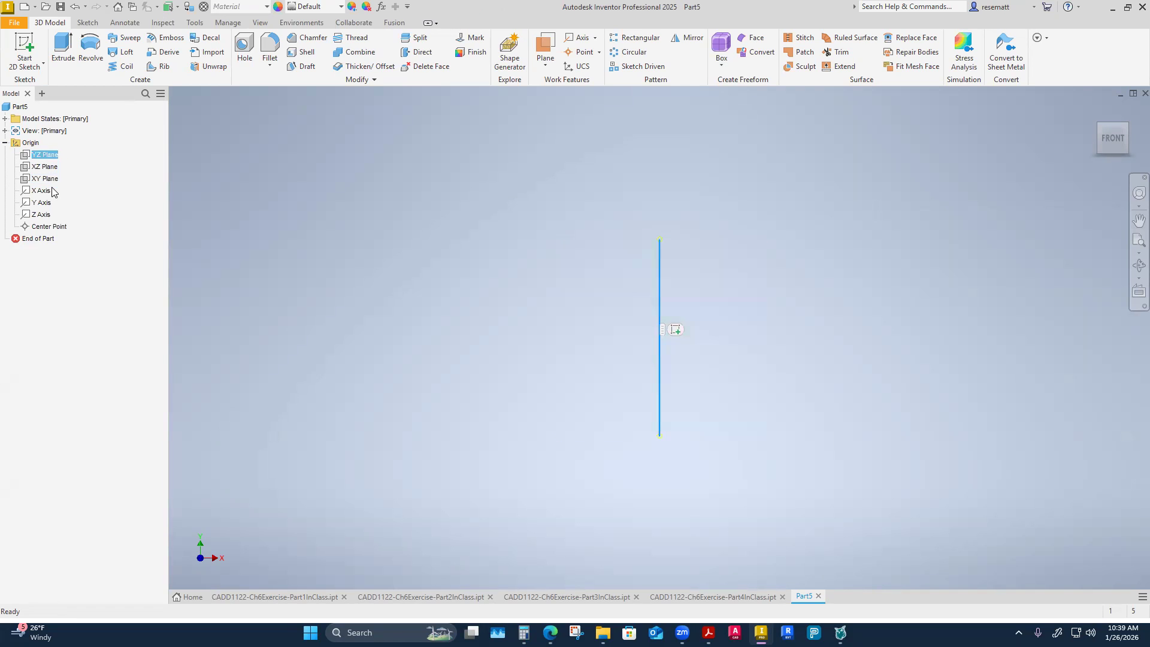
pyautogui.keyDown('ctrl'); pyautogui.click(45, 178); pyautogui.keyUp('ctrl')
pyautogui.rightClick(46, 179)
pyautogui.click(43, 168)
pyautogui.click(43, 167)
pyautogui.click(49, 156)
pyautogui.keyDown('shift'); pyautogui.click(44, 178); pyautogui.keyUp('shift')
pyautogui.rightClick(45, 179)
pyautogui.click(67, 250)
# Start a 2D sketch on the XY plane.
pyautogui.press('F6')
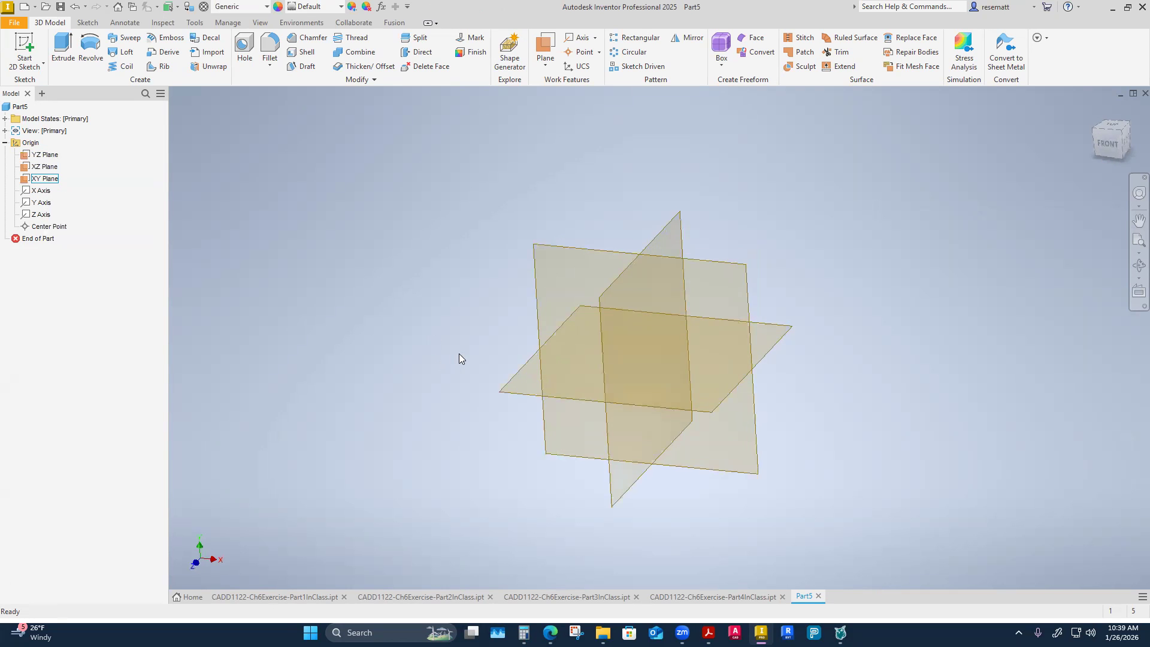
pyautogui.click(557, 236)
pyautogui.rightClick(557, 236)
pyautogui.click(564, 277)
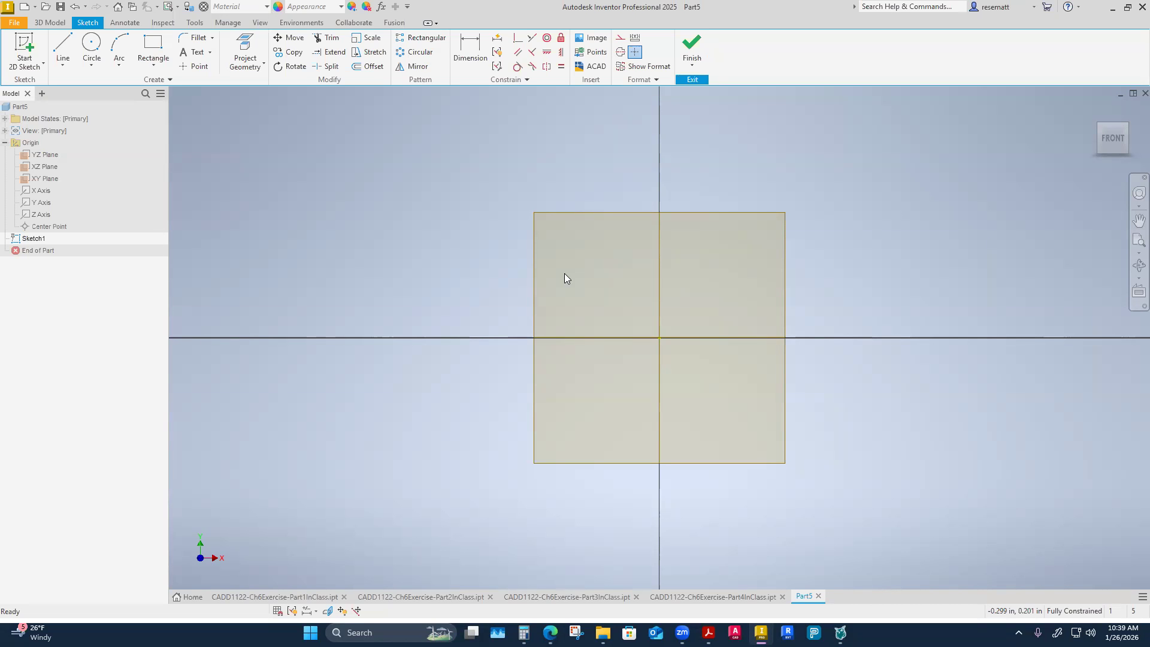
pyautogui.keyDown('shift'); pyautogui.moveTo(561, 250); pyautogui.dragTo(589, 319, button='middle'); pyautogui.keyUp('shift')
# Sketch a large circle above and left of the origin and a small circle inside its lower part.
pyautogui.click(91, 48)
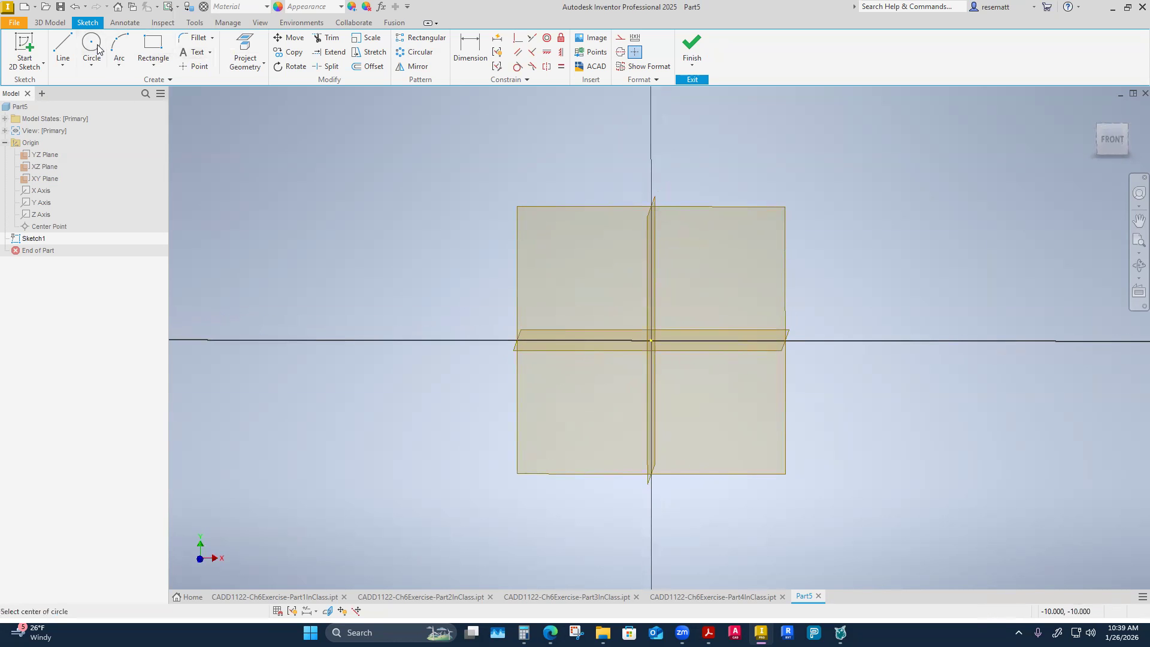
pyautogui.click(554, 234)
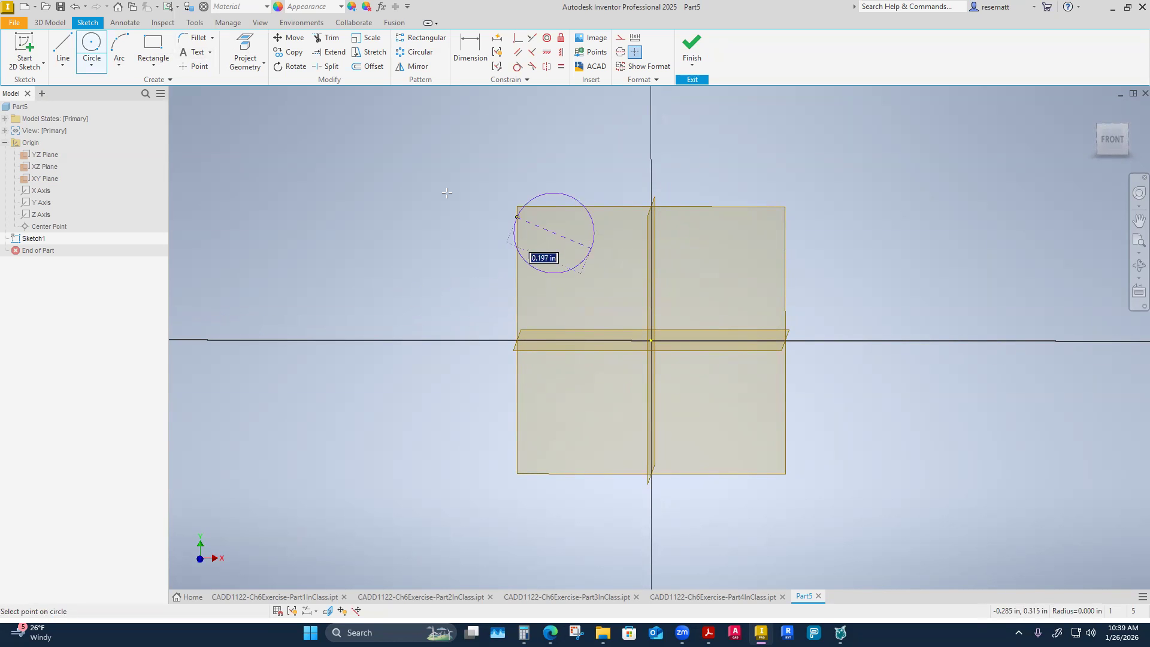
pyautogui.click(423, 193)
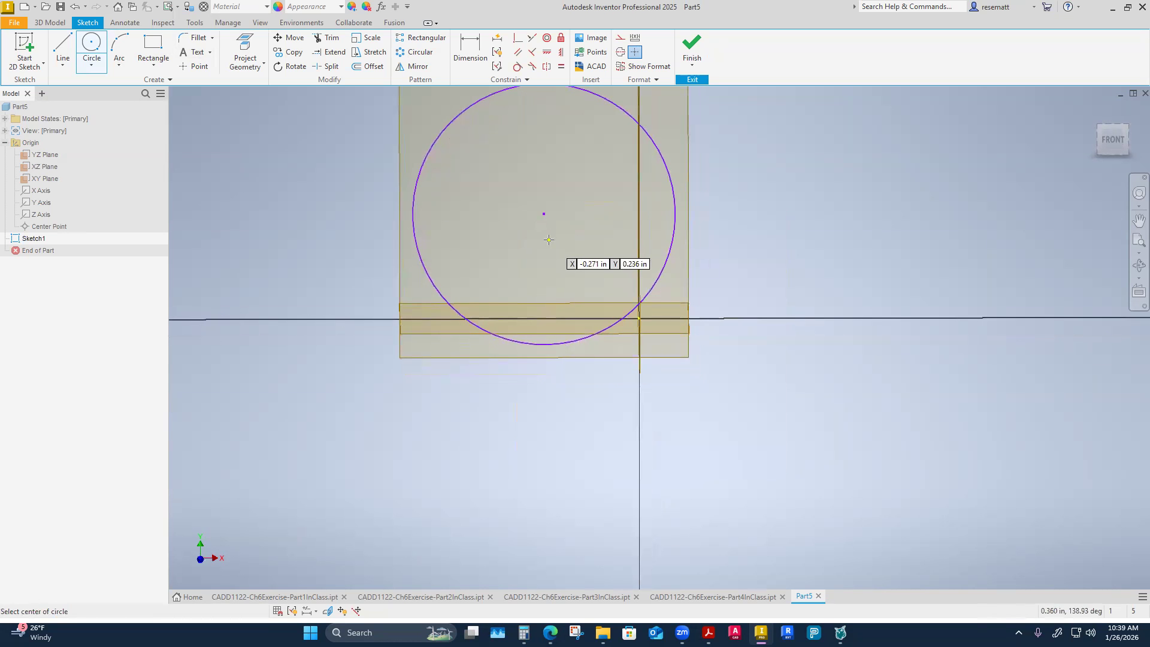
pyautogui.click(526, 285)
pyautogui.click(497, 265)
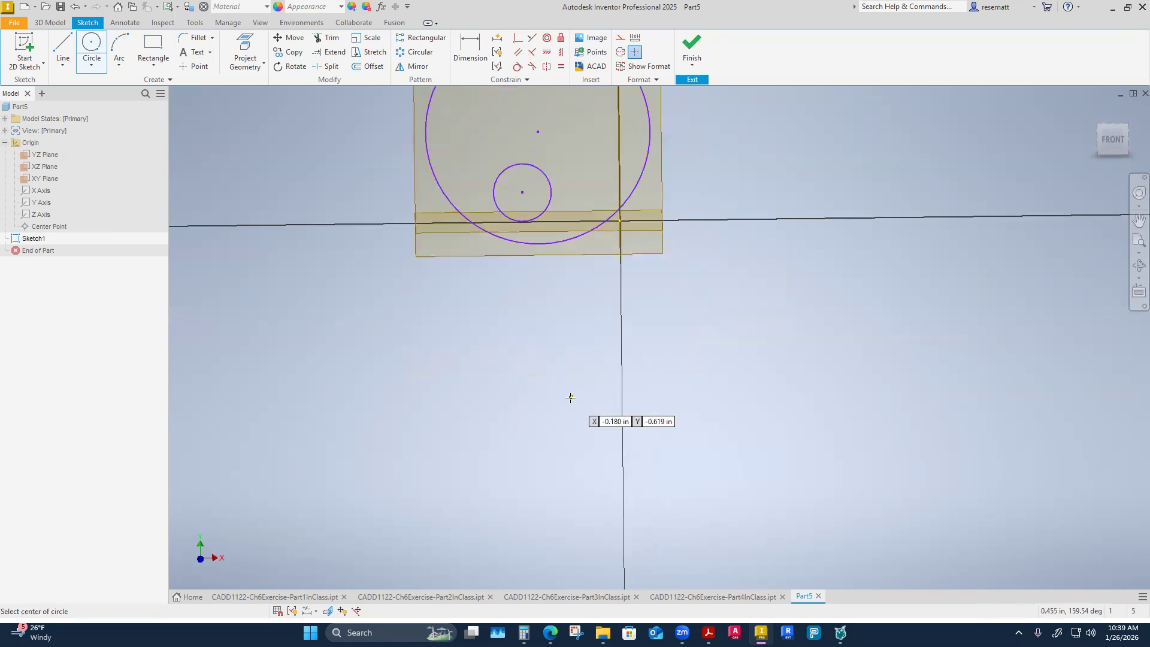
# Sketch a second large circle about 0.91 in in diameter below the origin, with a small off-centre circle inside it.
pyautogui.click(672, 413)
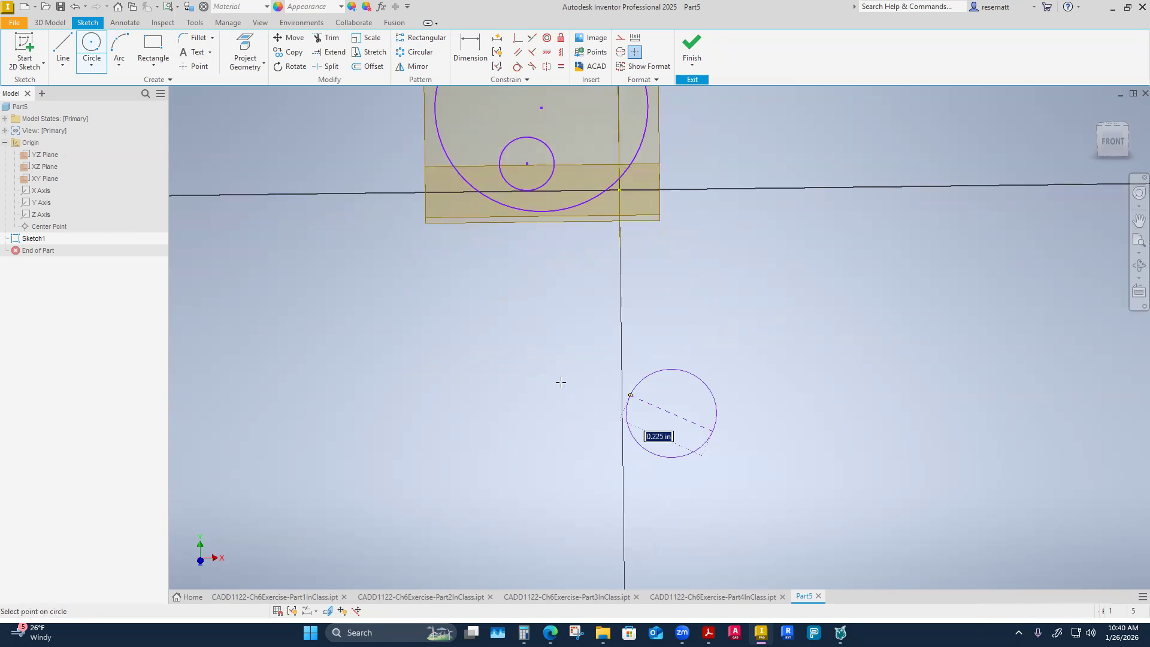
pyautogui.click(549, 385)
pyautogui.click(697, 448)
pyautogui.click(729, 456)
pyautogui.press('Escape')
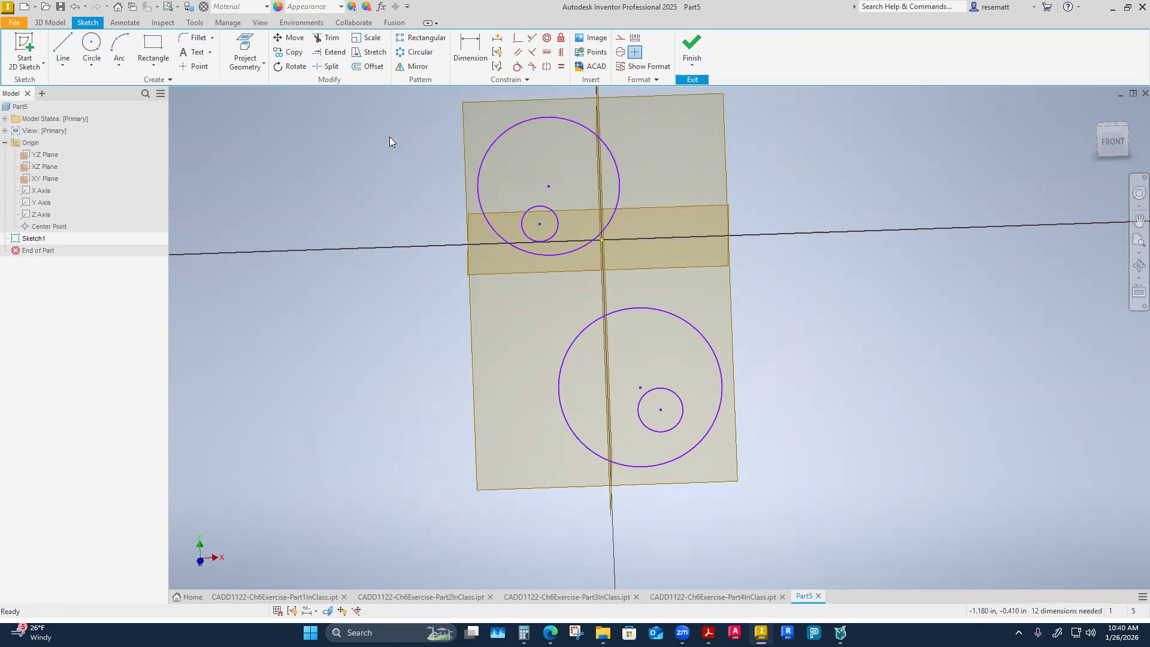
# Make the small and large circles of both the upper and the lower pair concentric.
pyautogui.click(547, 39)
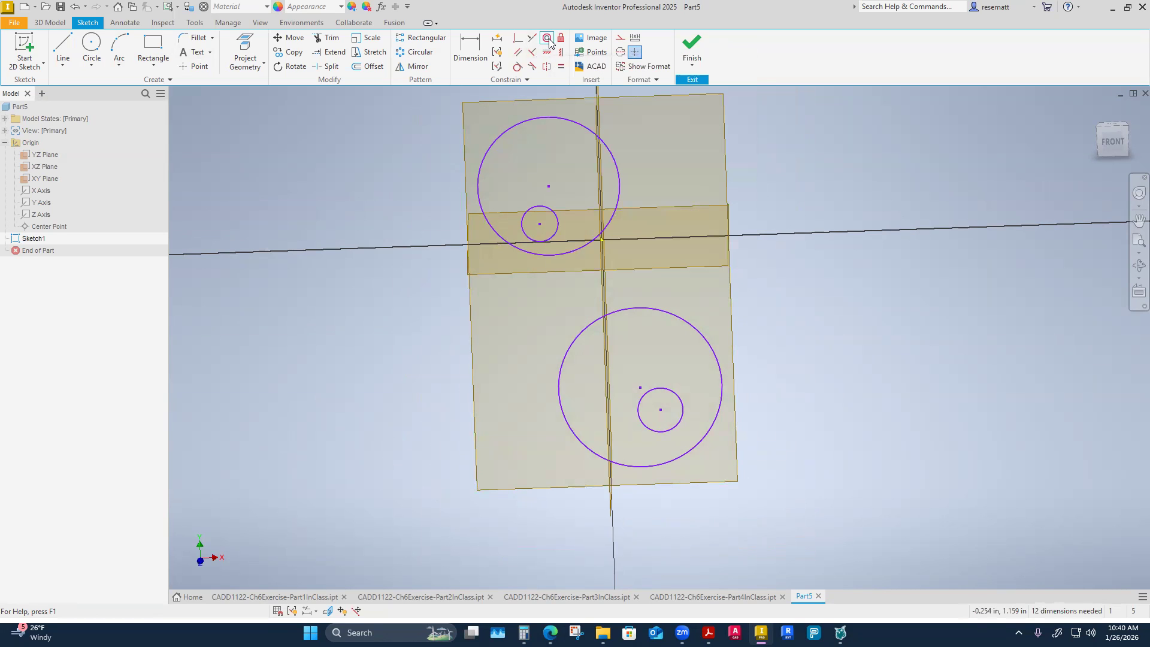
pyautogui.click(558, 222)
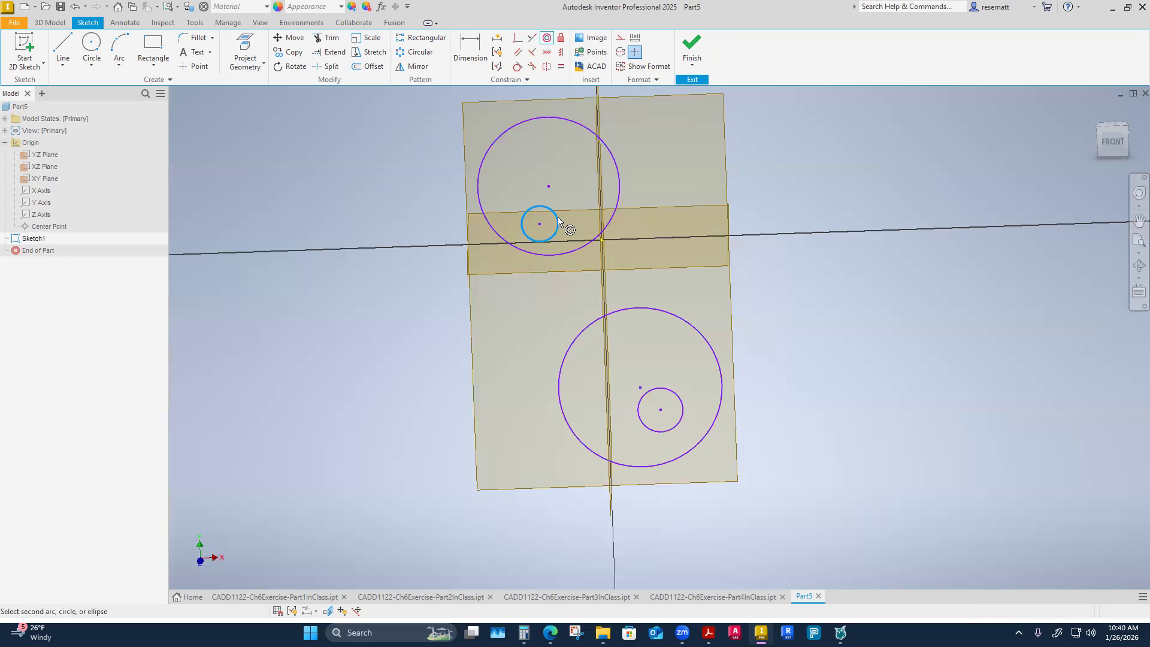
pyautogui.click(618, 183)
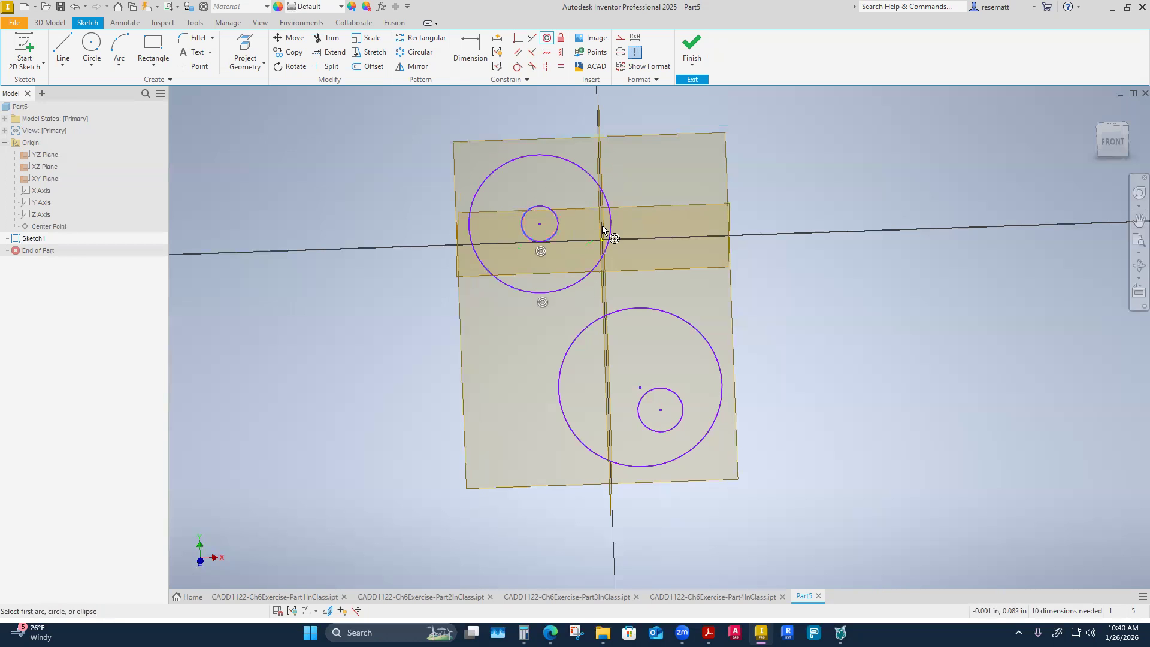
pyautogui.click(590, 331)
pyautogui.click(648, 397)
pyautogui.rightClick(413, 420)
pyautogui.click(462, 419)
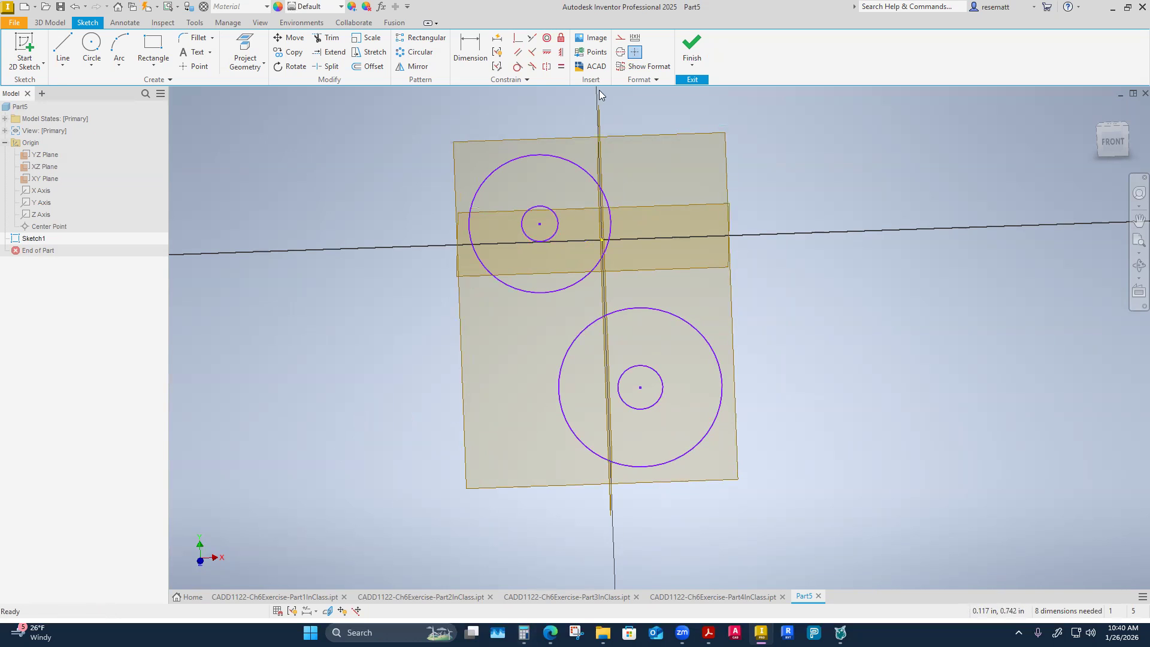
# Align the centres of the upper and lower circle pairs with a Vertical constraint.
pyautogui.click(561, 52)
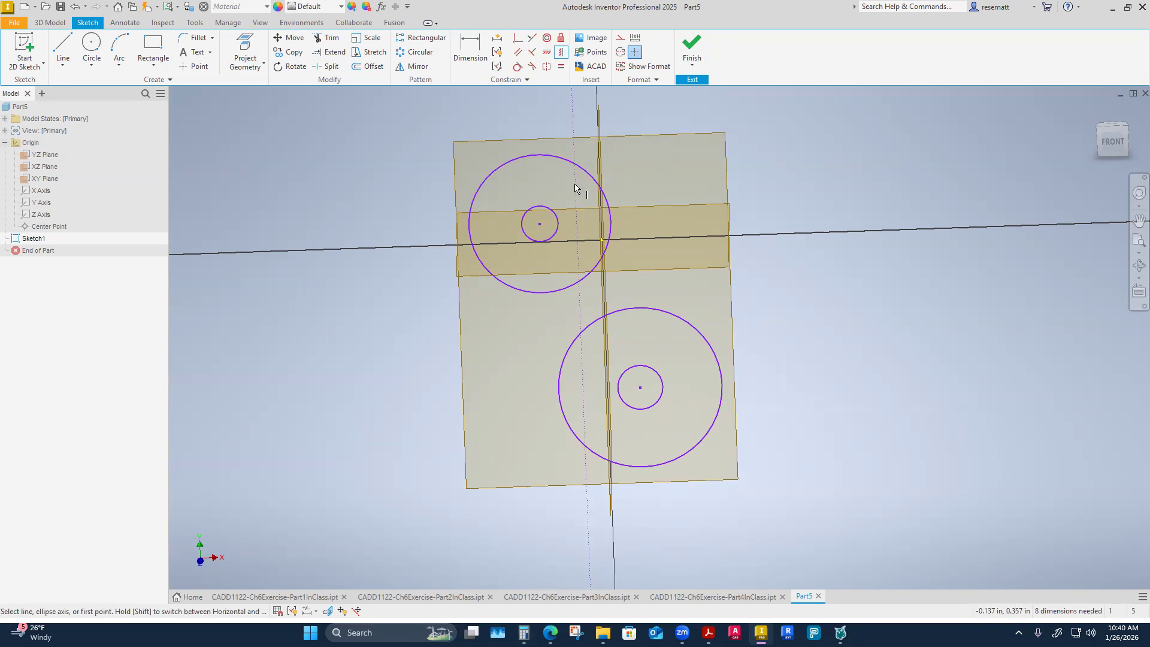
pyautogui.click(540, 224)
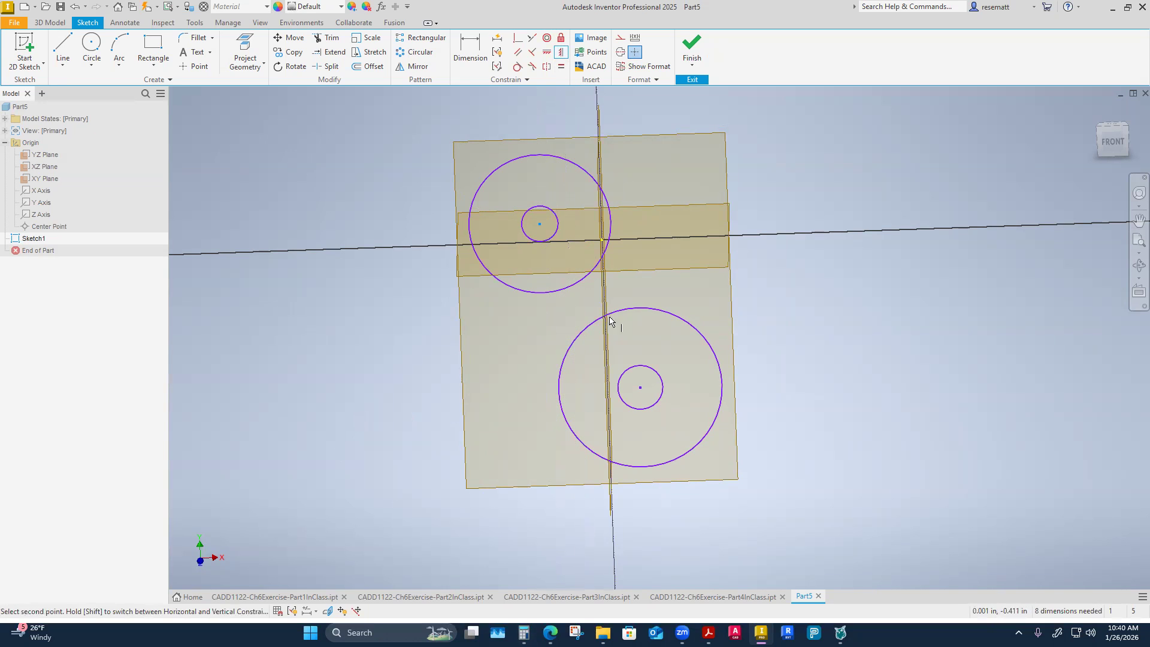
pyautogui.click(641, 387)
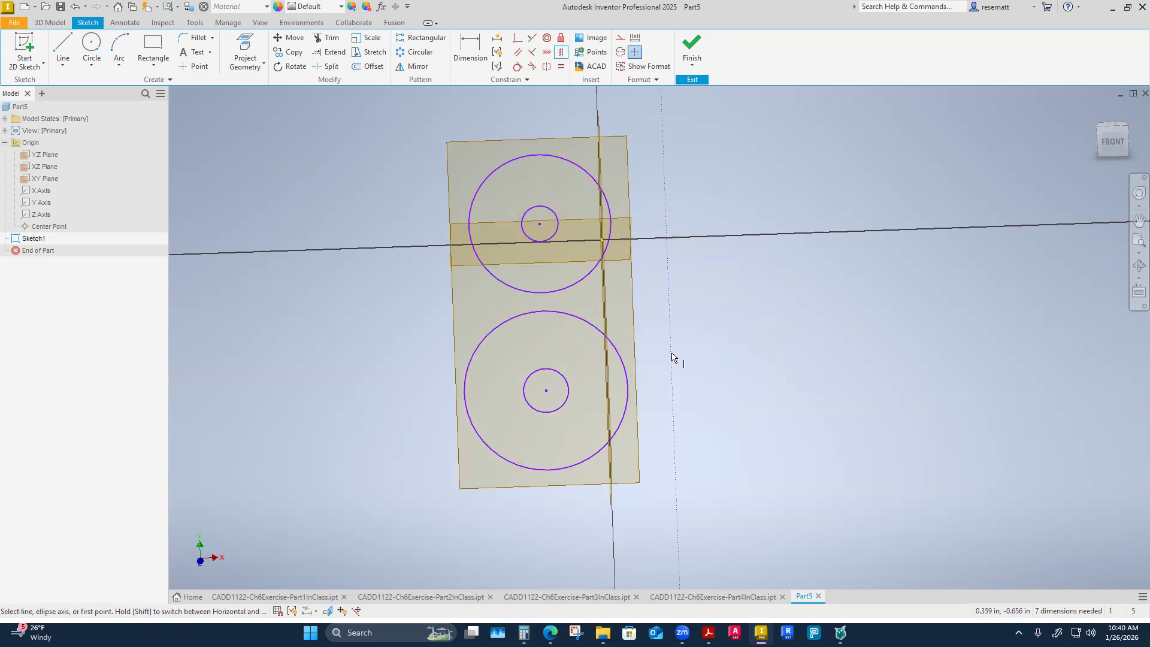
pyautogui.press('Escape')
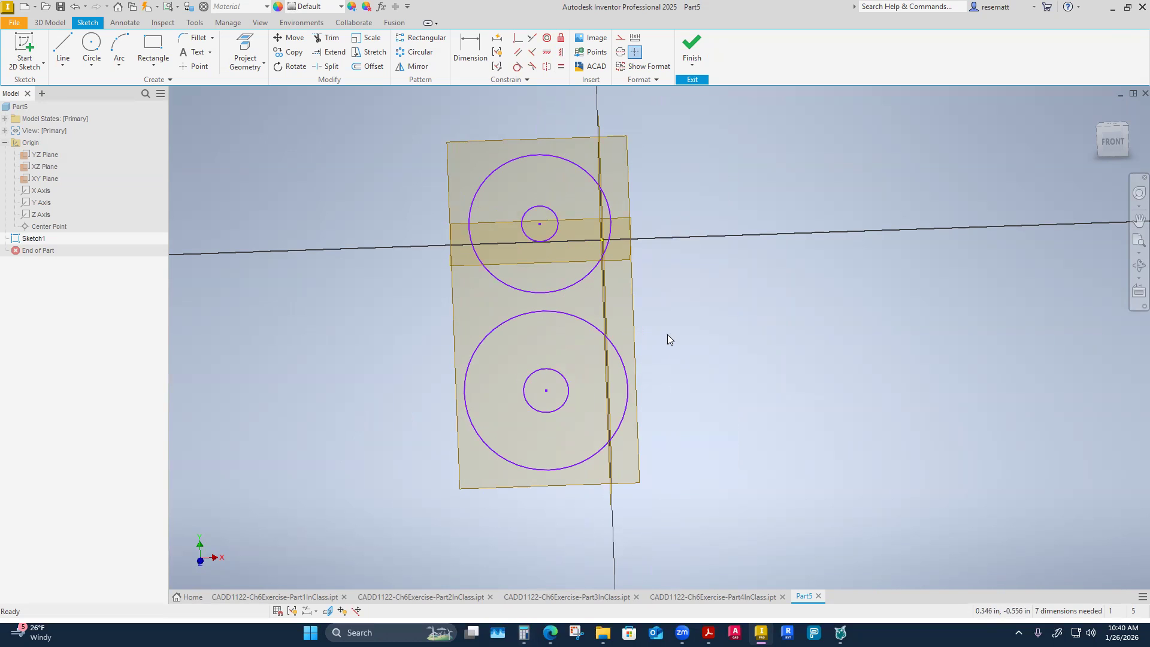
# Apply Equal constraints between the two outer circles and between the two inner circles.
pyautogui.click(561, 68)
pyautogui.click(496, 168)
pyautogui.click(472, 358)
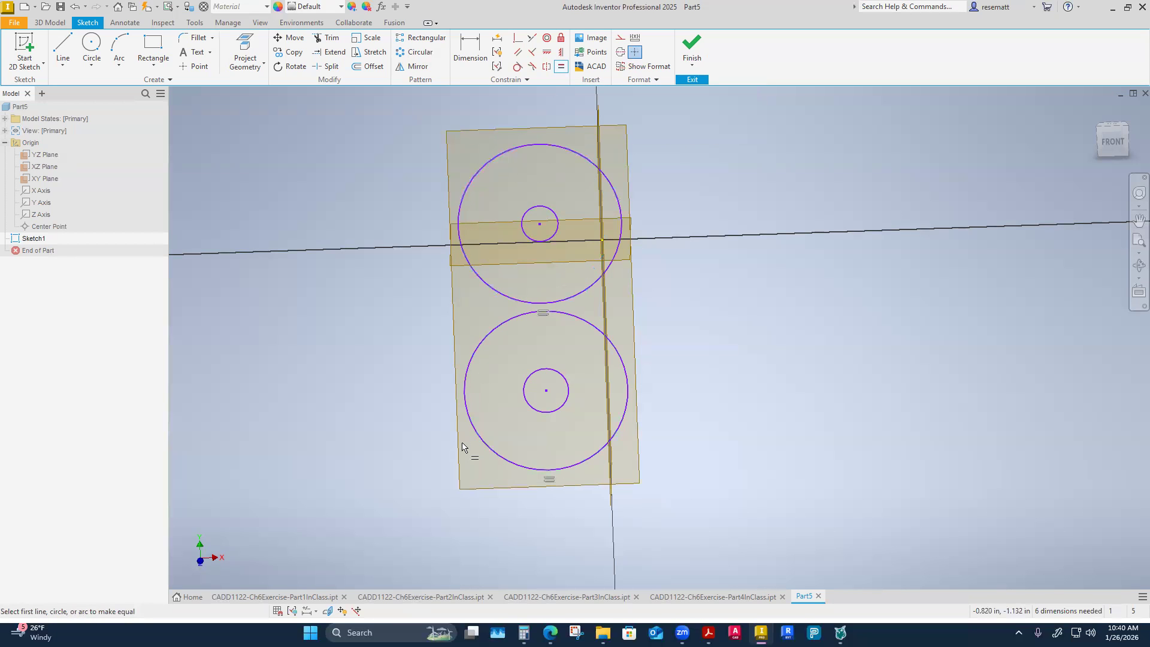
pyautogui.click(532, 239)
pyautogui.click(538, 381)
pyautogui.rightClick(413, 393)
pyautogui.click(442, 408)
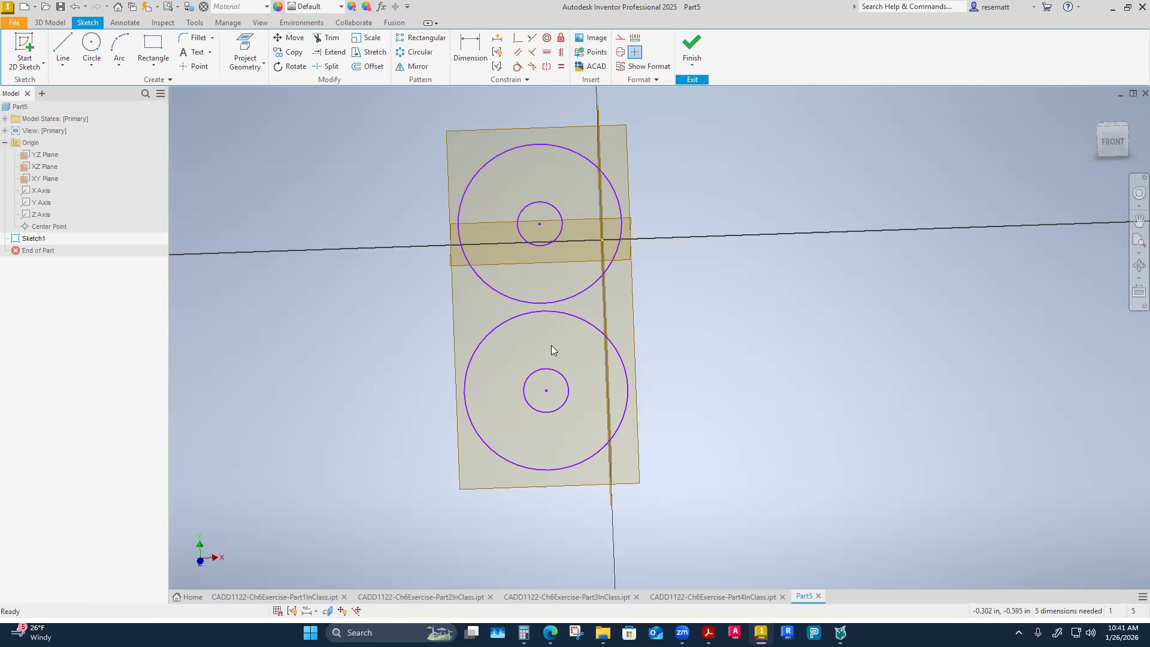
# Dimension the upper outer circle with a diameter of 0.75 in.
pyautogui.click(470, 48)
pyautogui.click(480, 179)
pyautogui.click(447, 150)
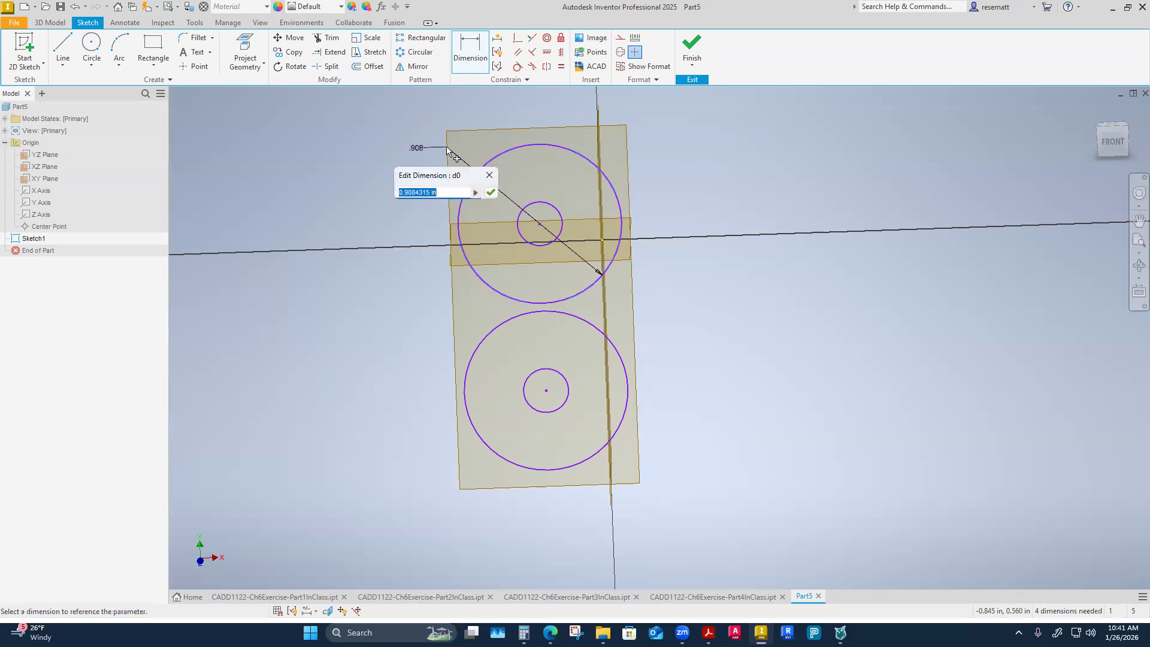
pyautogui.press('BackSpace')
pyautogui.write('.75')
pyautogui.press('Return')
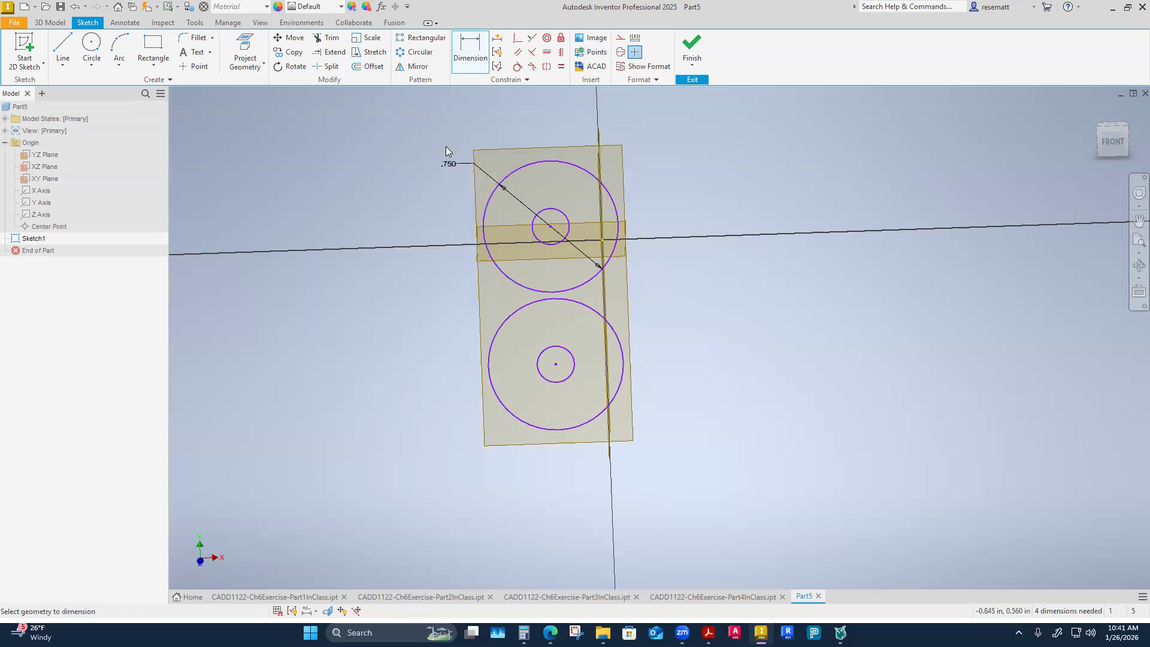
# Dimension the upper inner circle with a diameter of 0.5 in.
pyautogui.click(531, 223)
pyautogui.click(474, 199)
pyautogui.write('.5')
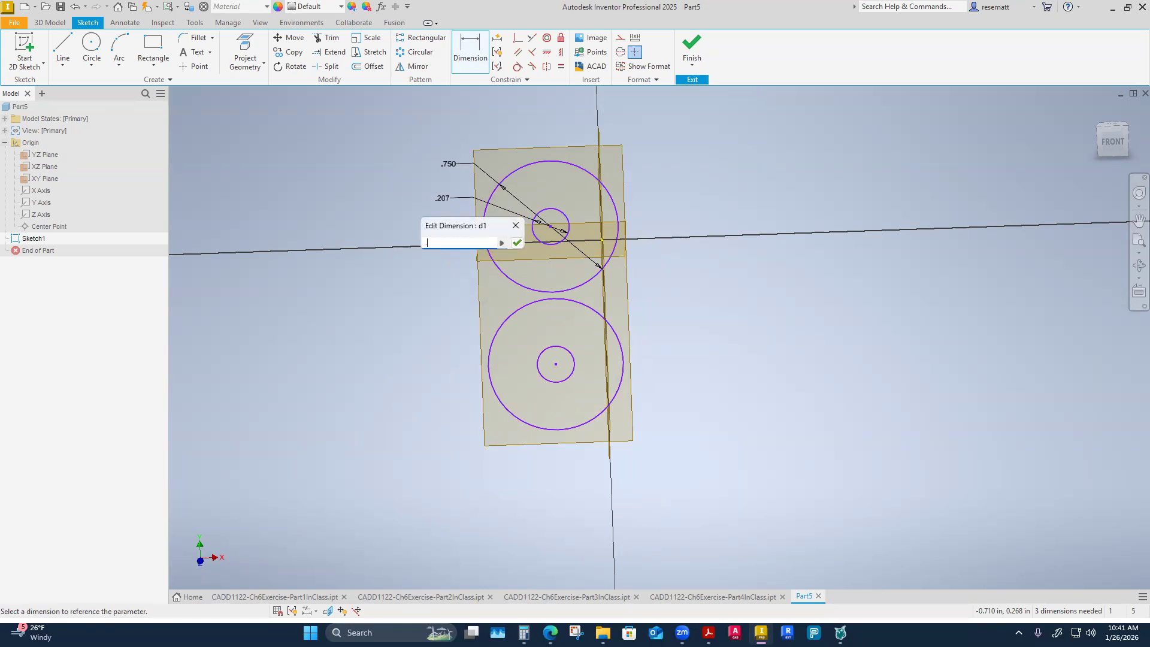
pyautogui.press('Return')
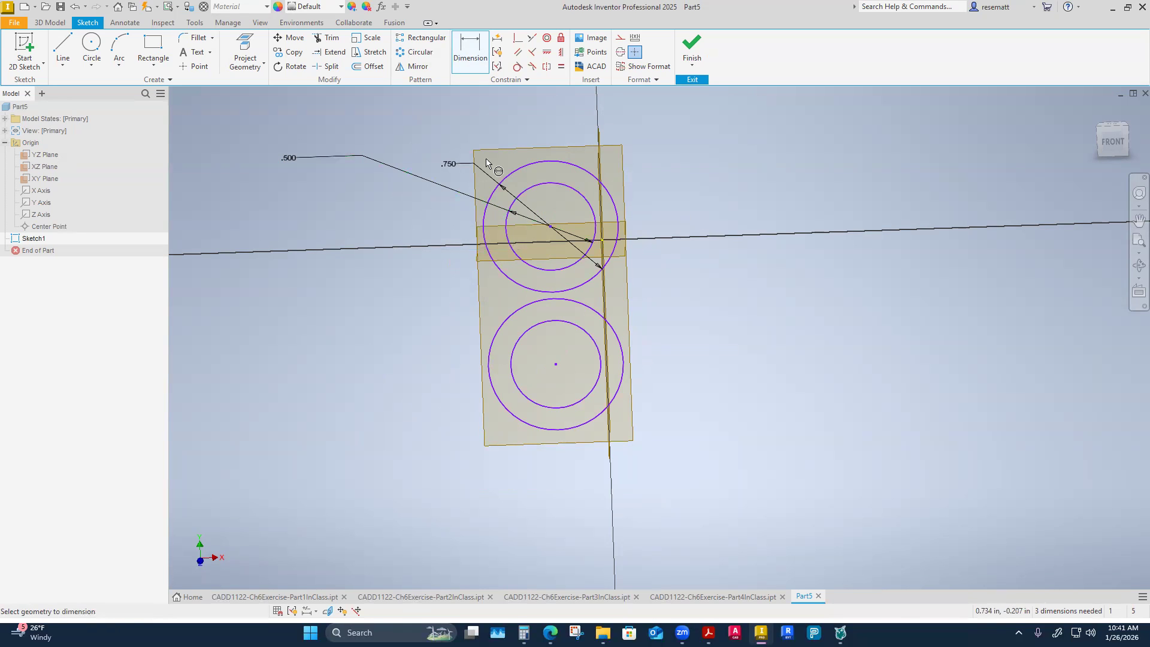
# Draw a vertical line joining the left quadrants of the lower and upper outer circles, viewing the sketch straight from the front.
pyautogui.click(57, 51)
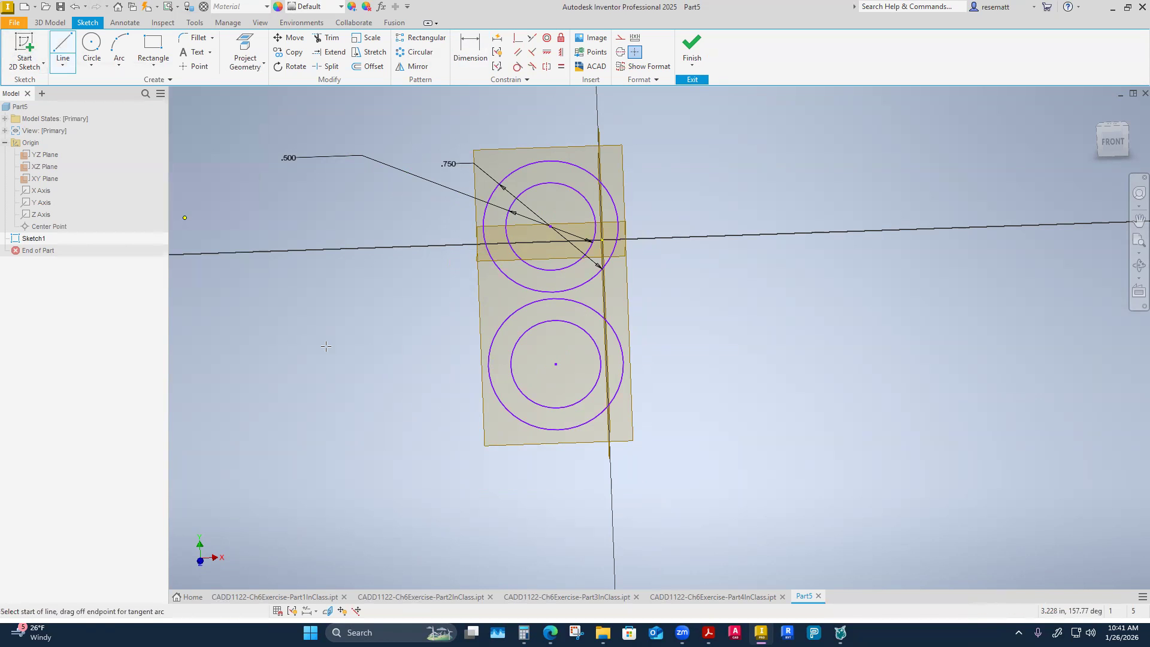
pyautogui.keyDown('shift'); pyautogui.moveTo(509, 396); pyautogui.dragTo(519, 299, button='middle'); pyautogui.keyUp('shift')
pyautogui.click(1118, 144)
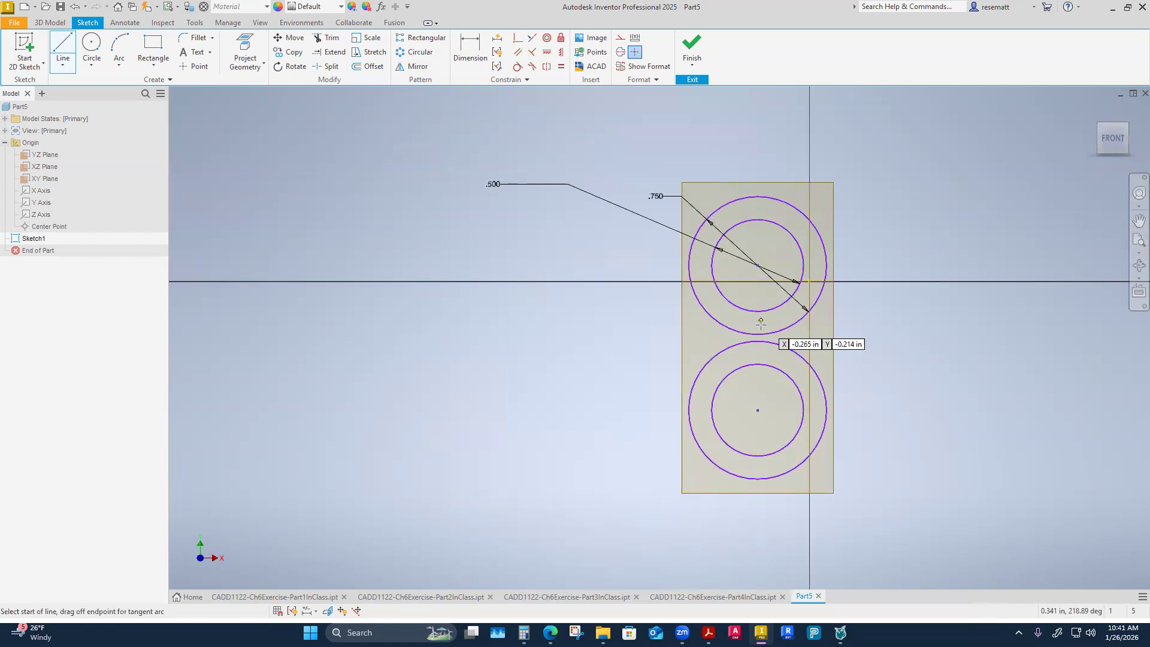
pyautogui.scroll(-3, 615, 247)
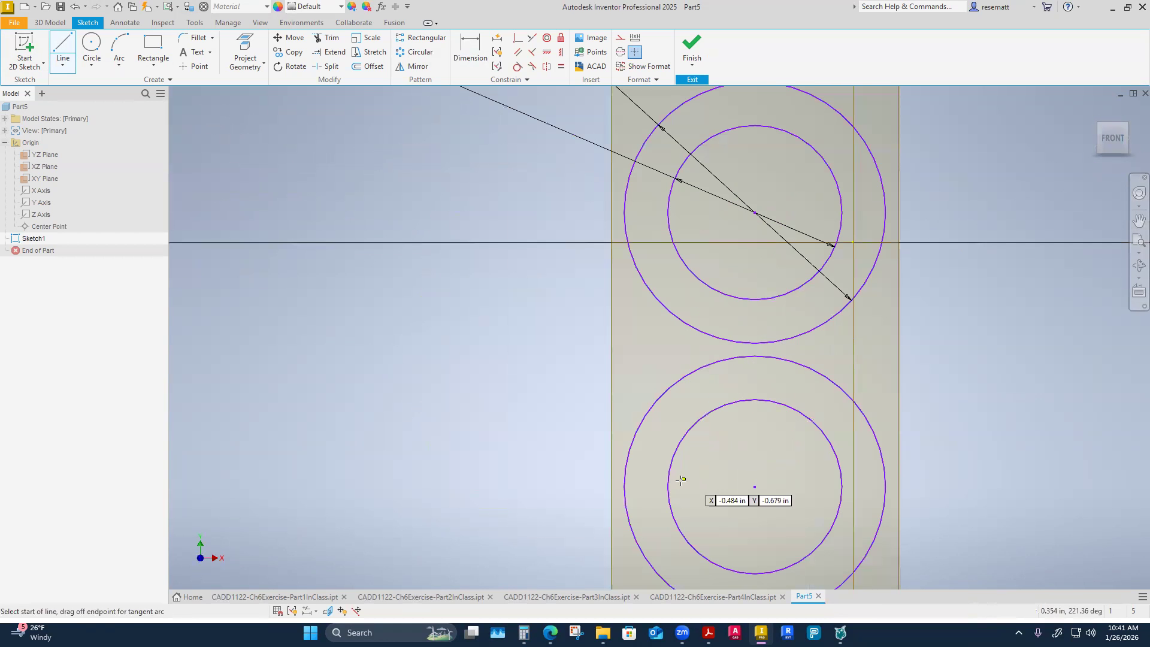
pyautogui.click(623, 487)
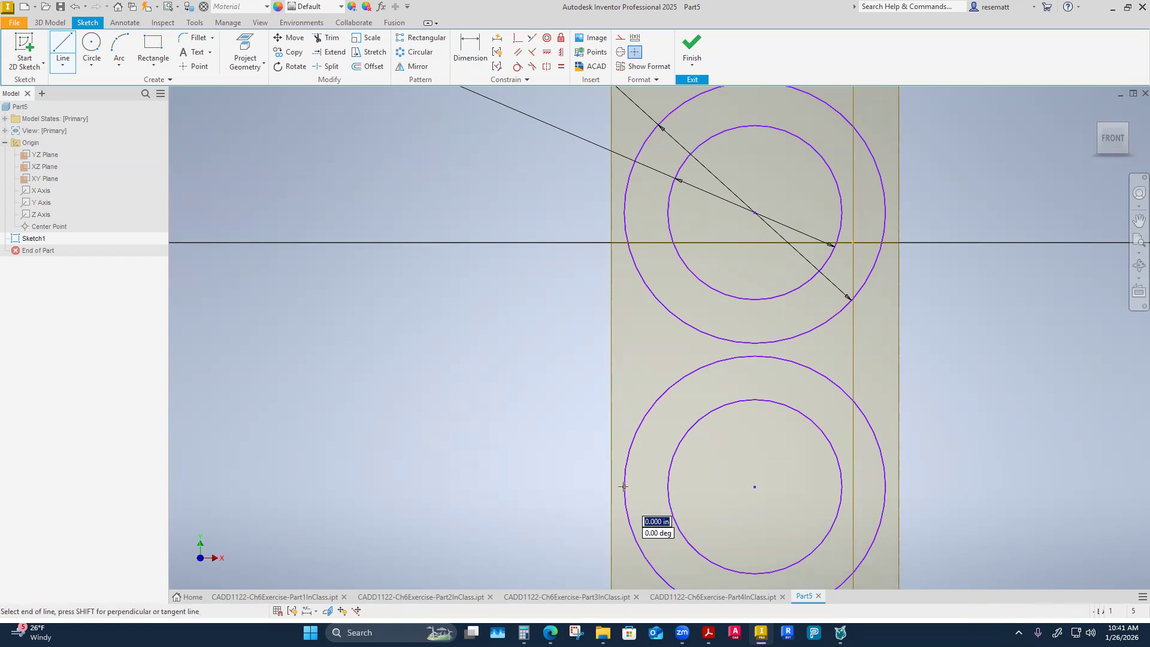
pyautogui.click(624, 212)
pyautogui.rightClick(624, 212)
pyautogui.click(675, 212)
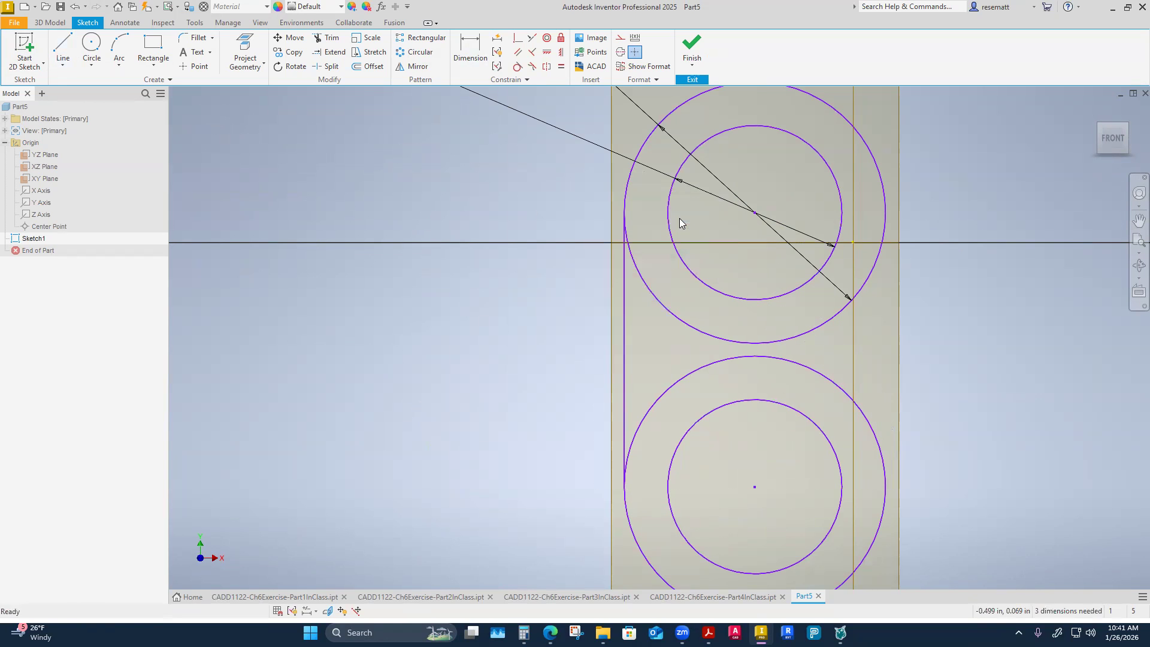
# Draw a vertical line joining the right quadrants of the lower and upper outer circles.
pyautogui.rightClick(553, 413)
pyautogui.click(568, 380)
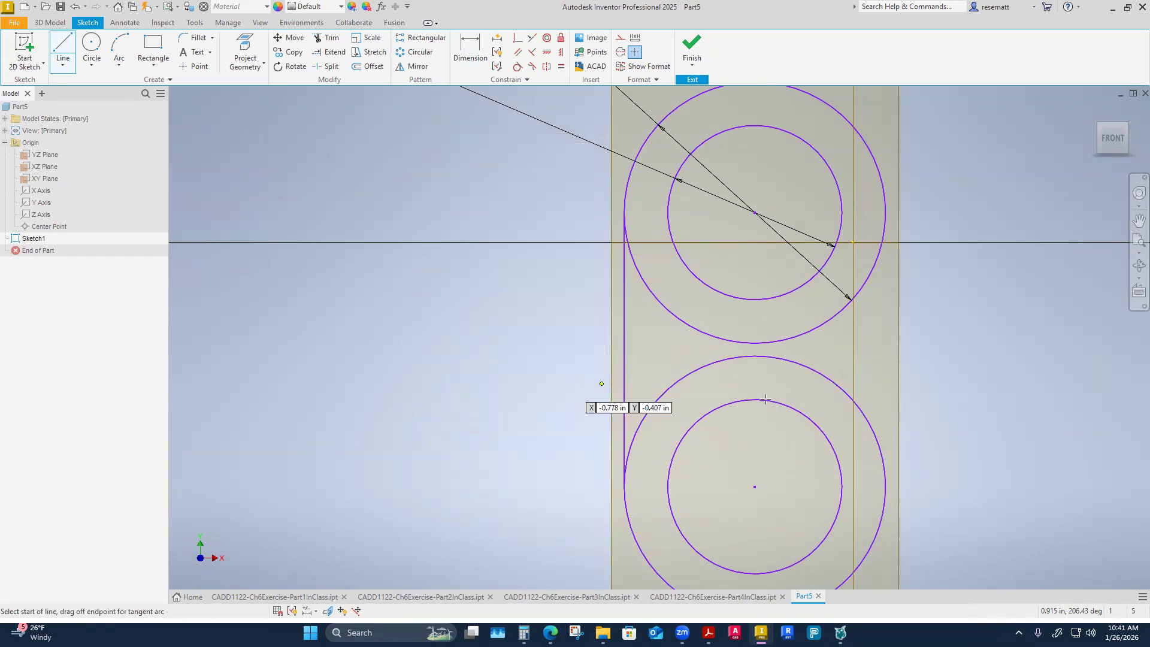
pyautogui.click(887, 488)
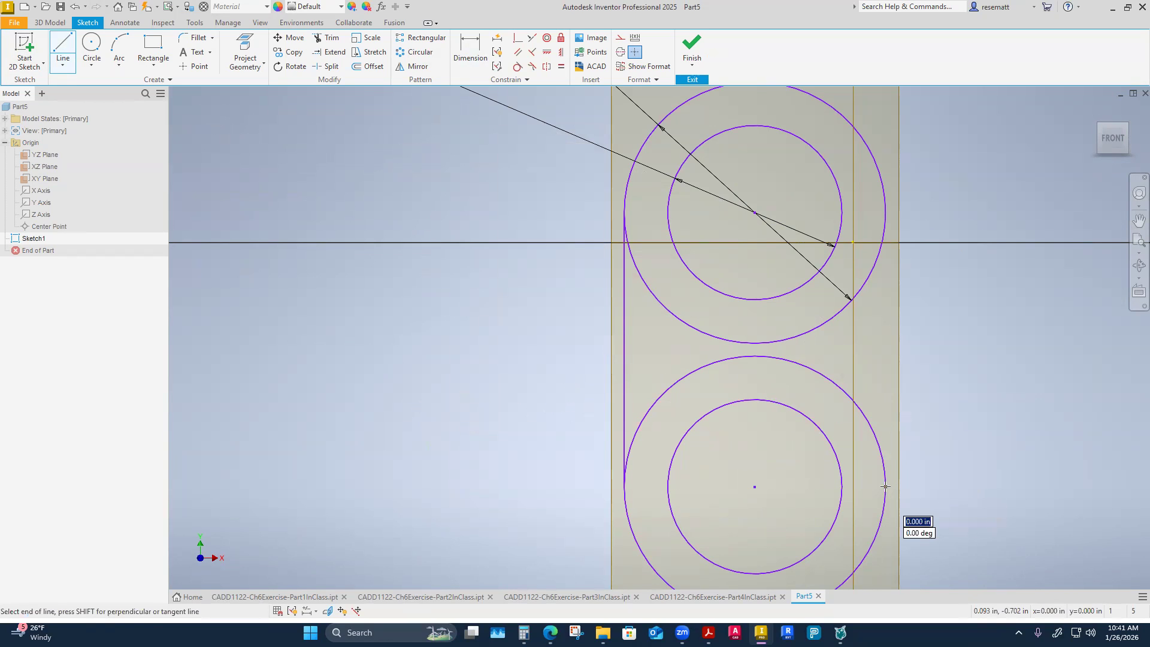
pyautogui.click(888, 211)
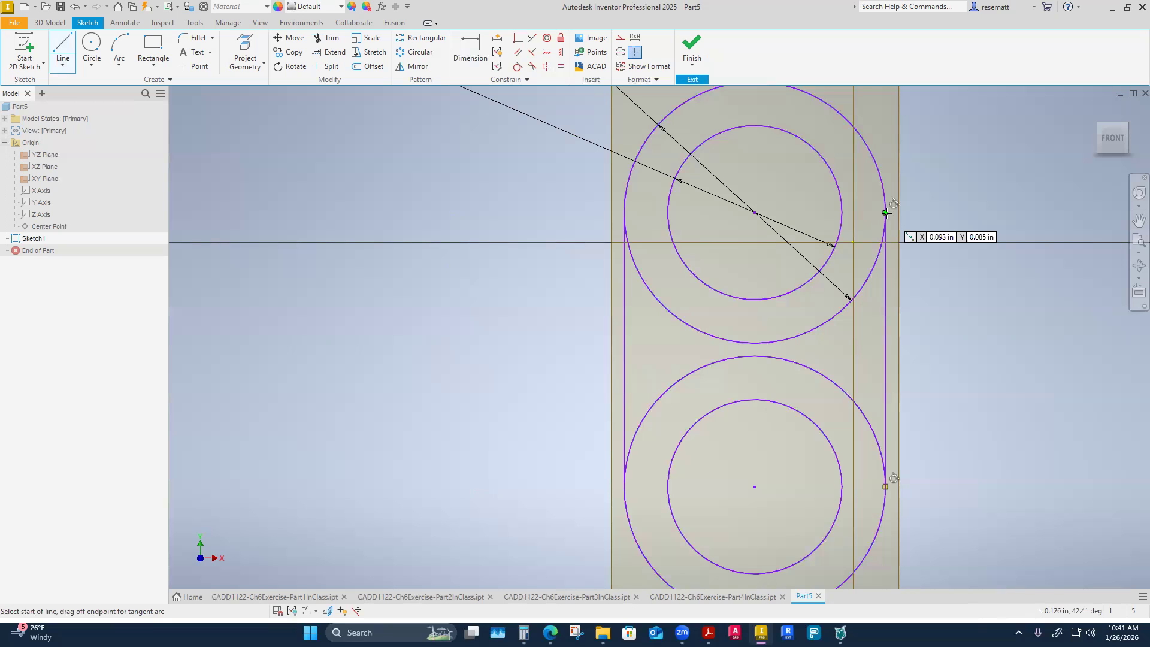
pyautogui.rightClick(925, 352)
pyautogui.click(982, 347)
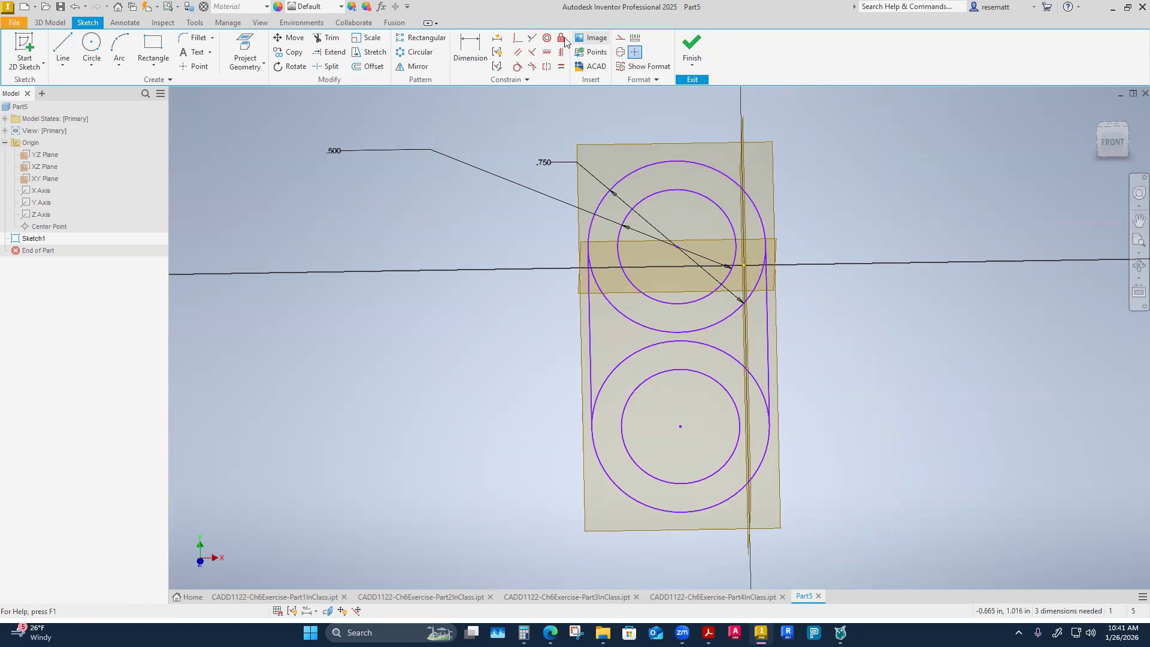
pyautogui.click(471, 50)
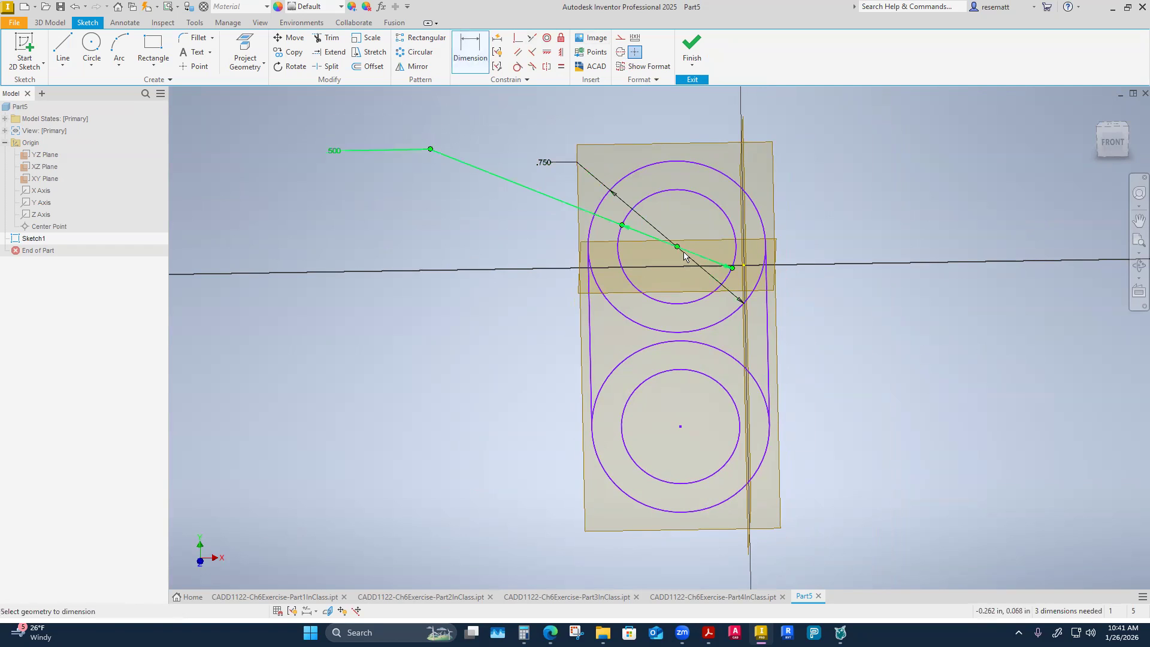
pyautogui.click(680, 426)
pyautogui.press('Escape')
# Dimension the vertical centre-to-centre distance between the upper and lower inner circles as 2.25 in.
pyautogui.click(478, 55)
pyautogui.click(657, 200)
pyautogui.click(652, 378)
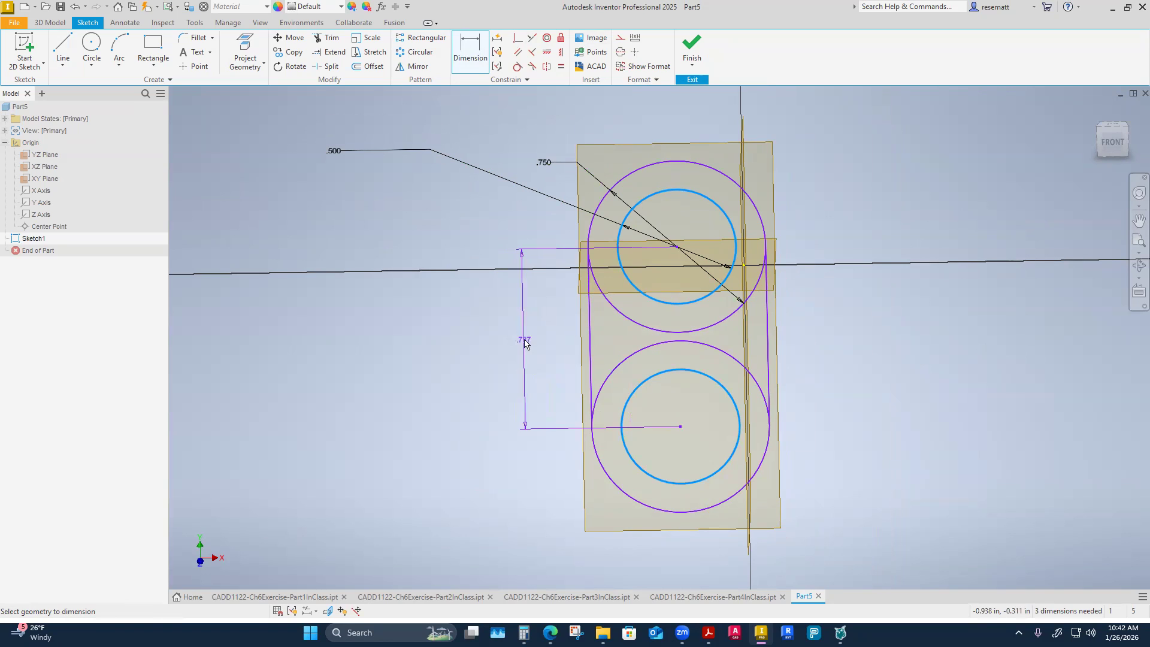
pyautogui.click(532, 339)
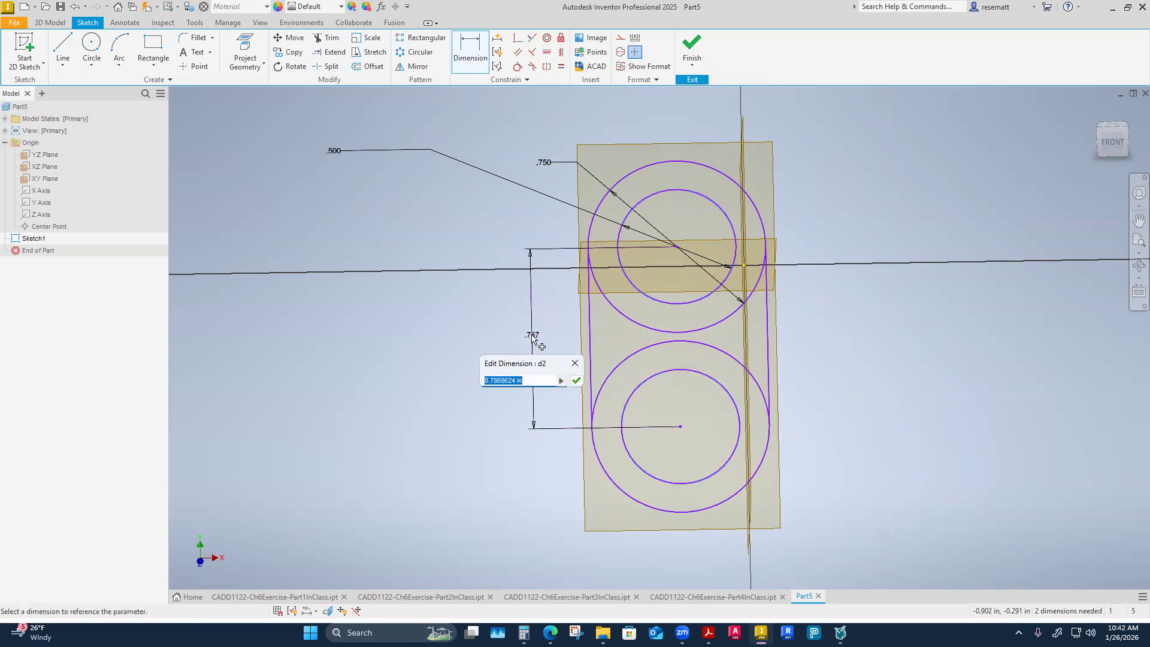
pyautogui.write('2.25')
pyautogui.press('Return')
pyautogui.scroll(-4, 535, 339)
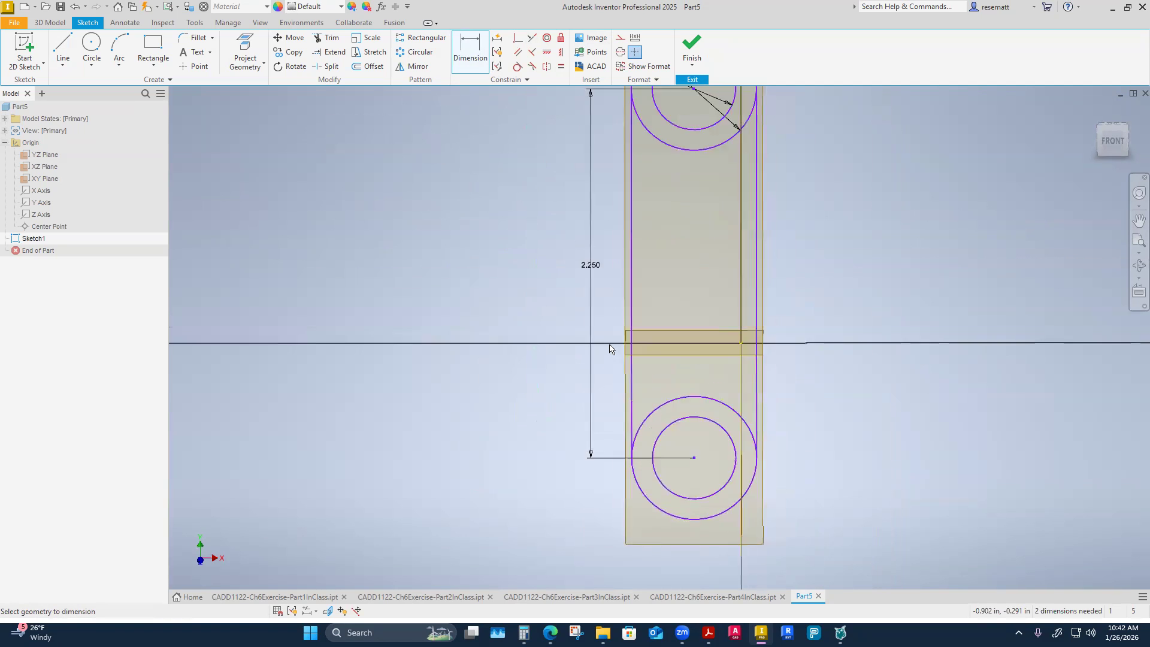
pyautogui.press('Escape')
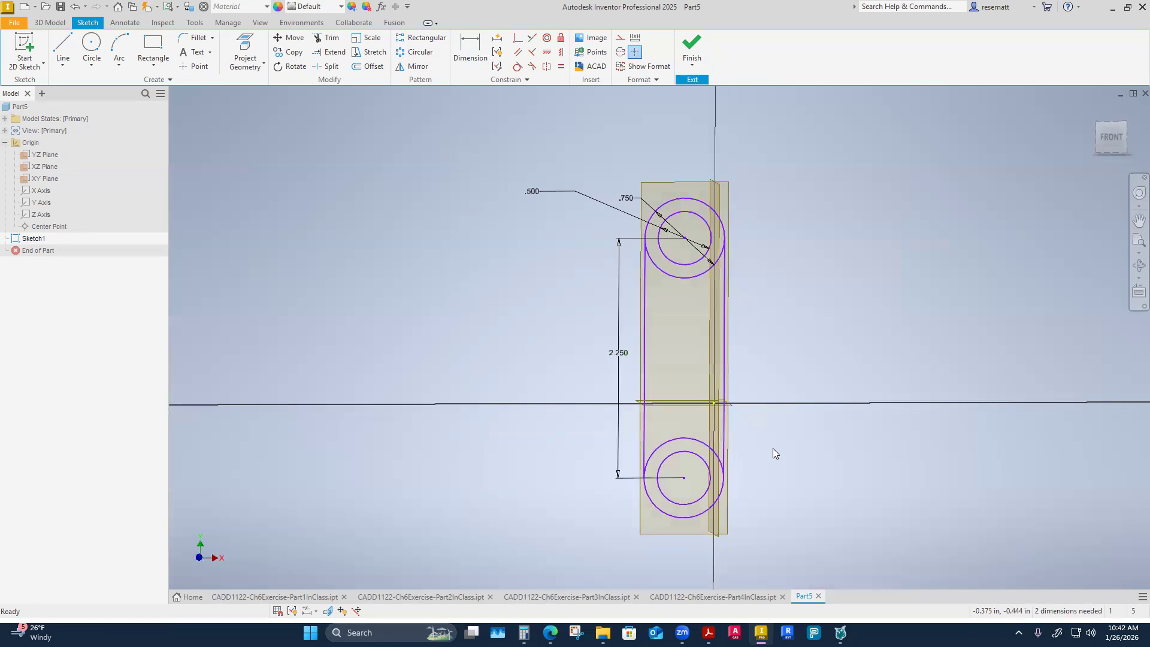
# Align the upper circles' centre vertically with the origin's Center Point.
pyautogui.click(561, 52)
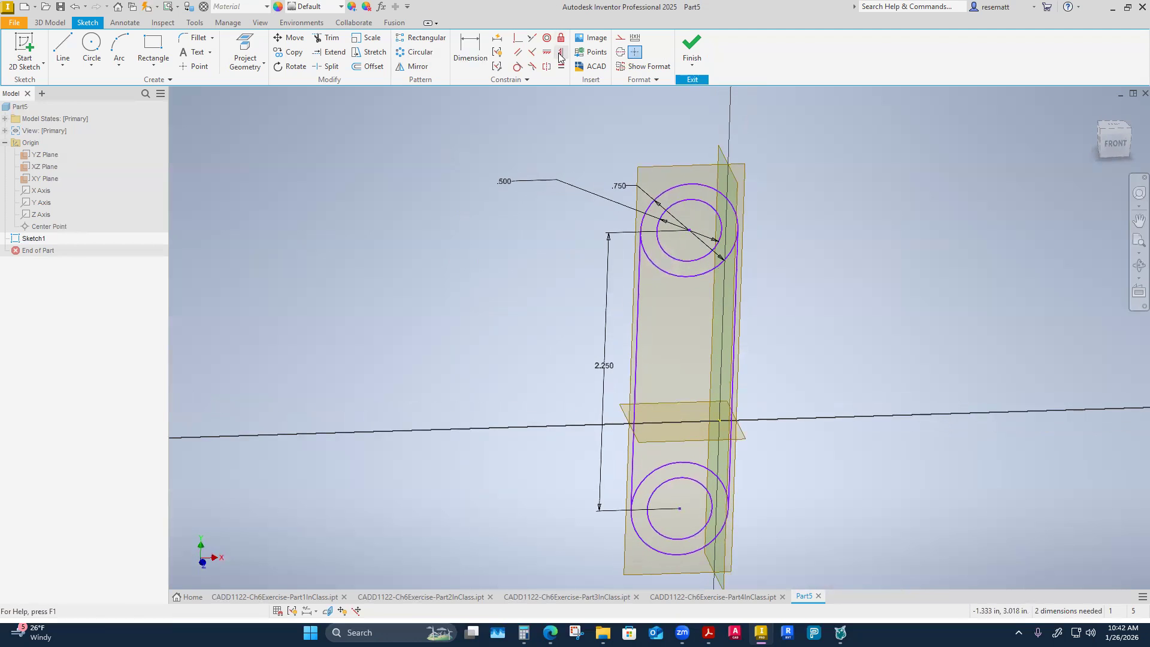
pyautogui.click(686, 229)
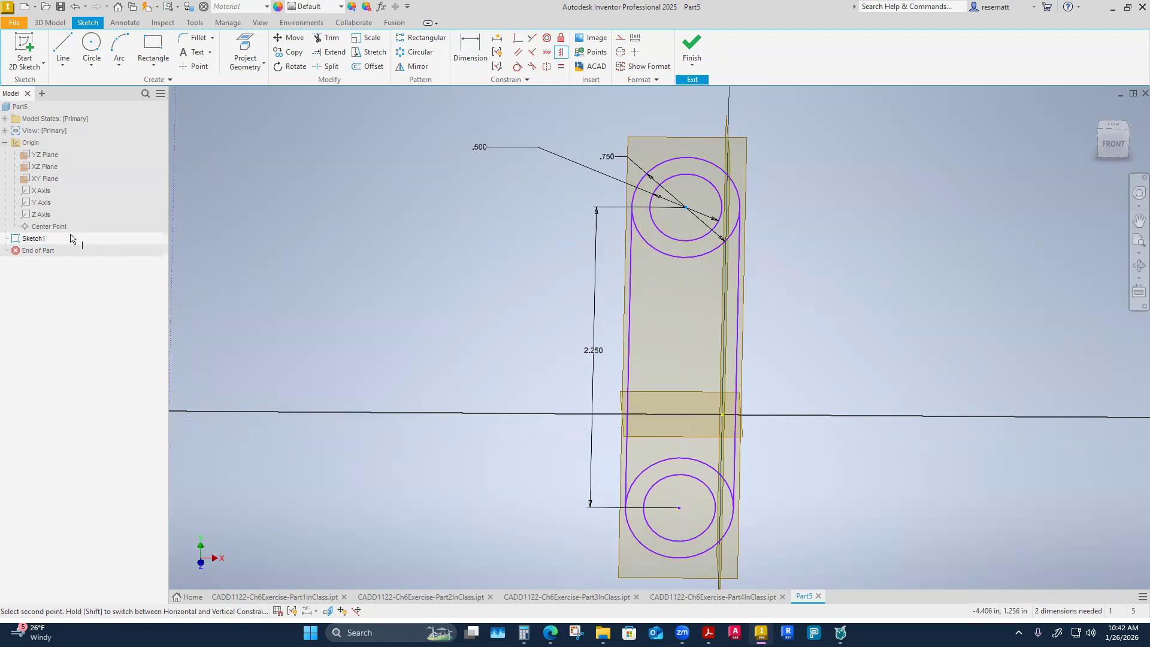
pyautogui.click(52, 228)
pyautogui.click(584, 424)
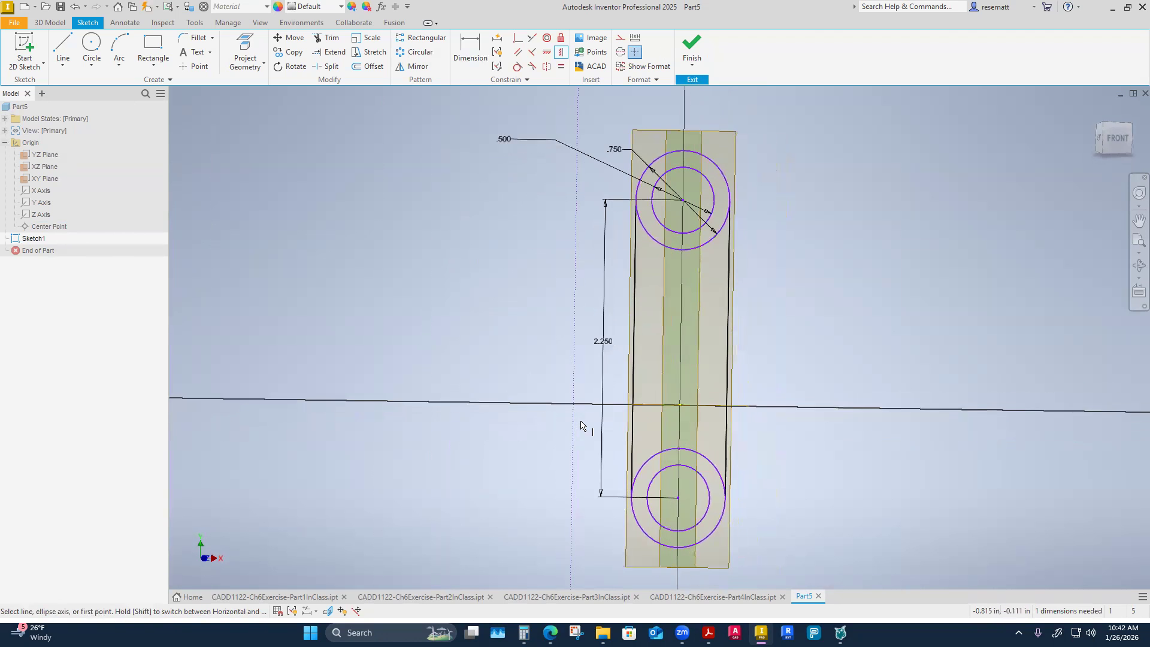
# Align the midpoint of the link's left vertical line horizontally with the origin's Center Point.
pyautogui.click(546, 54)
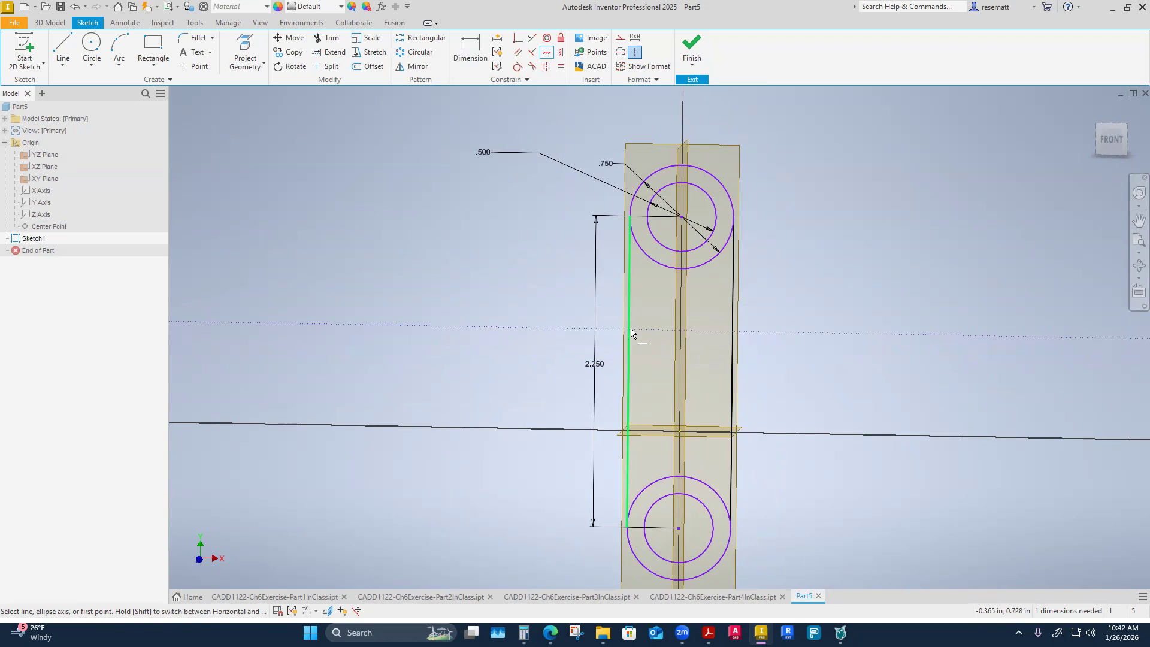
pyautogui.click(628, 372)
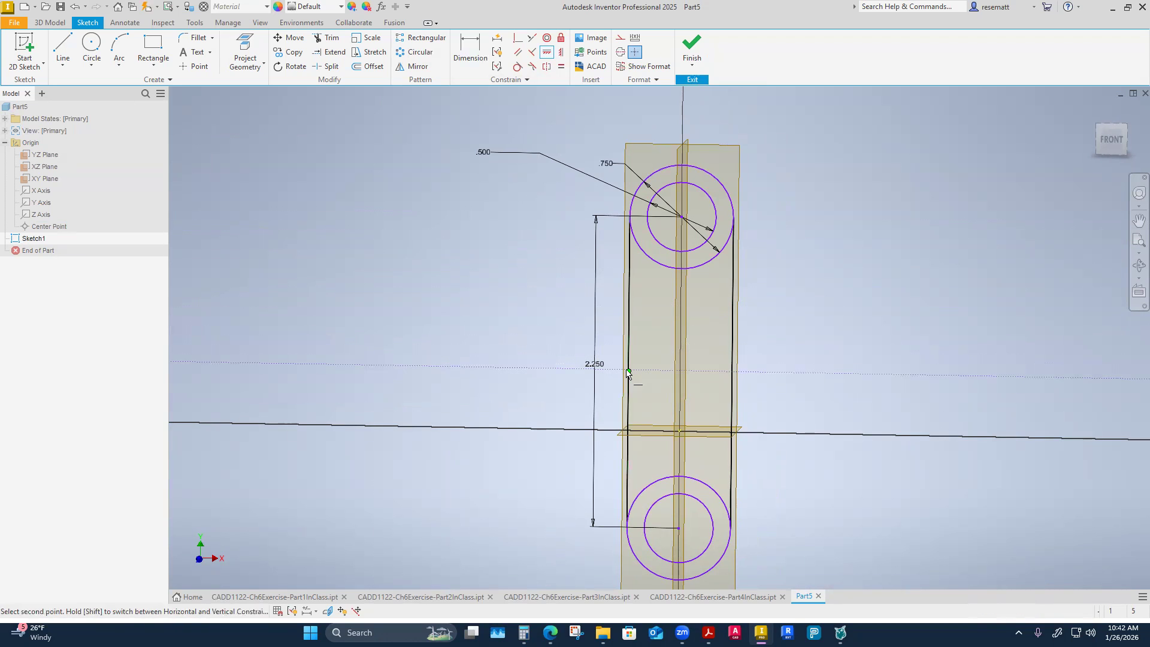
pyautogui.click(679, 431)
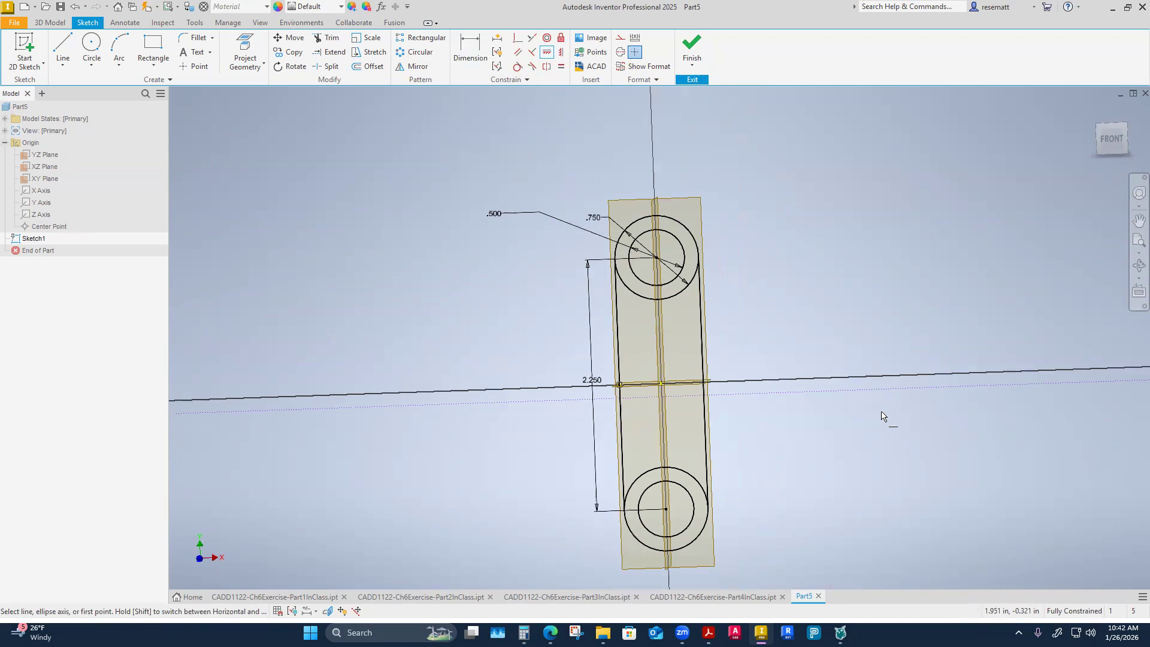
pyautogui.press('Escape')
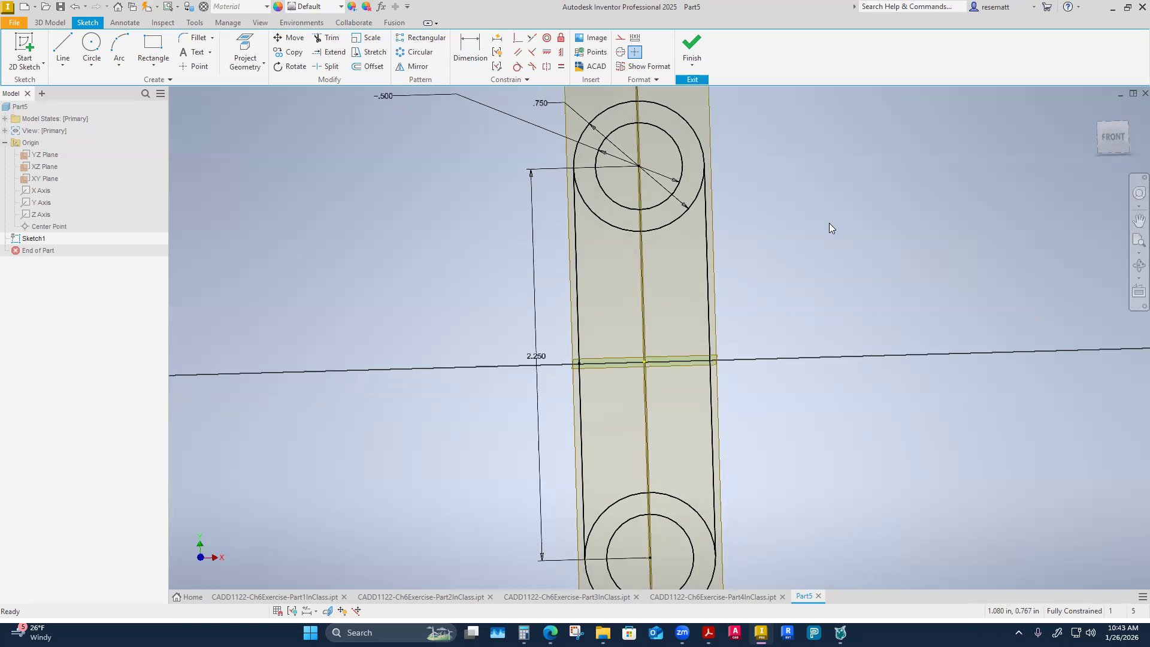
pyautogui.moveTo(829, 222)
pyautogui.keyDown('shift'); pyautogui.mouseDown(button='middle')
pyautogui.moveTo(792, 222)
pyautogui.moveTo(840, 299)
pyautogui.mouseUp(button='middle'); pyautogui.keyUp('shift')
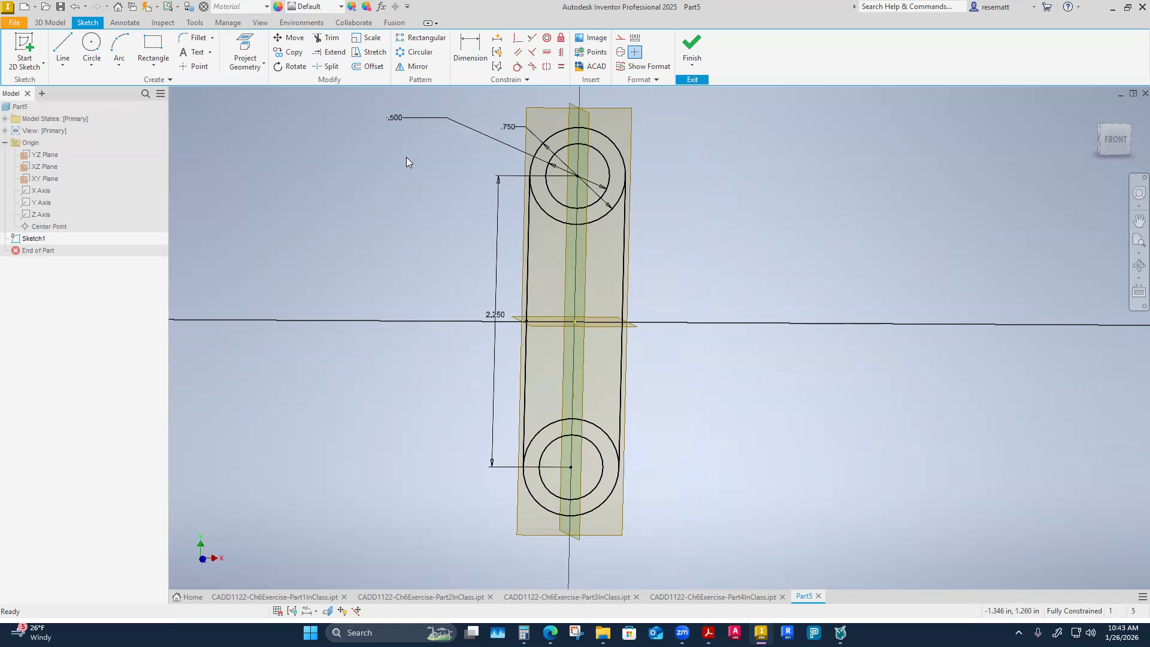
# Split the upper and lower outer circles where the two vertical side lines meet them.
pyautogui.click(328, 67)
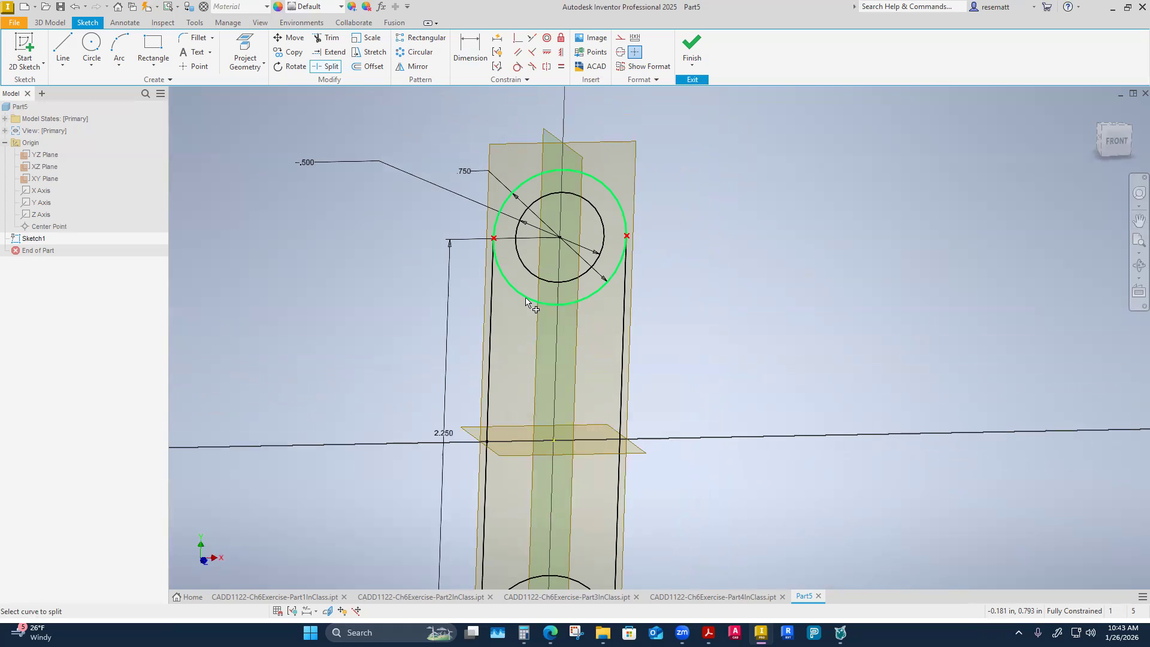
pyautogui.click(477, 354)
pyautogui.rightClick(285, 400)
pyautogui.click(327, 401)
# Convert the inward-facing halves of the lower and upper outer circles to construction geometry.
pyautogui.click(487, 347)
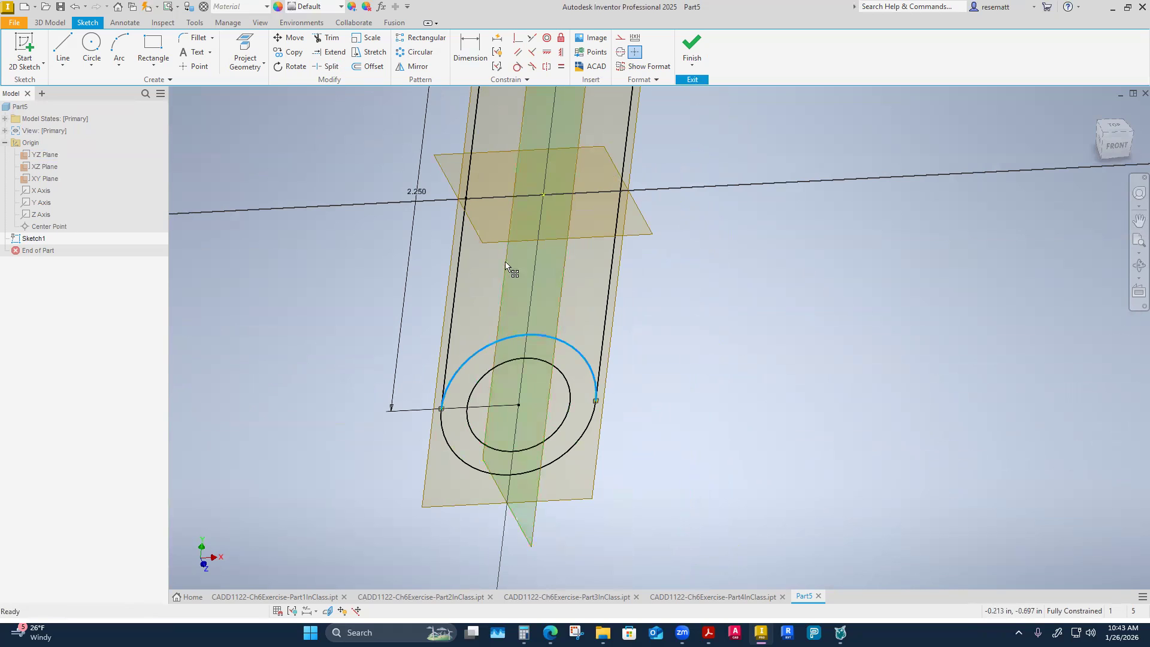
pyautogui.click(621, 38)
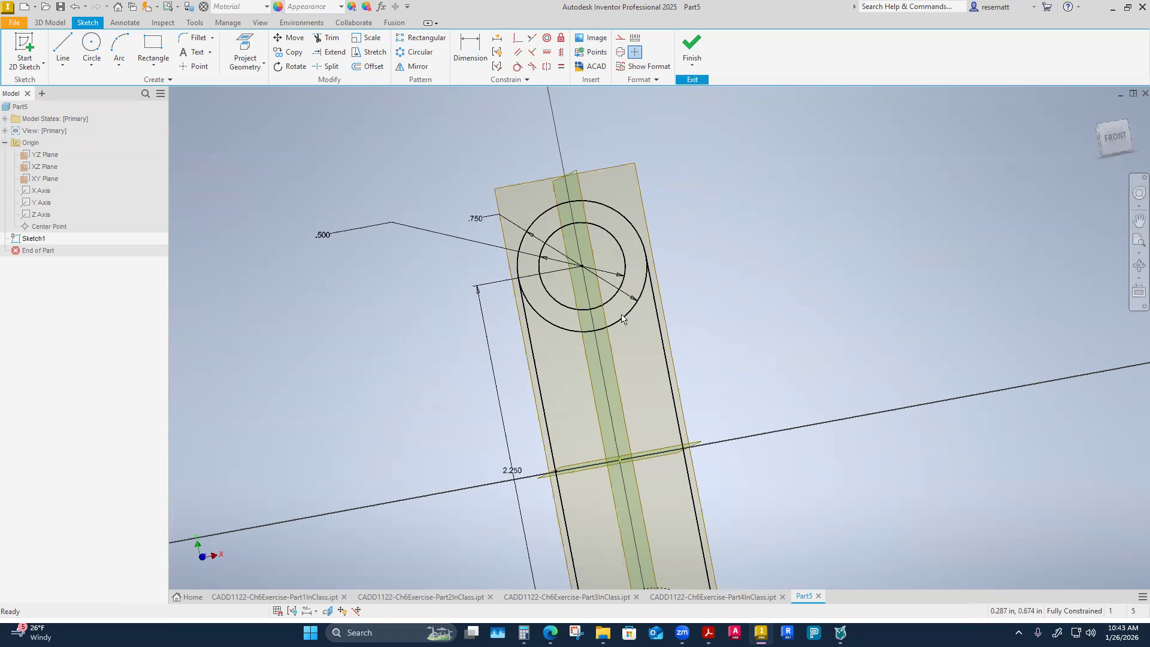
pyautogui.click(622, 319)
pyautogui.click(621, 38)
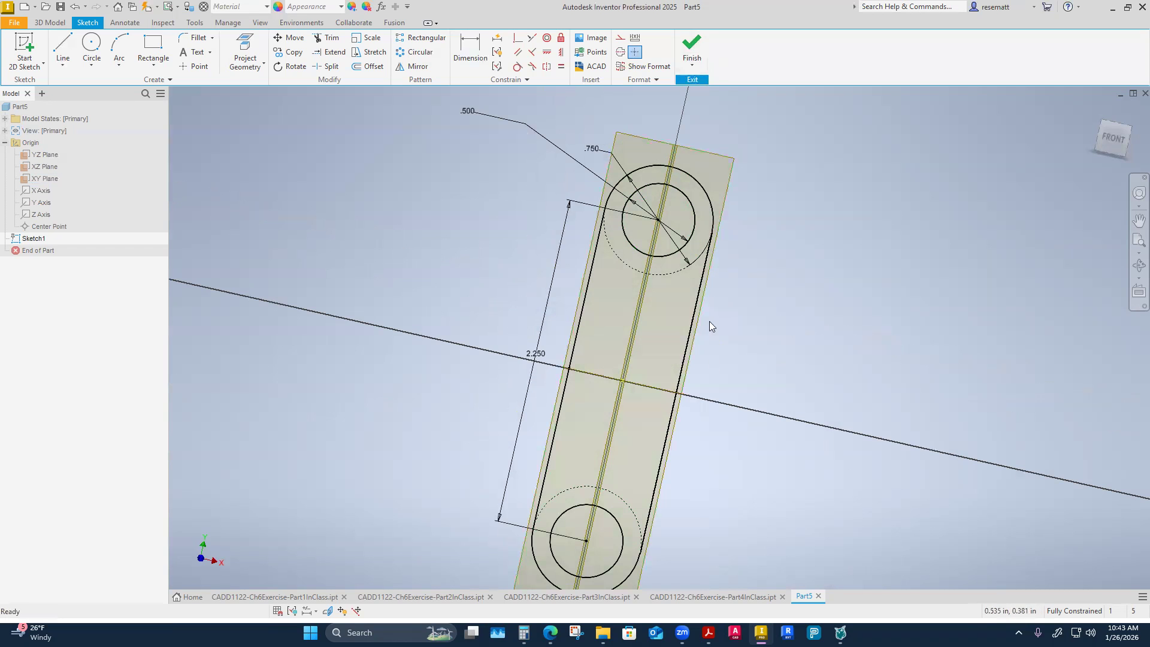
# Finish the sketch and extrude the link profile with its two holes open by .25 in in the flipped direction.
pyautogui.click(683, 45)
pyautogui.press('e')
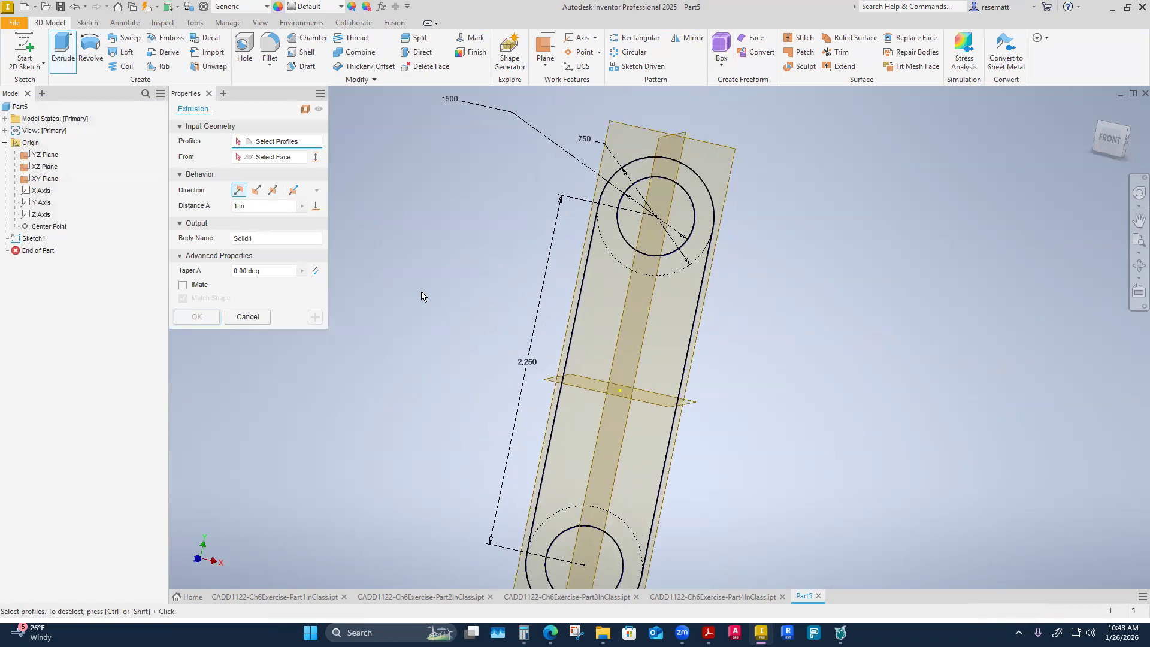
pyautogui.click(610, 297)
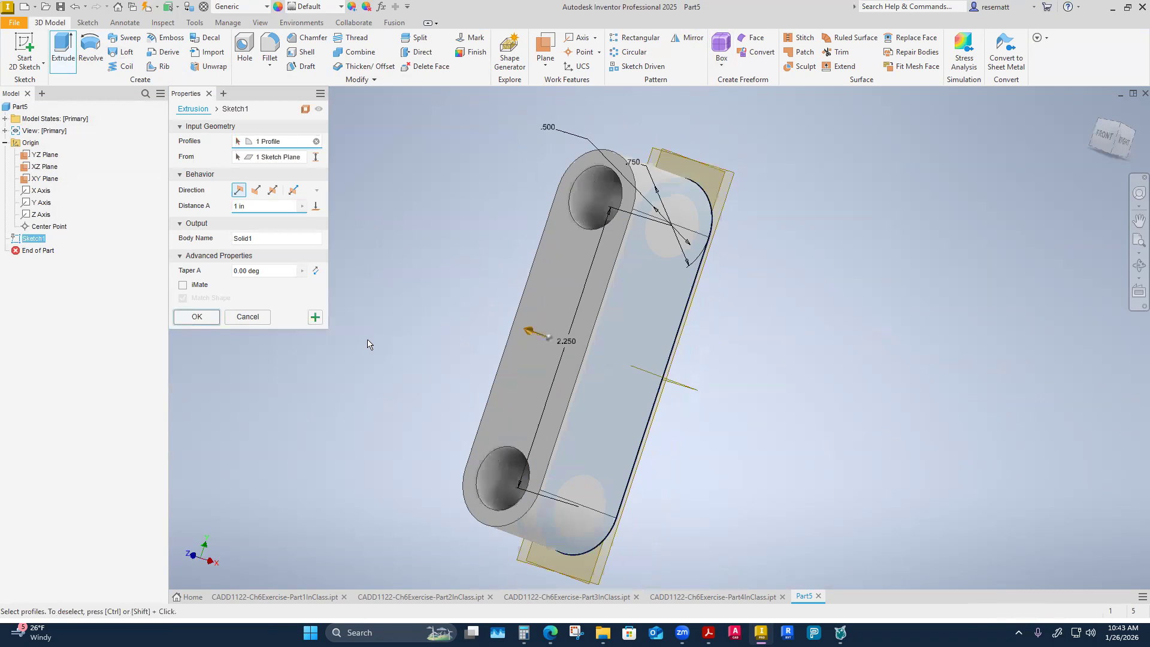
pyautogui.click(250, 204)
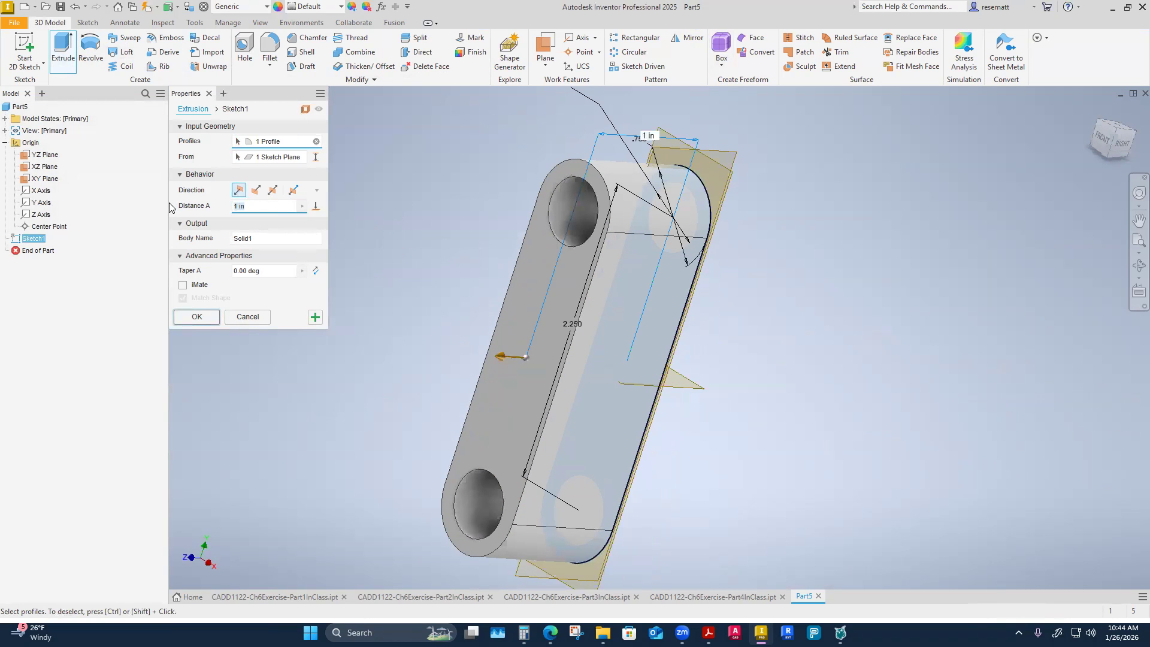
pyautogui.write('.25')
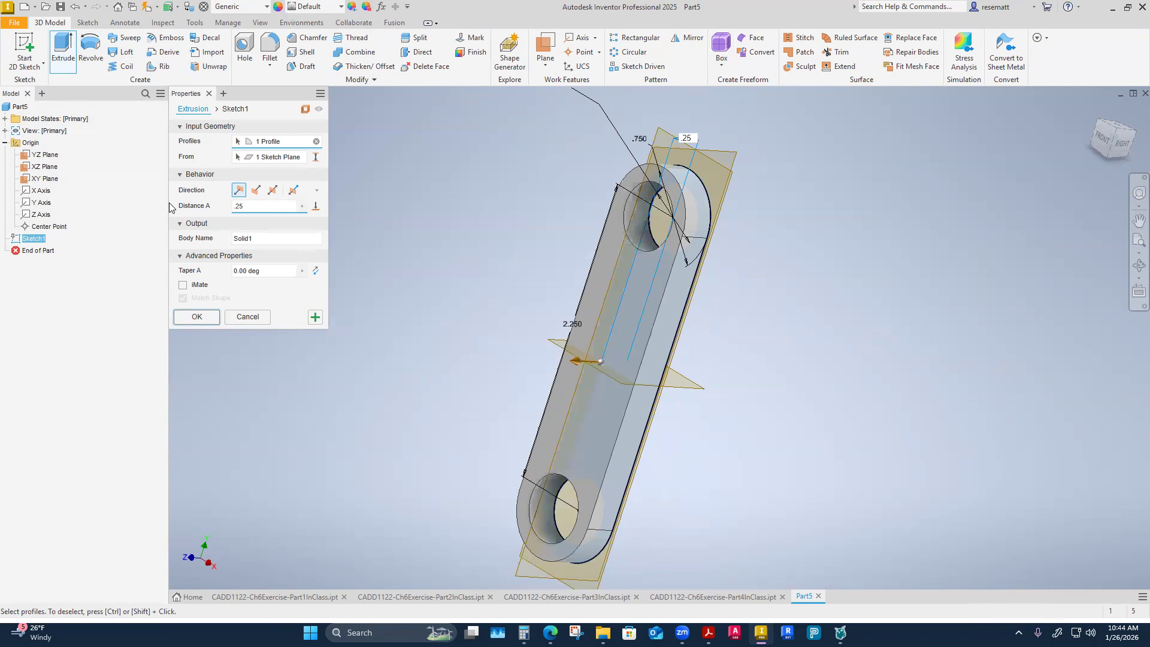
pyautogui.click(256, 190)
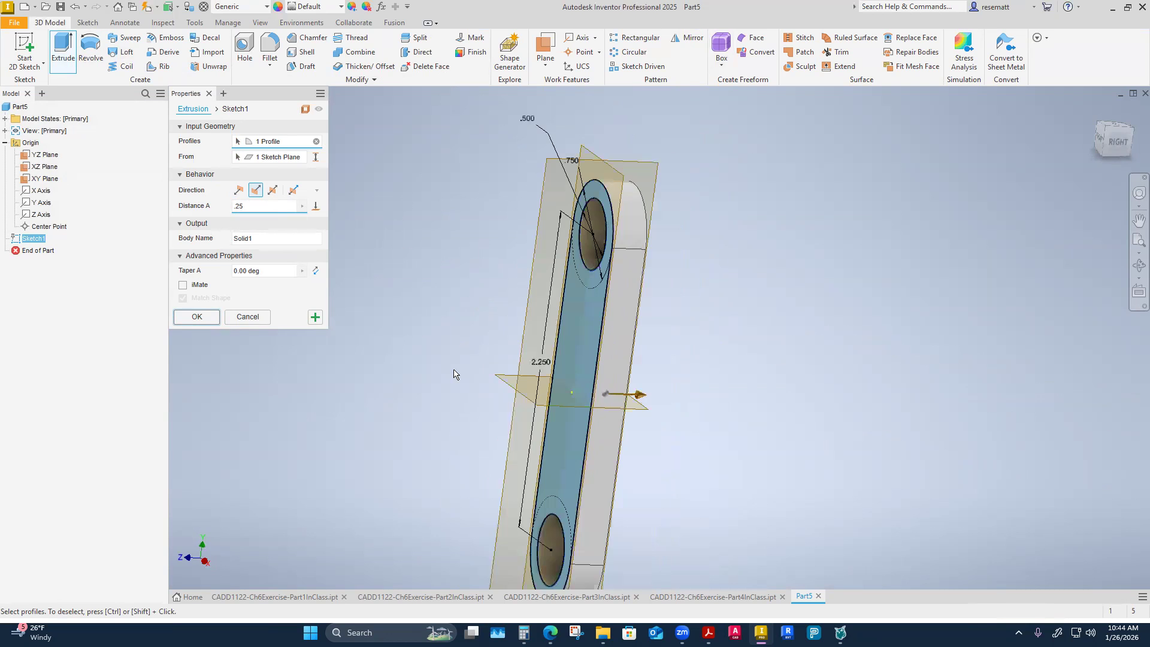
pyautogui.keyDown('shift'); pyautogui.moveTo(396, 355); pyautogui.dragTo(393, 355, button='middle'); pyautogui.keyUp('shift')
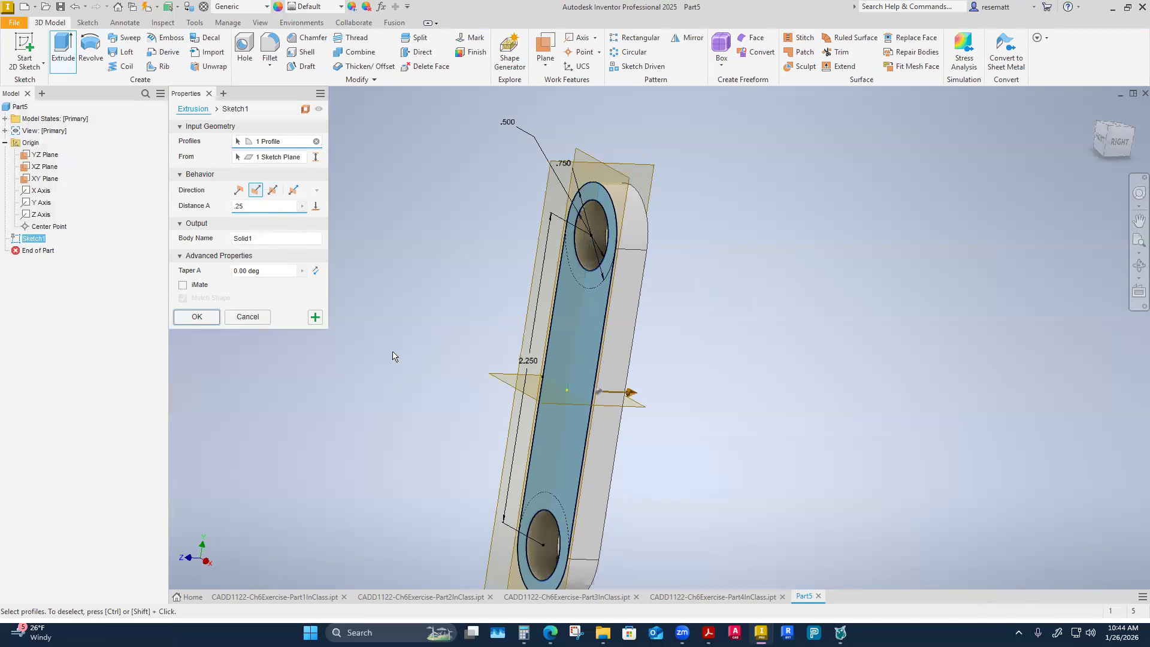
pyautogui.click(273, 190)
pyautogui.keyDown('shift'); pyautogui.moveTo(352, 261); pyautogui.dragTo(352, 262, button='middle'); pyautogui.keyUp('shift')
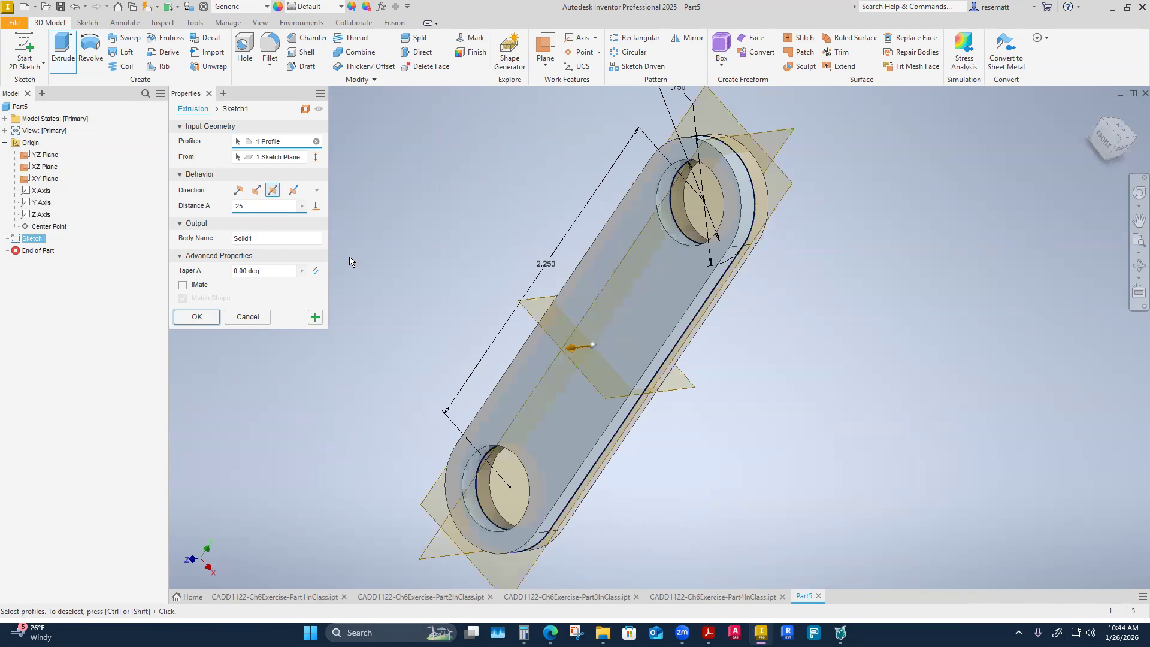
pyautogui.click(256, 190)
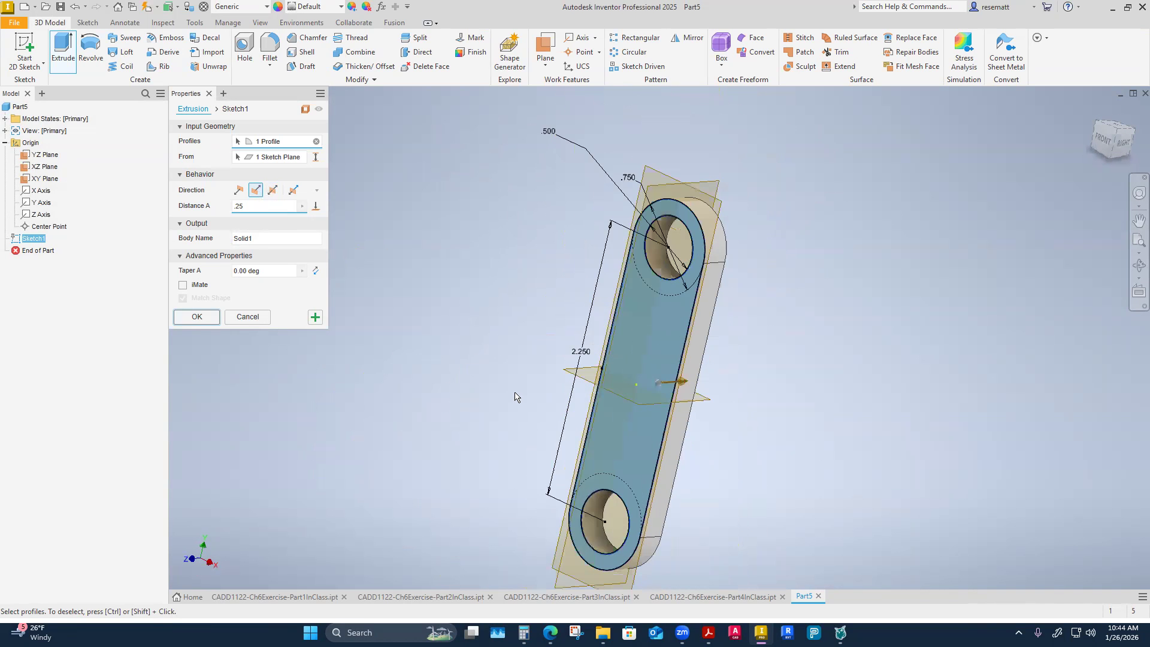
pyautogui.click(197, 315)
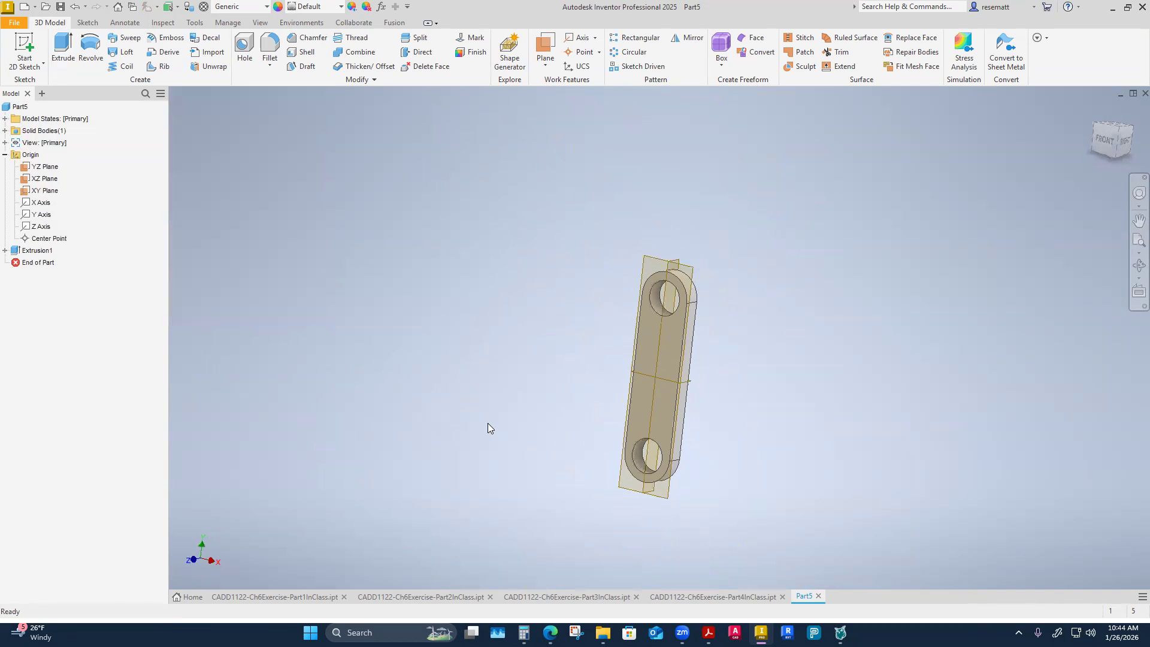
# Hide the YZ, XZ and XY origin planes.
pyautogui.click(45, 167)
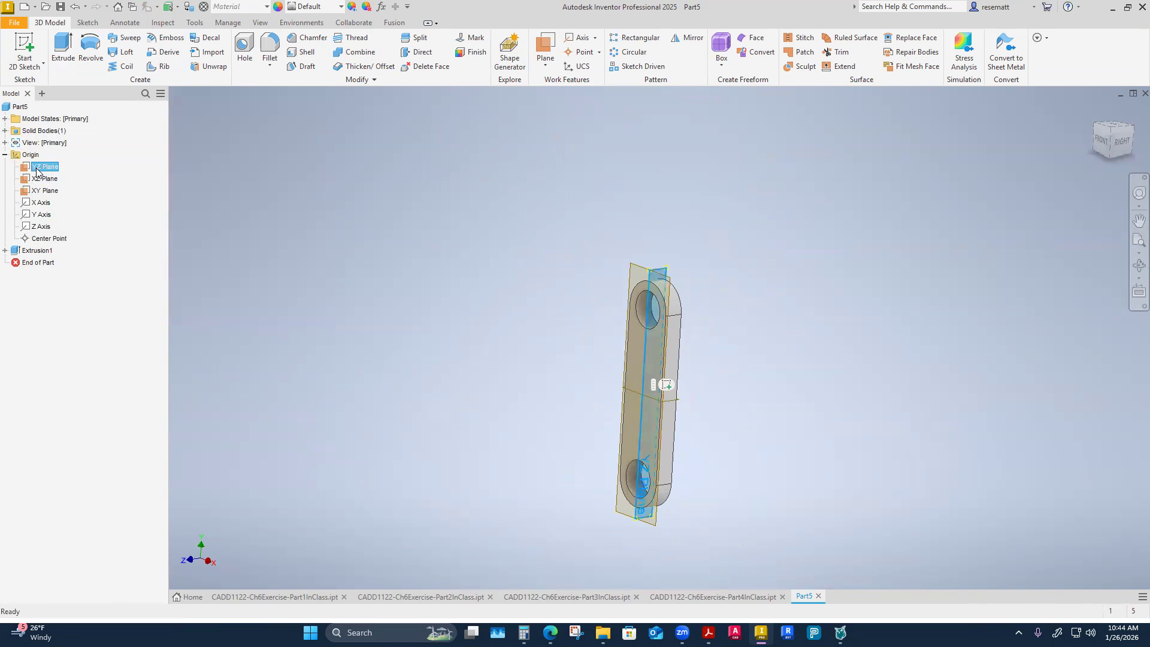
pyautogui.keyDown('shift'); pyautogui.click(46, 192); pyautogui.keyUp('shift')
pyautogui.rightClick(45, 192)
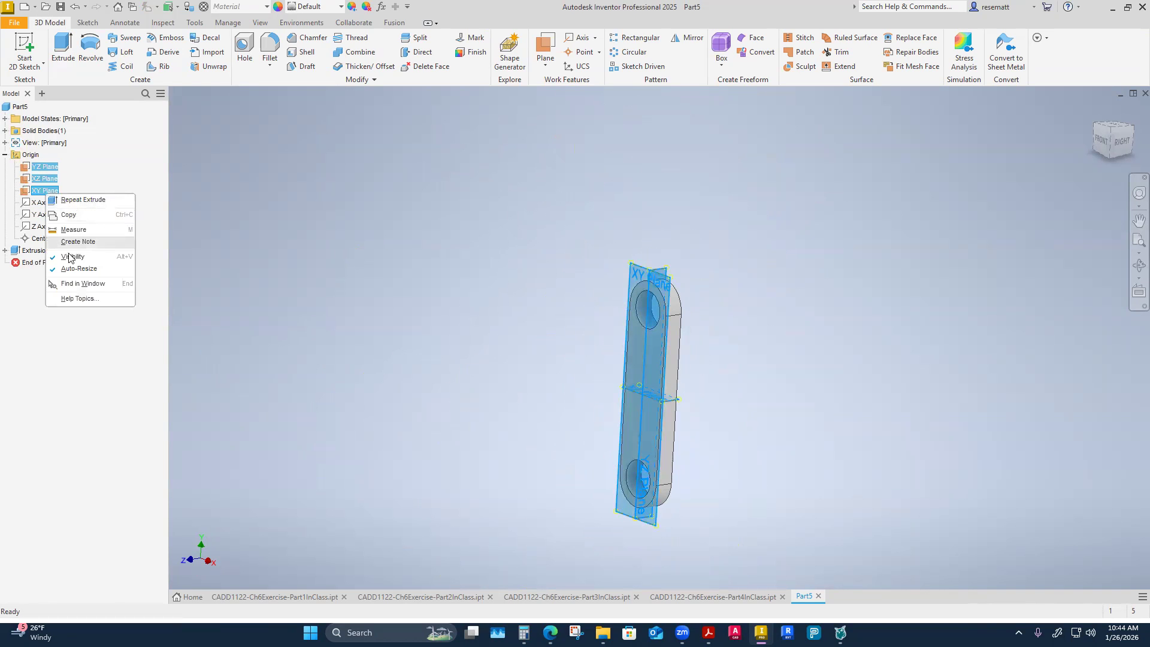
pyautogui.click(71, 259)
pyautogui.keyDown('shift'); pyautogui.moveTo(411, 329); pyautogui.dragTo(514, 393, button='middle'); pyautogui.keyUp('shift')
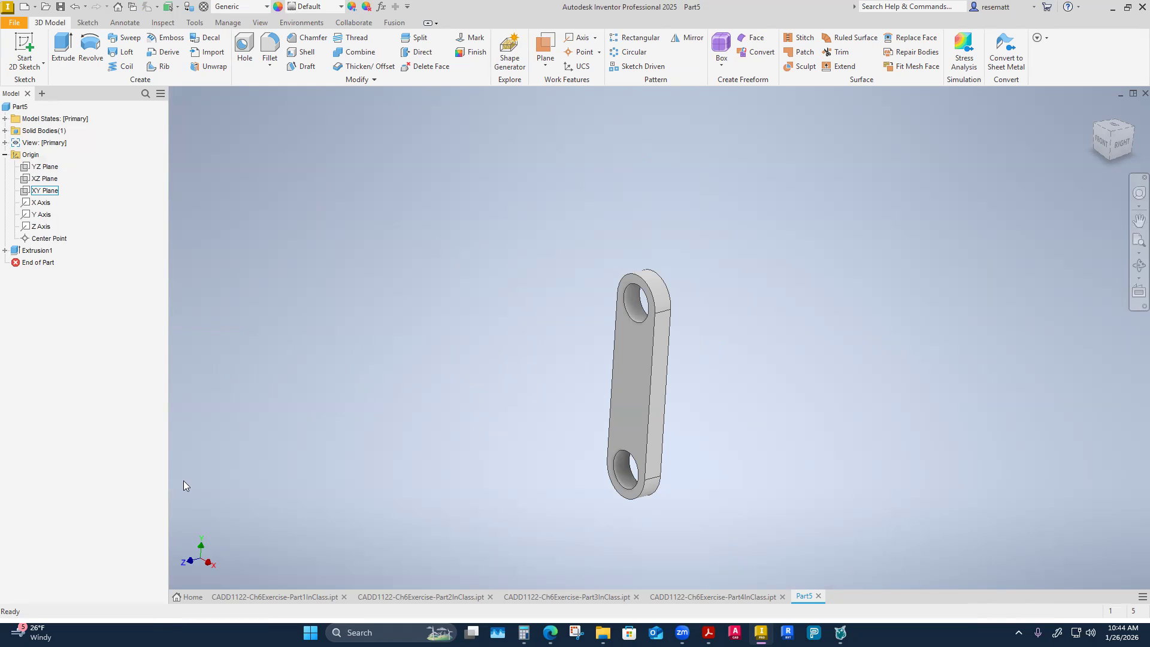
# Create a new part from the English Standard (in).ipt template.
pyautogui.click(180, 595)
pyautogui.click(112, 243)
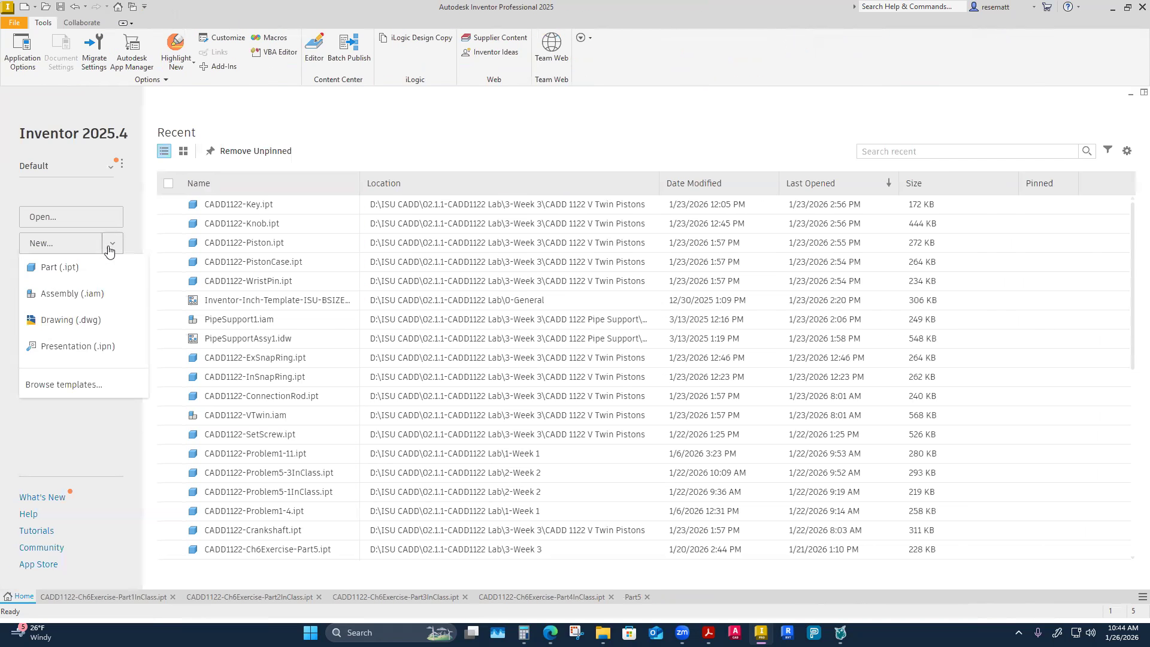
pyautogui.click(68, 386)
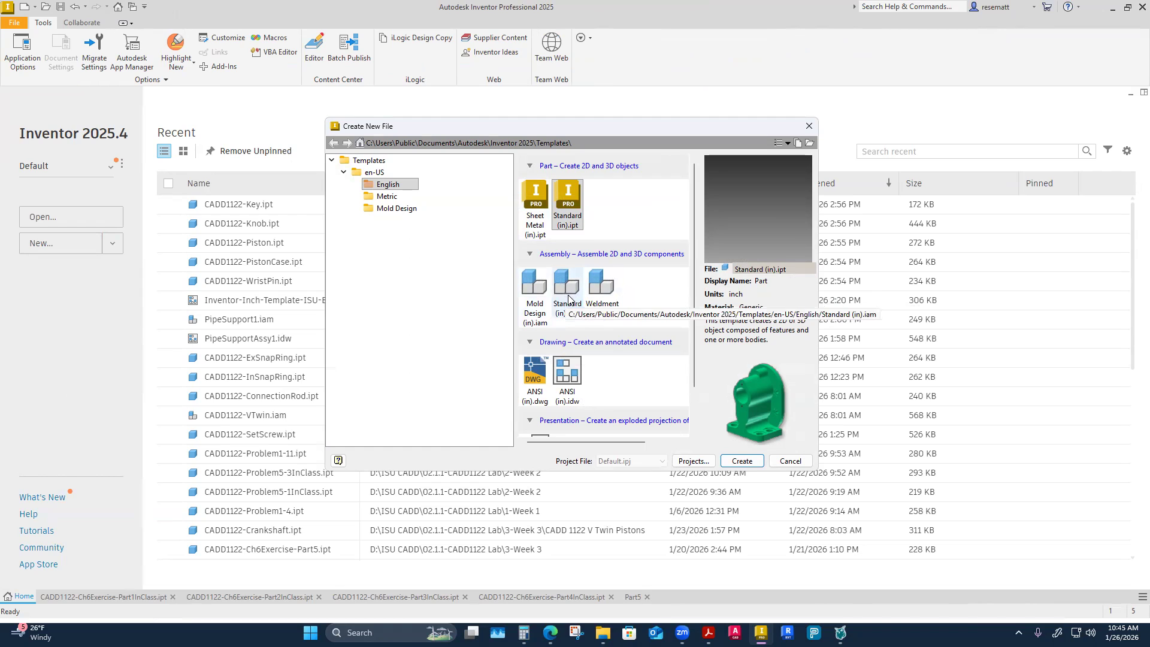
pyautogui.scroll(-1, 569, 298)
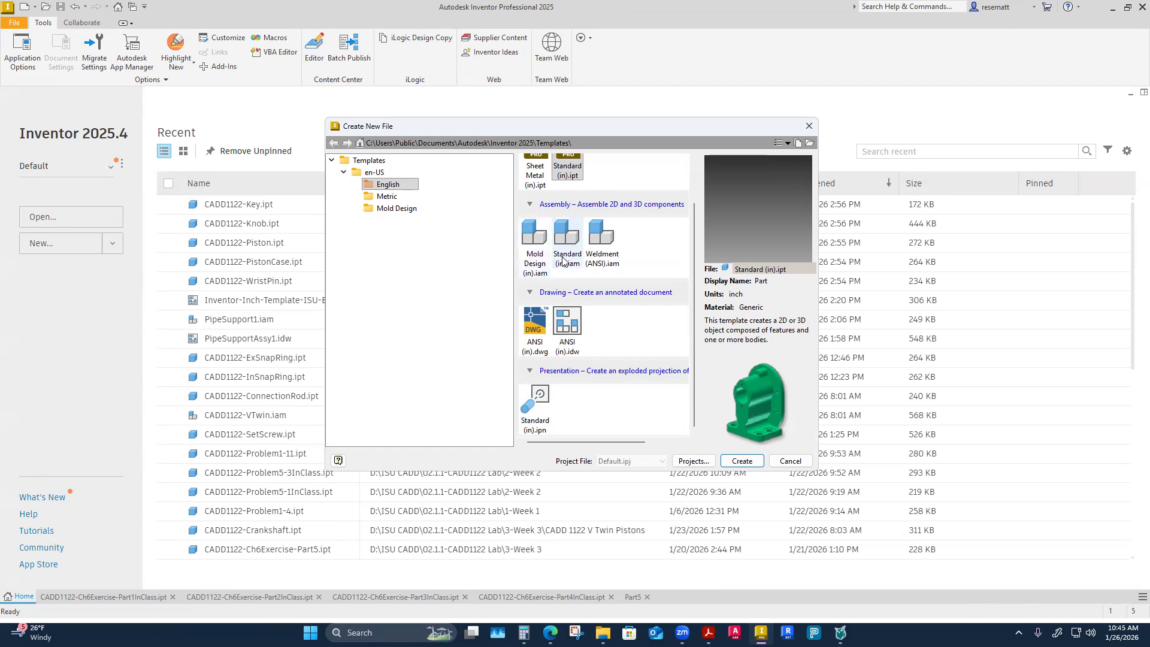
pyautogui.scroll(1, 602, 309)
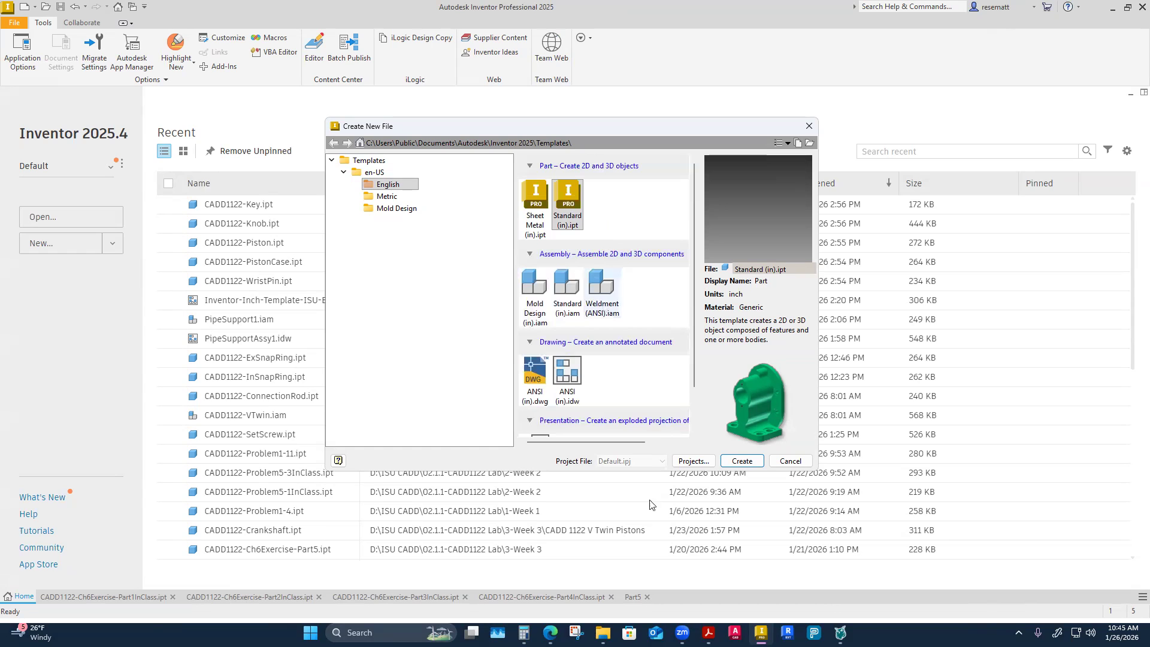
pyautogui.click(741, 461)
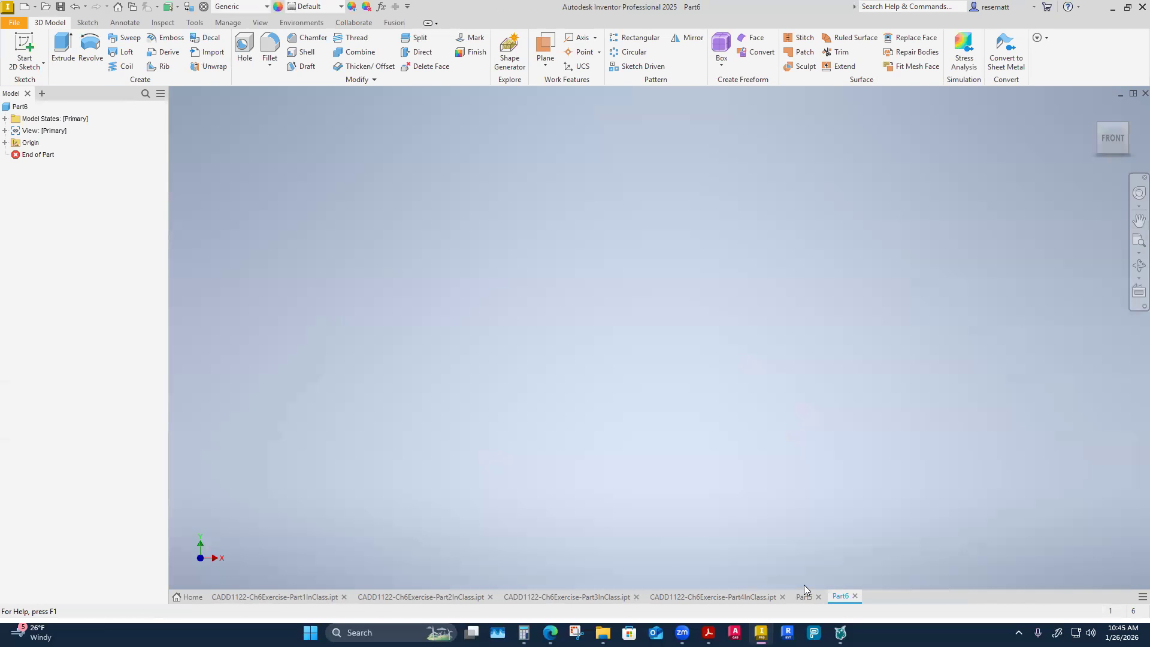
# Return to Part5 and save it in the 3-Week 3 folder as CADD1122-Ch6Exercise-Part5InClass.
pyautogui.click(805, 601)
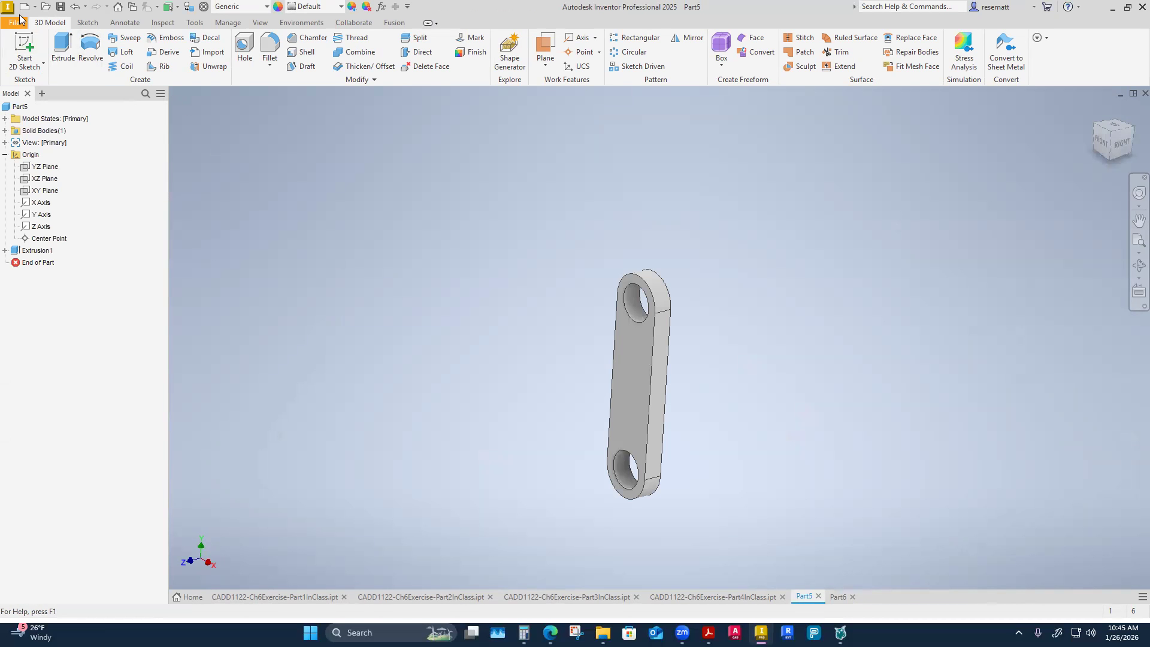
pyautogui.click(61, 7)
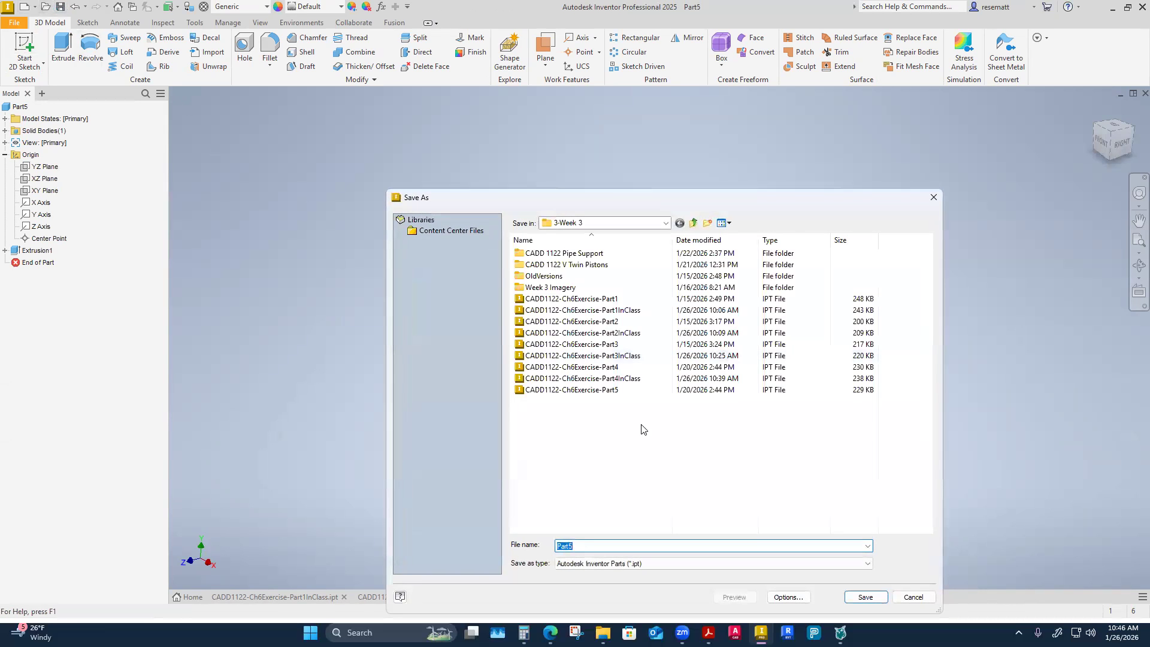
pyautogui.click(623, 391)
pyautogui.click(654, 548)
pyautogui.click(653, 549)
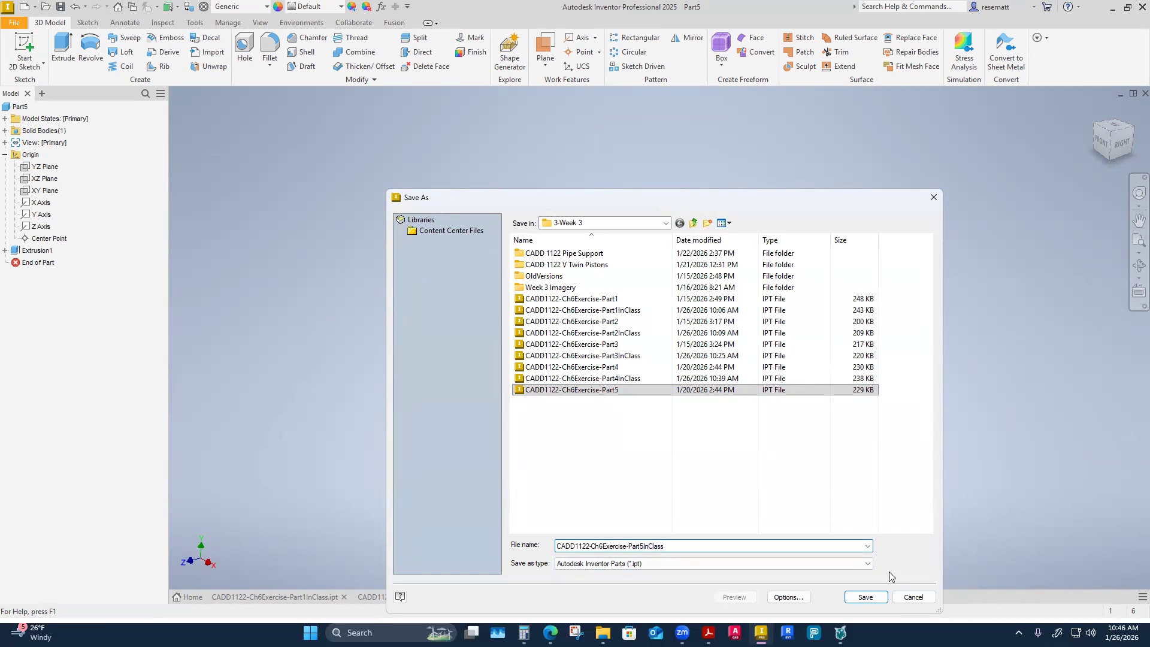
pyautogui.click(871, 597)
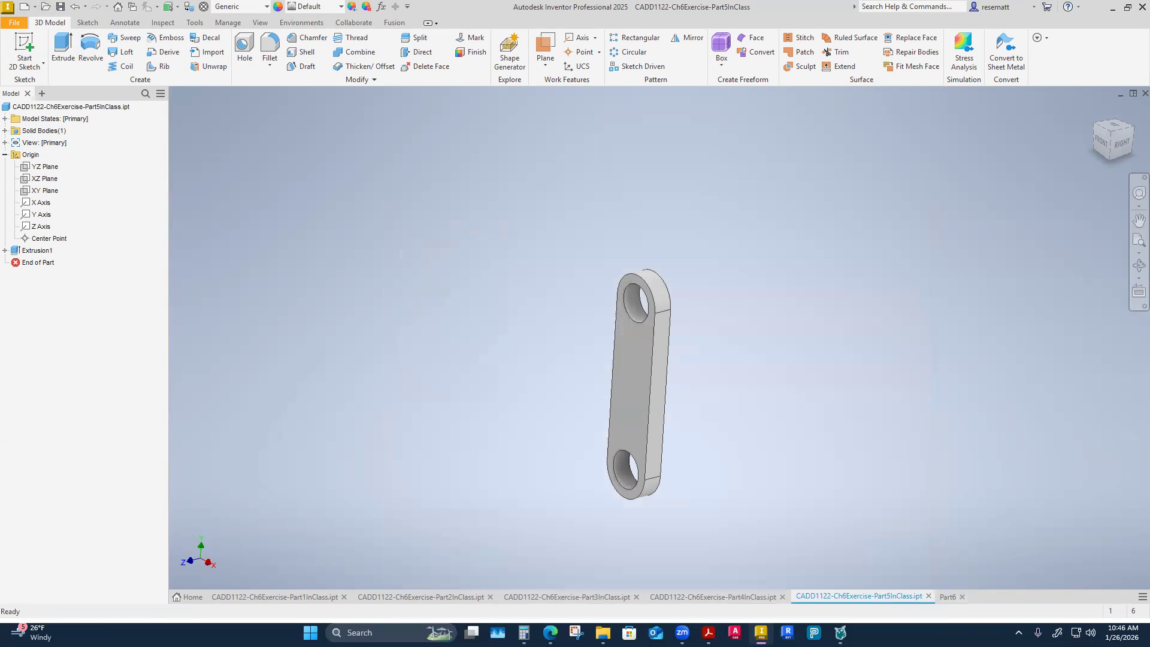